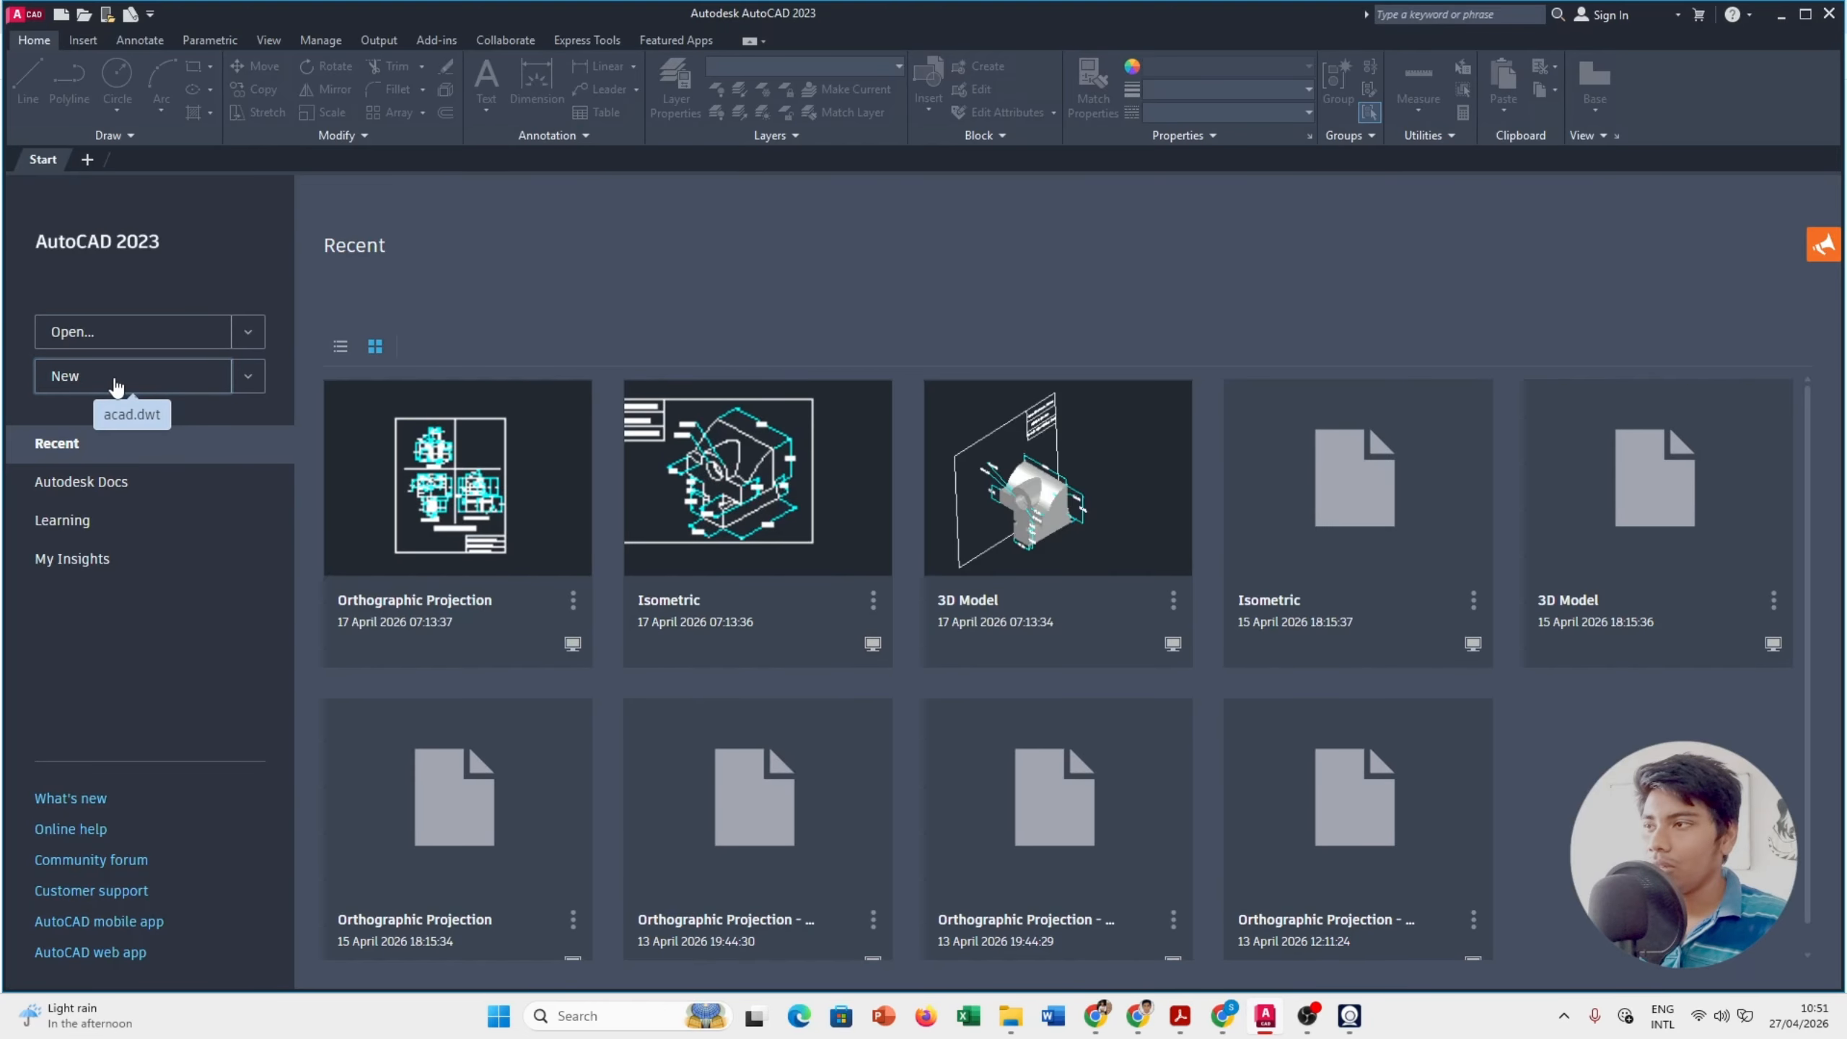
Step: Create a new drawing from the default template and turn on isometric drafting
{"action": "left_click", "coordinate": [84, 380]}
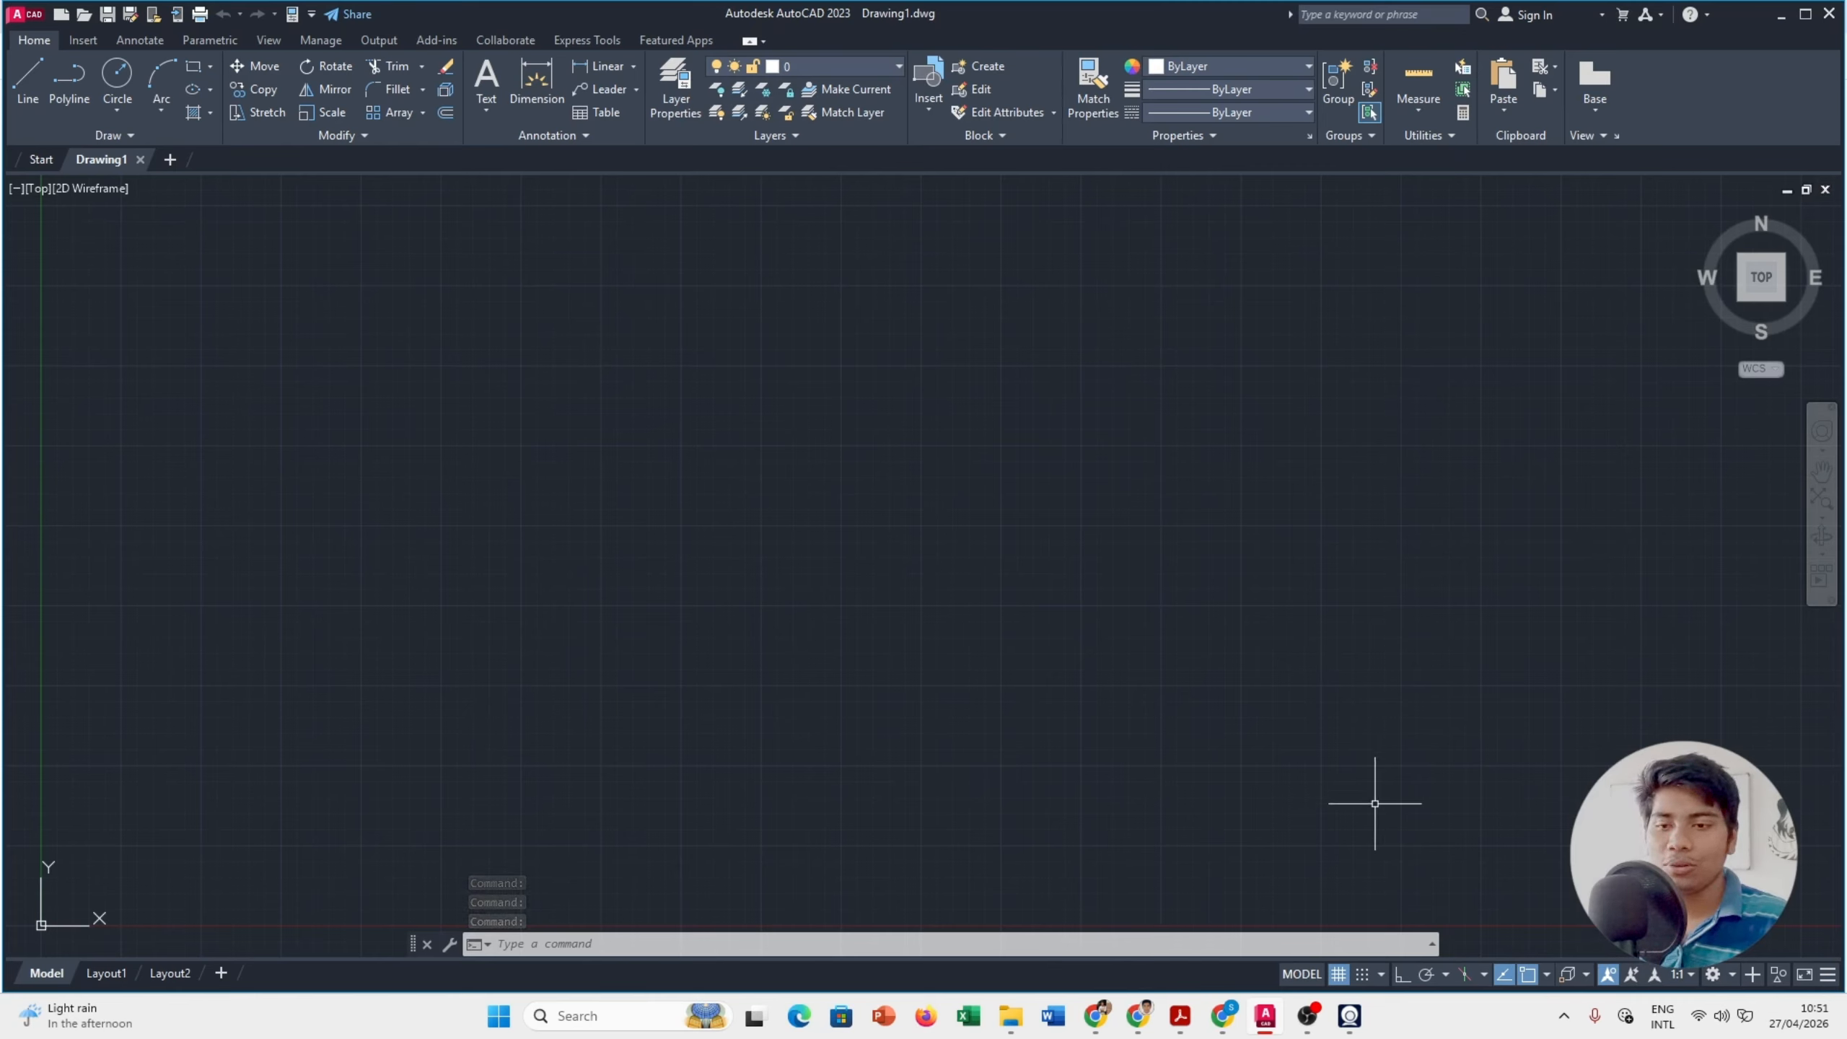
{"action": "key", "text": "F5"}
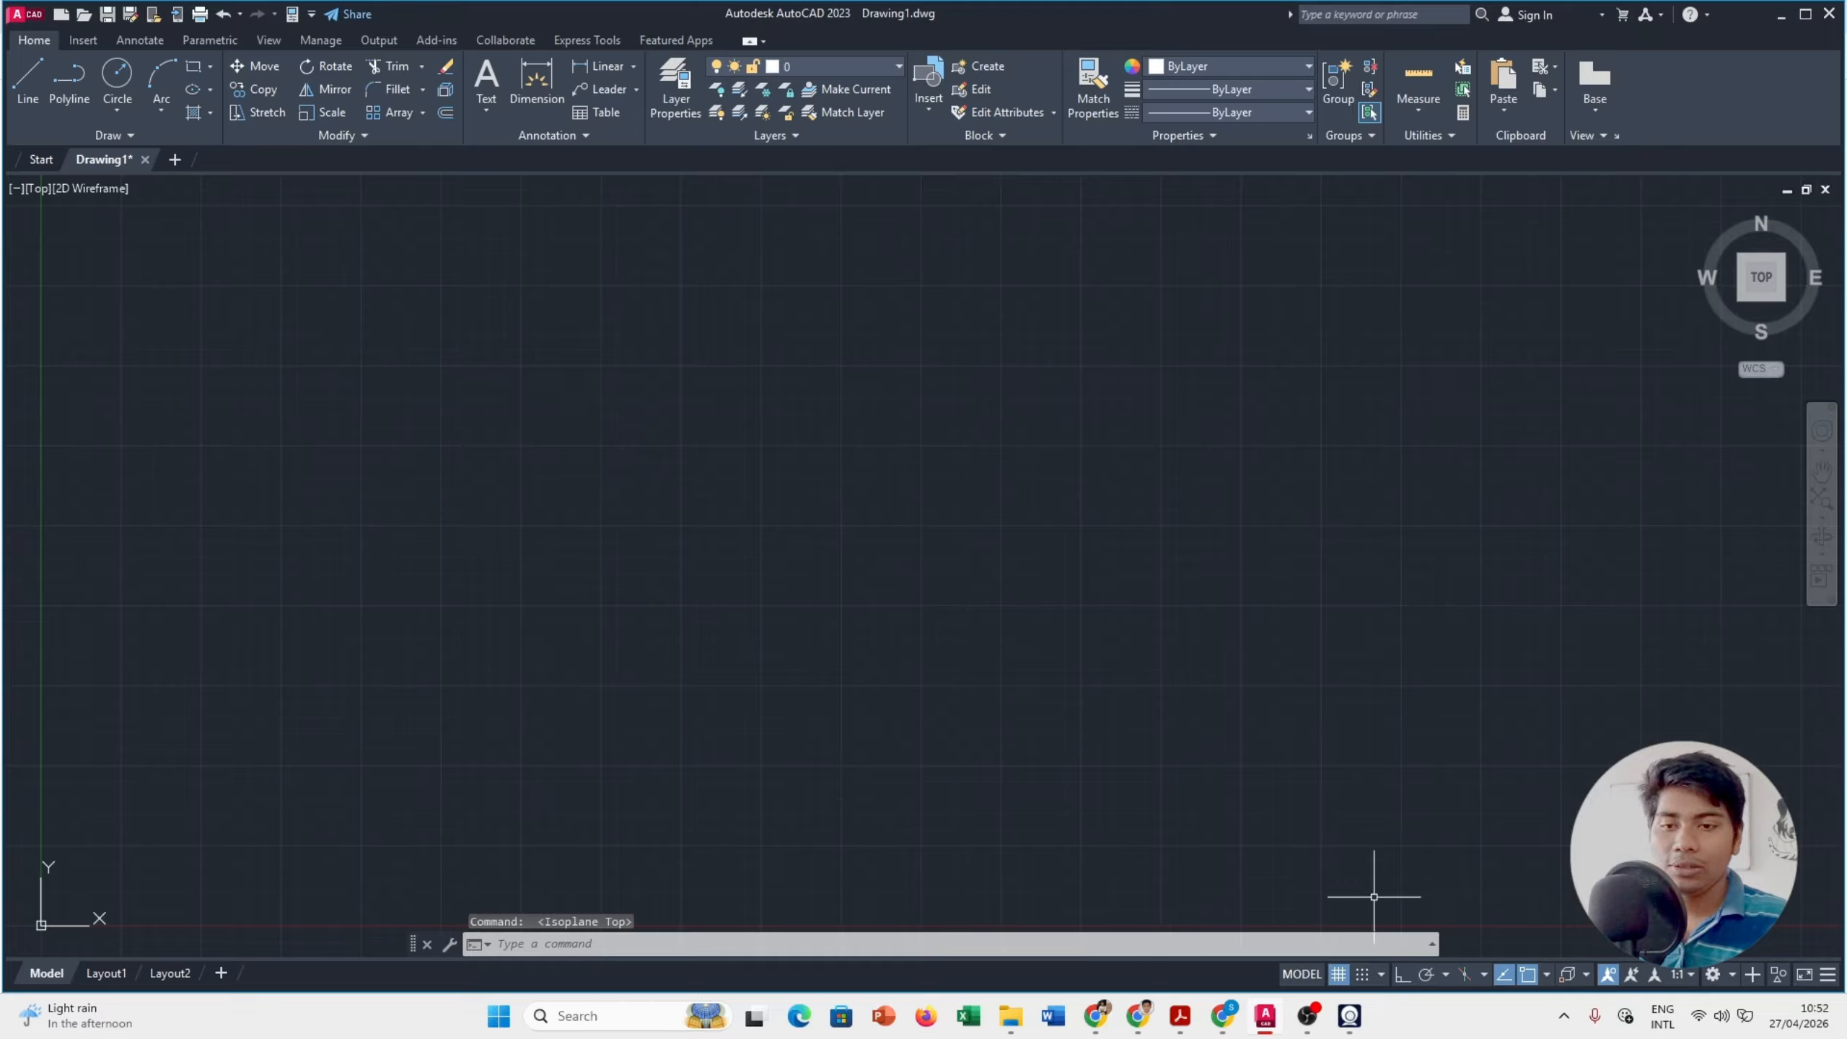
{"action": "key", "text": "F5"}
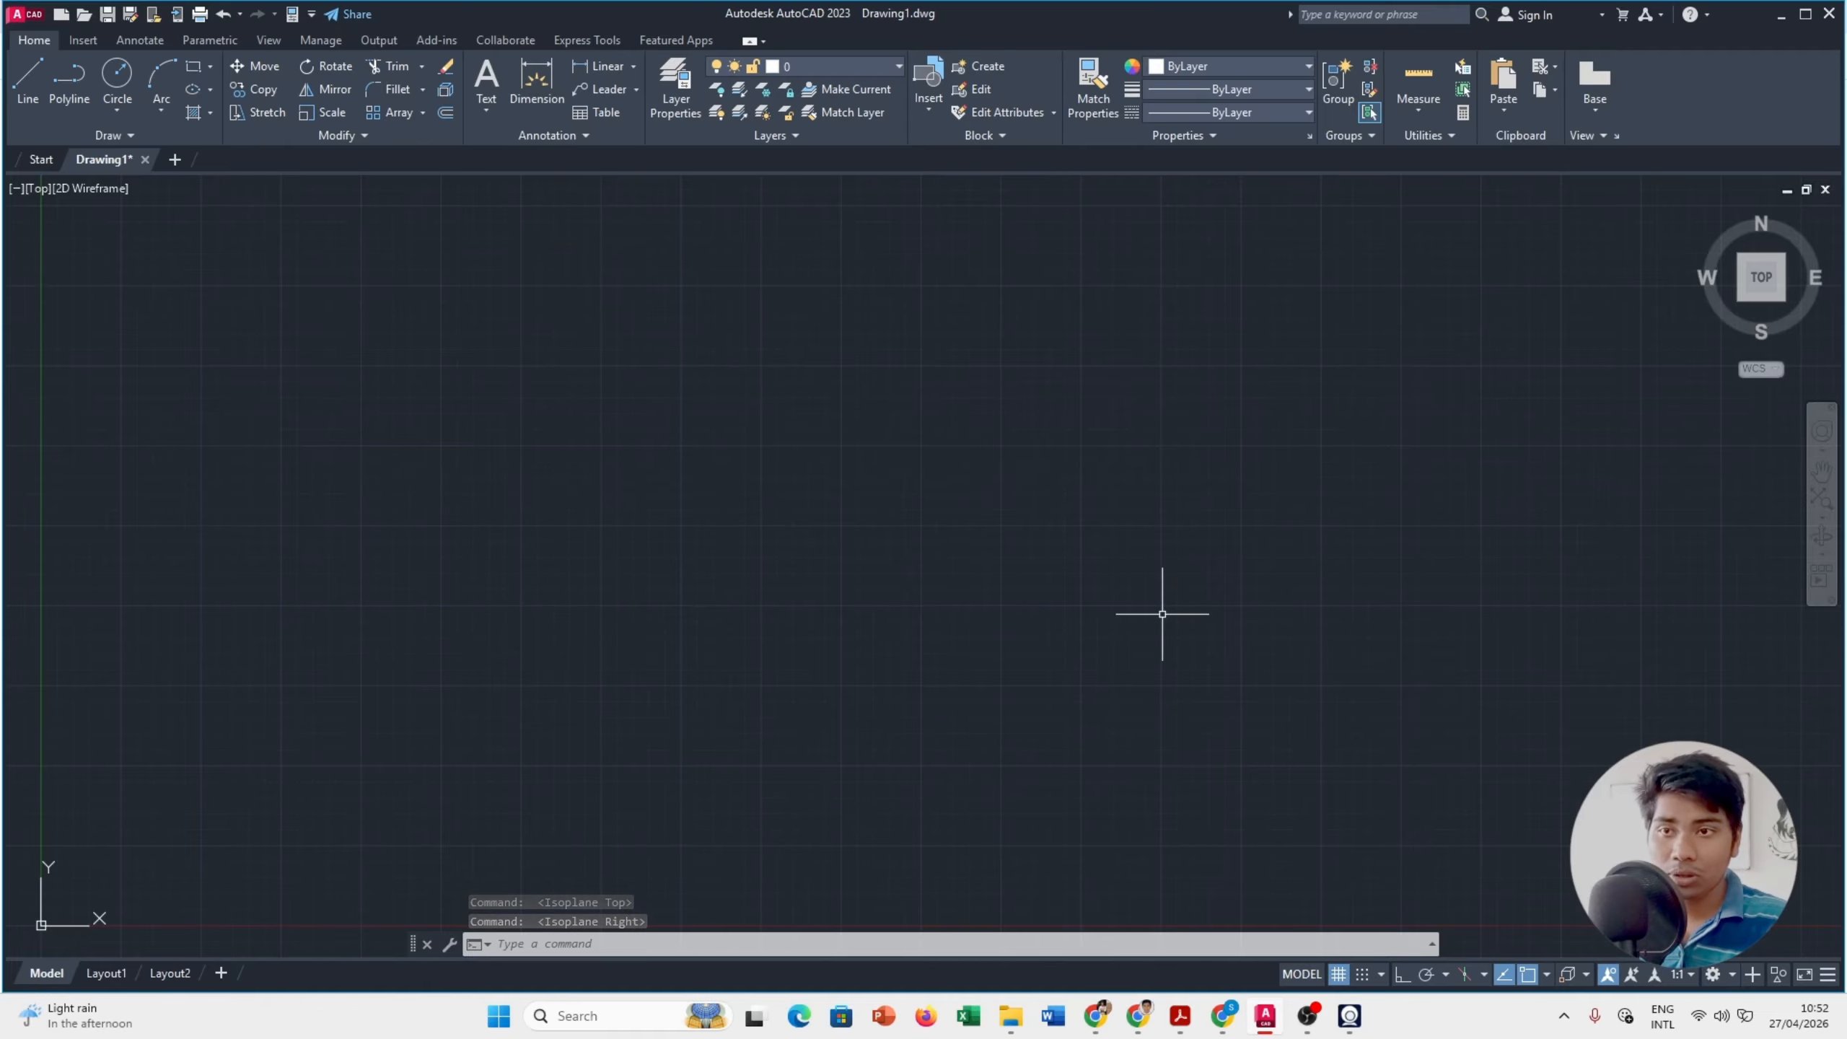
{"action": "key", "text": "F5"}
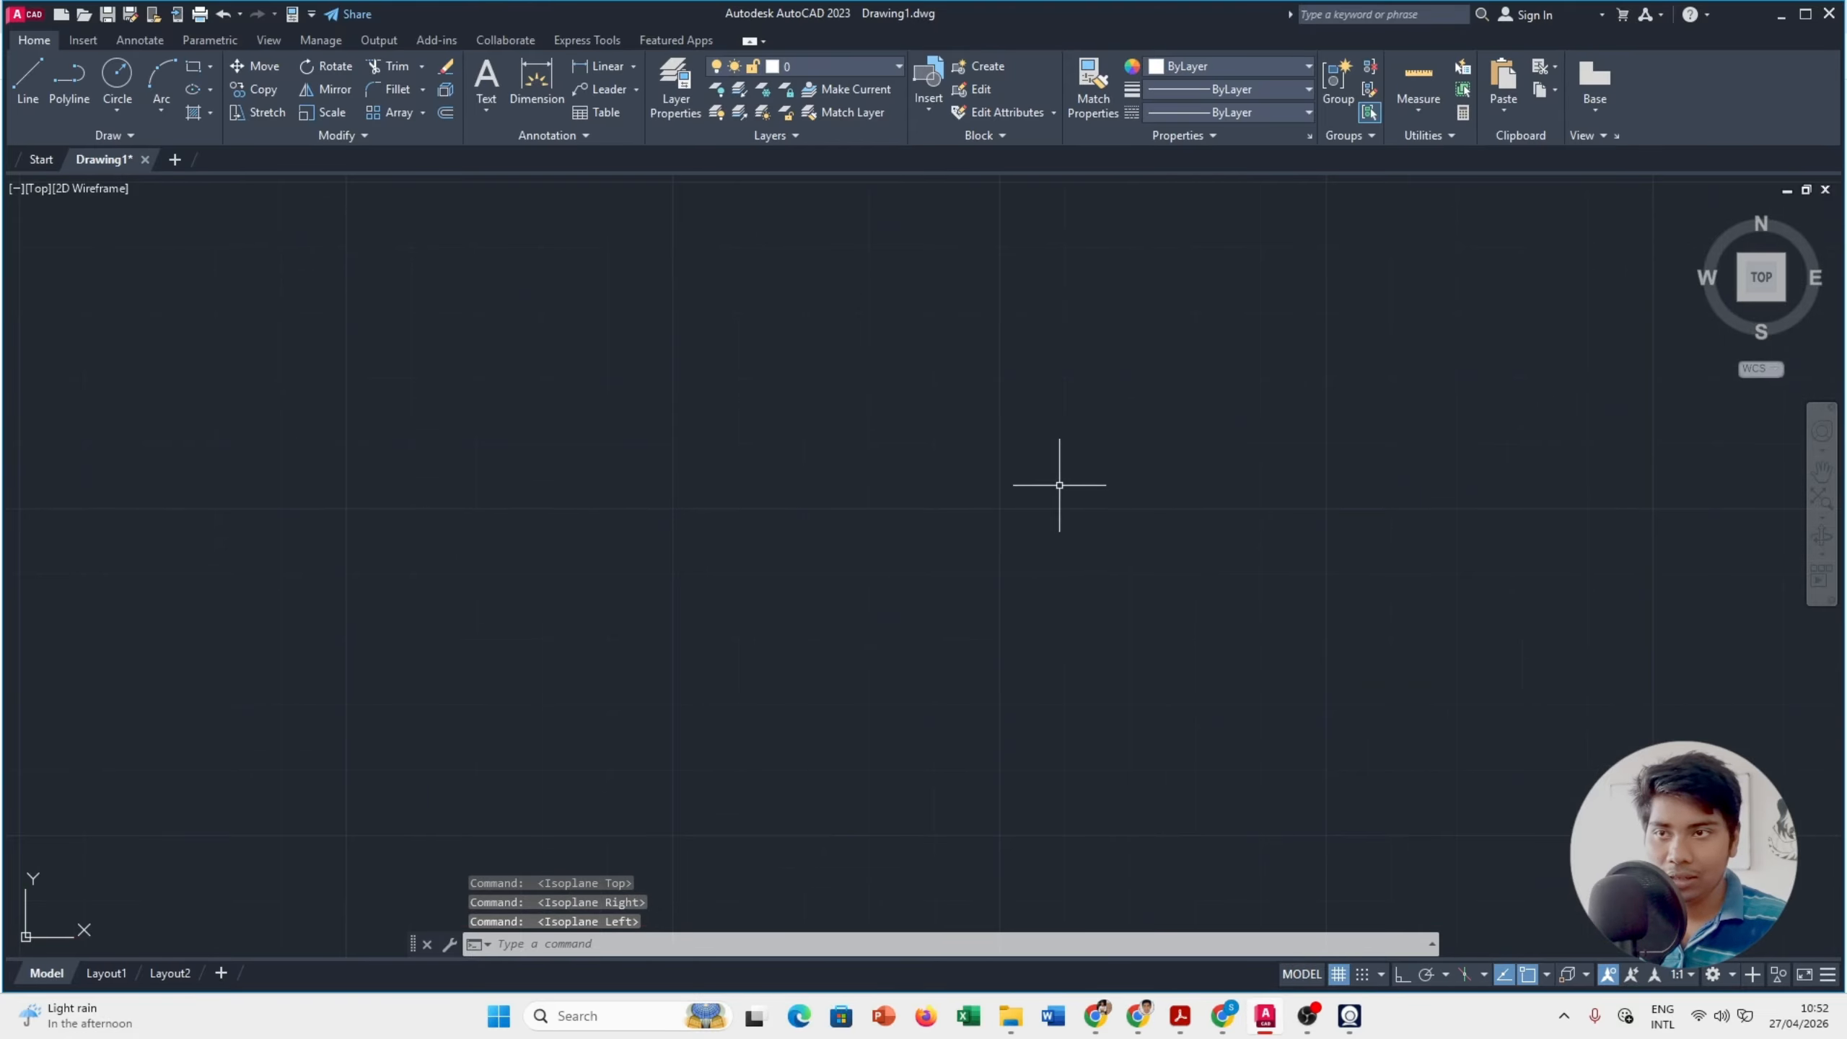
{"action": "scroll", "coordinate": [1207, 492], "scroll_direction": "down", "scroll_amount": 1}
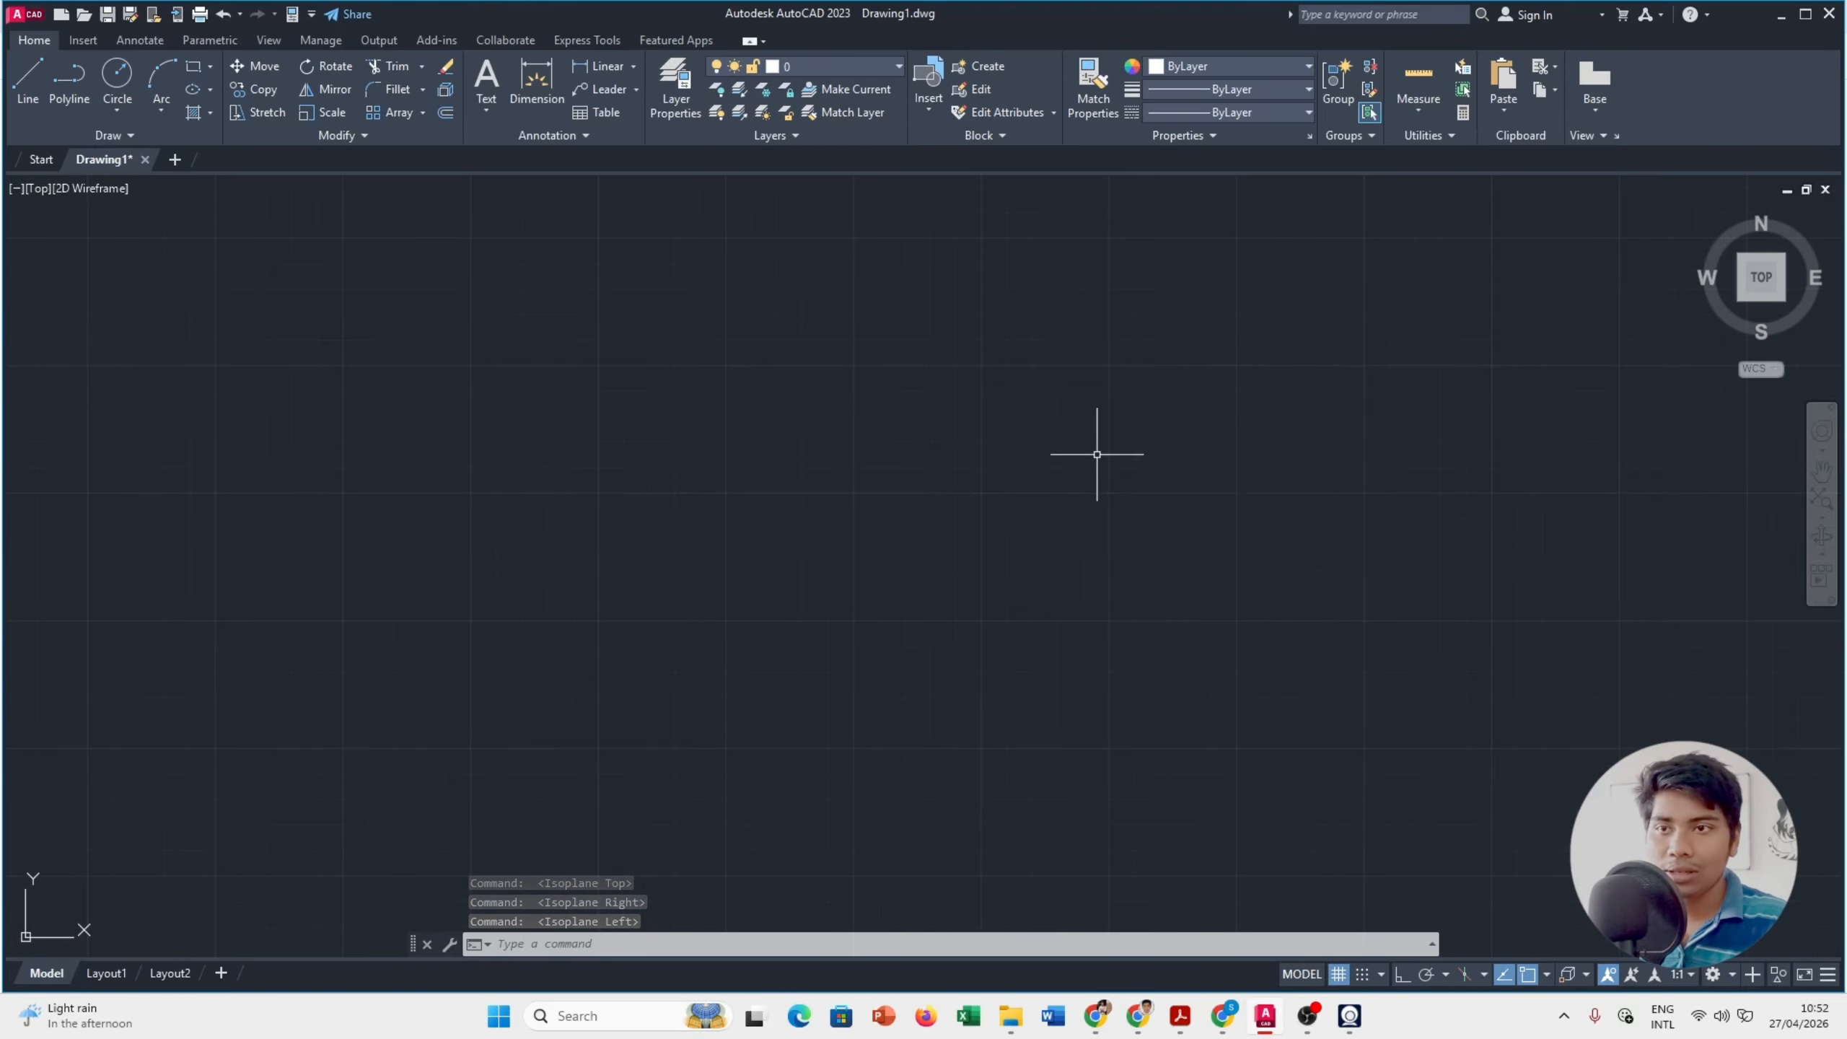
{"action": "left_click", "coordinate": [1462, 974]}
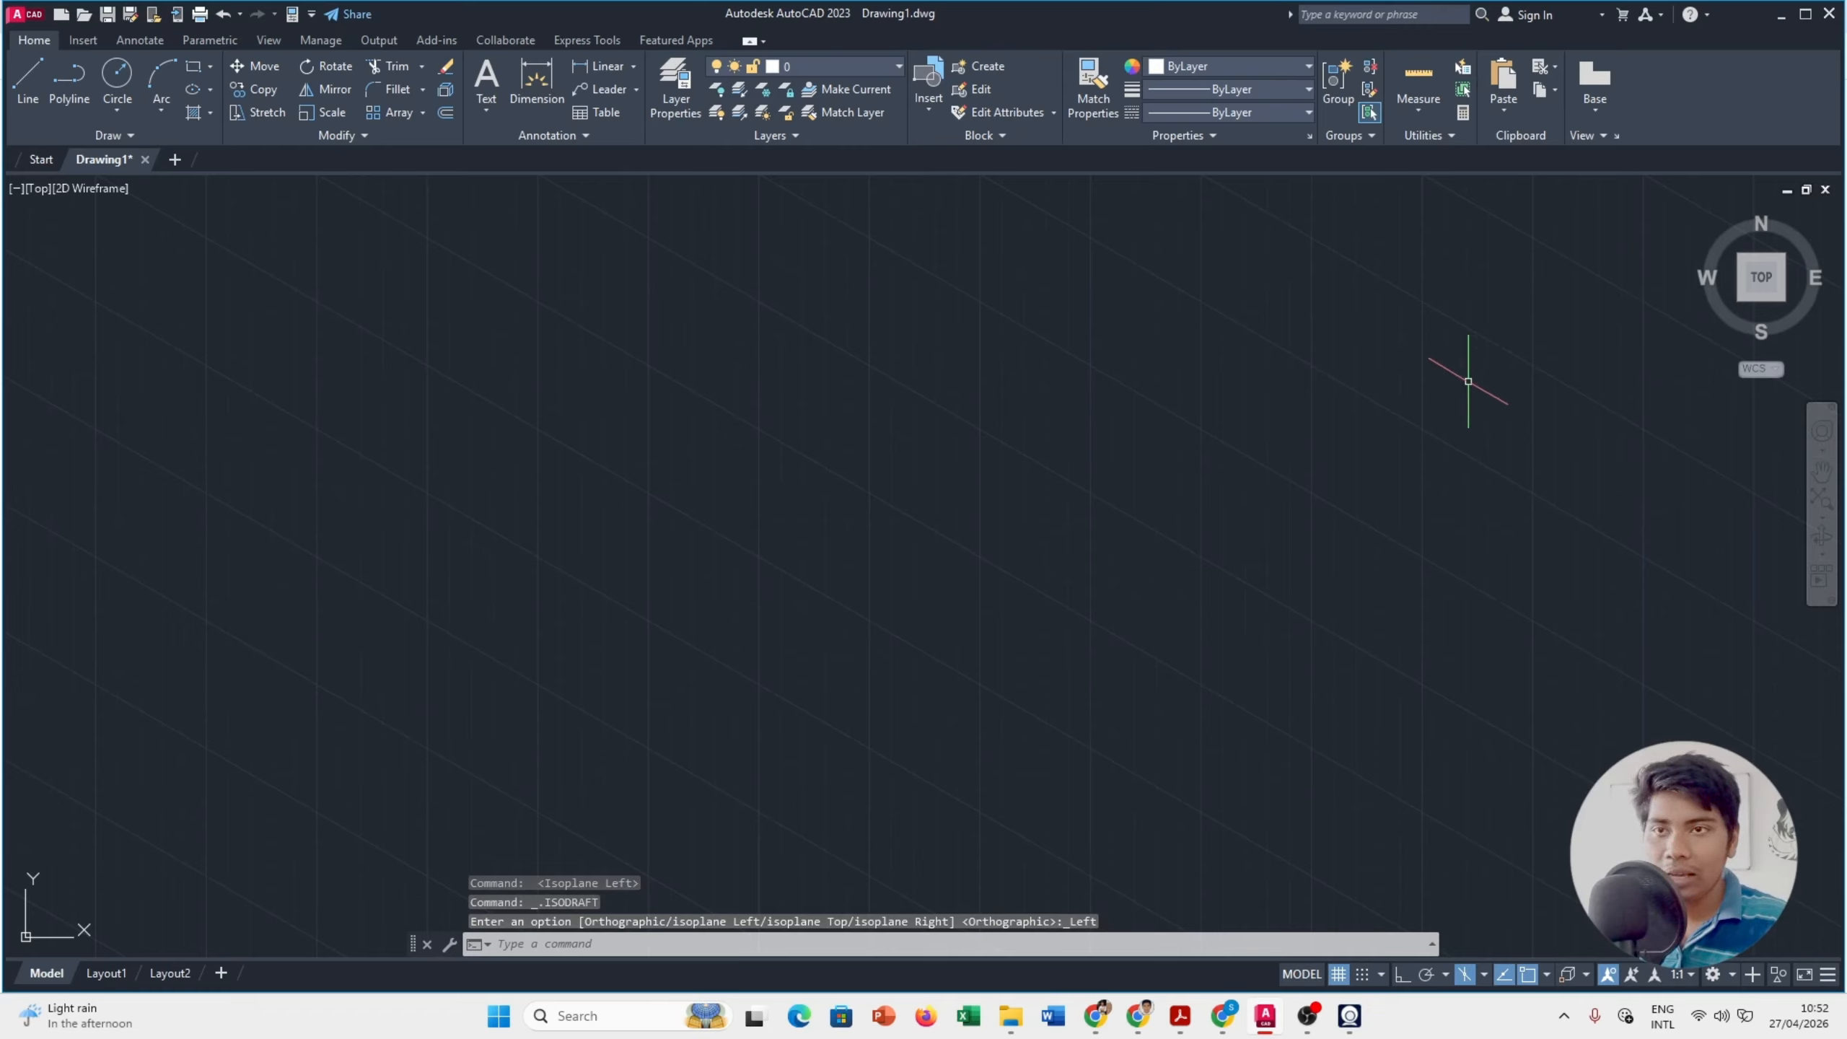
Step: Cycle through the isoplanes and settle on the right isoplane, checking it against the part in CSE200_L3.pdf
{"action": "key", "text": "F5"}
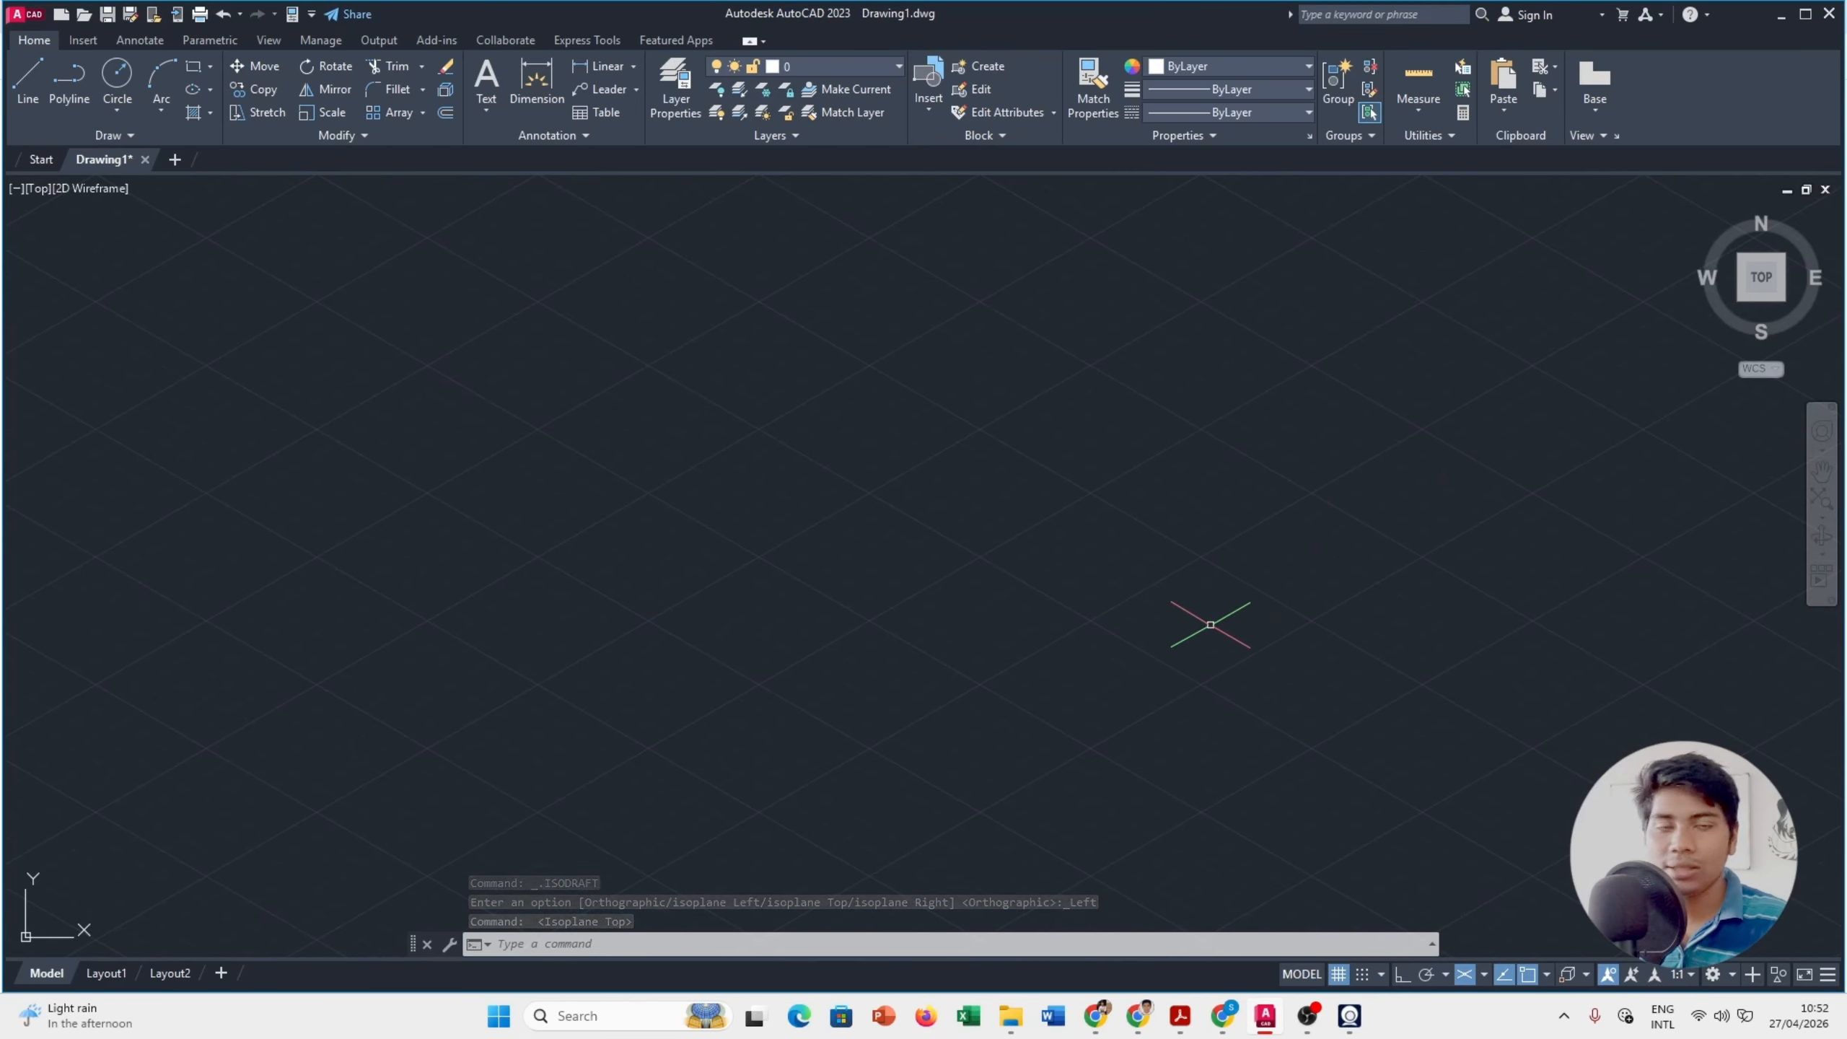
{"action": "key", "text": "F5"}
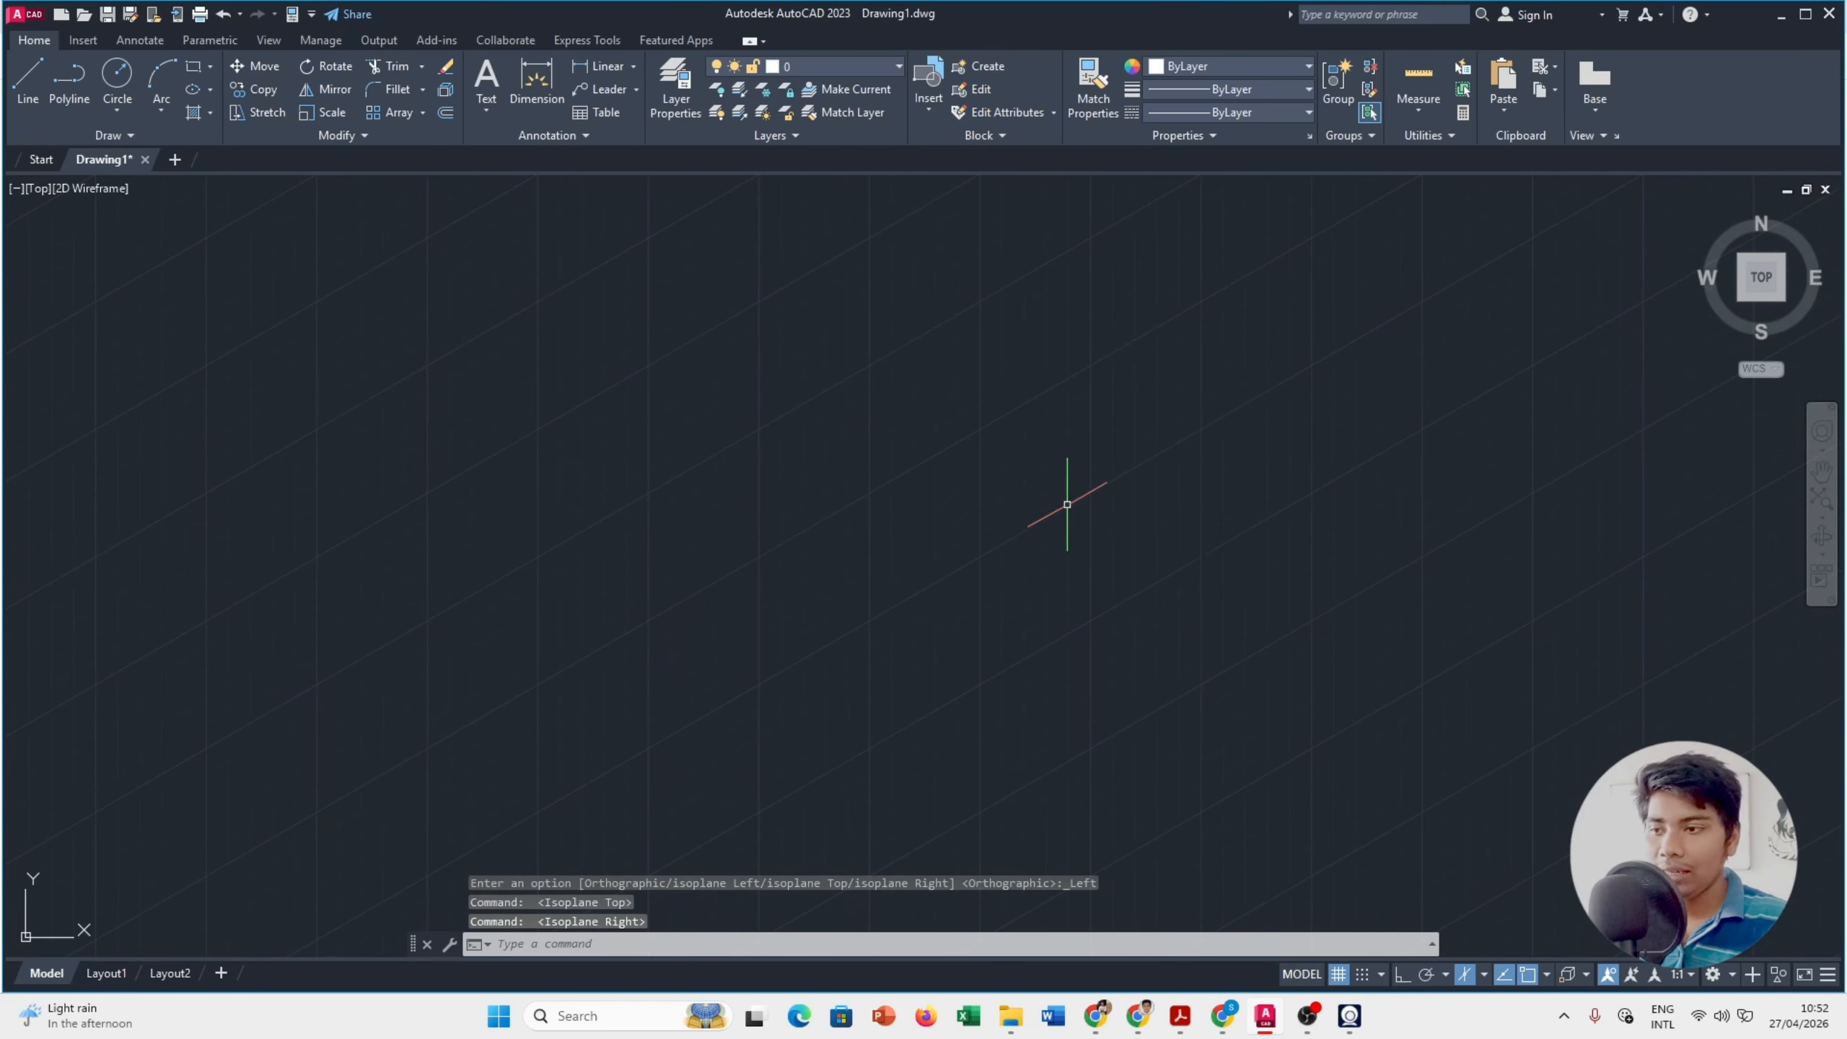
{"action": "key", "text": "F5"}
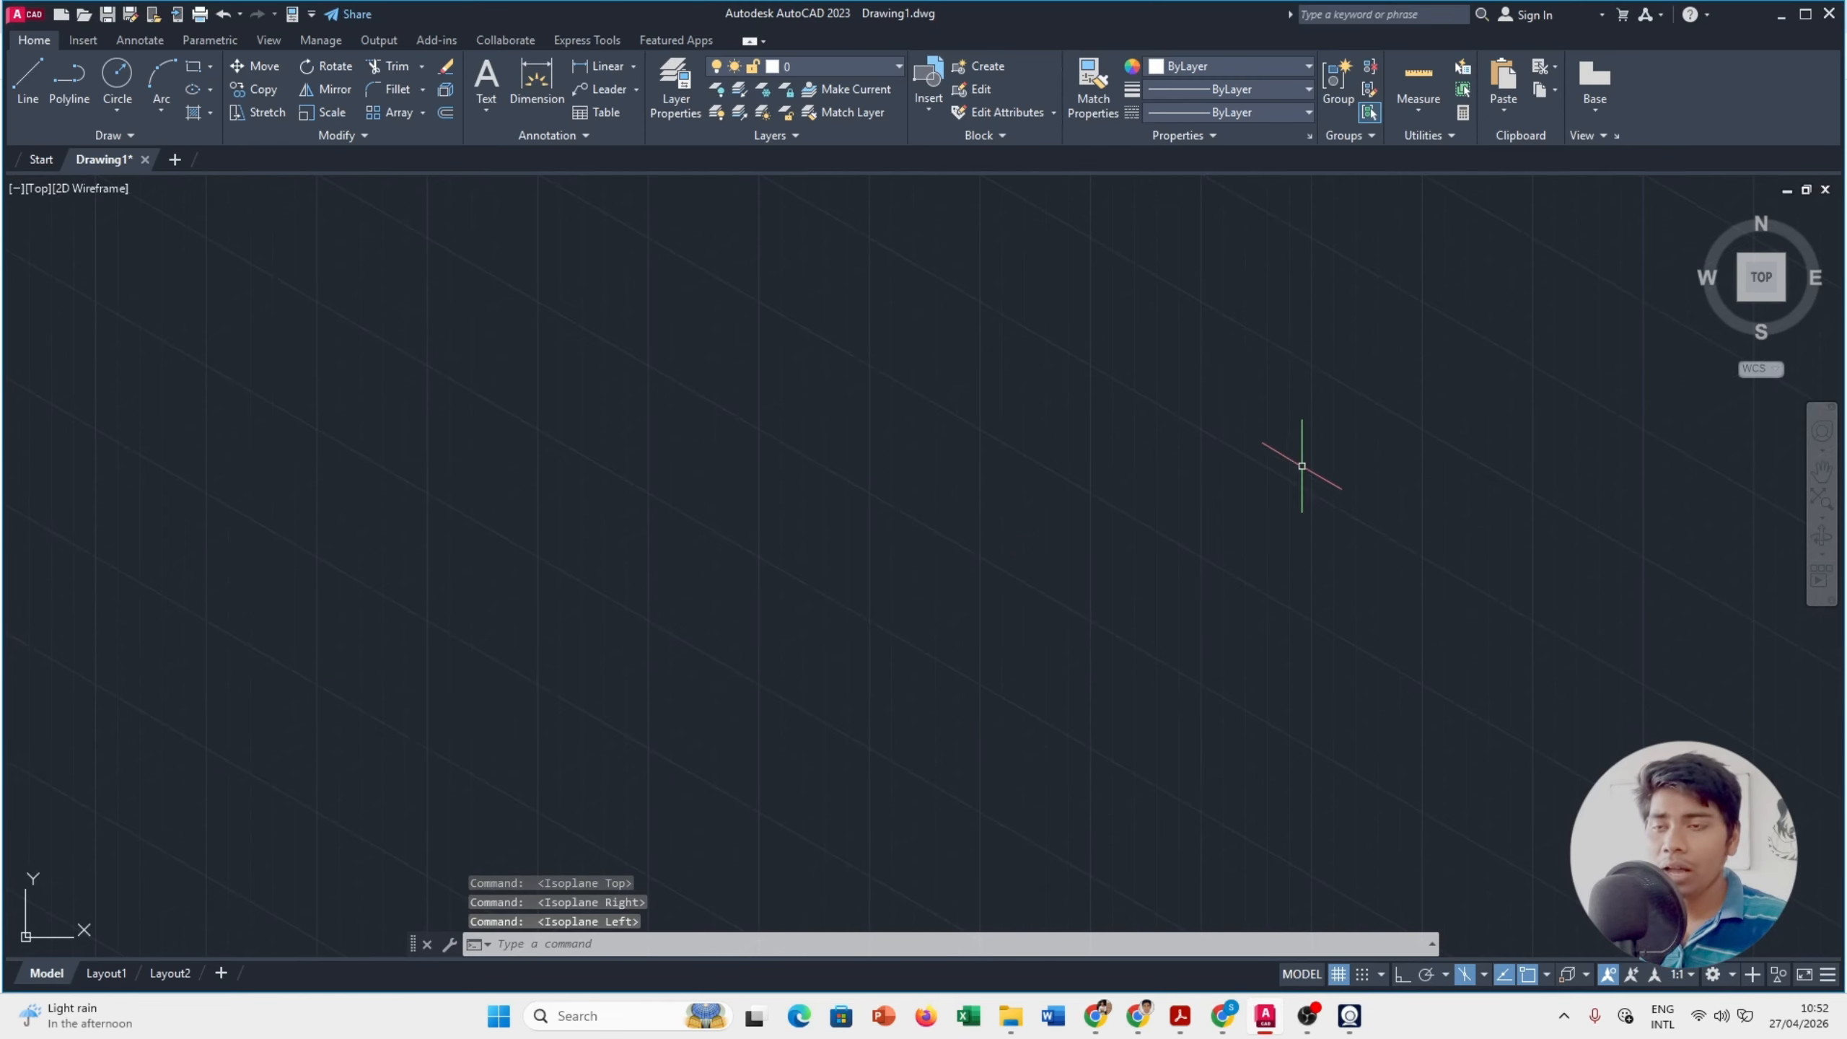
{"action": "key", "text": "F5"}
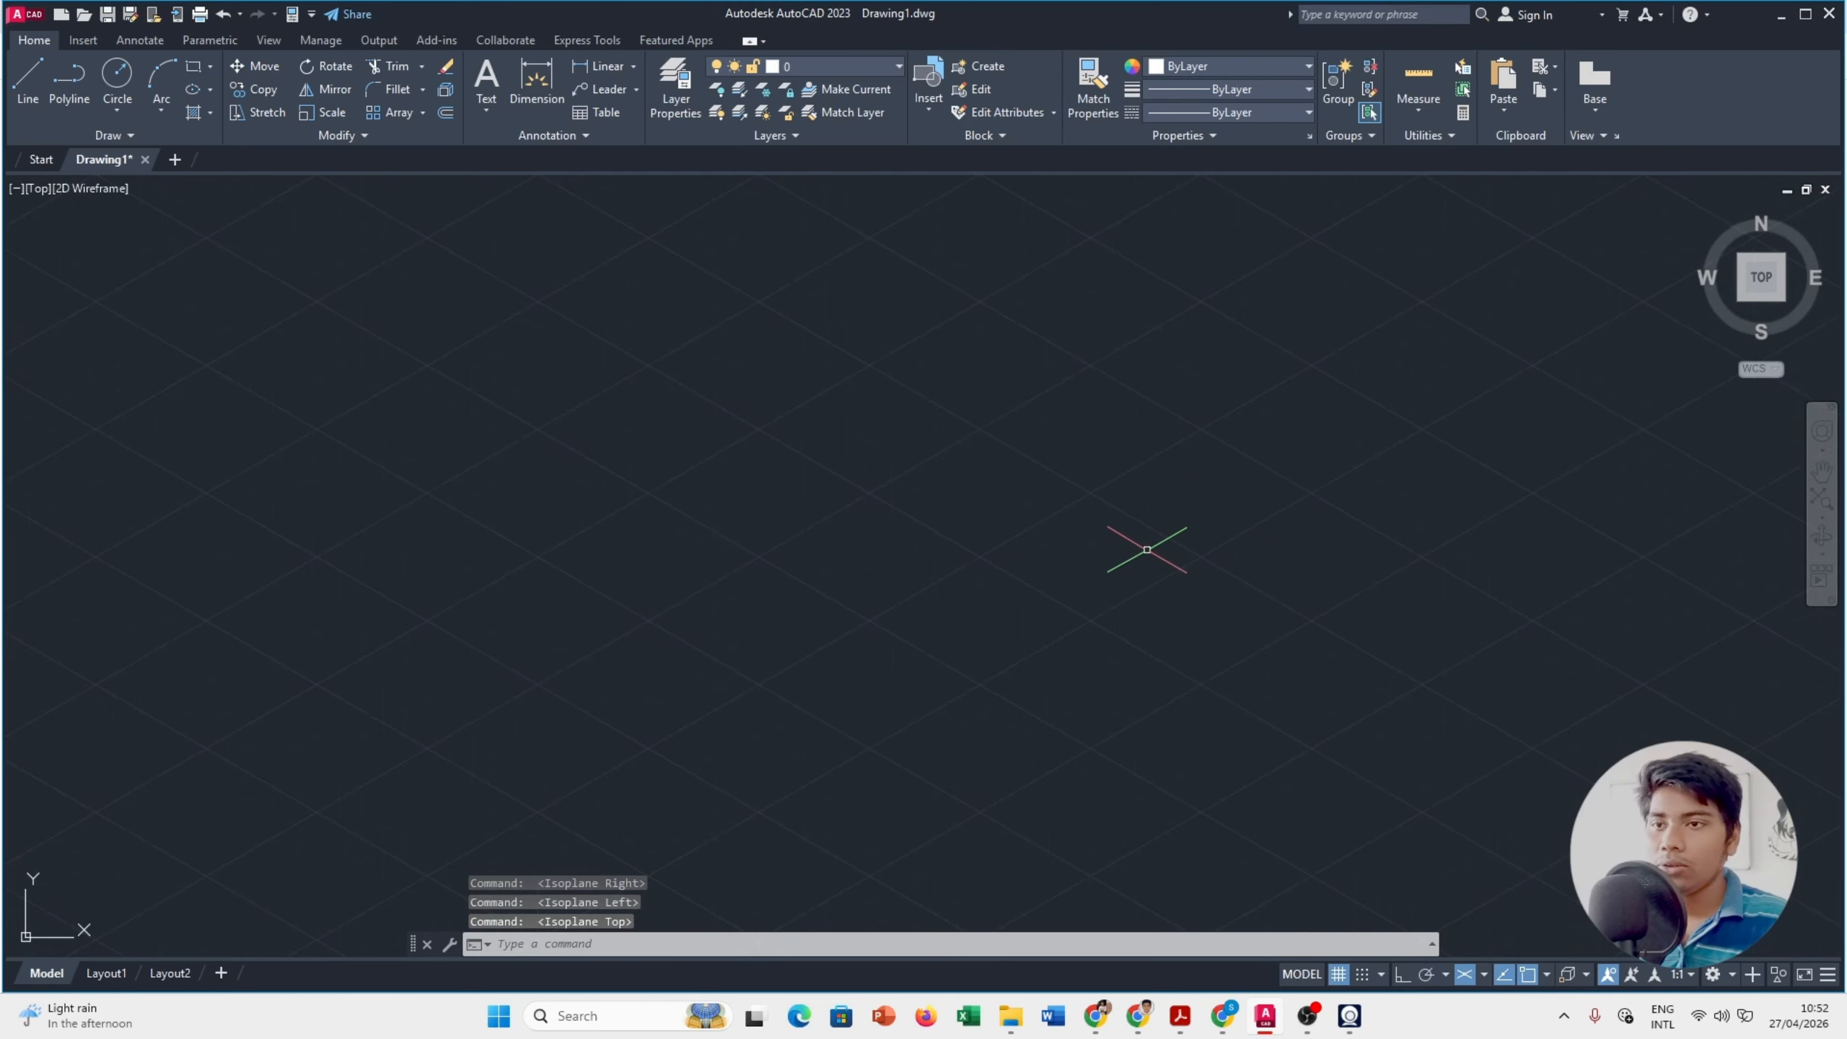
{"action": "key", "text": "alt+Tab"}
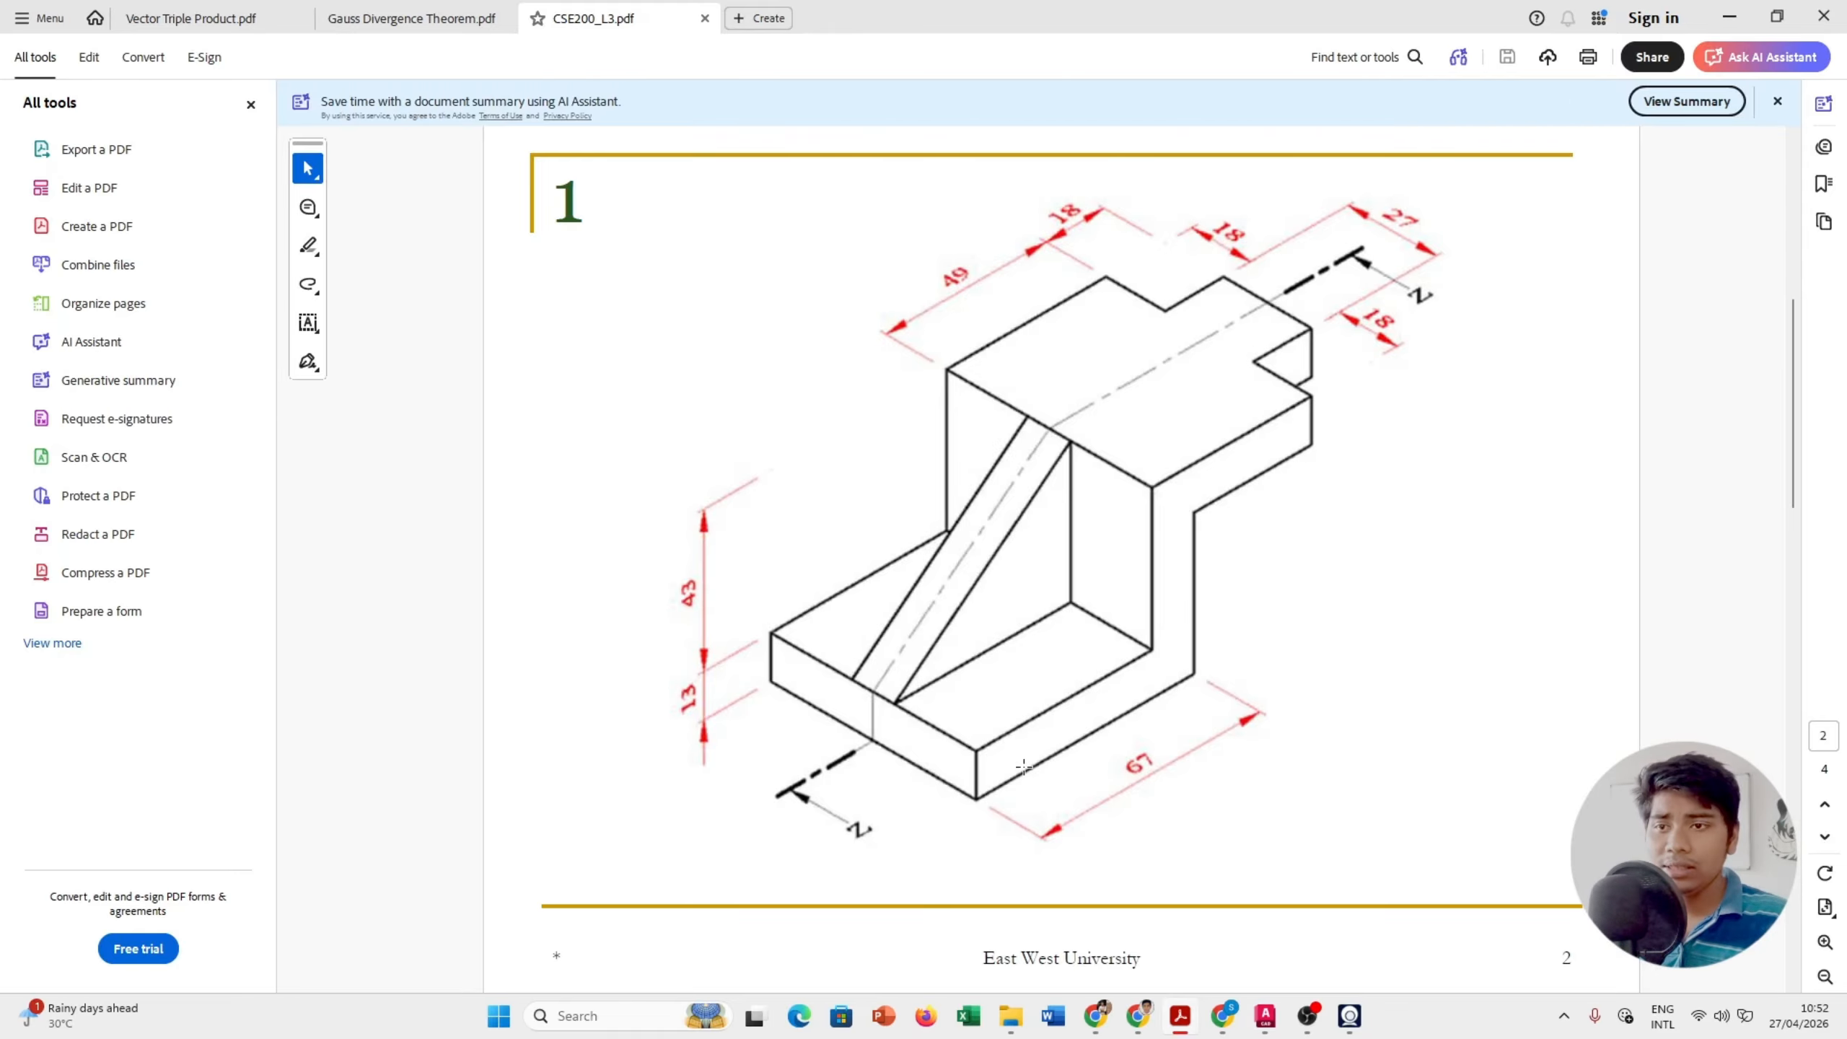
{"action": "key", "text": "alt+Tab"}
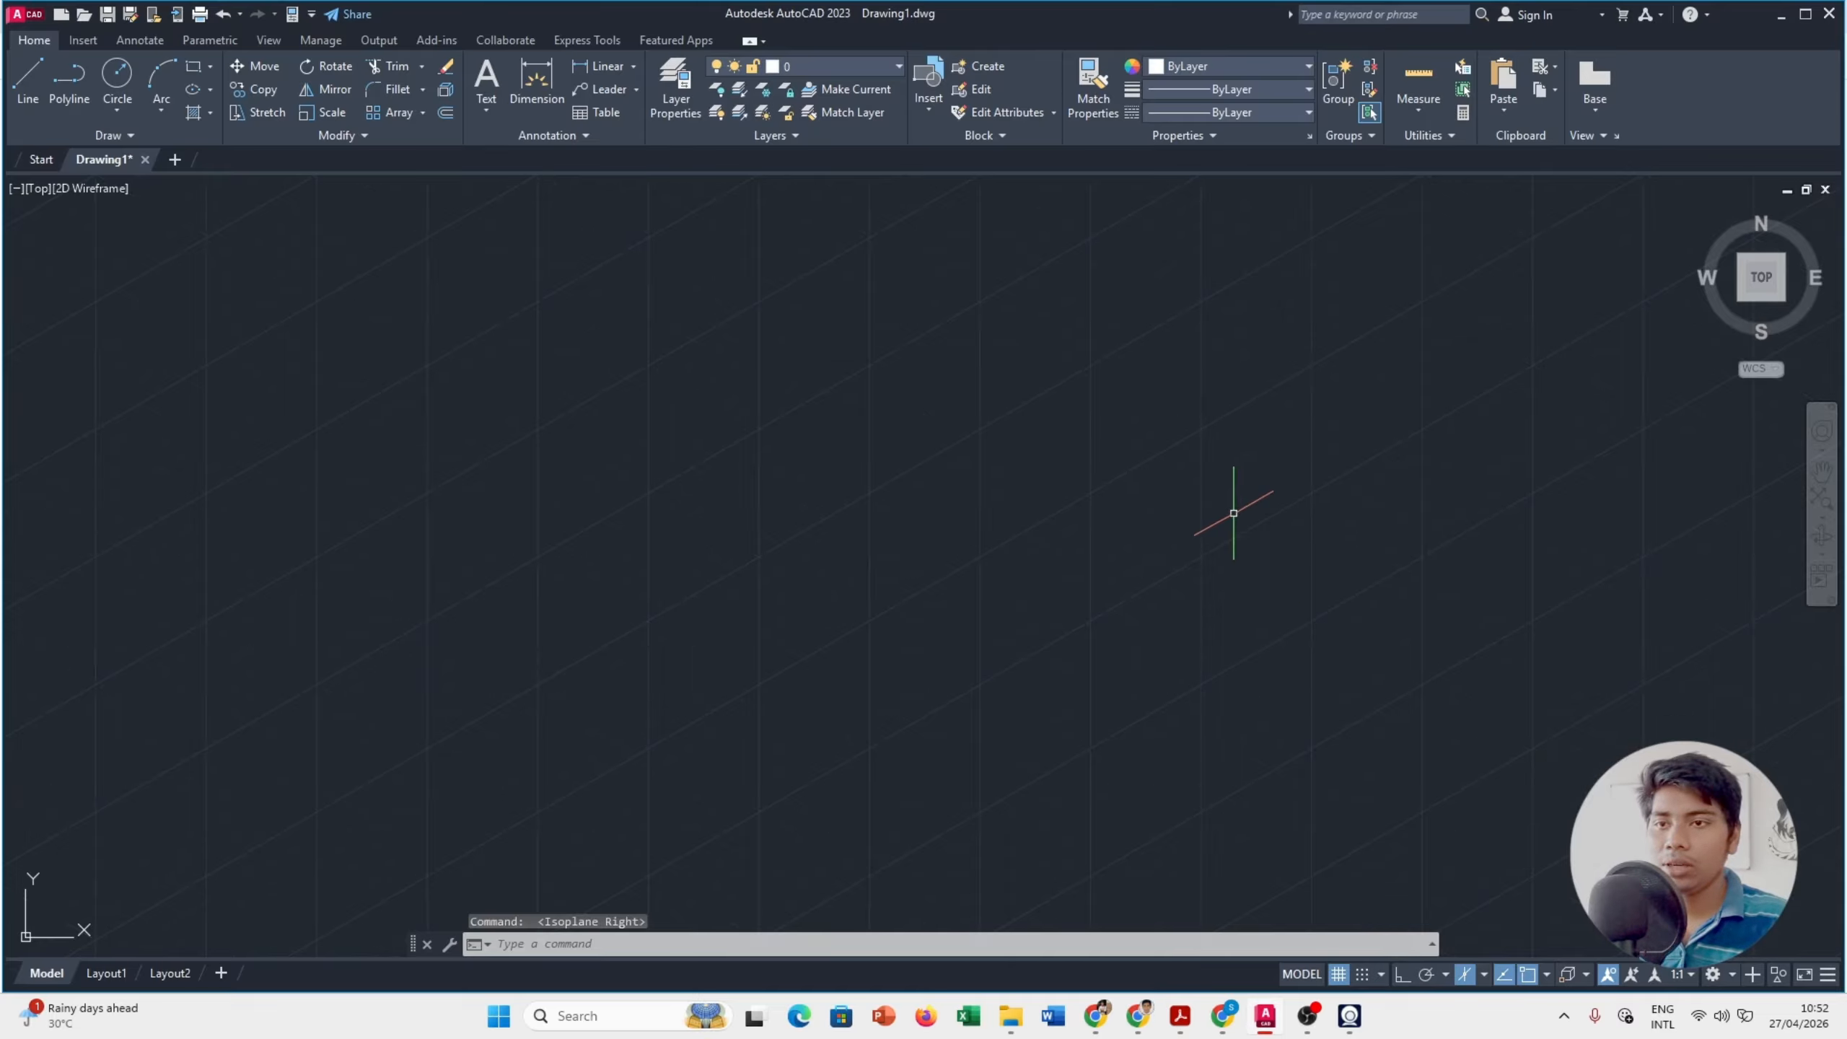
{"action": "key", "text": "alt+Tab"}
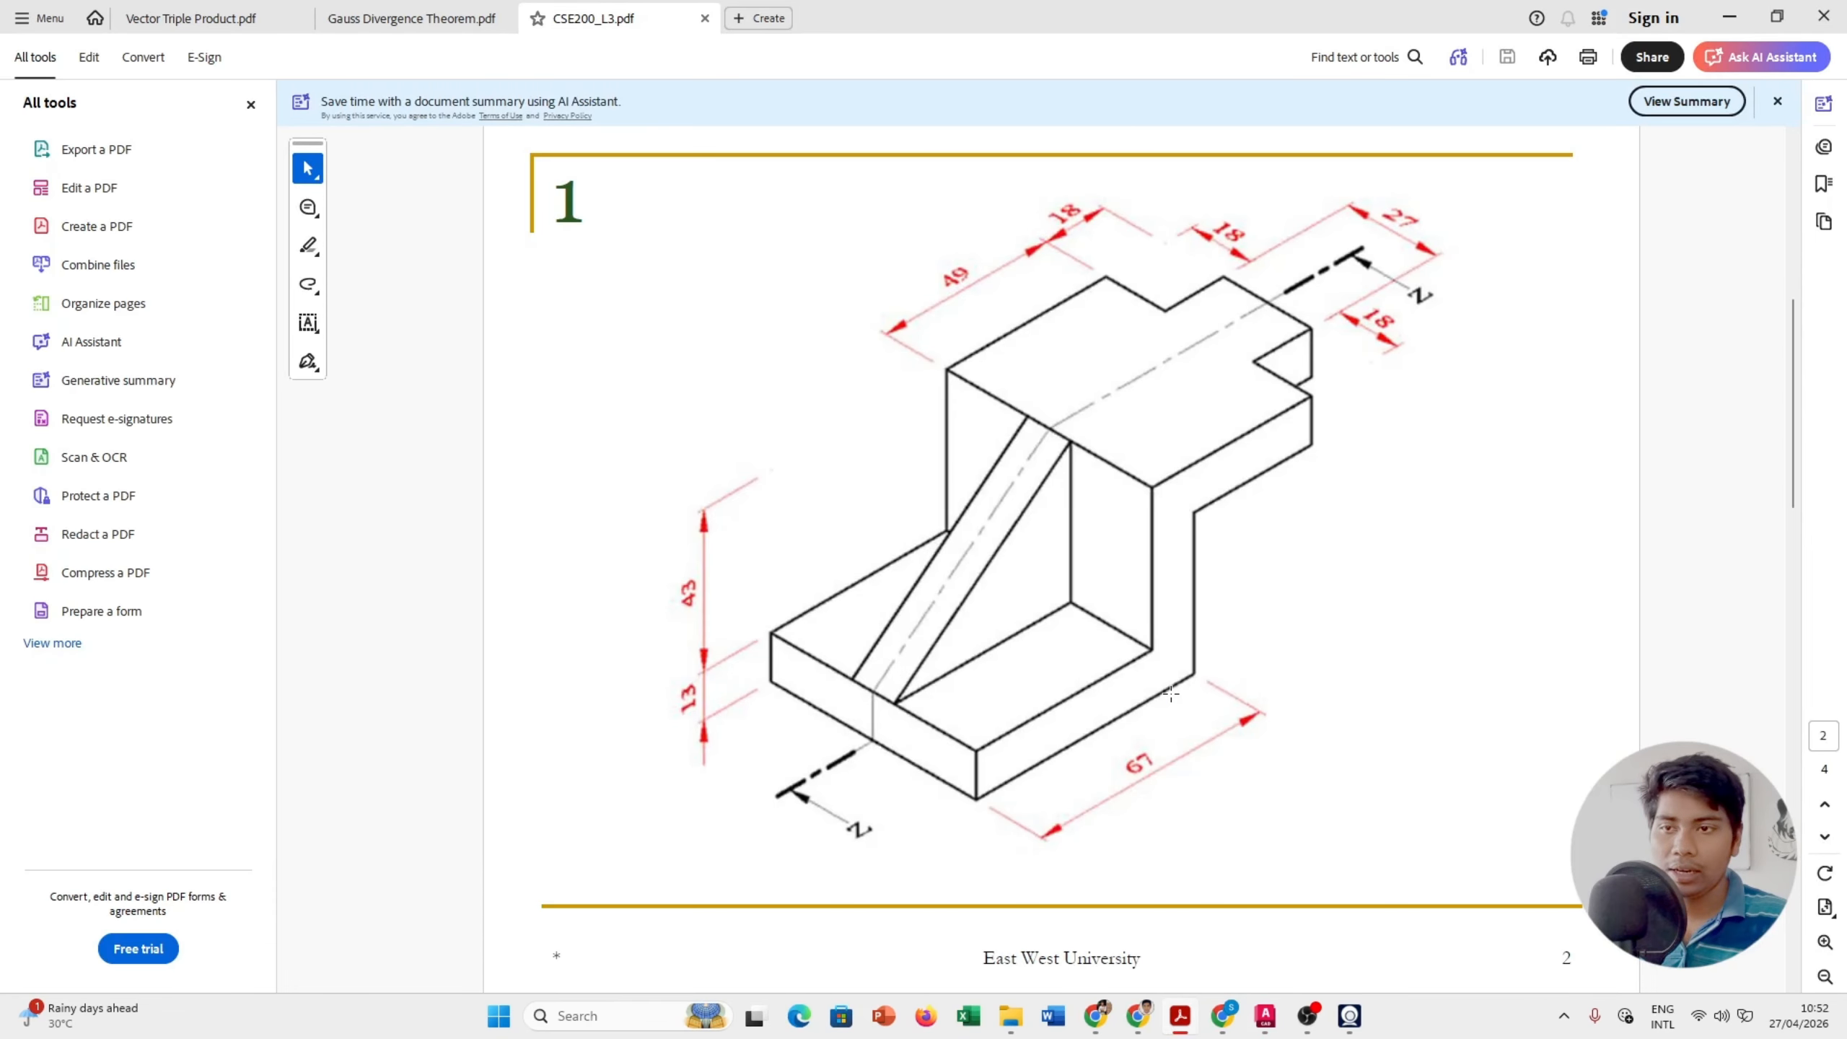
{"action": "key", "text": "alt+Tab"}
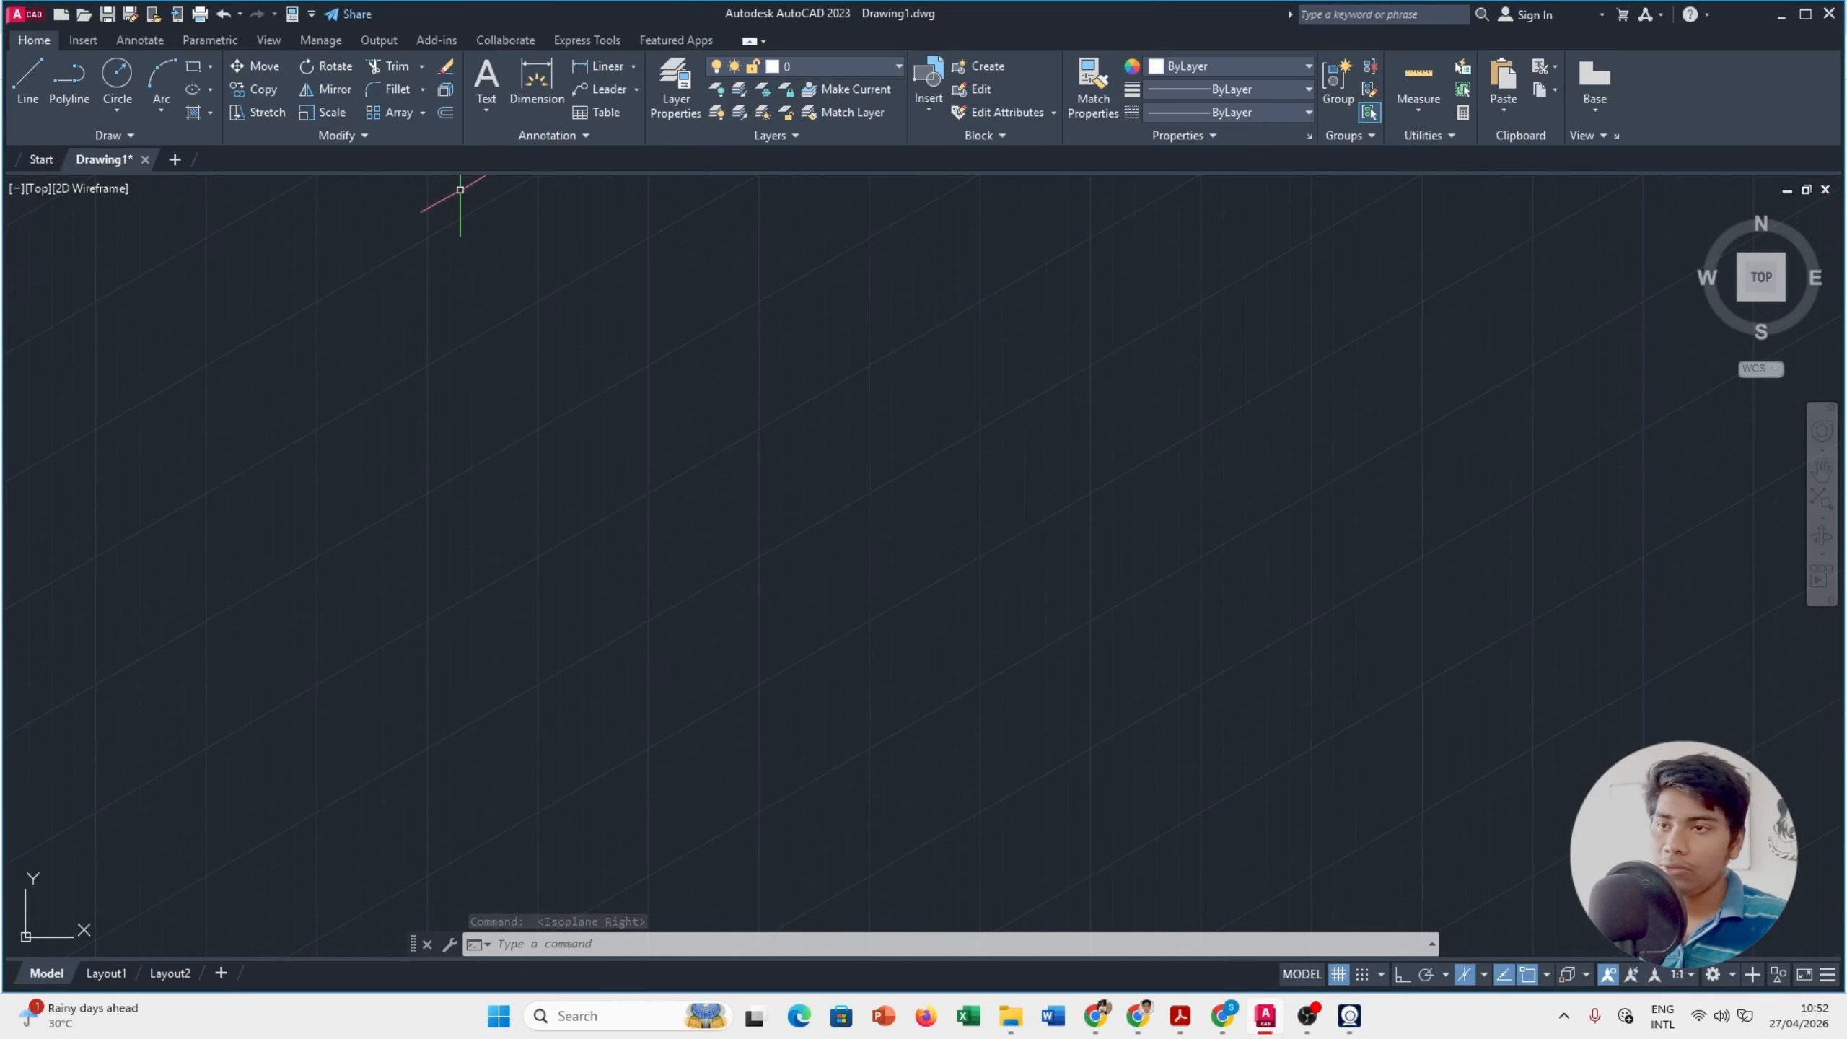
Step: Start a line in the right isoplane with Ortho mode turned on
{"action": "left_click", "coordinate": [23, 75]}
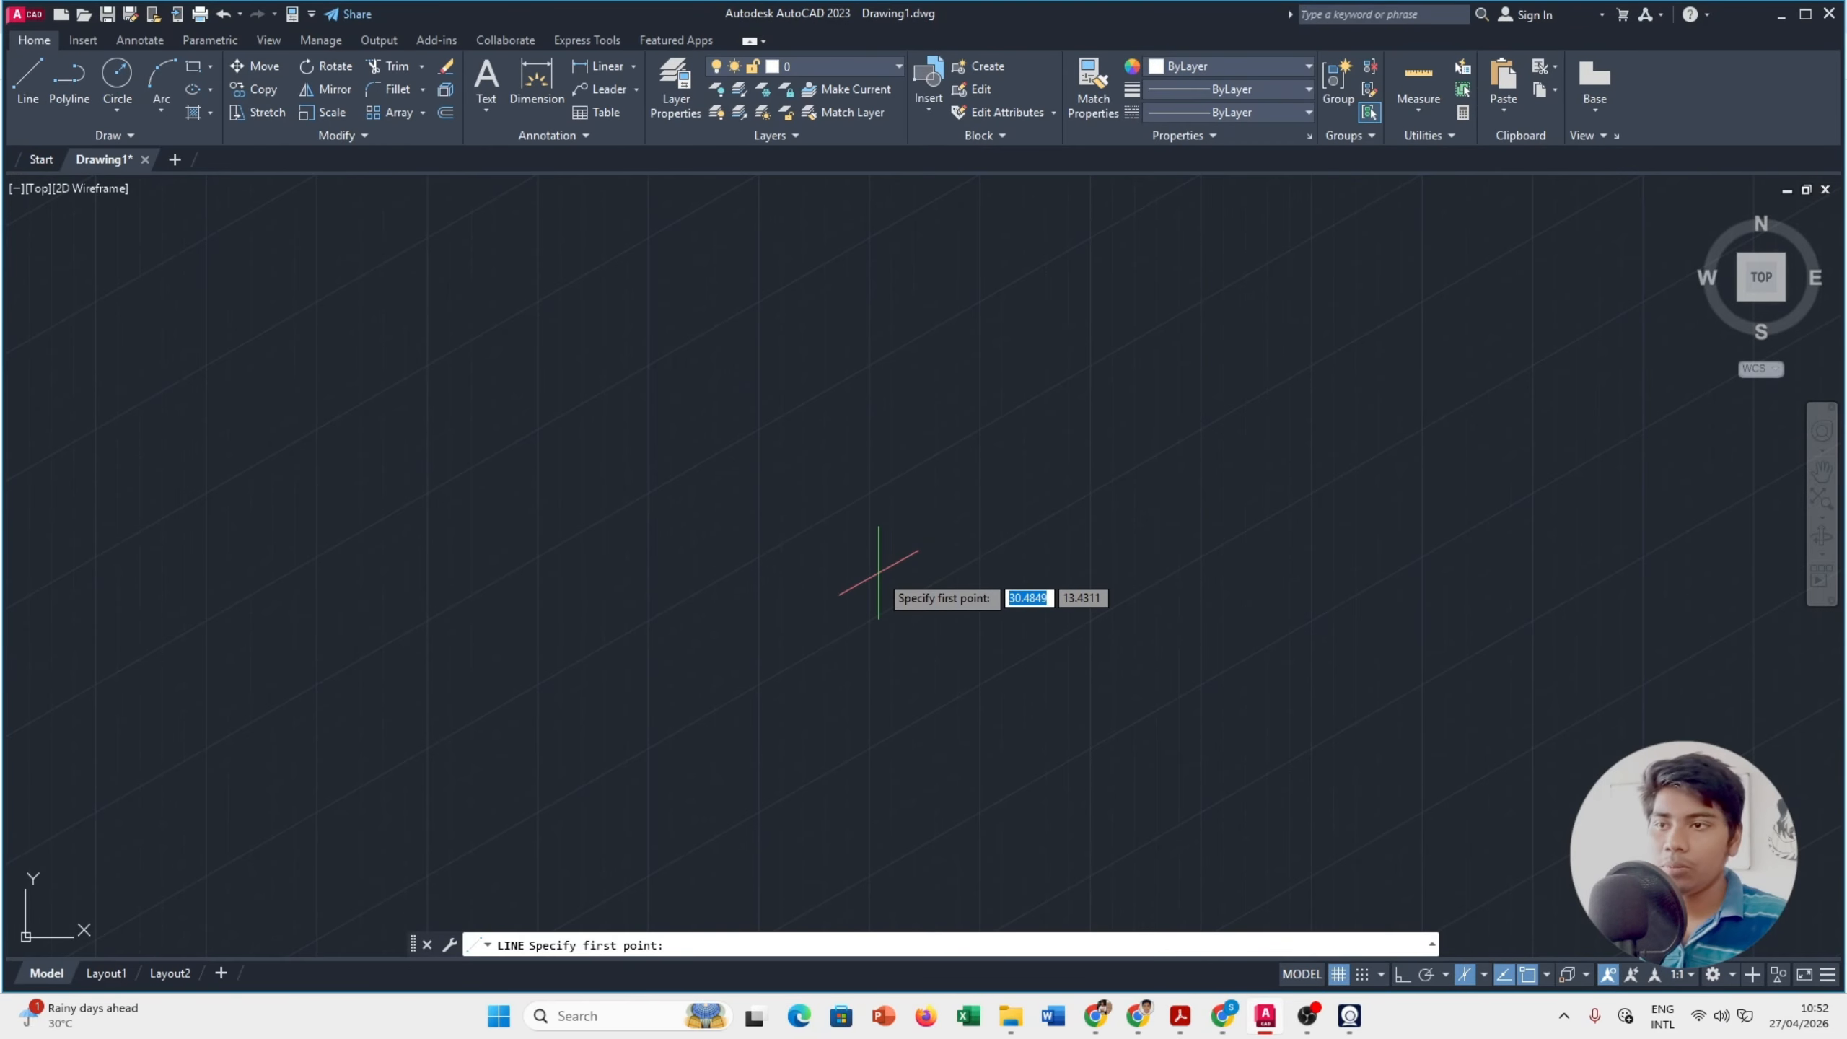
{"action": "left_click", "coordinate": [1401, 973]}
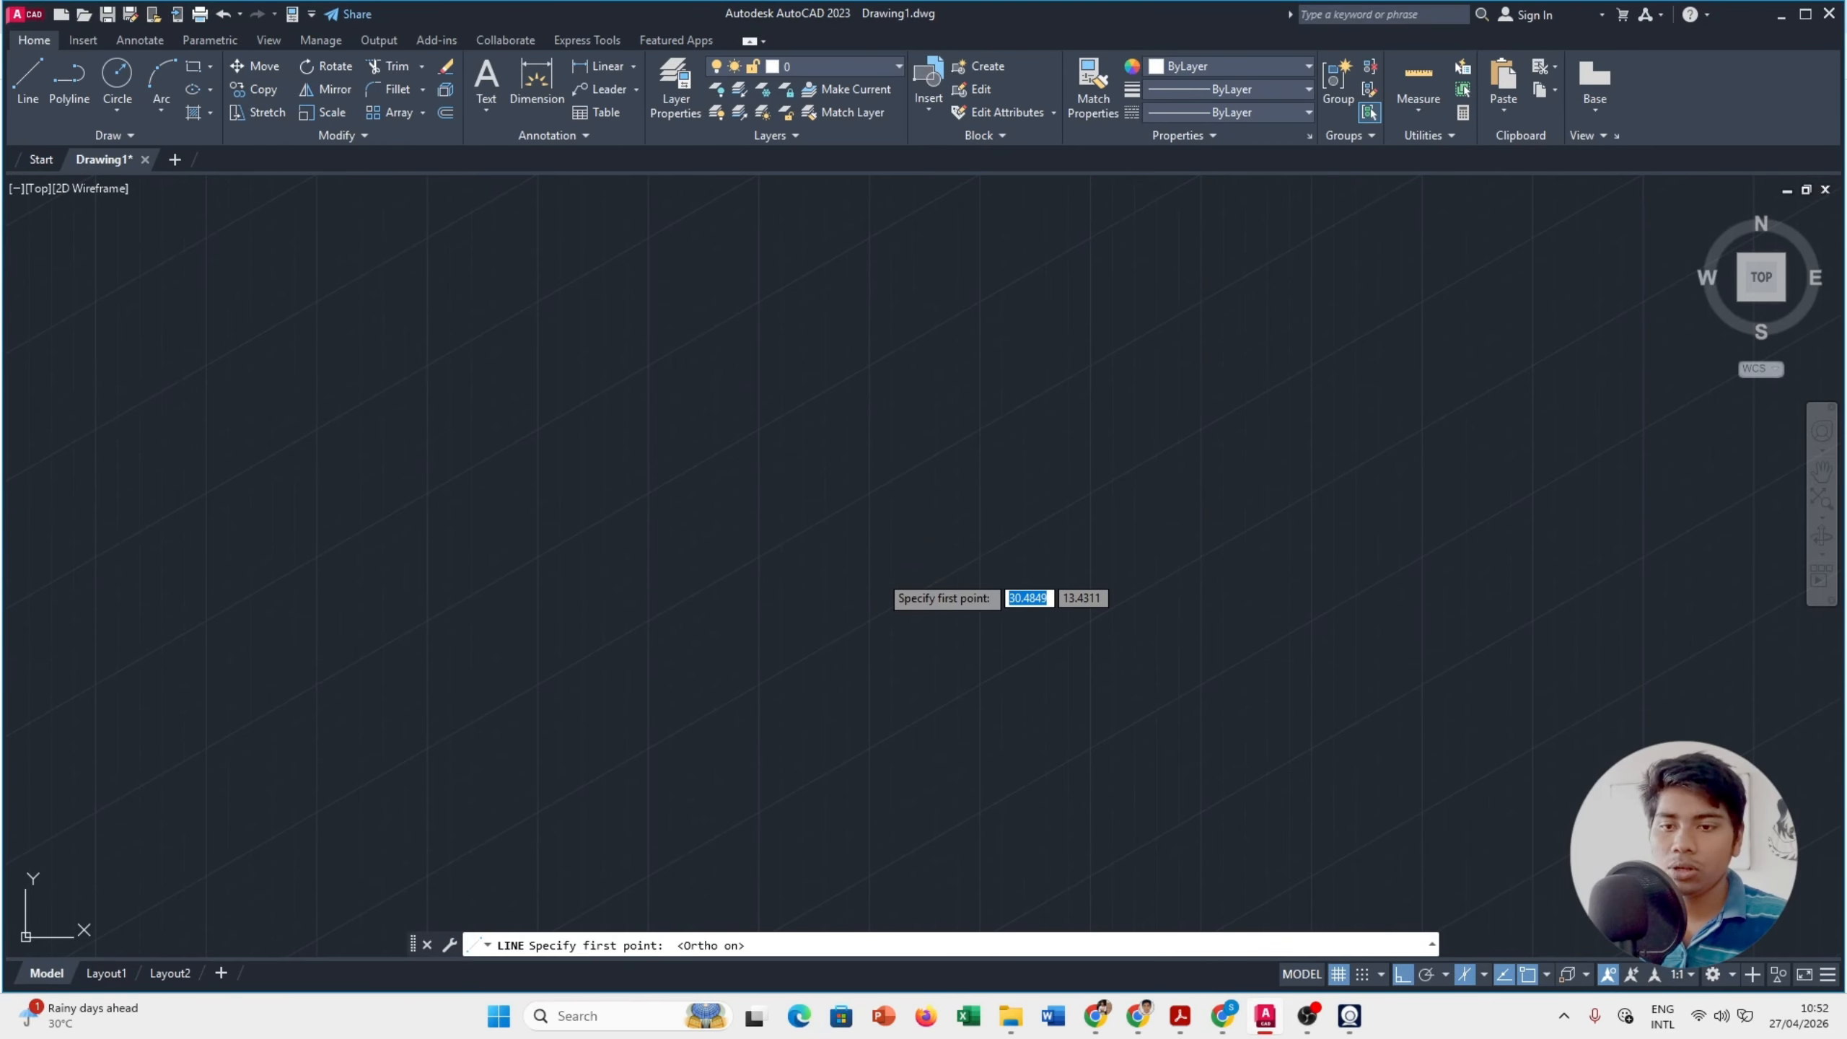
{"action": "left_click", "coordinate": [1402, 973]}
{"action": "left_click", "coordinate": [1402, 974]}
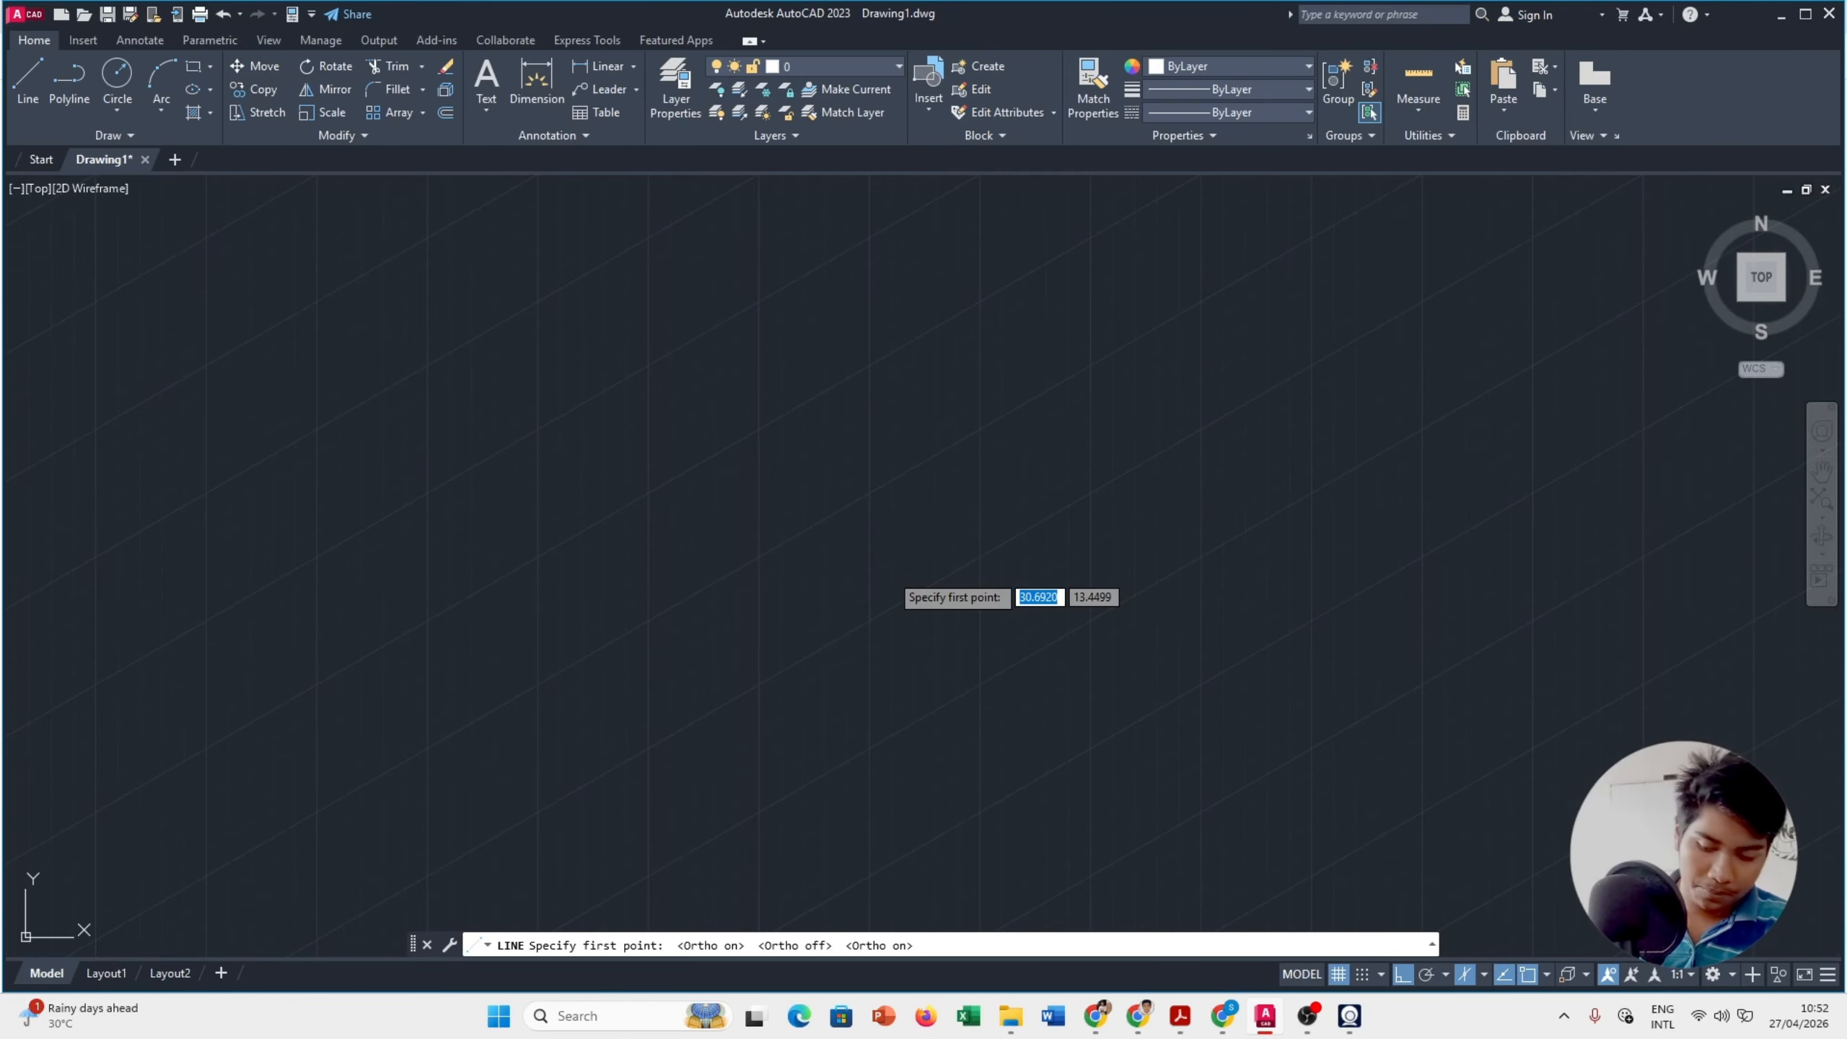
Step: Draw the base's long bottom edge as a 67-unit line at 30°, using the reference PDF for its length
{"action": "key", "text": "alt+Tab"}
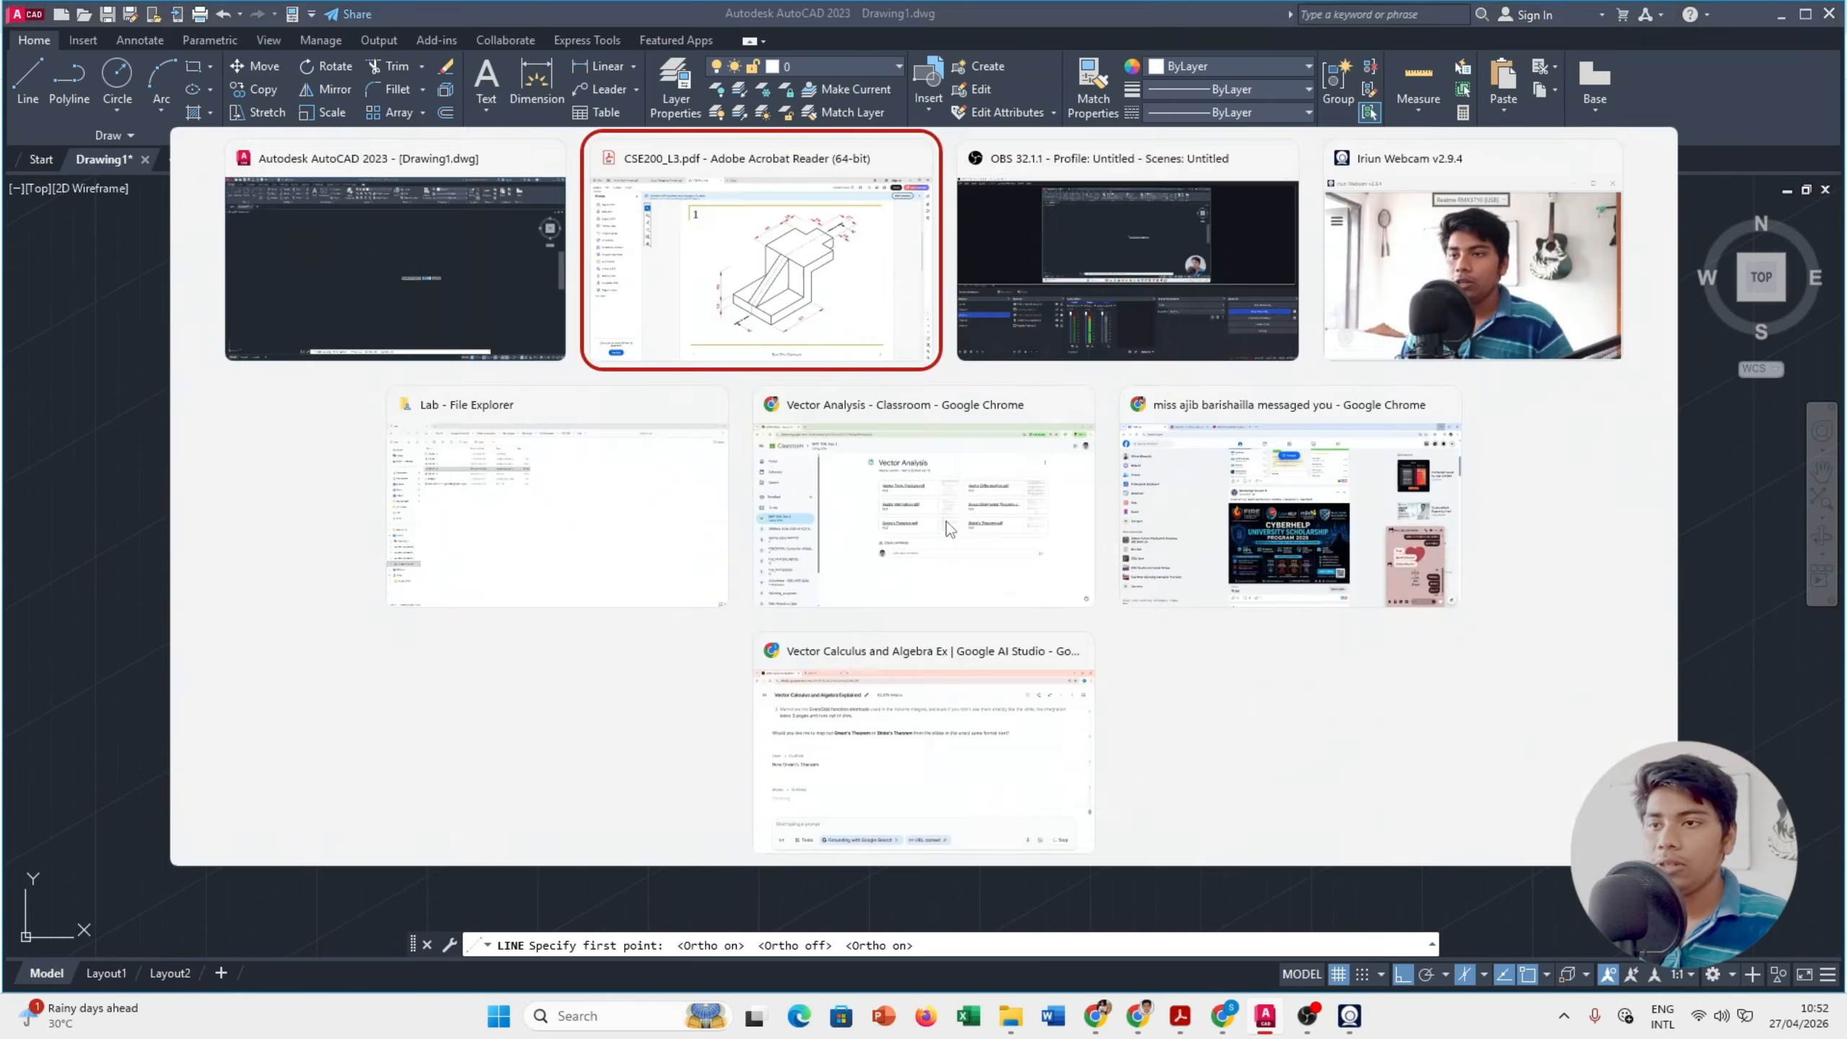
{"action": "key", "text": "alt+Tab"}
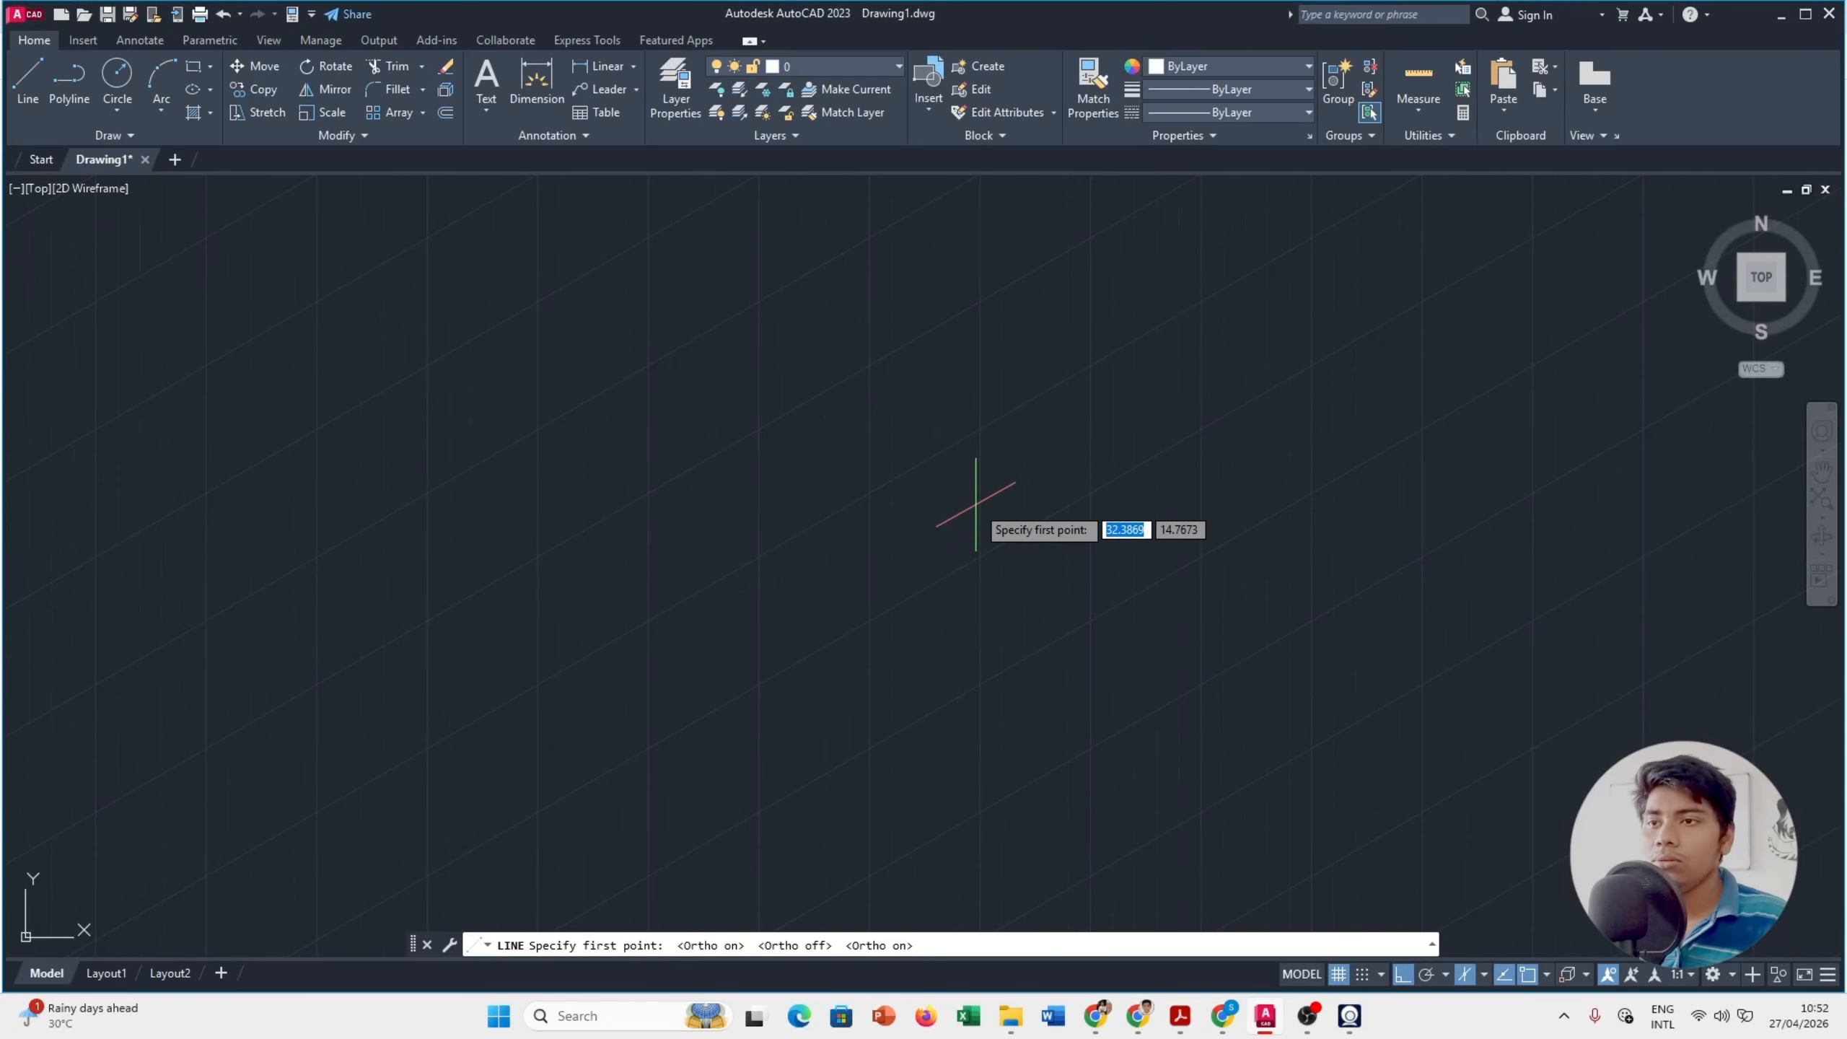
{"action": "key", "text": "alt+Tab"}
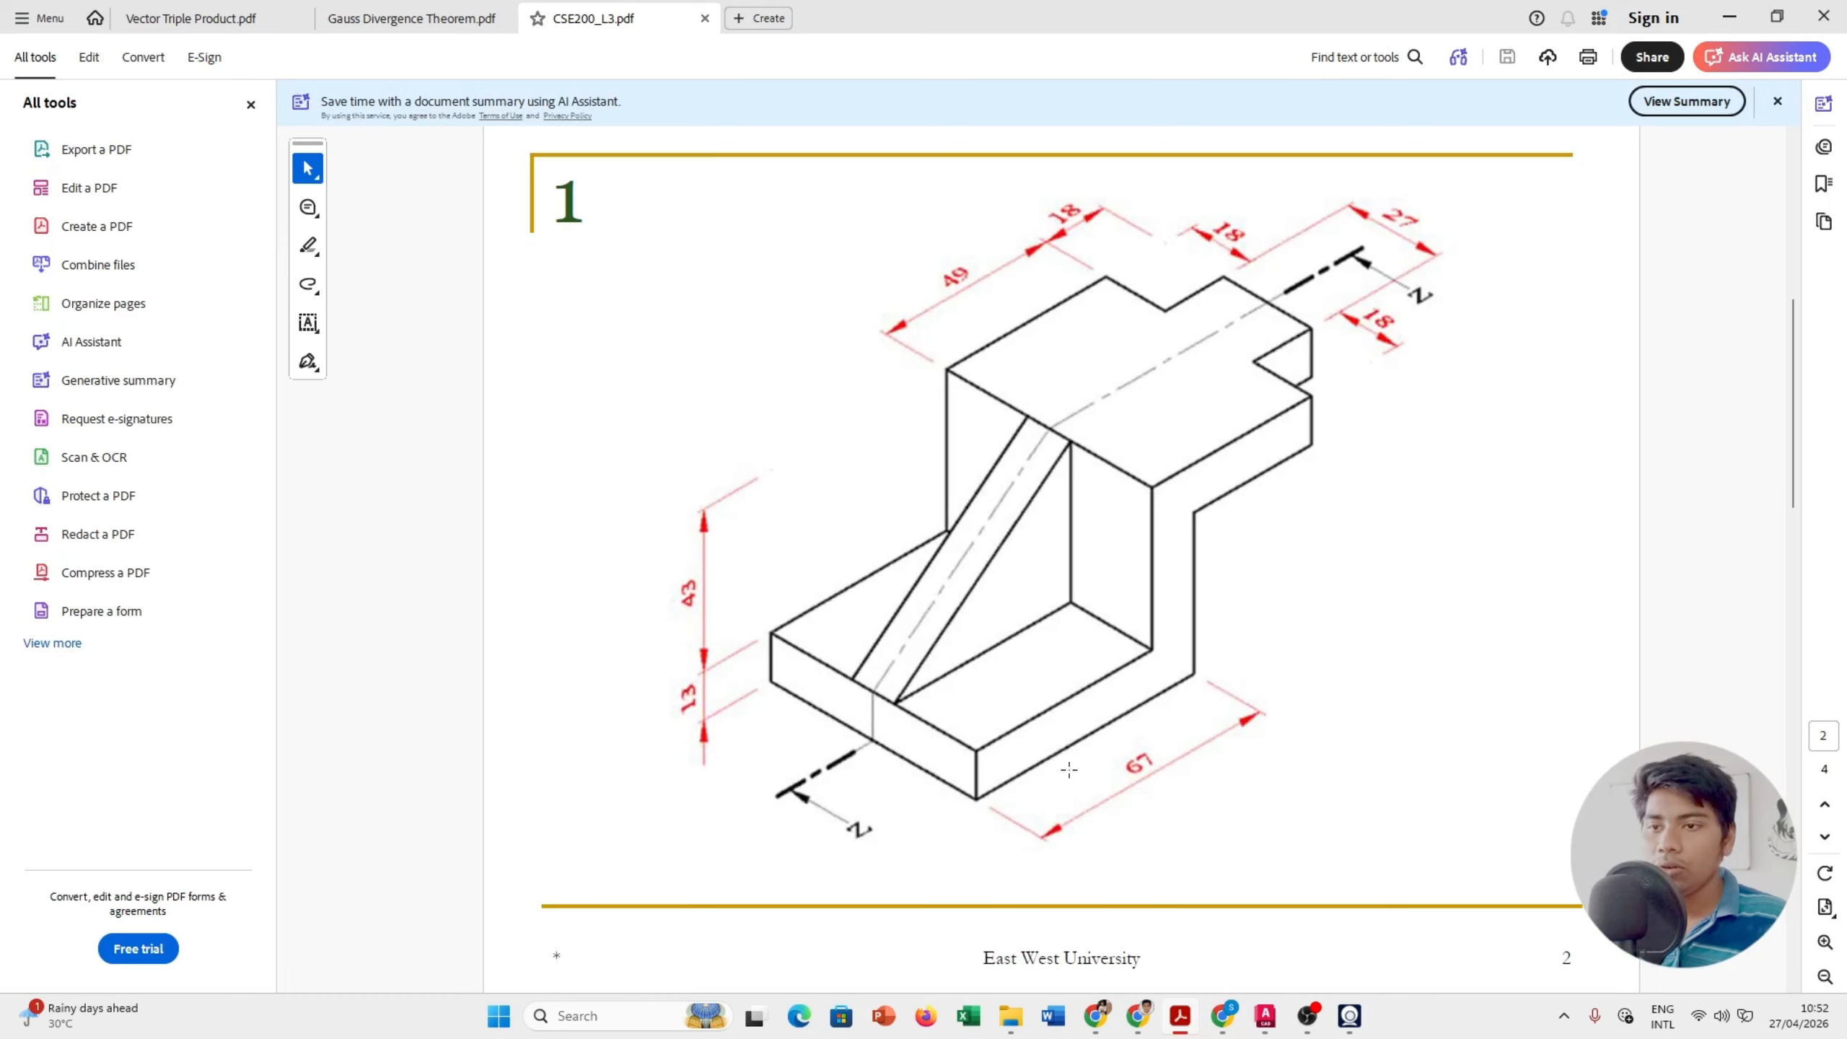
{"action": "key", "text": "alt+Tab"}
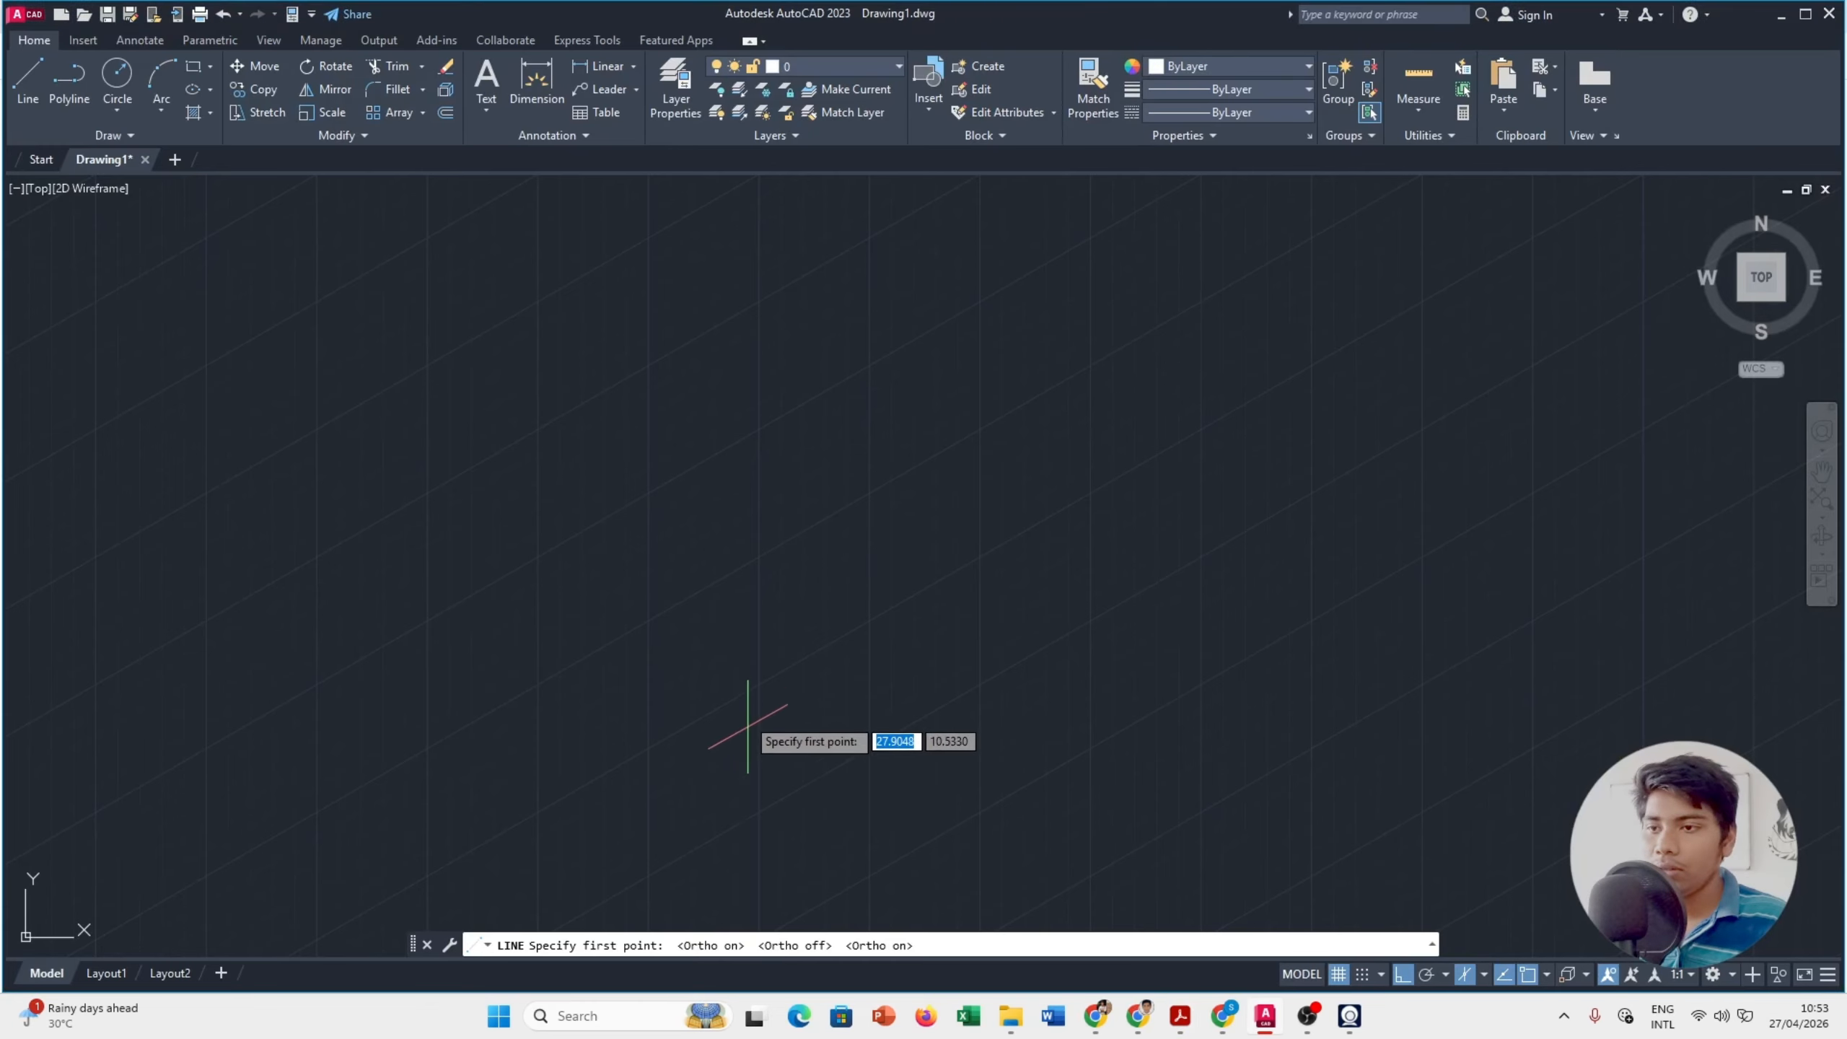
{"action": "left_click", "coordinate": [791, 700]}
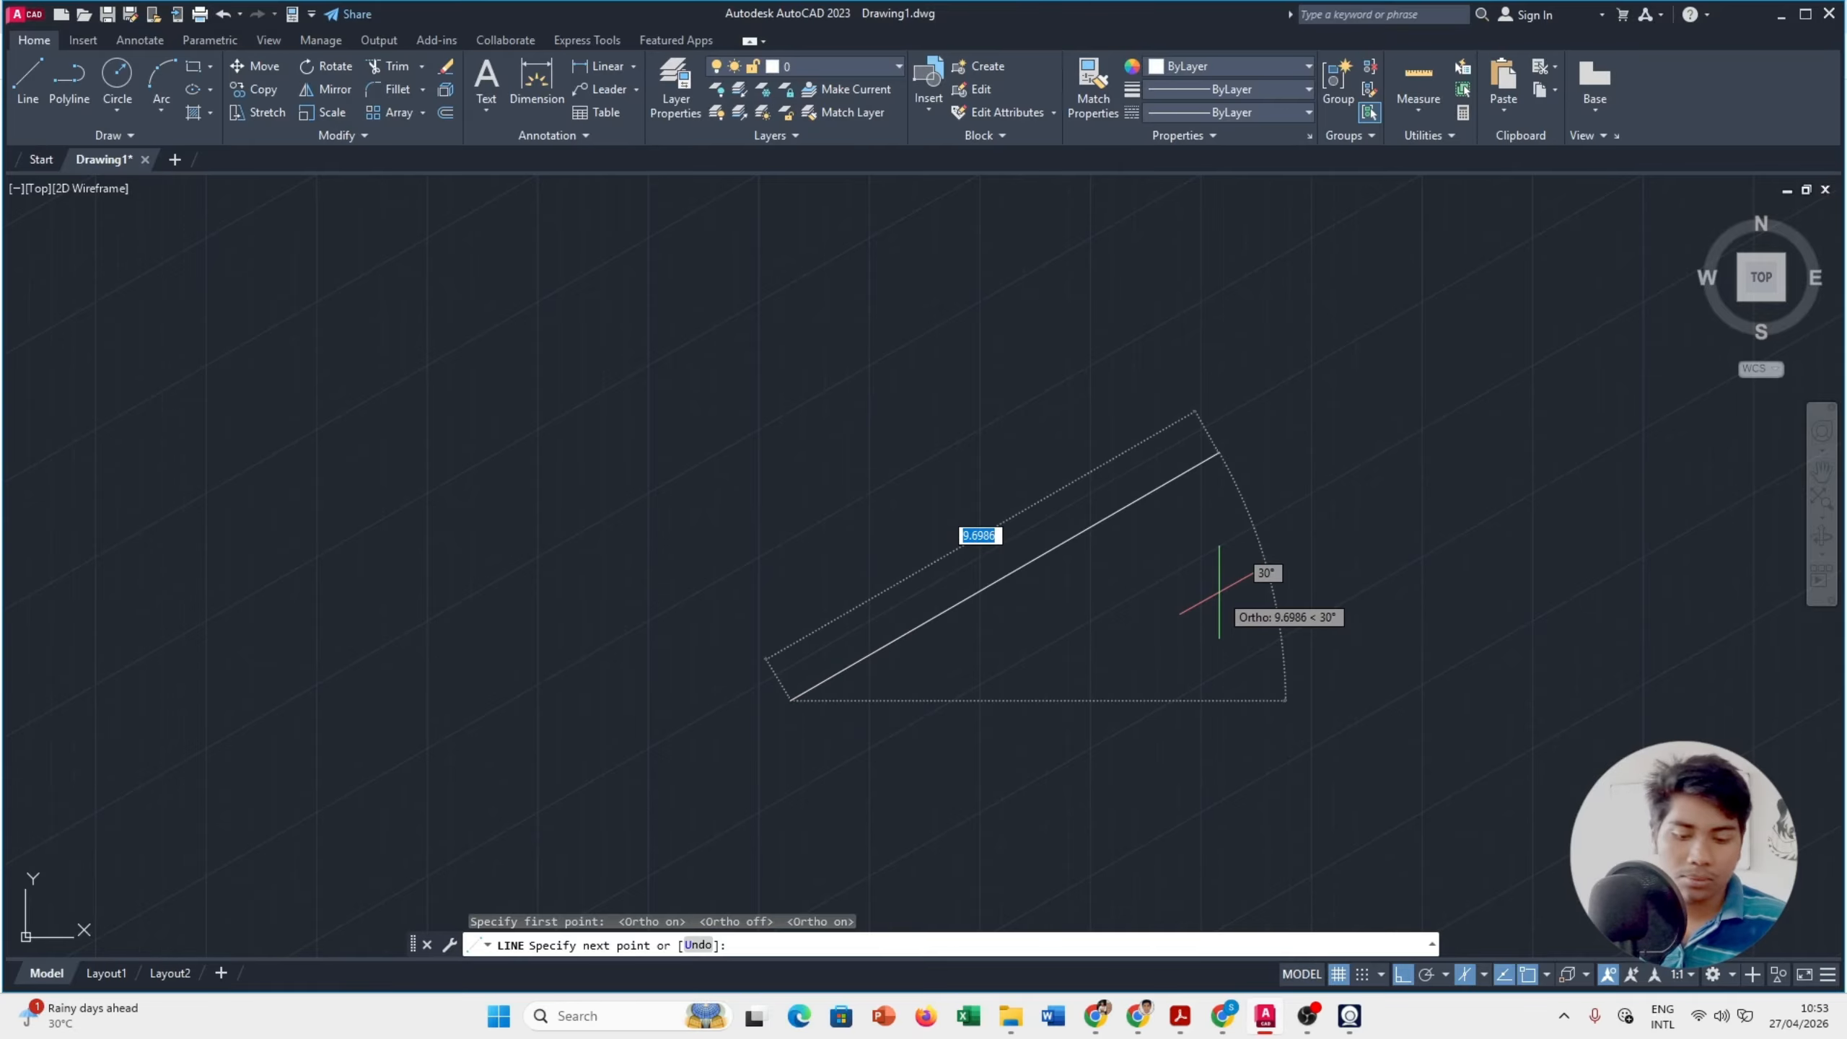
{"action": "type", "text": "67"}
{"action": "key", "text": "Return"}
{"action": "scroll", "coordinate": [1388, 433], "scroll_direction": "down", "scroll_amount": 5}
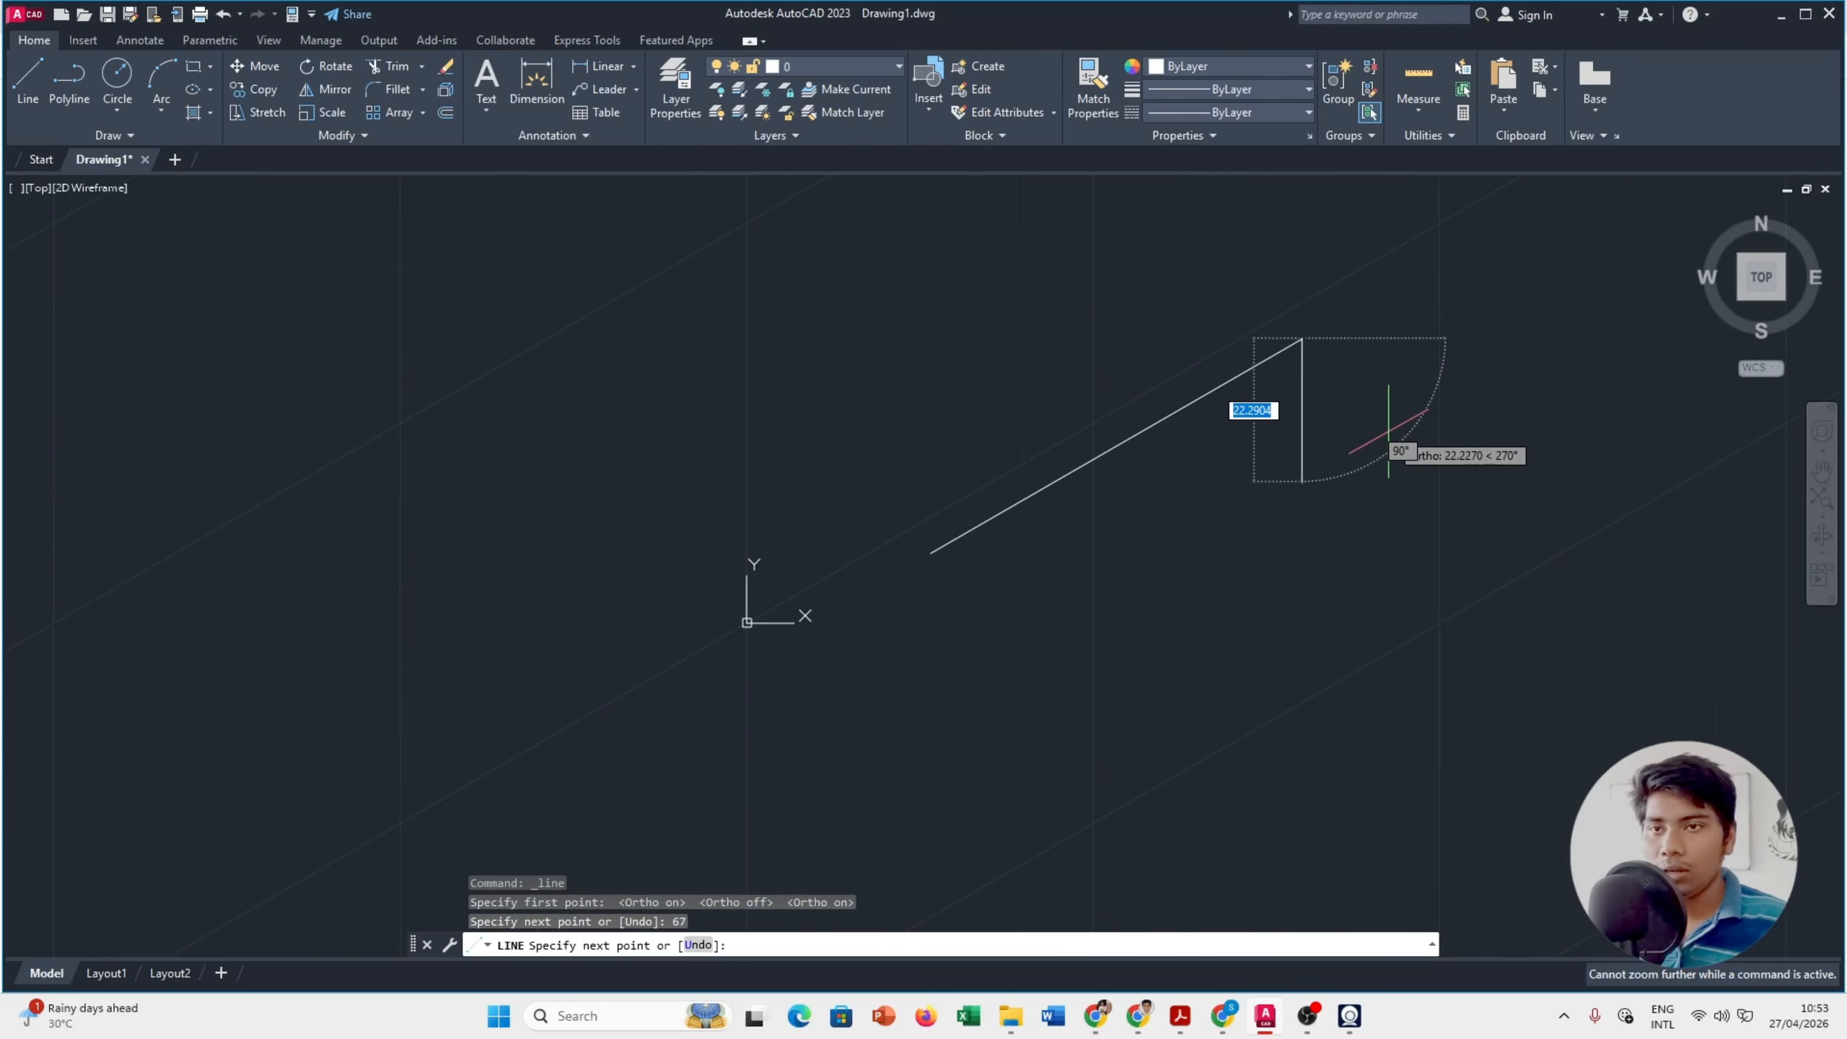
{"action": "middle_click_drag", "start_coordinate": [1389, 433], "coordinate": [1411, 422]}
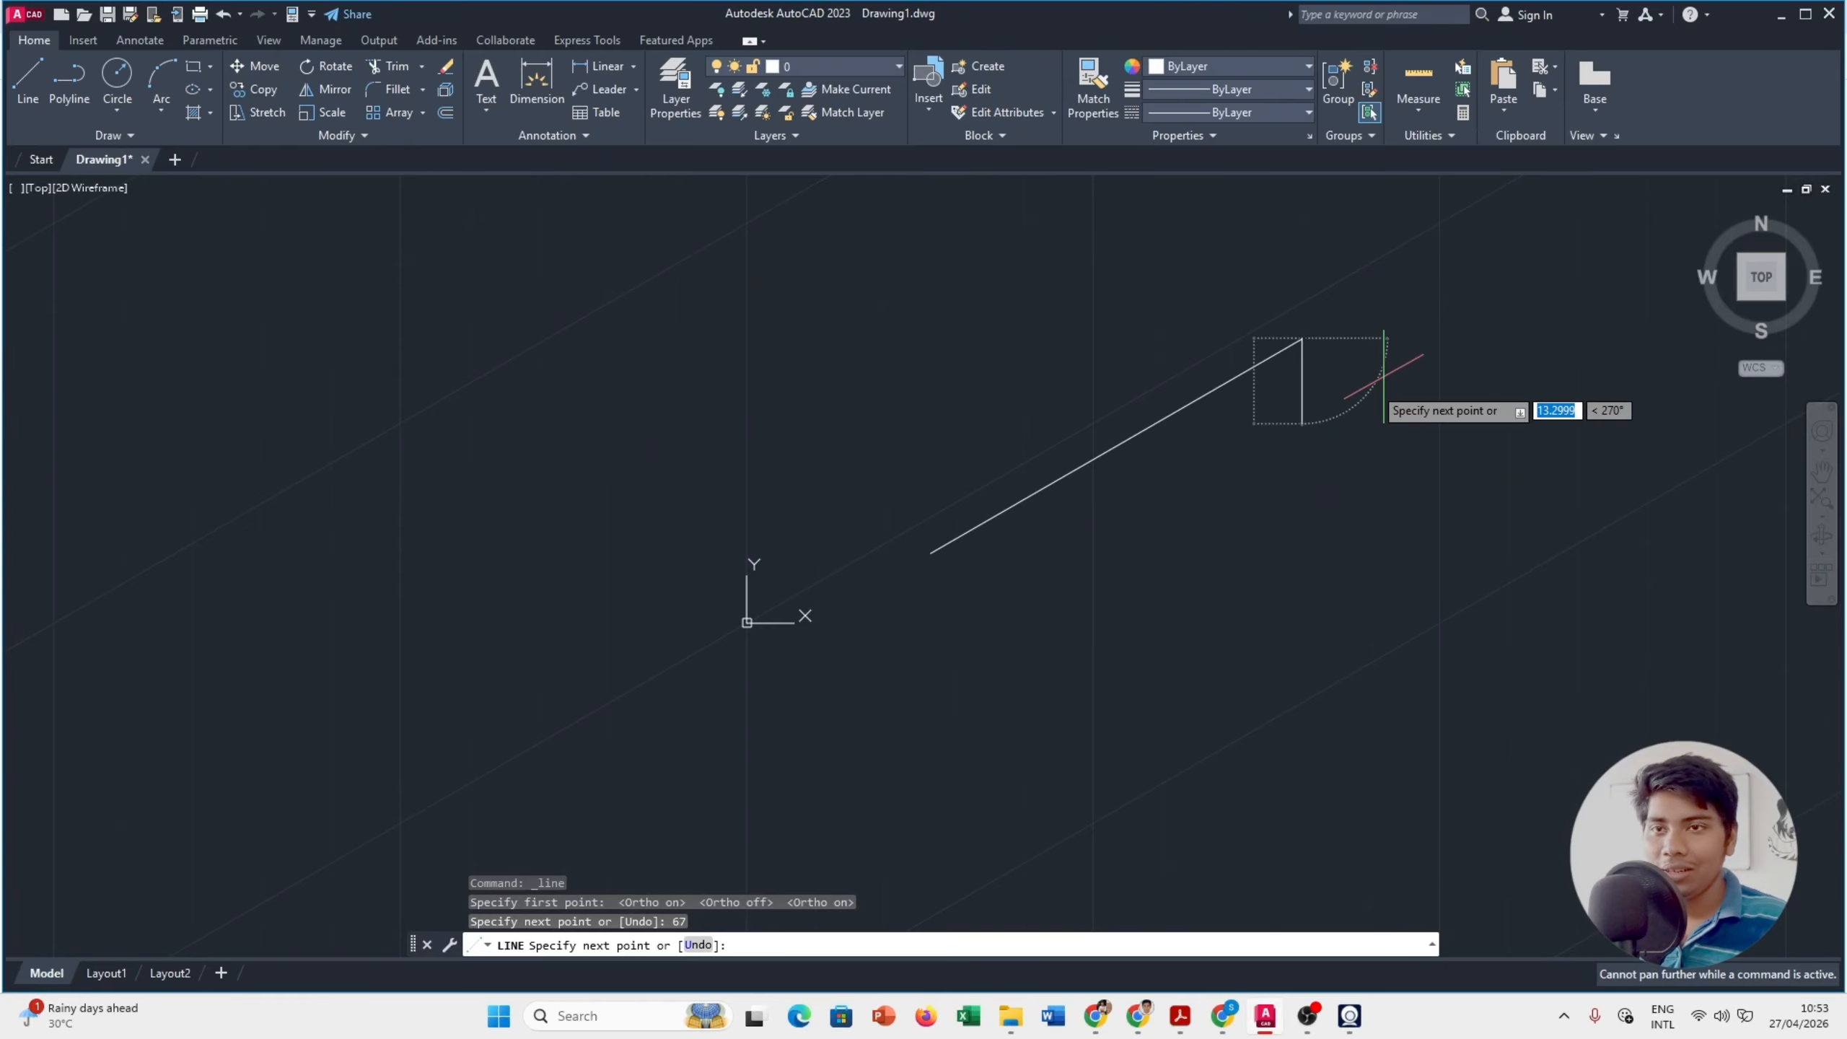
{"action": "key", "text": "Escape"}
{"action": "mouse_move", "coordinate": [1350, 343]}
{"action": "middle_mouse_down"}
{"action": "mouse_move", "coordinate": [1251, 508]}
{"action": "mouse_move", "coordinate": [1072, 492]}
{"action": "mouse_move", "coordinate": [1025, 522]}
{"action": "mouse_move", "coordinate": [1203, 578]}
{"action": "middle_mouse_up"}
{"action": "scroll", "coordinate": [979, 549], "scroll_direction": "up", "scroll_amount": 1}
{"action": "scroll", "coordinate": [1038, 518], "scroll_direction": "down", "scroll_amount": 1}
Step: Draw a vertical 13-unit line upward from the lower-left end of the 67-unit edge, following the reference PDF
{"action": "key", "text": "alt+Tab"}
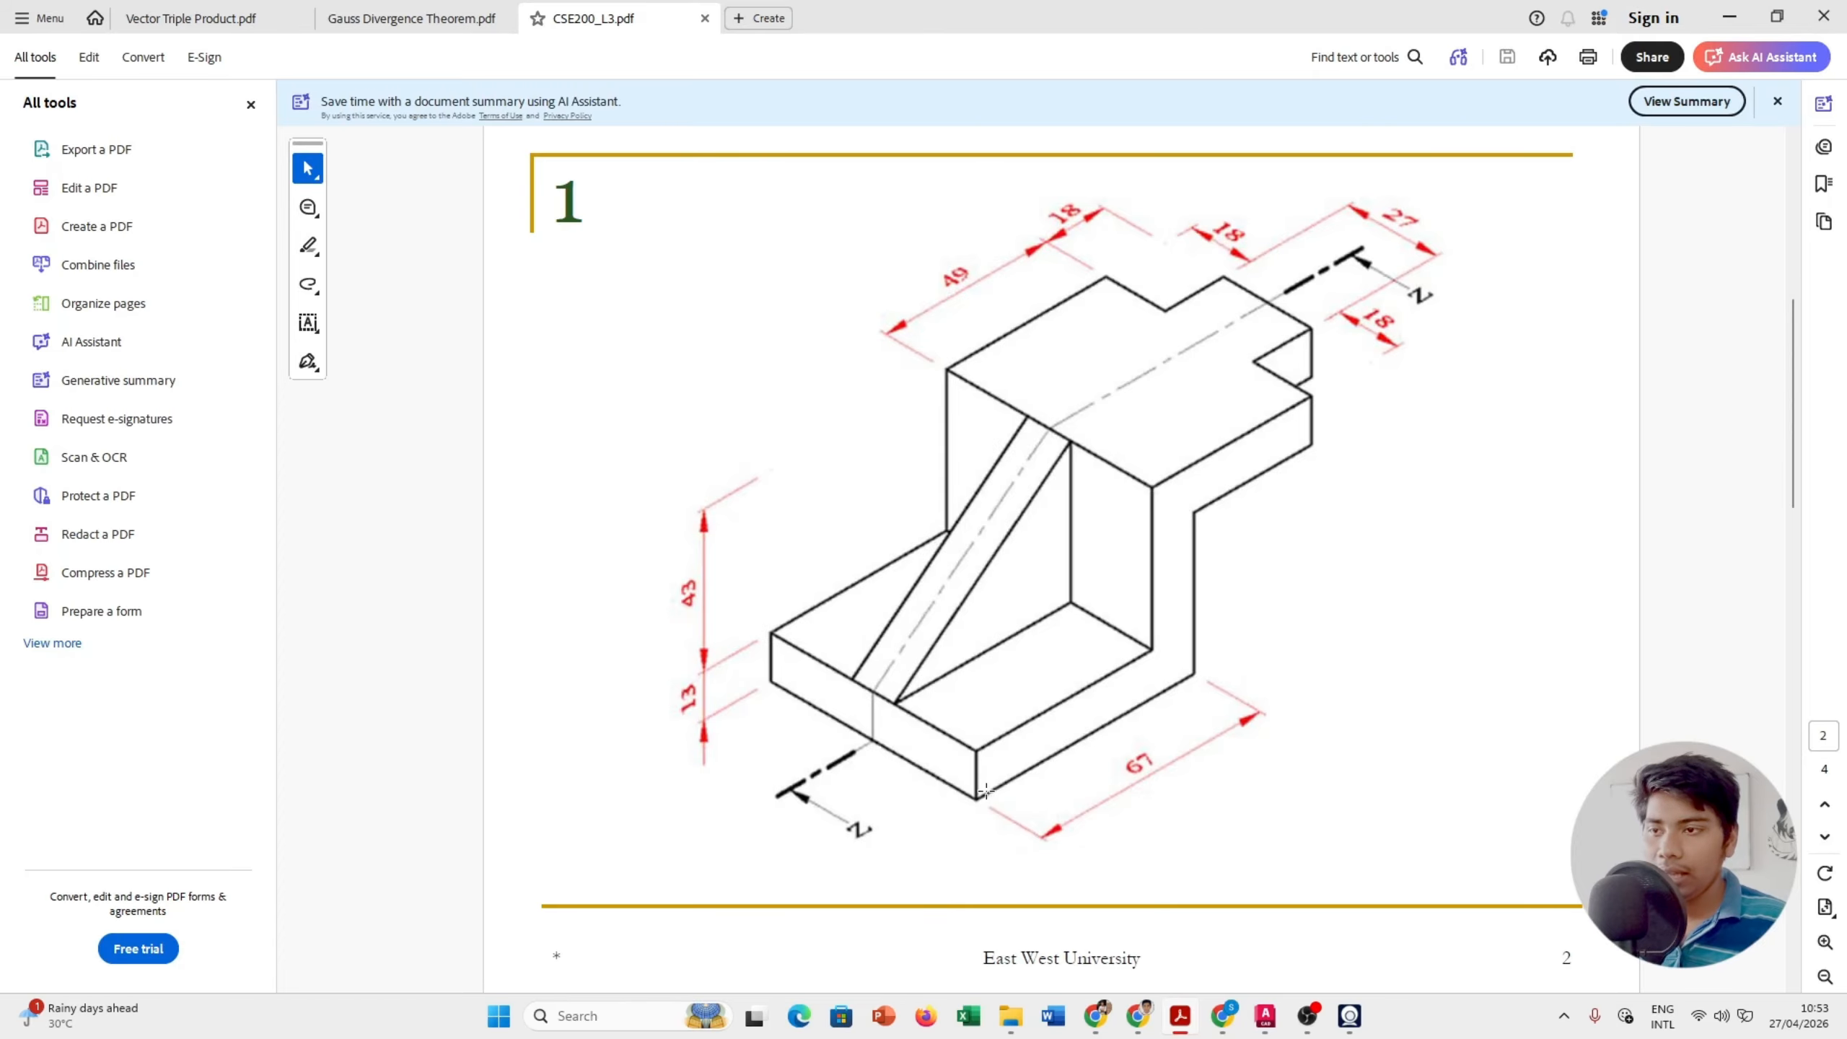
{"action": "key", "text": "alt+Tab"}
{"action": "left_click", "coordinate": [28, 80]}
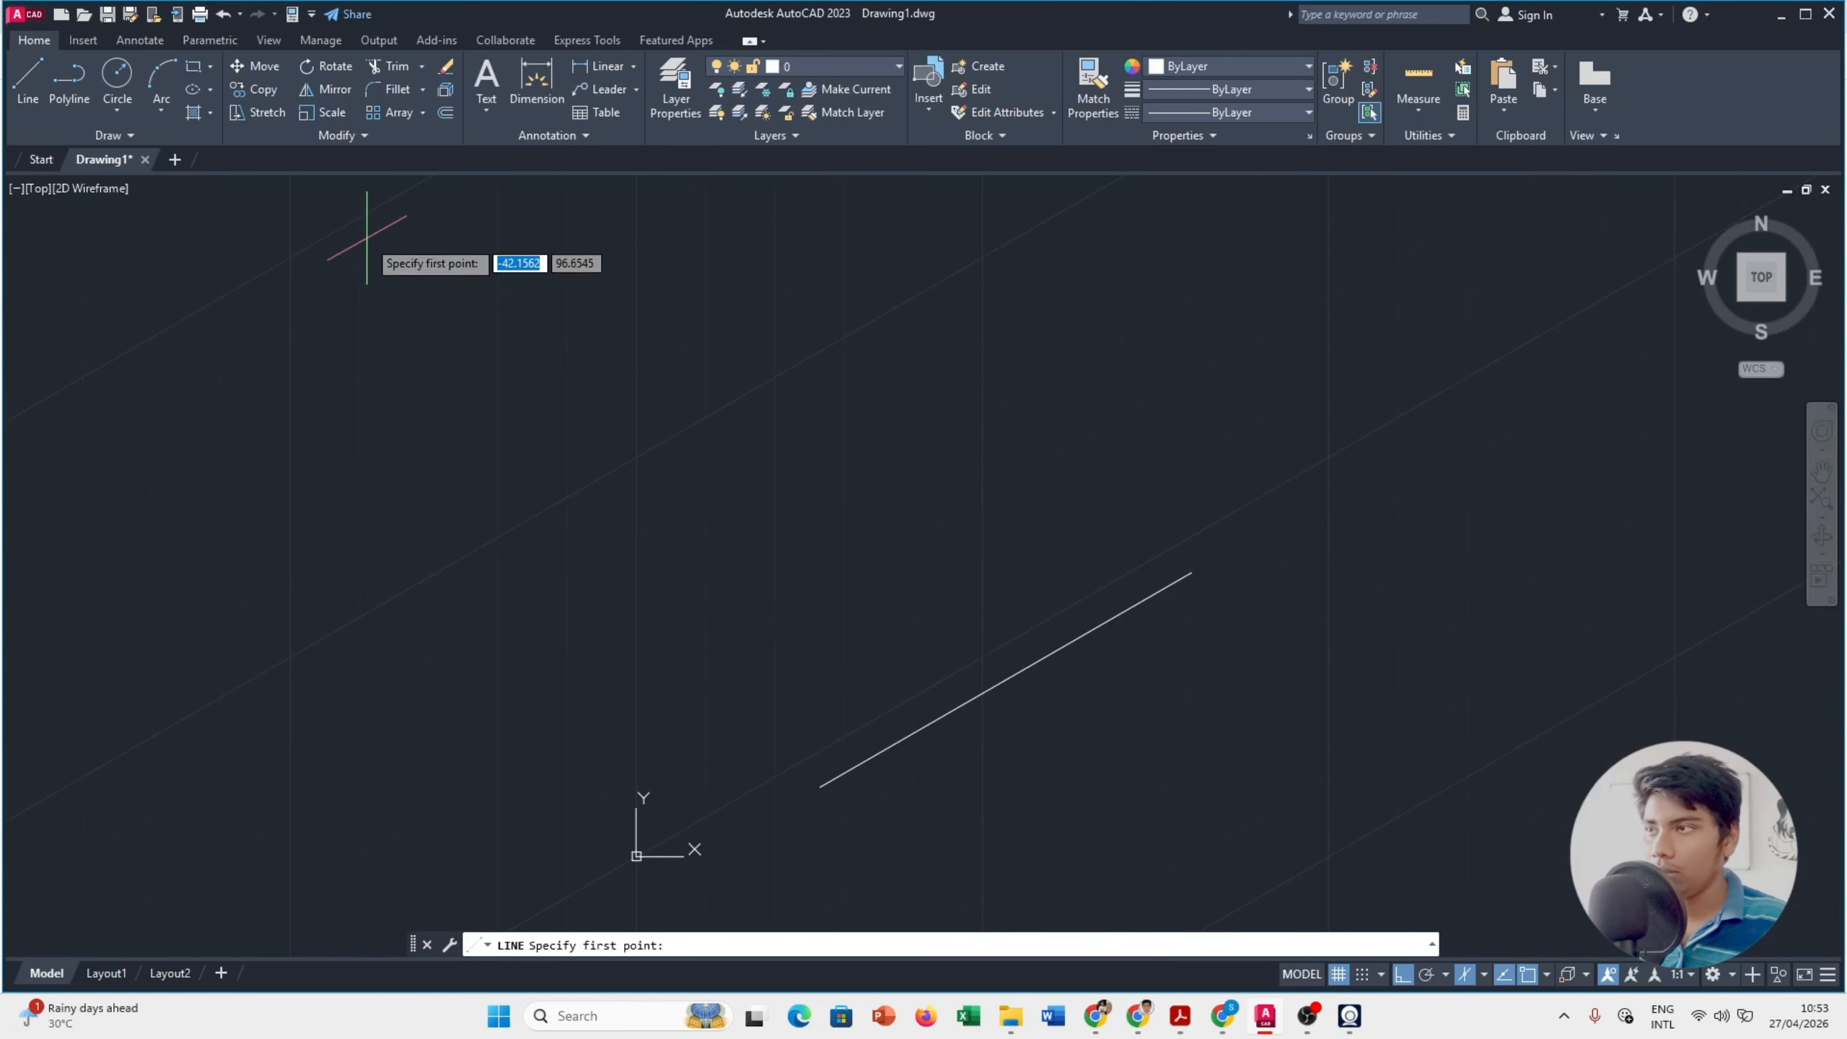
{"action": "left_click", "coordinate": [821, 785]}
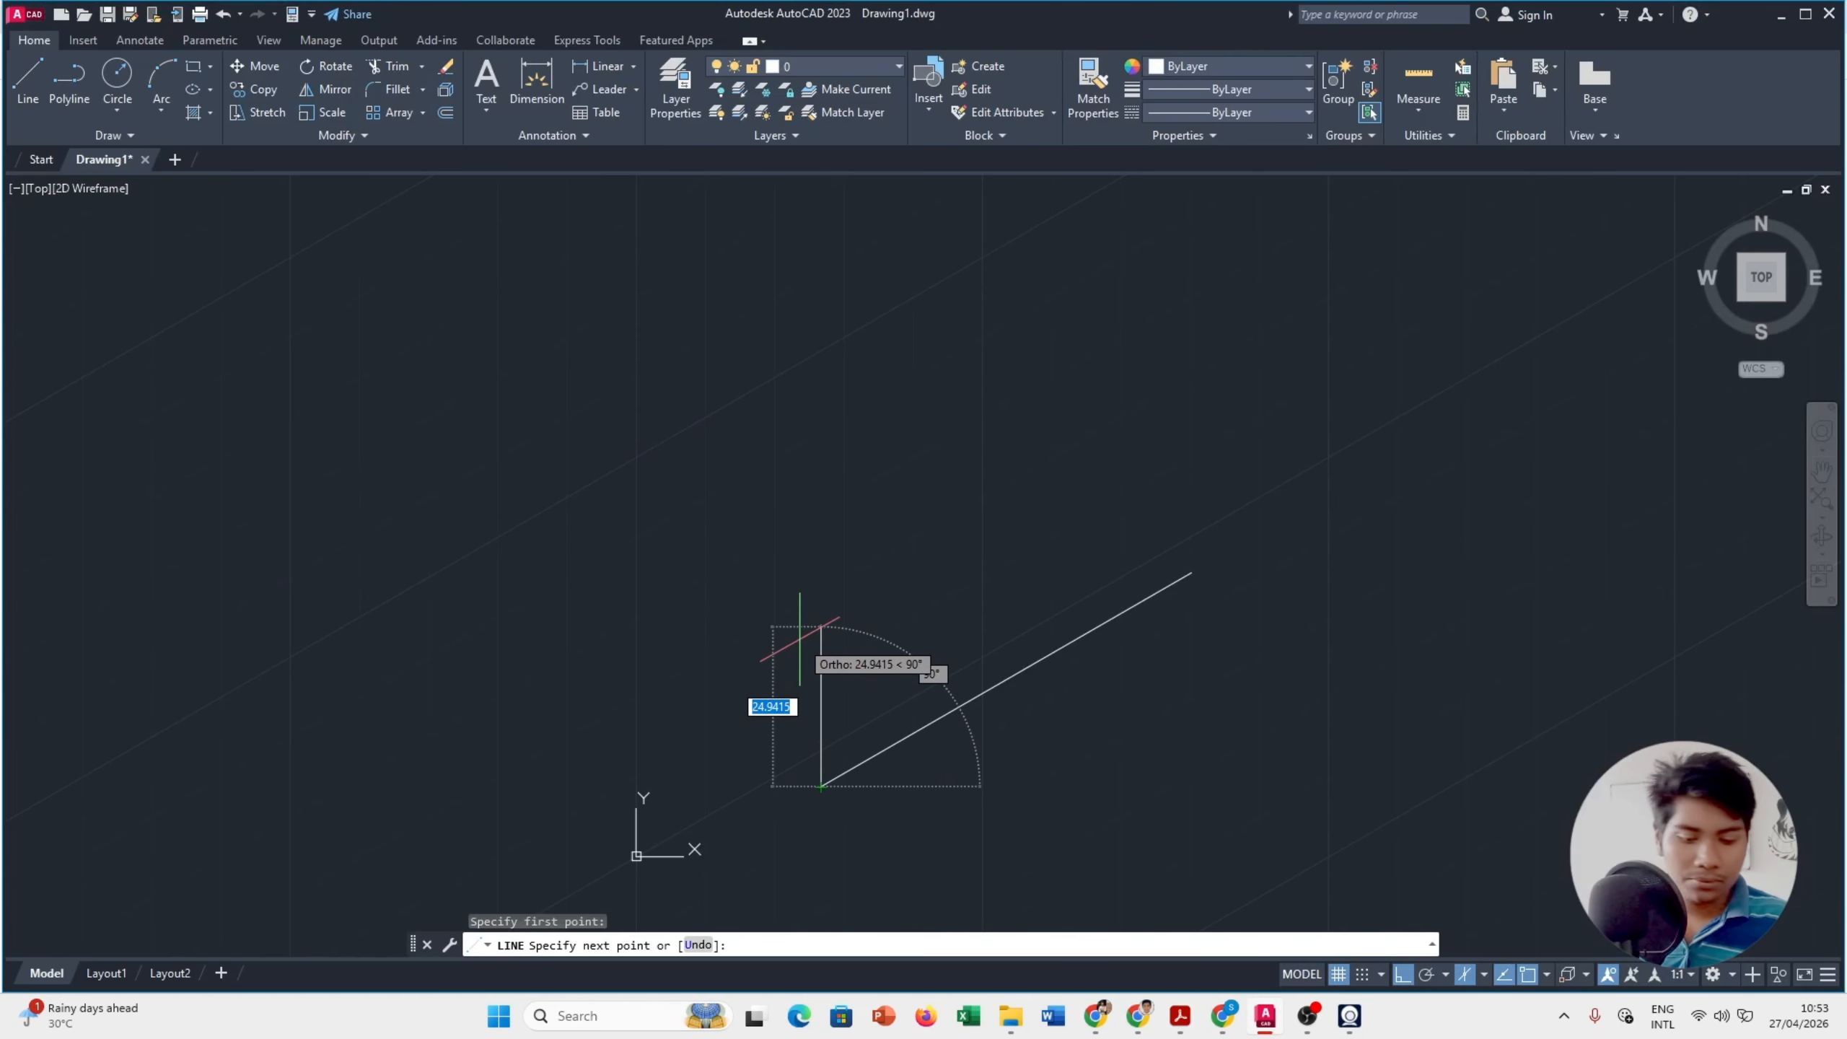
{"action": "type", "text": "13"}
{"action": "key", "text": "Return"}
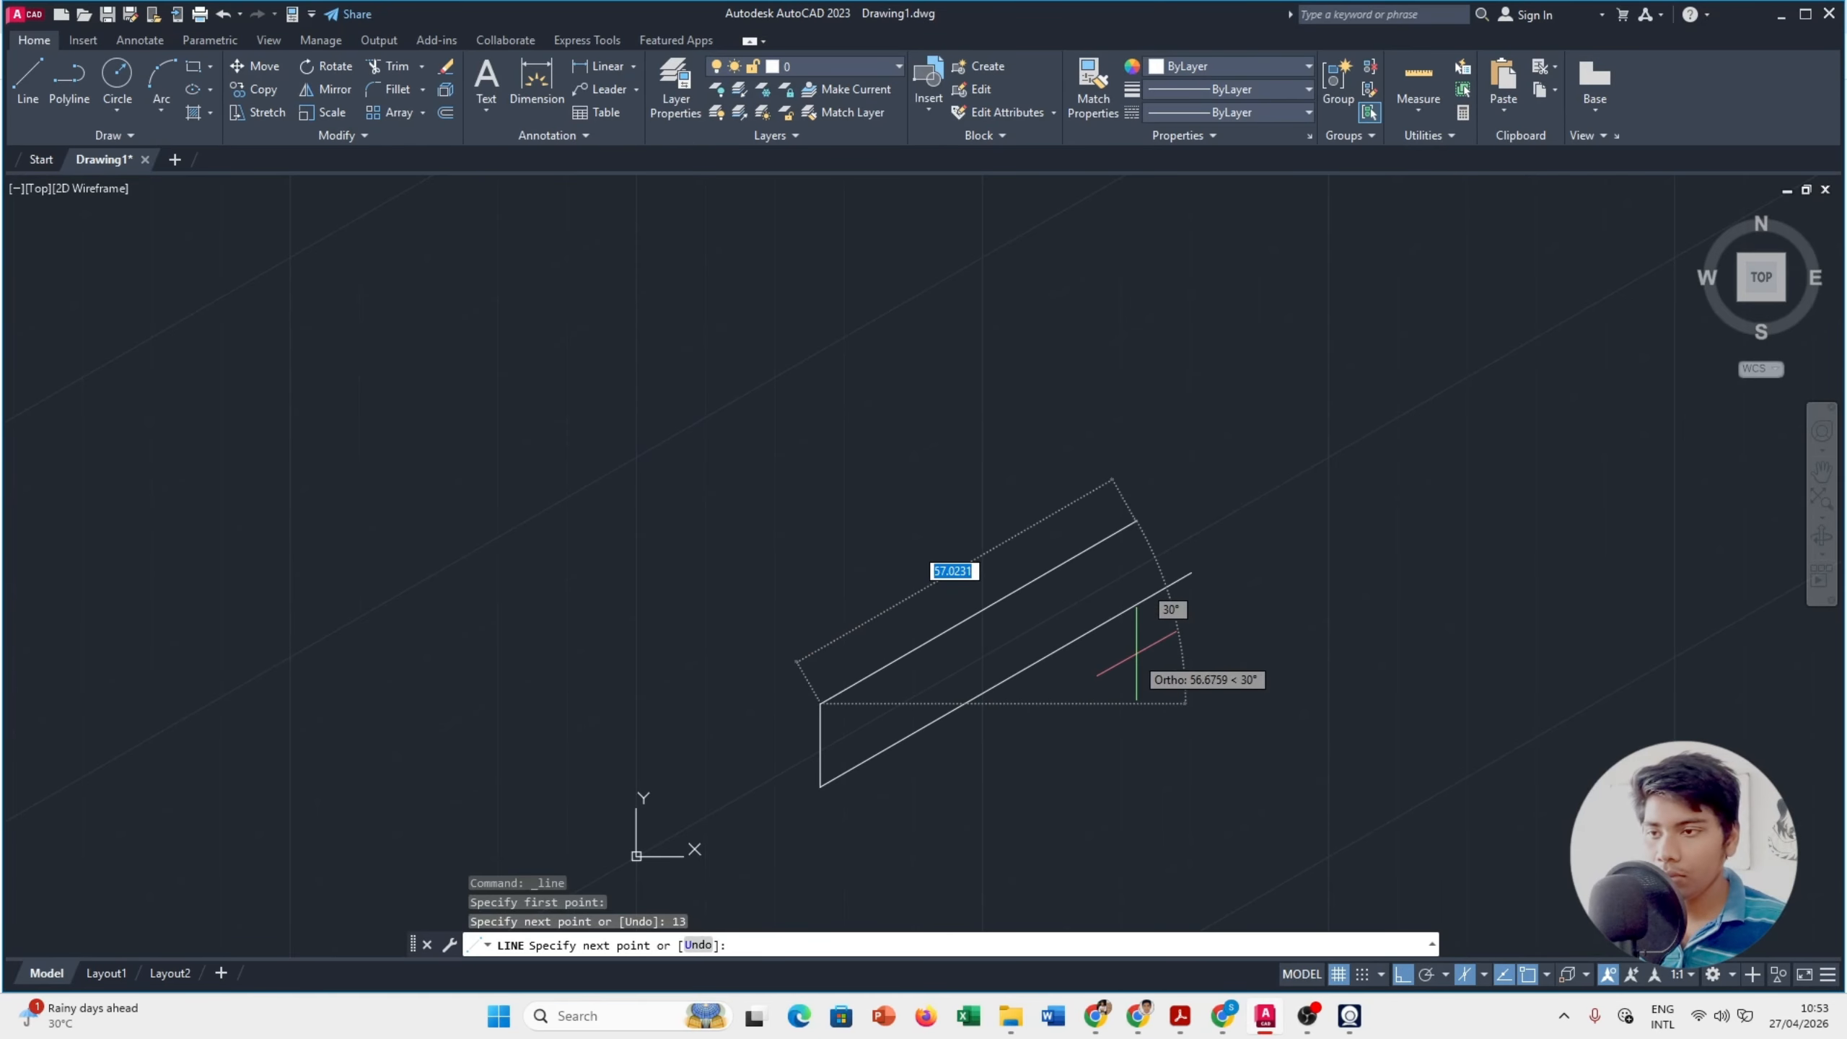
Step: Switch to the reference PDF in Acrobat Reader and open Calculator over it
{"action": "key", "text": "alt+Tab"}
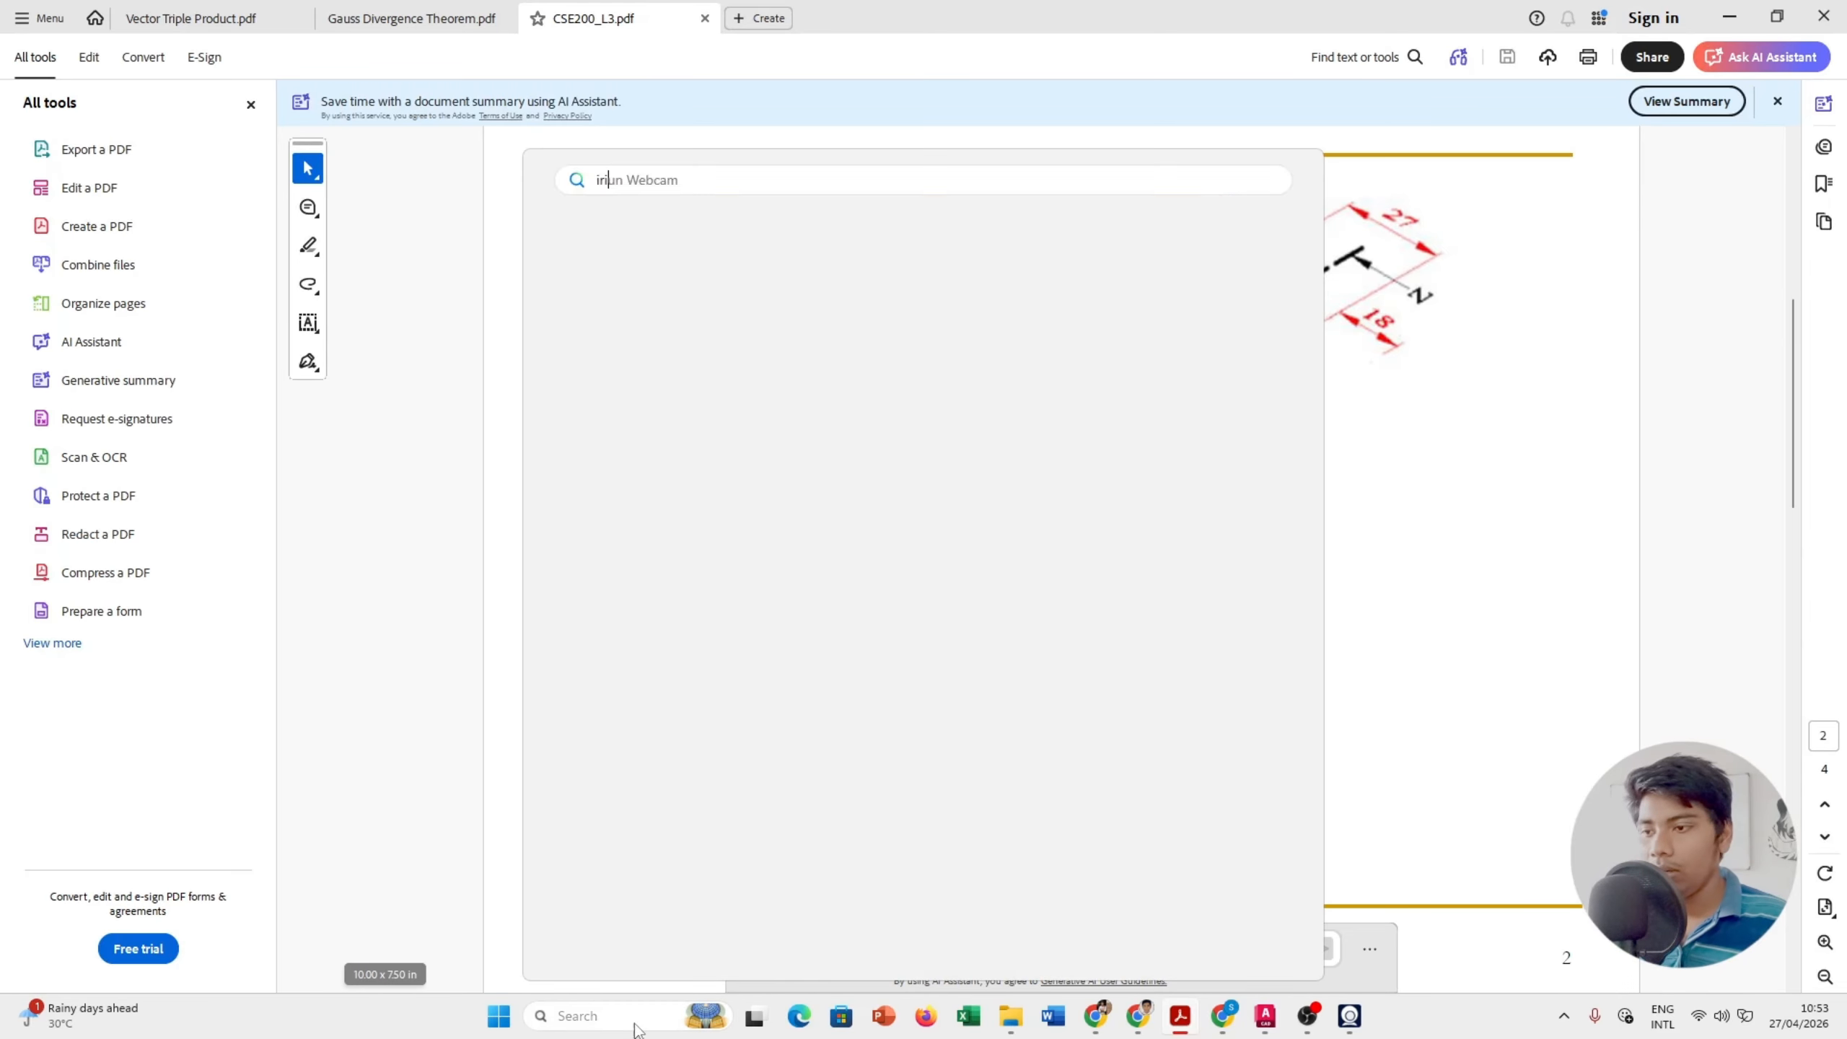
{"action": "left_click", "coordinate": [649, 1016]}
{"action": "left_click", "coordinate": [1422, 469]}
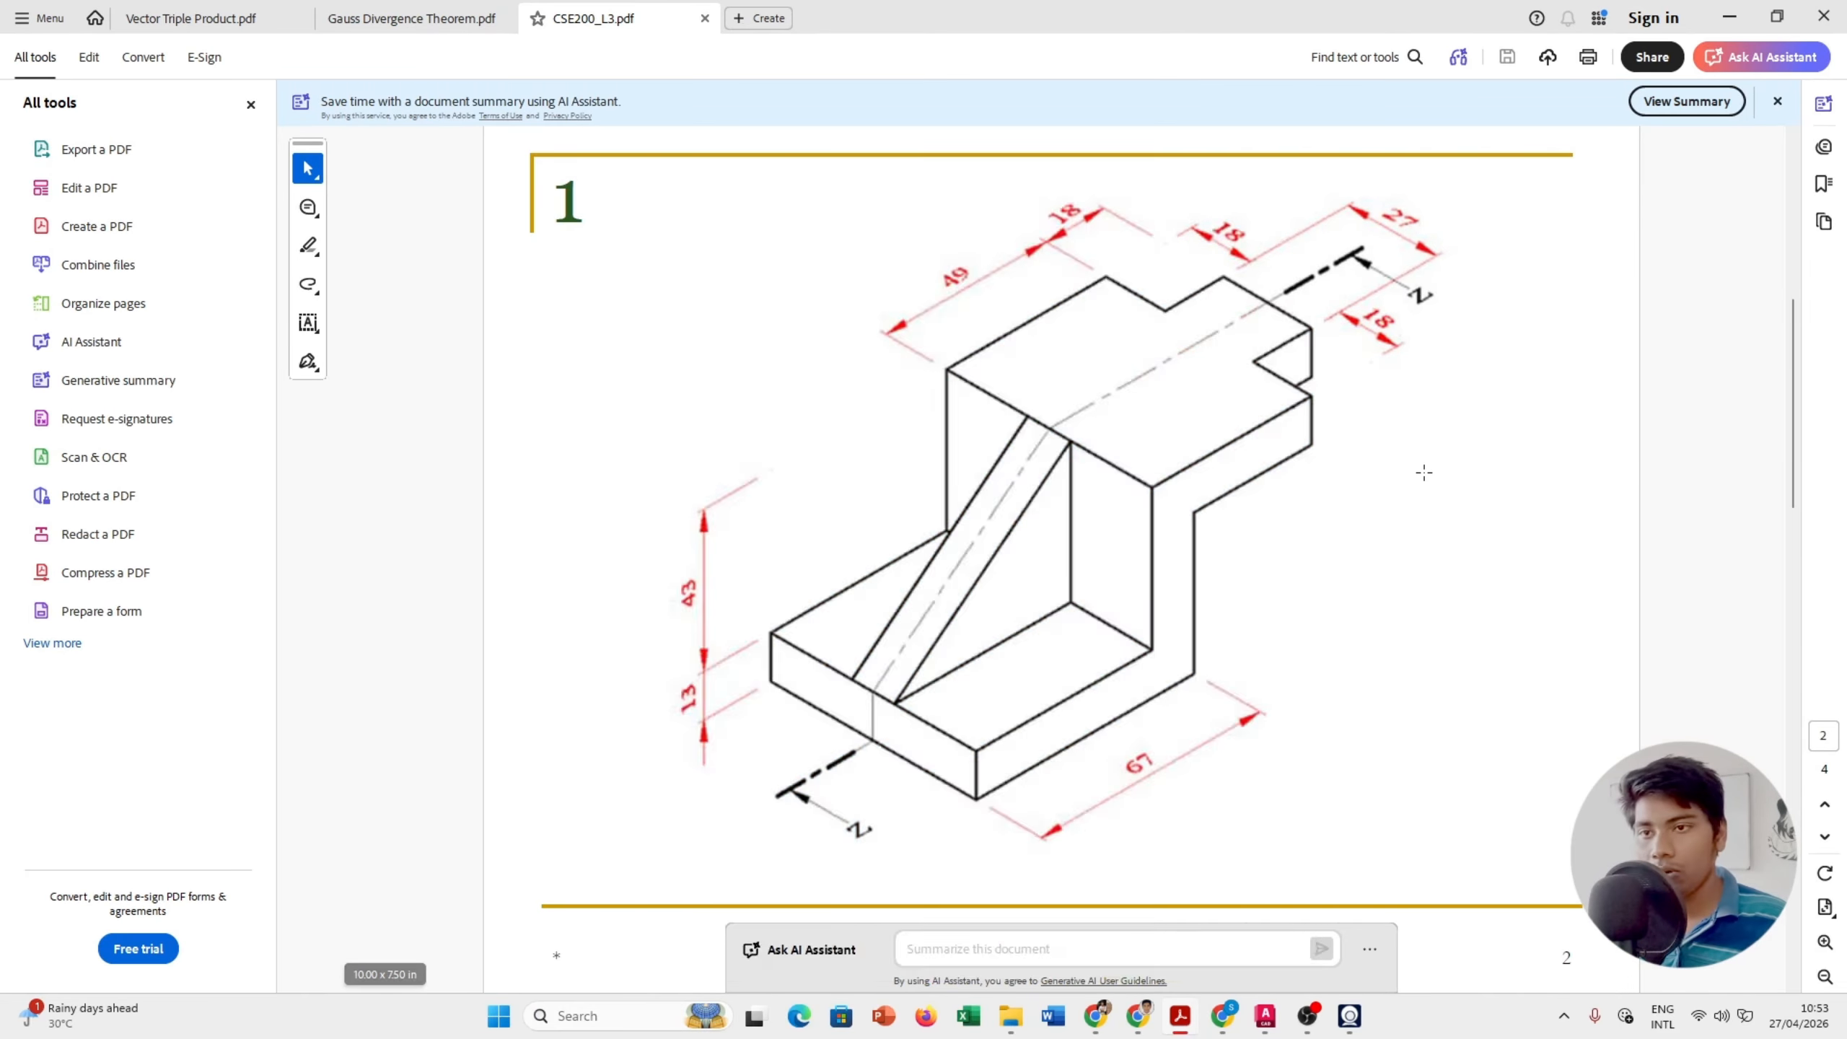
{"action": "left_click", "coordinate": [1657, 541]}
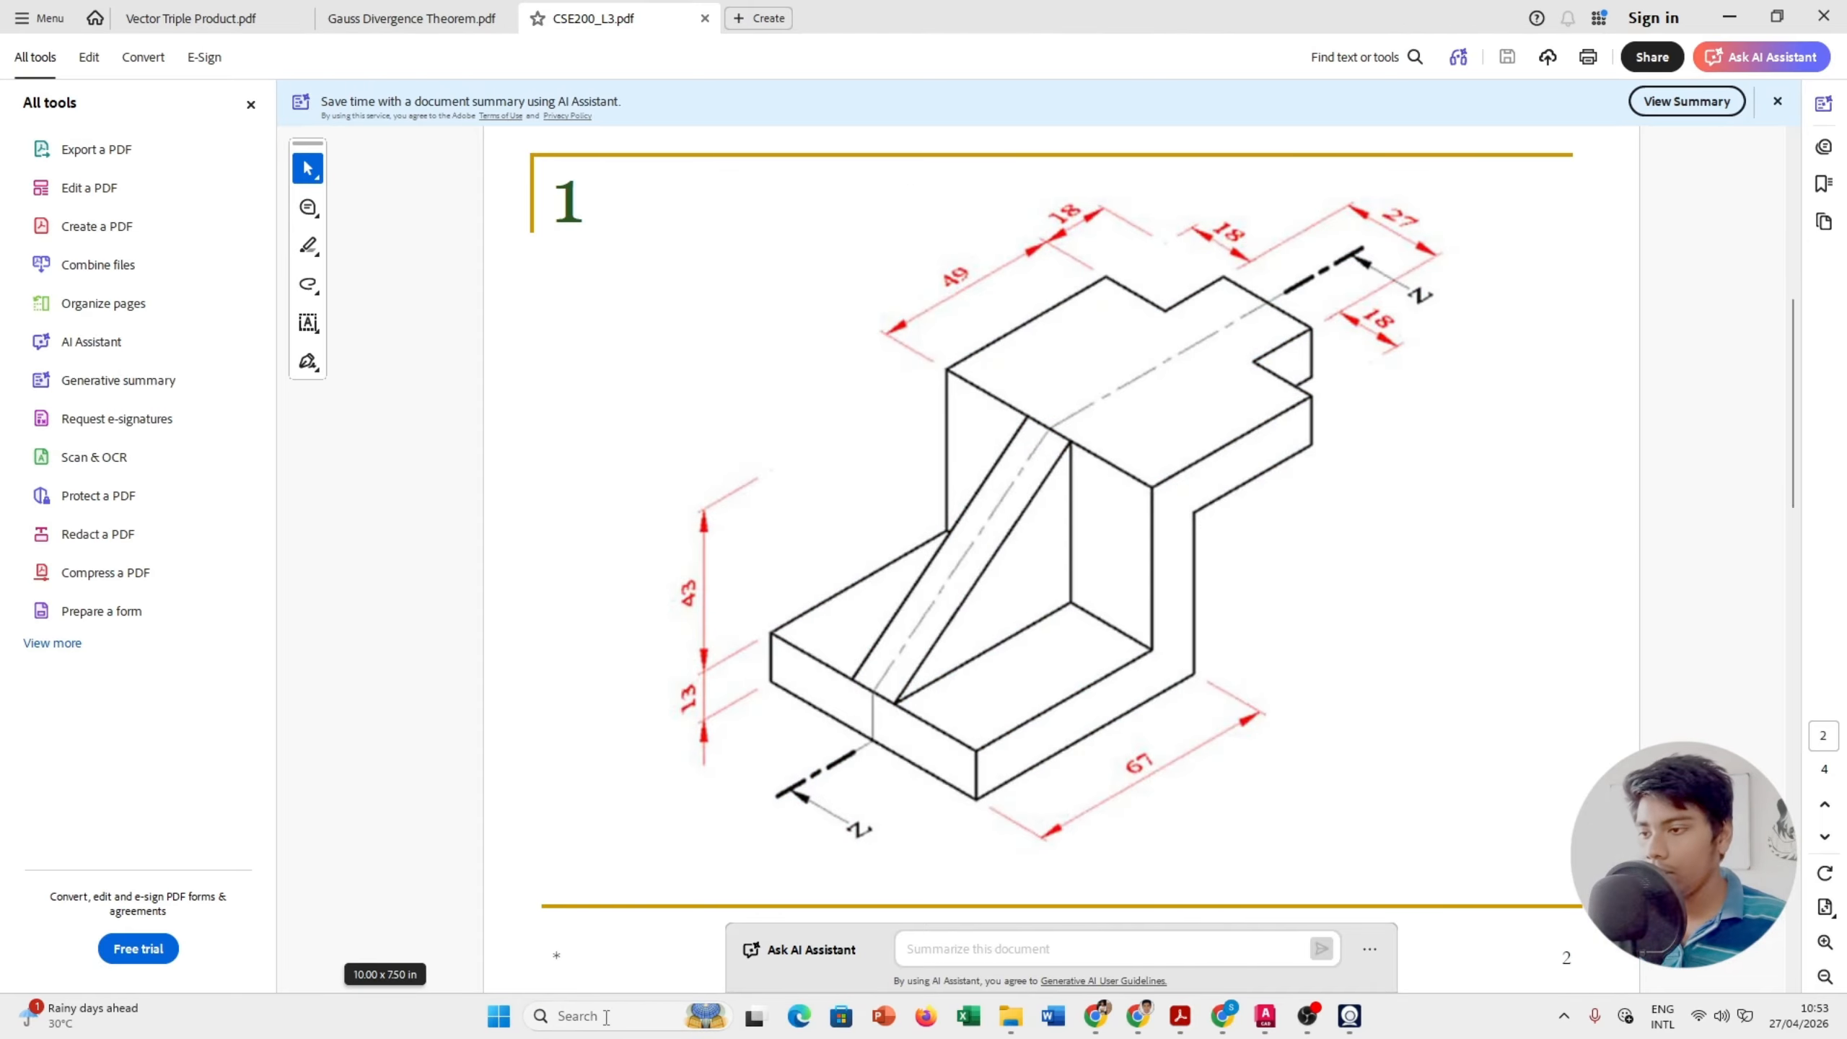
{"action": "left_click", "coordinate": [617, 1015]}
{"action": "type", "text": "calculator"}
{"action": "left_click", "coordinate": [741, 289]}
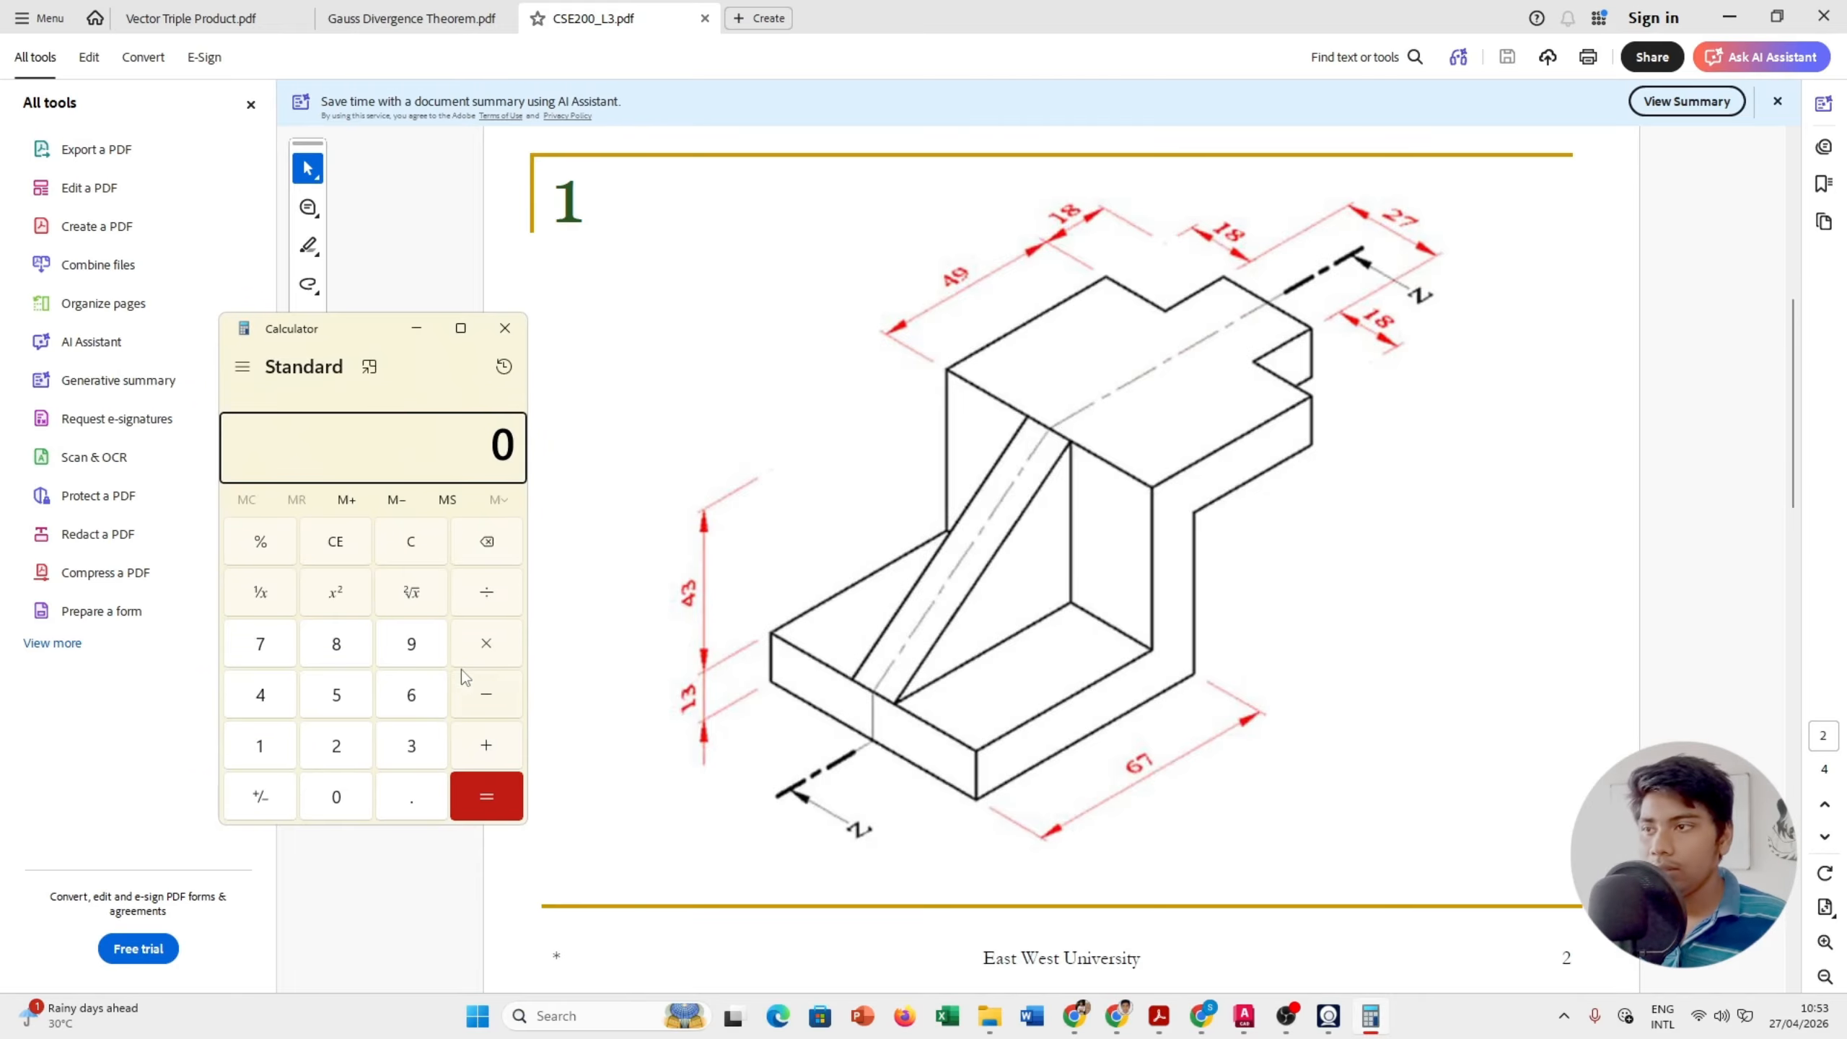
Step: Calculate 67 − 13 to get the length of the base's upper edge
{"action": "left_click", "coordinate": [405, 702]}
{"action": "left_click", "coordinate": [285, 661]}
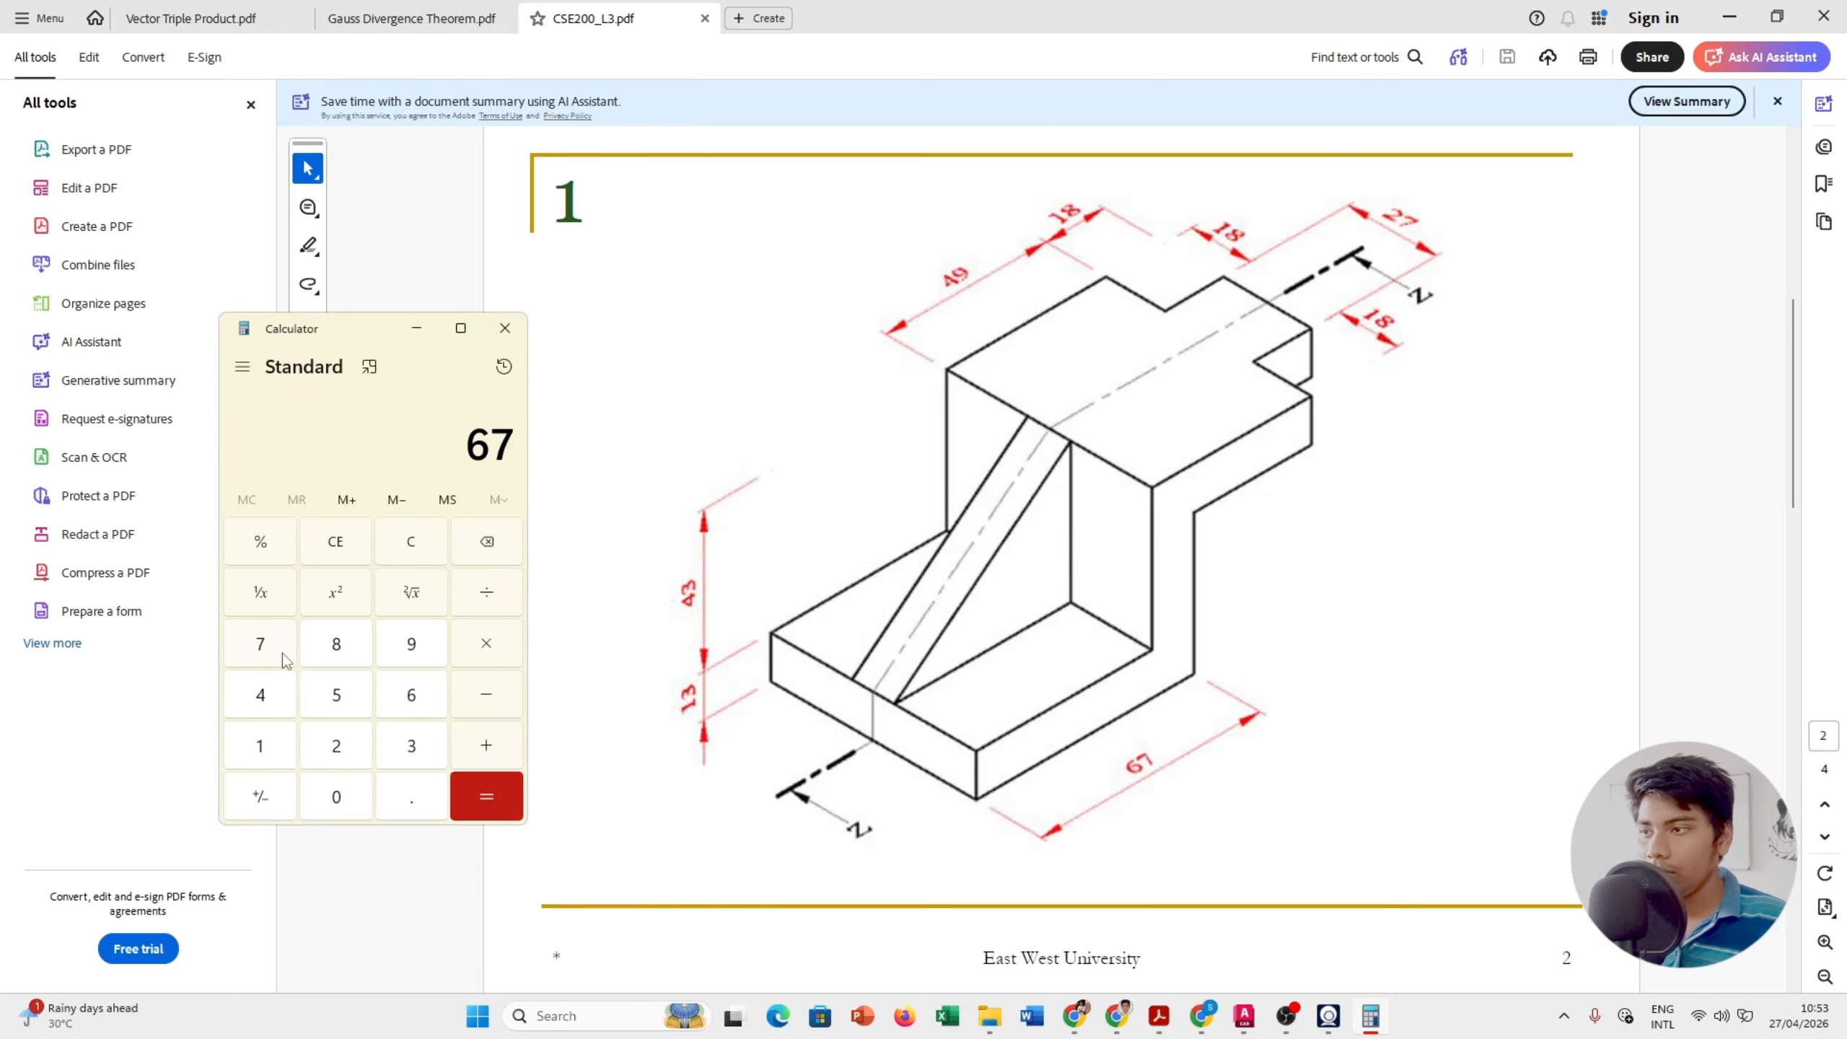
{"action": "left_click", "coordinate": [482, 697]}
{"action": "left_click", "coordinate": [245, 750]}
{"action": "left_click", "coordinate": [409, 744]}
{"action": "left_click", "coordinate": [482, 793]}
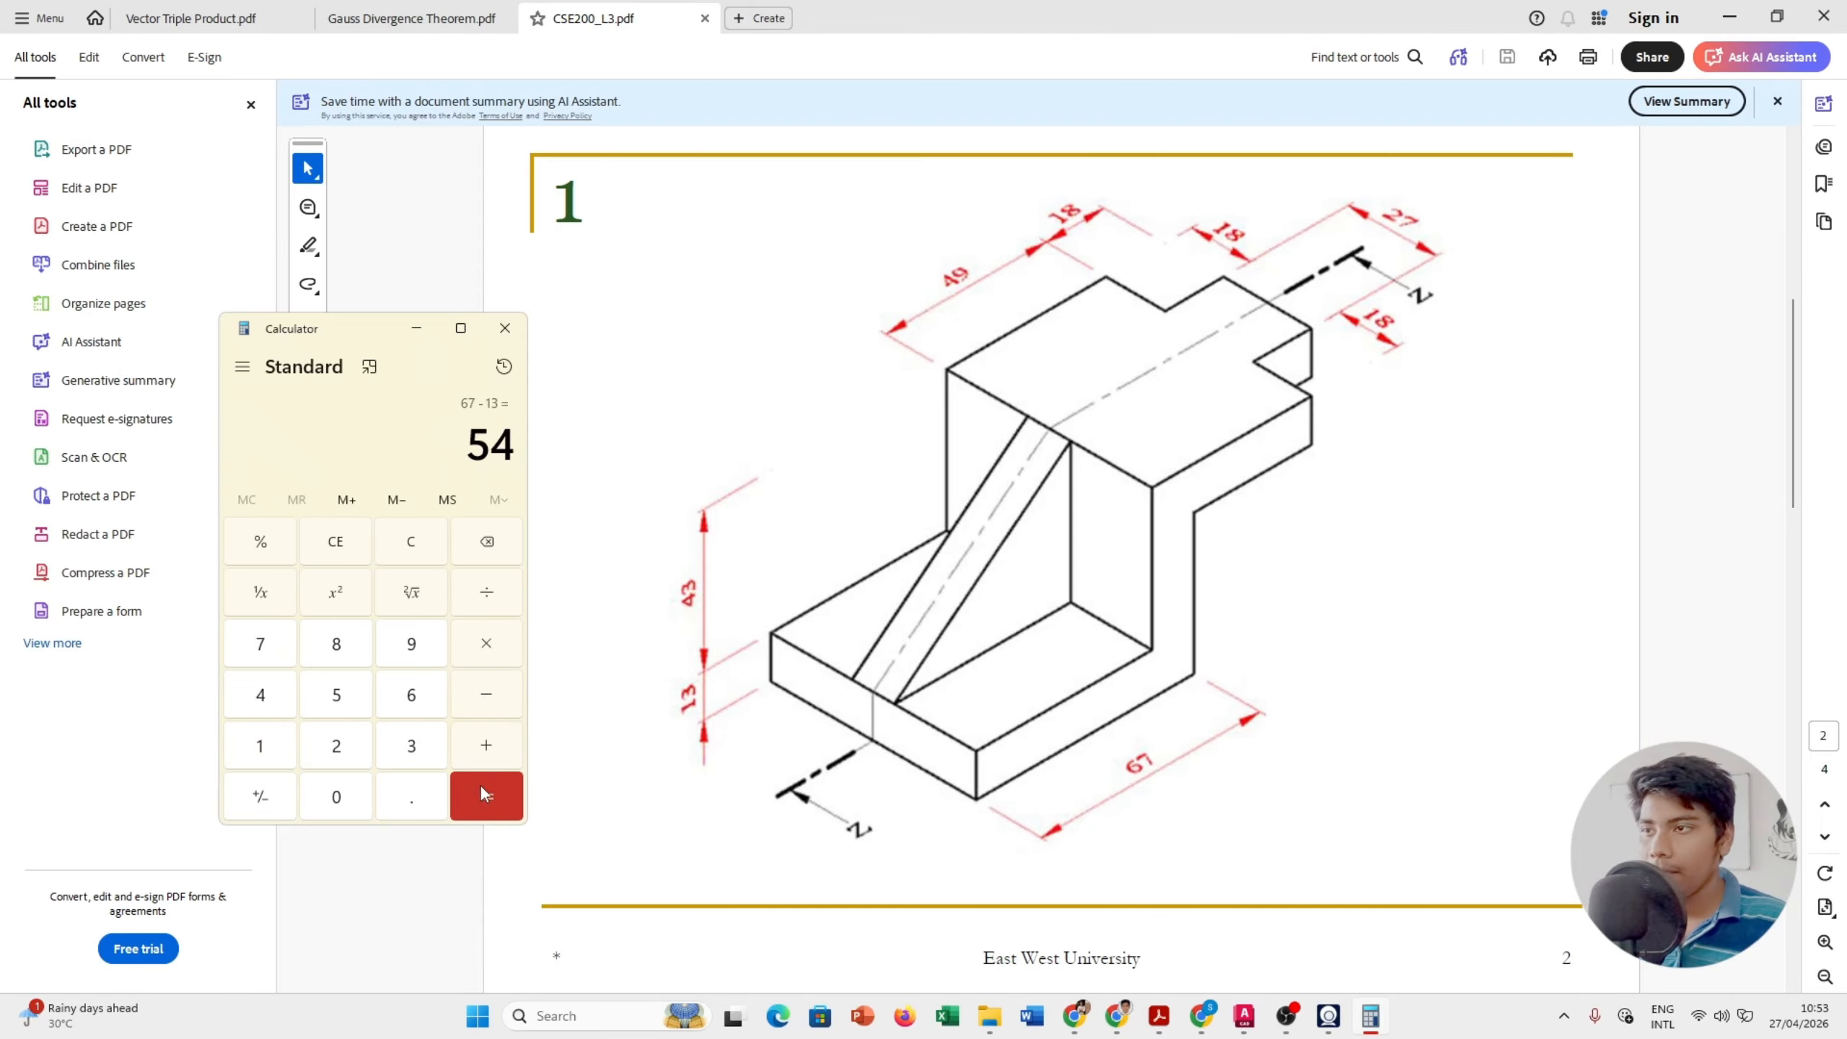
{"action": "left_click", "coordinate": [820, 495]}
{"action": "left_click", "coordinate": [1018, 488]}
{"action": "key", "text": "alt+Tab"}
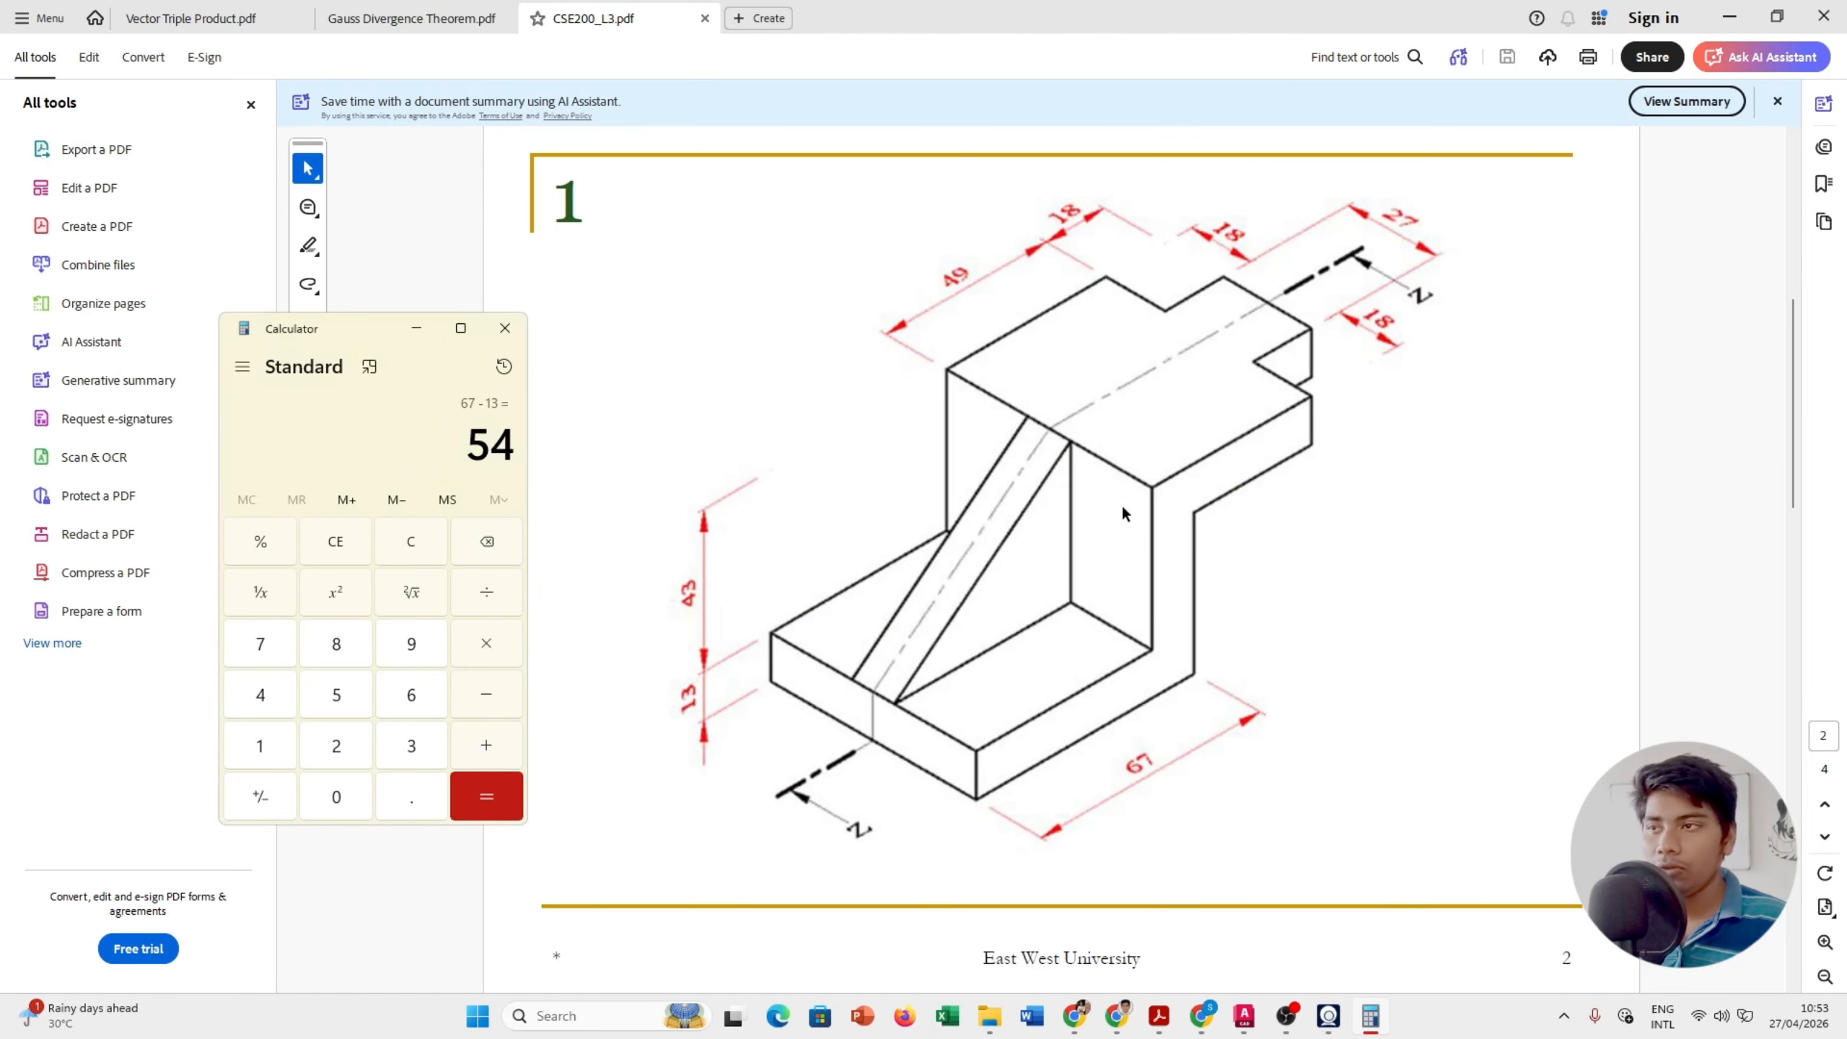
Step: Switch back to AutoCAD and draw the base's upper edge as a 54-unit line at 30° from the top of the 13-unit vertical
{"action": "key", "text": "alt+Tab"}
{"action": "key", "text": "alt+Tab"}
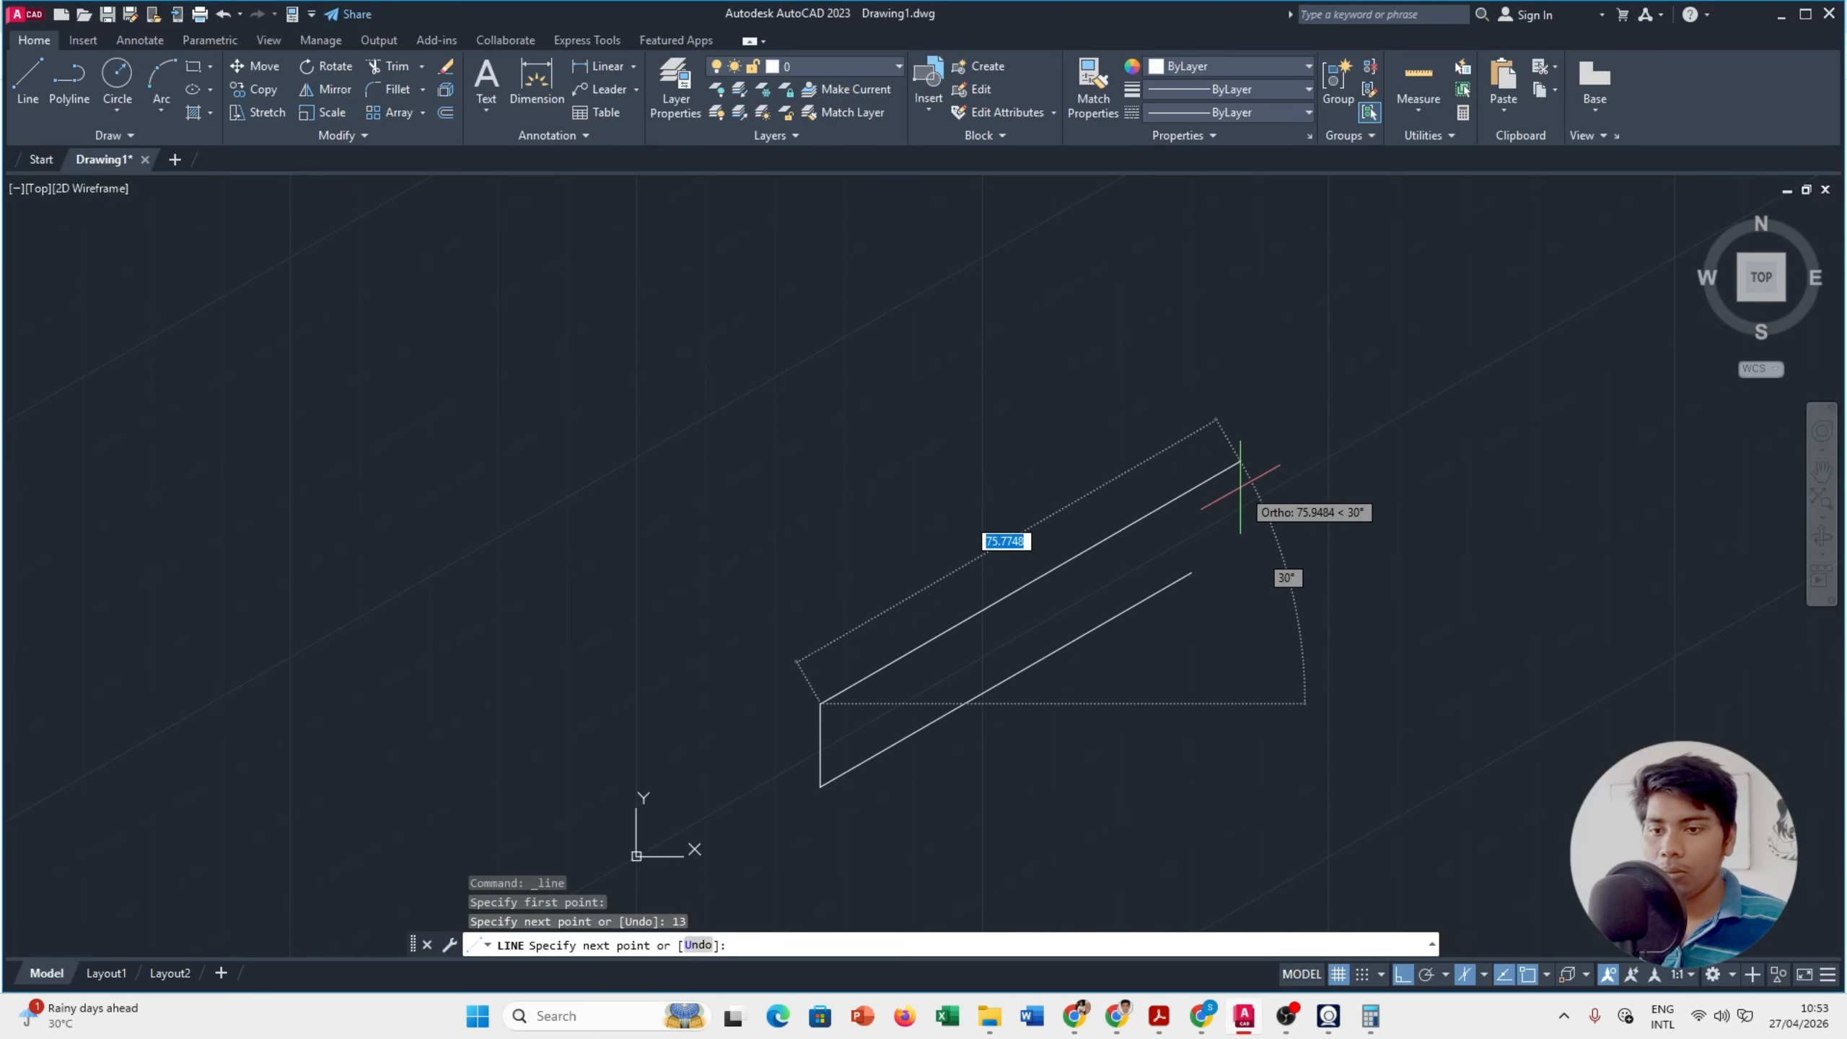
{"action": "type", "text": "54"}
{"action": "key", "text": "Return"}
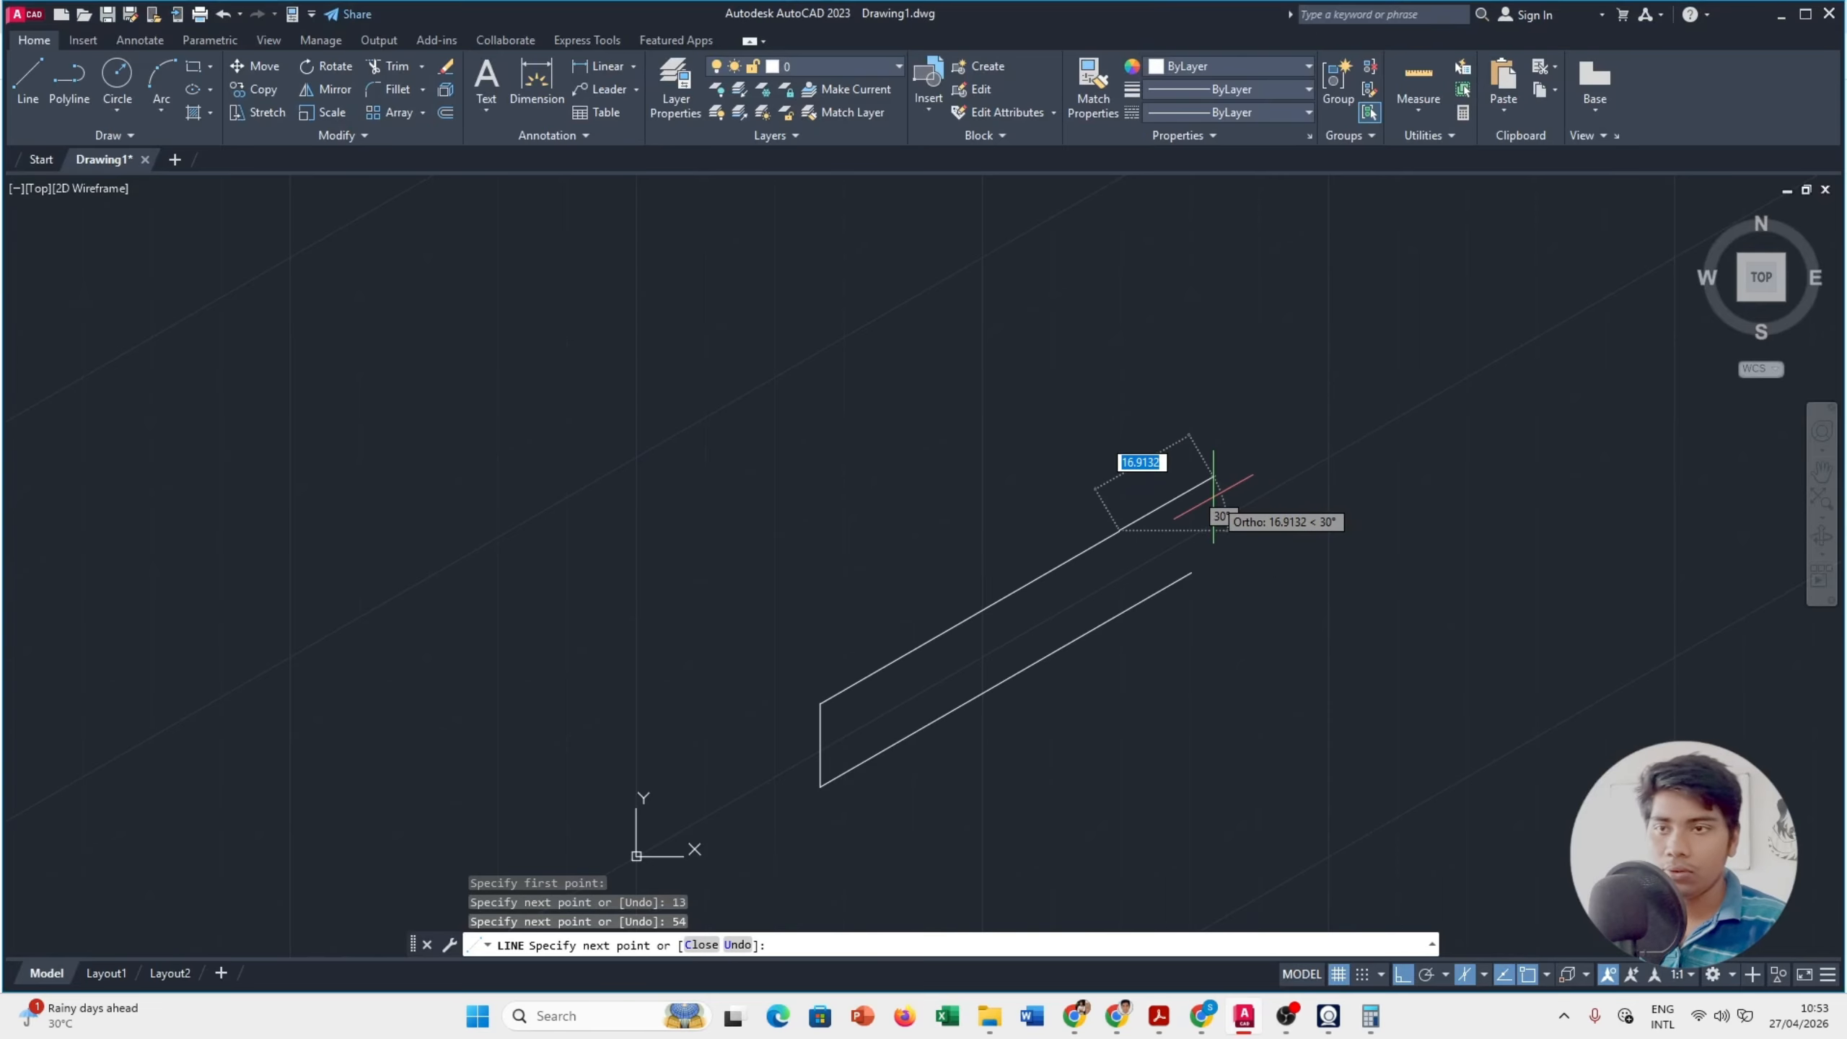
{"action": "key", "text": "ctrl+p"}
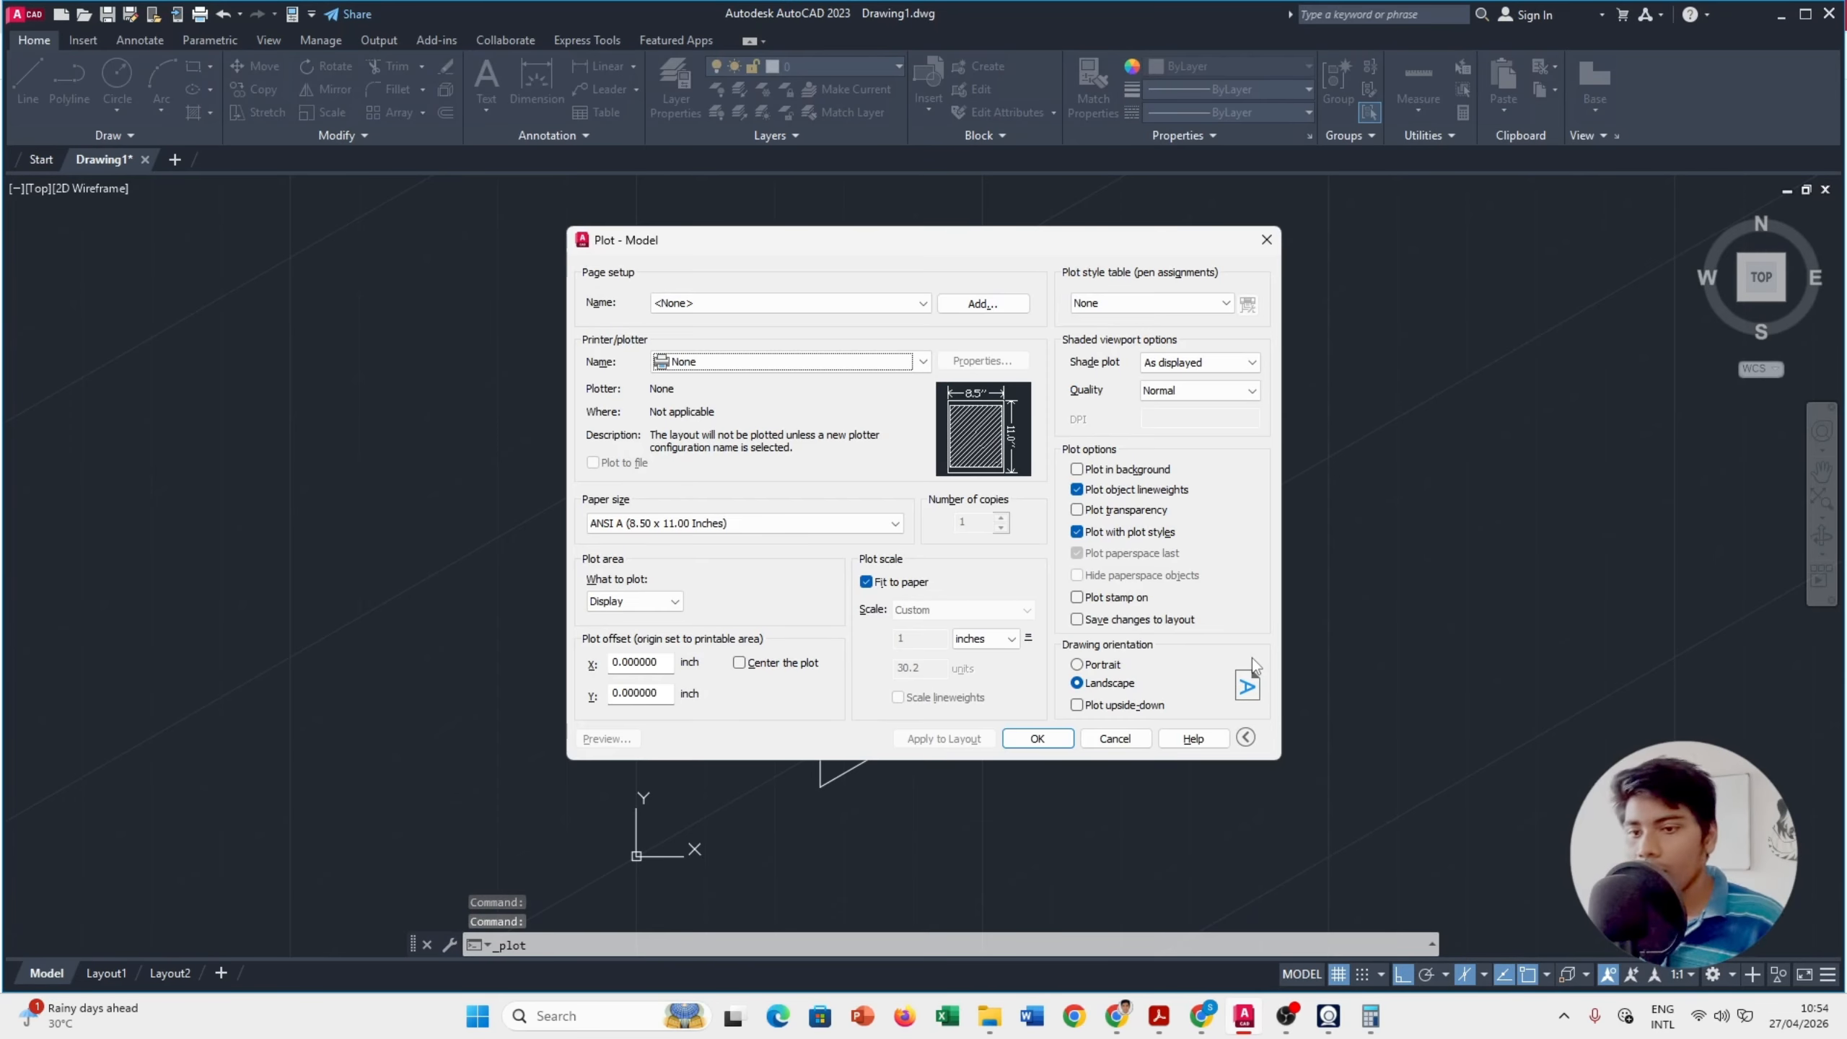
{"action": "left_click", "coordinate": [1115, 737]}
Step: Draw a vertical 43-unit line upward from the far end of the 54-unit edge, following the reference PDF
{"action": "key", "text": "alt+Tab"}
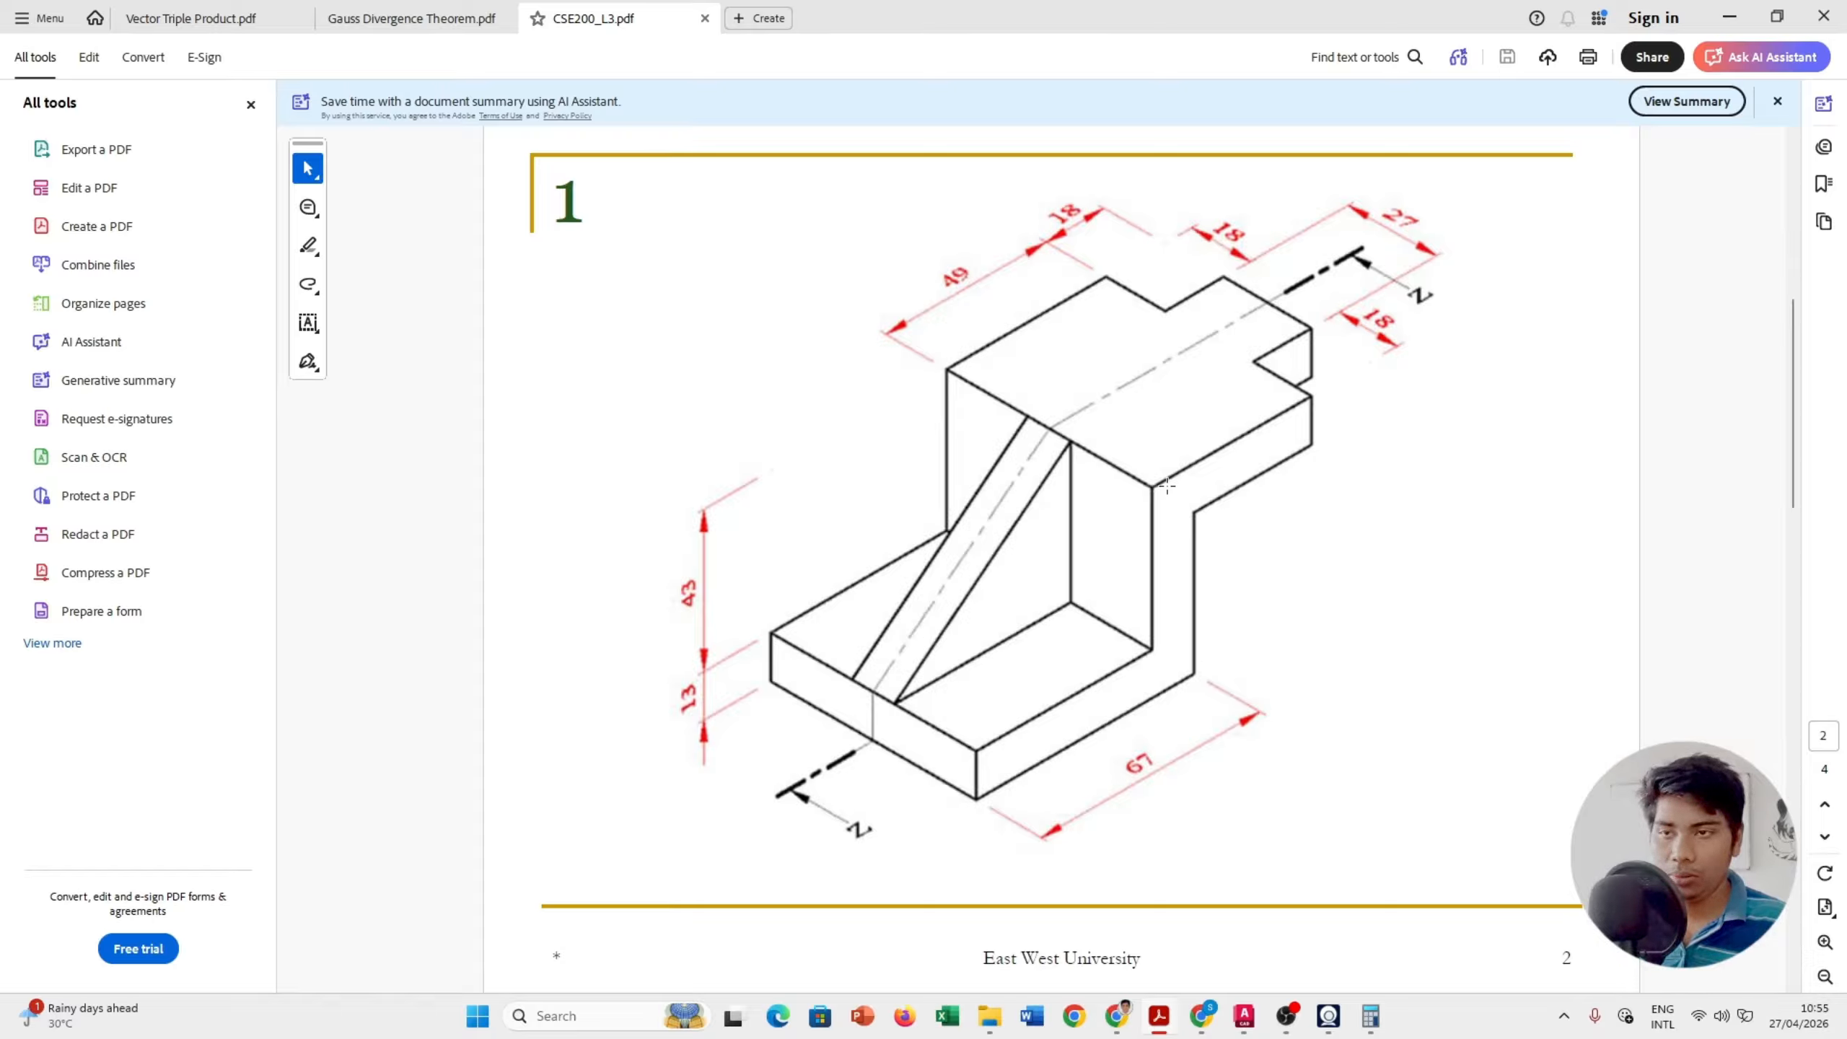
{"action": "key", "text": "alt+Tab"}
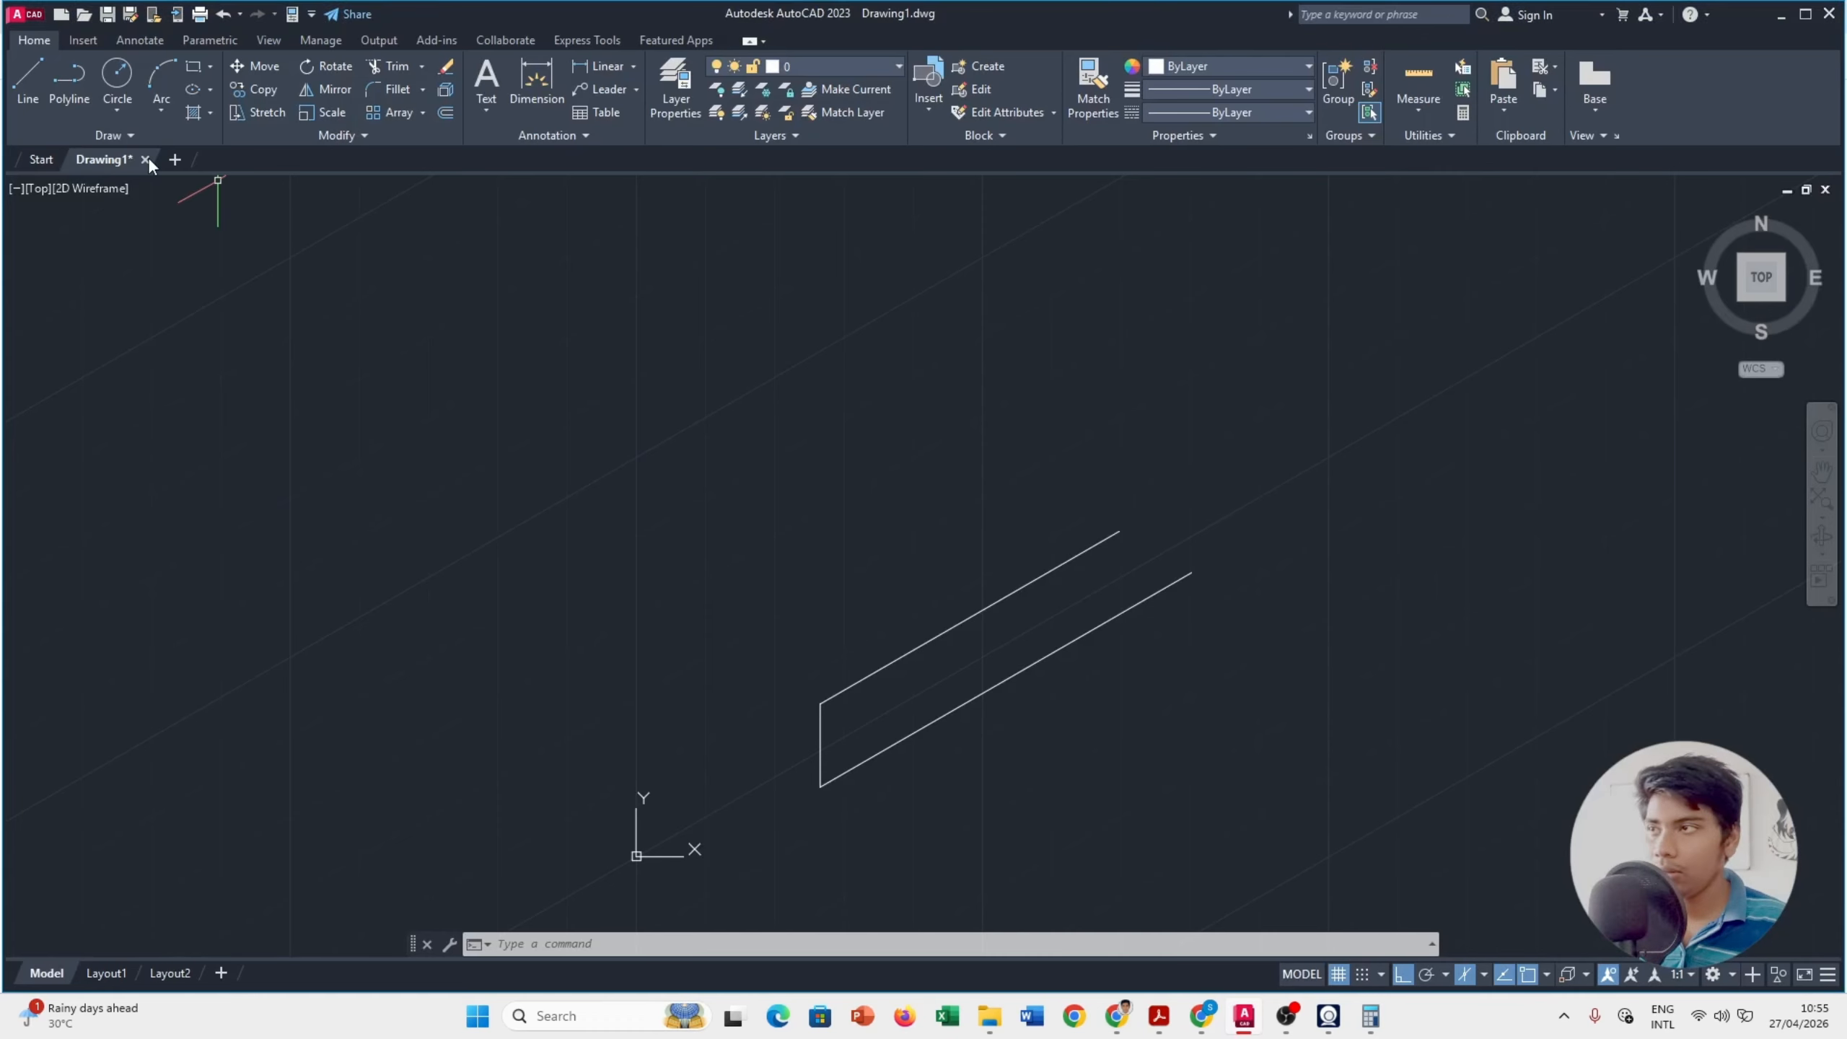
{"action": "left_click", "coordinate": [30, 79]}
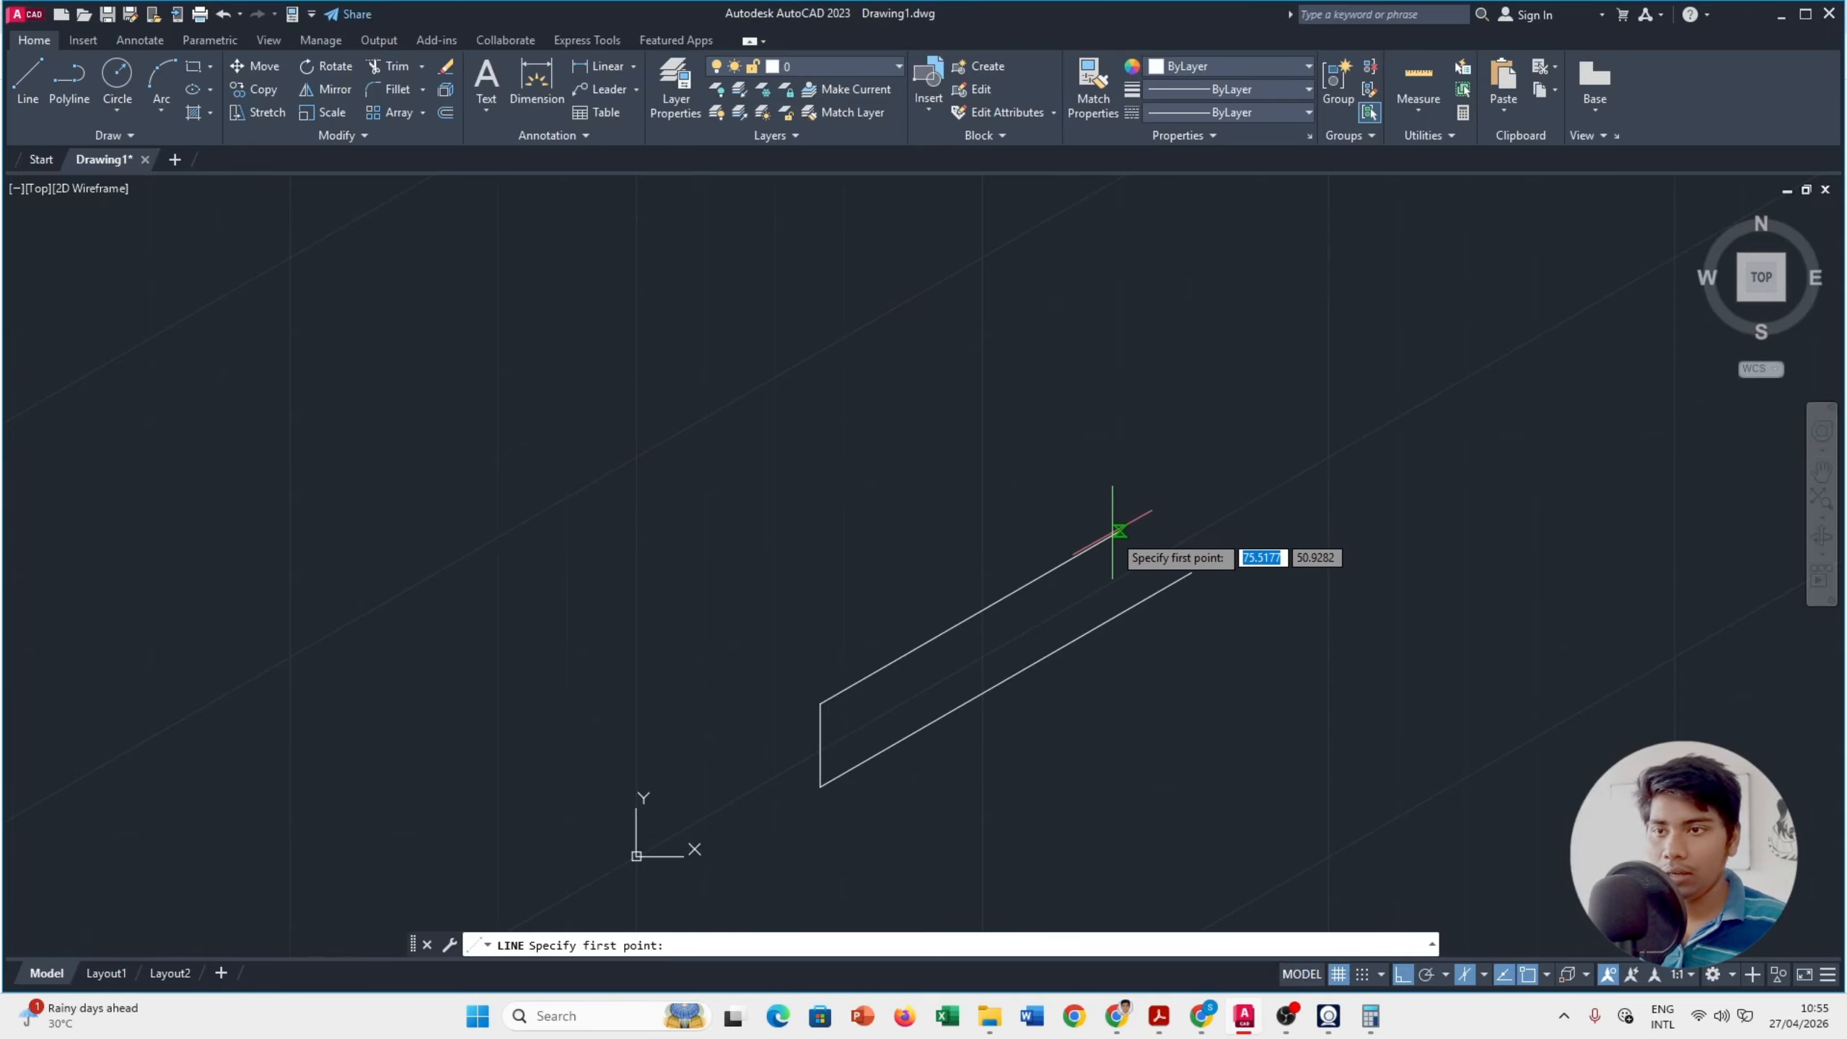
{"action": "left_click", "coordinate": [1119, 531]}
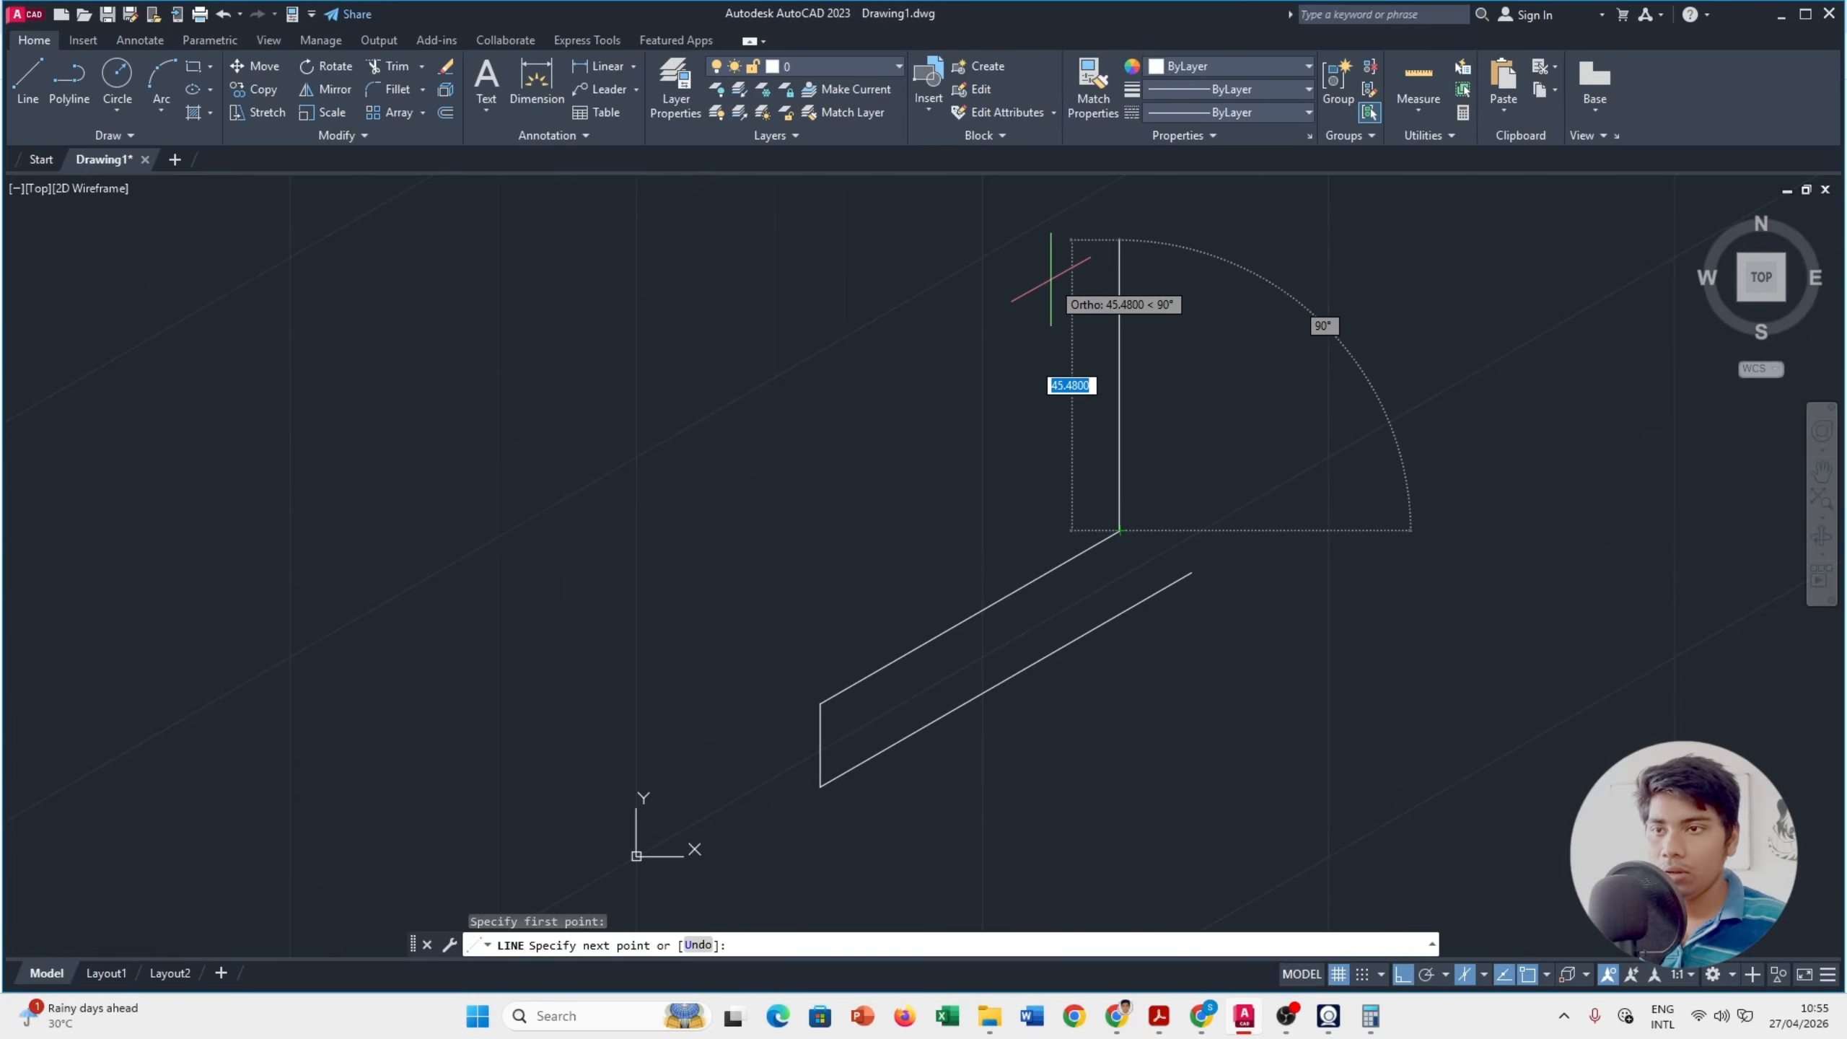
{"action": "middle_click_drag", "start_coordinate": [1064, 256], "coordinate": [848, 404]}
{"action": "type", "text": "54"}
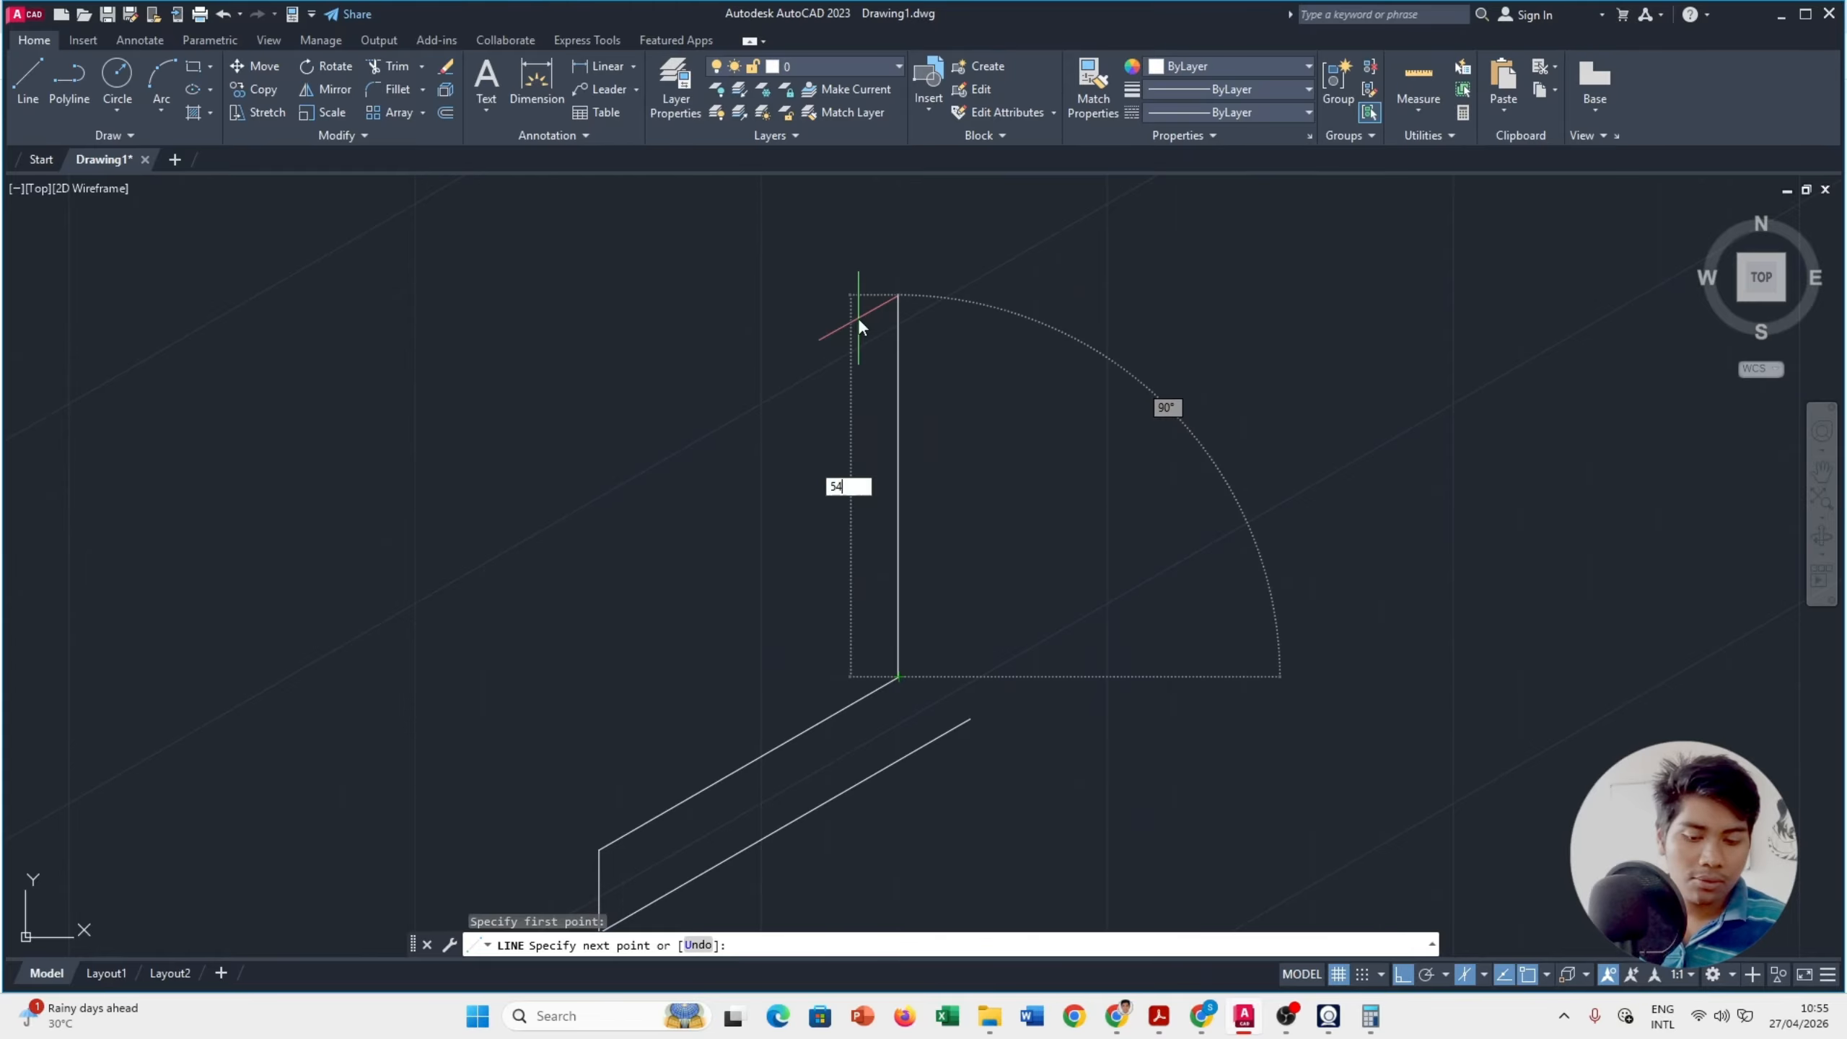
{"action": "key", "text": "BackSpace"}
{"action": "key", "text": "BackSpace"}
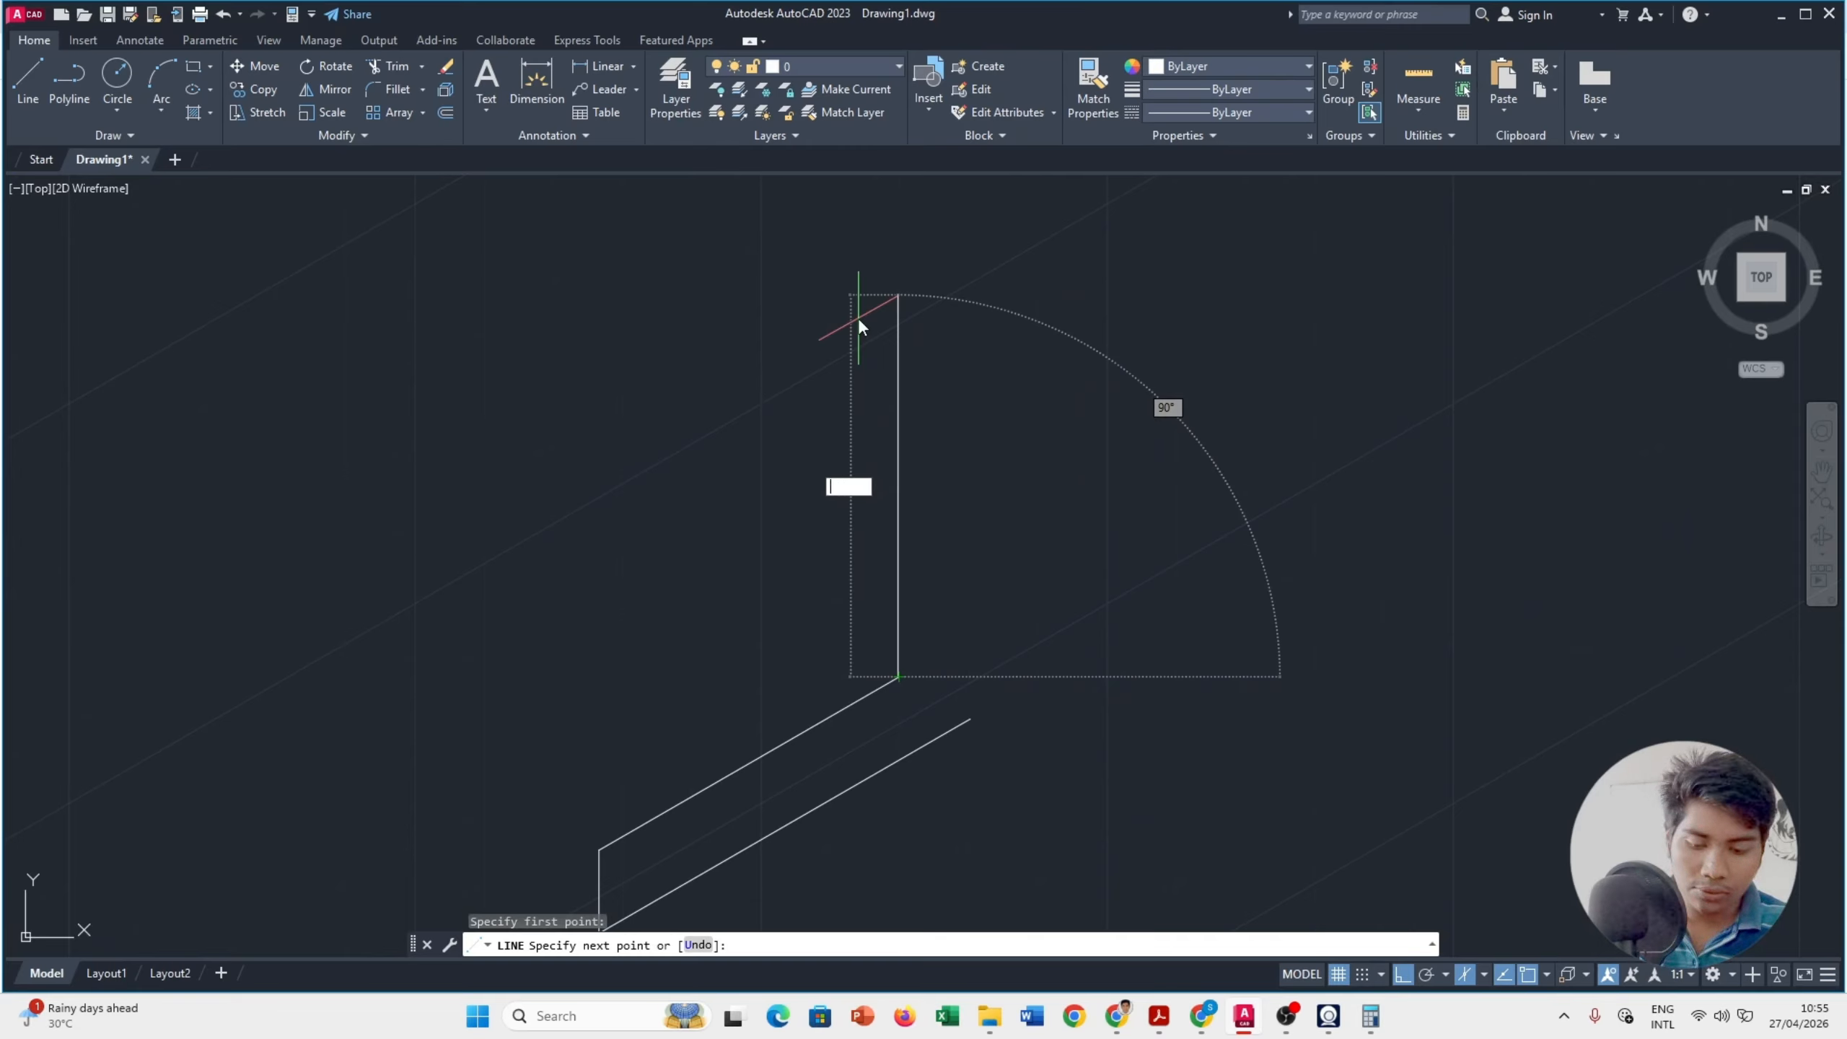
{"action": "type", "text": "43"}
{"action": "key", "text": "Return"}
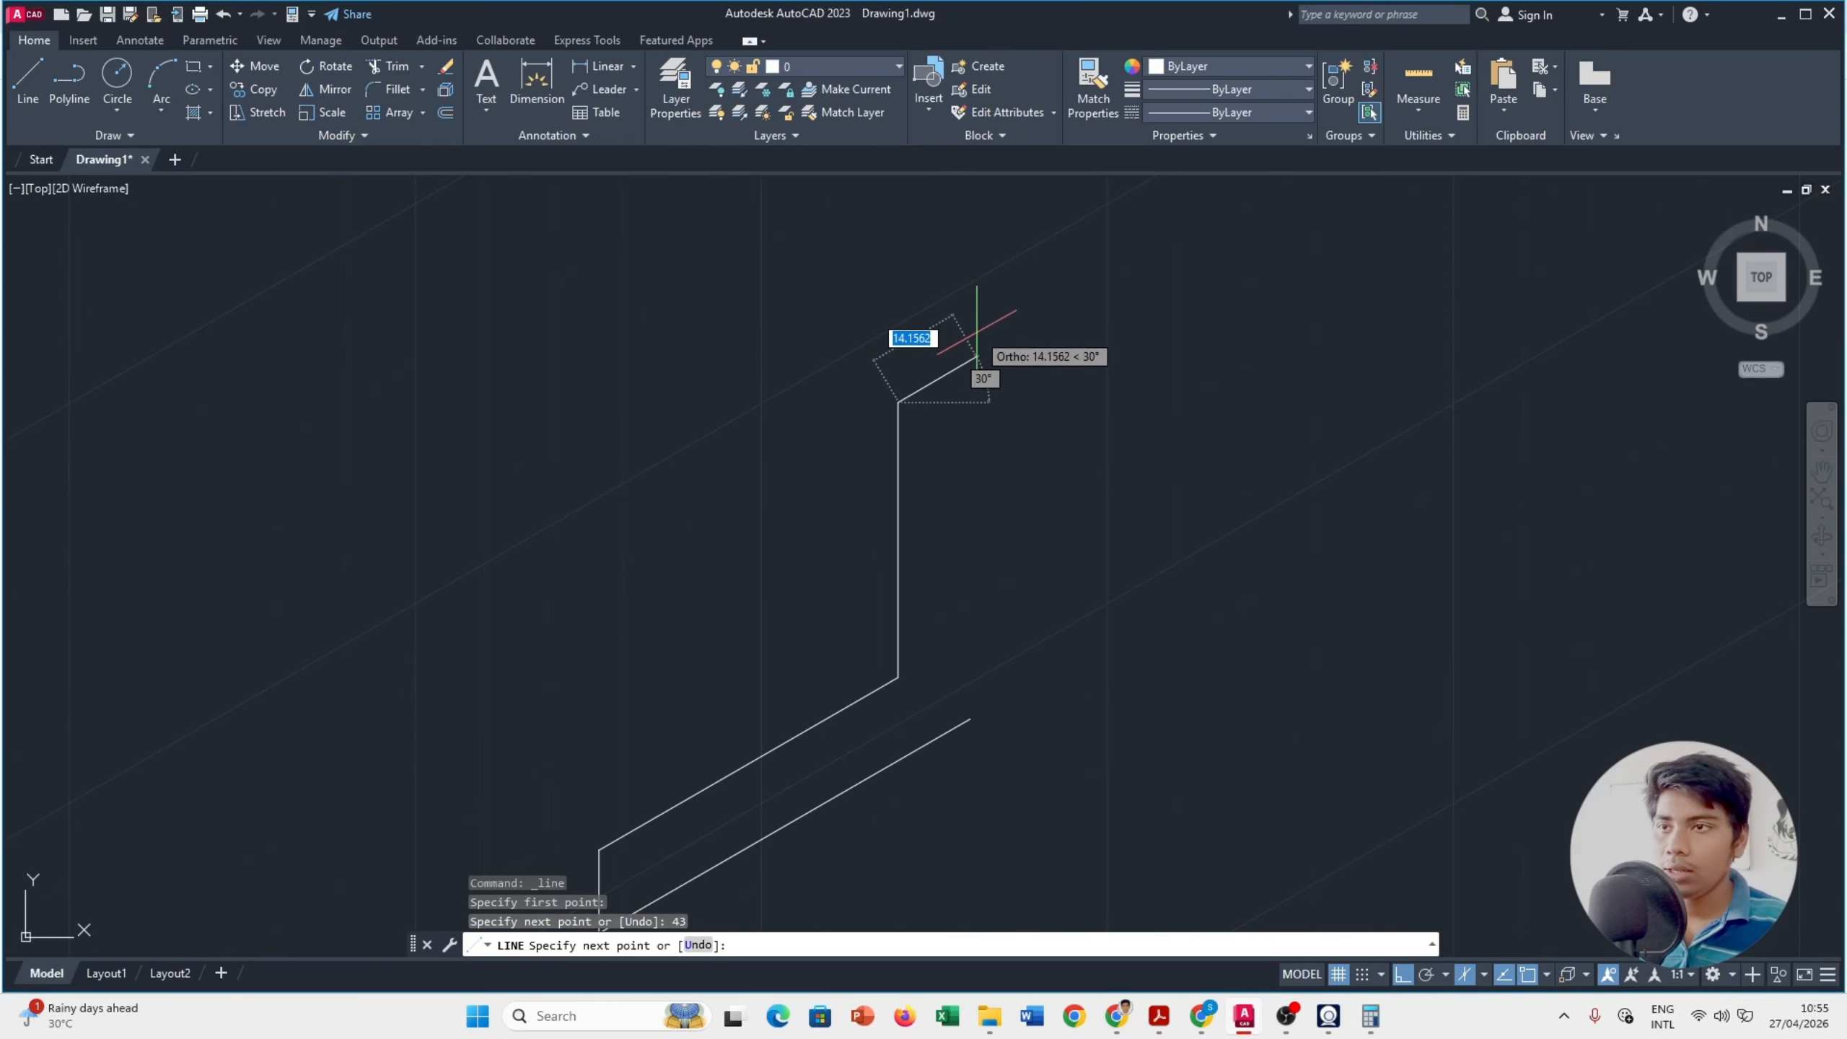
Step: Draw a 49-unit line at 30° from the top of the 43-unit vertical, using the reference PDF for its length
{"action": "key", "text": "alt+Tab"}
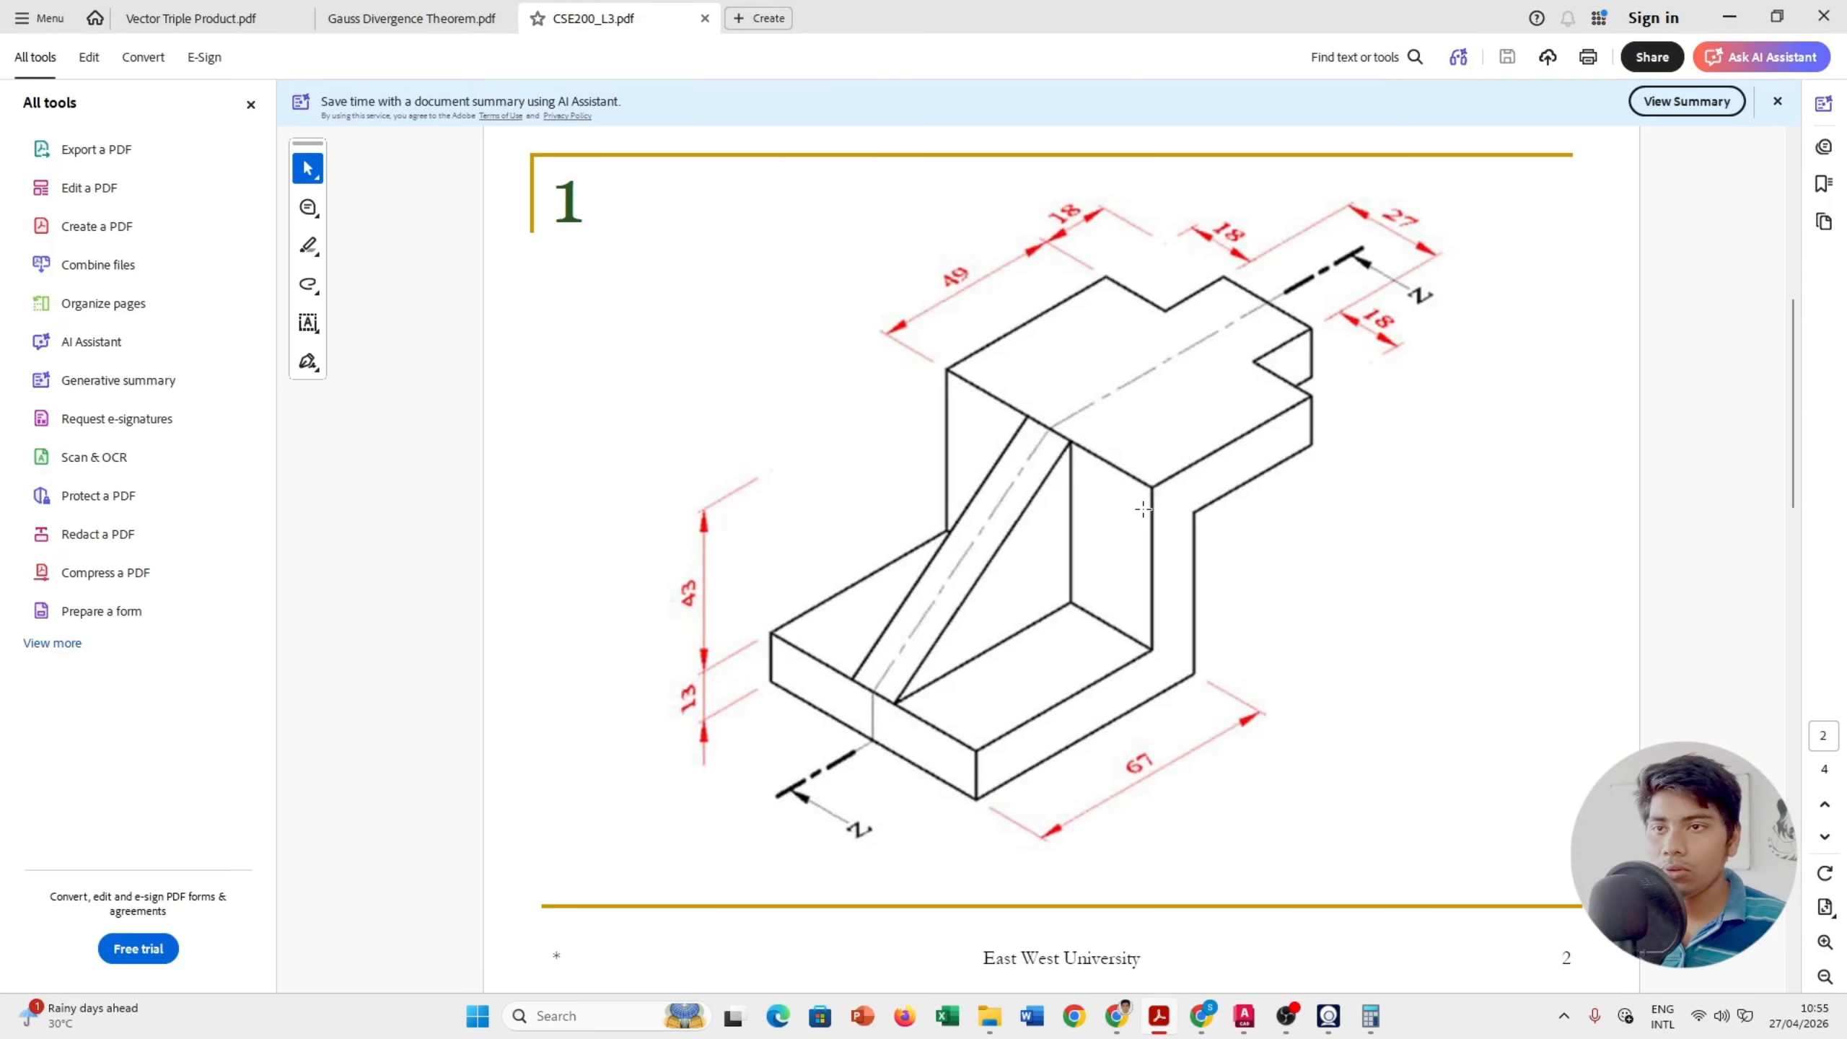
{"action": "key", "text": "alt+Tab"}
{"action": "key", "text": "alt+Tab"}
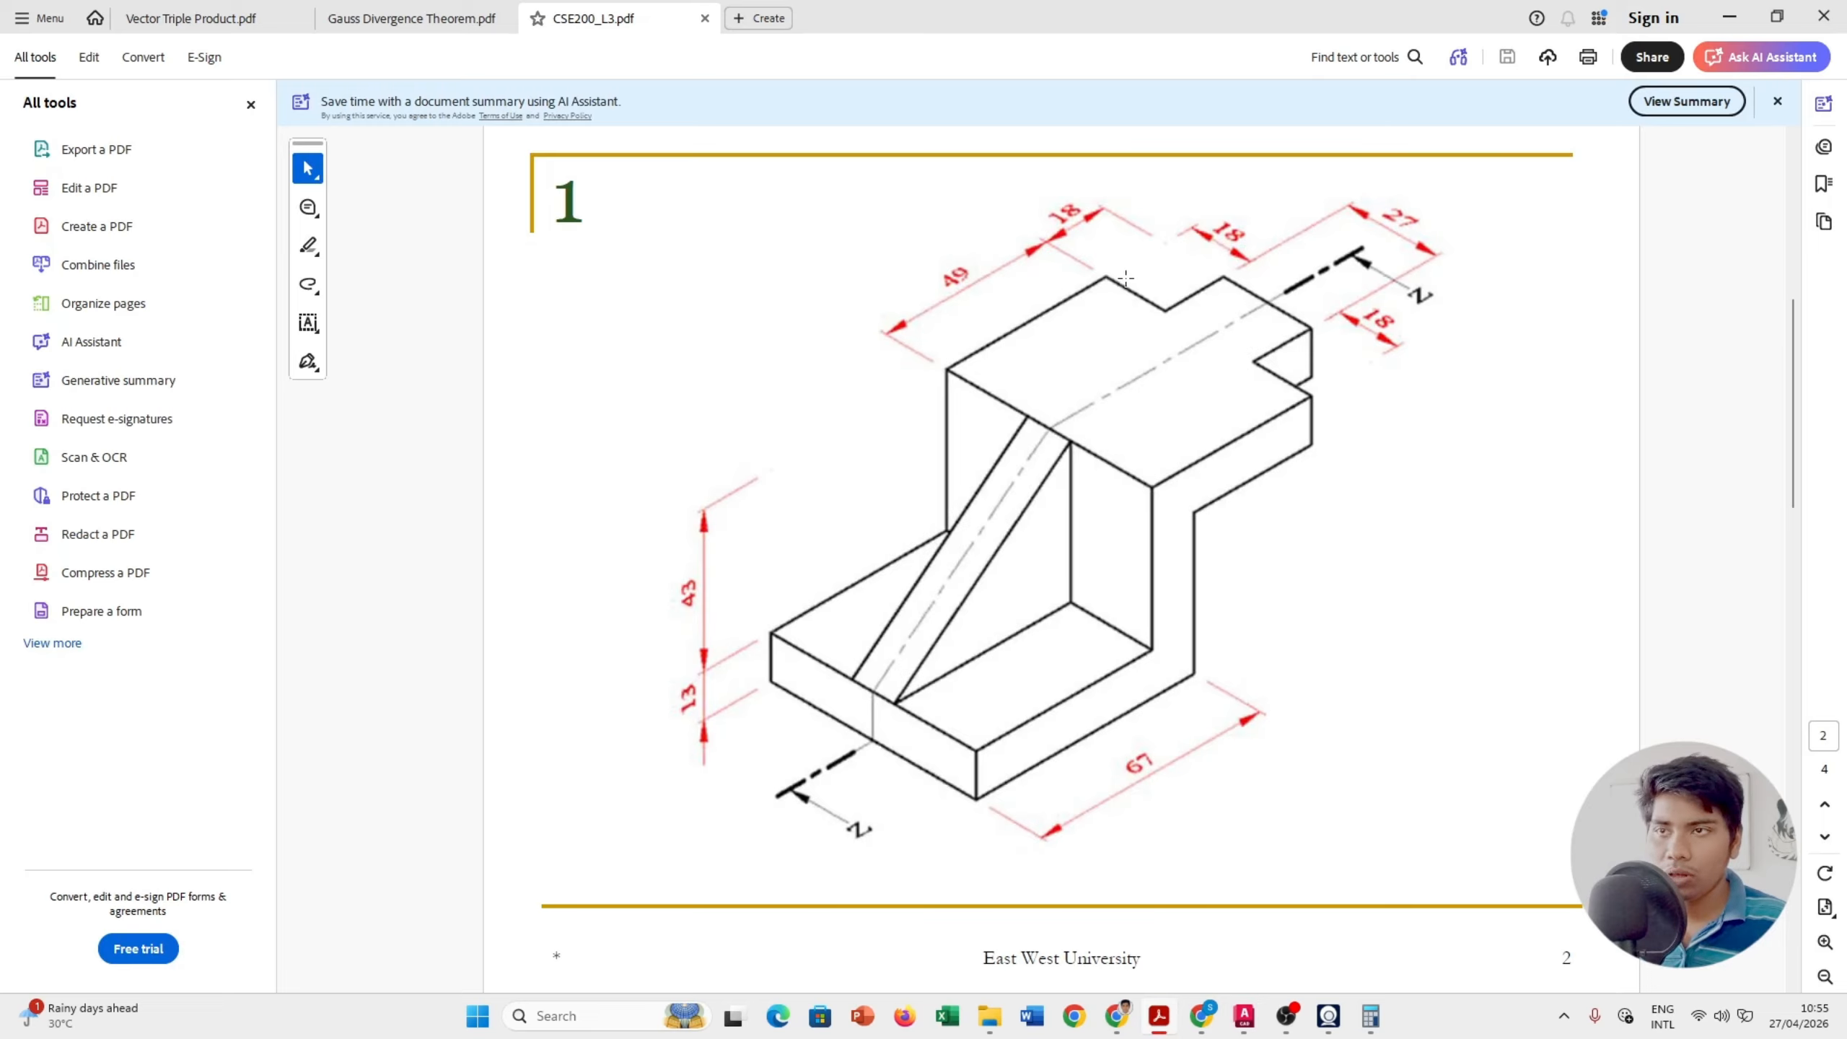
{"action": "key", "text": "alt+Tab"}
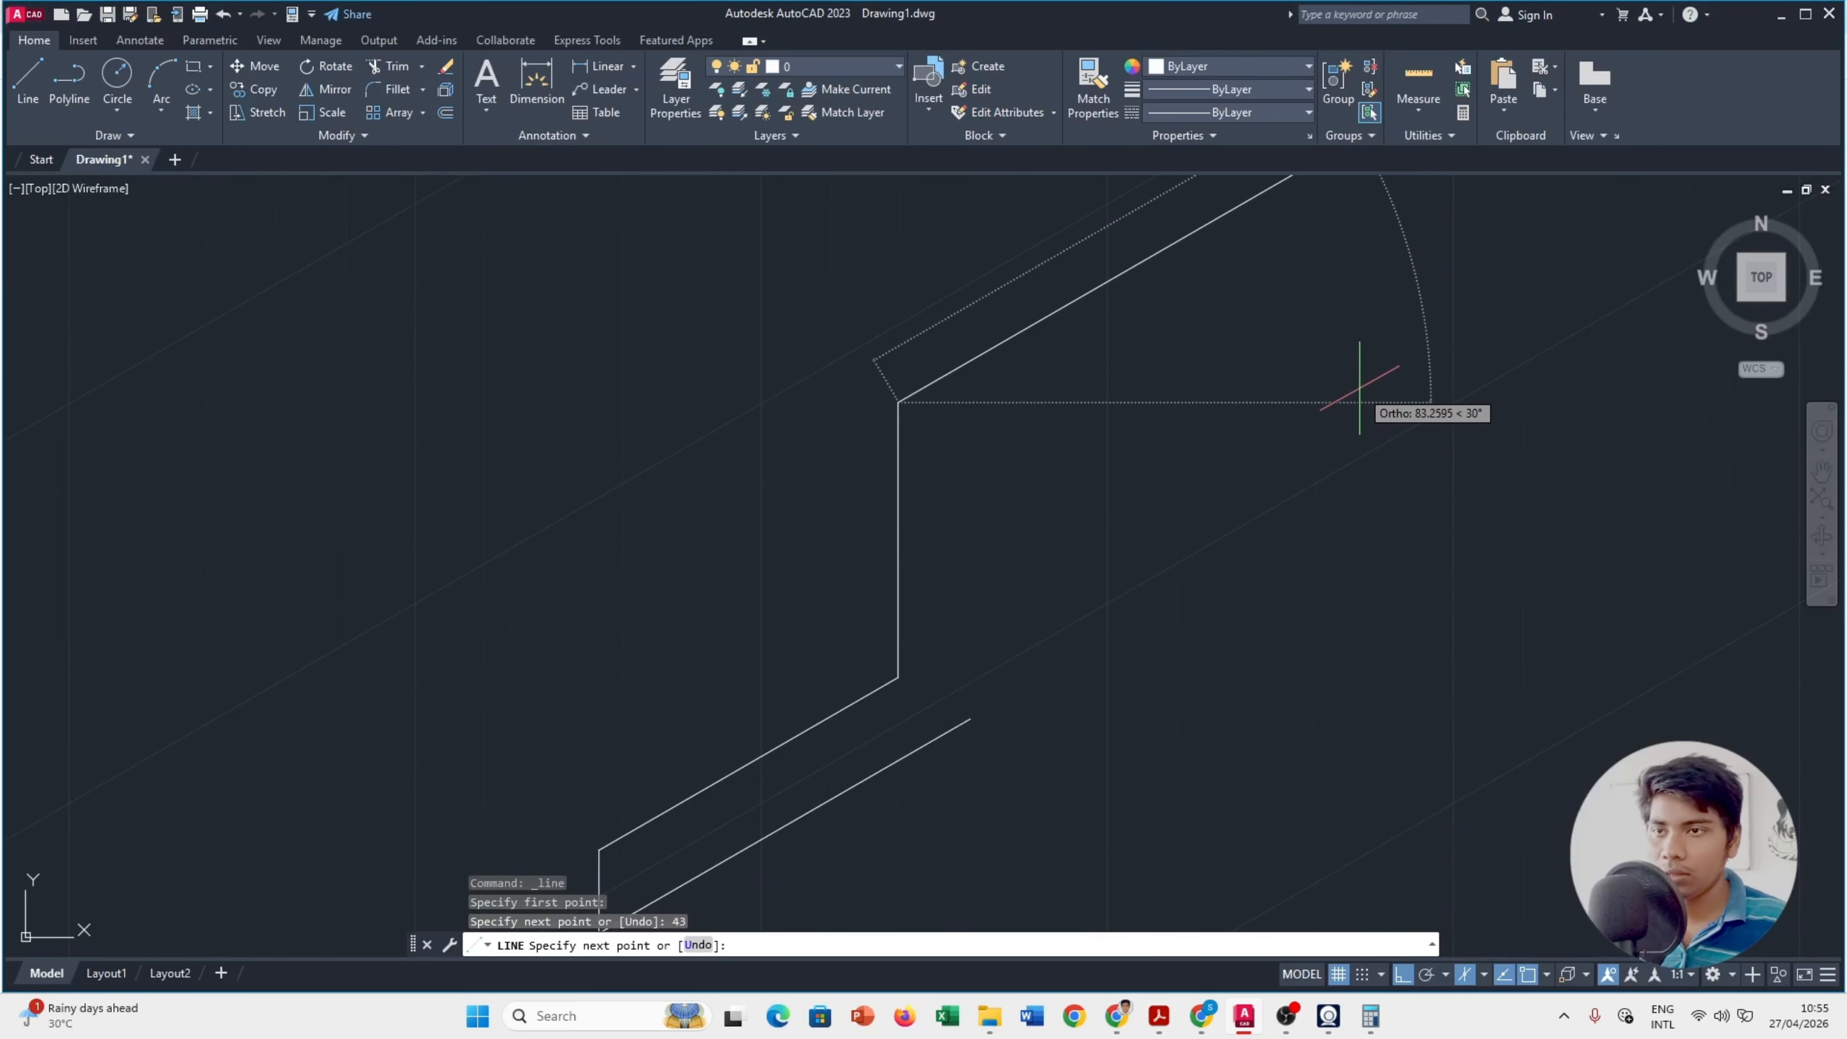
{"action": "scroll", "coordinate": [1352, 385], "scroll_direction": "down", "scroll_amount": 3}
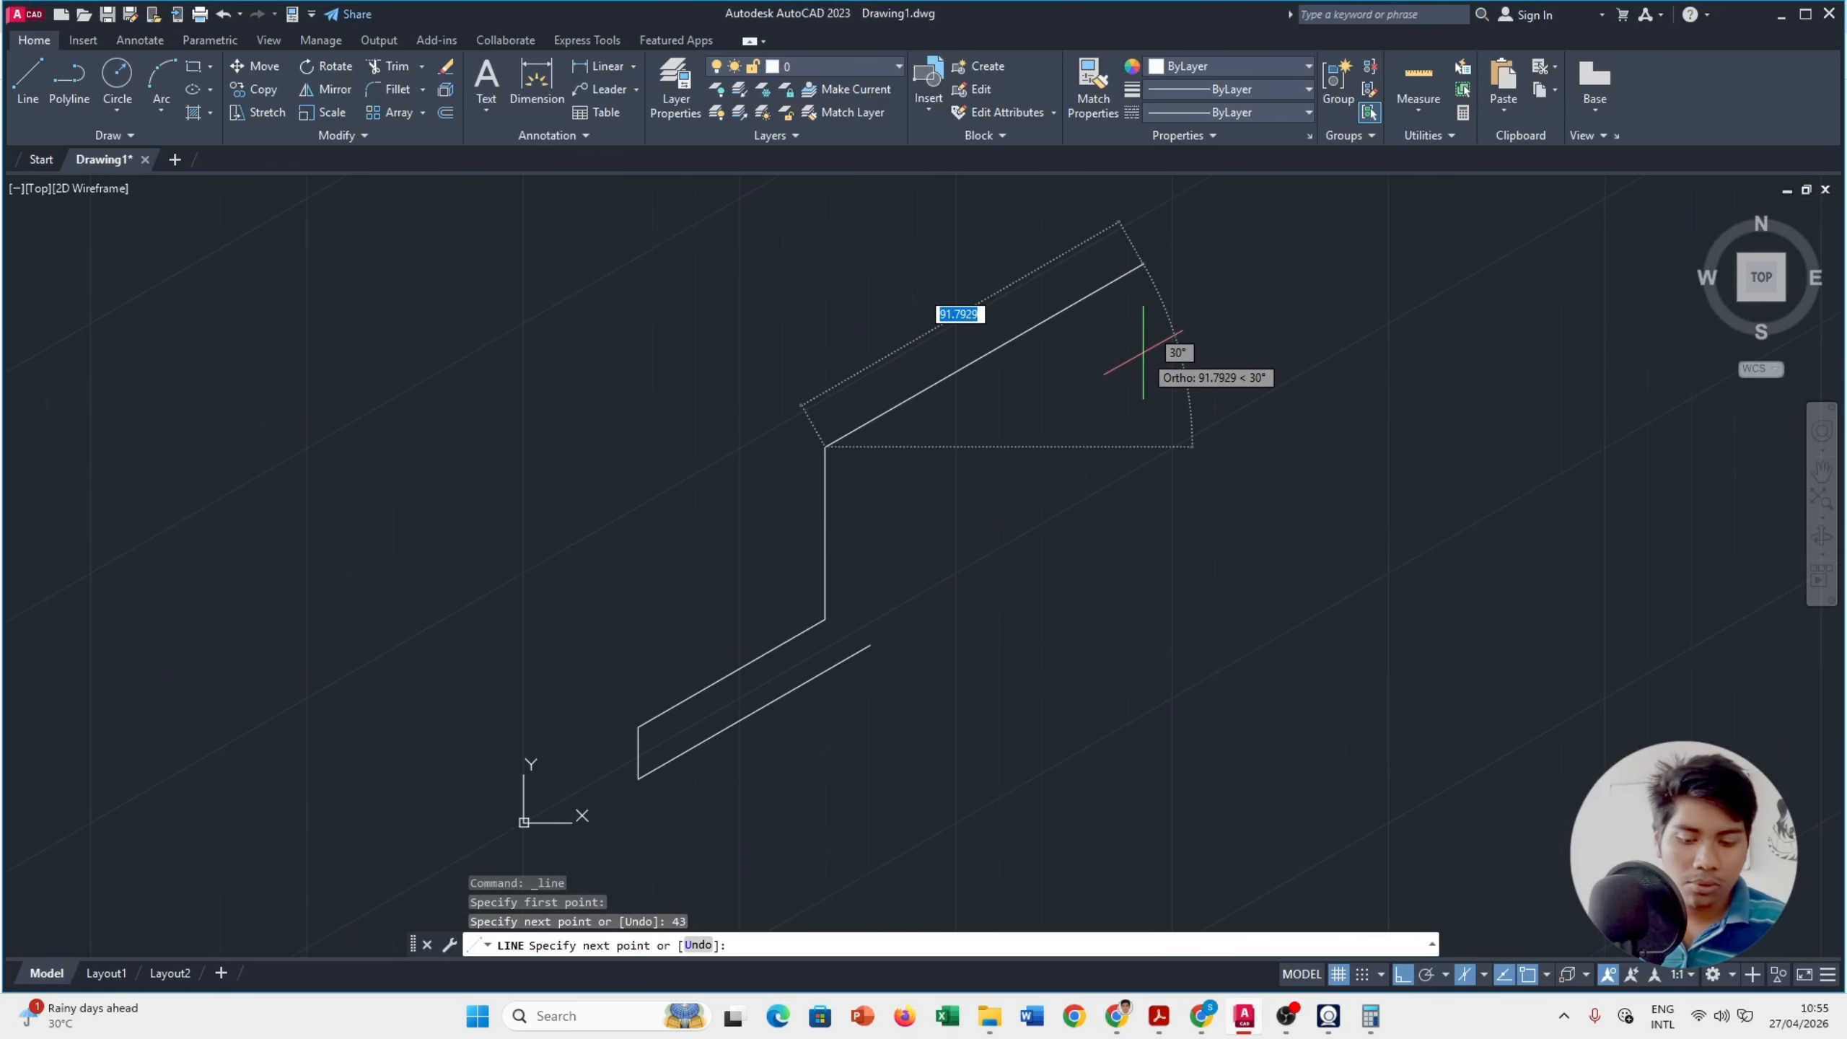
Step: Draw a 13-unit line straight down from the end of the 49-unit edge, taking the thickness from the reference PDF
{"action": "key", "text": "alt+Tab"}
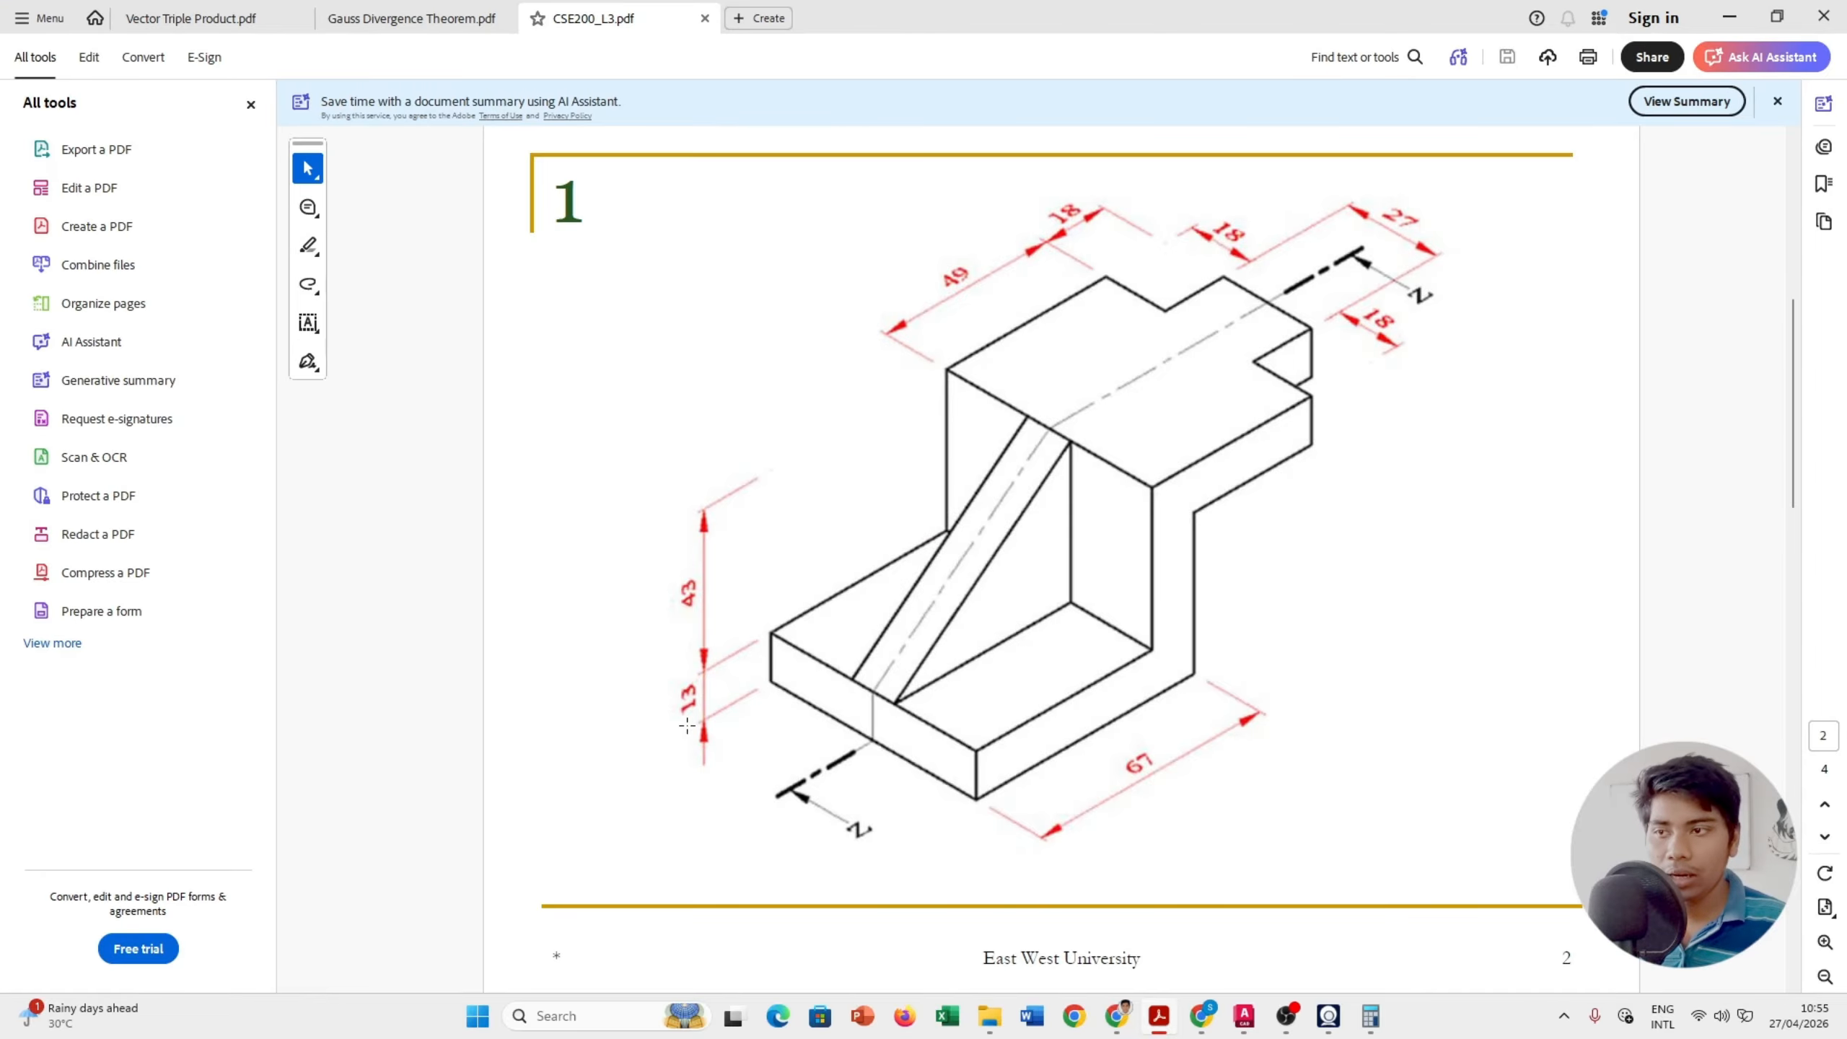
{"action": "key", "text": "alt+Tab"}
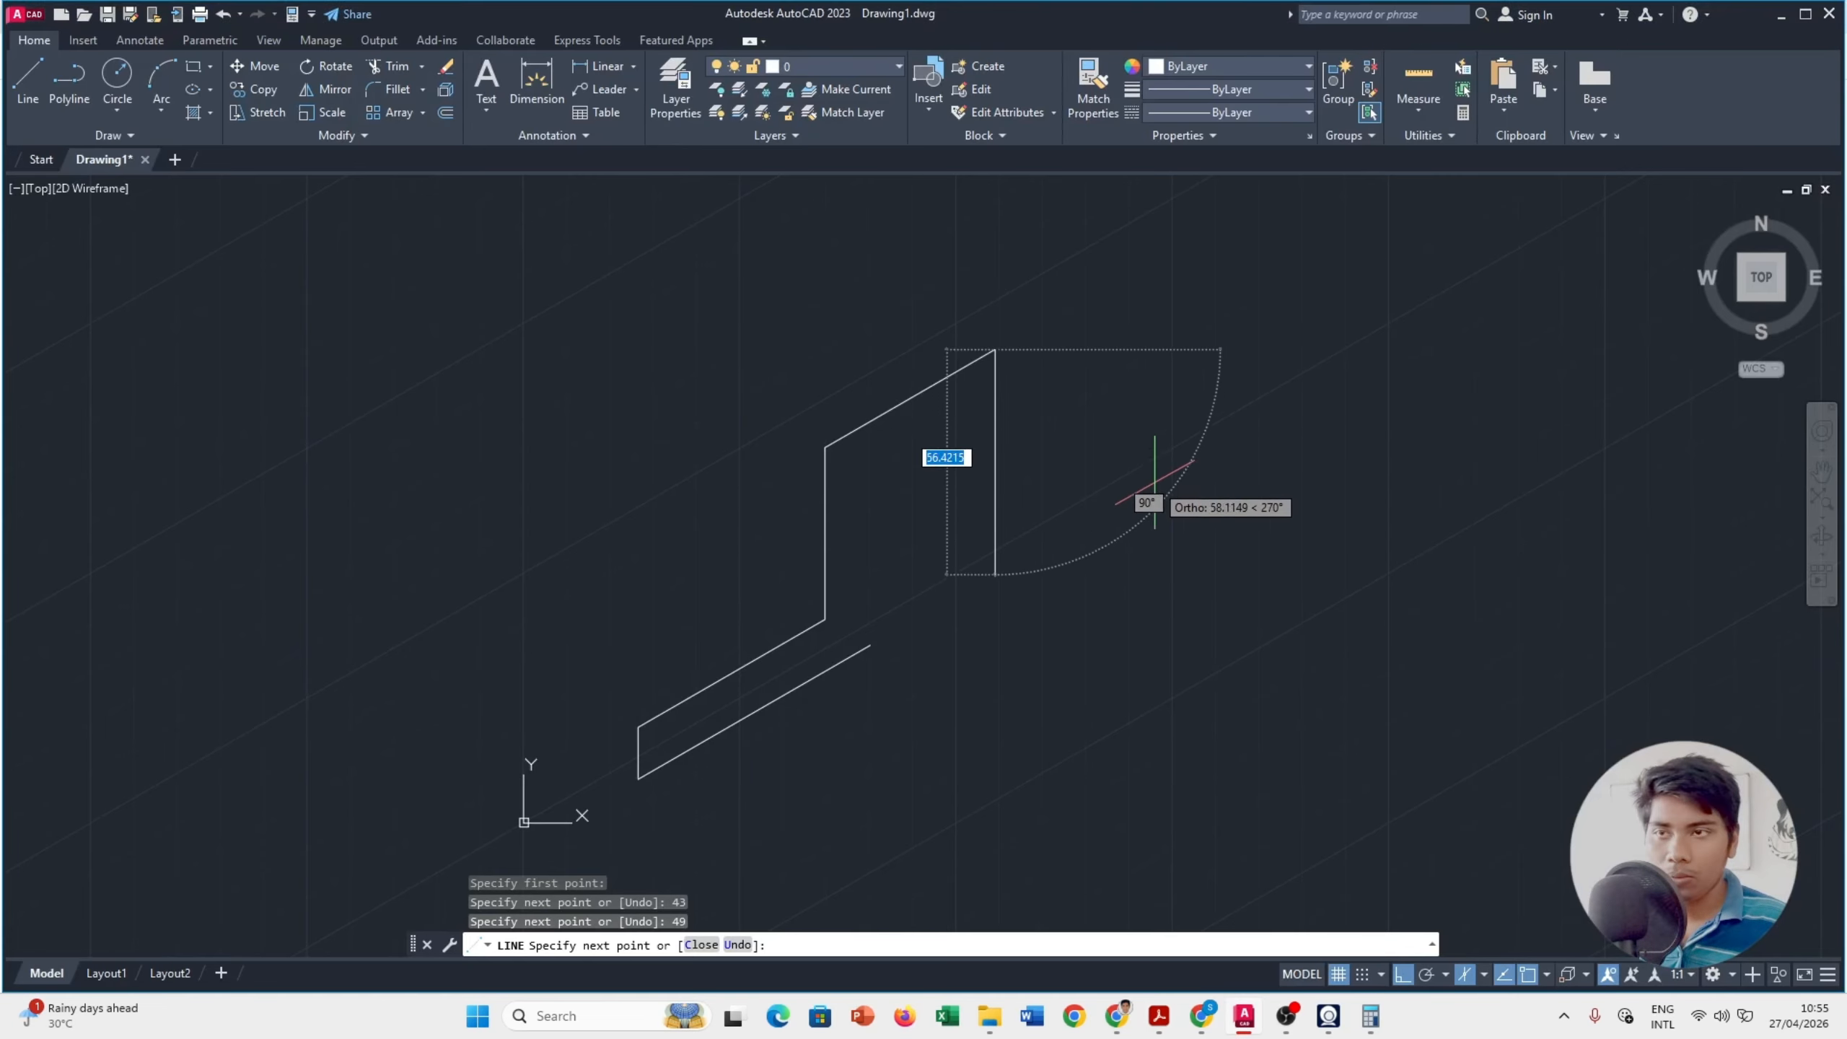
{"action": "type", "text": "13"}
Step: Switch to the reference PDF and calculate 49 − 13 in Calculator to get the length of the upper arm's underside
{"action": "key", "text": "alt+Tab"}
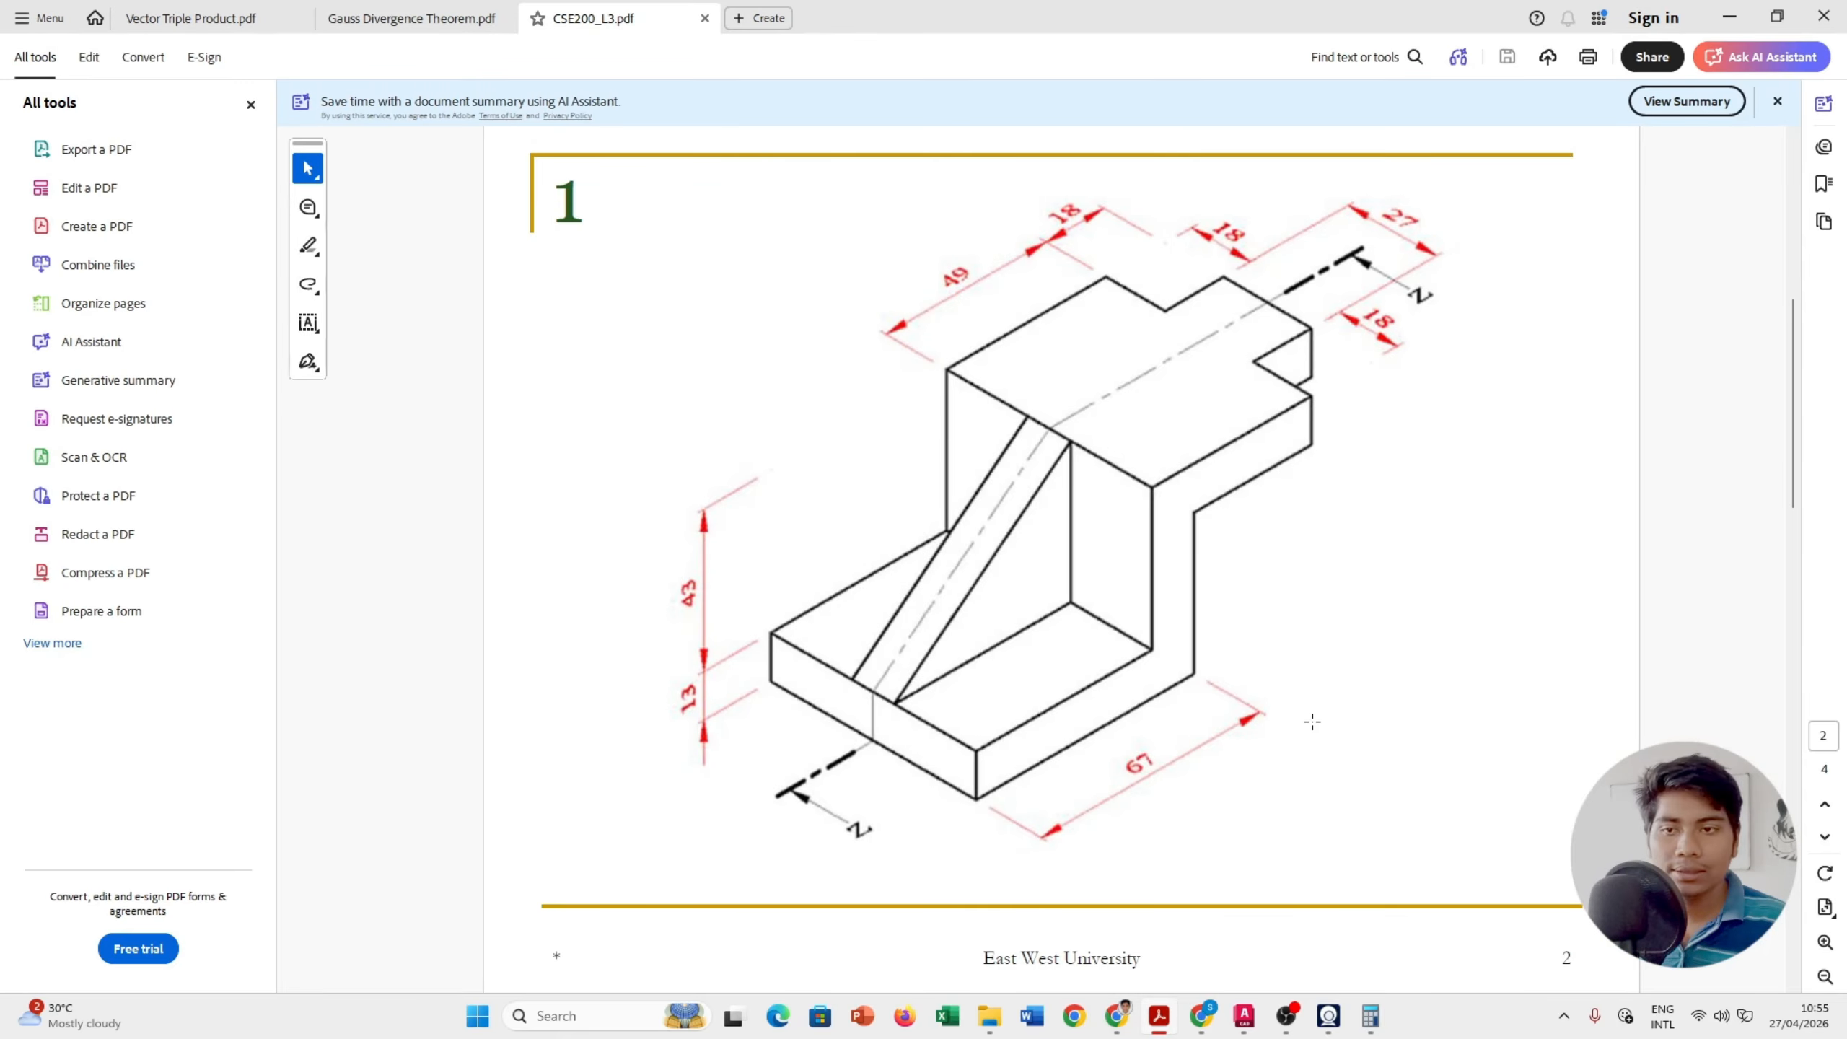
{"action": "left_click", "coordinate": [1371, 1015]}
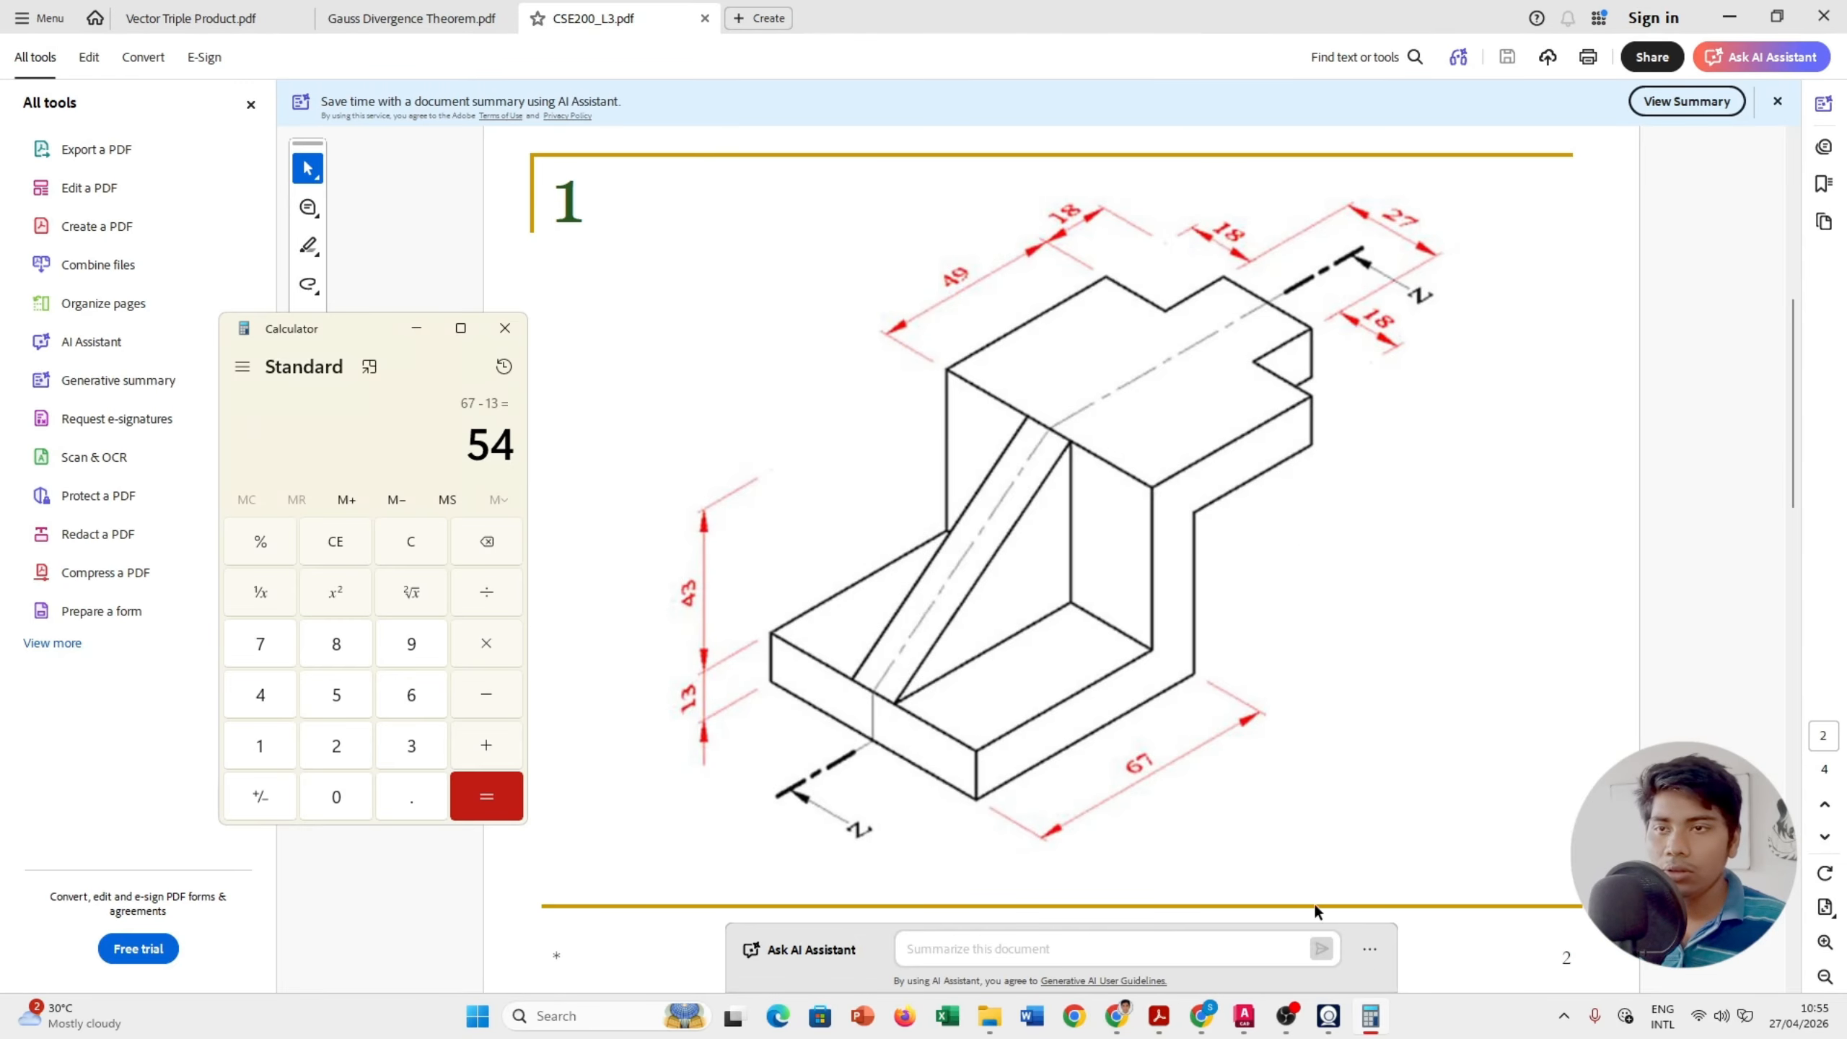
{"action": "left_click", "coordinate": [501, 525]}
{"action": "type", "text": "49 "}
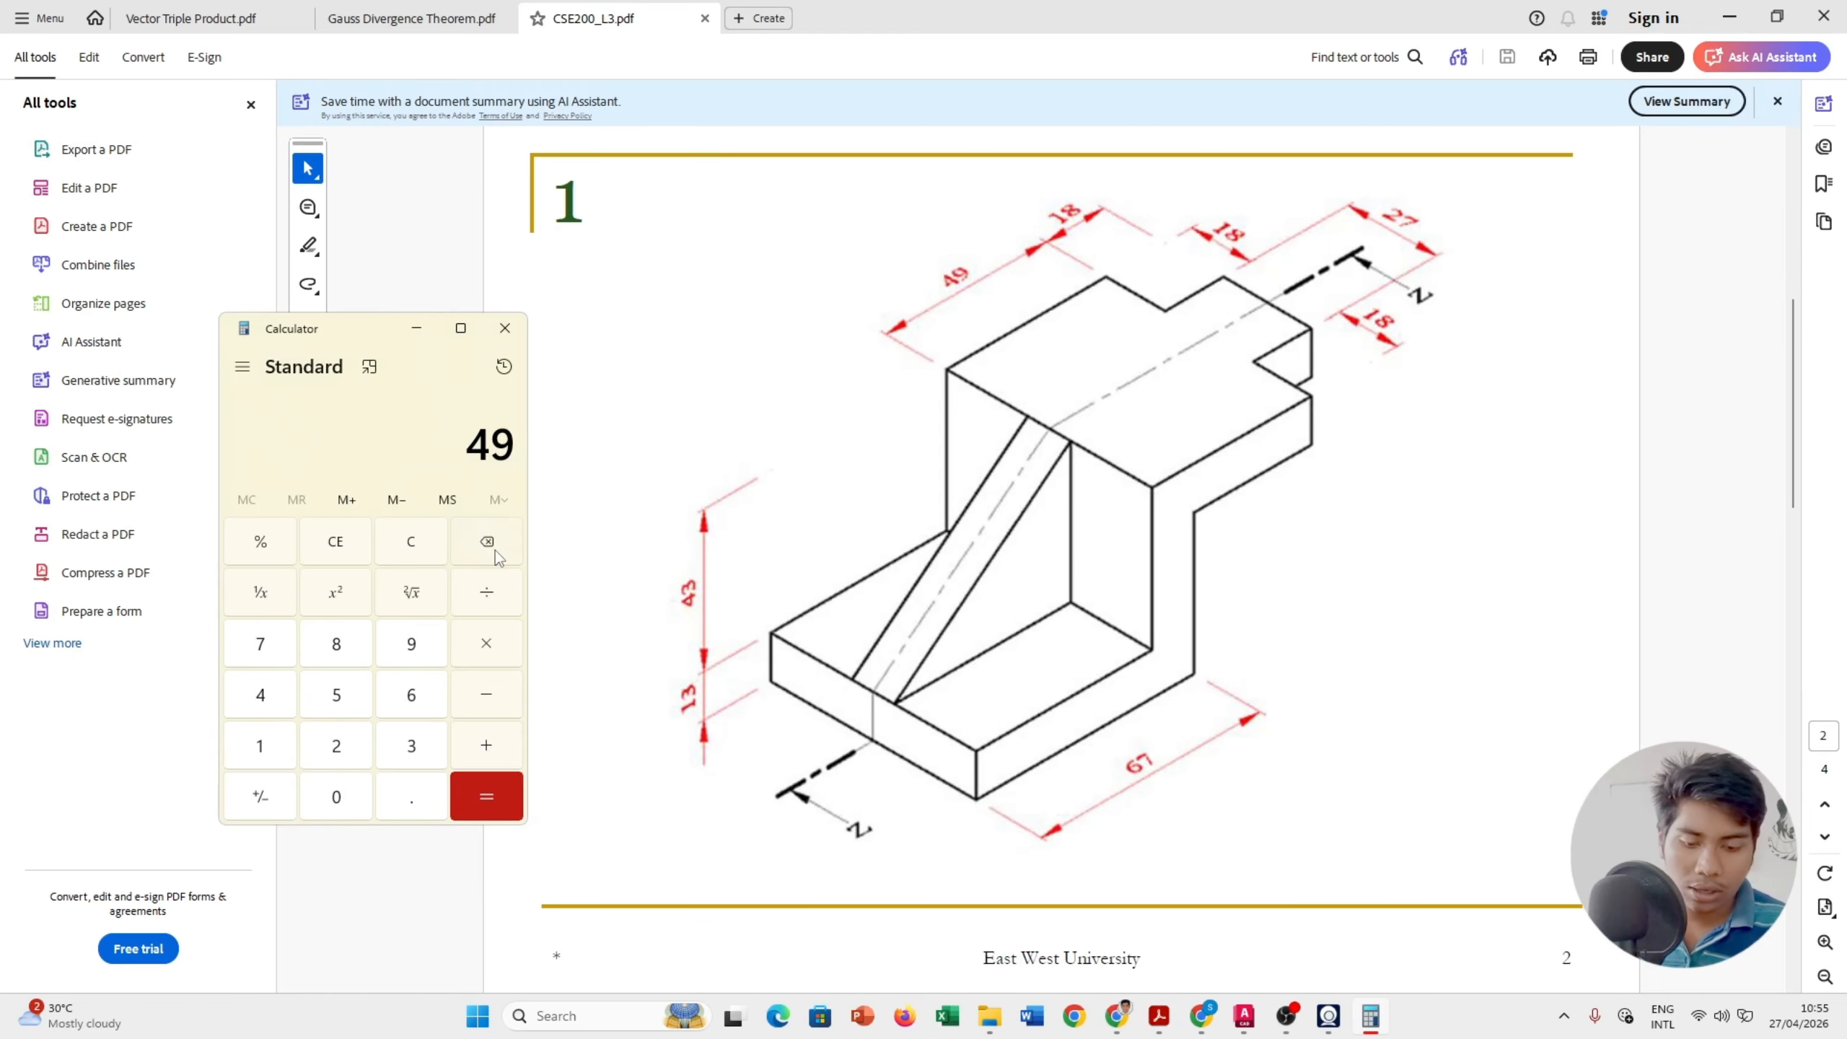
{"action": "type", "text": "- 13"}
{"action": "key", "text": "Return"}
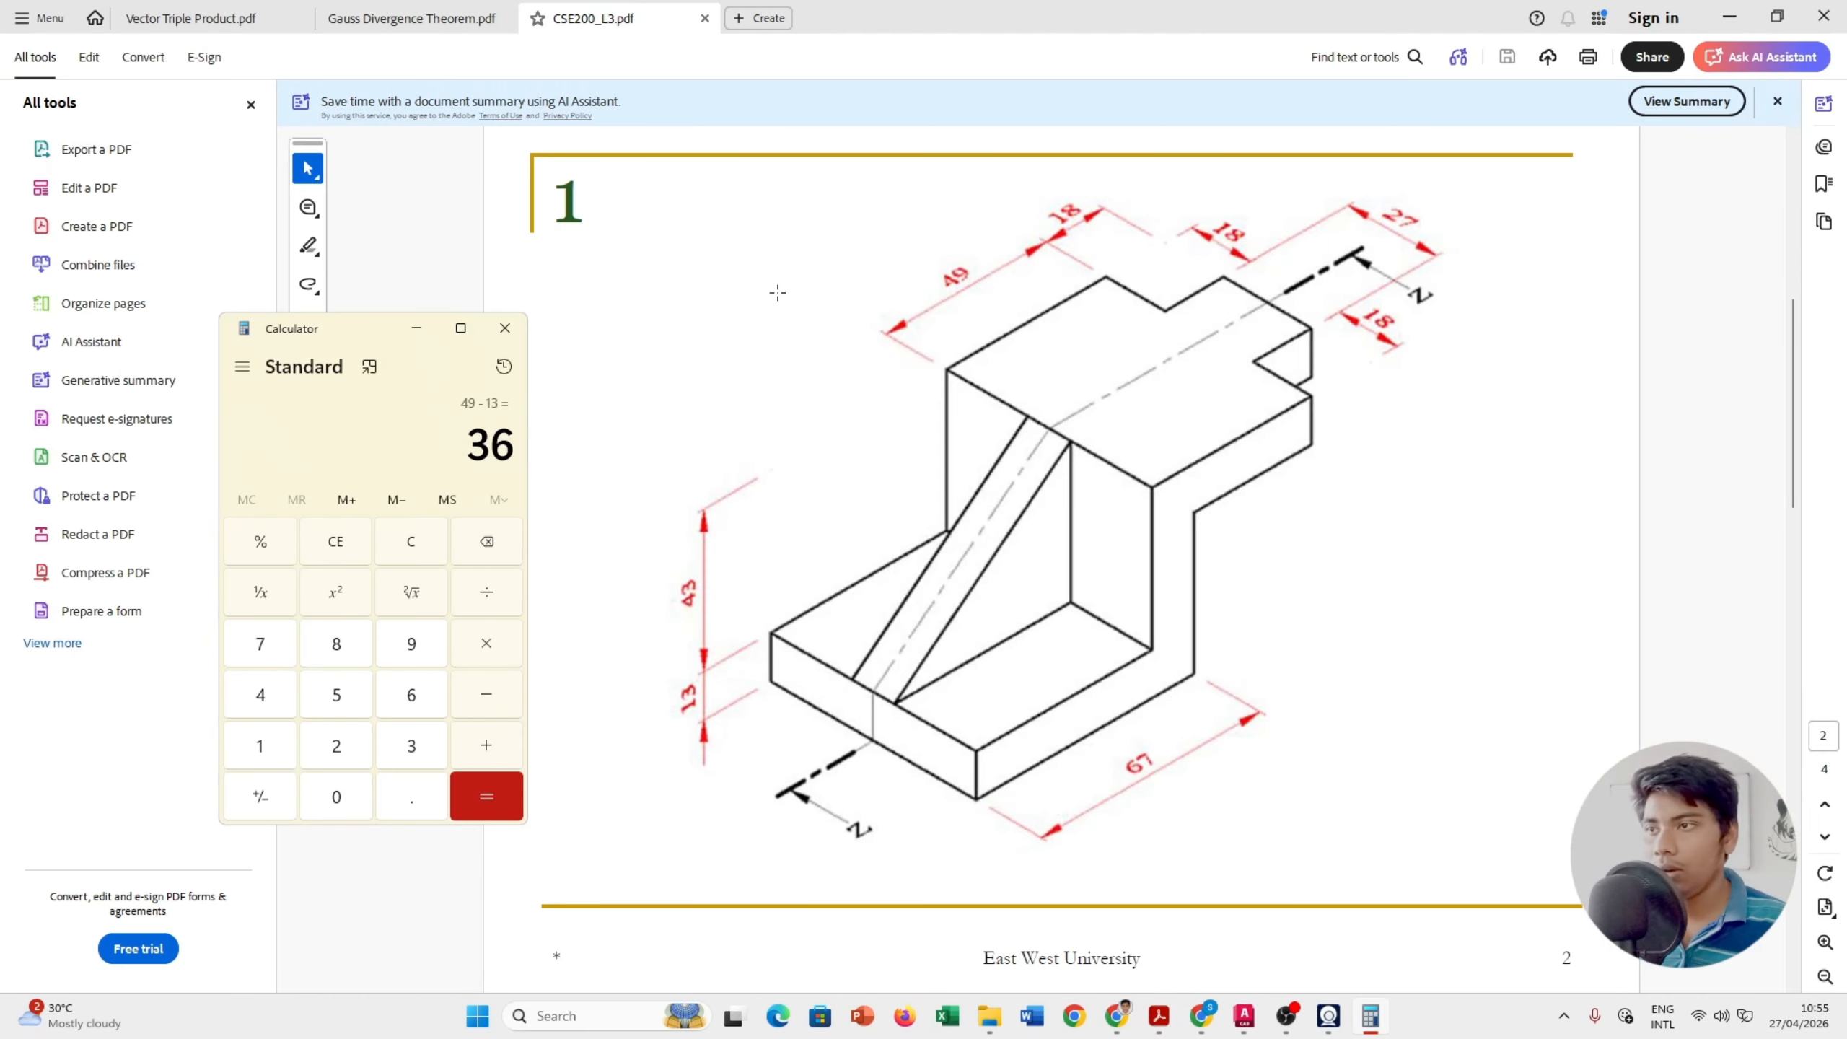
{"action": "left_click", "coordinate": [429, 331]}
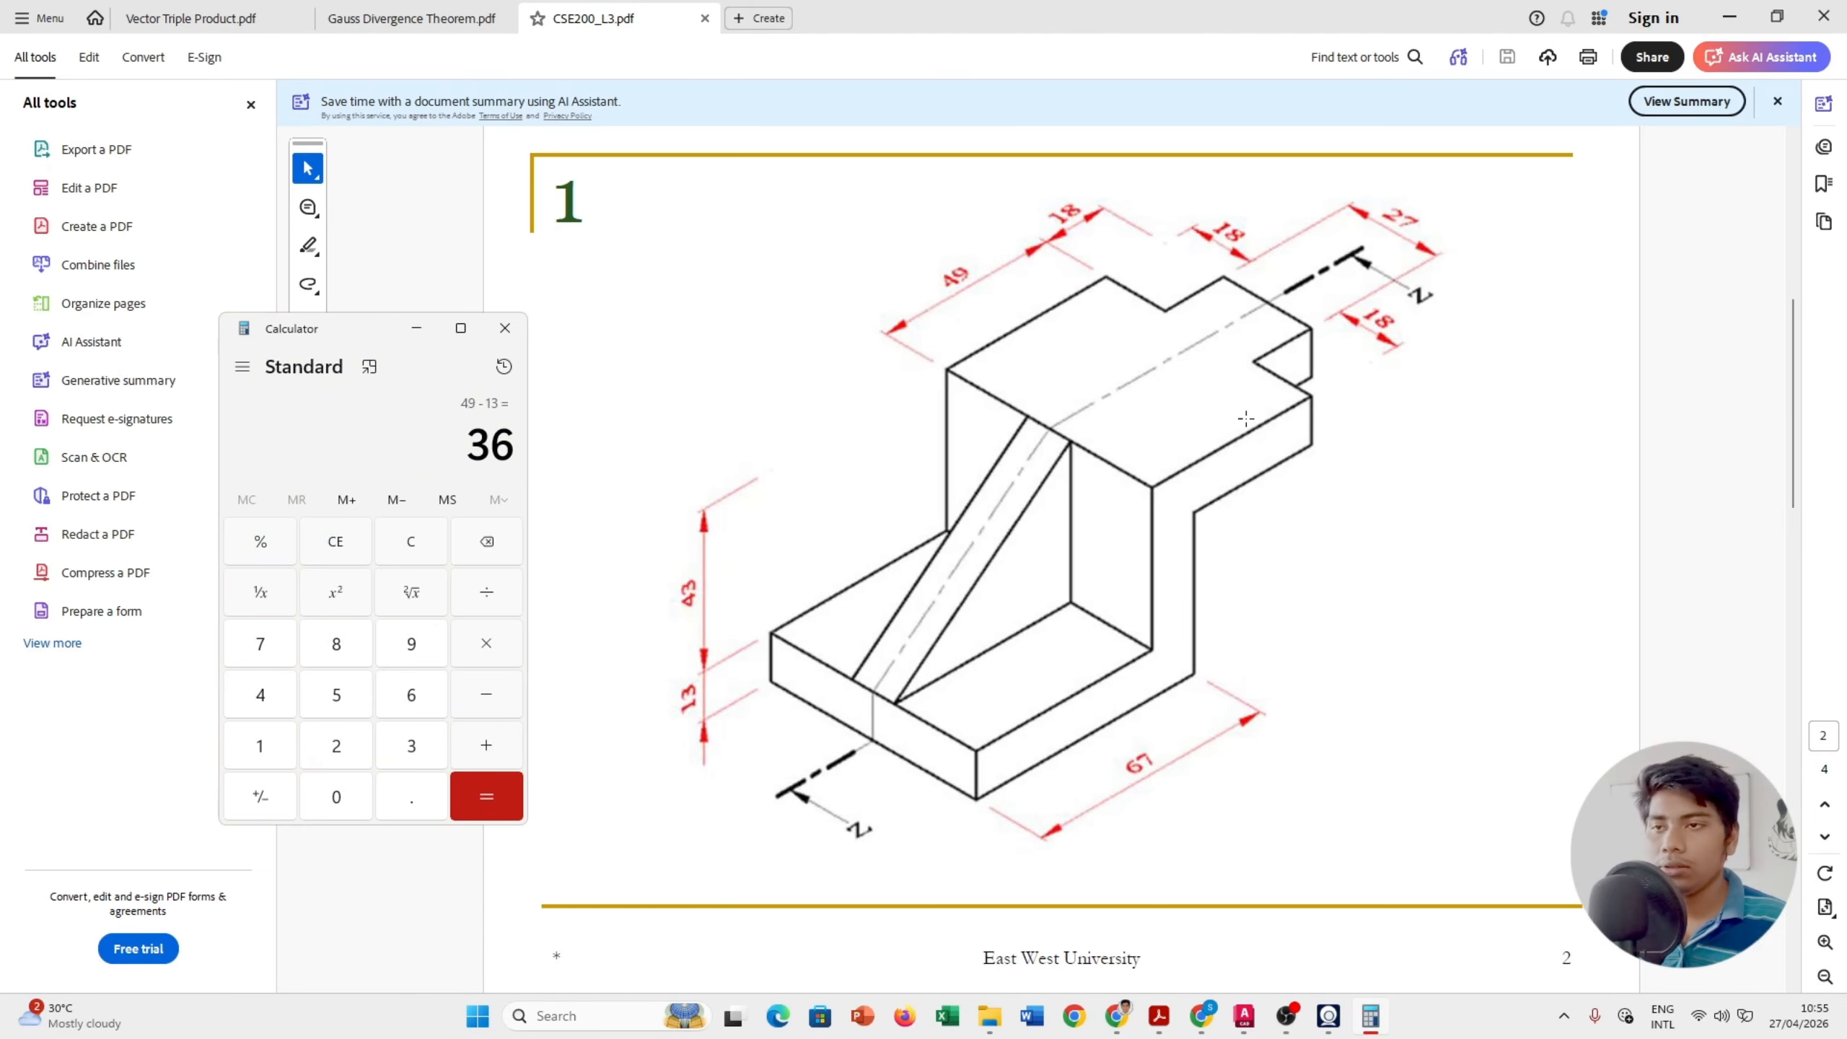
{"action": "left_click", "coordinate": [984, 394]}
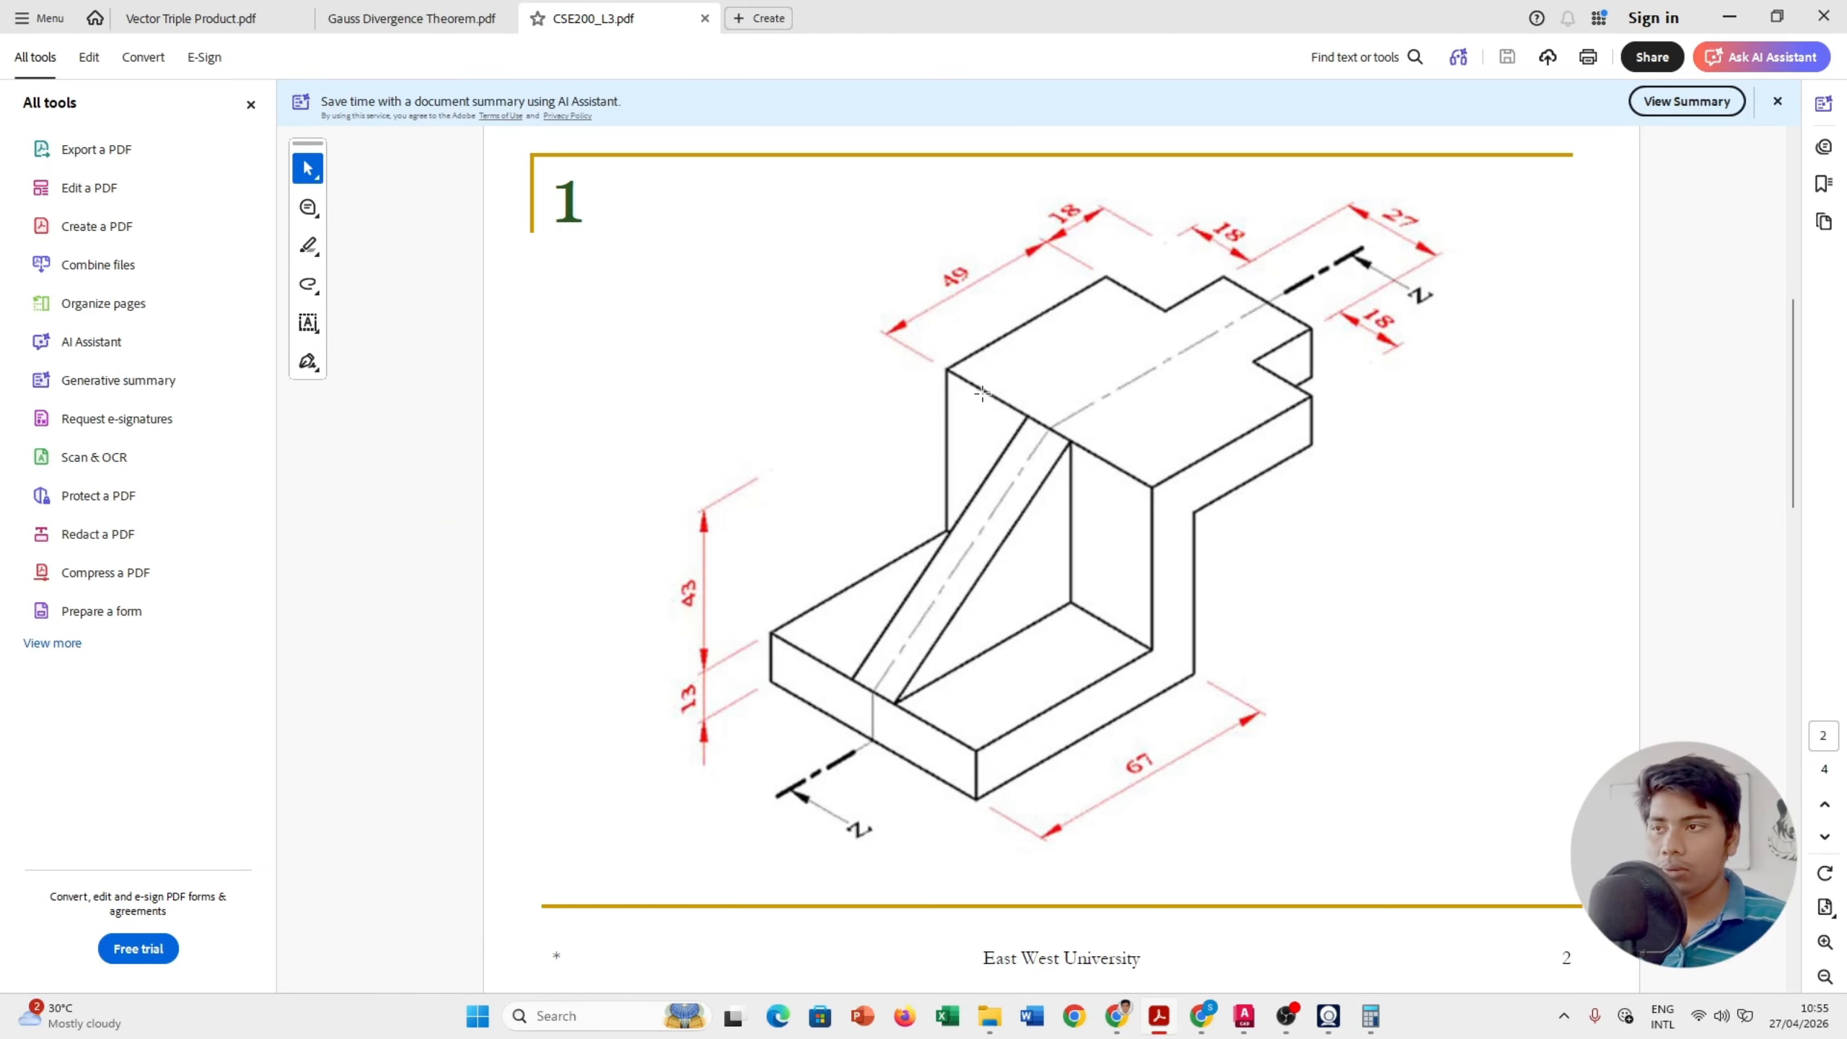
Step: In AutoCAD, draw the upper arm's underside as a 36-unit line at 210° and close the profile down to the 67-unit edge's far end
{"action": "key", "text": "alt+Tab"}
{"action": "left_click", "coordinate": [983, 394]}
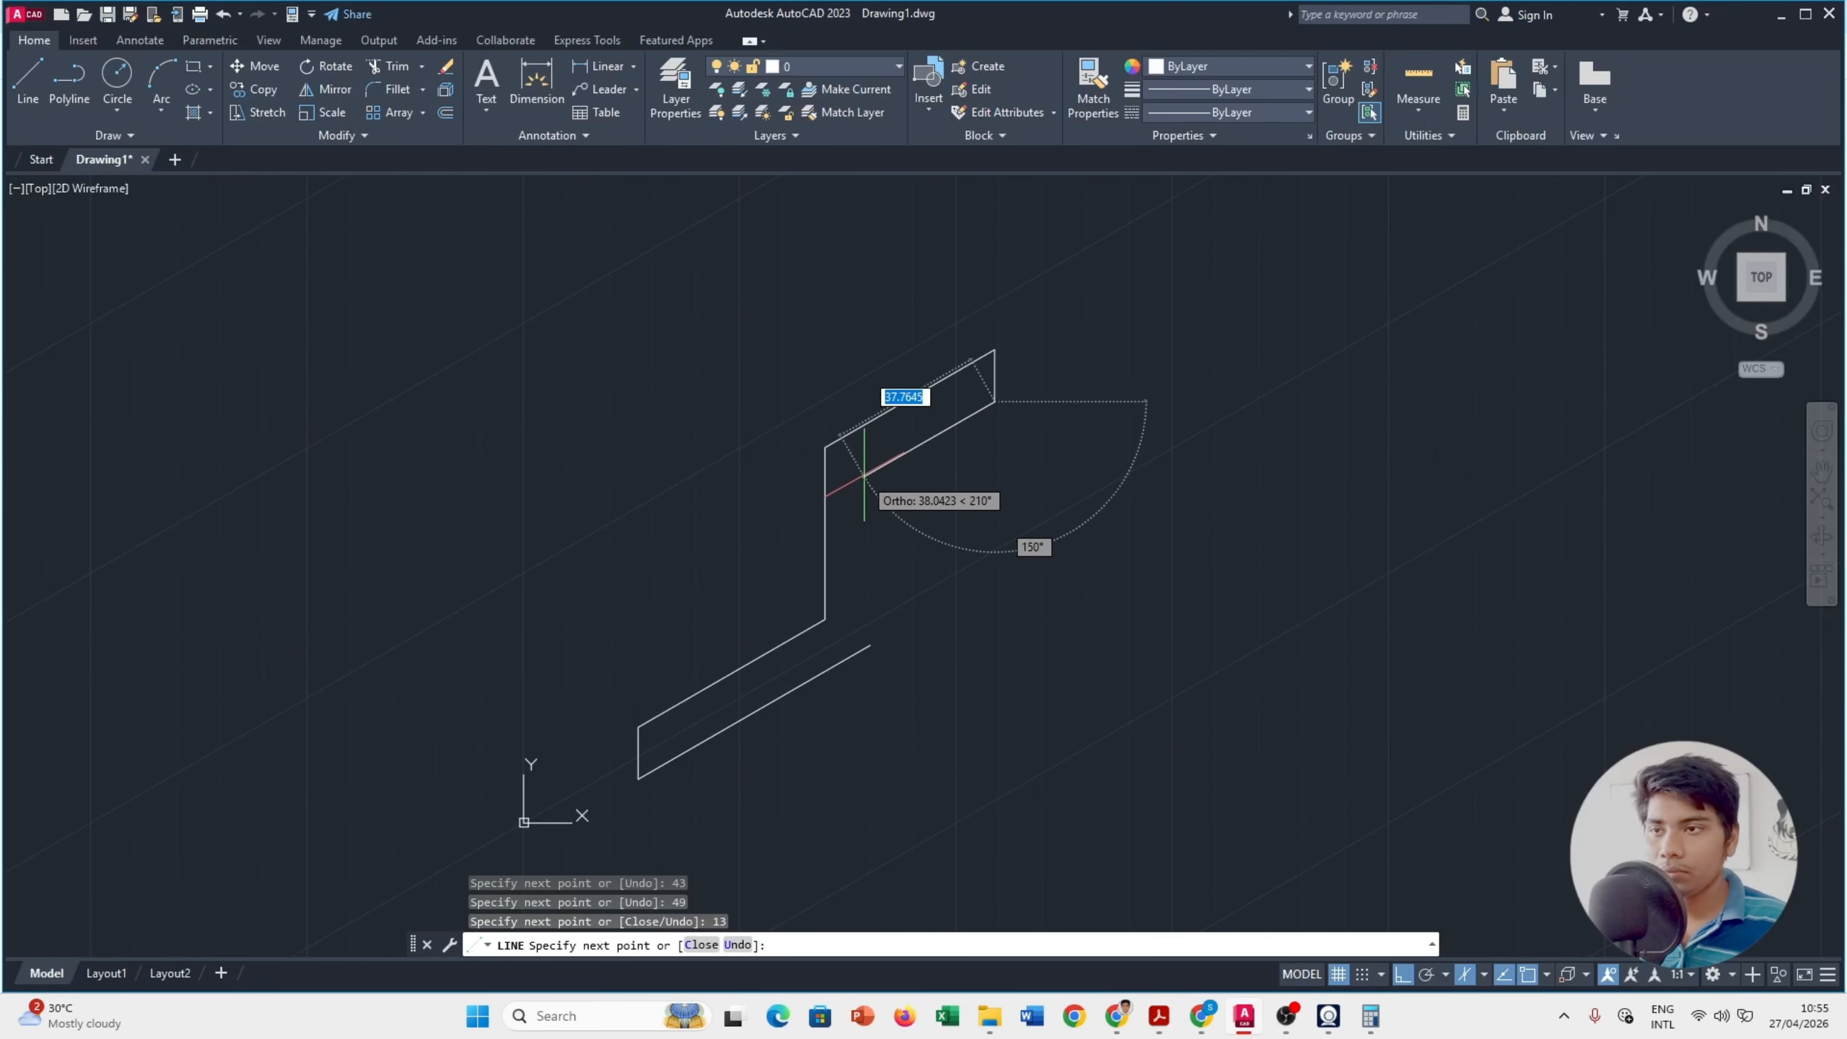
{"action": "type", "text": "36"}
{"action": "key", "text": "Return"}
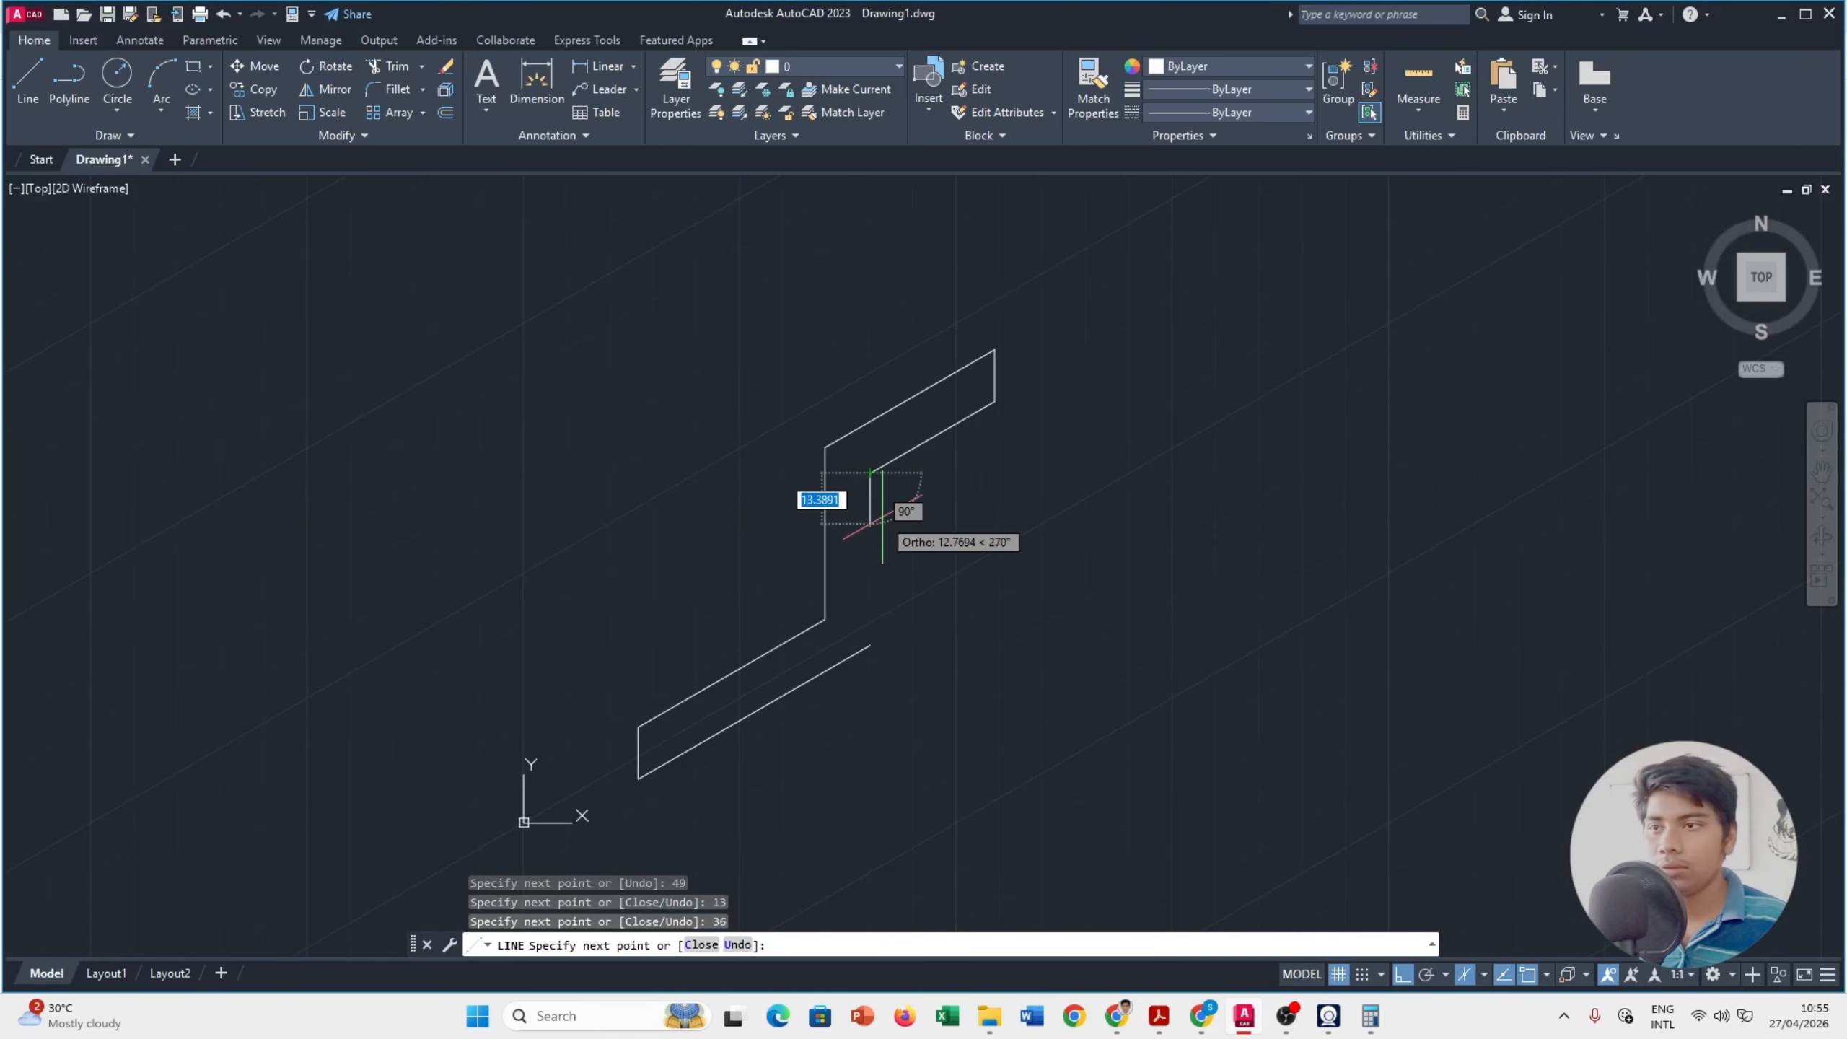
{"action": "left_click", "coordinate": [870, 644]}
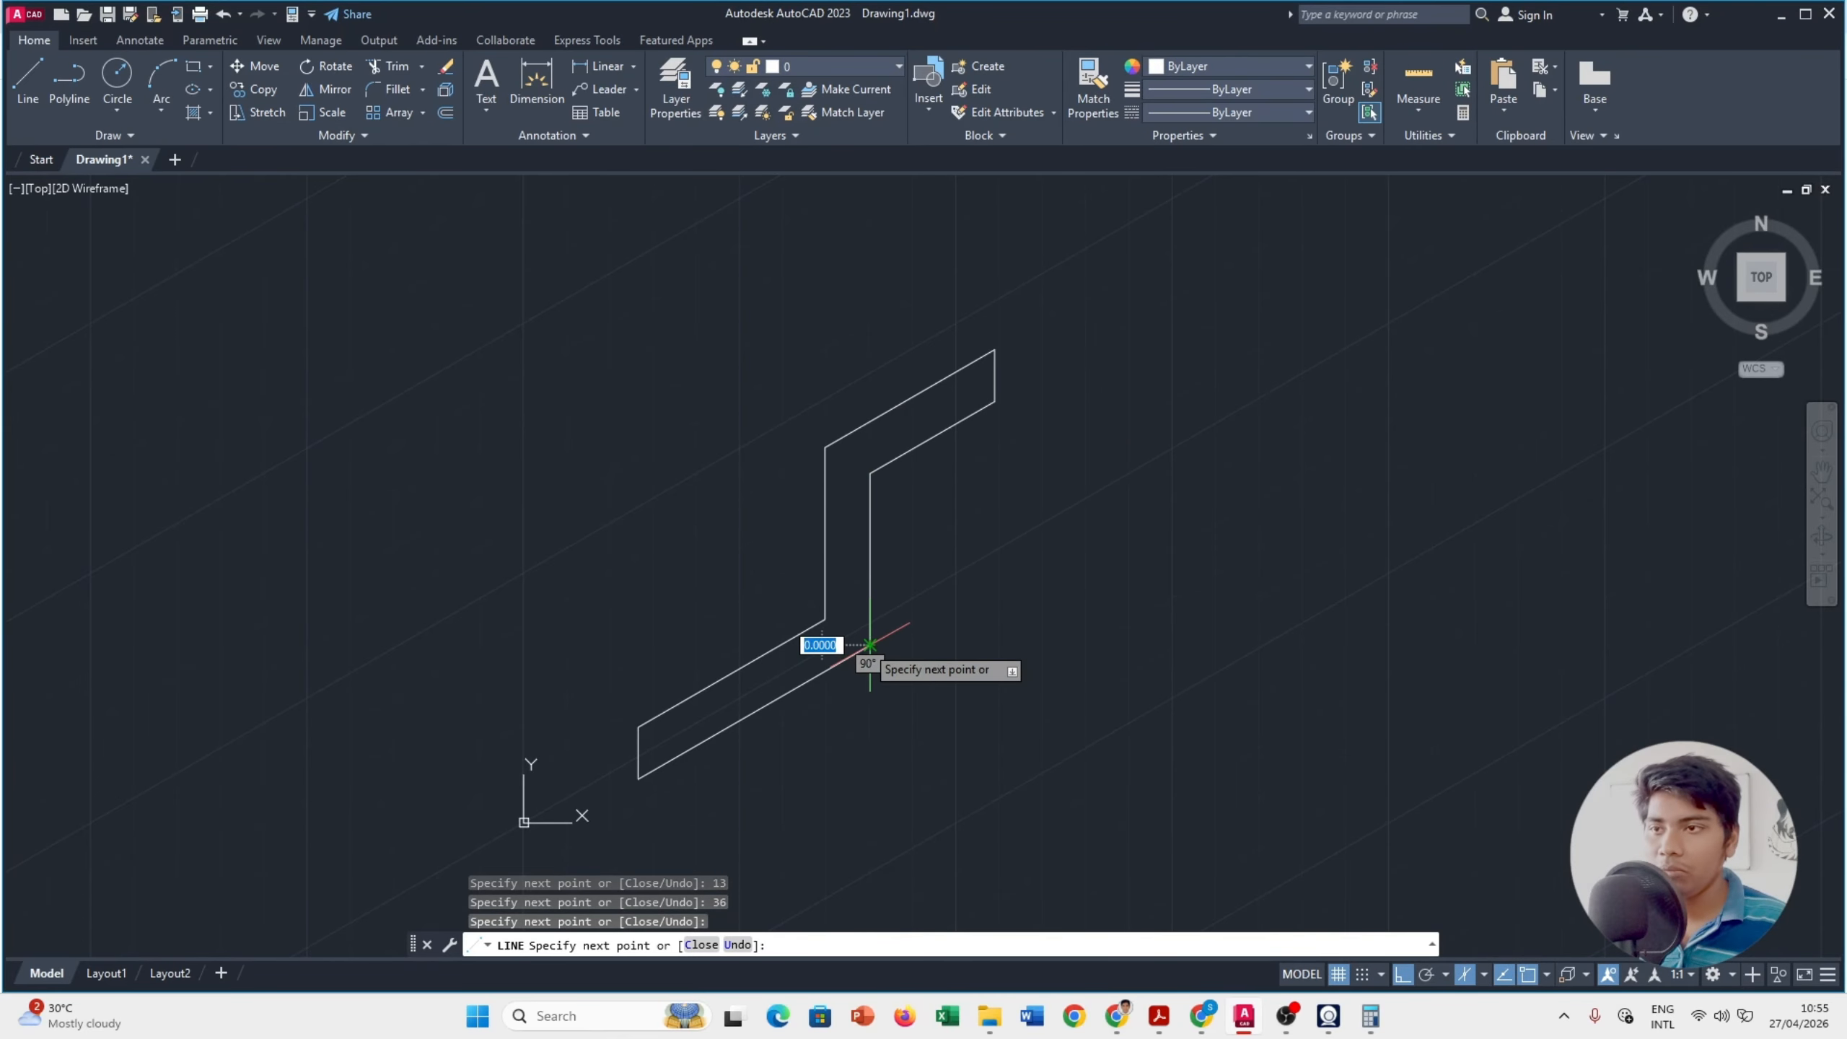
{"action": "key", "text": "Escape"}
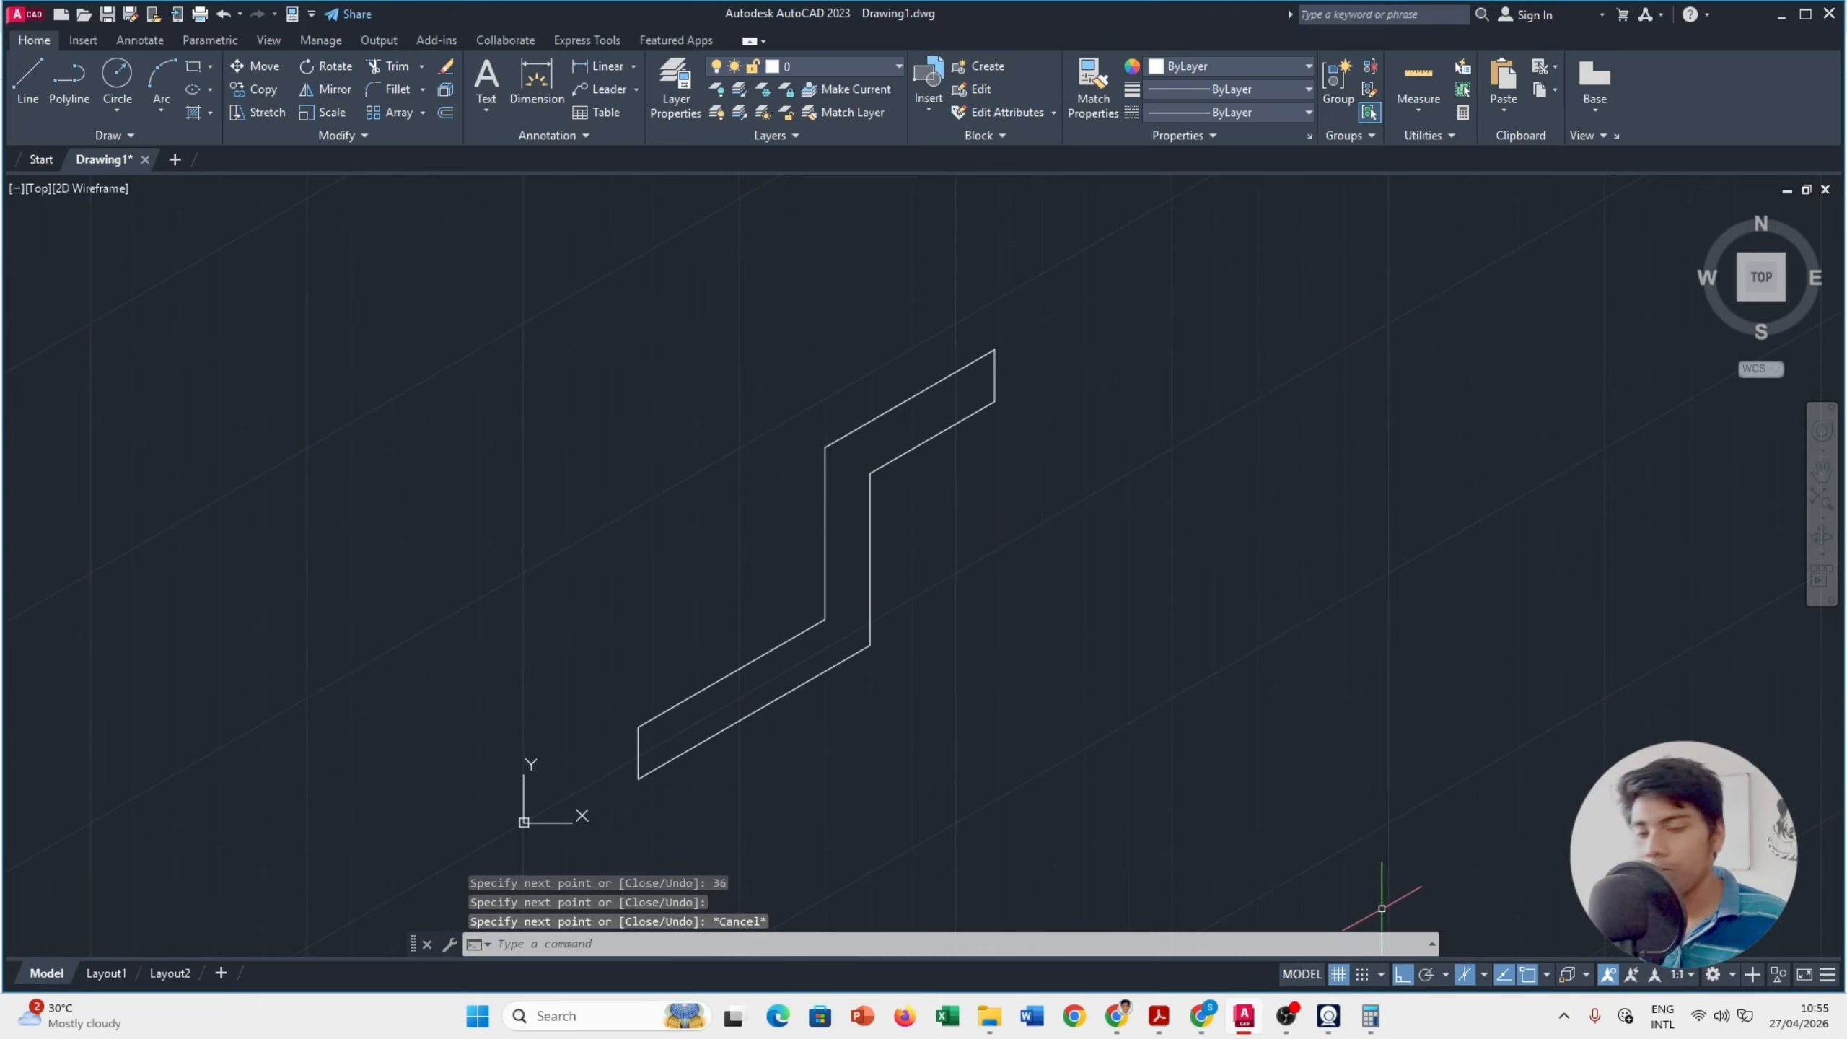
{"action": "key", "text": "F8"}
{"action": "key", "text": "F8"}
{"action": "key", "text": "F8"}
{"action": "key", "text": "F8"}
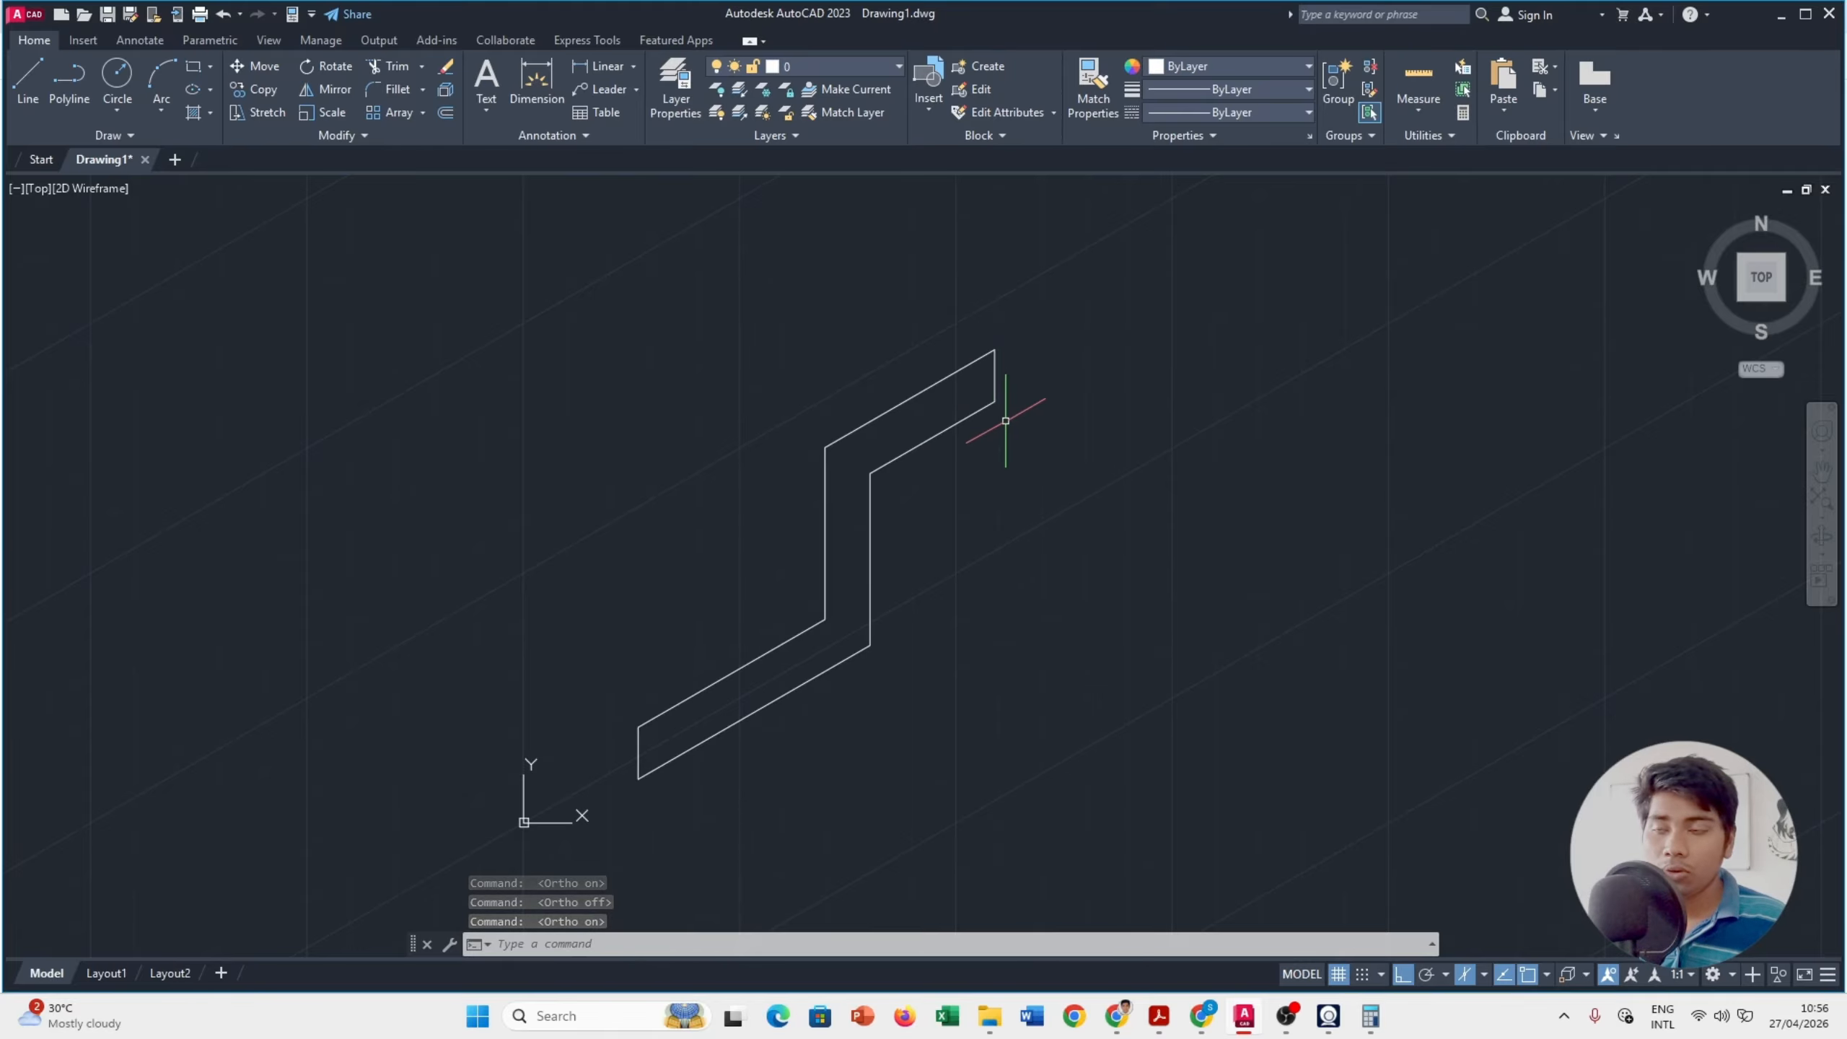
{"action": "scroll", "coordinate": [1006, 421], "scroll_direction": "down", "scroll_amount": 2}
{"action": "middle_click_drag", "start_coordinate": [1005, 421], "coordinate": [1042, 493]}
{"action": "scroll", "coordinate": [965, 582], "scroll_direction": "up", "scroll_amount": 2}
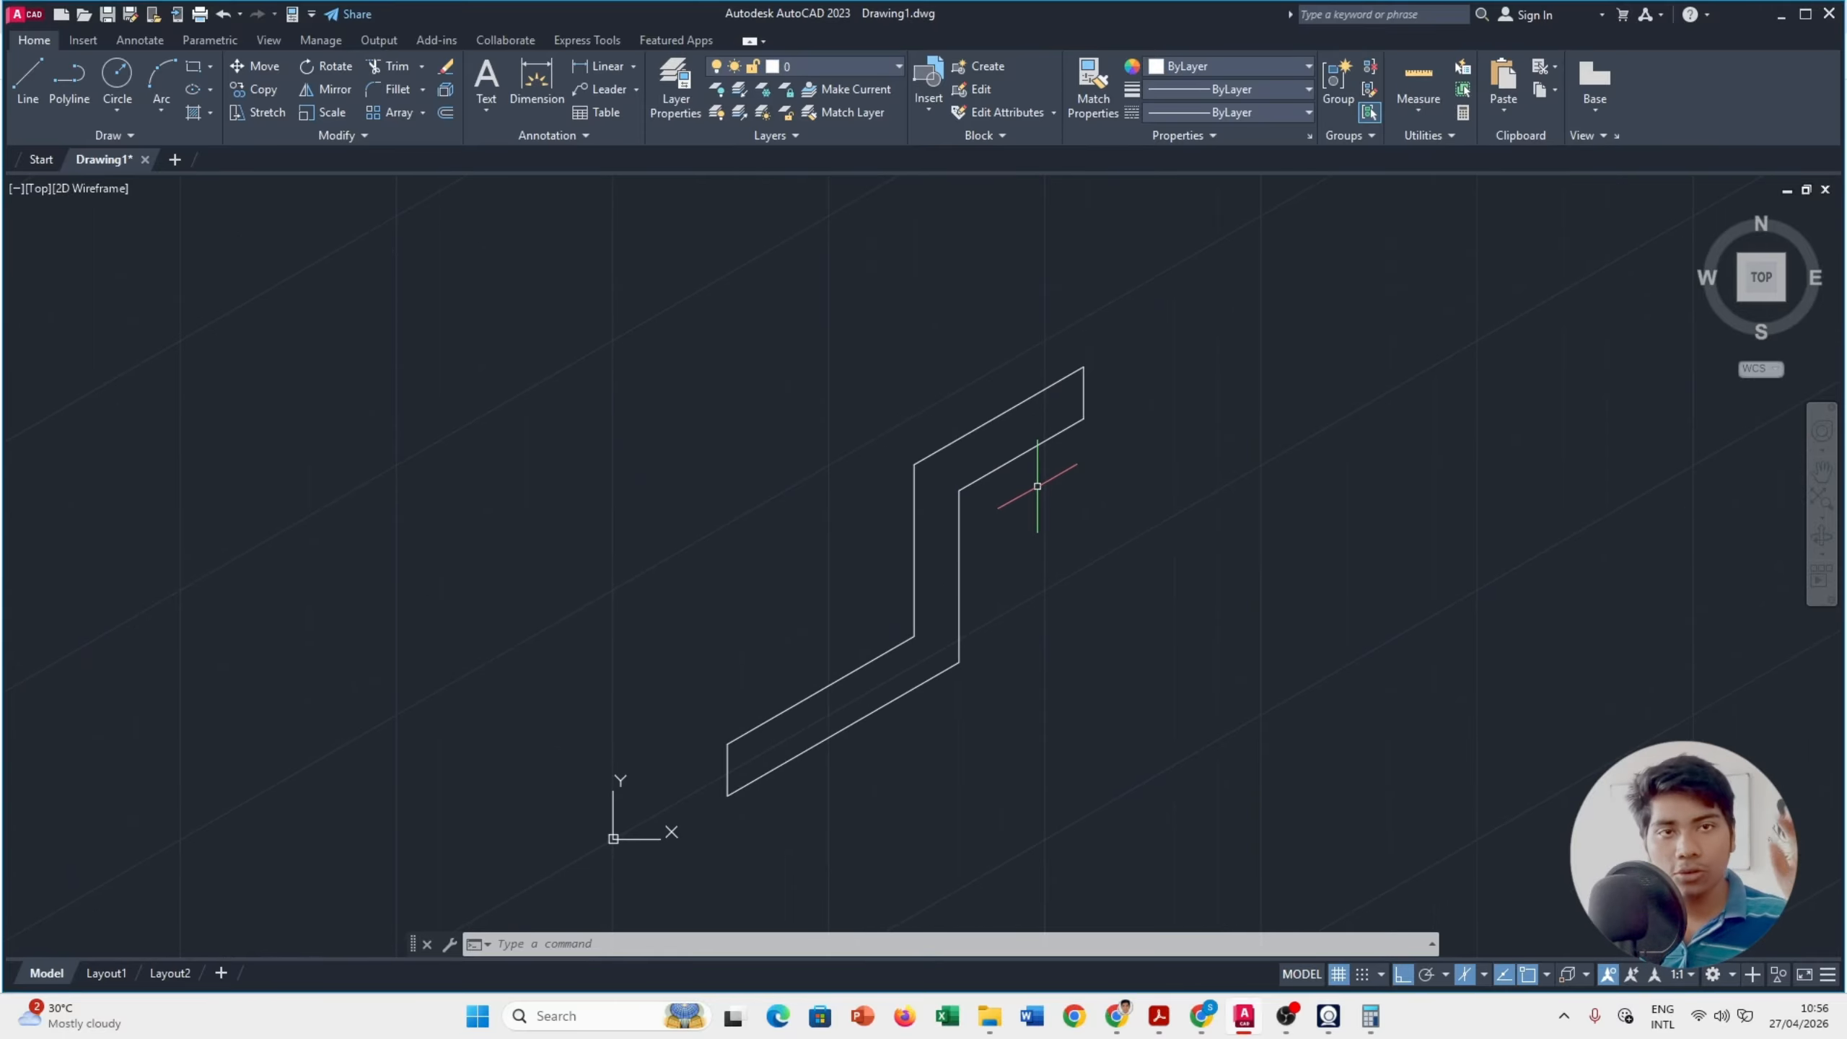
Step: Start a line from the upper end of the profile's 13-unit front edge on the left isoplane, checking its direction in the reference PDF
{"action": "key", "text": "alt+Tab"}
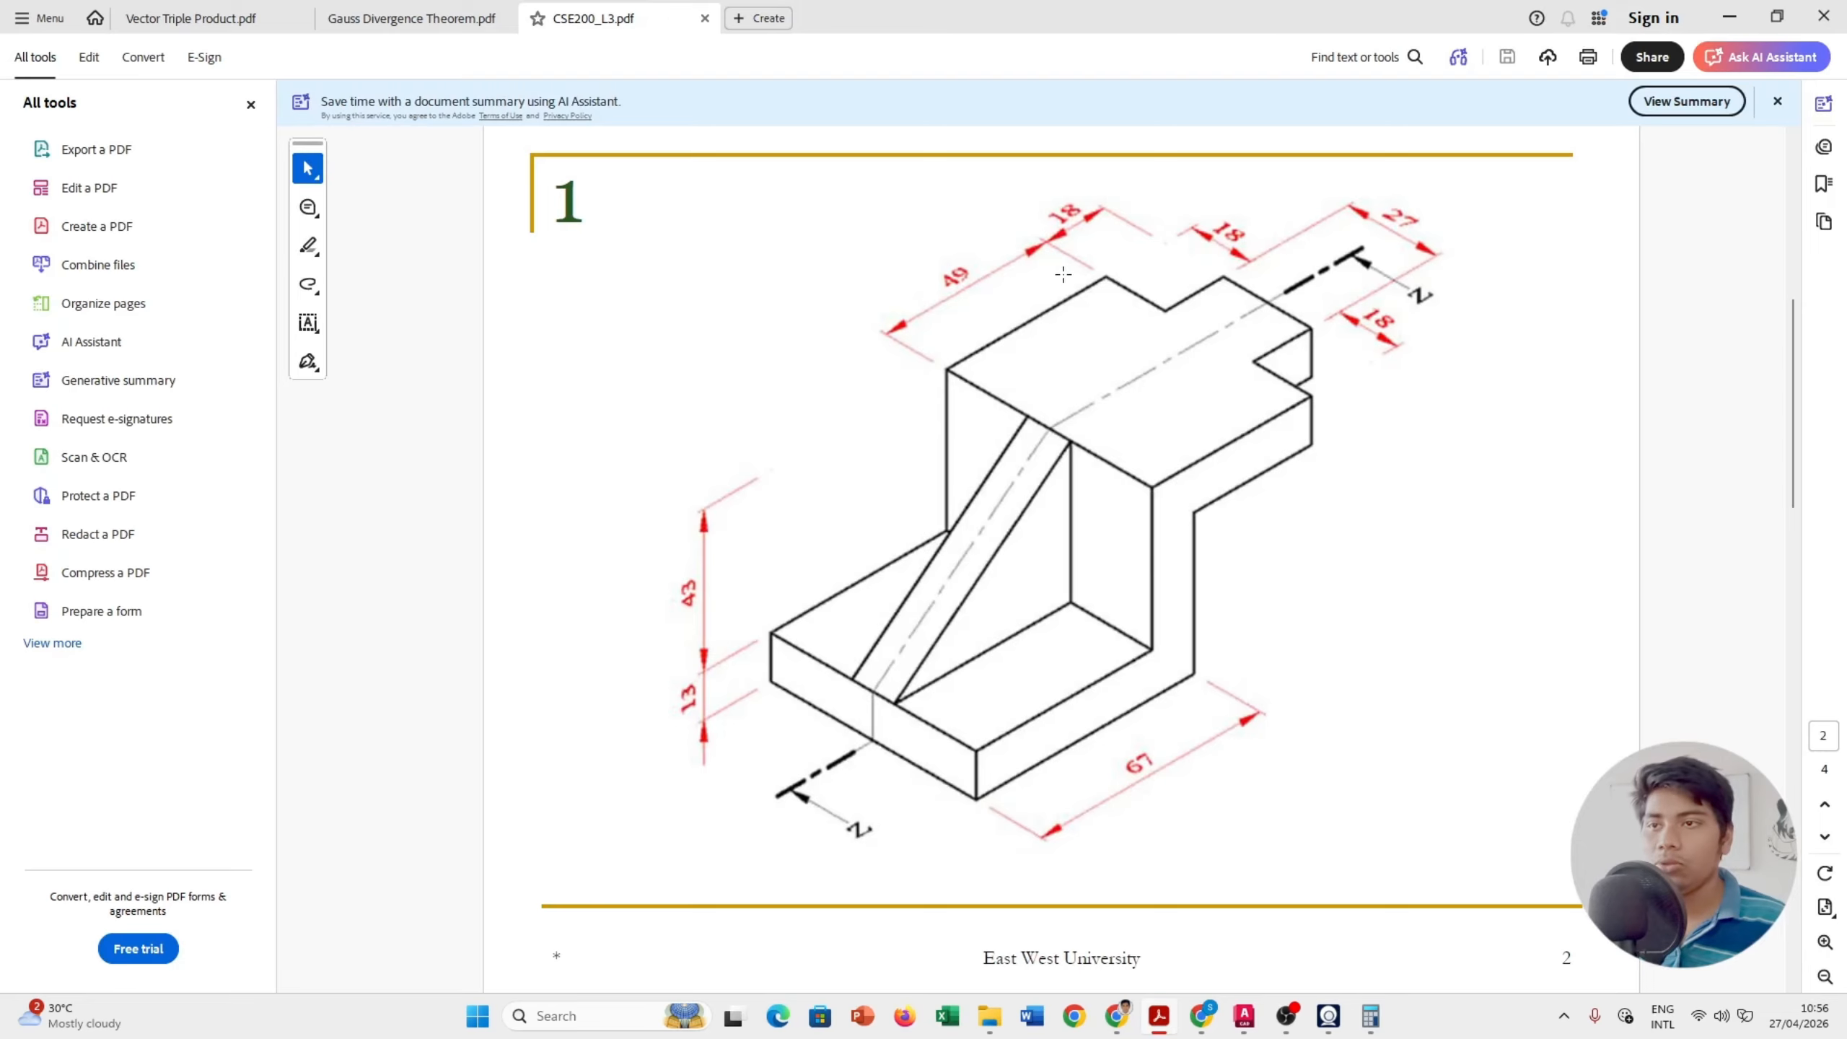
{"action": "key", "text": "alt+Tab"}
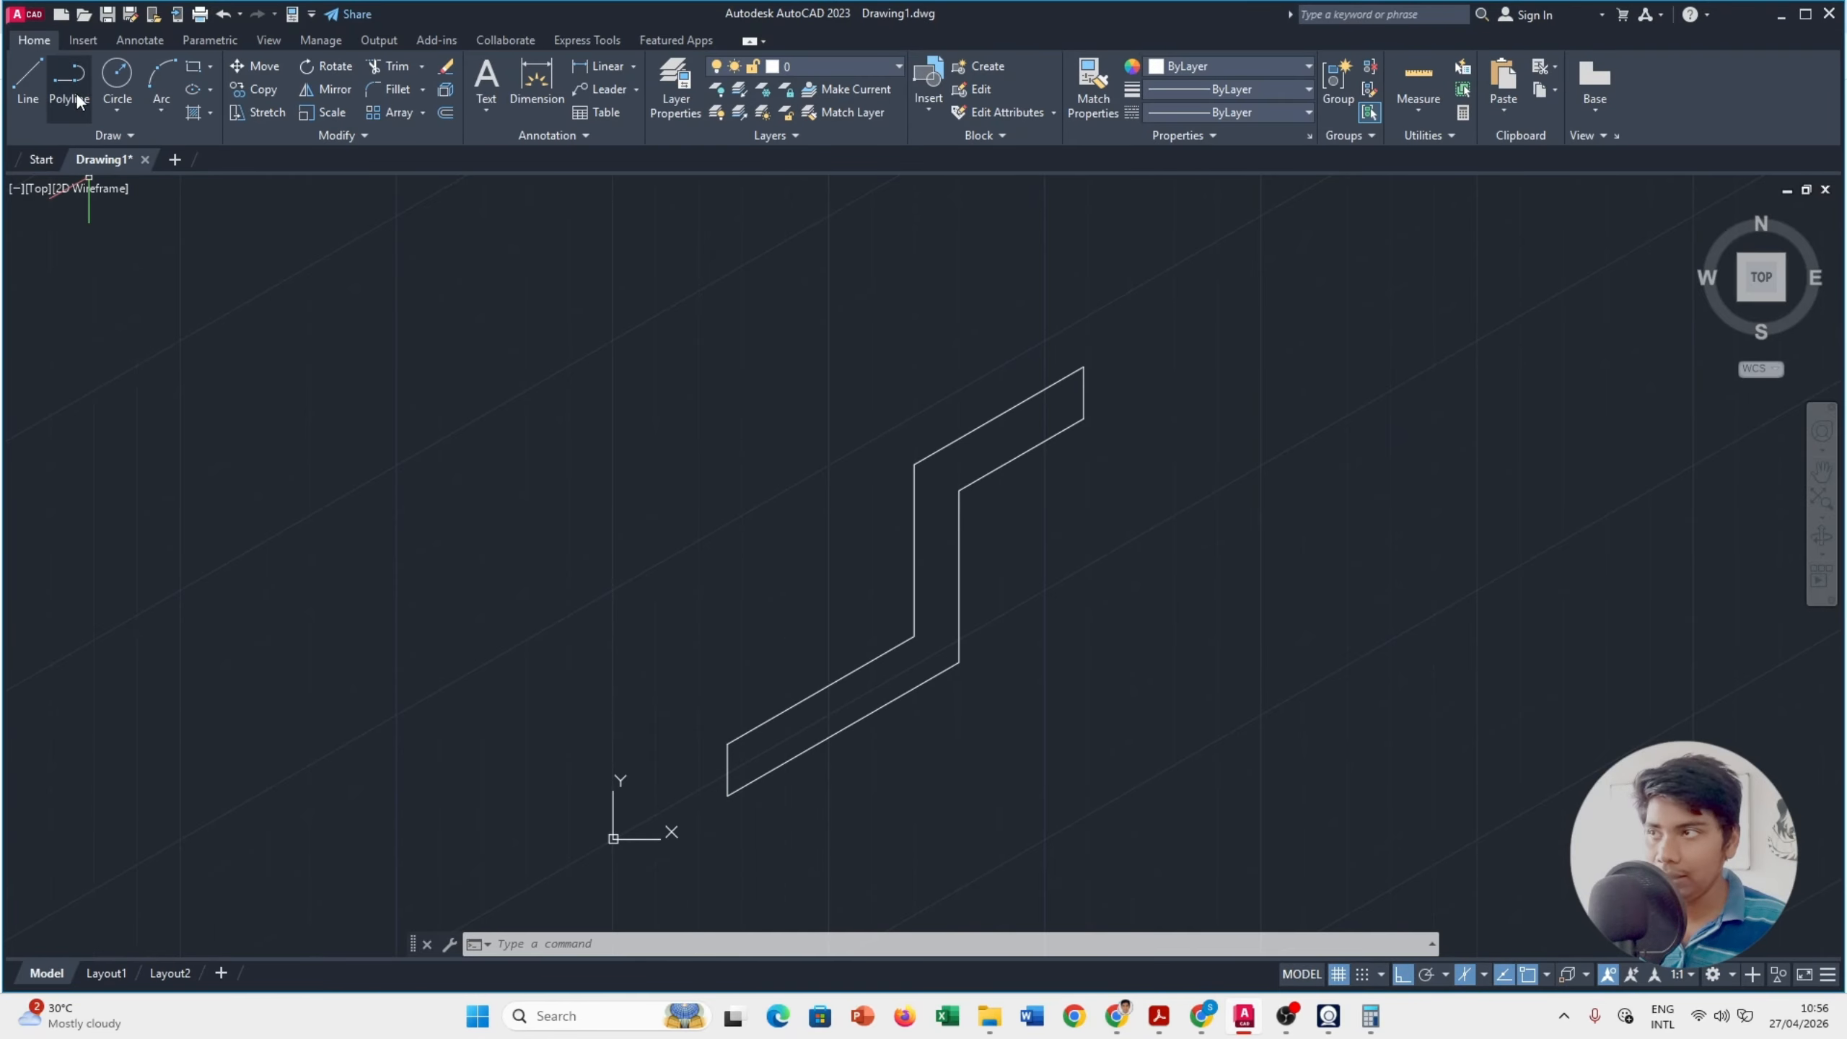
{"action": "left_click", "coordinate": [27, 80]}
{"action": "left_click", "coordinate": [727, 744]}
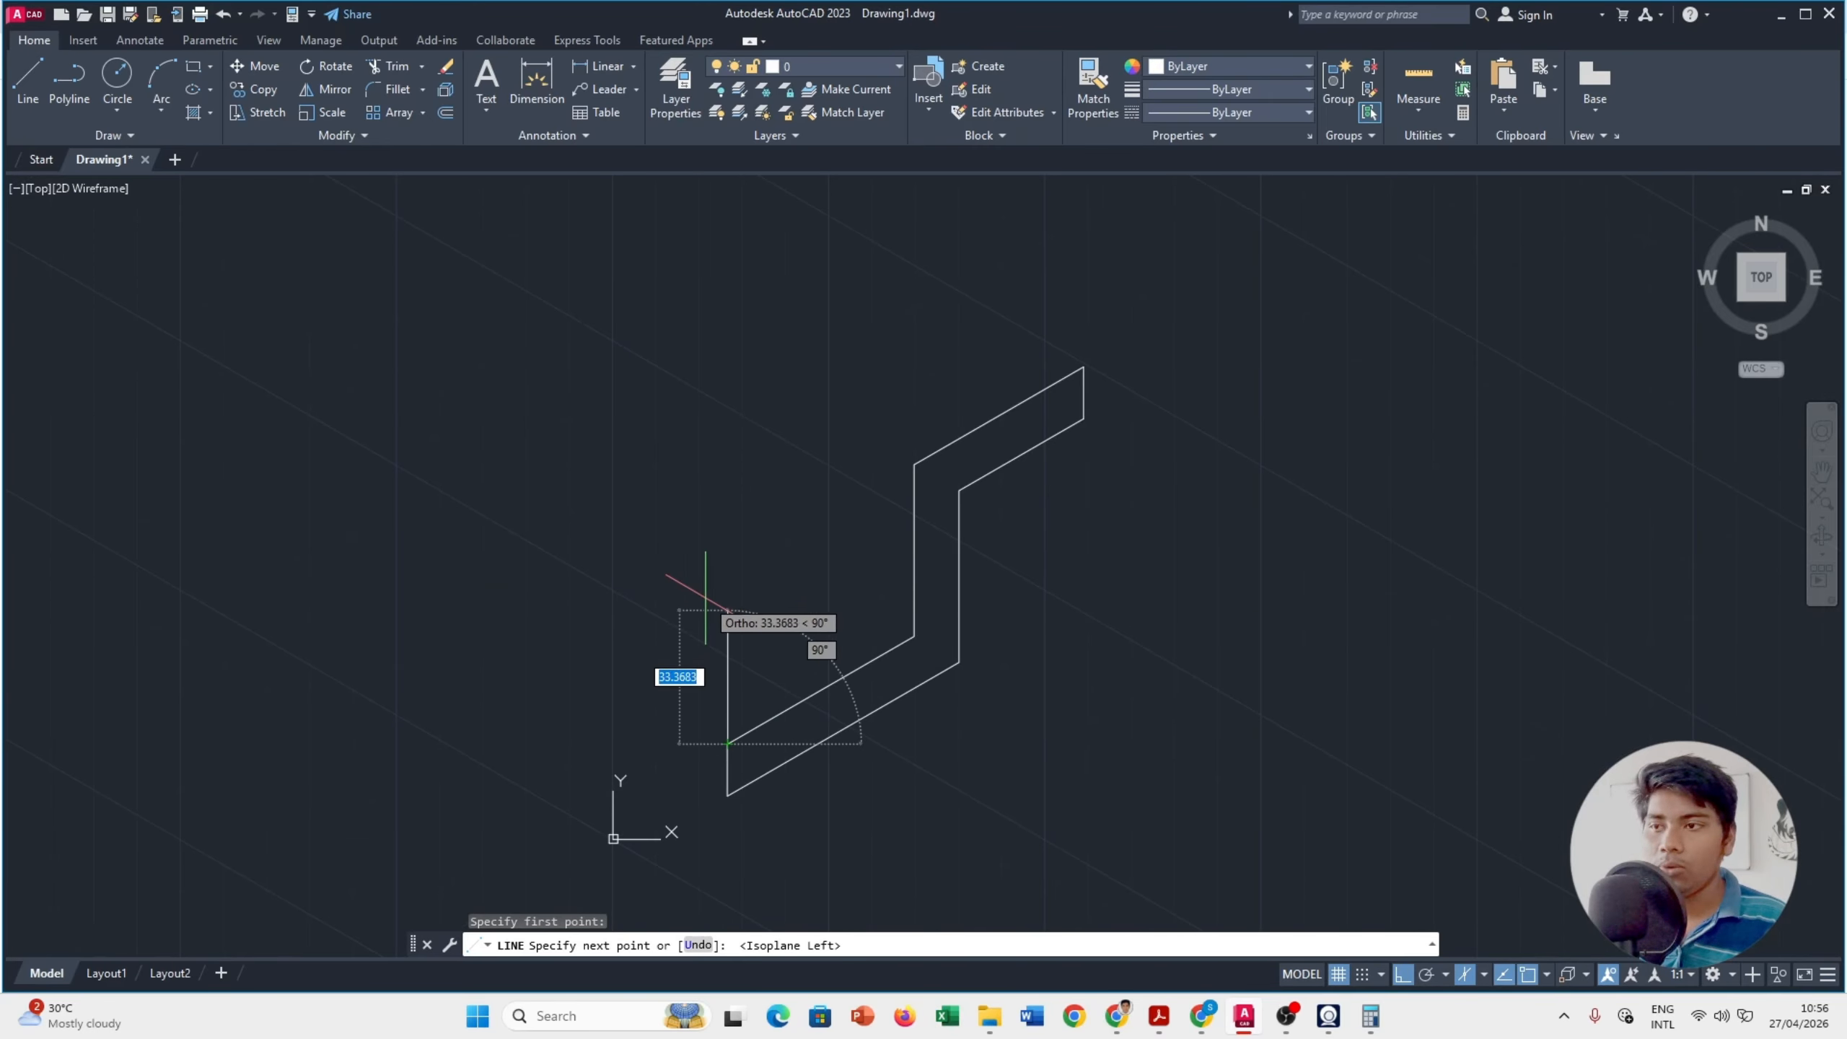
{"action": "key", "text": "F5"}
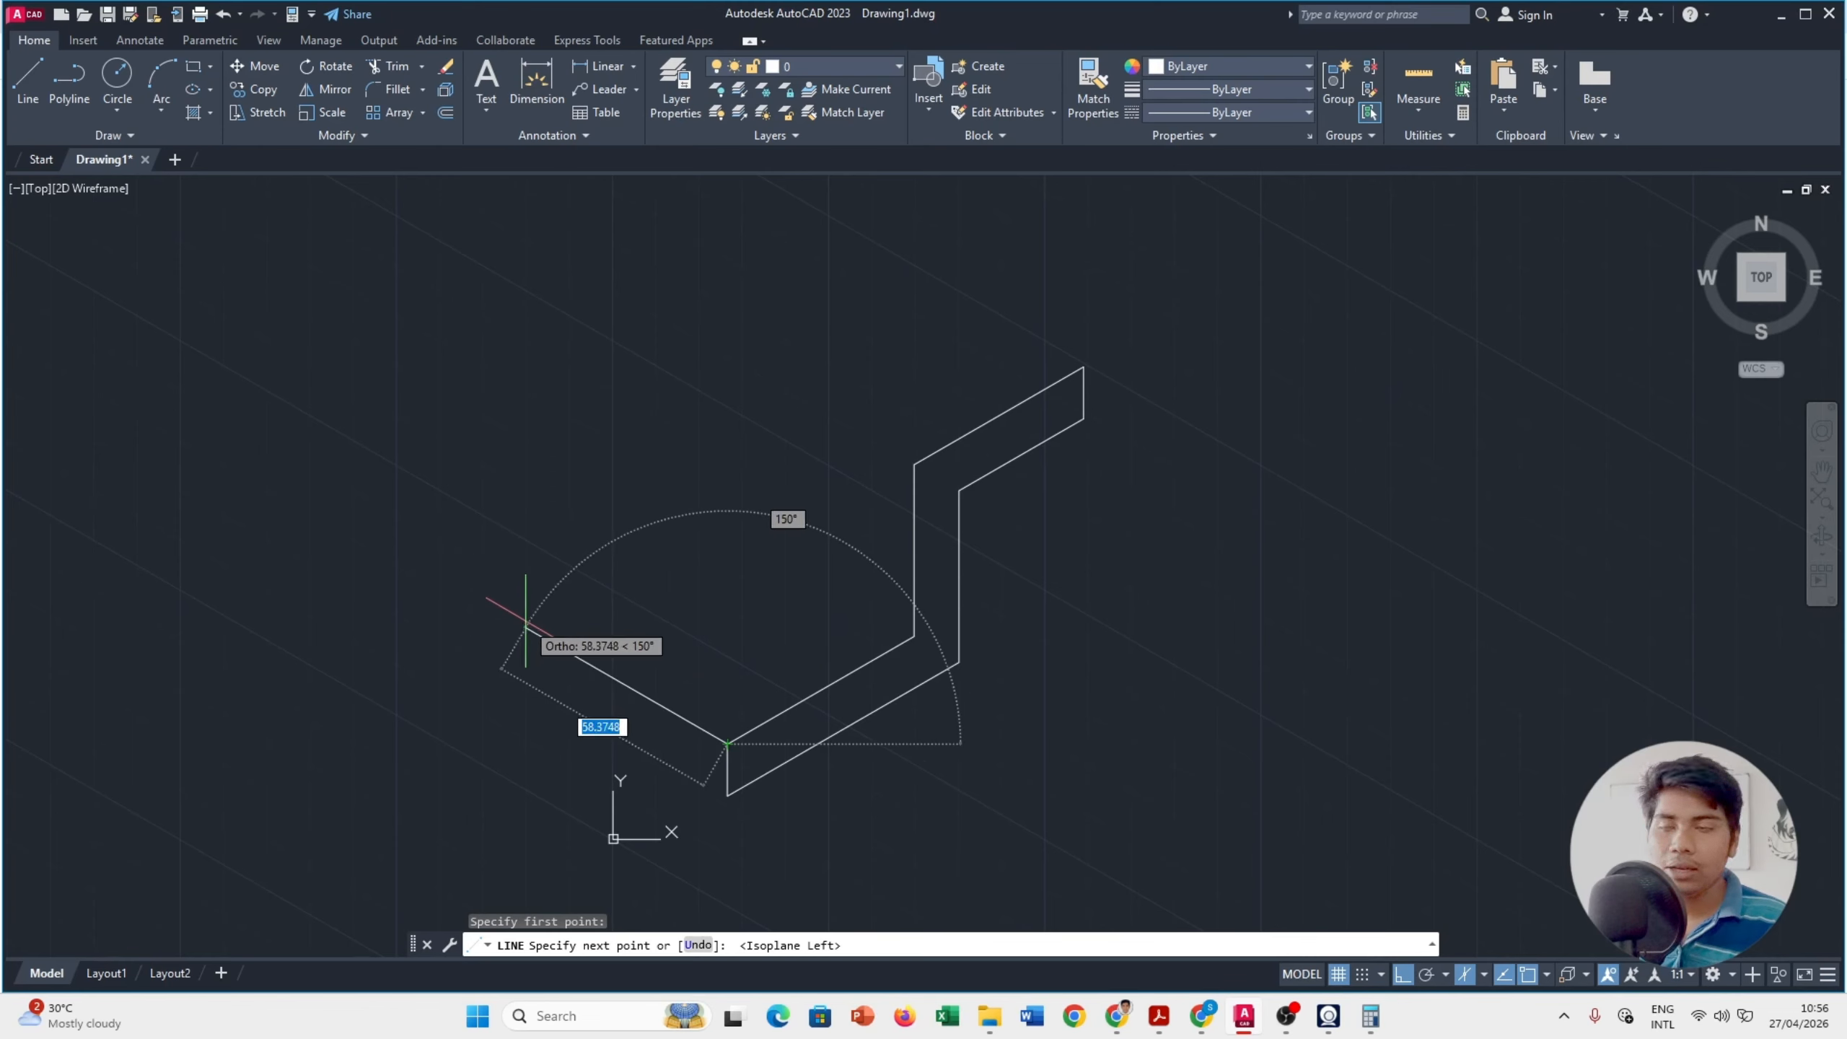
{"action": "key", "text": "alt+Tab"}
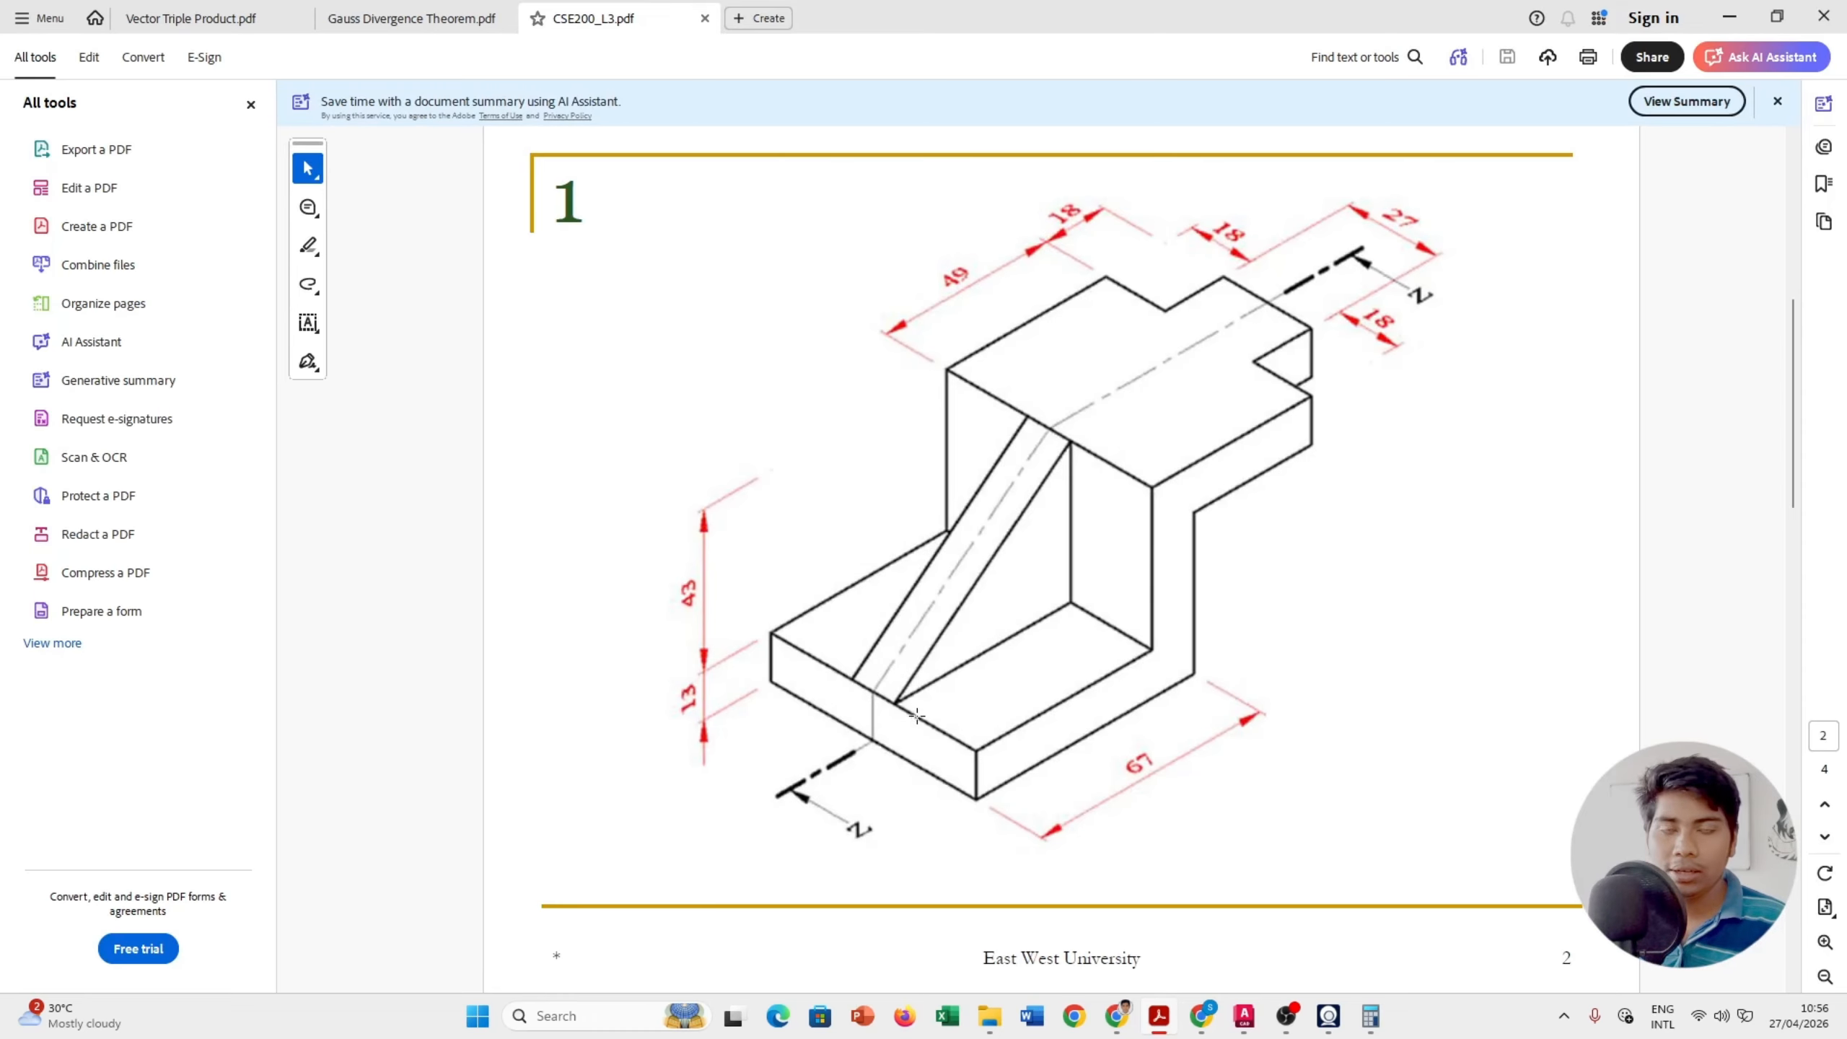
{"action": "key", "text": "alt+Tab"}
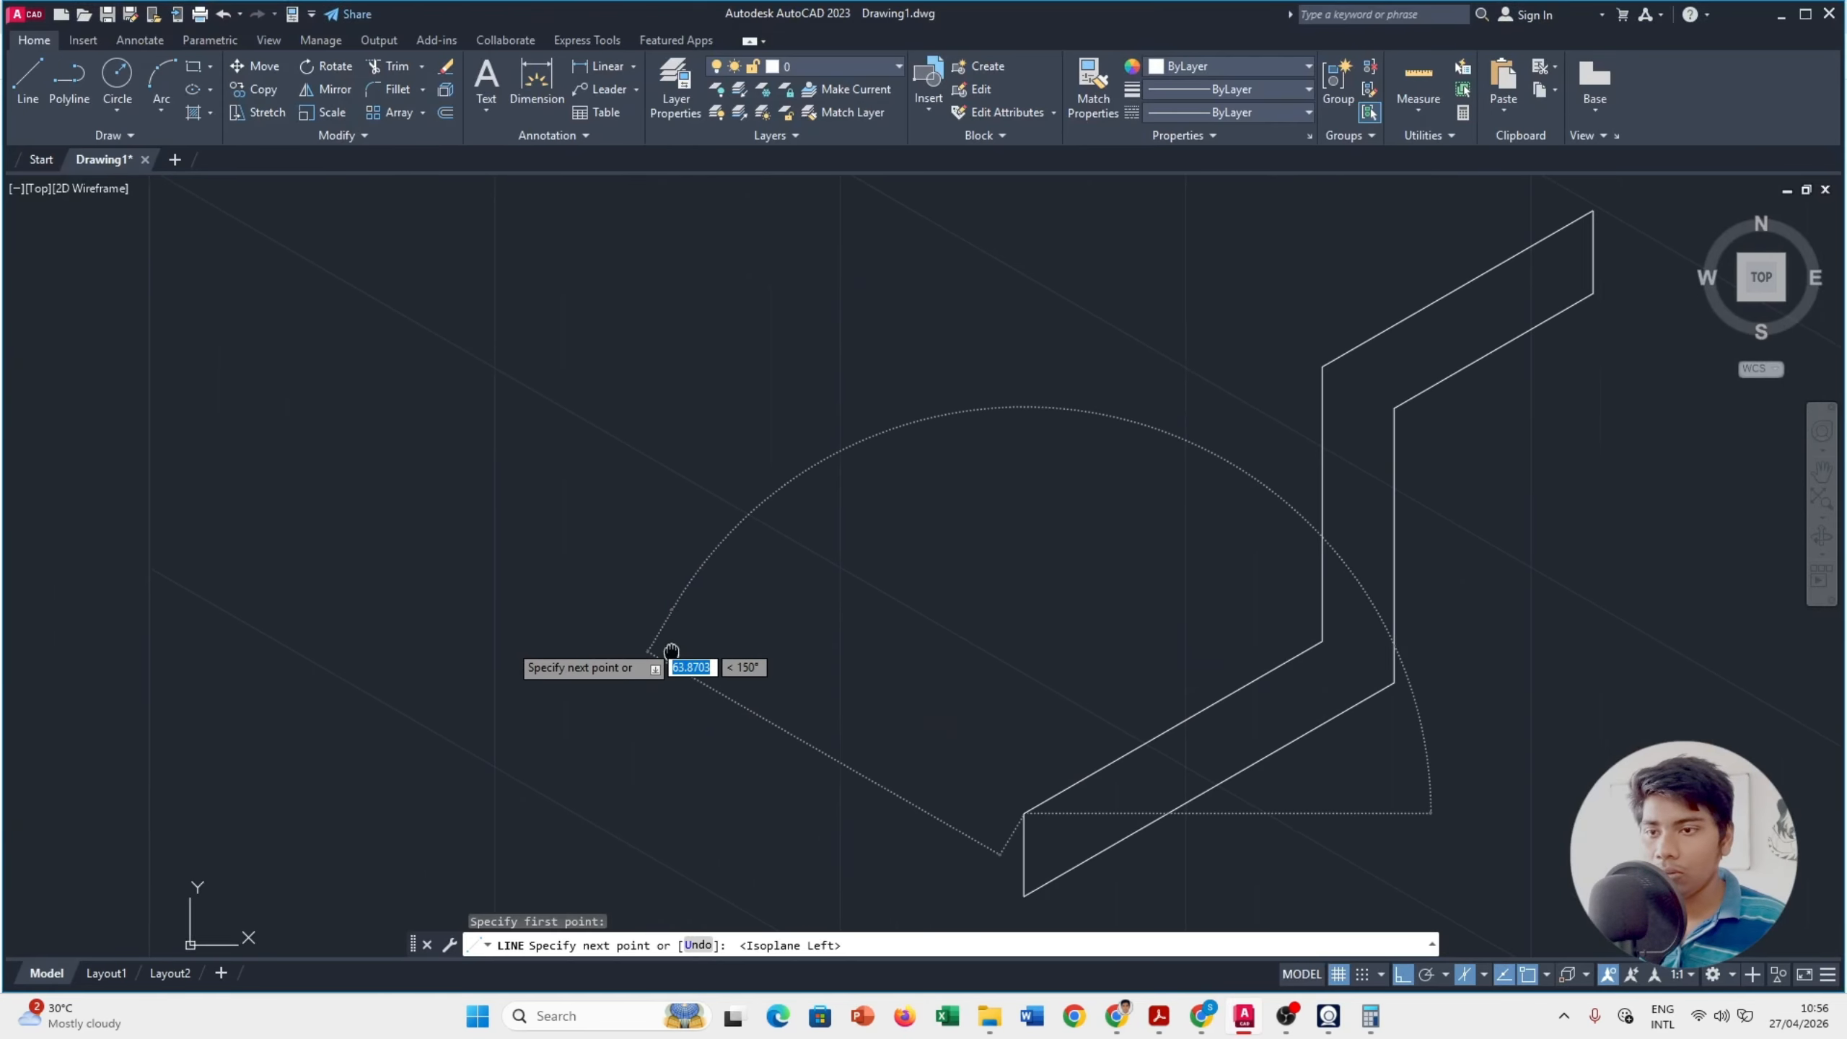
{"action": "scroll", "coordinate": [727, 727], "scroll_direction": "down", "scroll_amount": 1}
{"action": "scroll", "coordinate": [654, 698], "scroll_direction": "up", "scroll_amount": 2}
Step: Switch to the reference PDF and calculate 27 + 18 + 18 in Calculator to get the bracket's width
{"action": "key", "text": "alt+Tab"}
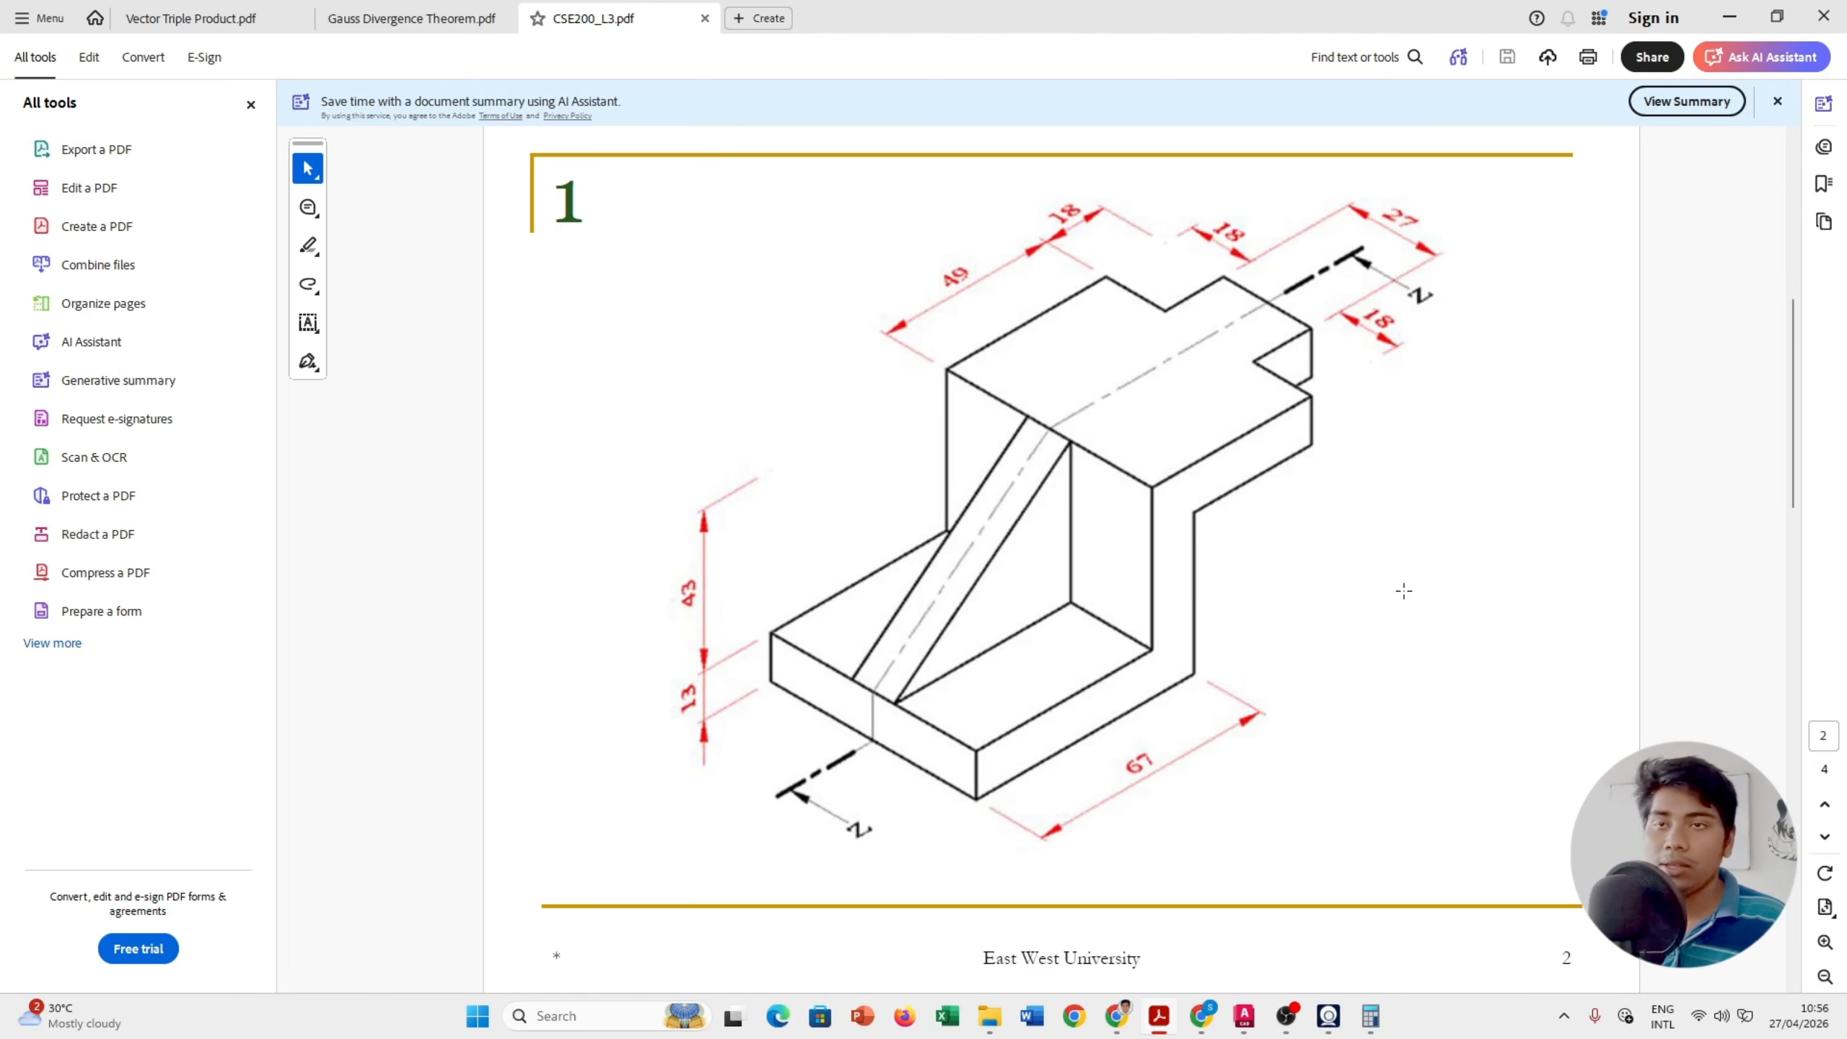
{"action": "left_click", "coordinate": [1371, 1016]}
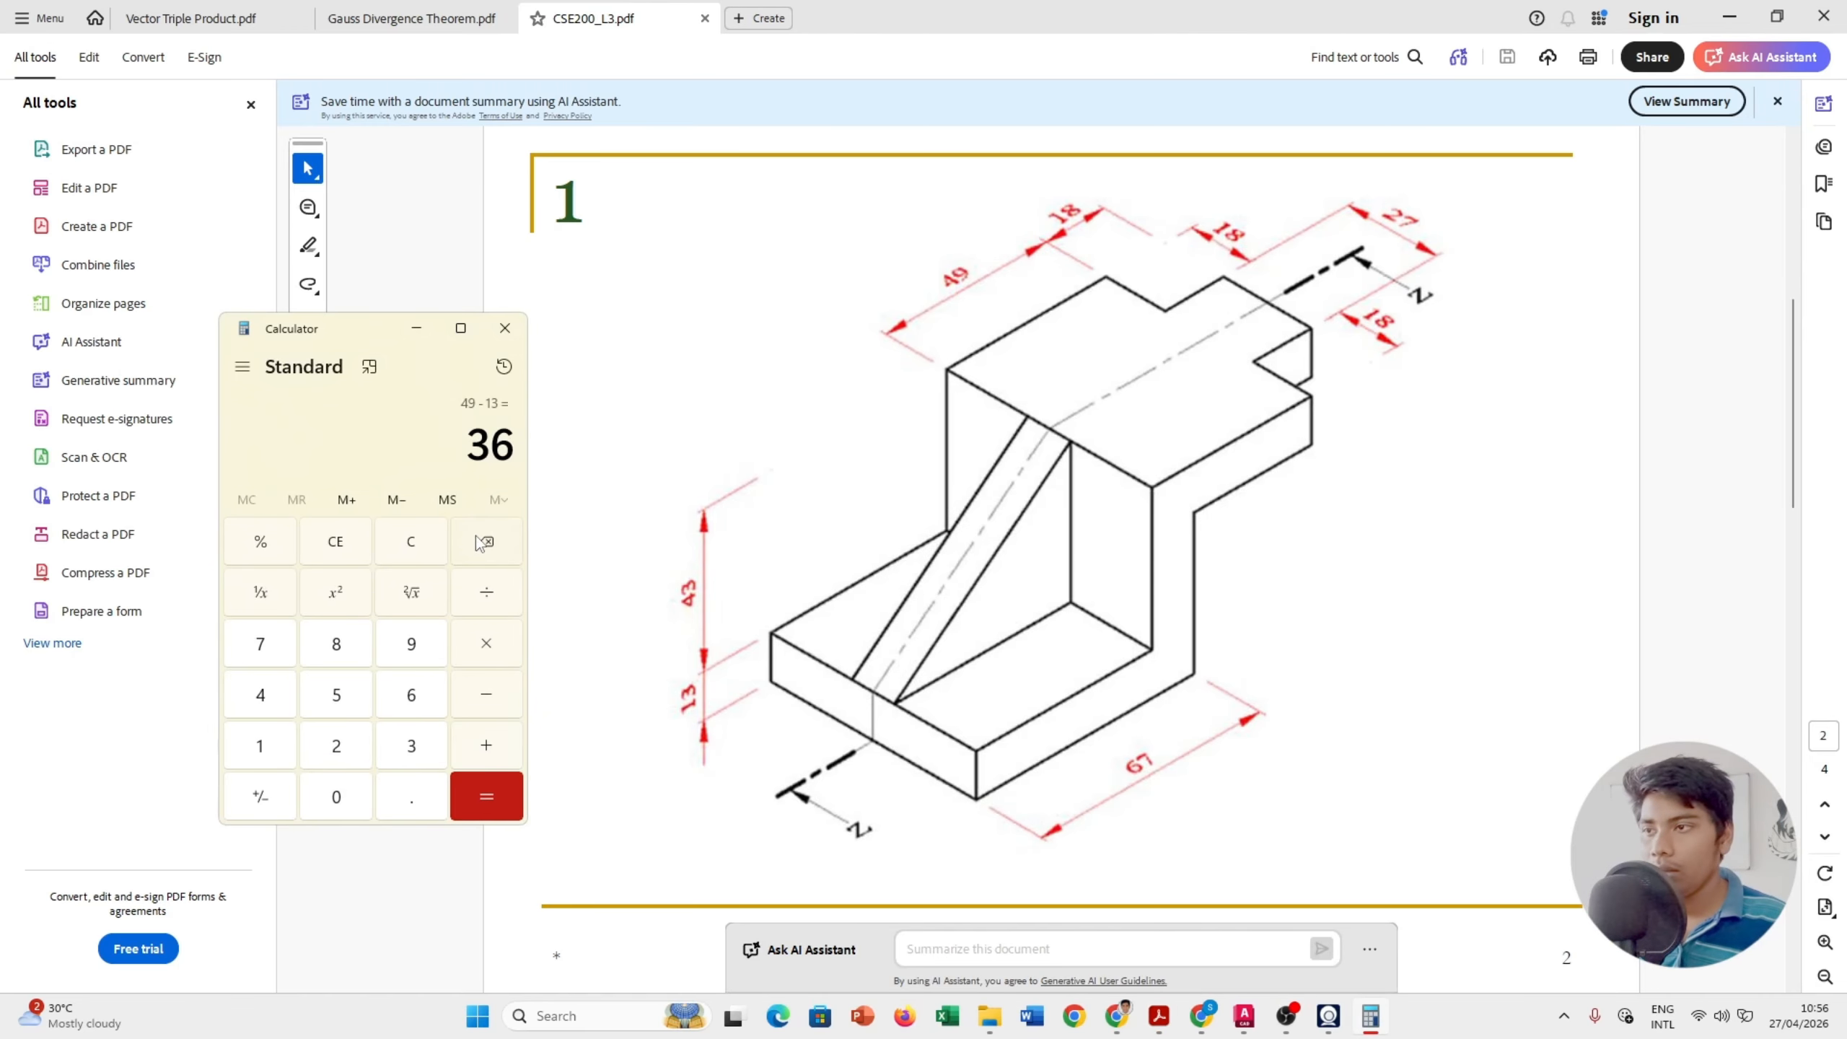
{"action": "type", "text": "27"}
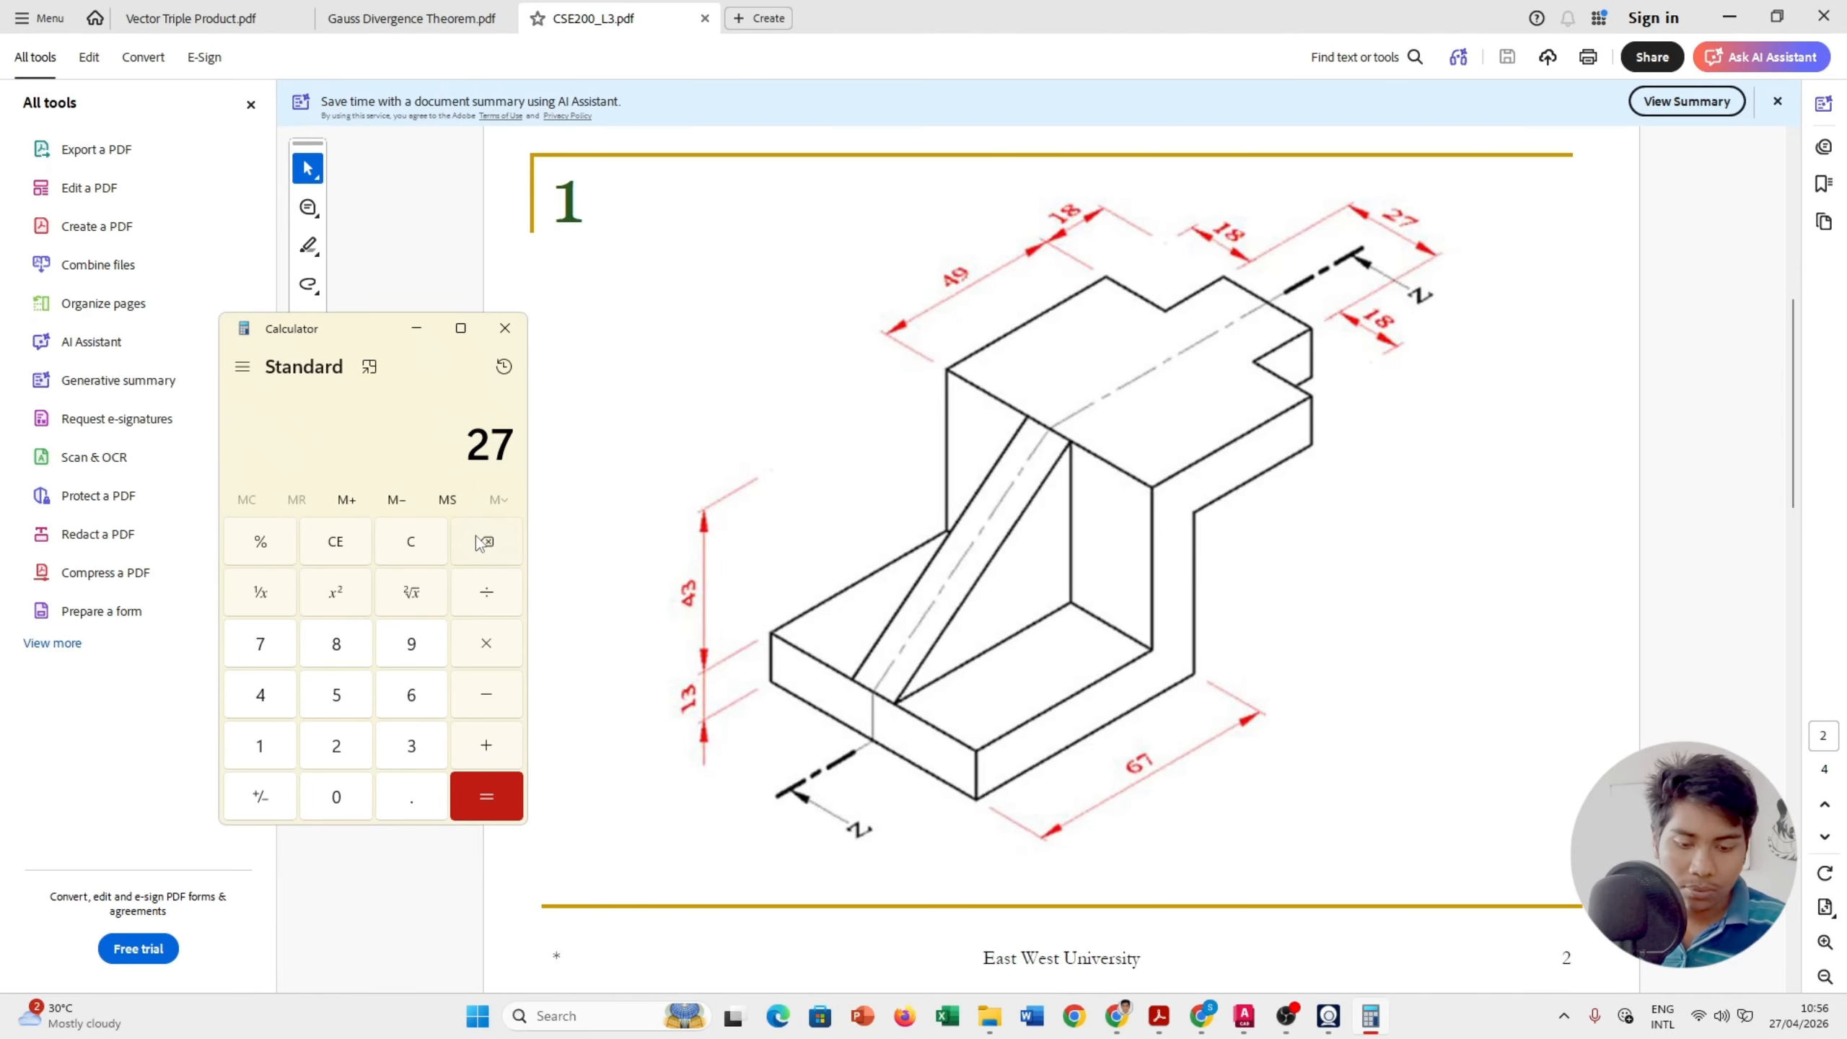
{"action": "type", "text": "18+18"}
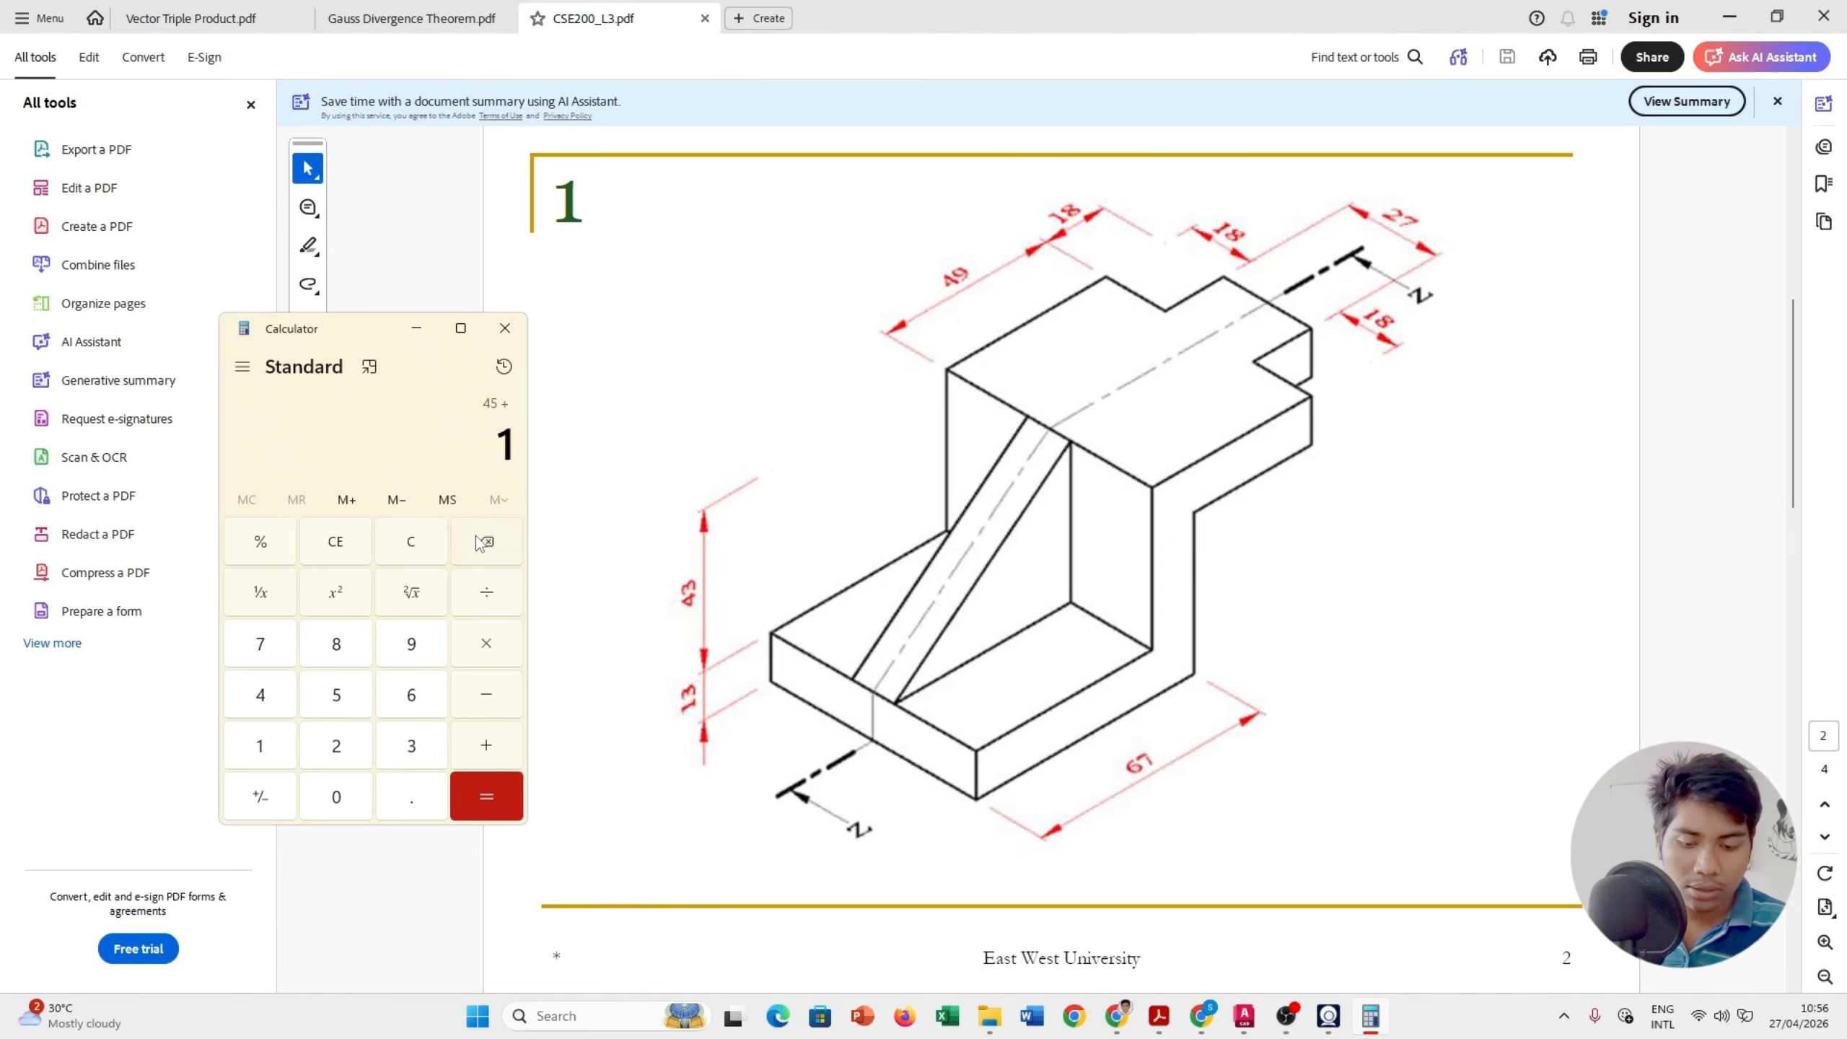
{"action": "key", "text": "Return"}
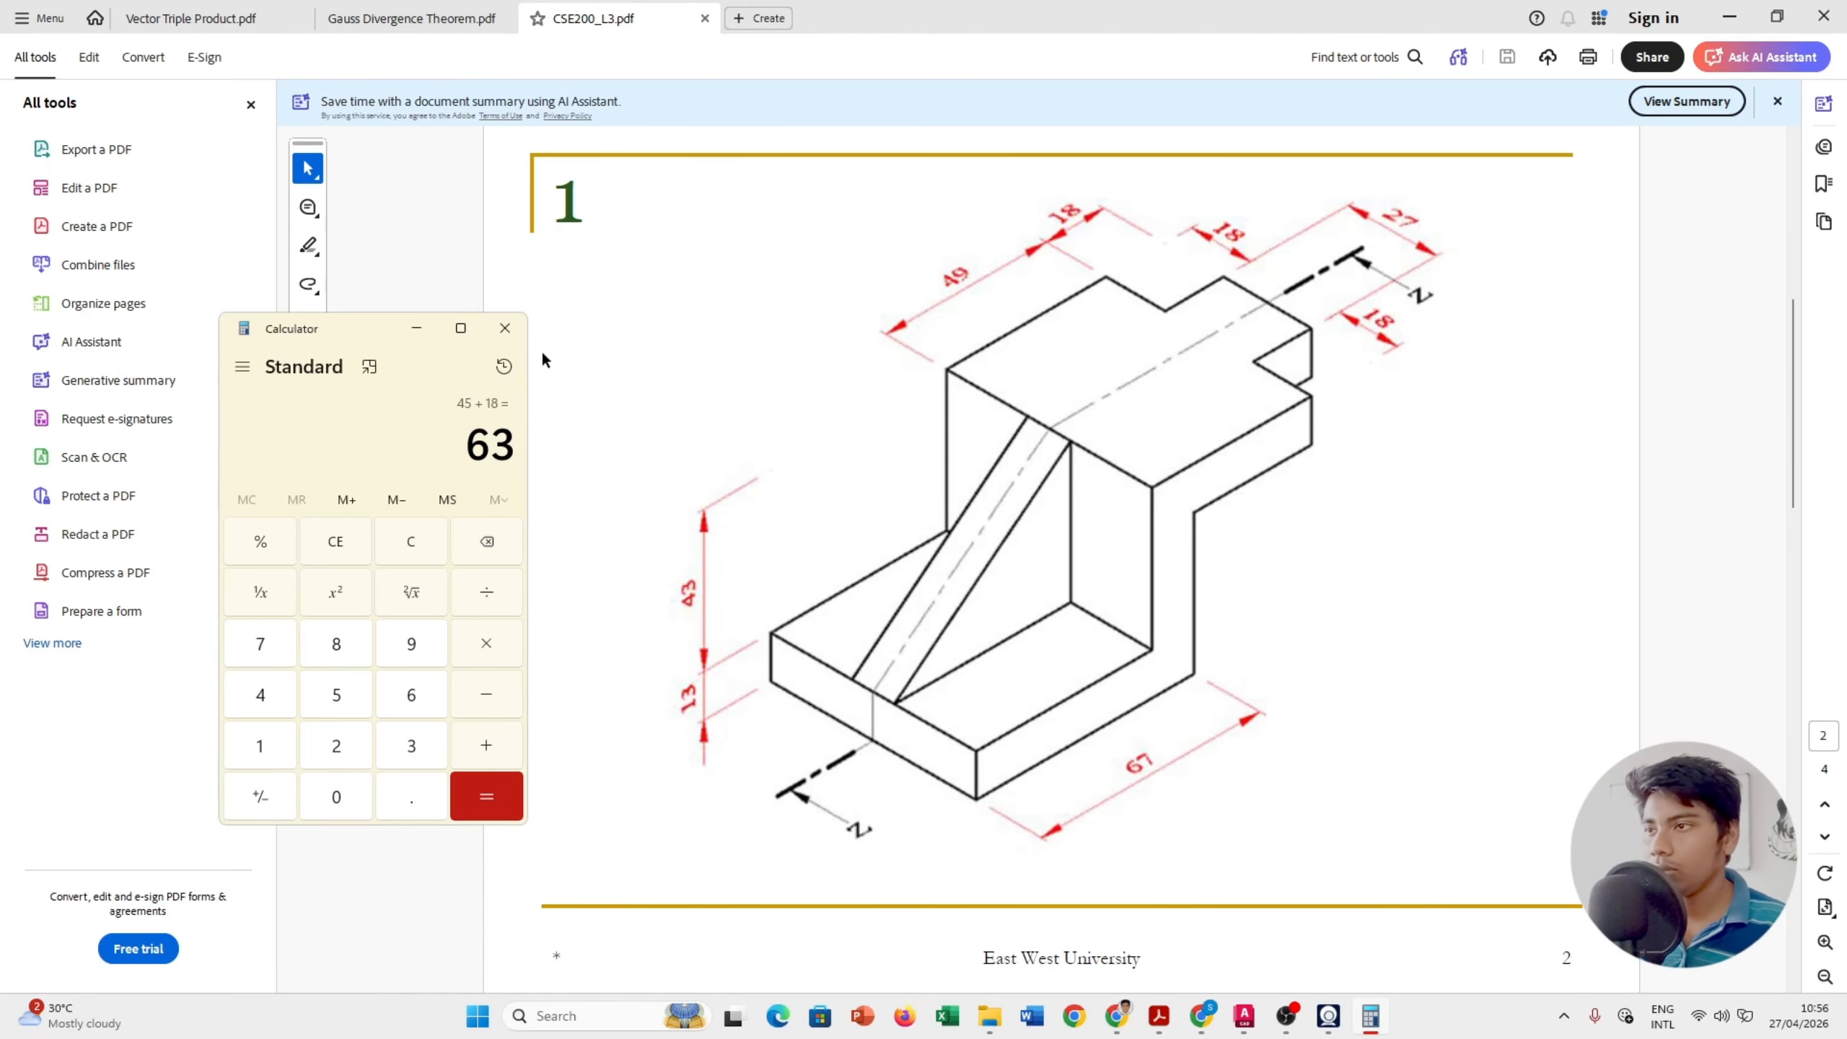
{"action": "left_click", "coordinate": [506, 330]}
Step: Switch back to AutoCAD and draw the base's upper front edge as a 63-unit line at 150°
{"action": "key", "text": "alt+Tab"}
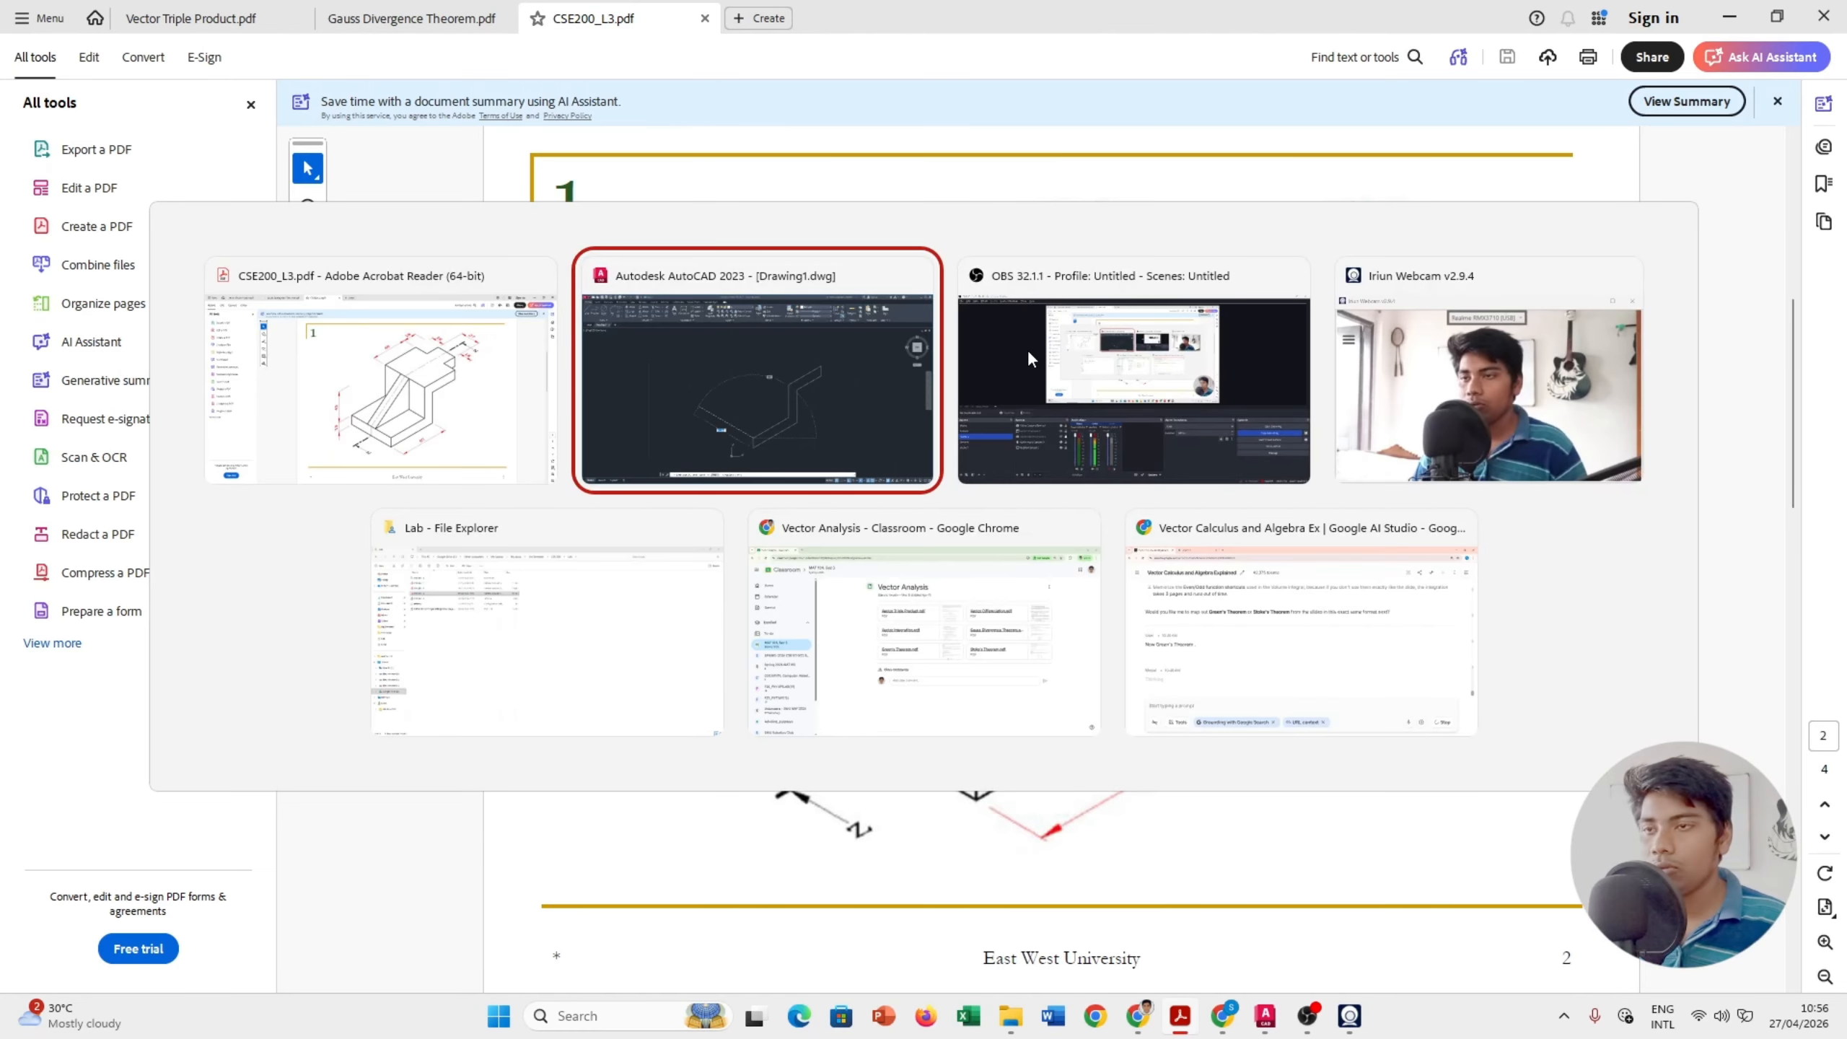
{"action": "key", "text": "alt+Tab"}
{"action": "key", "text": "alt+Tab"}
{"action": "key", "text": "alt+Tab"}
{"action": "key", "text": "alt+Tab"}
{"action": "key", "text": "alt+Tab"}
{"action": "key", "text": "alt+Tab"}
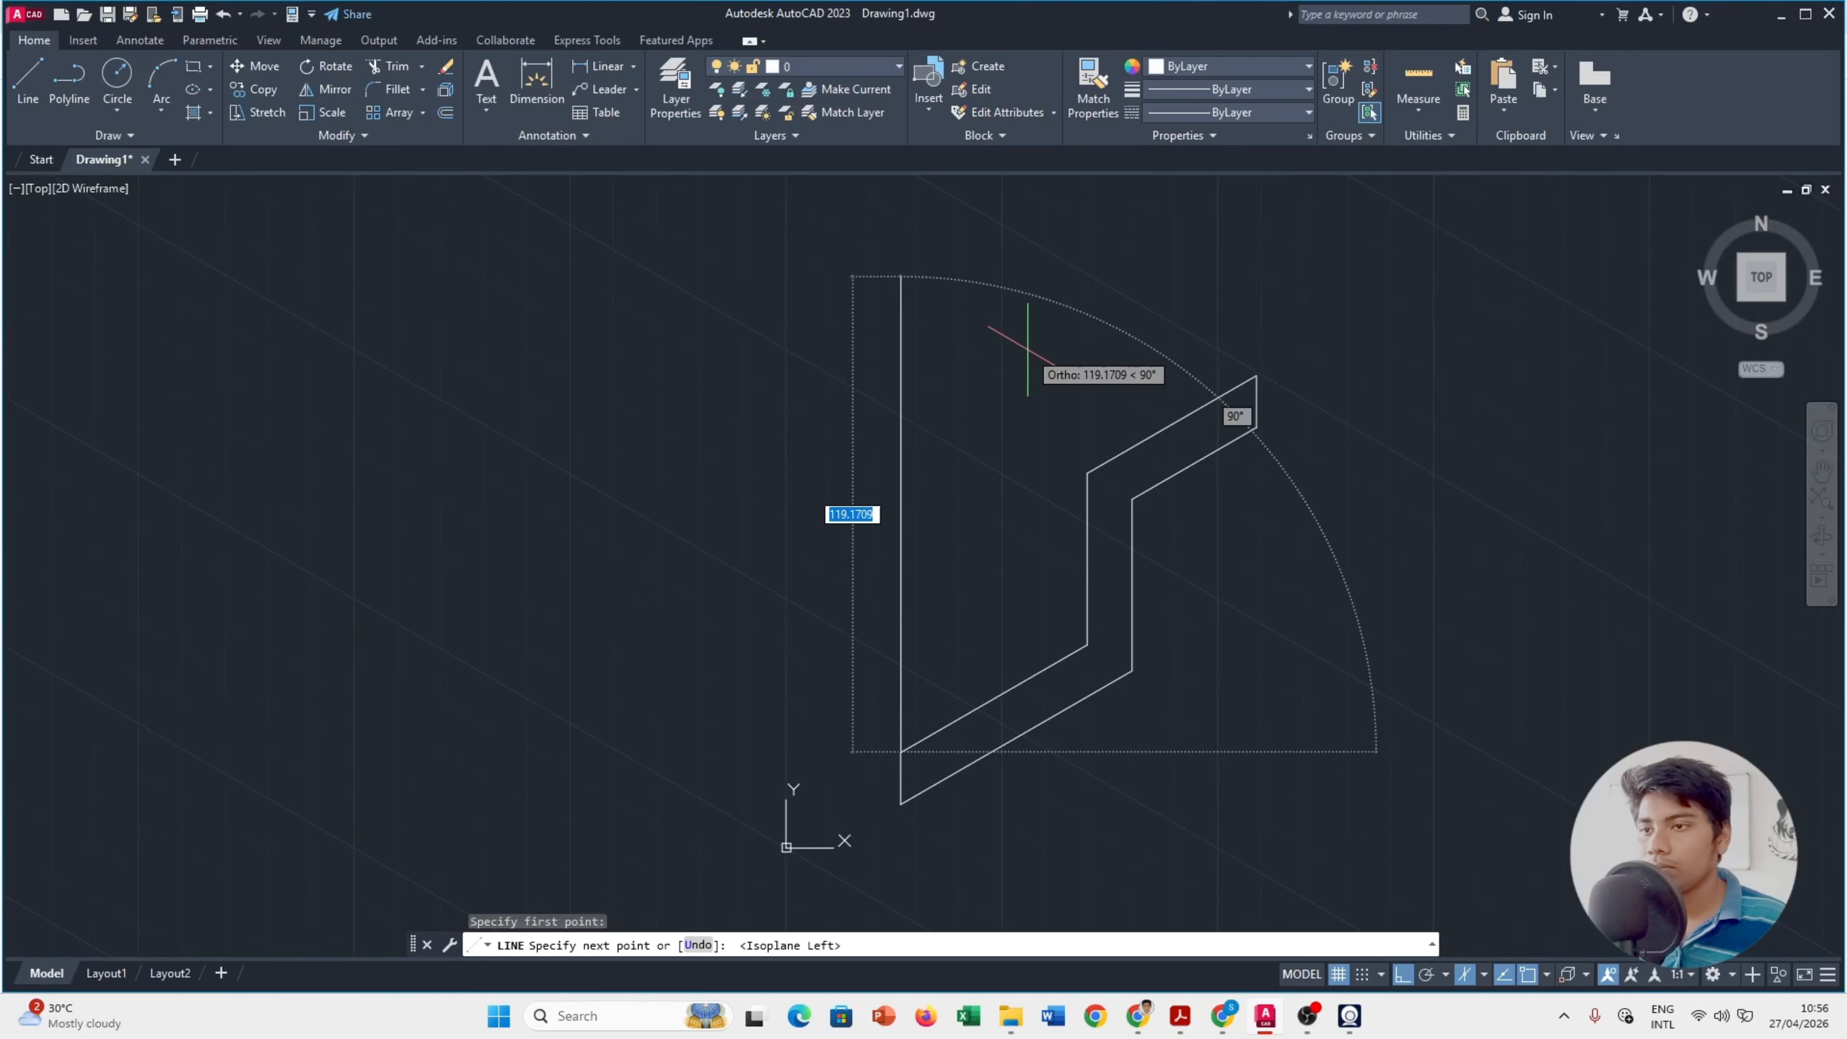
{"action": "type", "text": "63"}
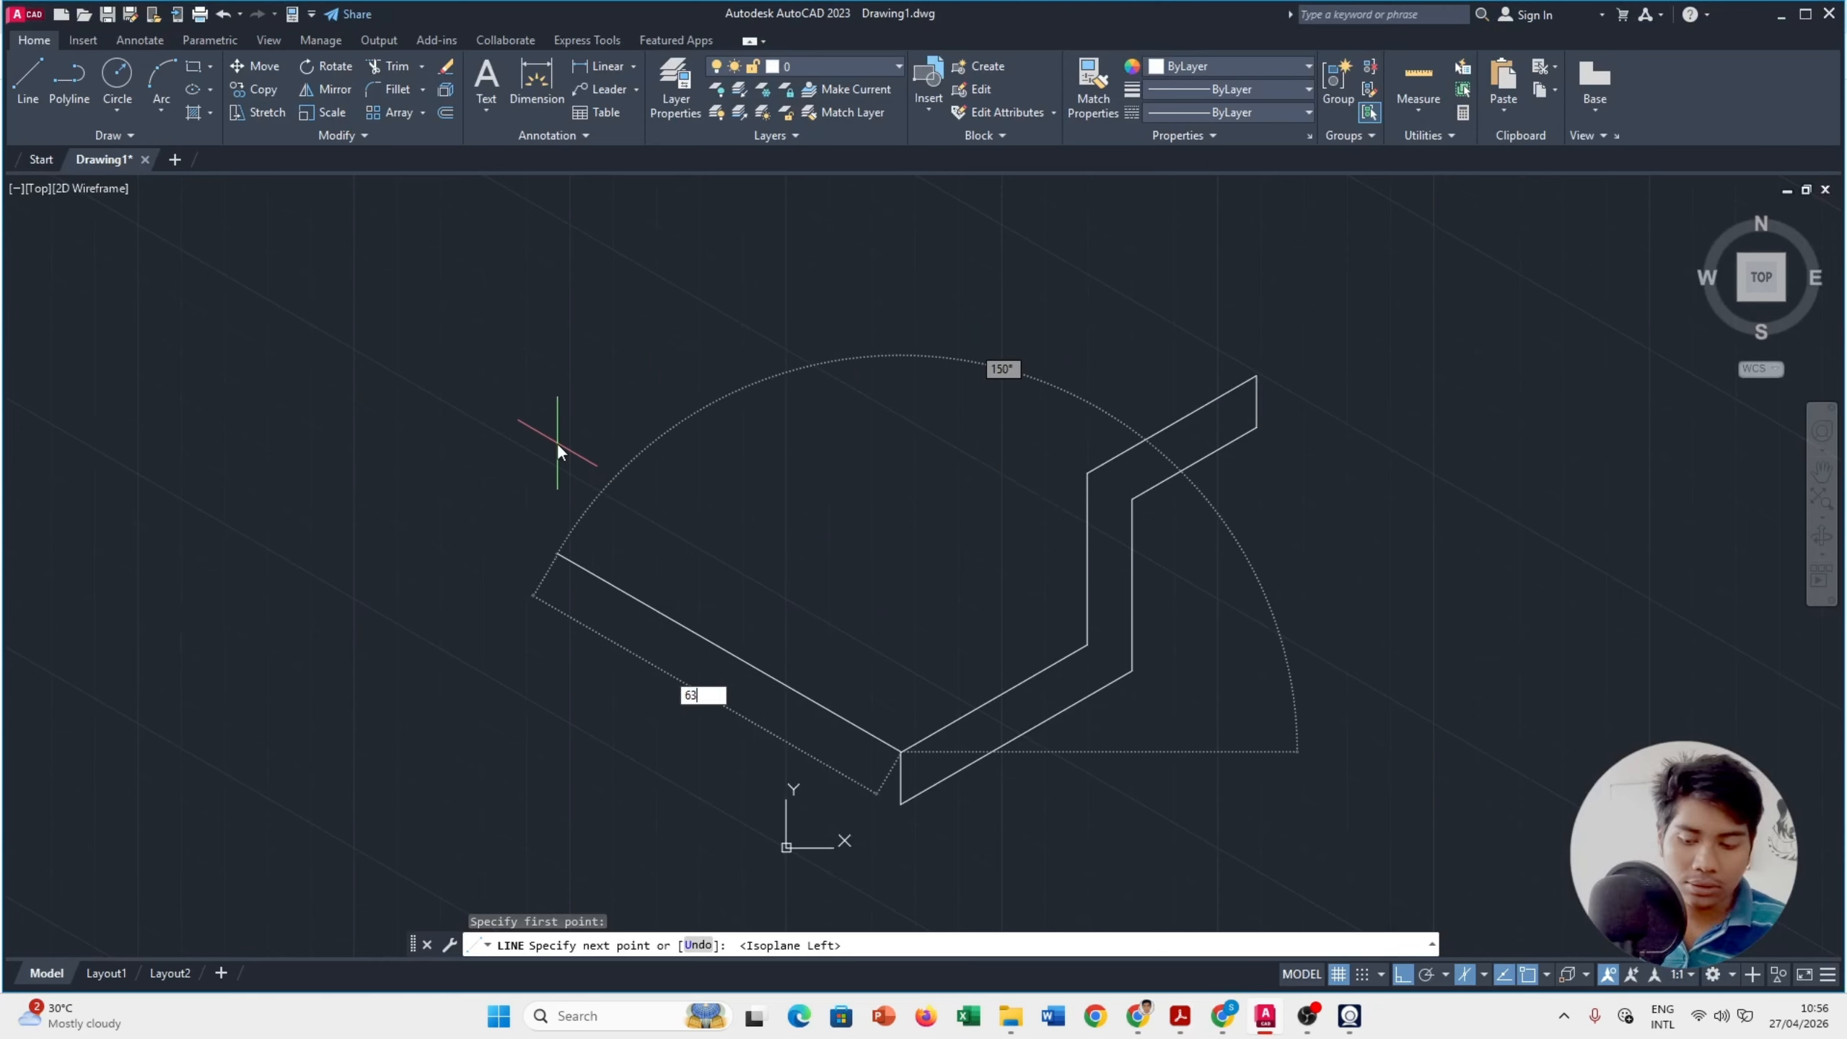
{"action": "key", "text": "Return"}
Step: Draw a 13-unit line straight down from the 63-unit edge's far end and close the front face to the profile's lowest corner
{"action": "key", "text": "alt+Tab"}
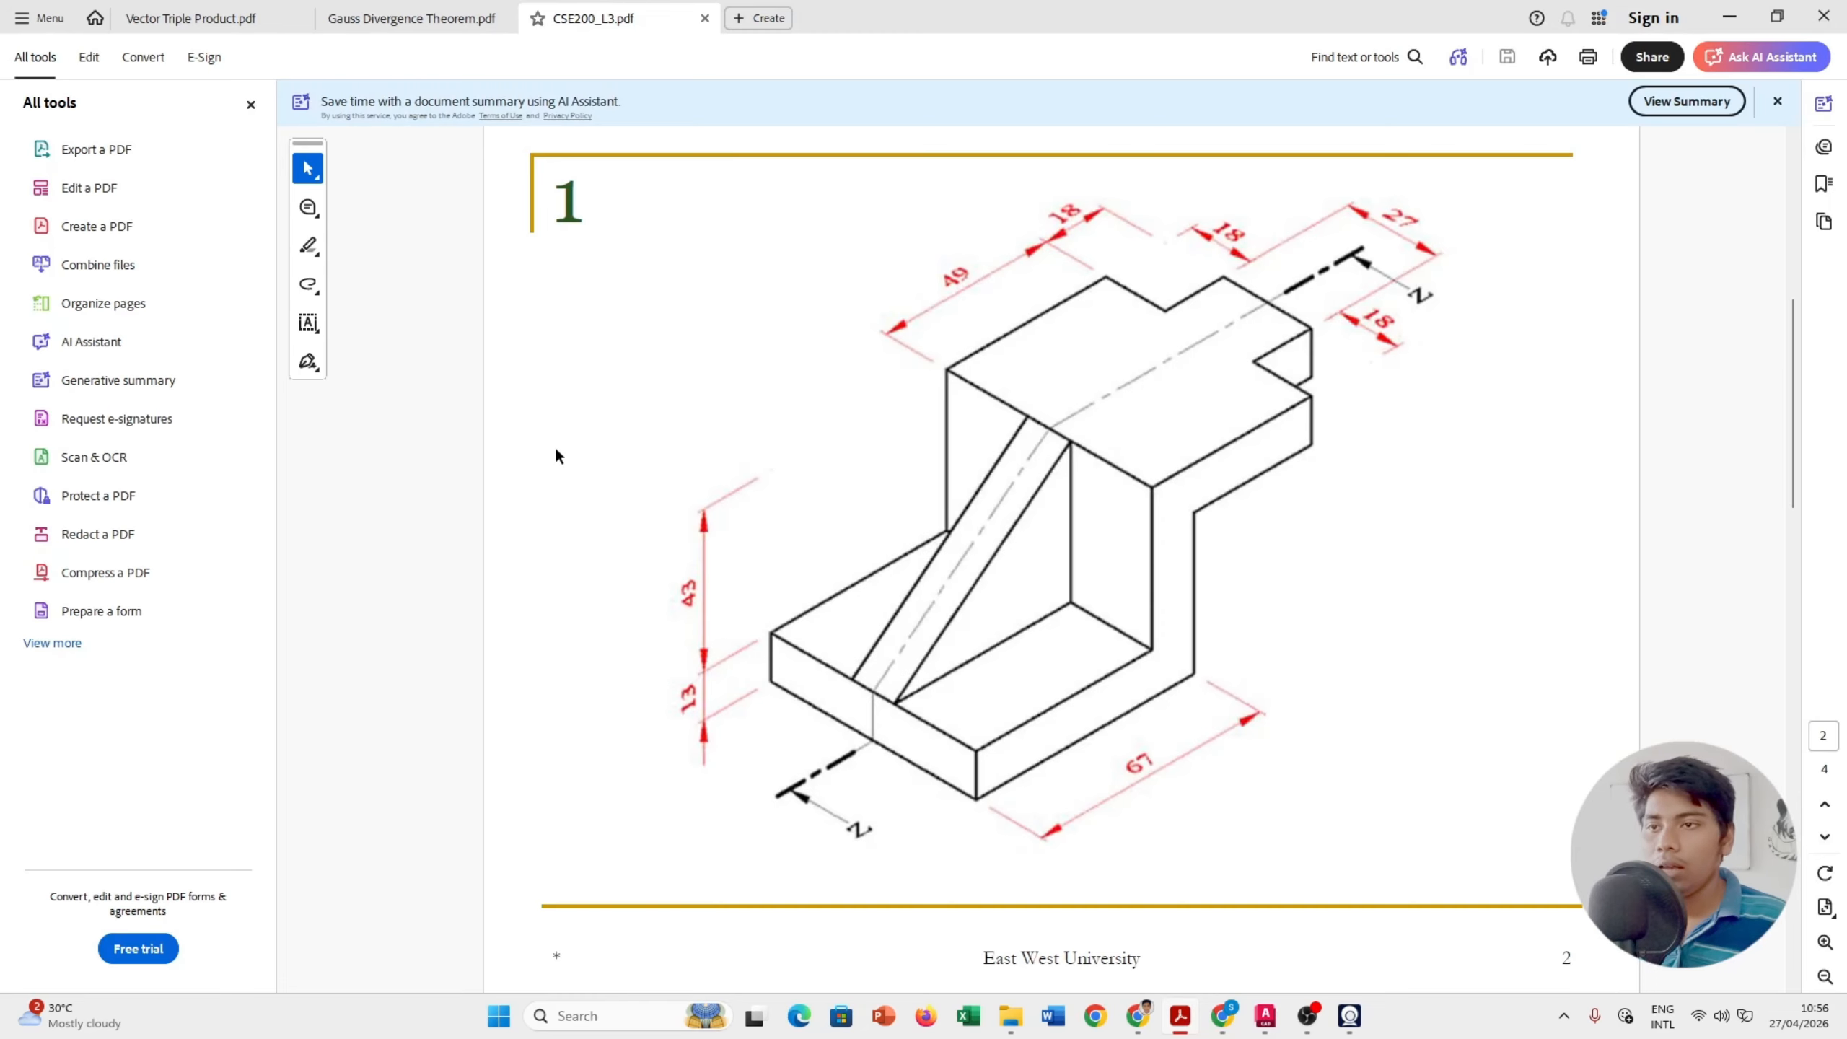
{"action": "key", "text": "alt+Tab"}
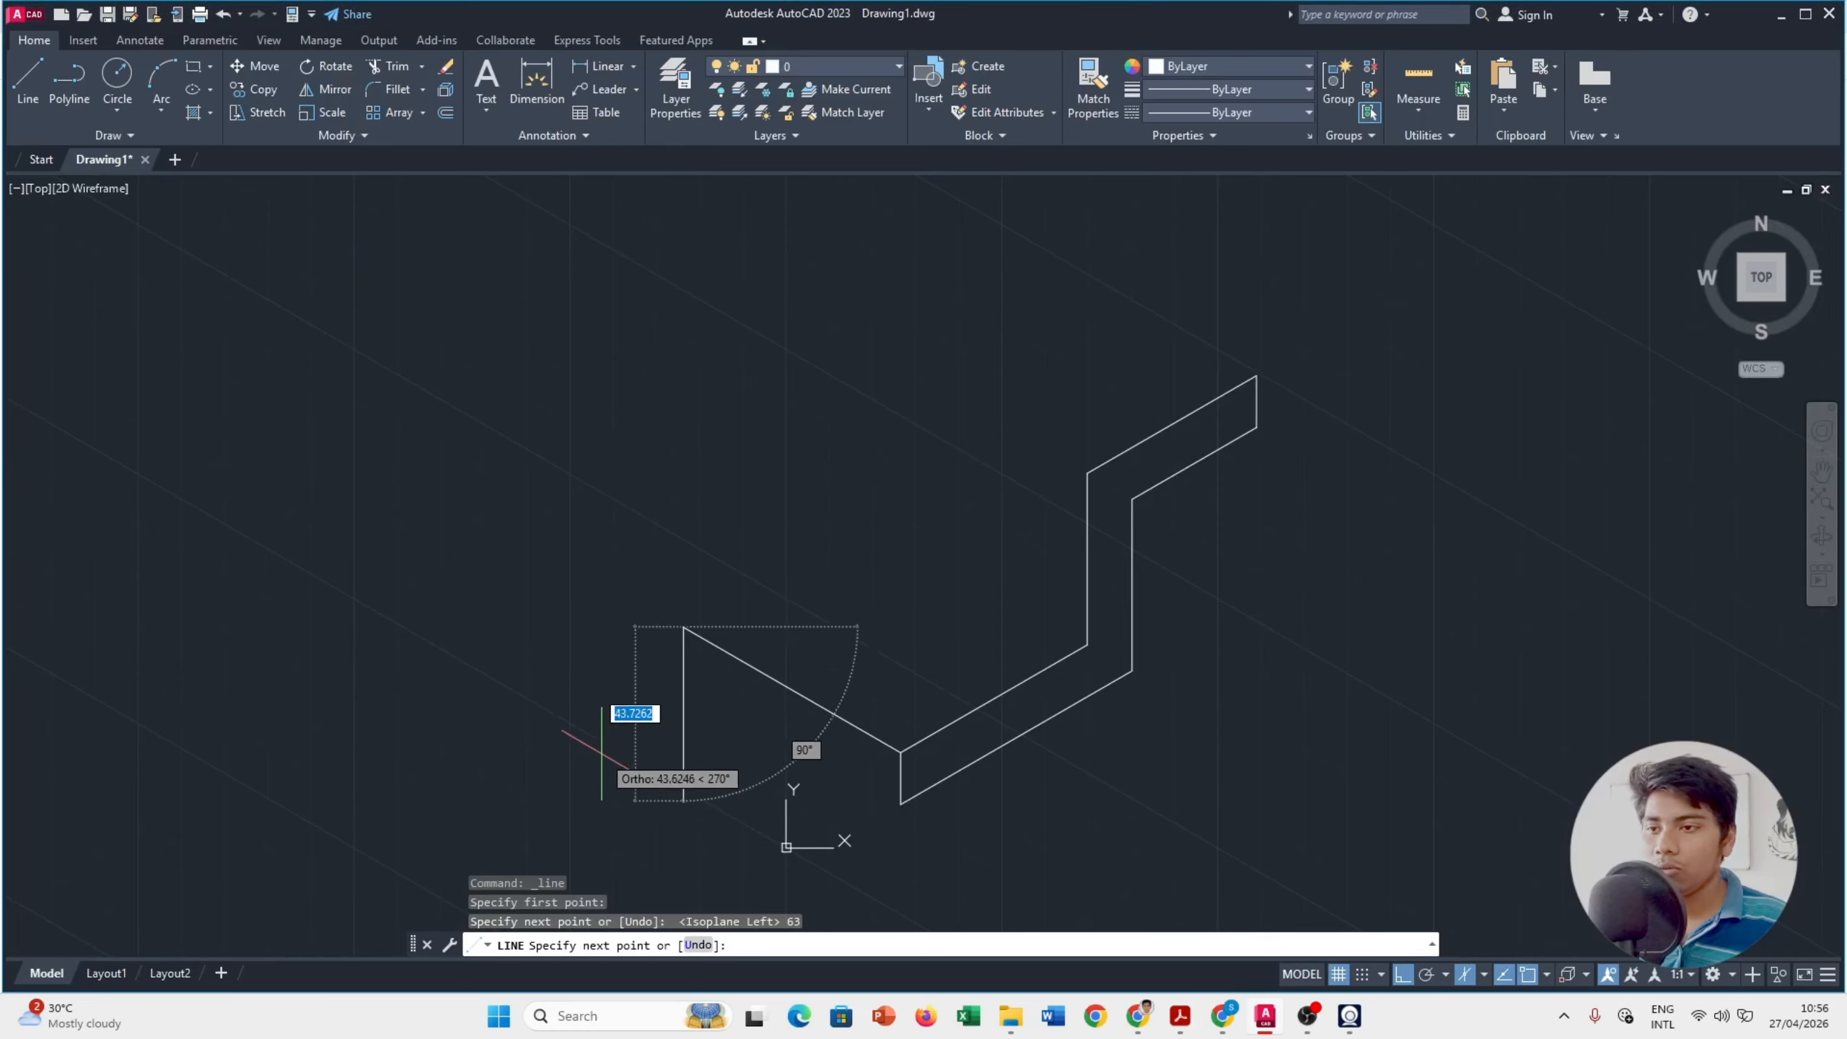
{"action": "type", "text": "13"}
{"action": "key", "text": "Return"}
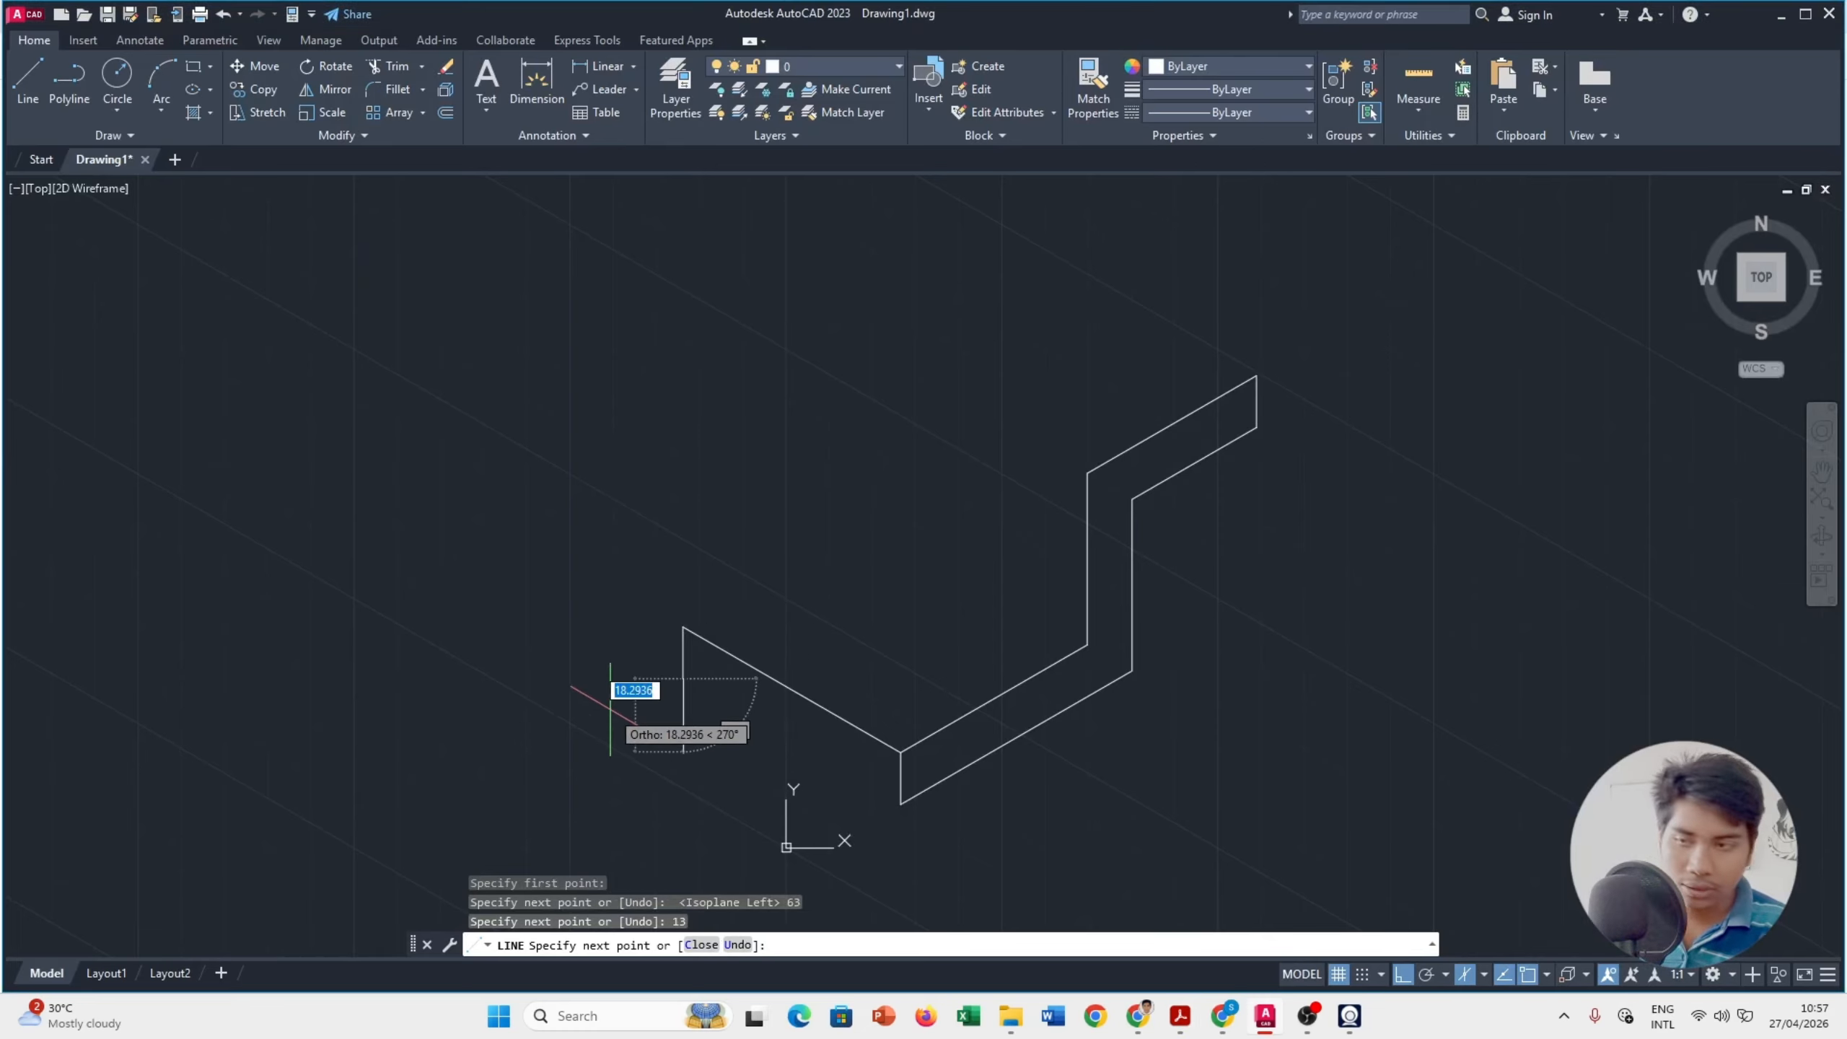
{"action": "key", "text": "Escape"}
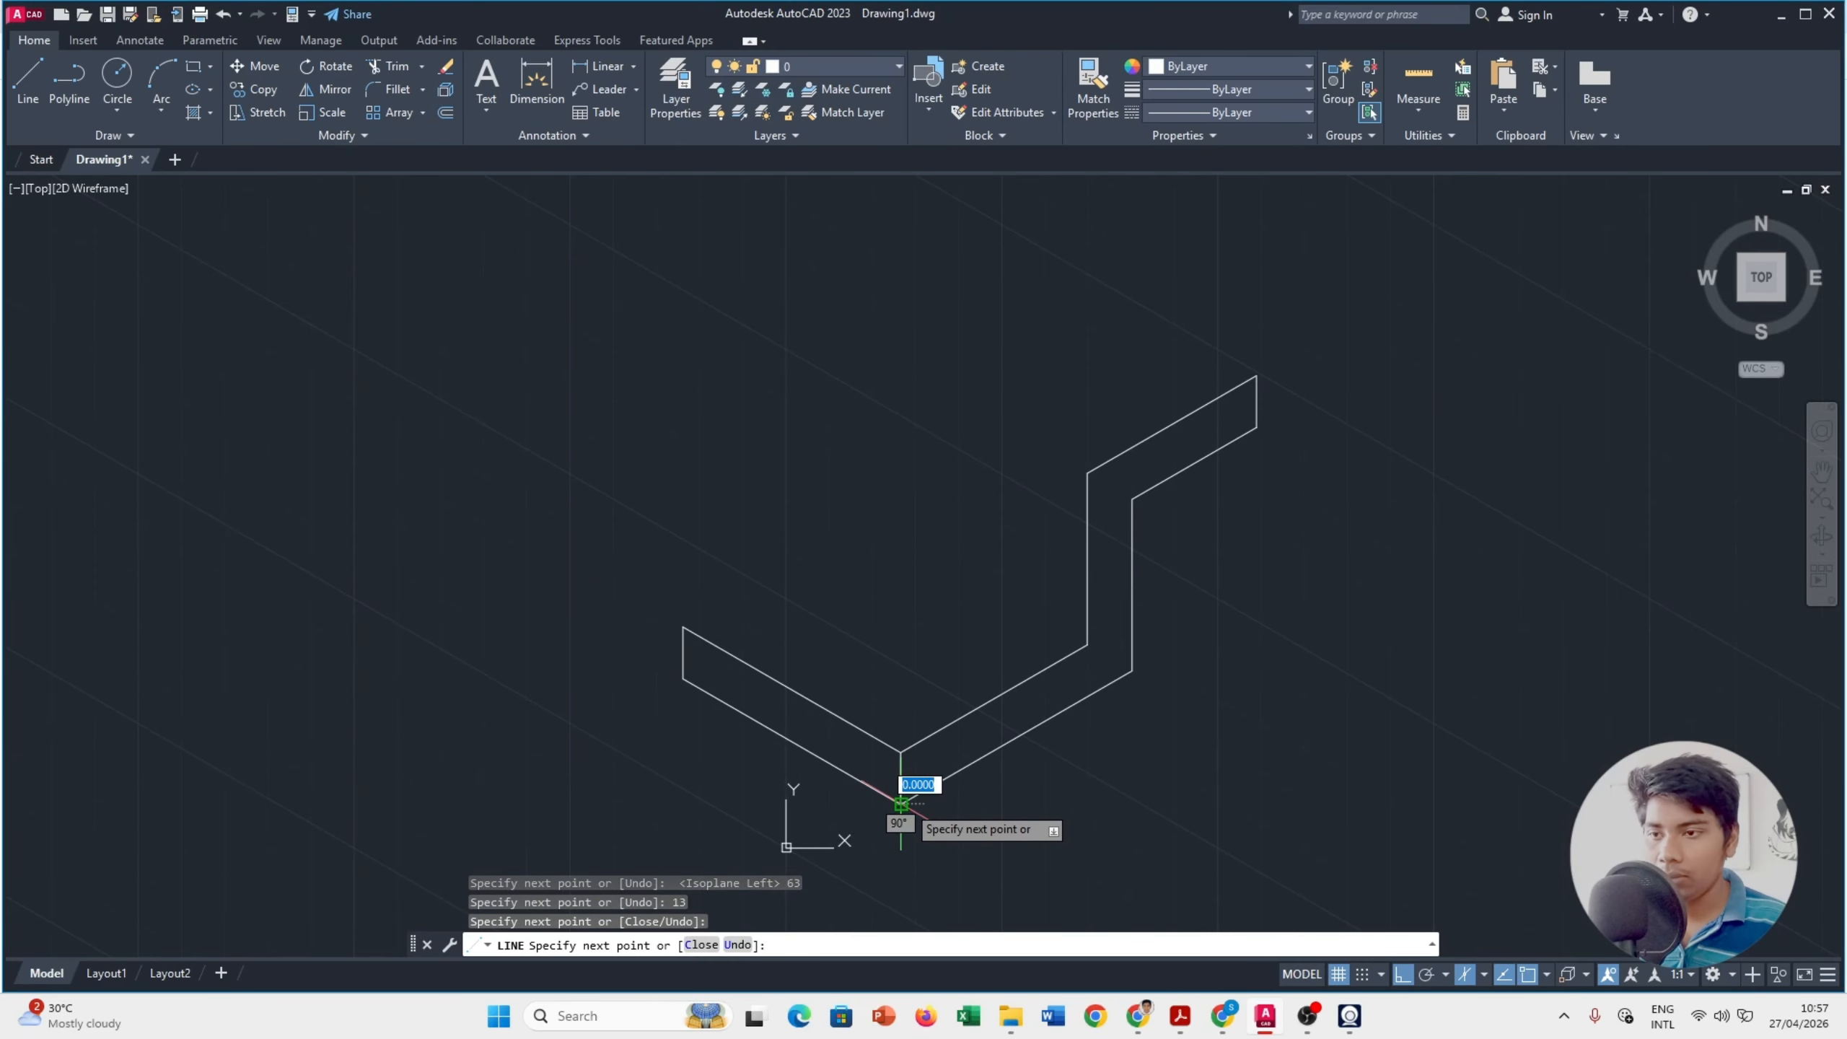
Step: On the top isoplane, draw a 54-unit line at 30° from the 63-unit edge's far end and close the base's top face to the vertical's foot
{"action": "key", "text": "alt+Tab"}
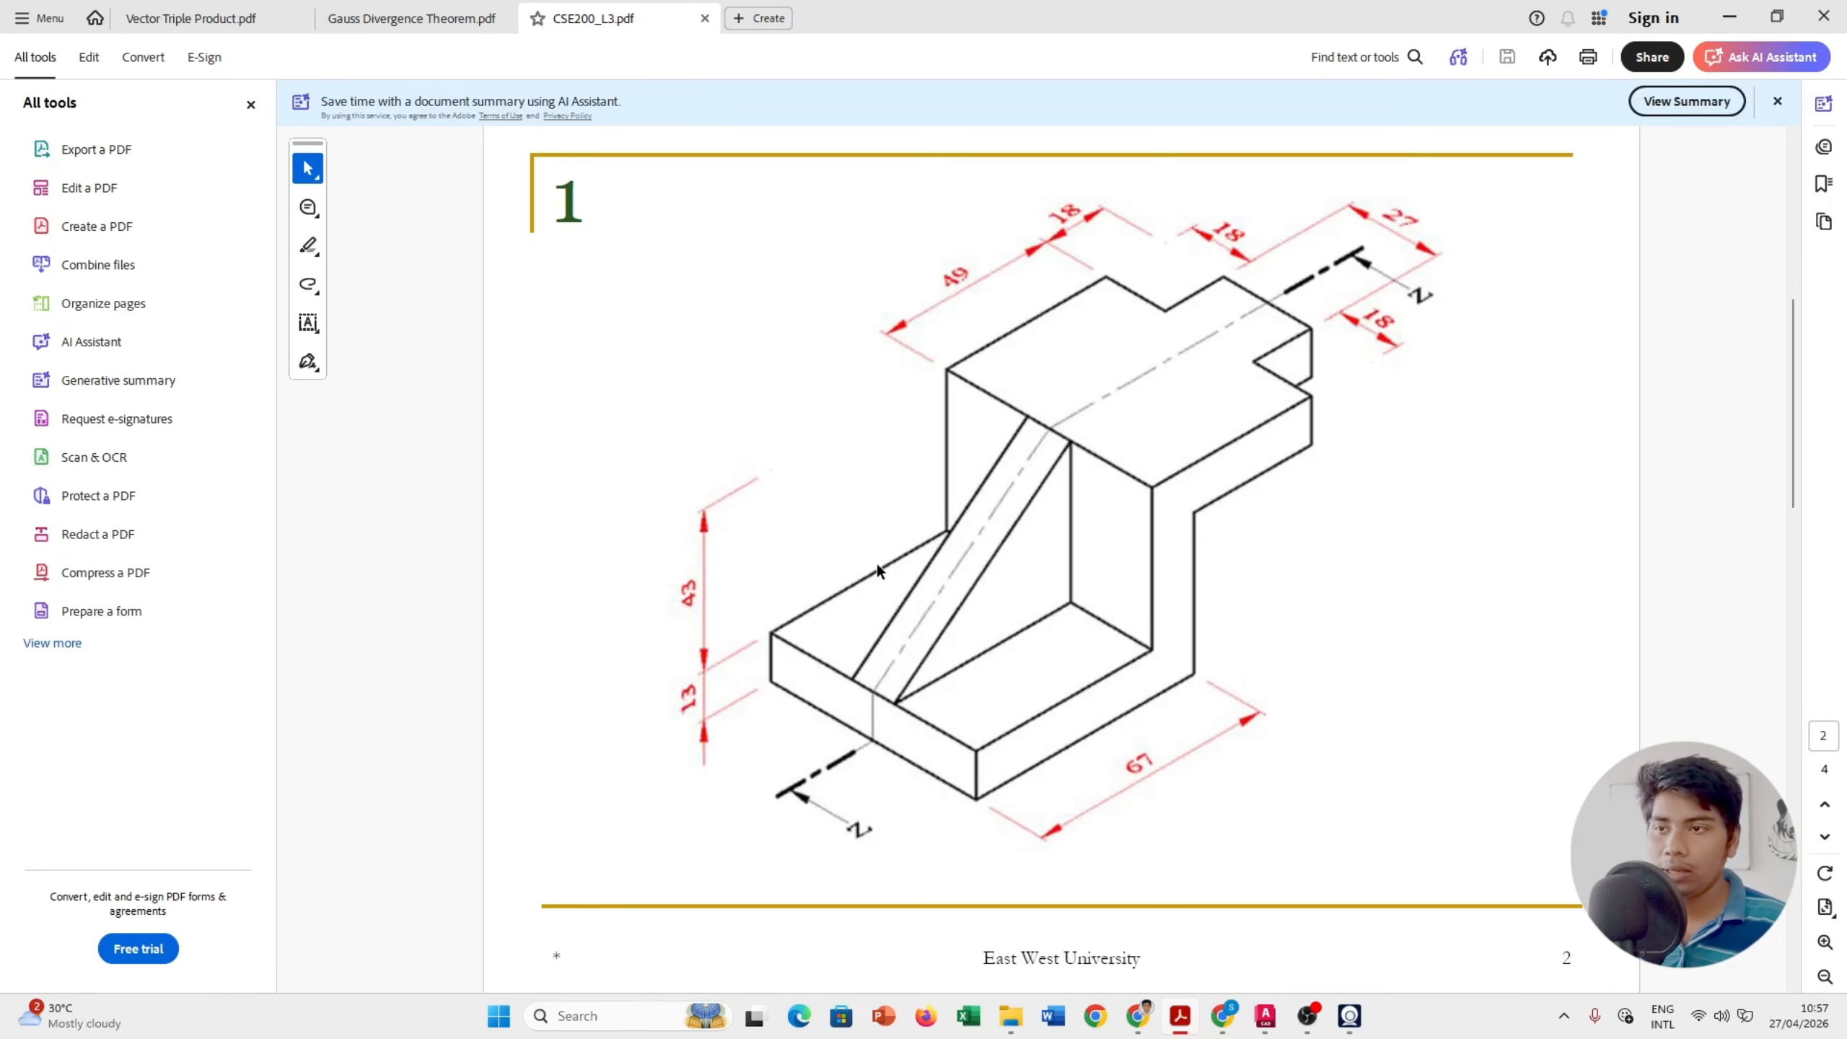
{"action": "key", "text": "alt+Tab"}
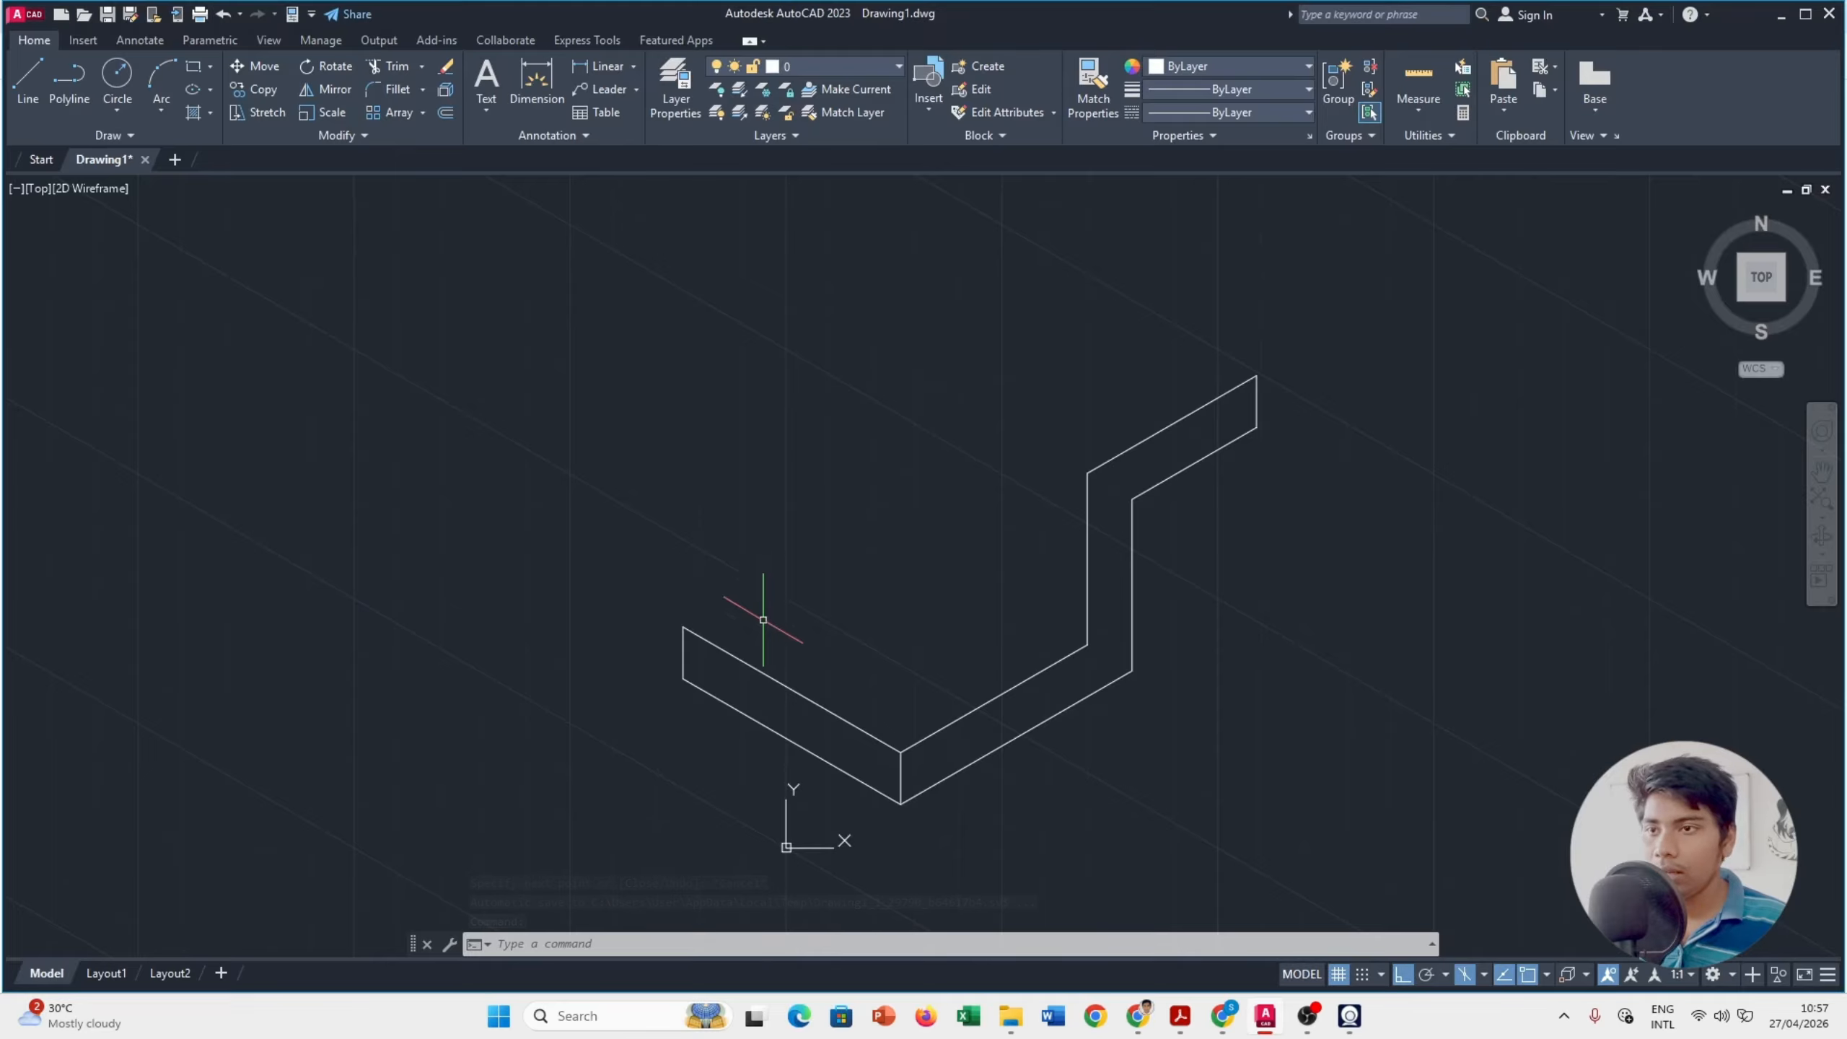
{"action": "left_click", "coordinate": [26, 84]}
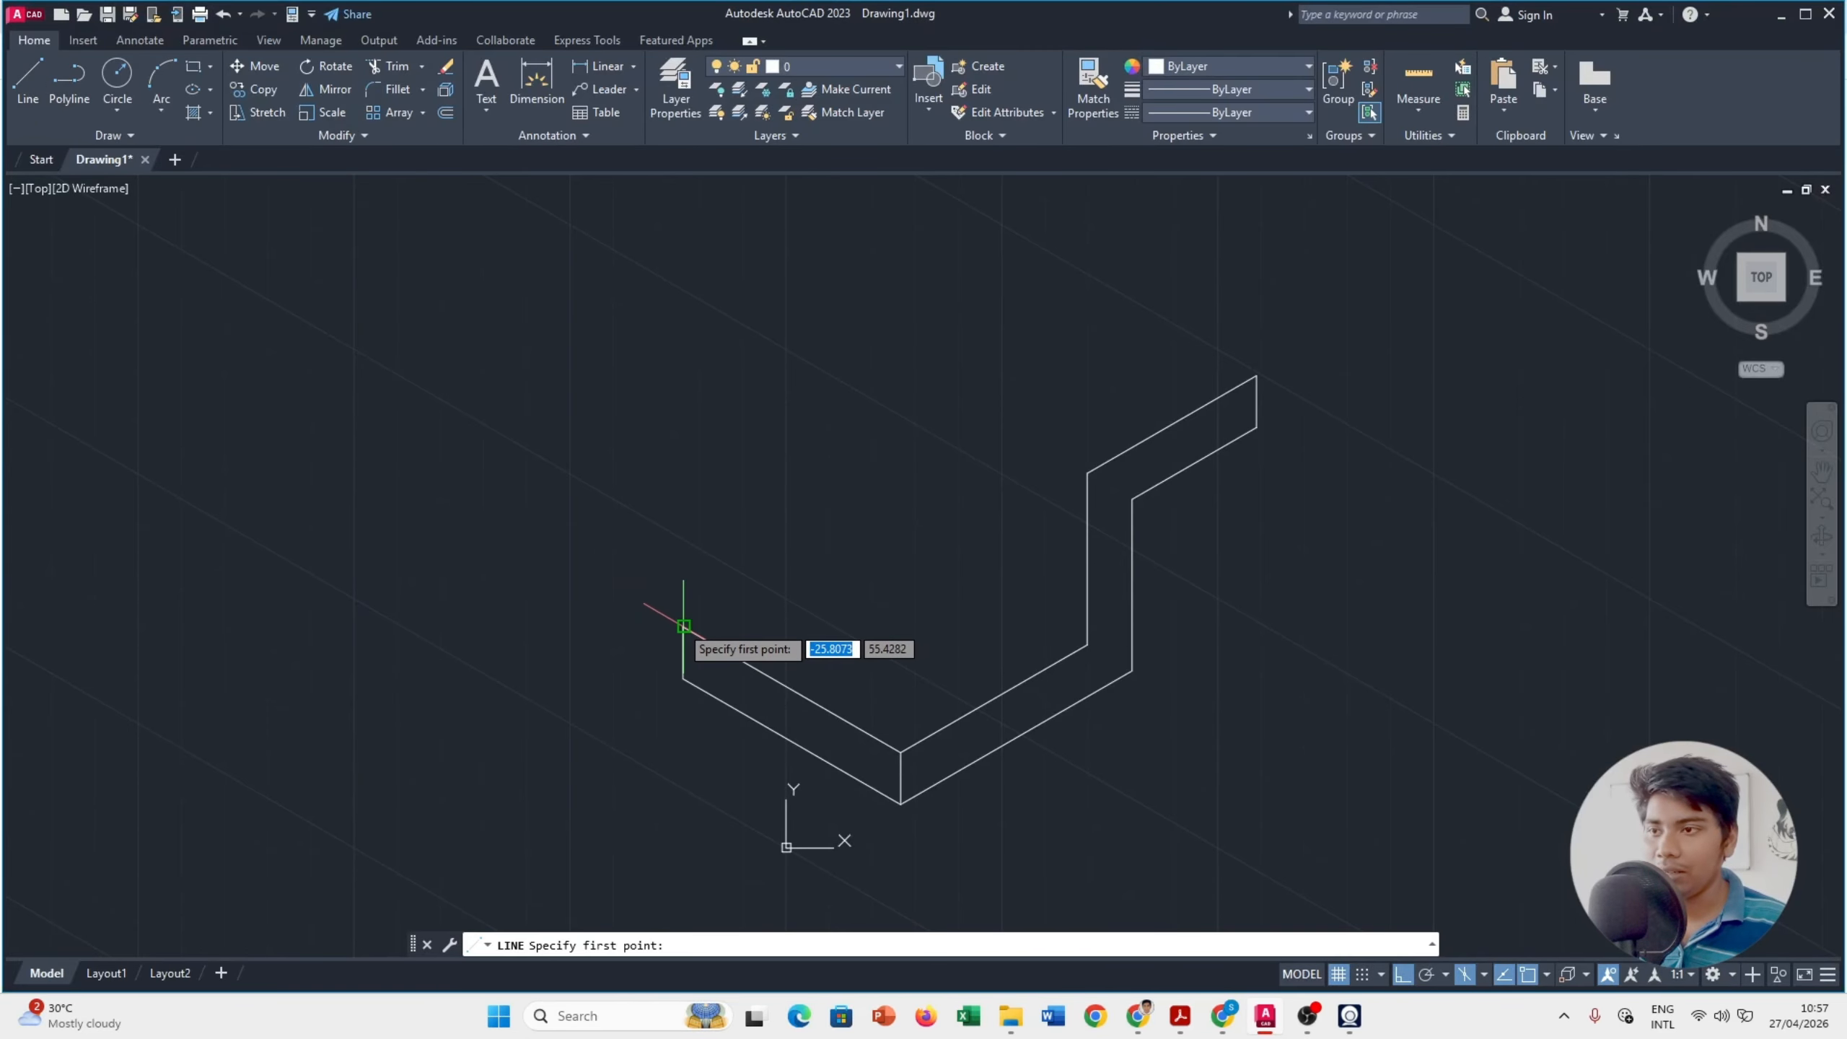
{"action": "left_click", "coordinate": [682, 627]}
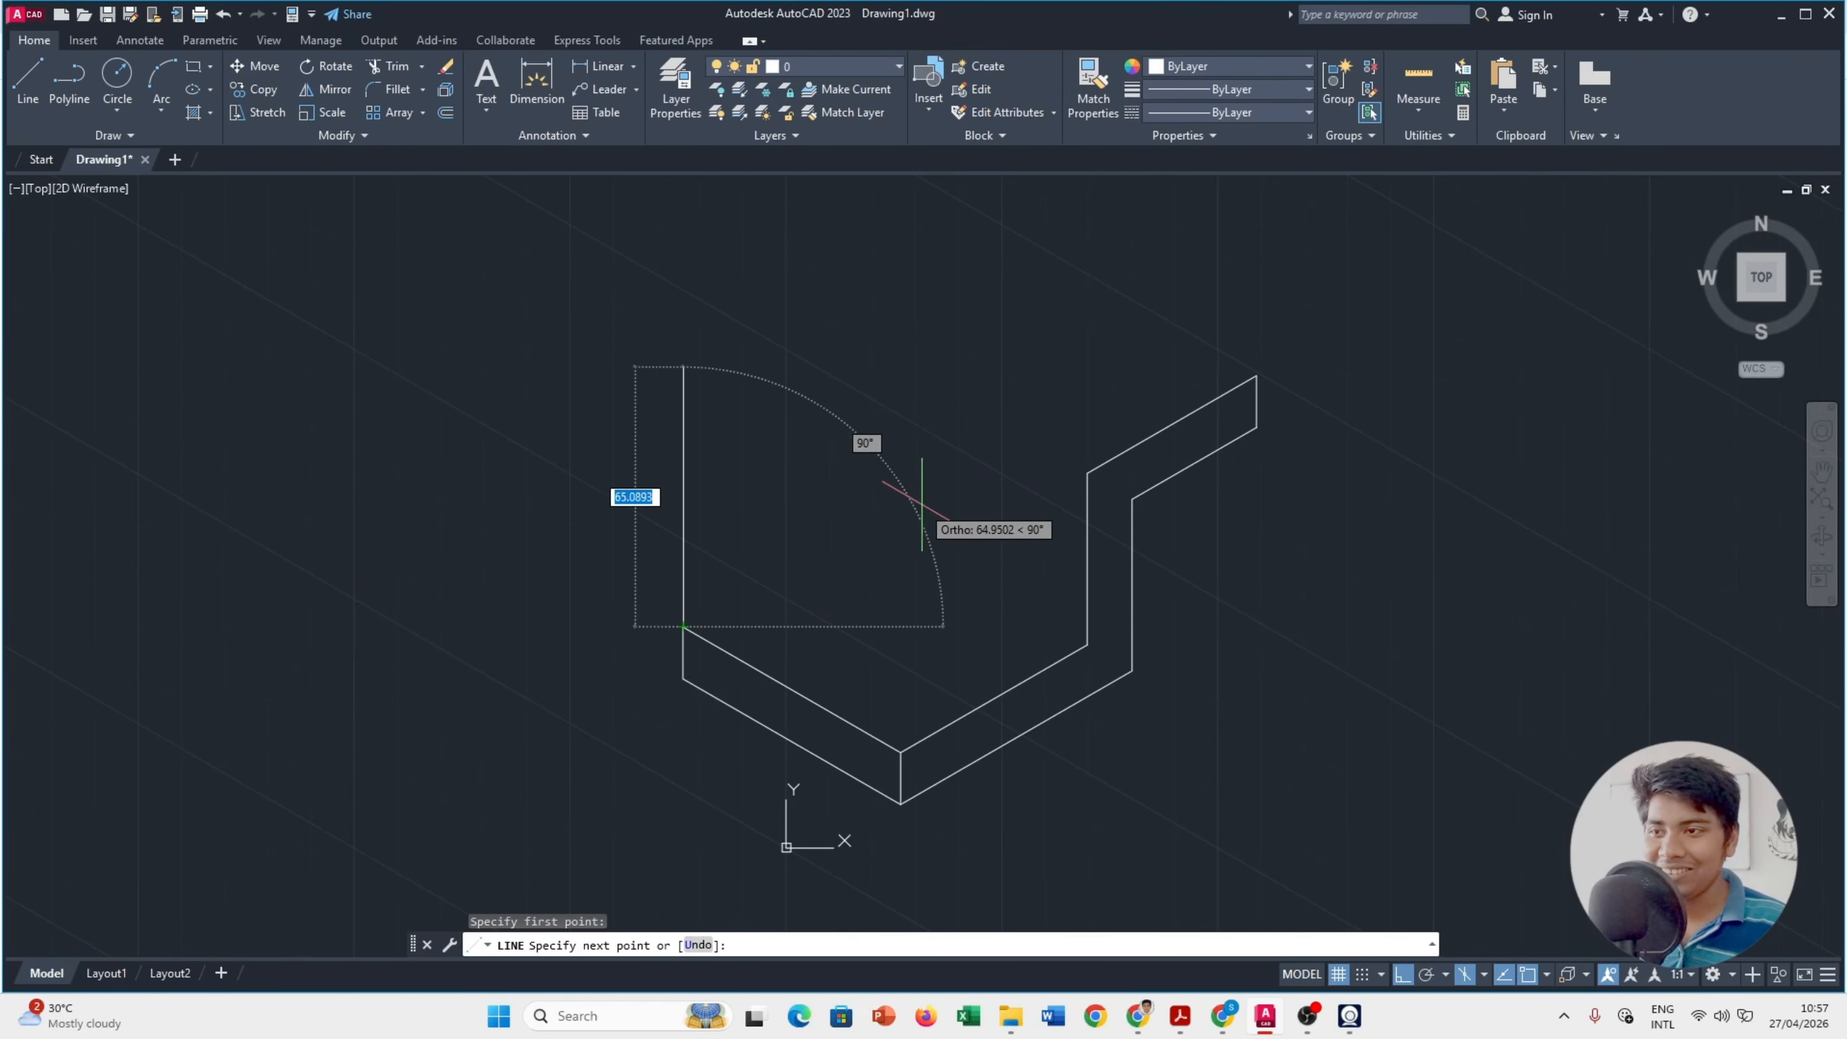
{"action": "key", "text": "alt+Tab"}
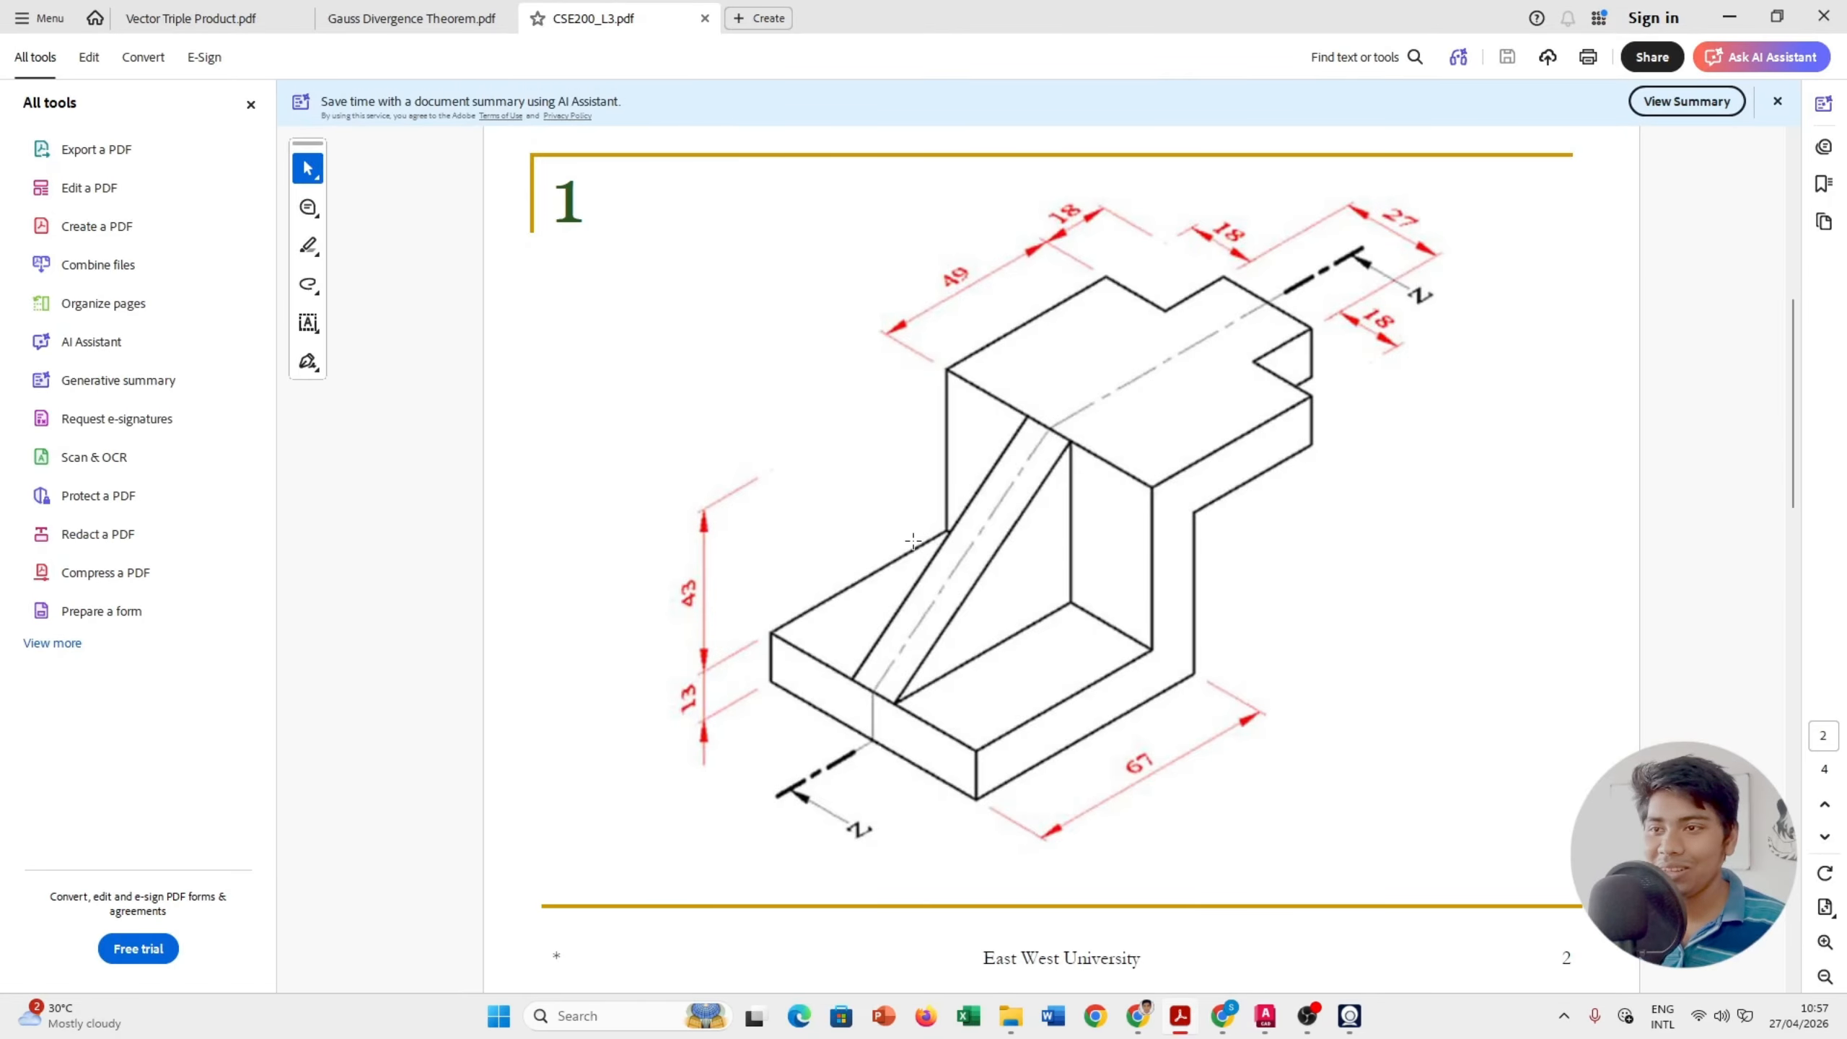
{"action": "key", "text": "alt+Tab"}
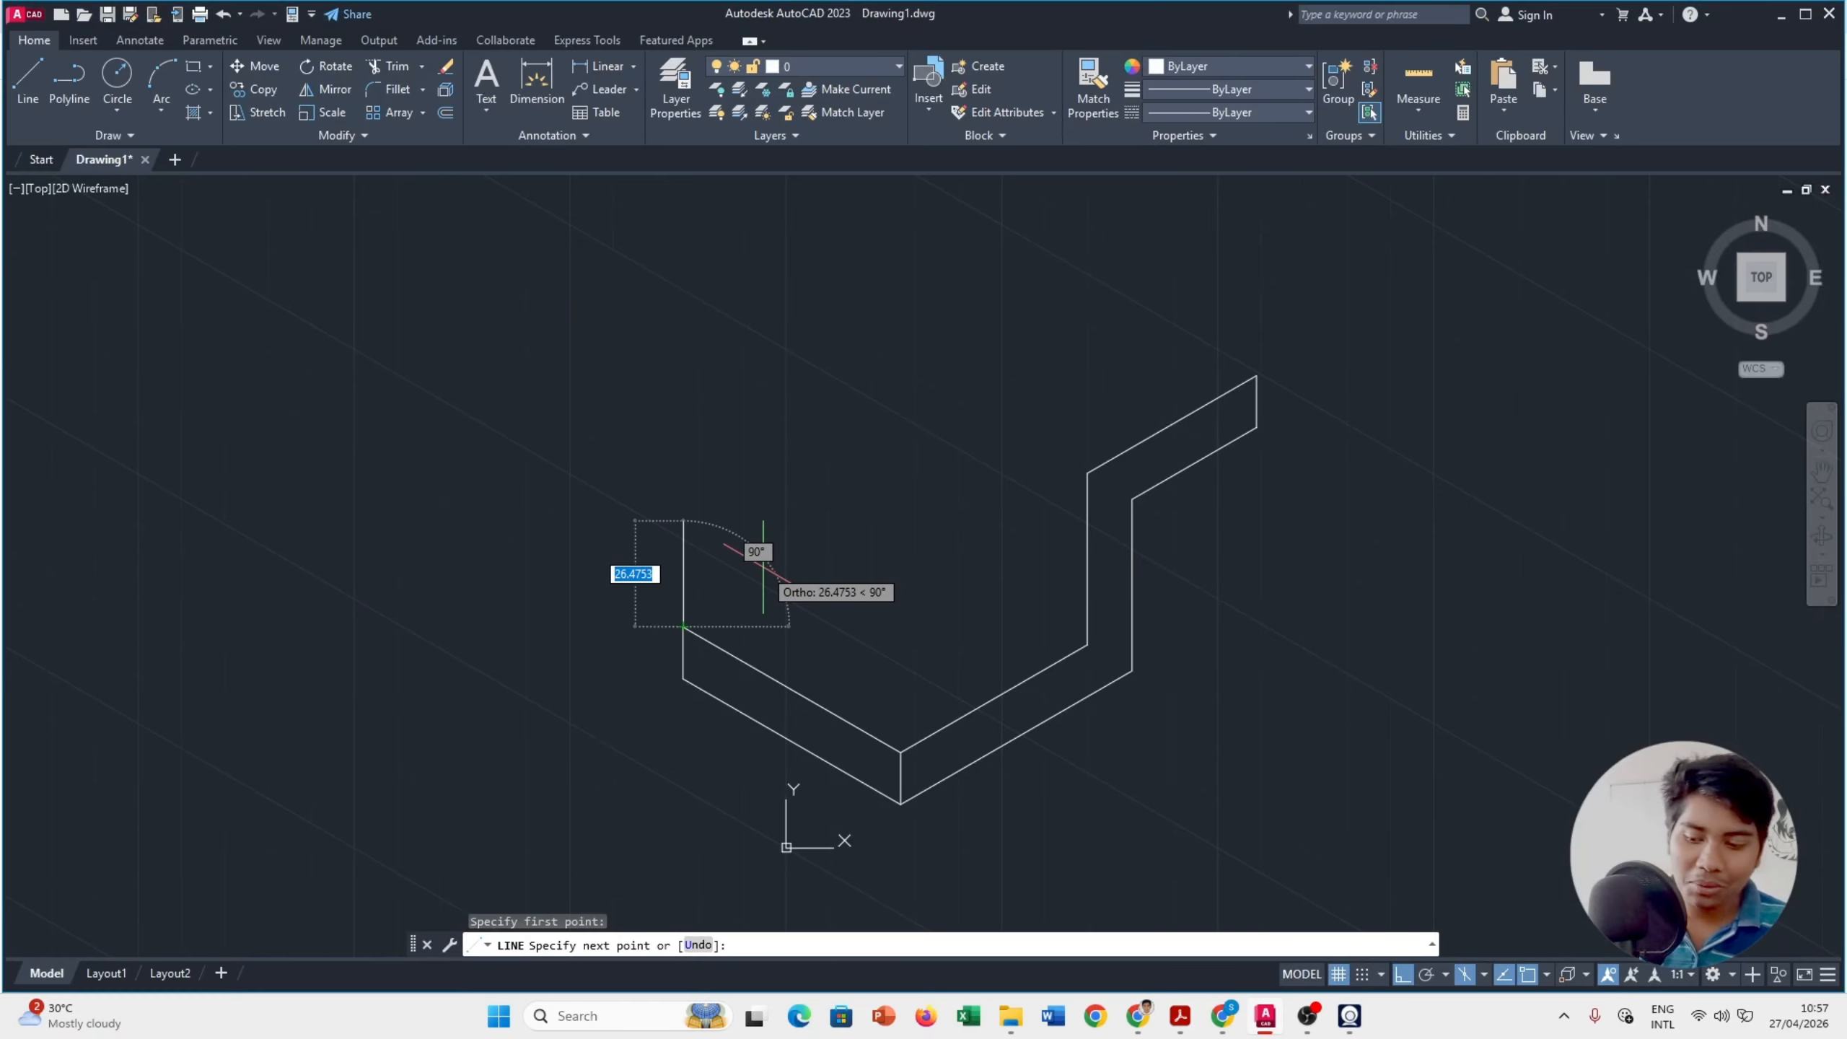
{"action": "key", "text": "F5"}
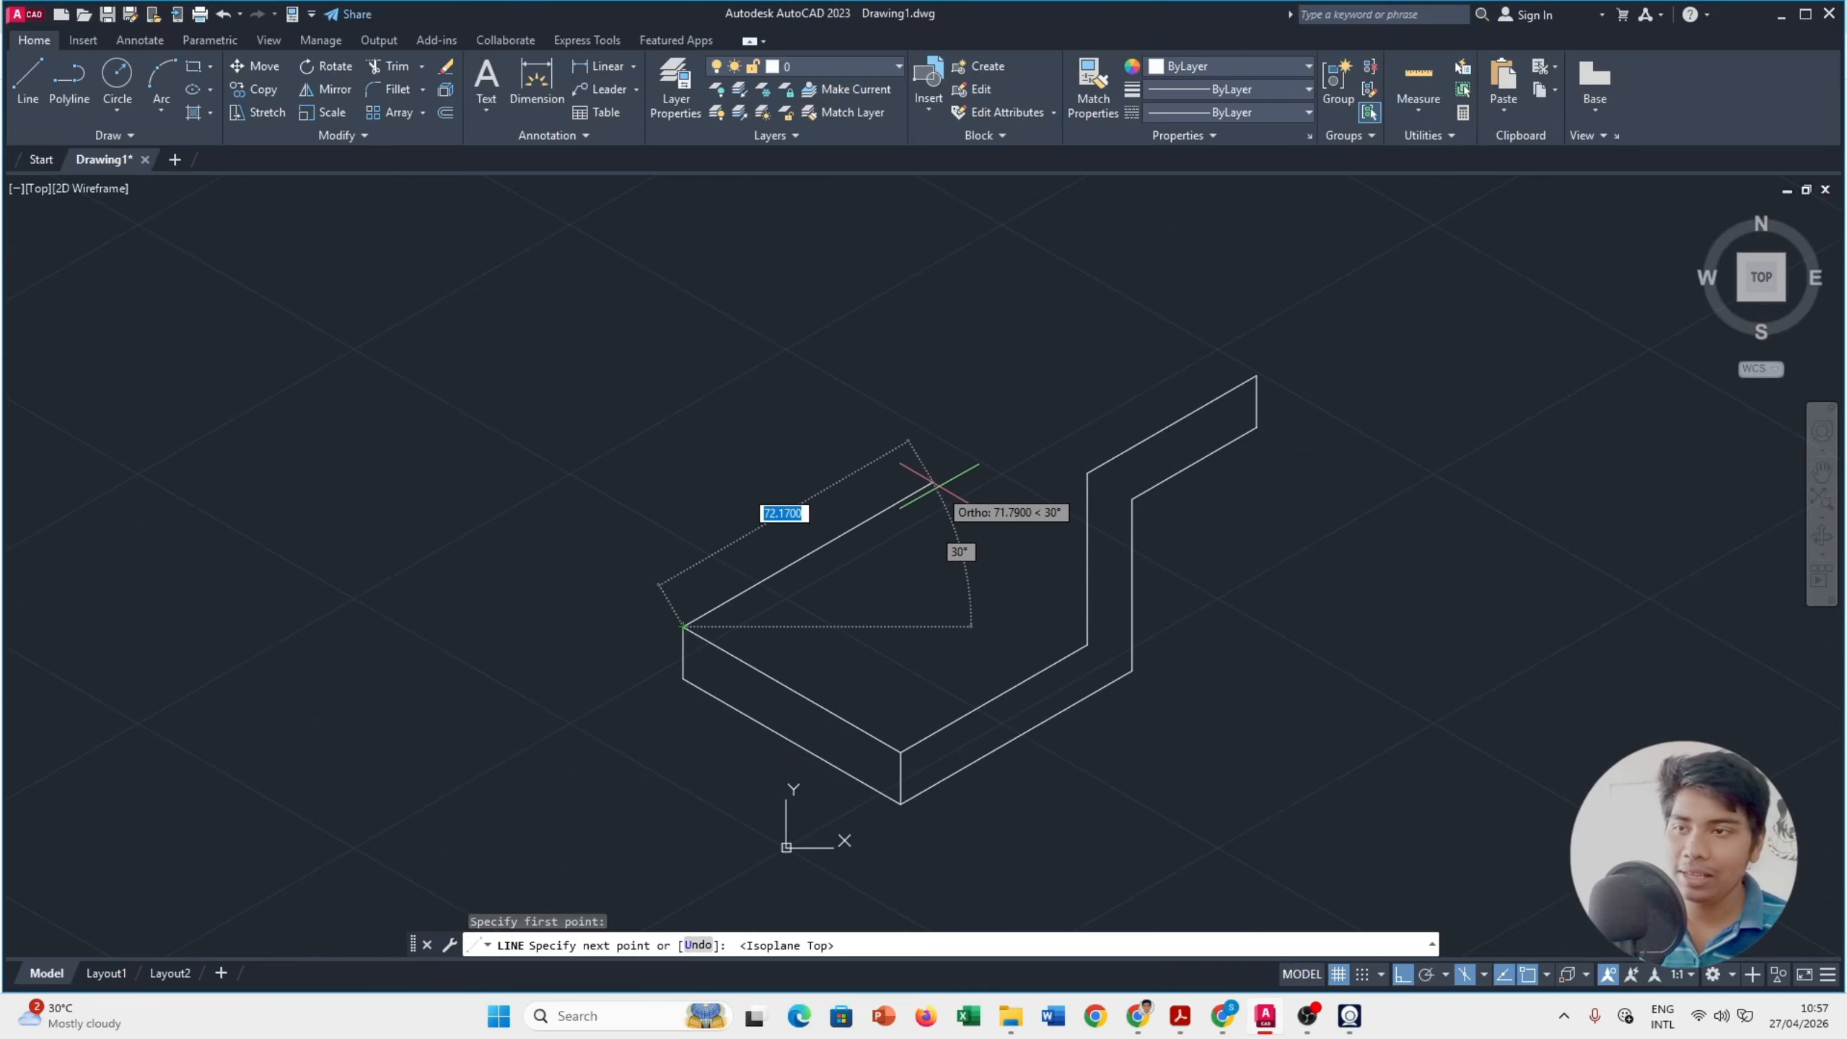
{"action": "key", "text": "alt+Tab"}
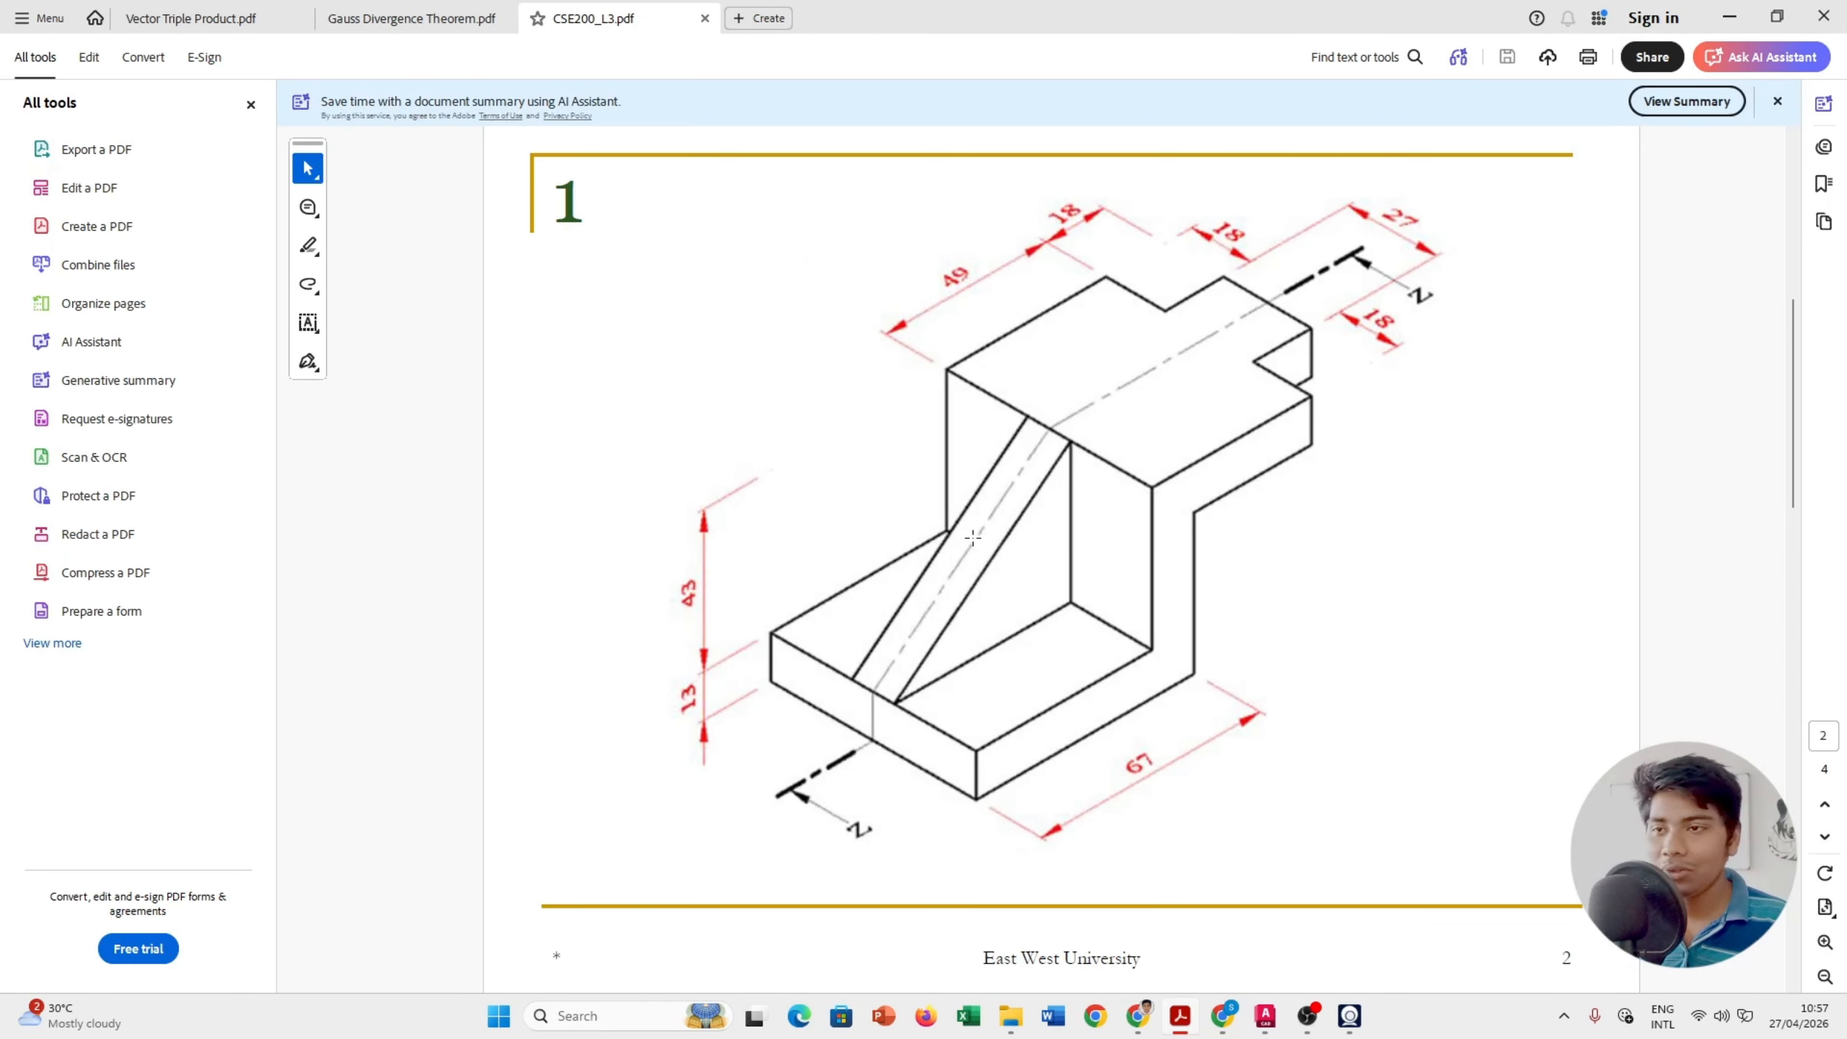
{"action": "key", "text": "alt+Tab"}
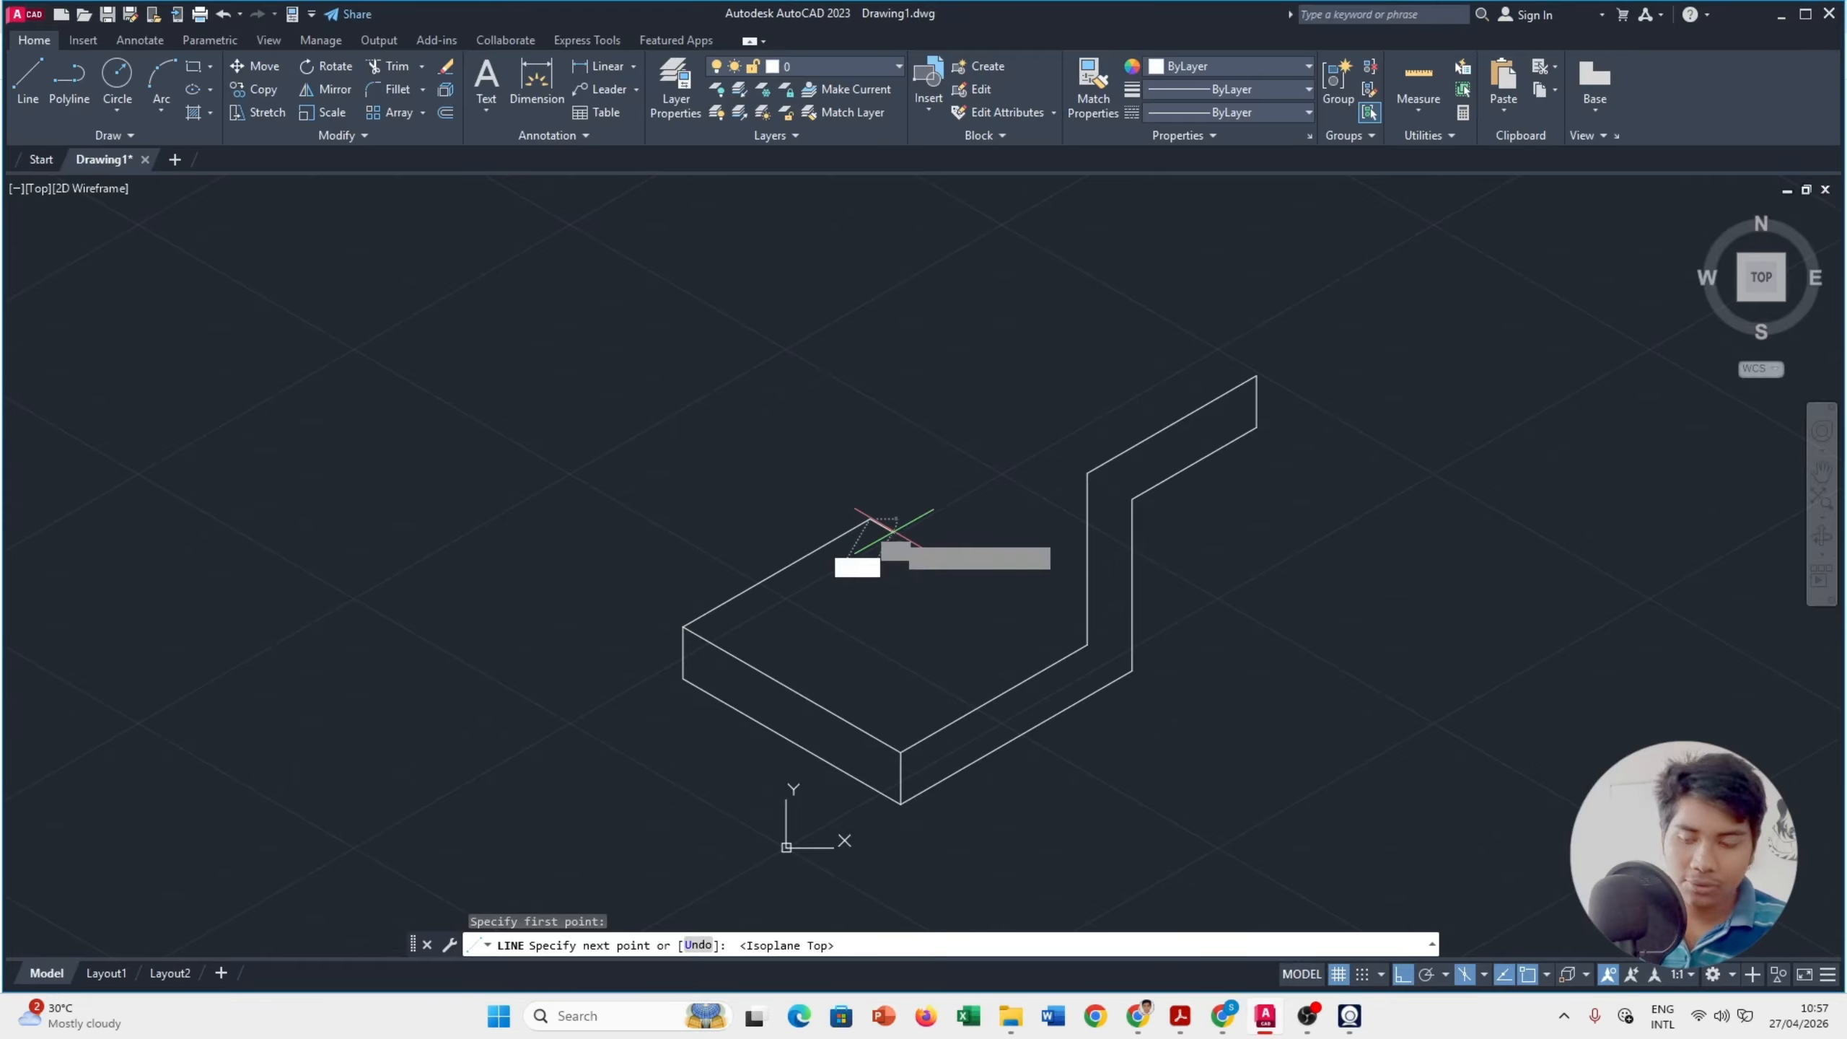
{"action": "key", "text": "alt+Tab"}
{"action": "key", "text": "alt+Tab"}
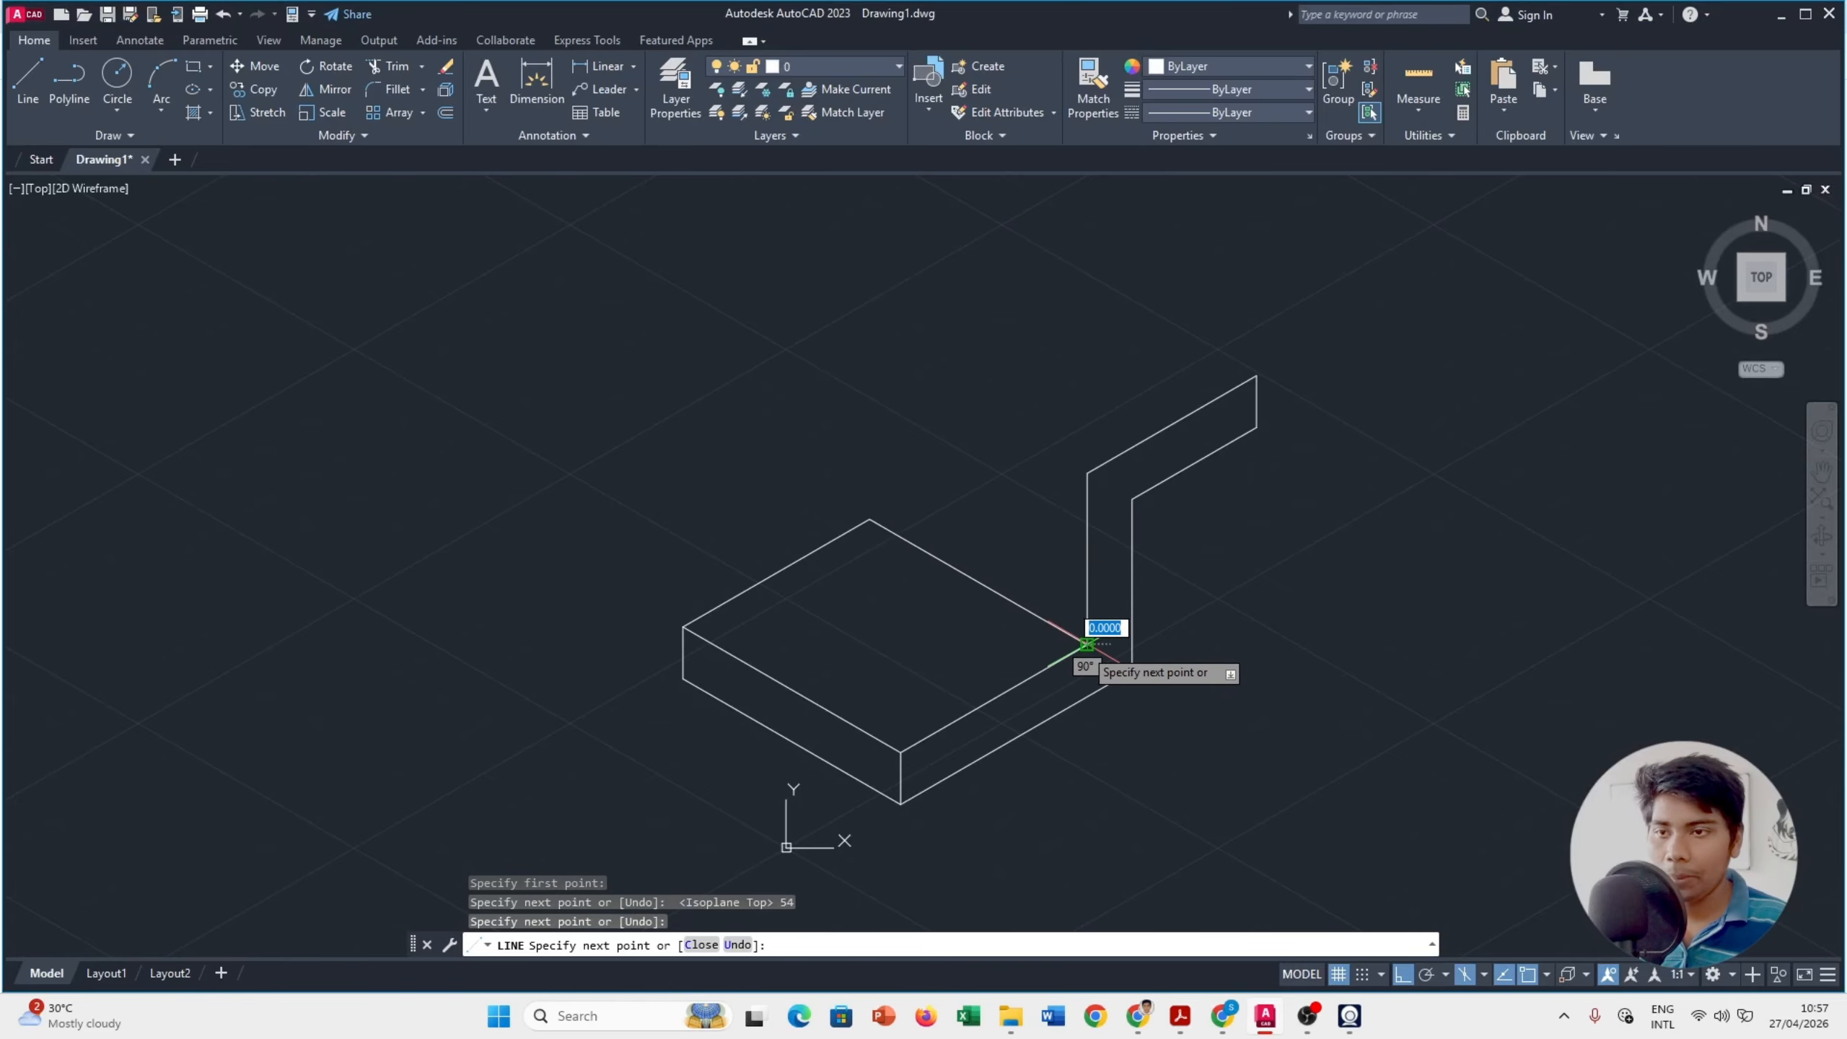
{"action": "key", "text": "Escape"}
{"action": "key", "text": "alt+Tab"}
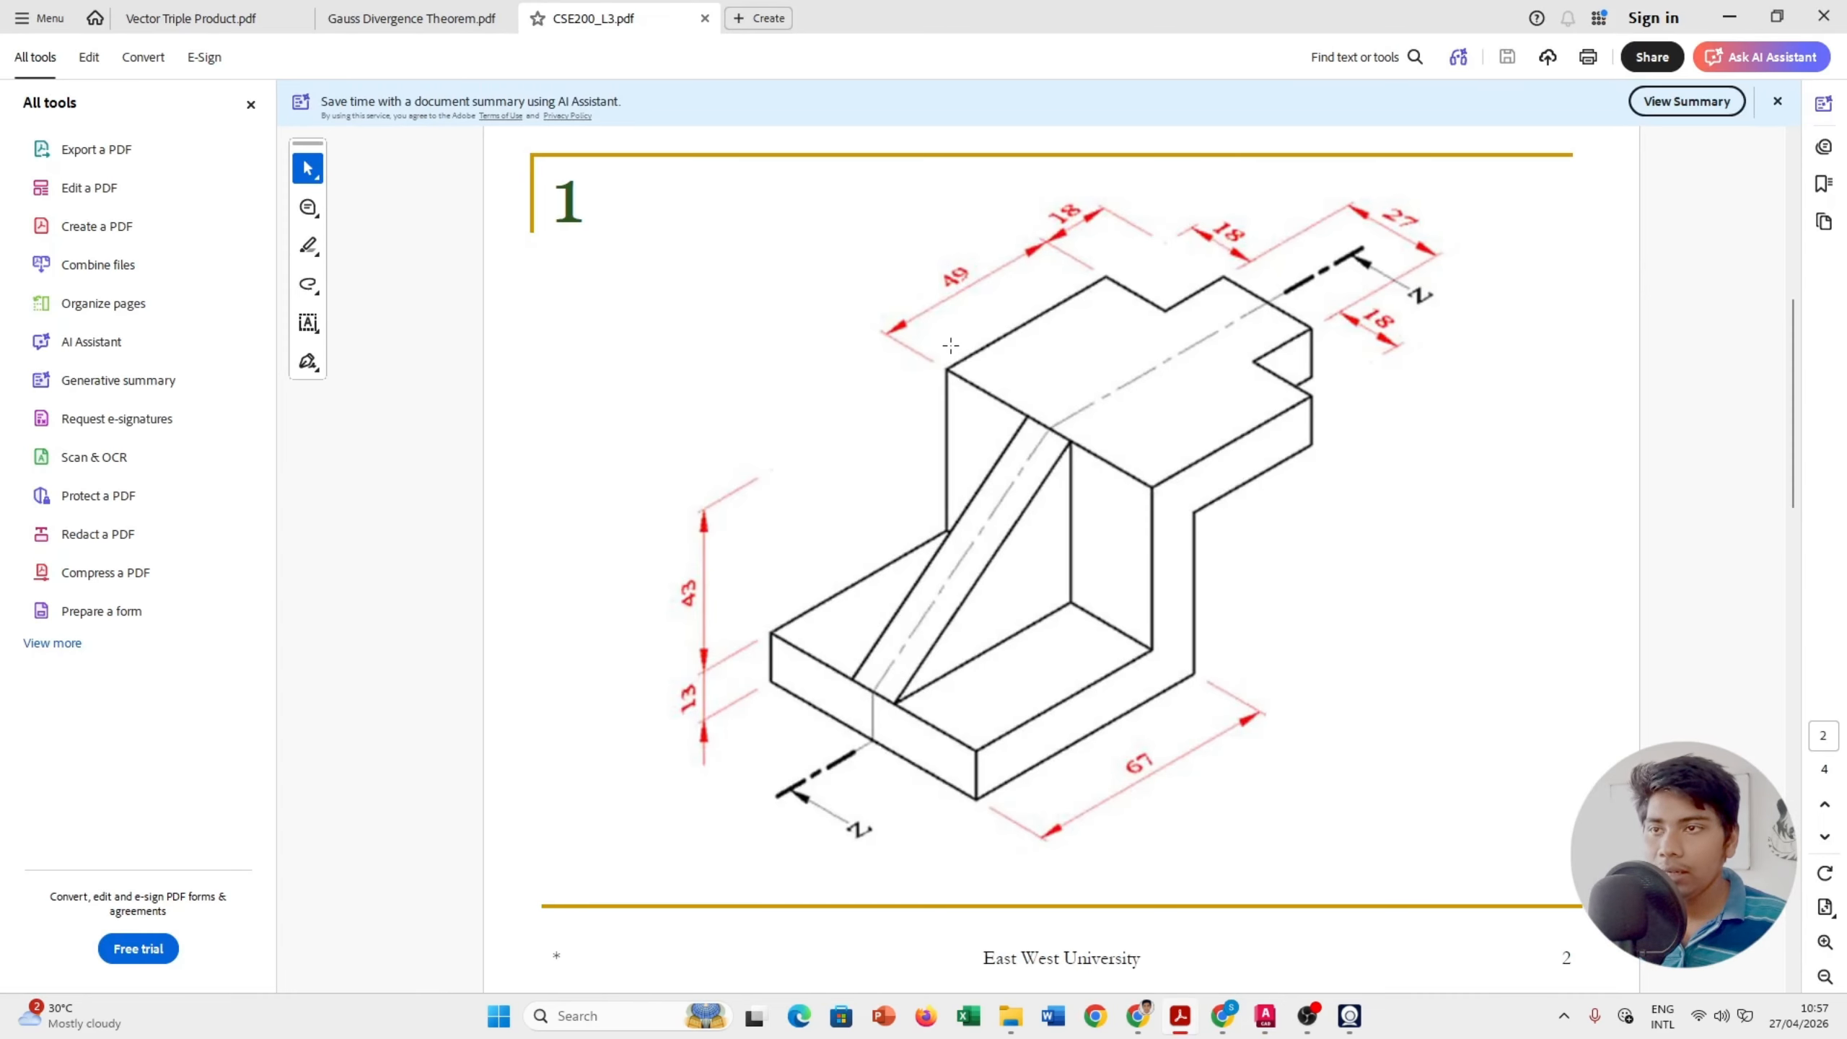
{"action": "key", "text": "alt+Tab"}
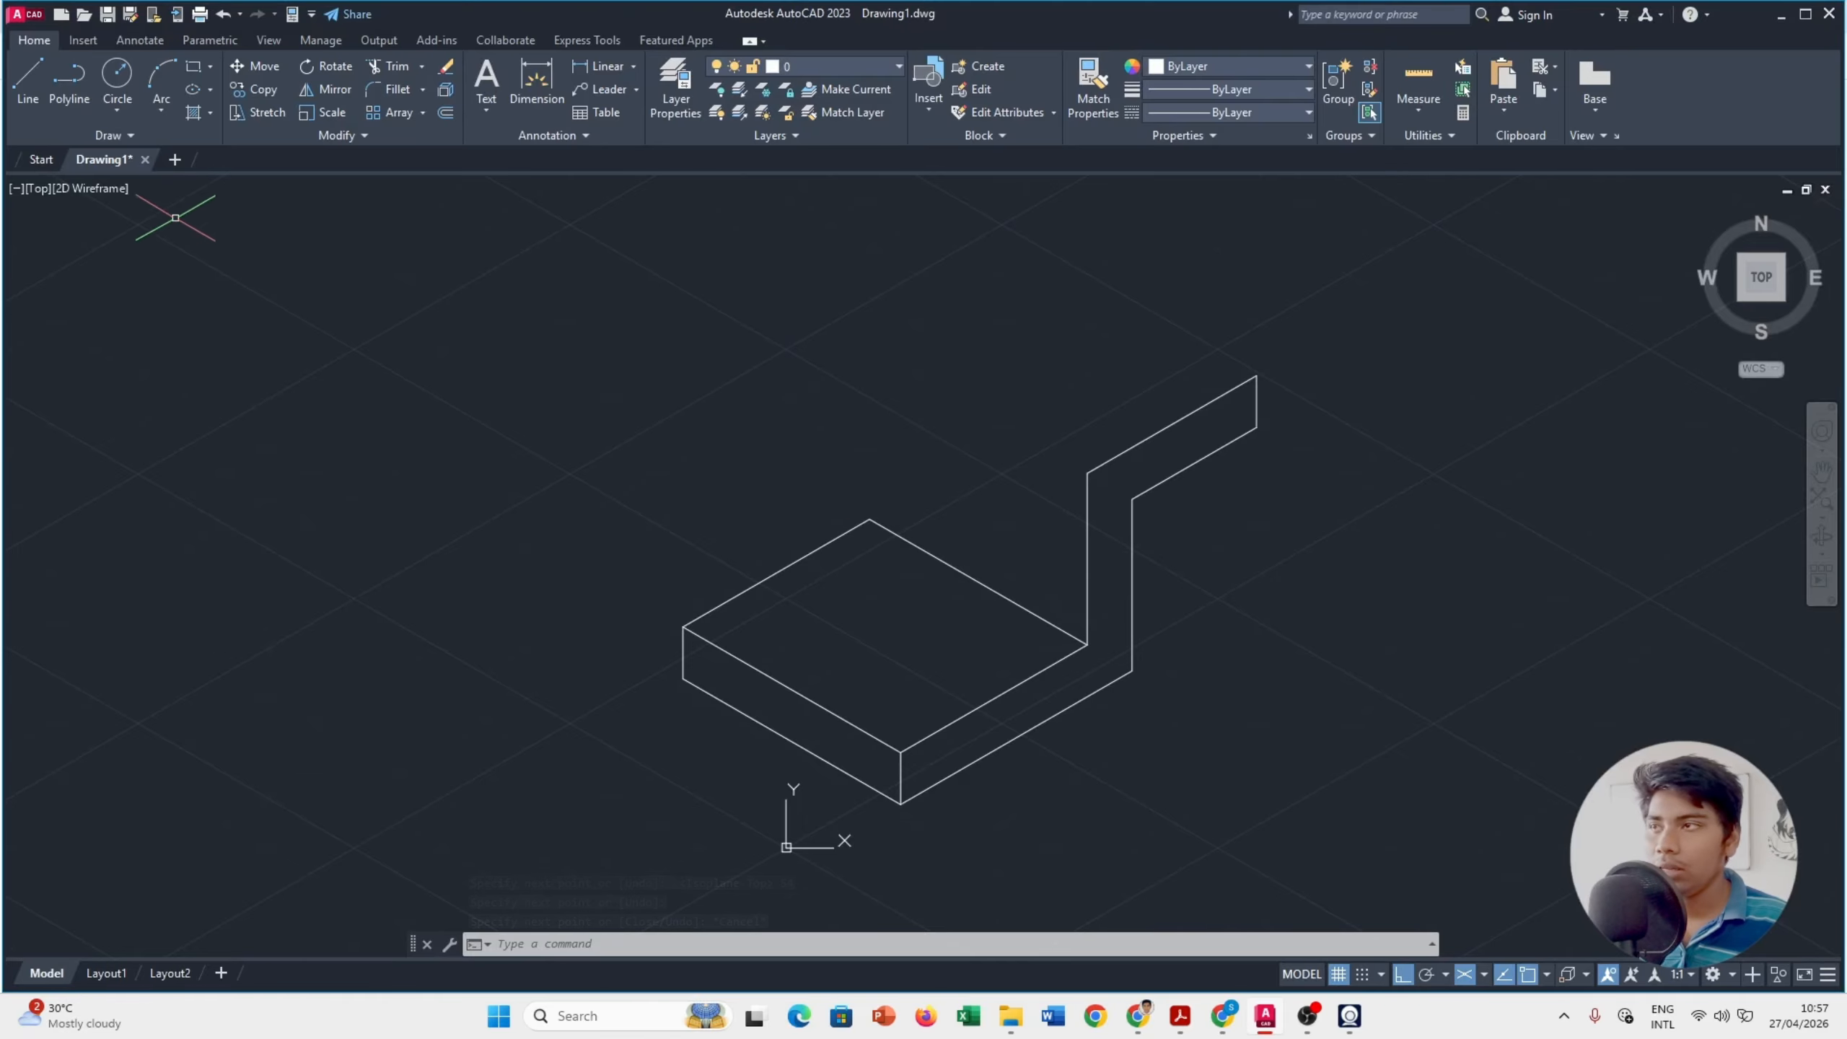
{"action": "left_click", "coordinate": [28, 80]}
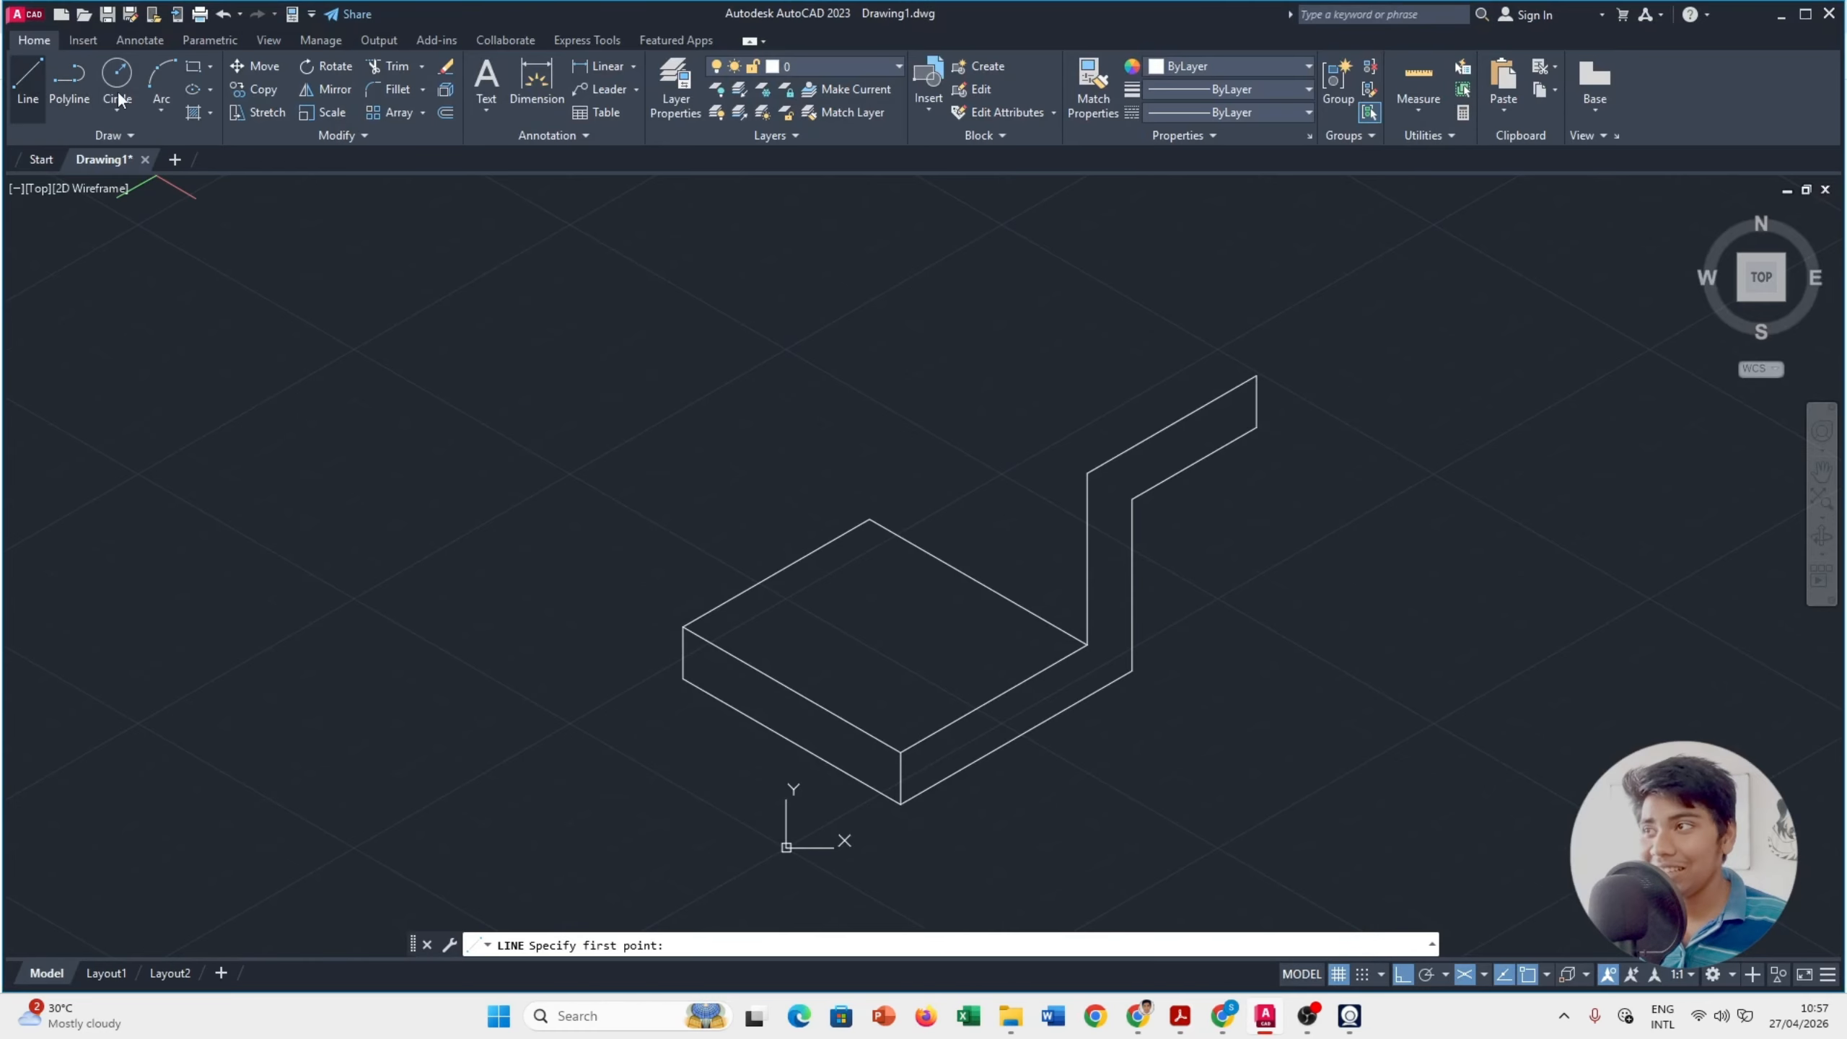
{"action": "left_click", "coordinate": [870, 519]}
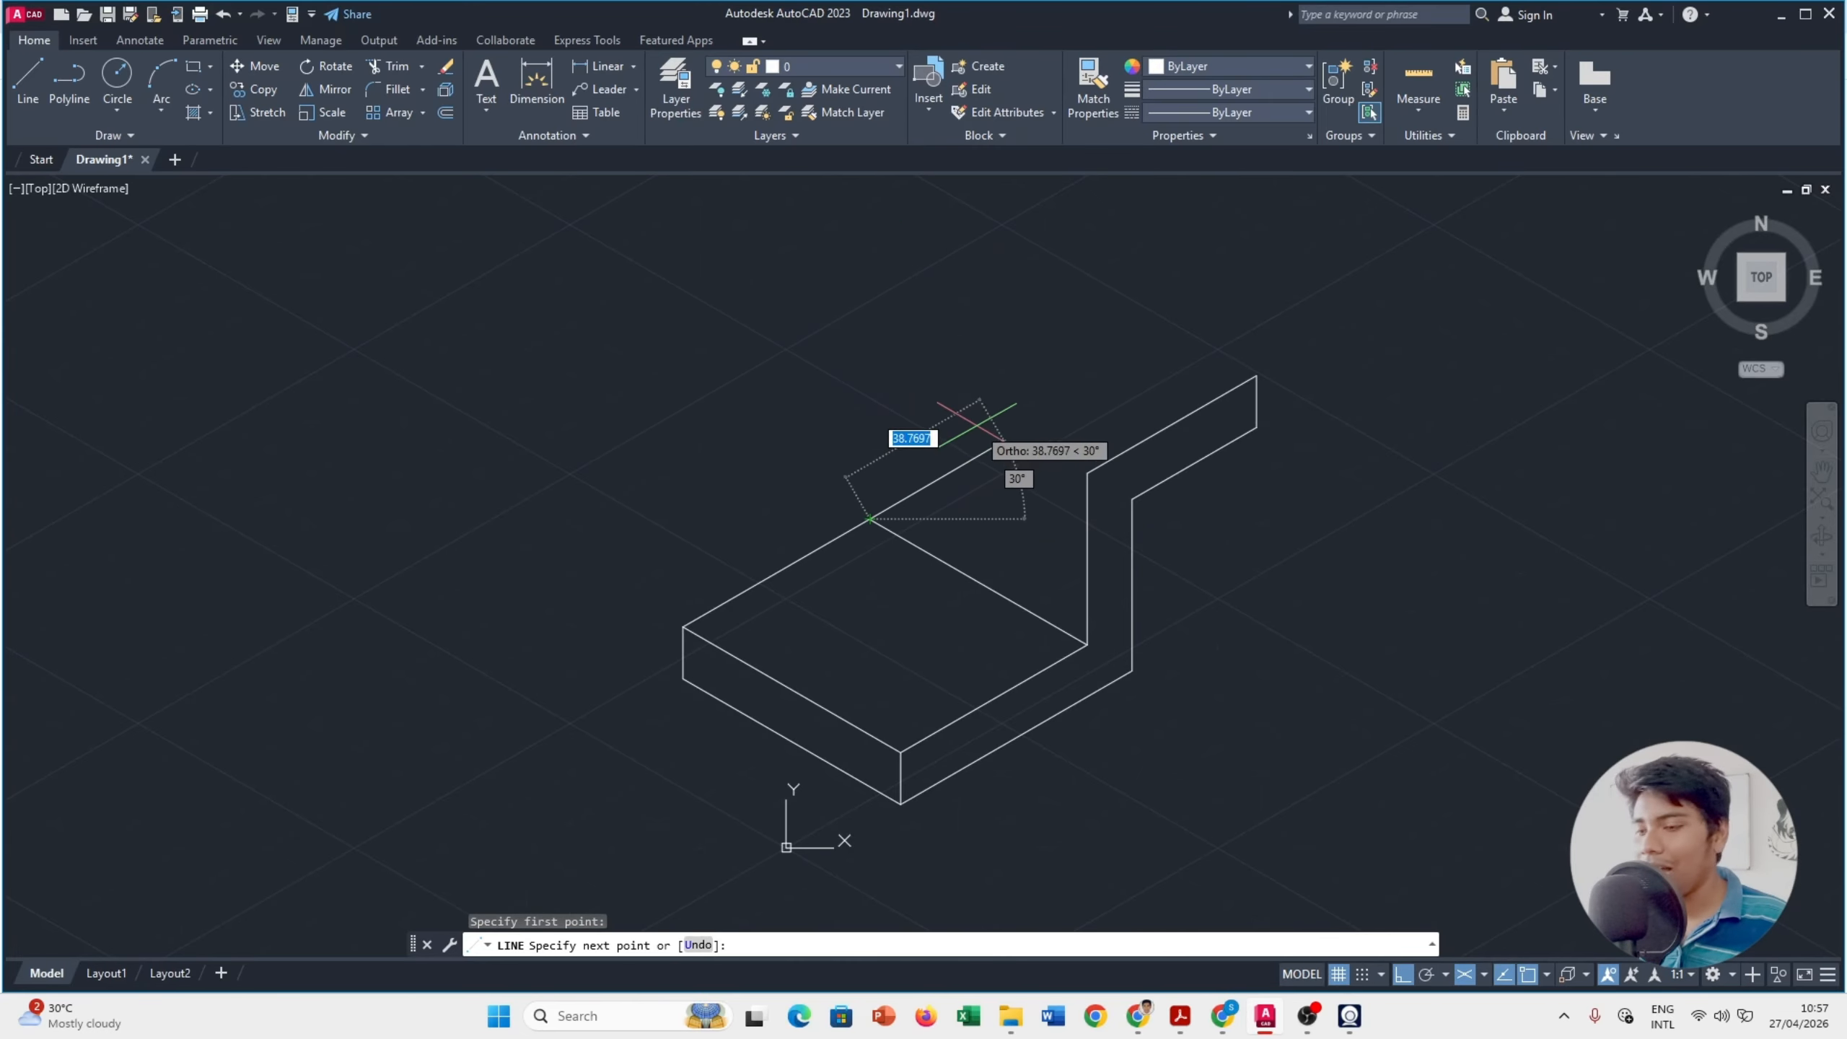
{"action": "key", "text": "F5"}
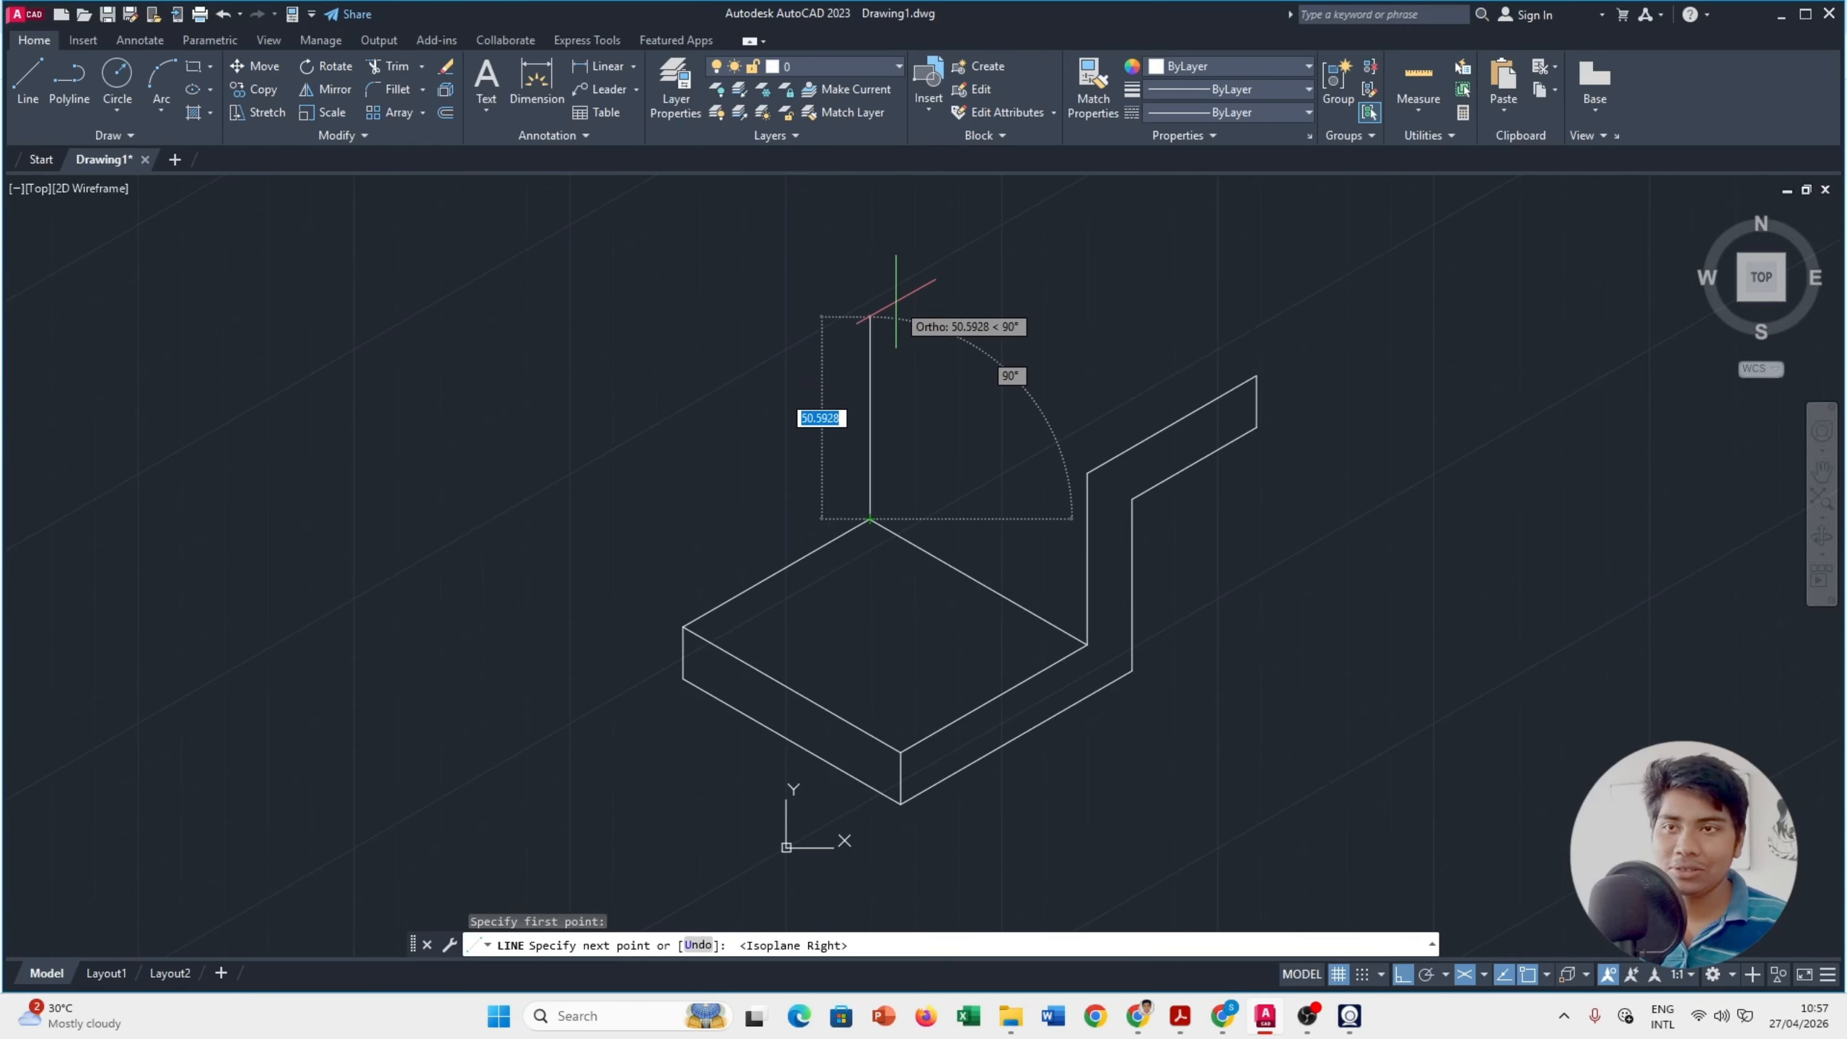
{"action": "key", "text": "F5"}
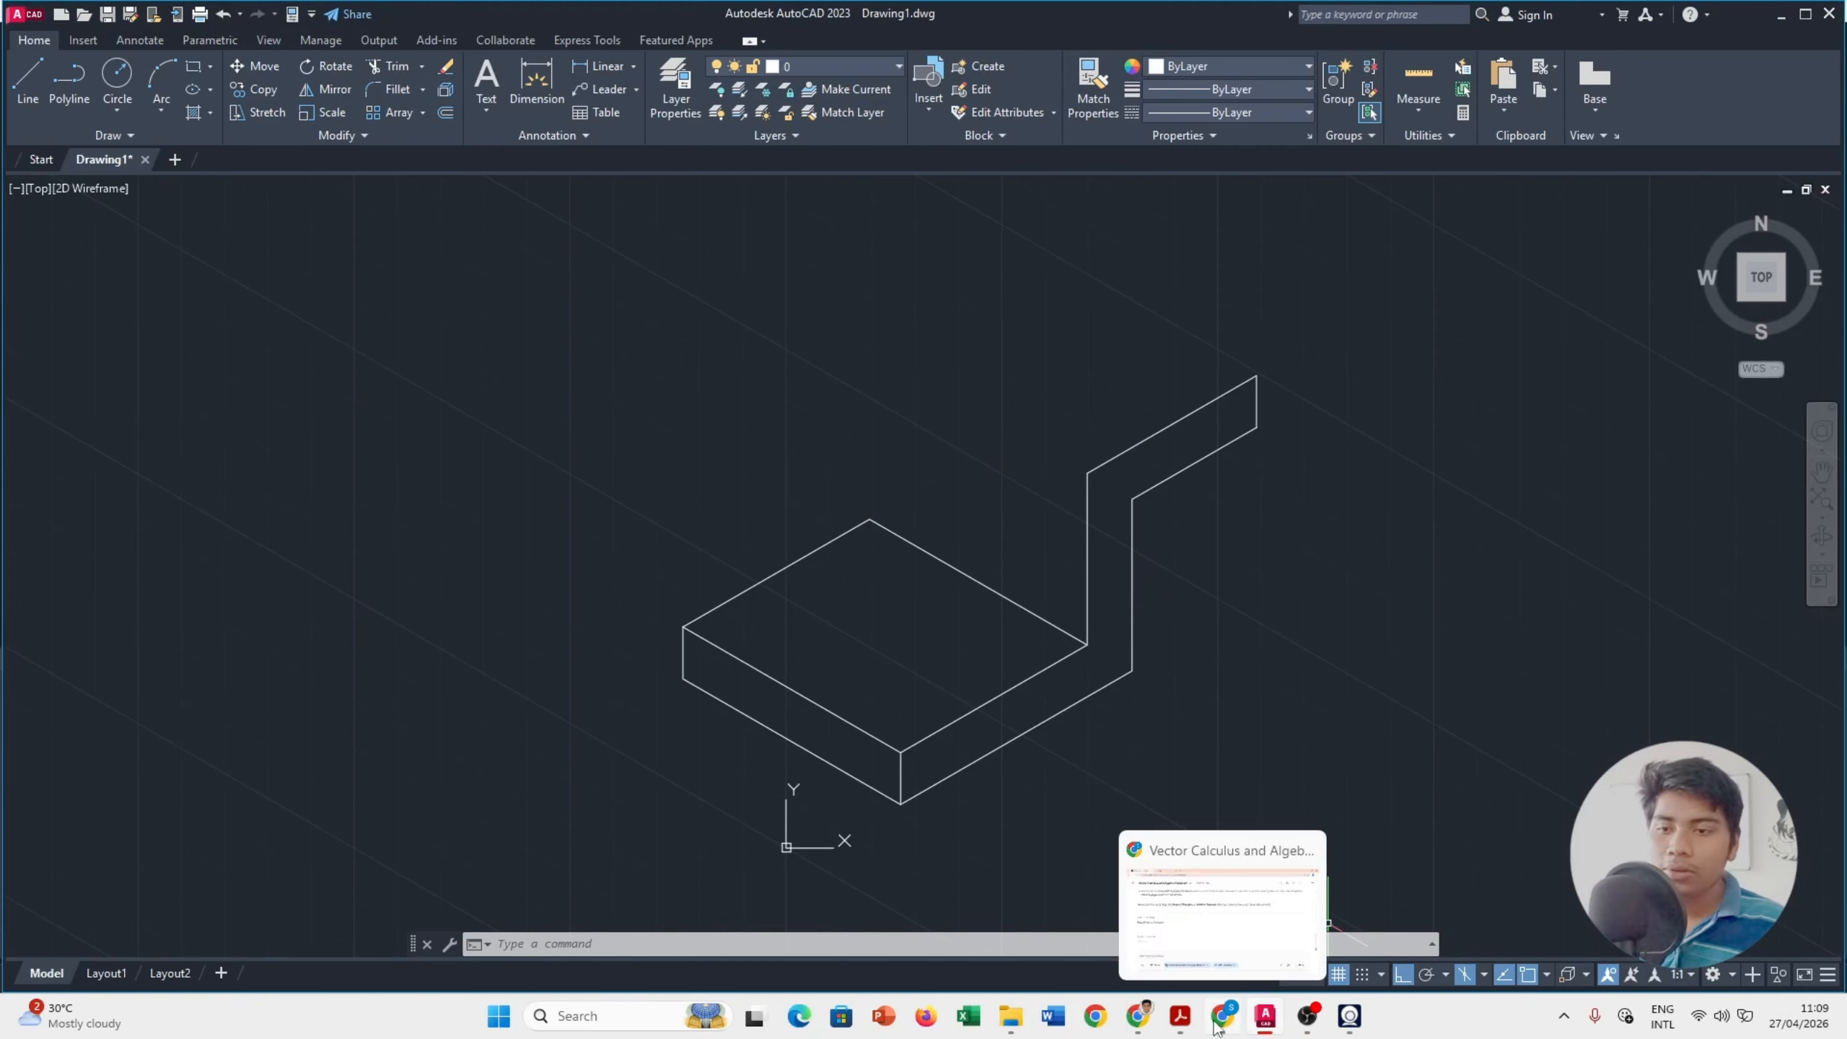
Step: Check the upright's height in the reference PDF and draw a 43-unit line straight up from the base top face's rear corner in AutoCAD
{"action": "left_click", "coordinate": [1178, 1016]}
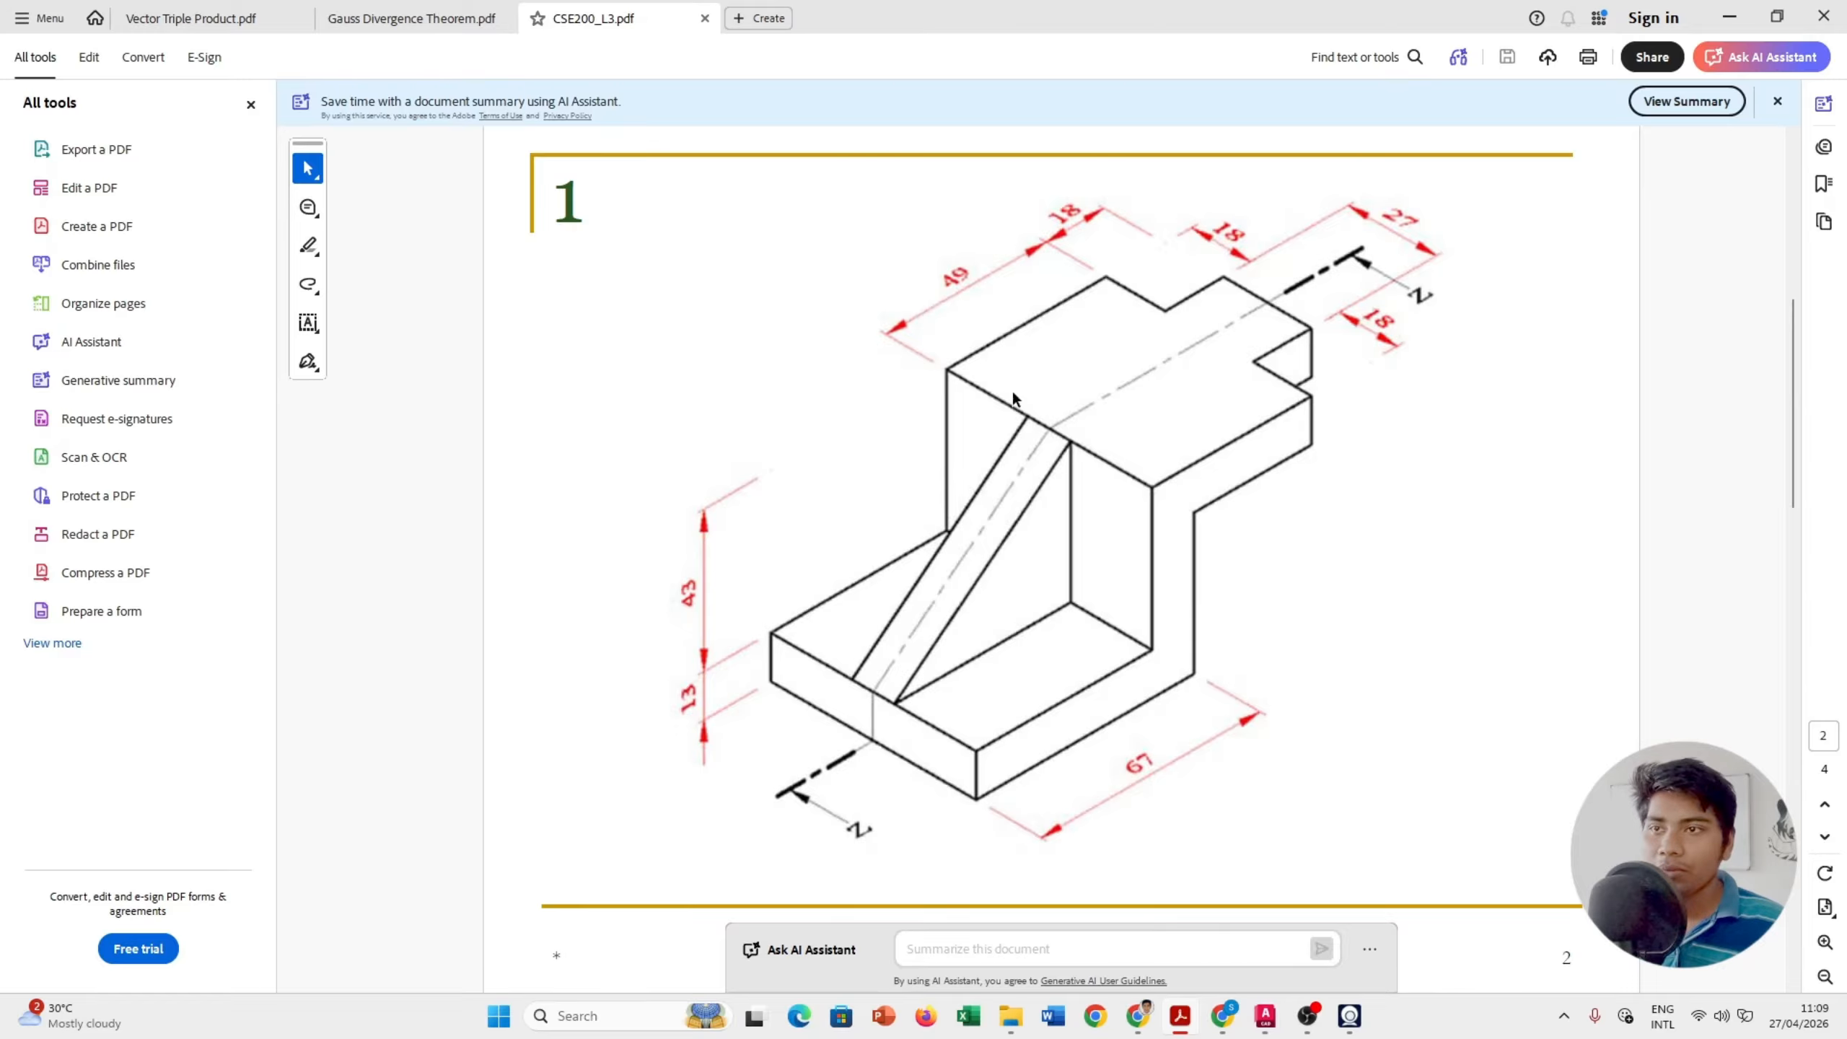
{"action": "key", "text": "alt+Tab"}
{"action": "key", "text": "alt+Tab"}
{"action": "key", "text": "alt+Tab"}
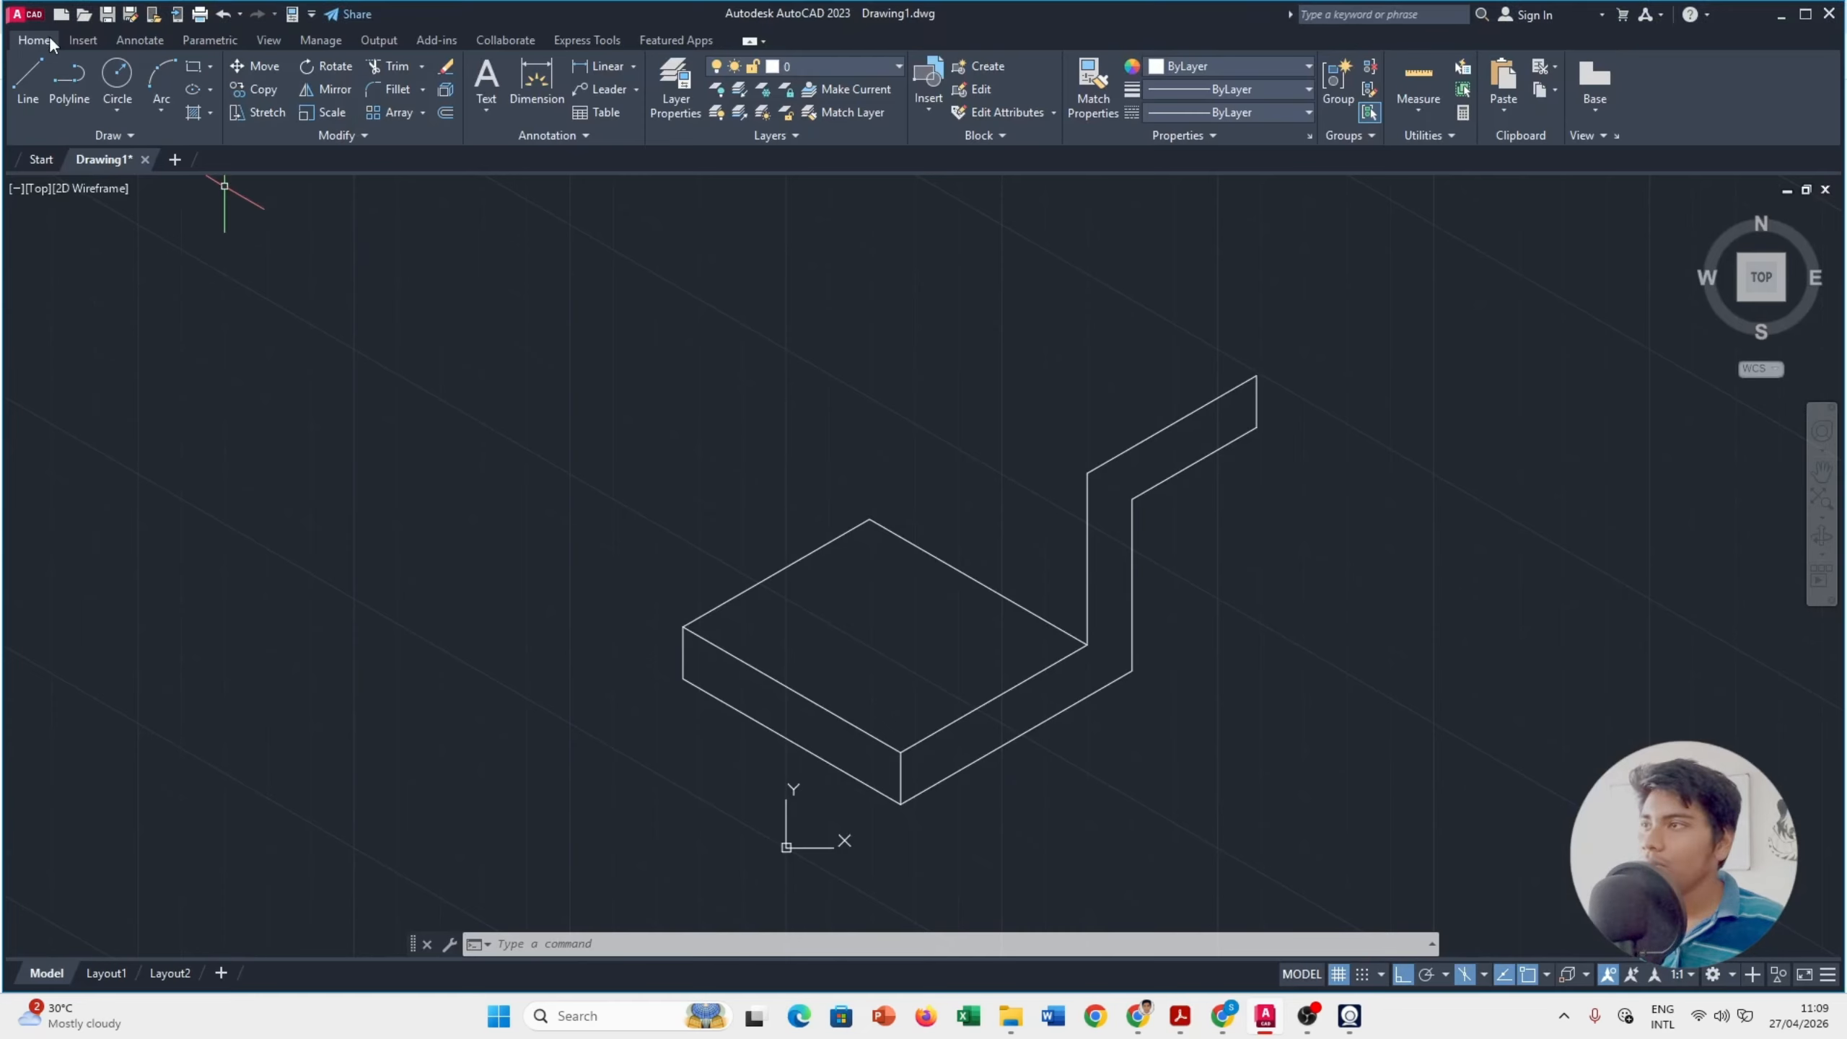
{"action": "left_click", "coordinate": [27, 80]}
{"action": "left_click", "coordinate": [869, 519]}
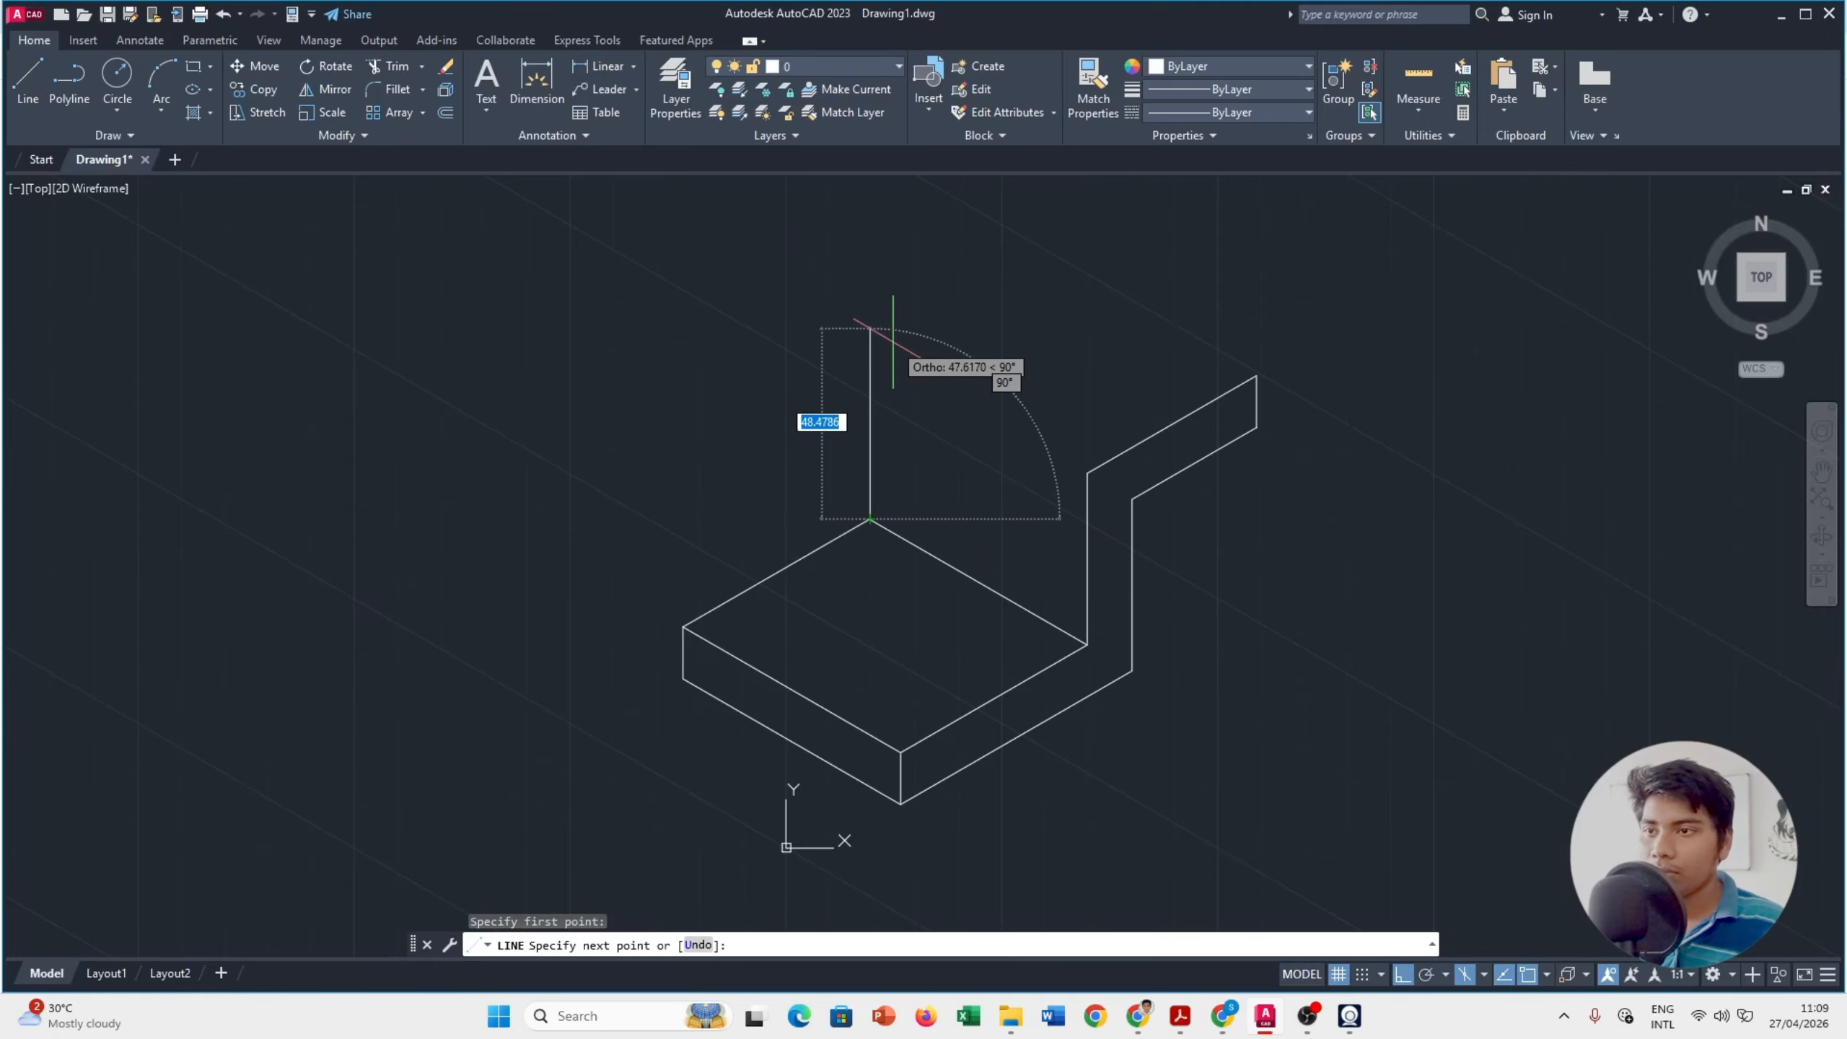
{"action": "key", "text": "alt+Tab"}
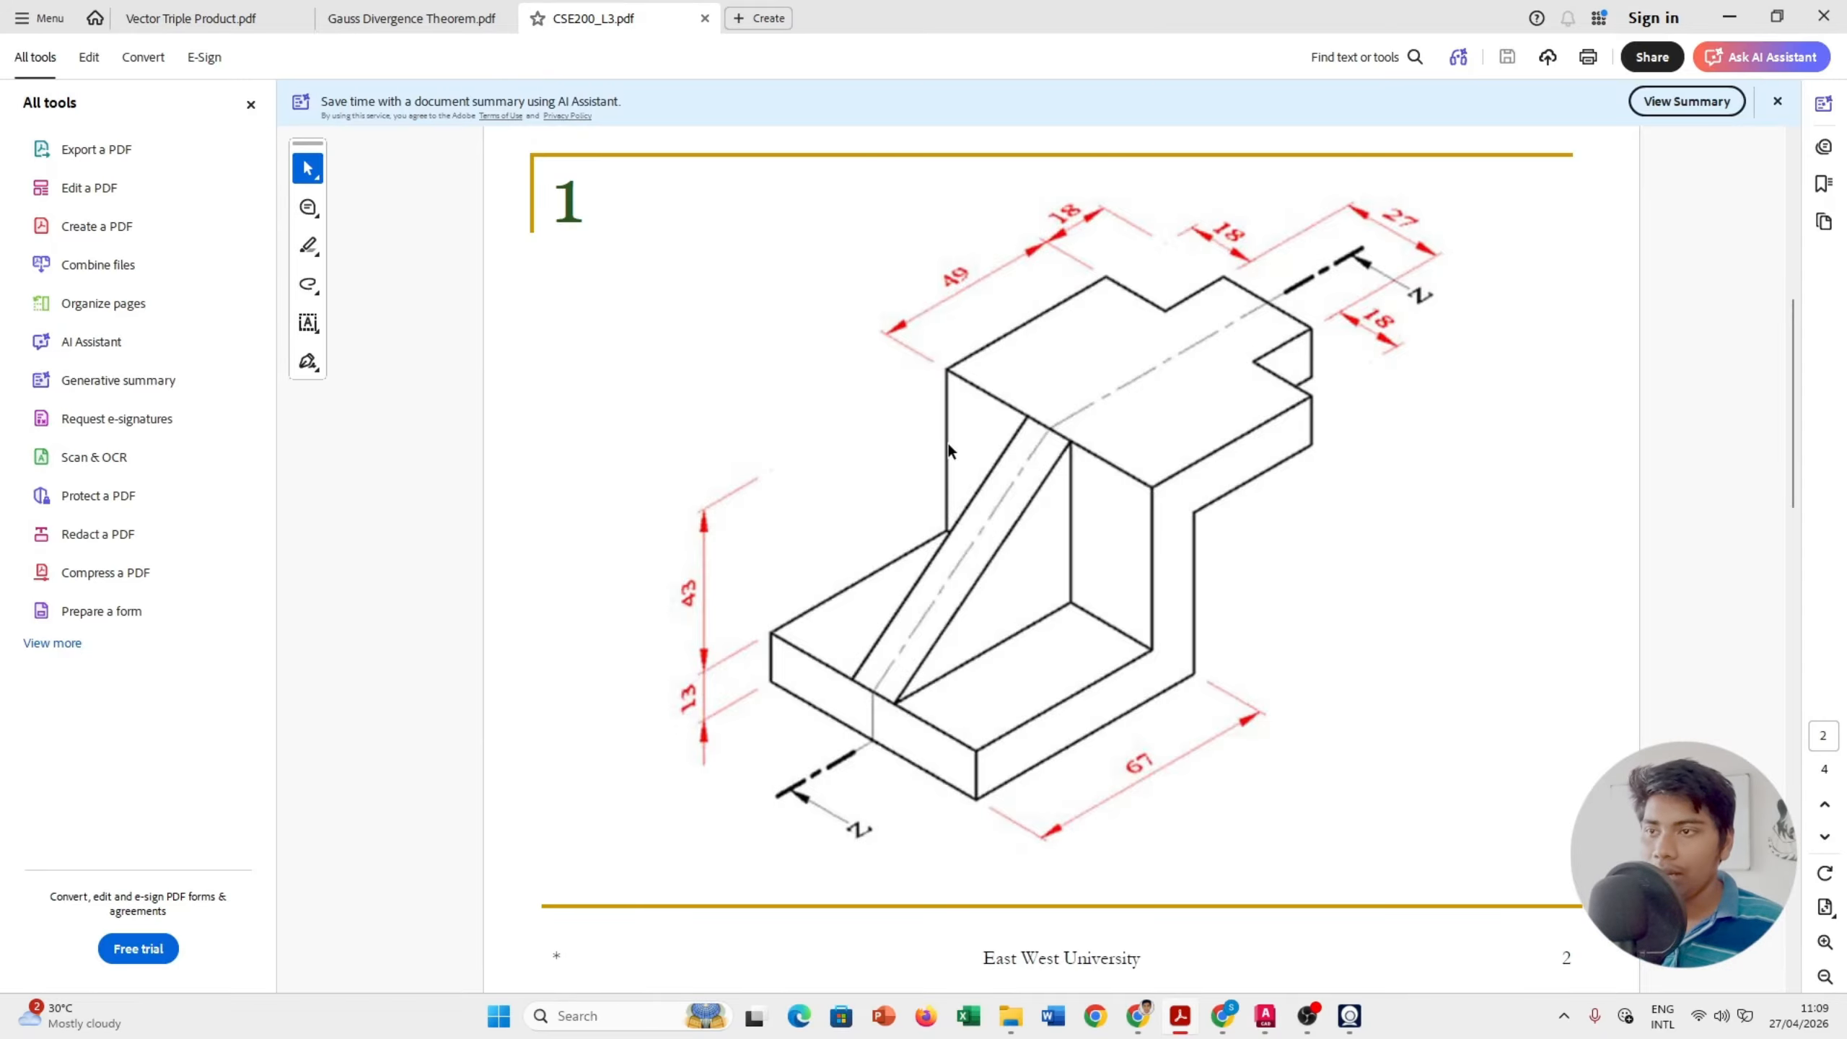
{"action": "key", "text": "alt+Tab"}
{"action": "type", "text": "43"}
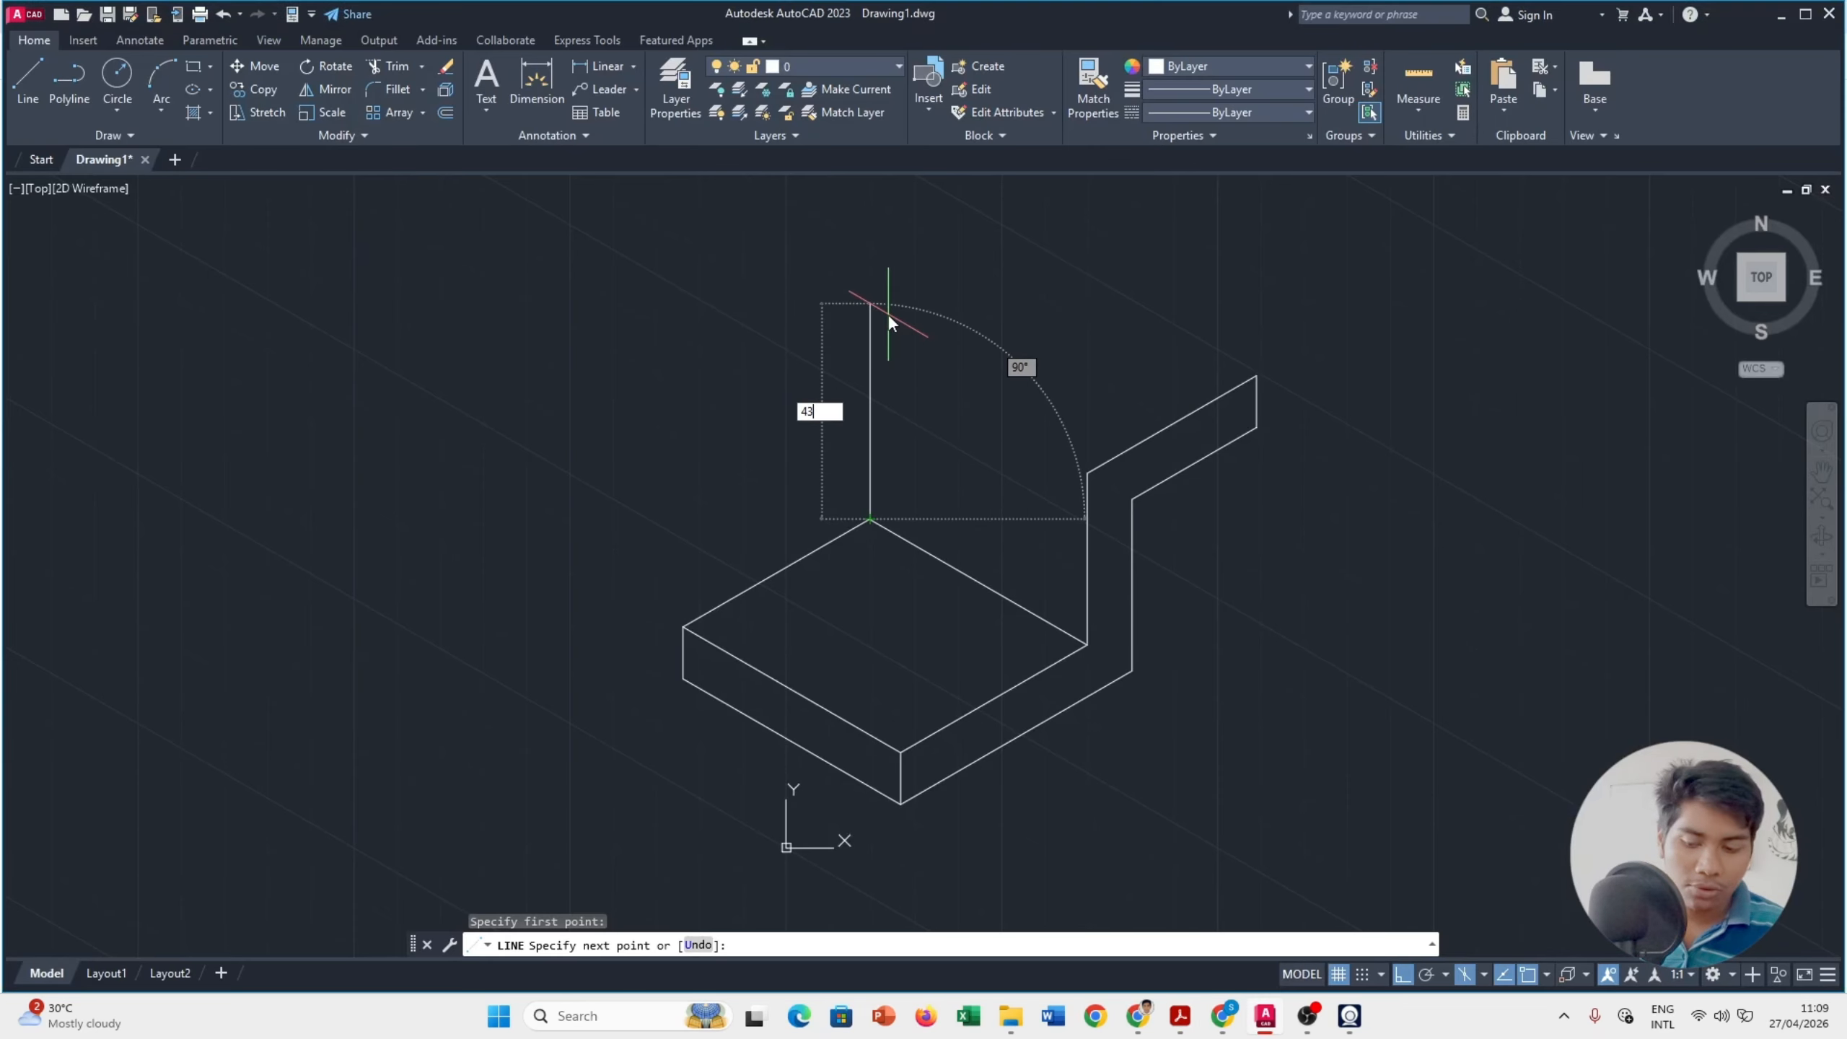
{"action": "key", "text": "Return"}
Step: Join the top of the 43-unit vertical to the profile's upper inner corner to close the upright face
{"action": "key", "text": "alt+Tab"}
{"action": "key", "text": "alt+Tab"}
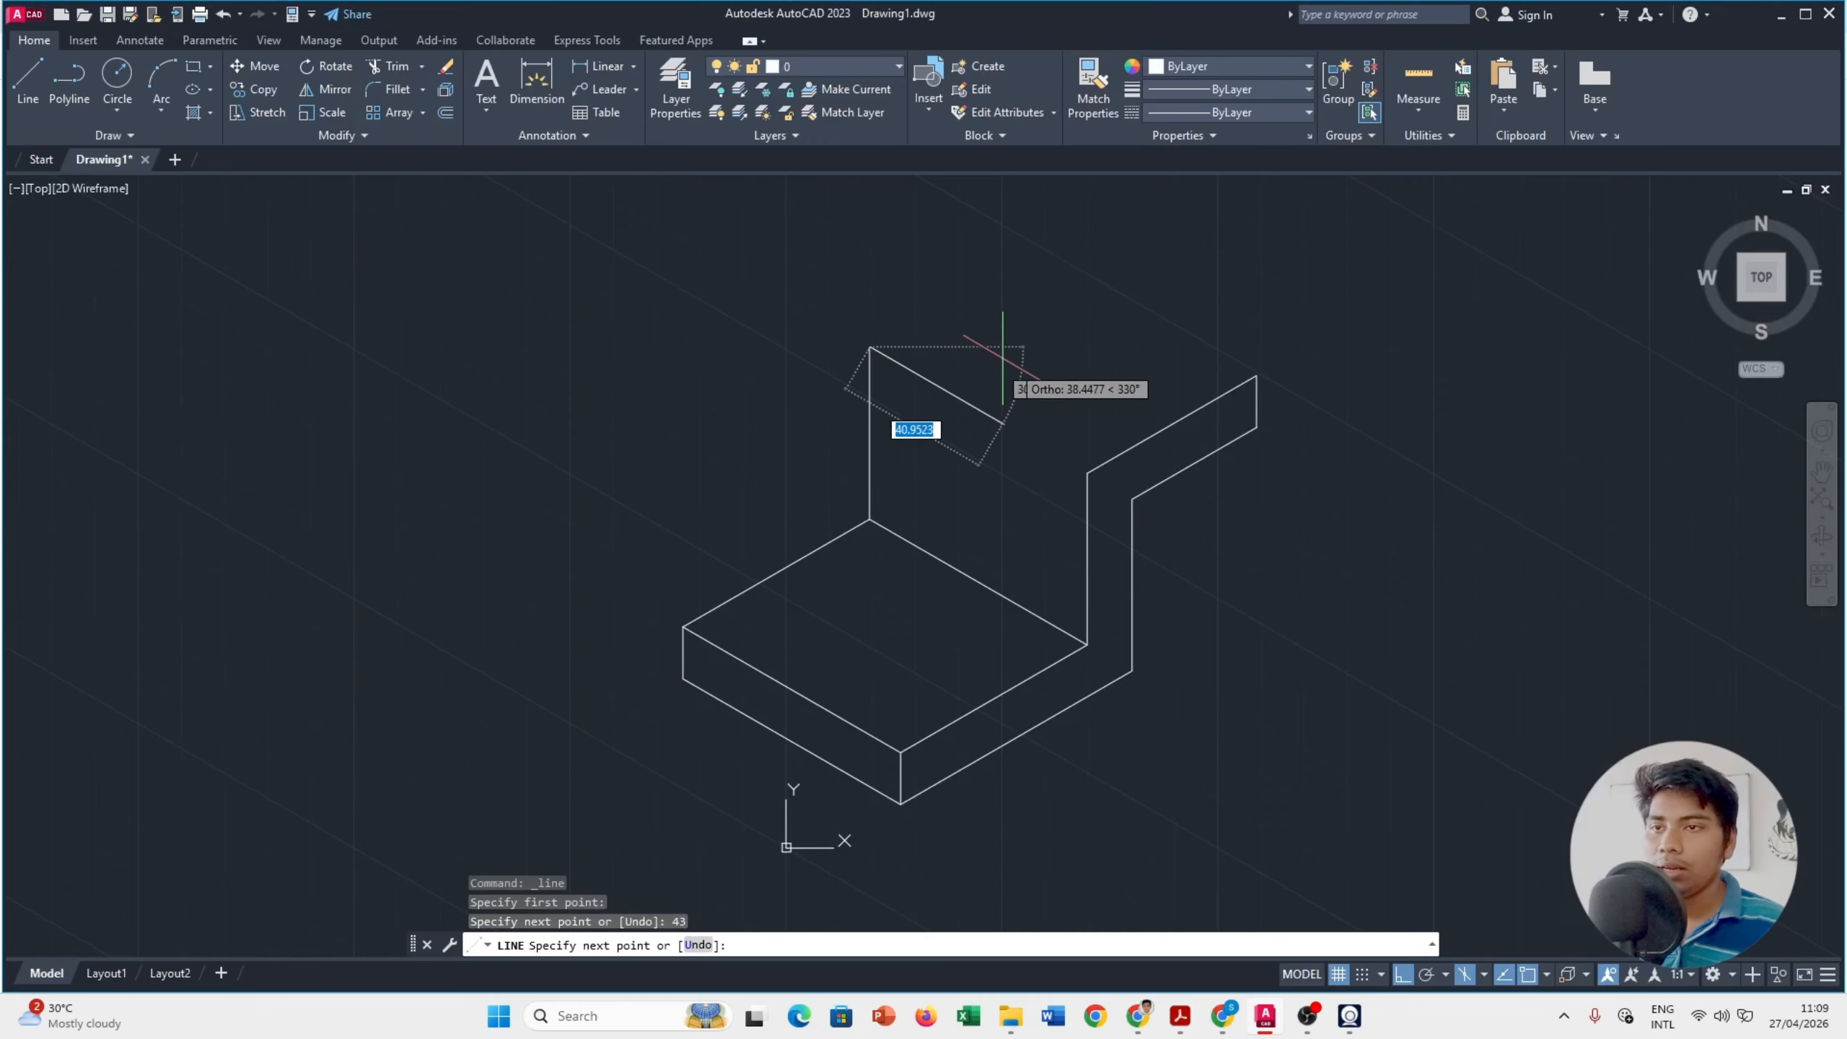
{"action": "key", "text": "Escape"}
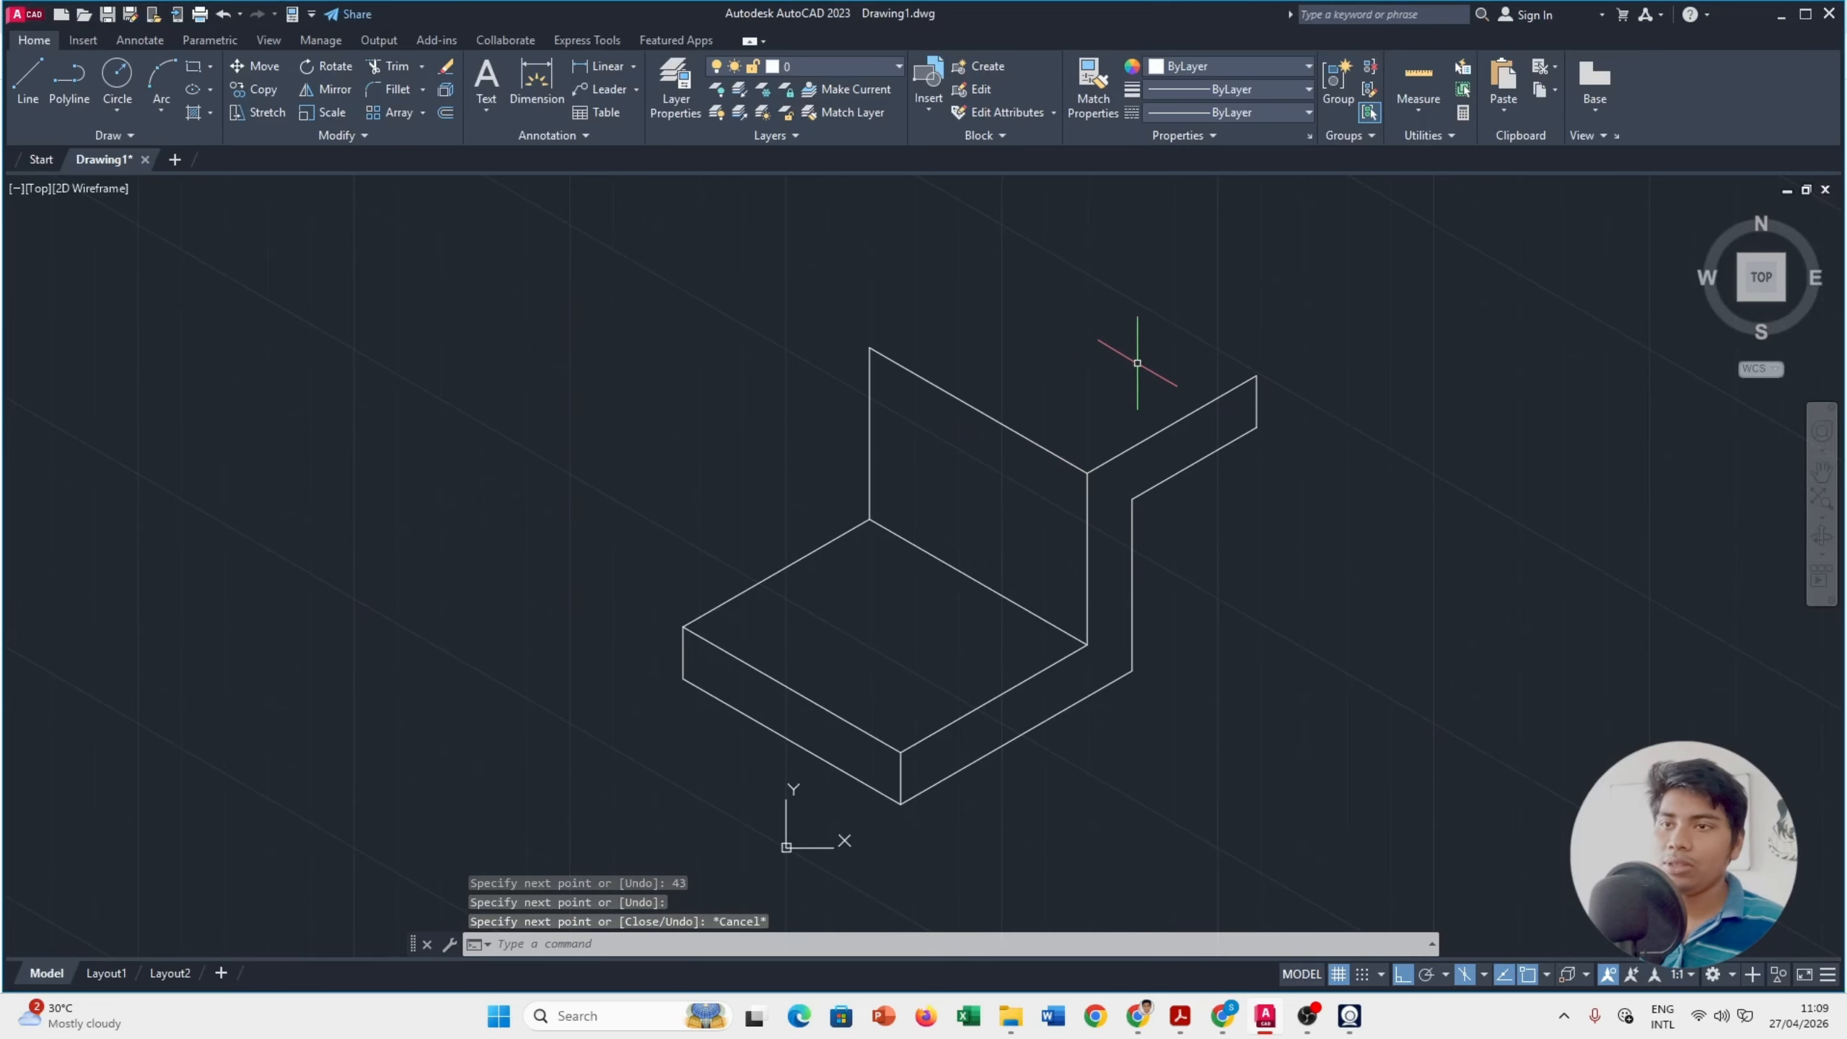
Step: On the top isoplane, draw a 49-unit line at 30° from the upright's rear top corner, checking the length in the reference PDF
{"action": "middle_click_drag", "start_coordinate": [1125, 363], "coordinate": [979, 435]}
{"action": "key", "text": "alt+Tab"}
{"action": "key", "text": "alt+Tab"}
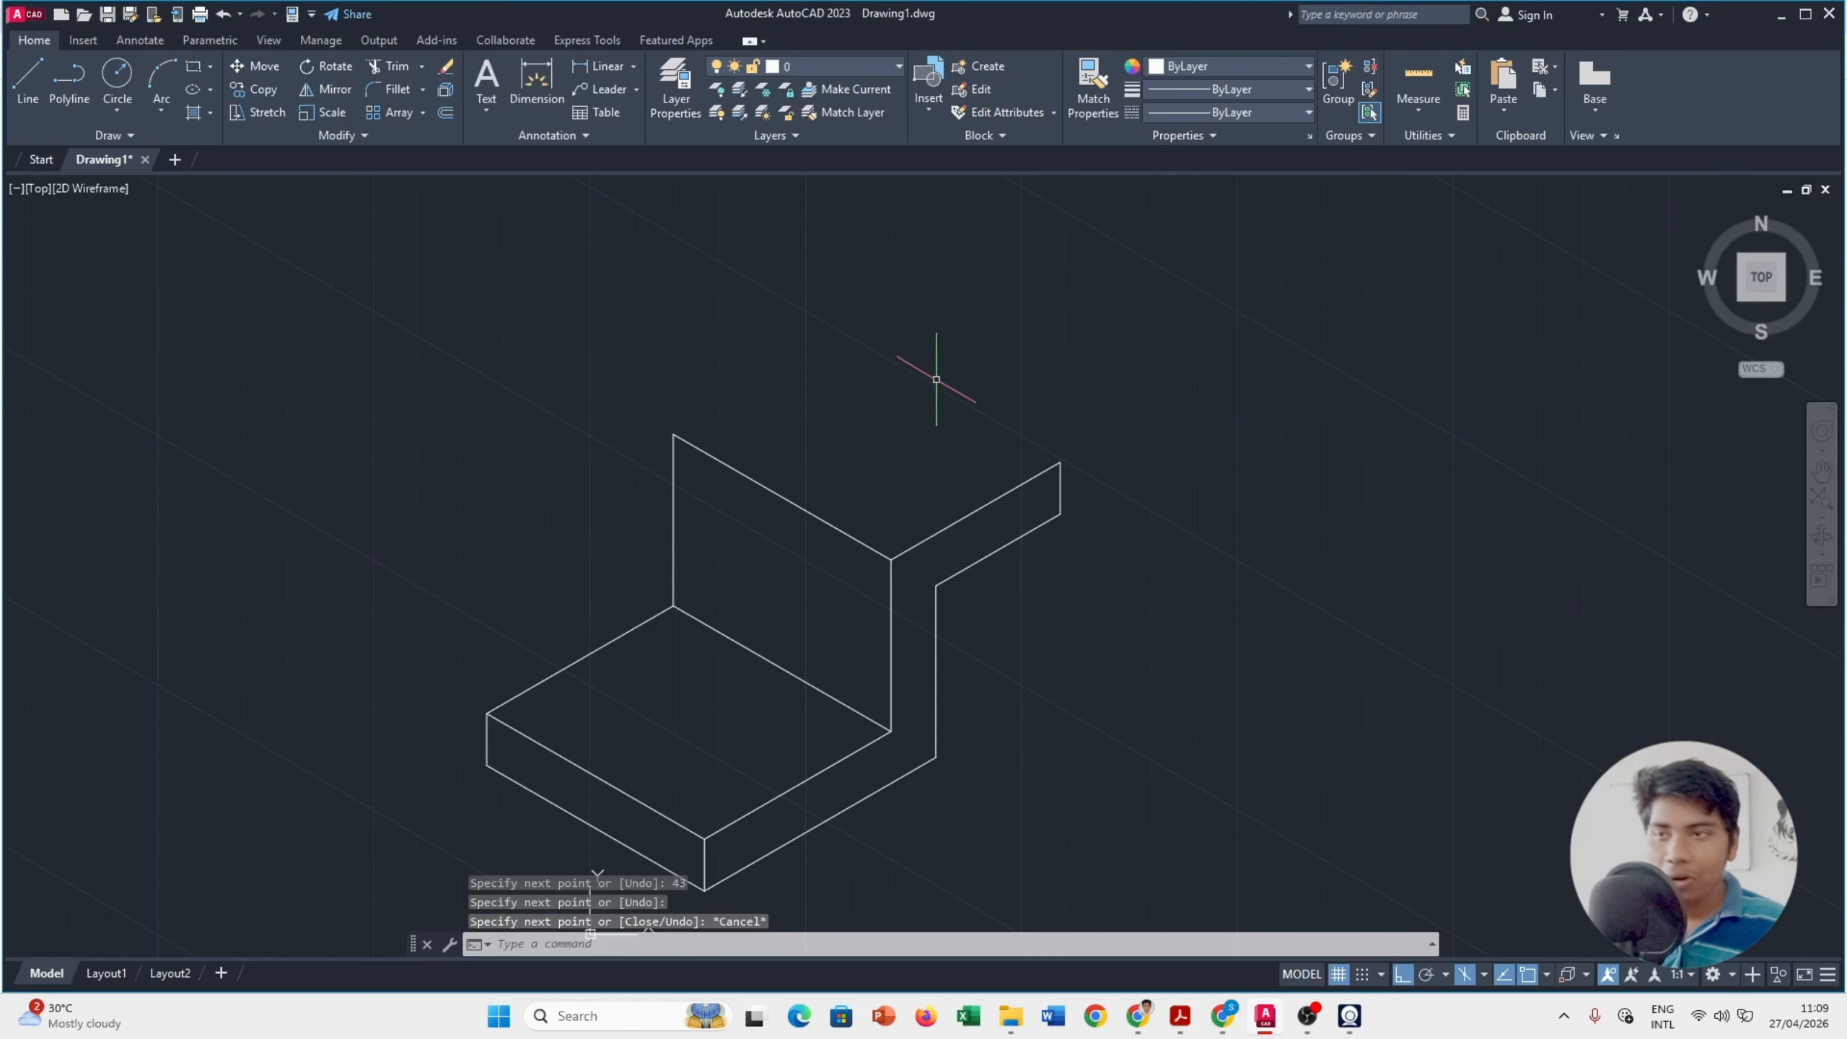
{"action": "key", "text": "F5"}
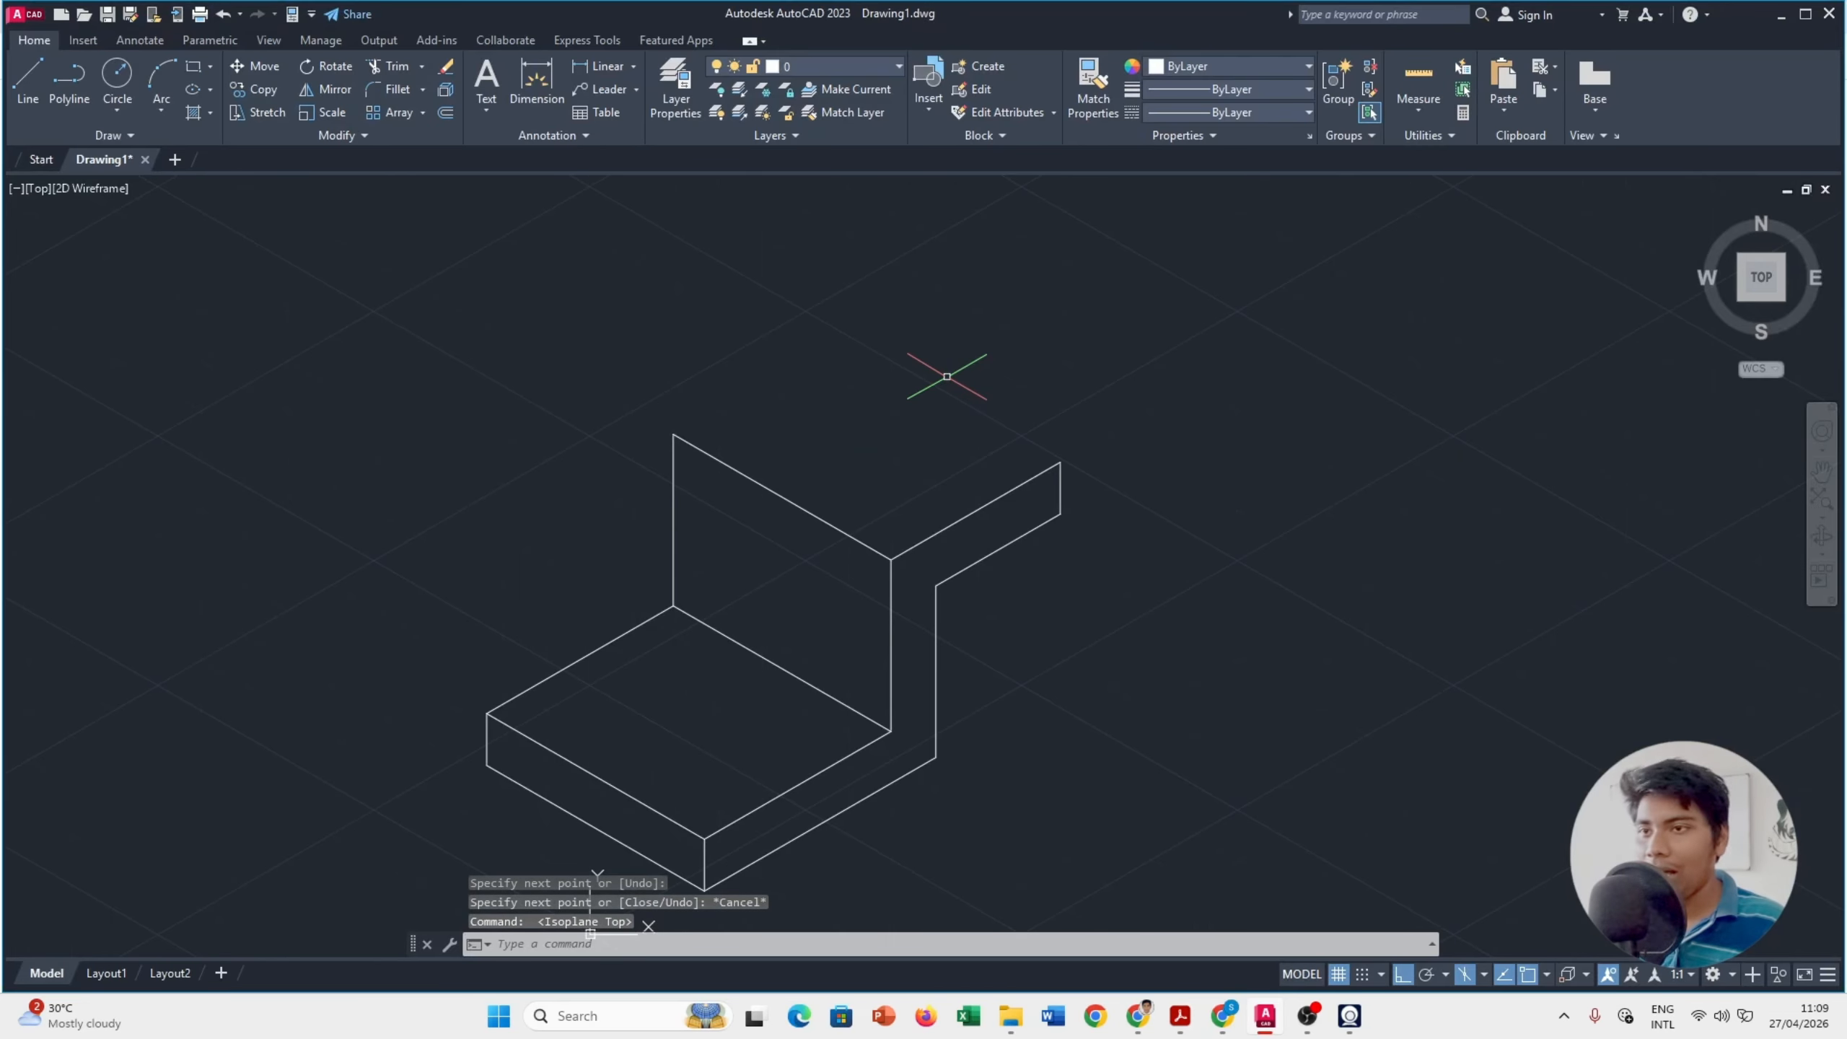
{"action": "key", "text": "alt+Tab"}
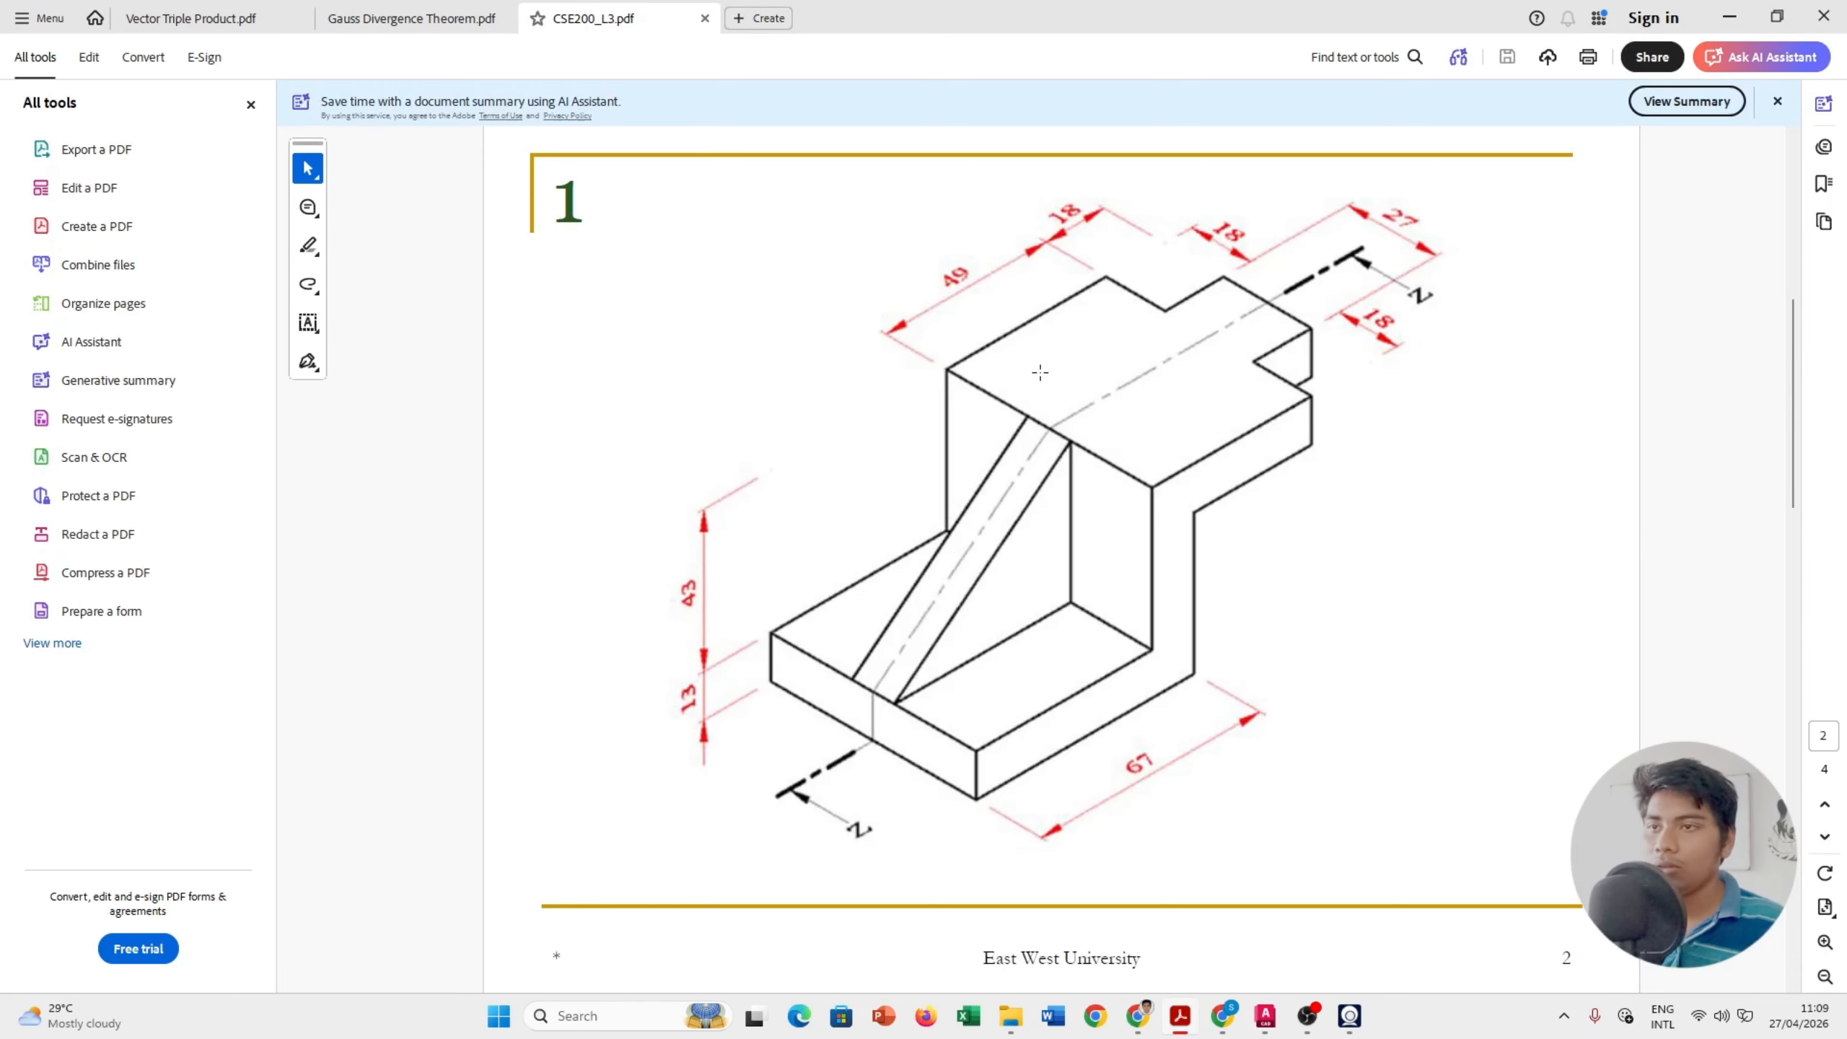
{"action": "key", "text": "alt+Tab"}
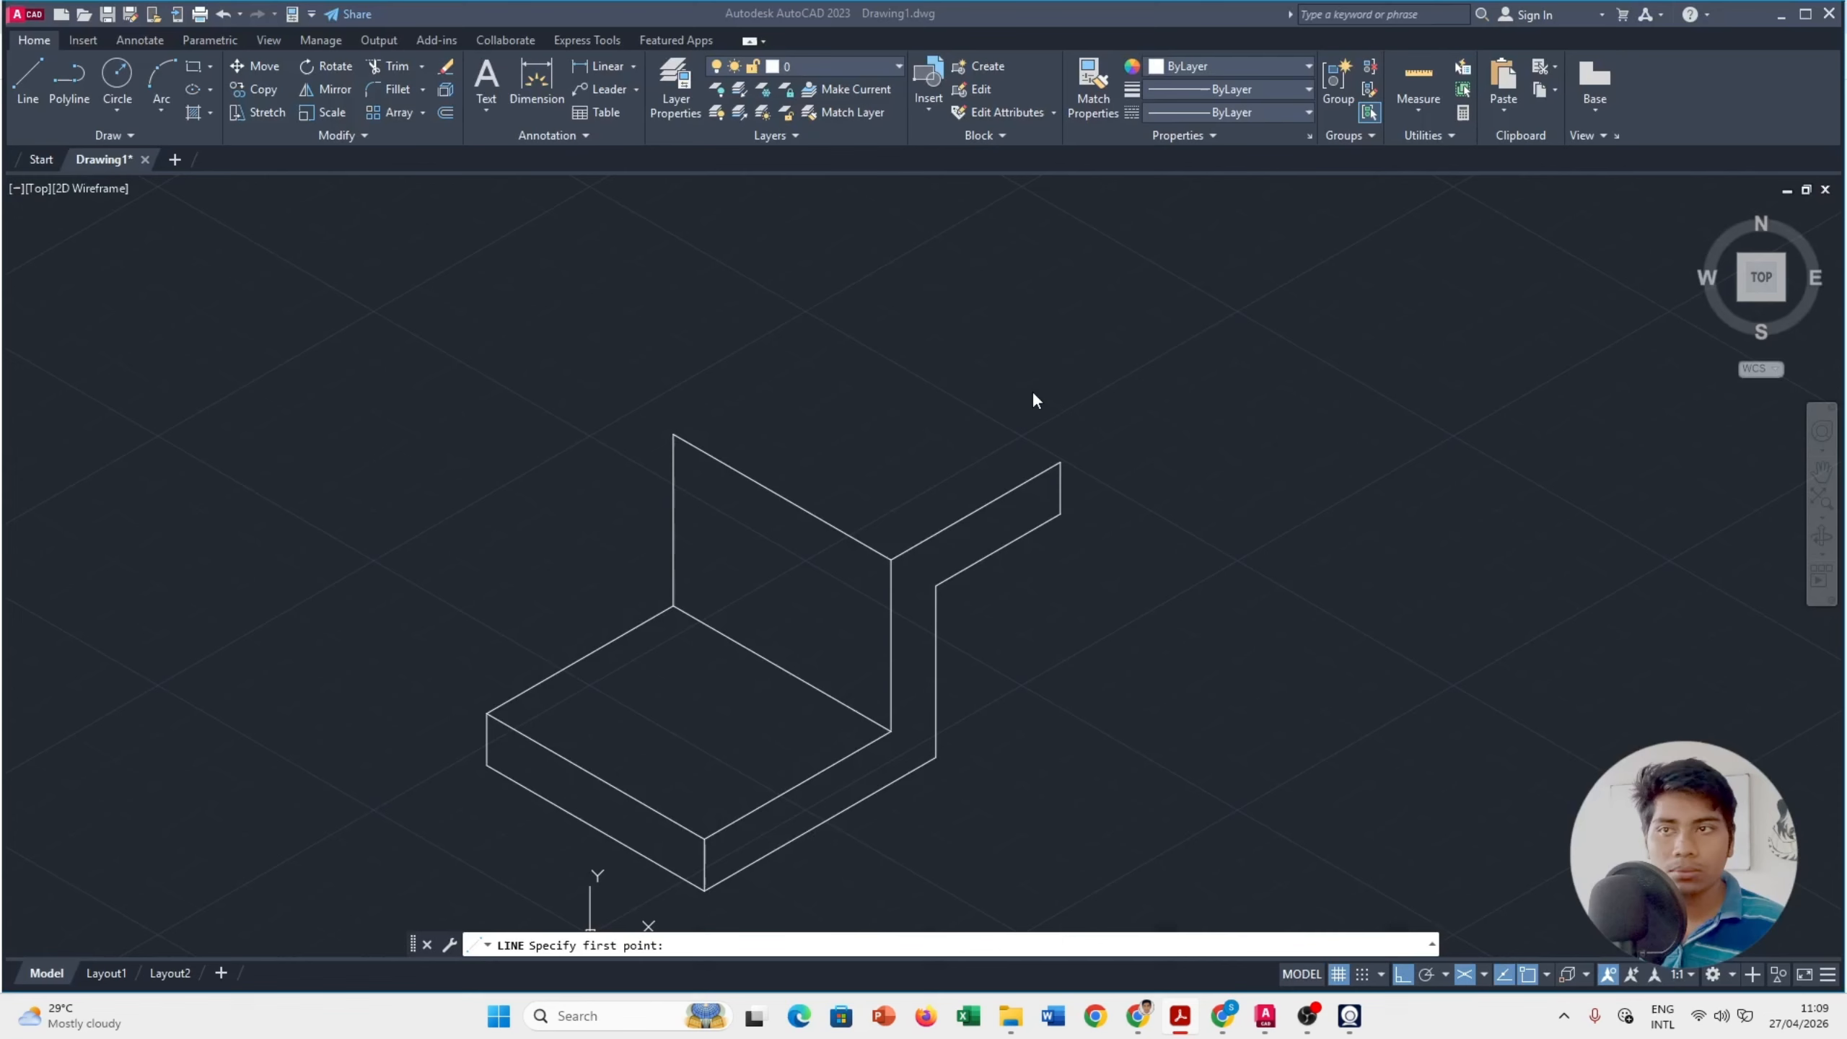
{"action": "left_click", "coordinate": [673, 433]}
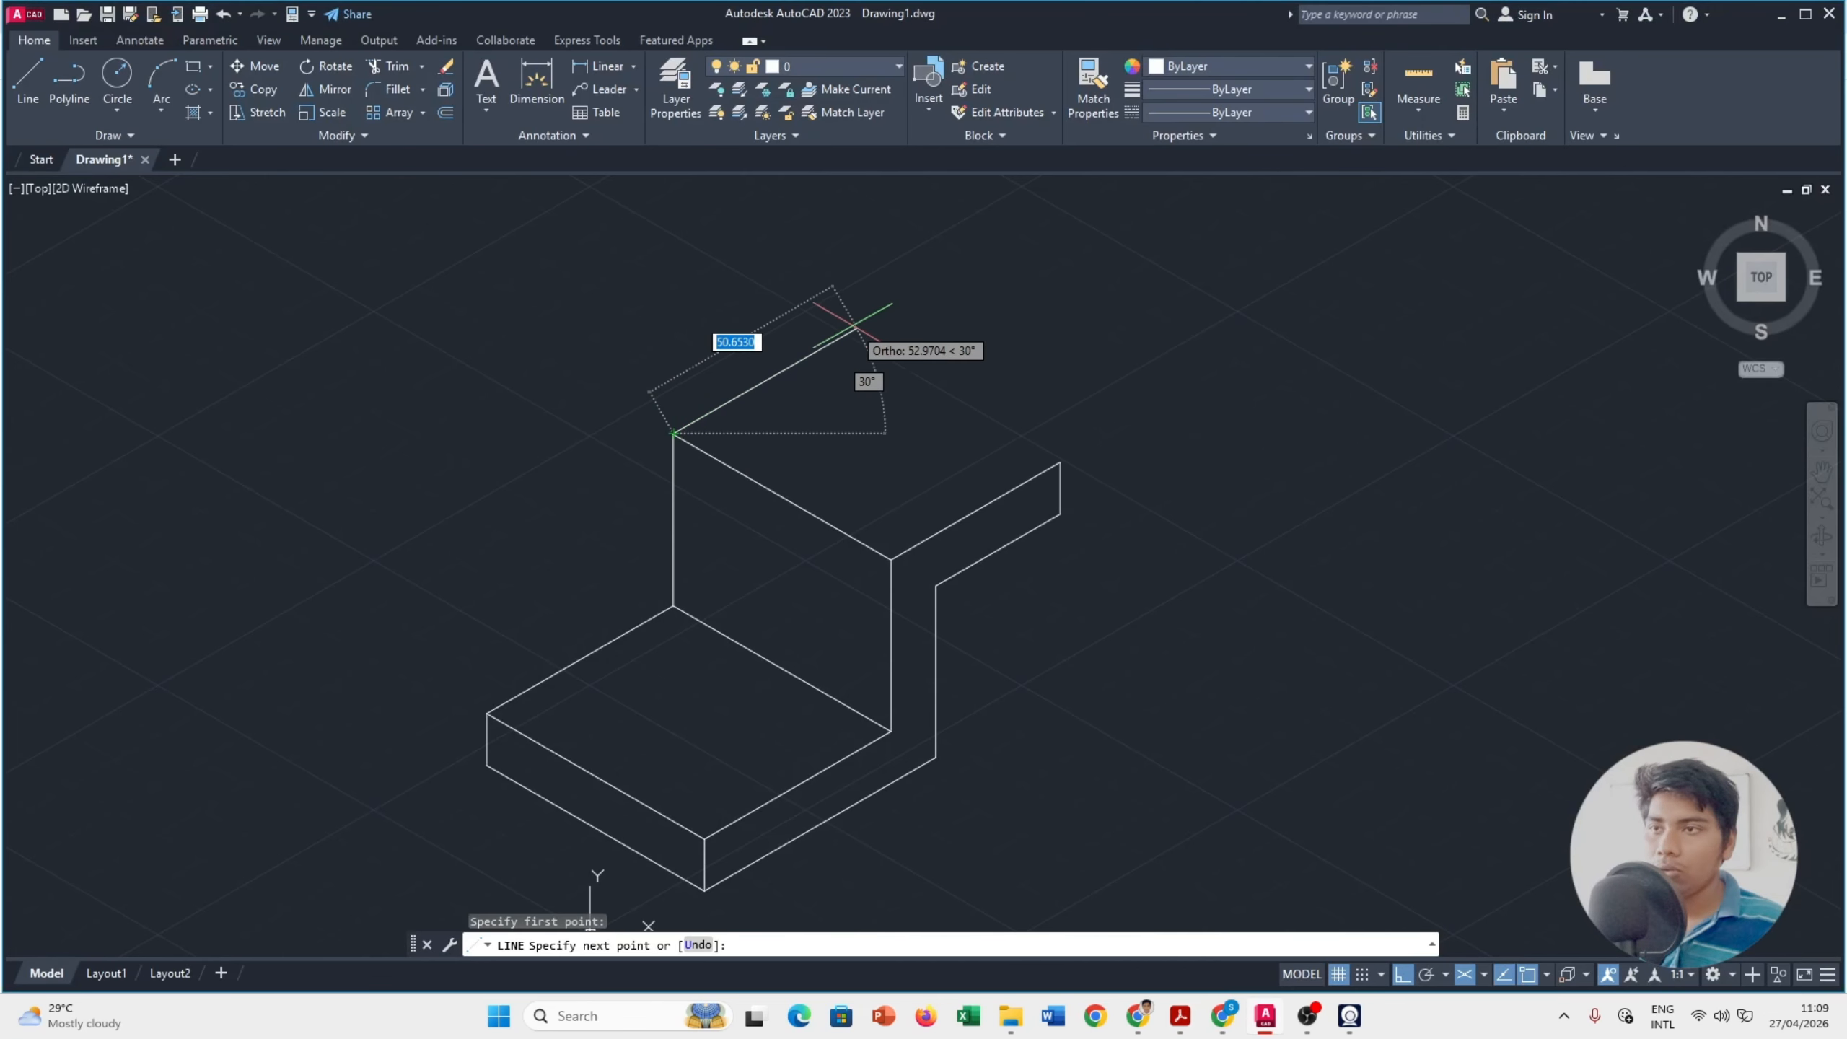
{"action": "key", "text": "alt+Tab"}
{"action": "key", "text": "alt+Tab"}
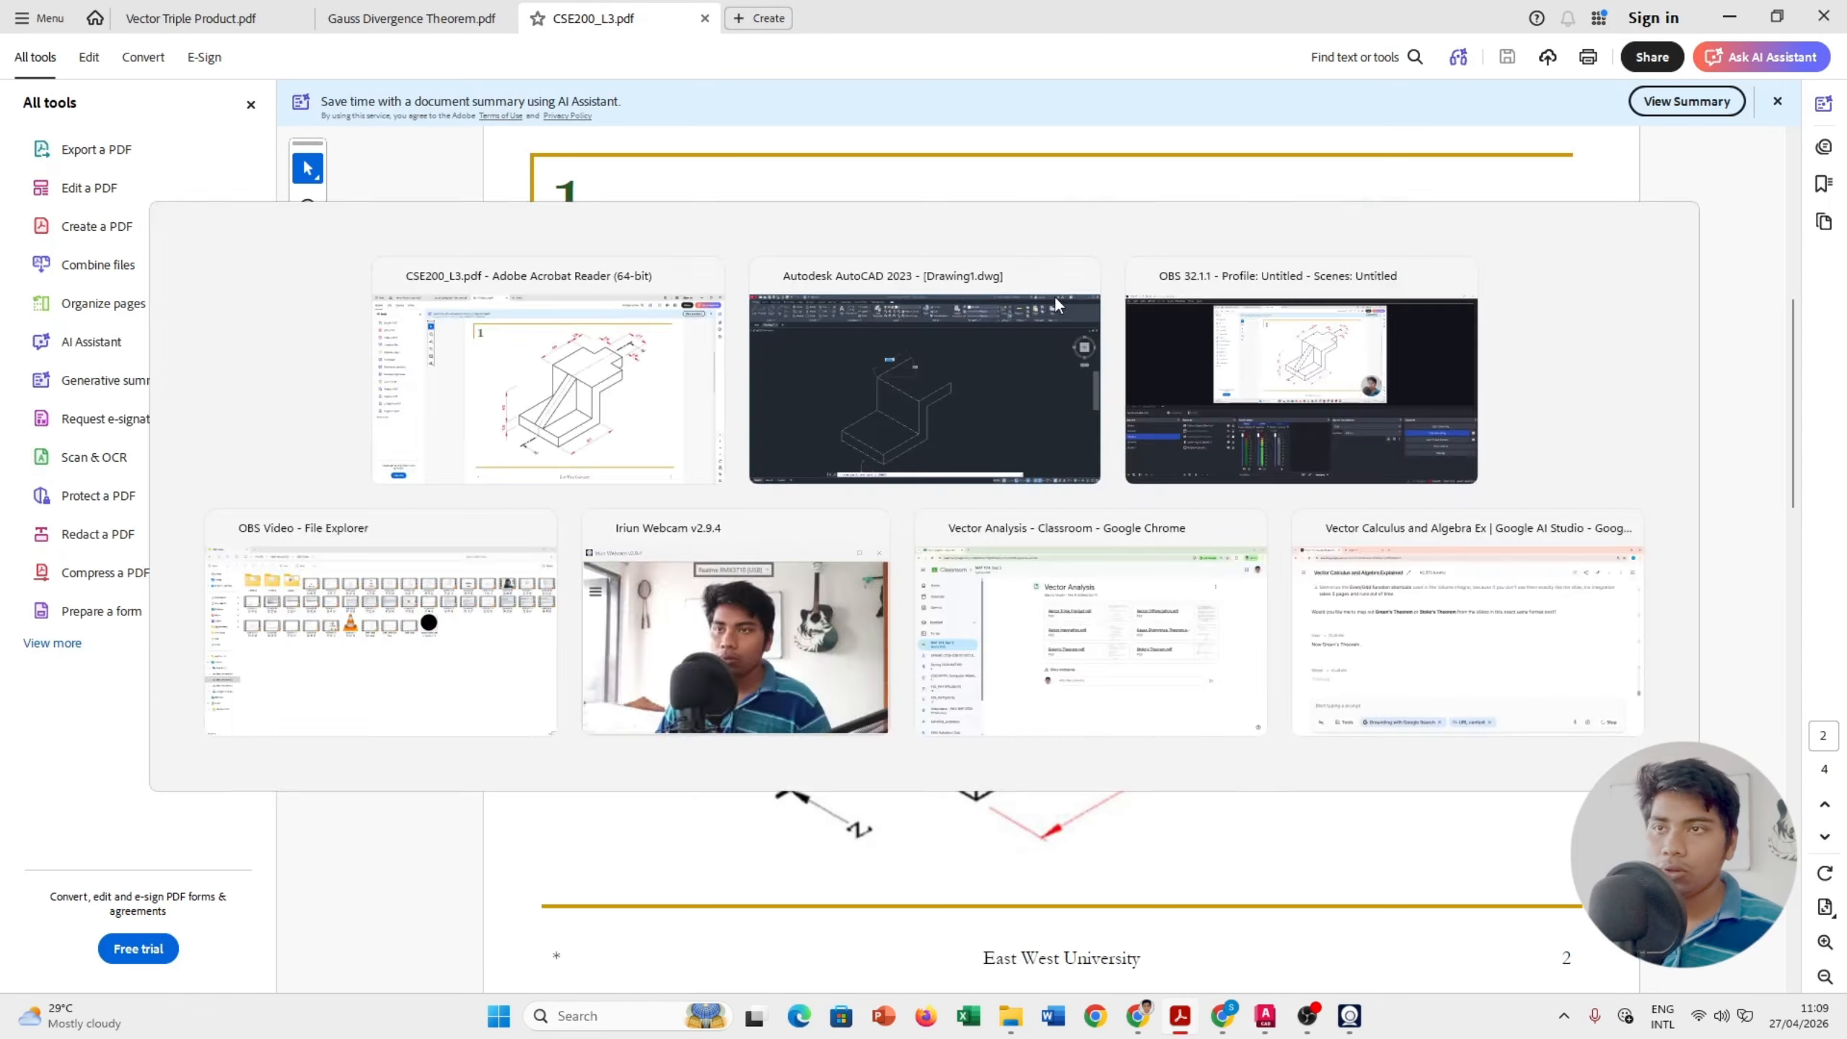
{"action": "type", "text": "49"}
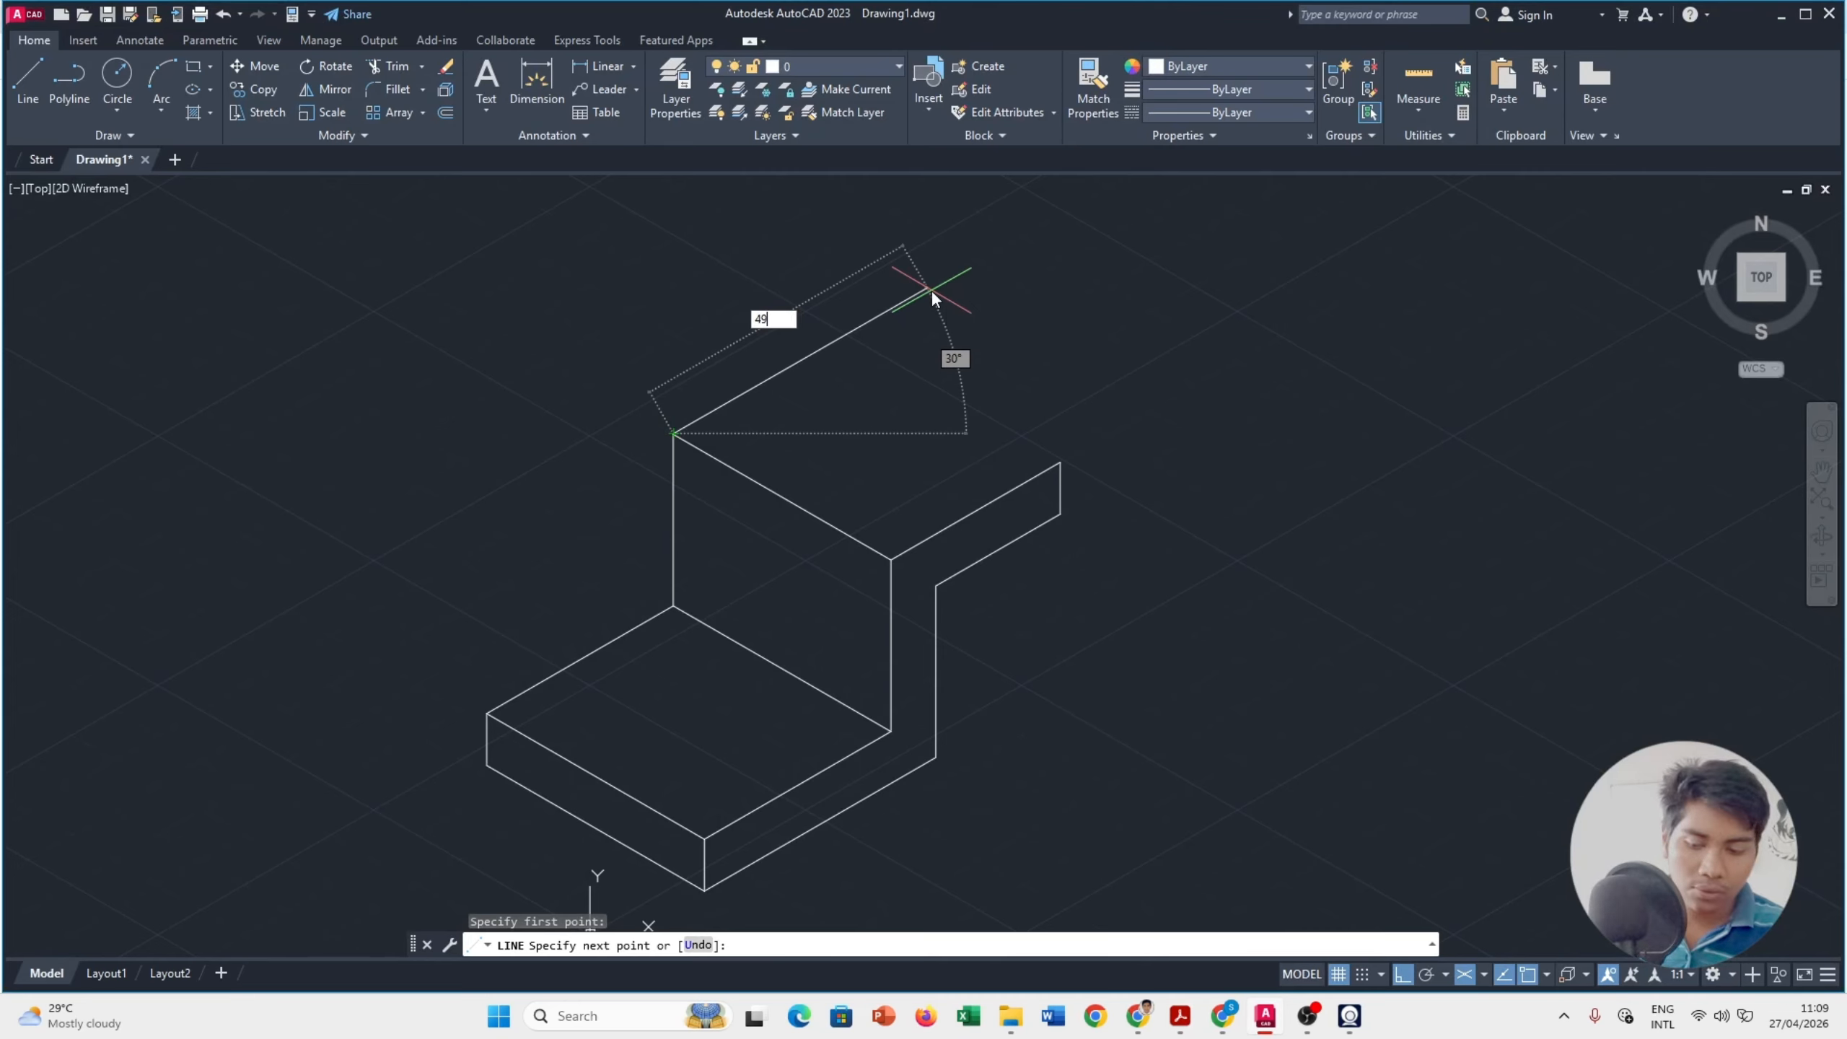
{"action": "key", "text": "alt+Tab"}
{"action": "key", "text": "alt+Tab"}
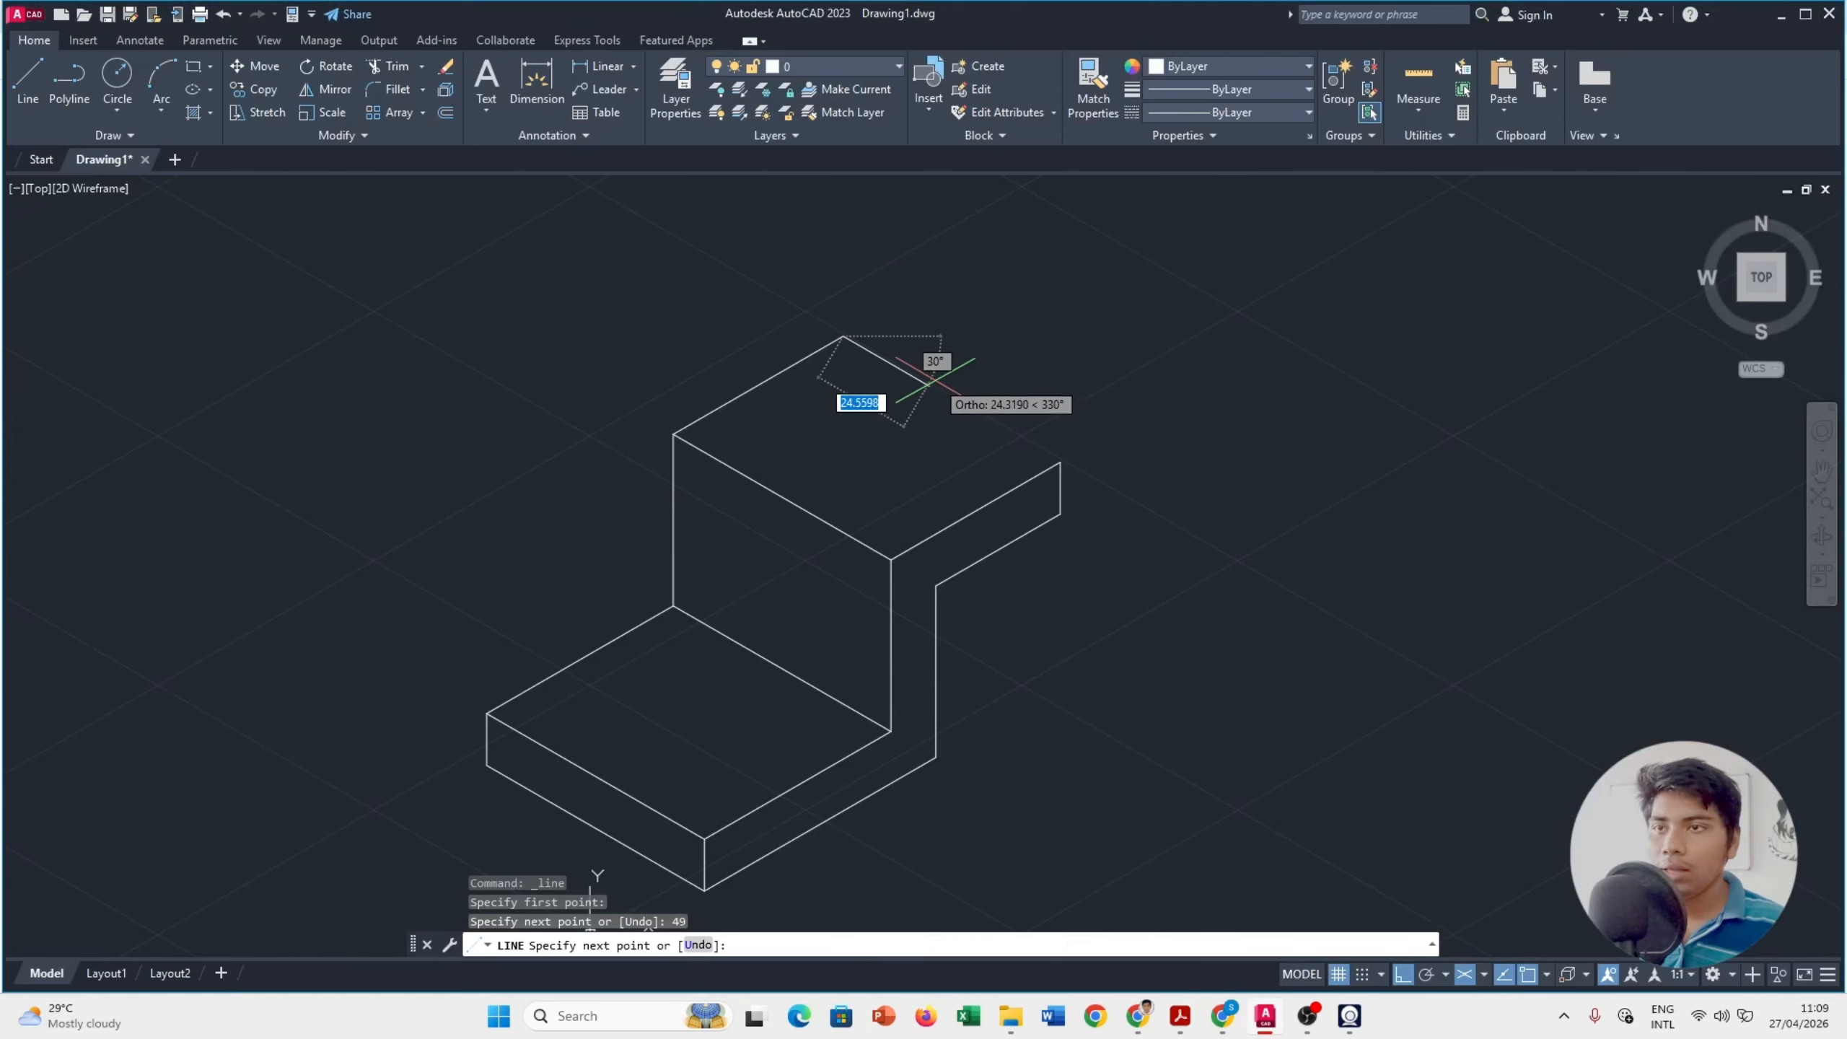
Step: Continue the upper outline with an 18-unit line at 330° and an 18-unit line at 30° to form the rear notch
{"action": "key", "text": "alt+Tab"}
{"action": "key", "text": "alt+Tab"}
{"action": "type", "text": "18"}
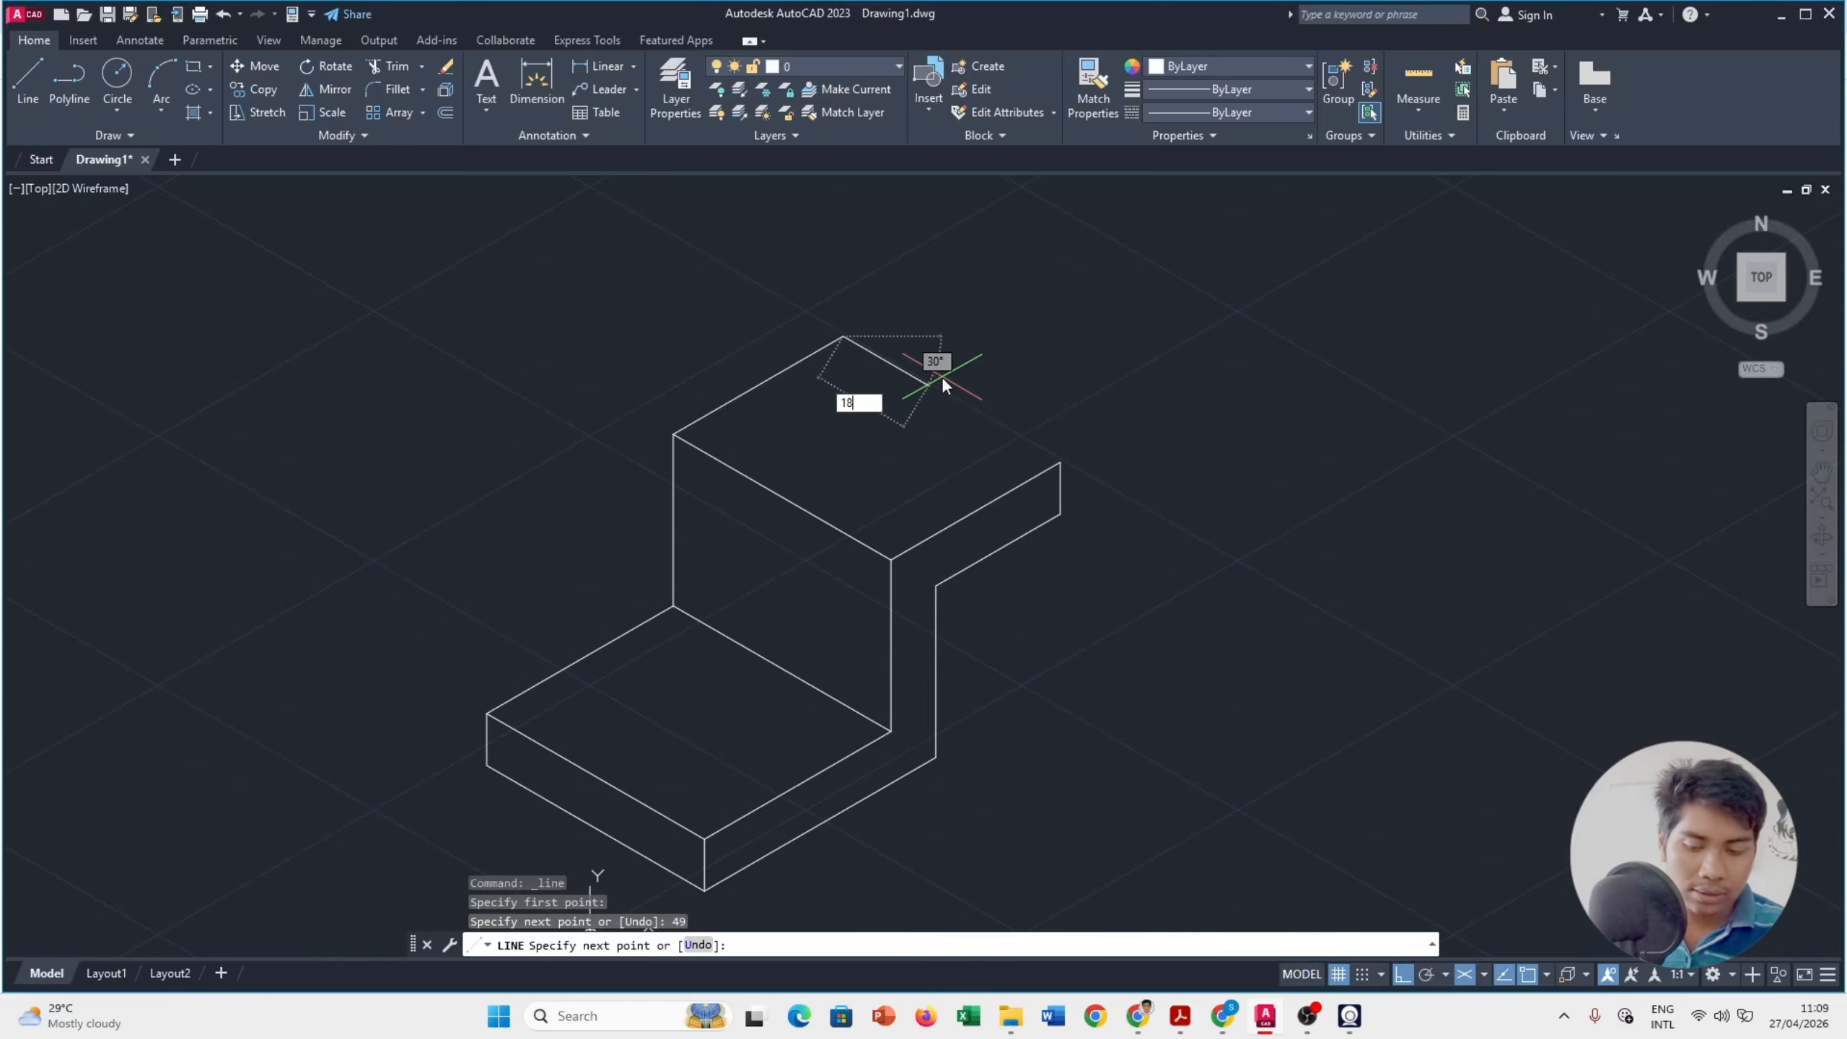
{"action": "key", "text": "Return"}
{"action": "key", "text": "alt+Tab"}
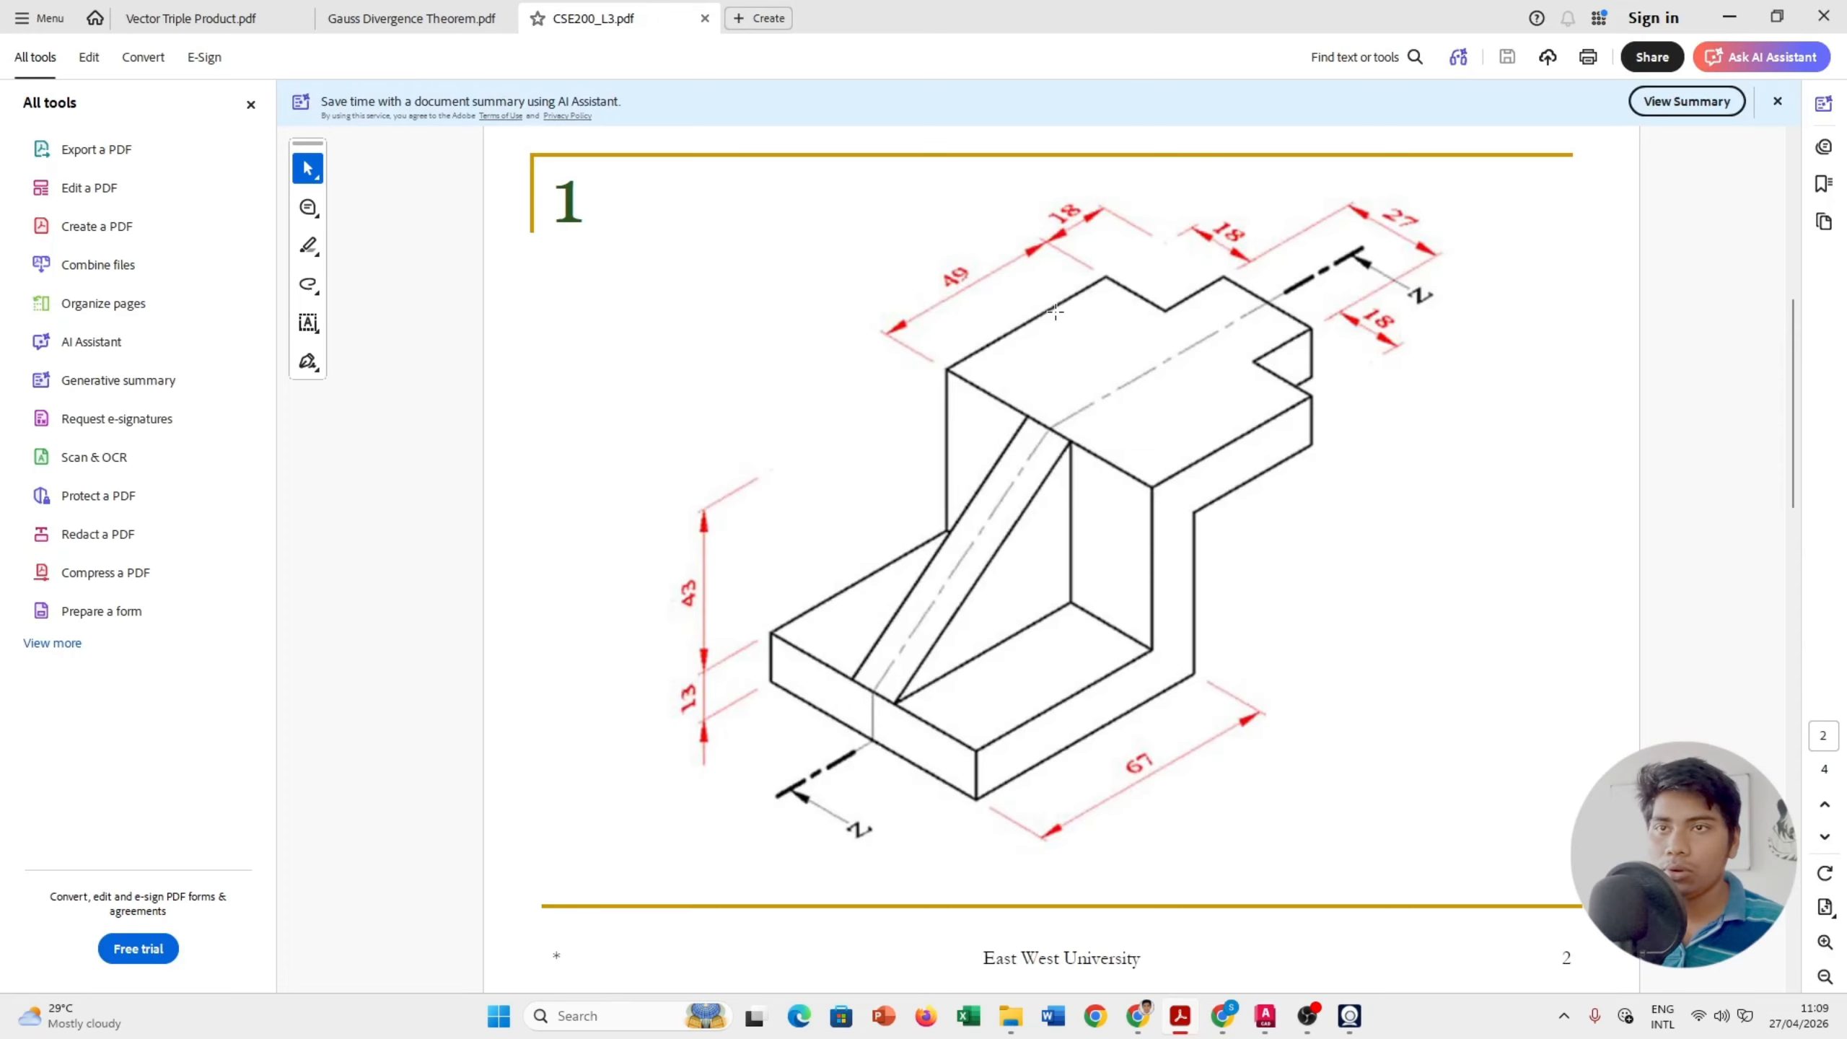
{"action": "key", "text": "alt+Tab"}
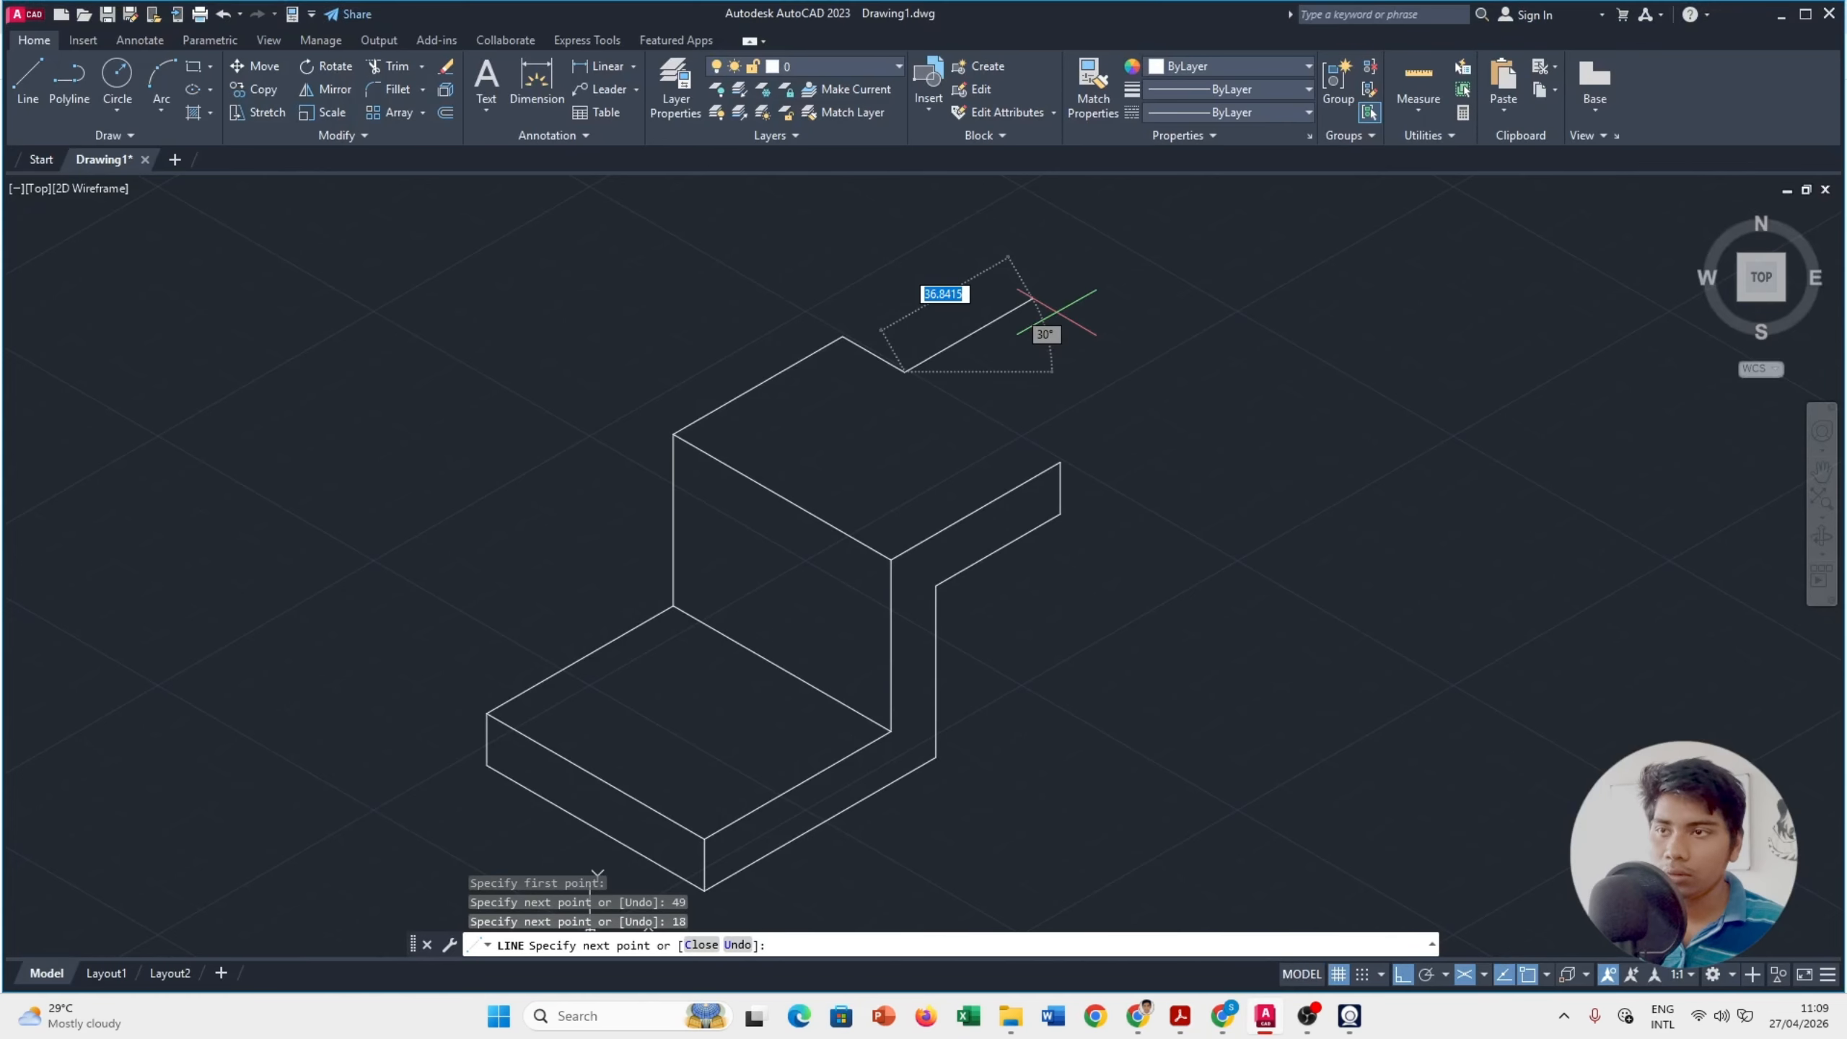
{"action": "type", "text": "18"}
{"action": "key", "text": "Return"}
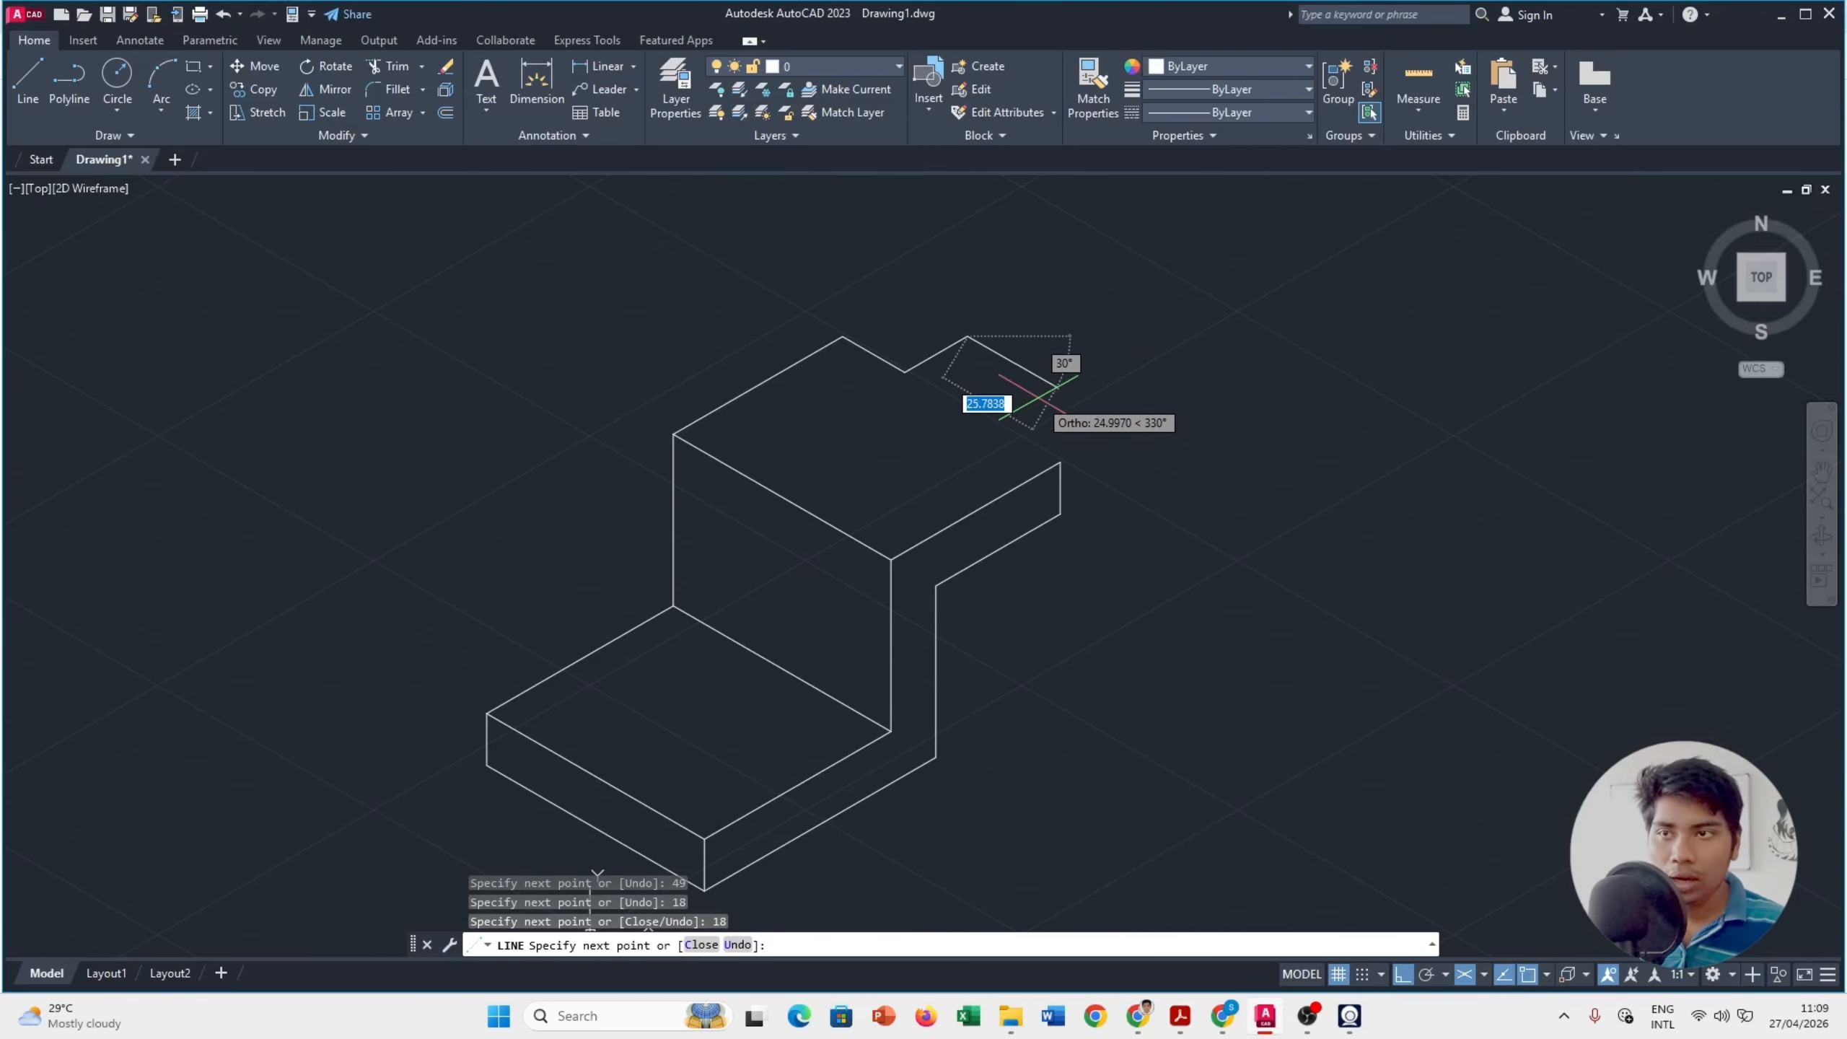
Step: Draw the tab's 27-unit end at 330° and 18-unit side at 210°, and close the outline to the profile's upper outer corner
{"action": "type", "text": "27"}
{"action": "key", "text": "Return"}
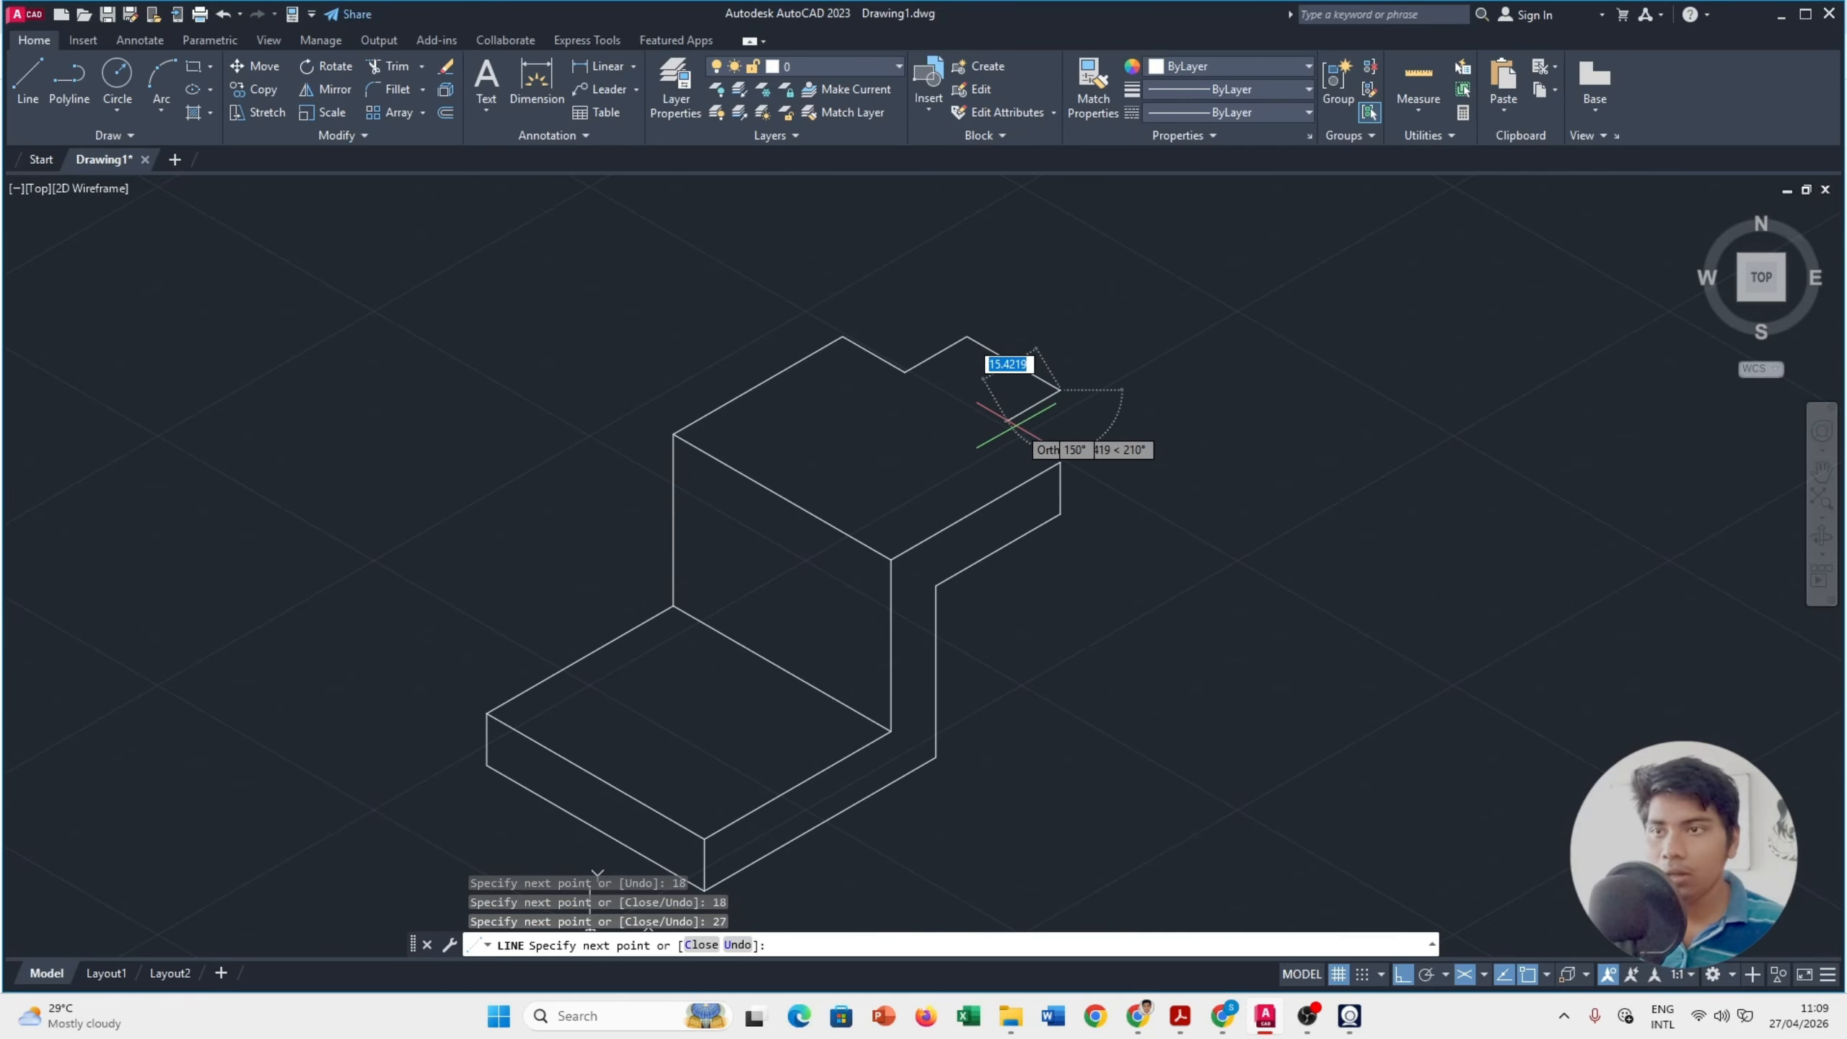
{"action": "type", "text": "18"}
{"action": "key", "text": "Return"}
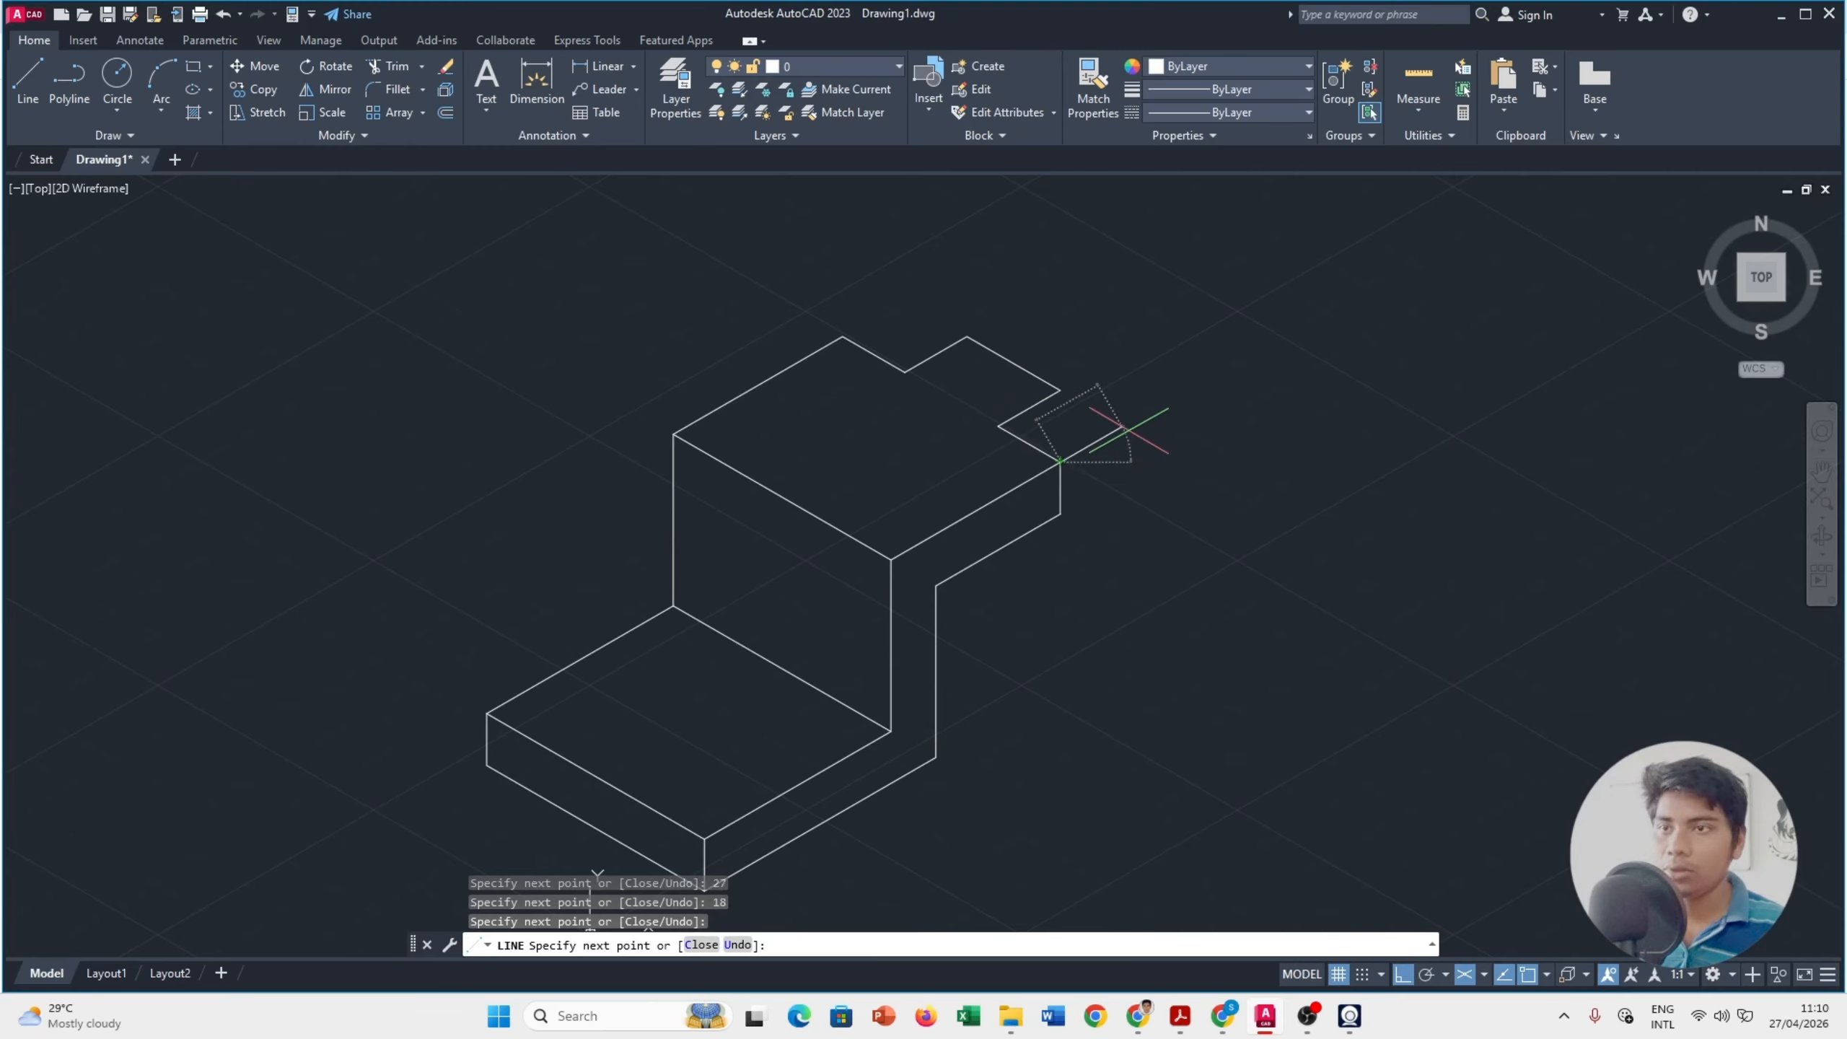
{"action": "key", "text": "alt+Tab"}
{"action": "key", "text": "alt+Tab"}
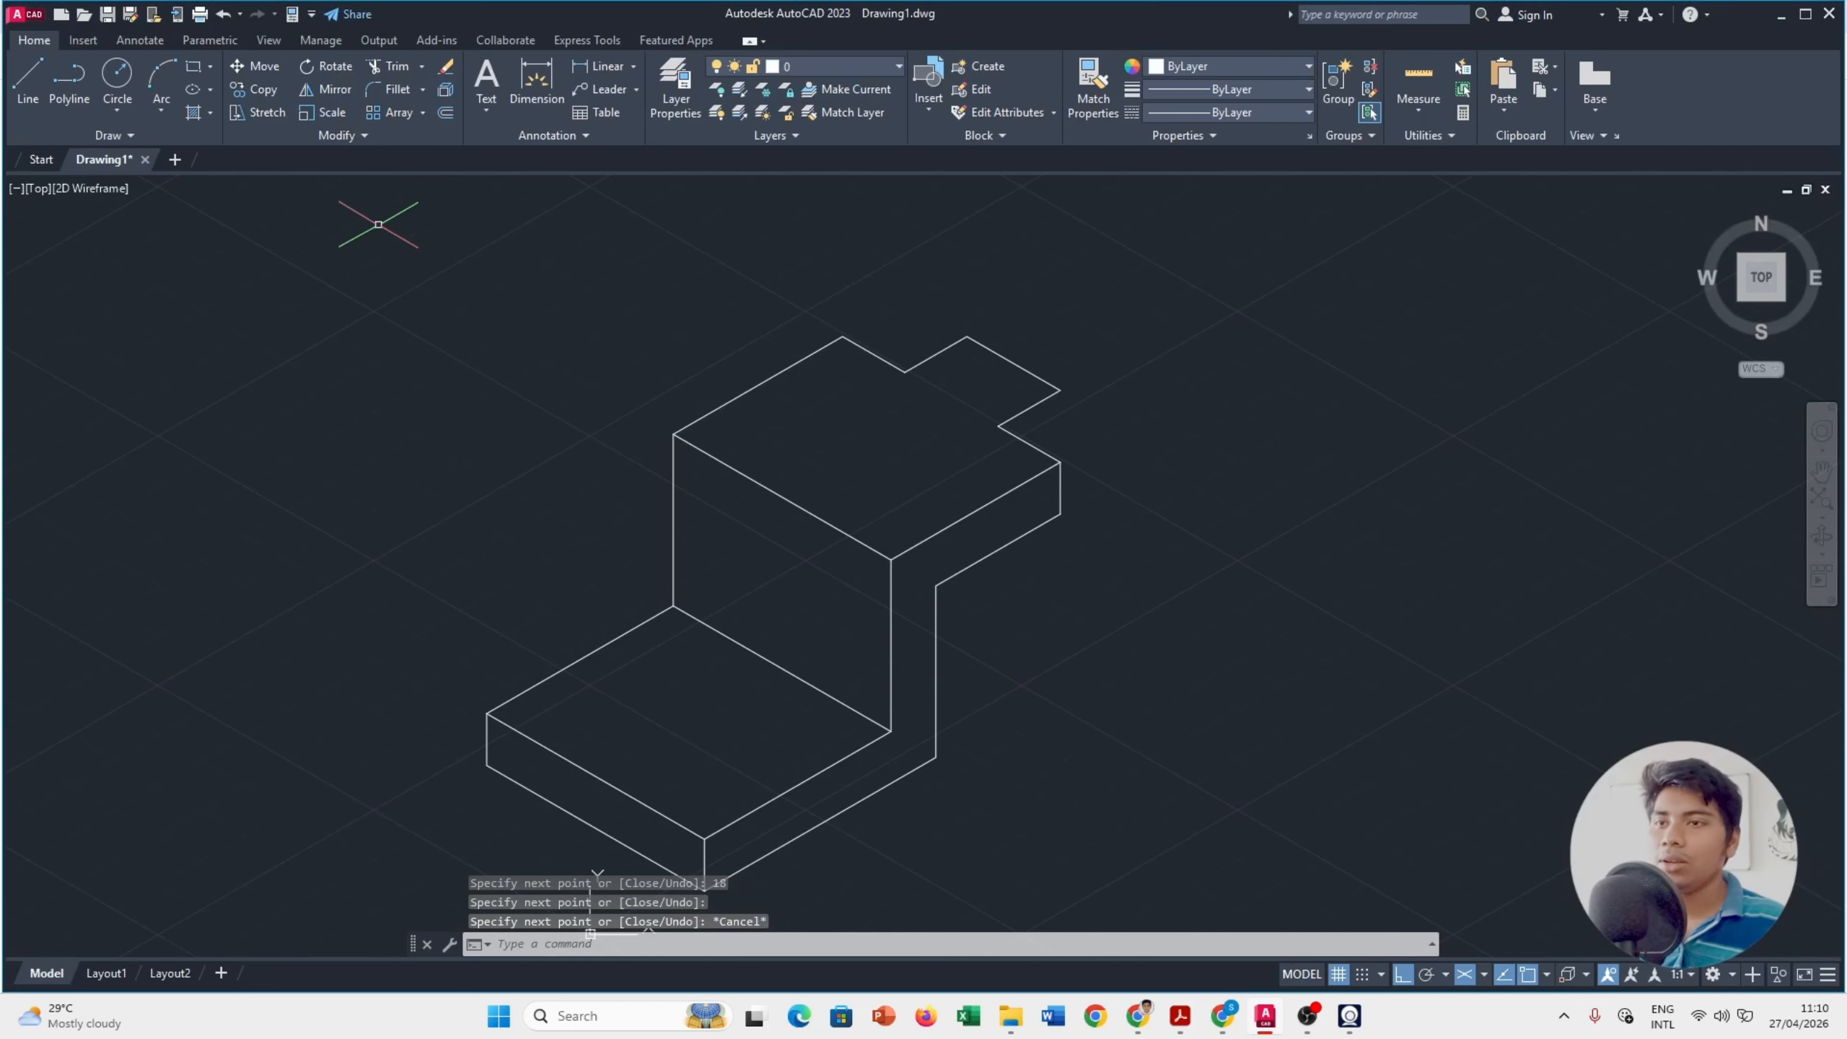
Step: On the right isoplane, draw a 13-unit line down from the tab's outer corner and continue at 210° past the slanted notch edge
{"action": "left_click", "coordinate": [27, 80]}
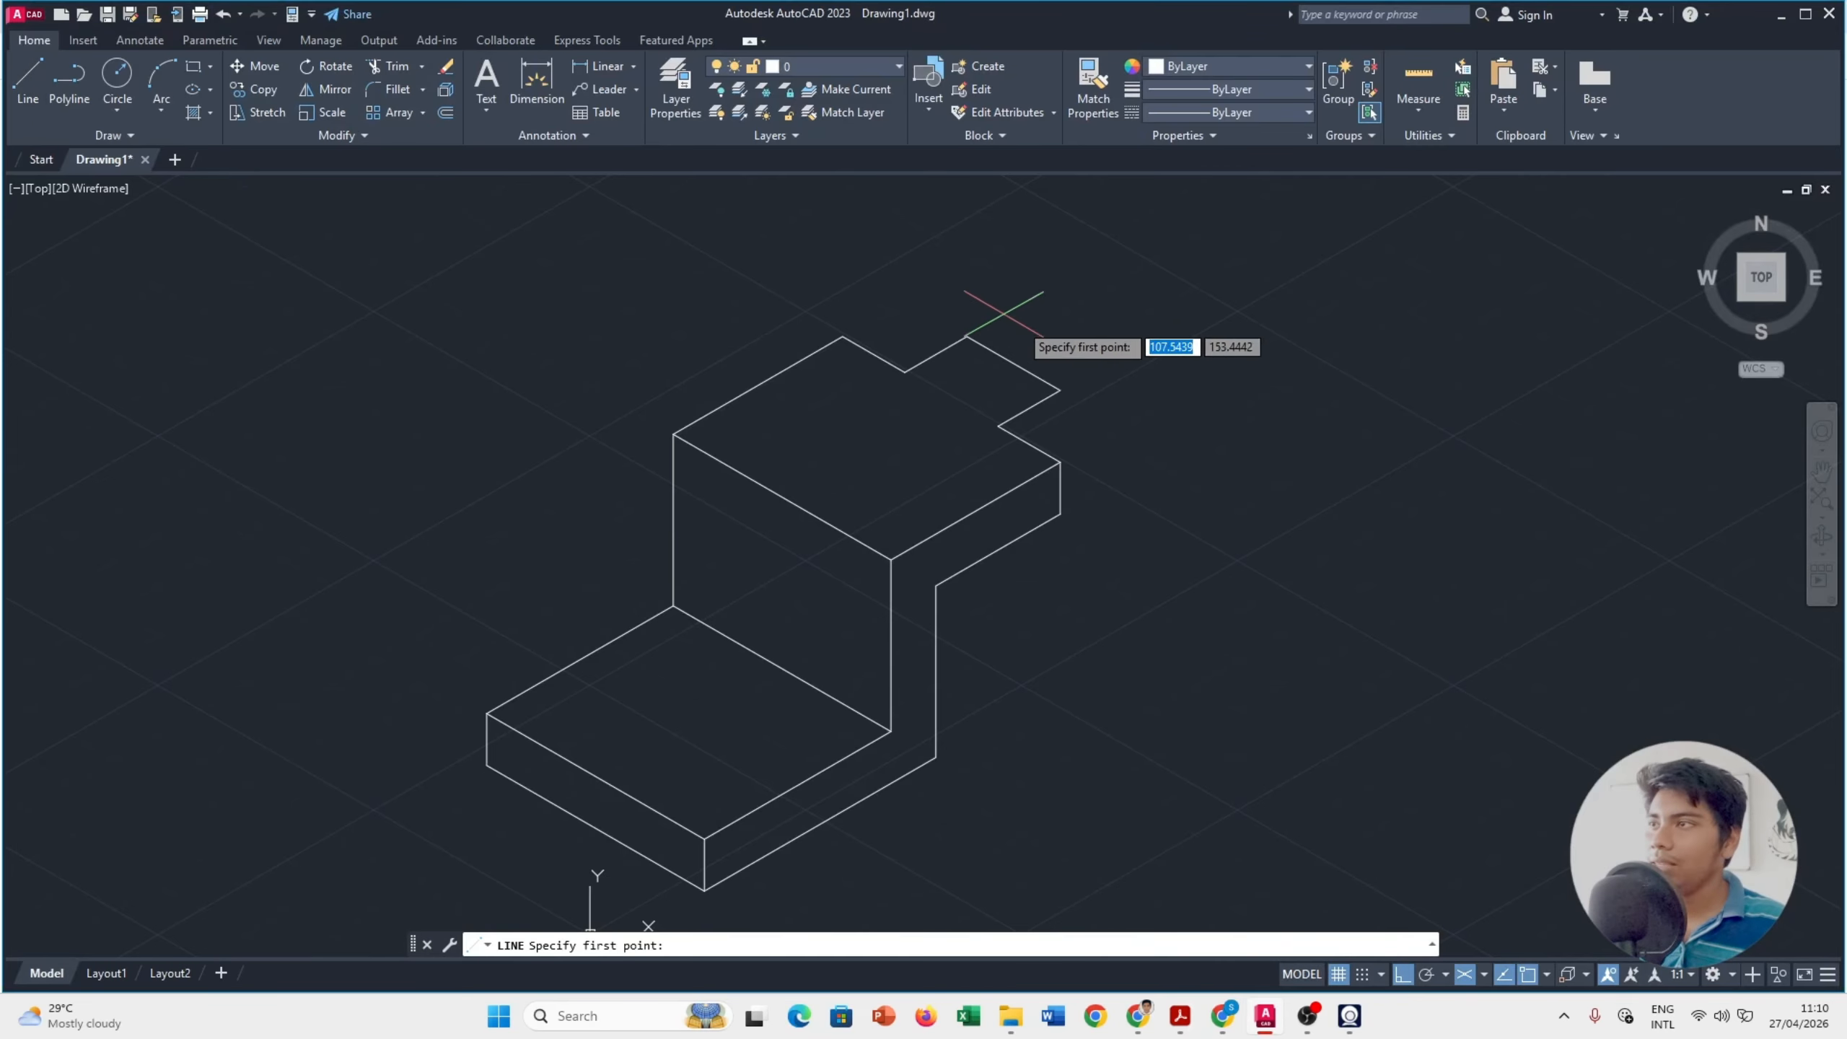
{"action": "left_click", "coordinate": [1060, 390]}
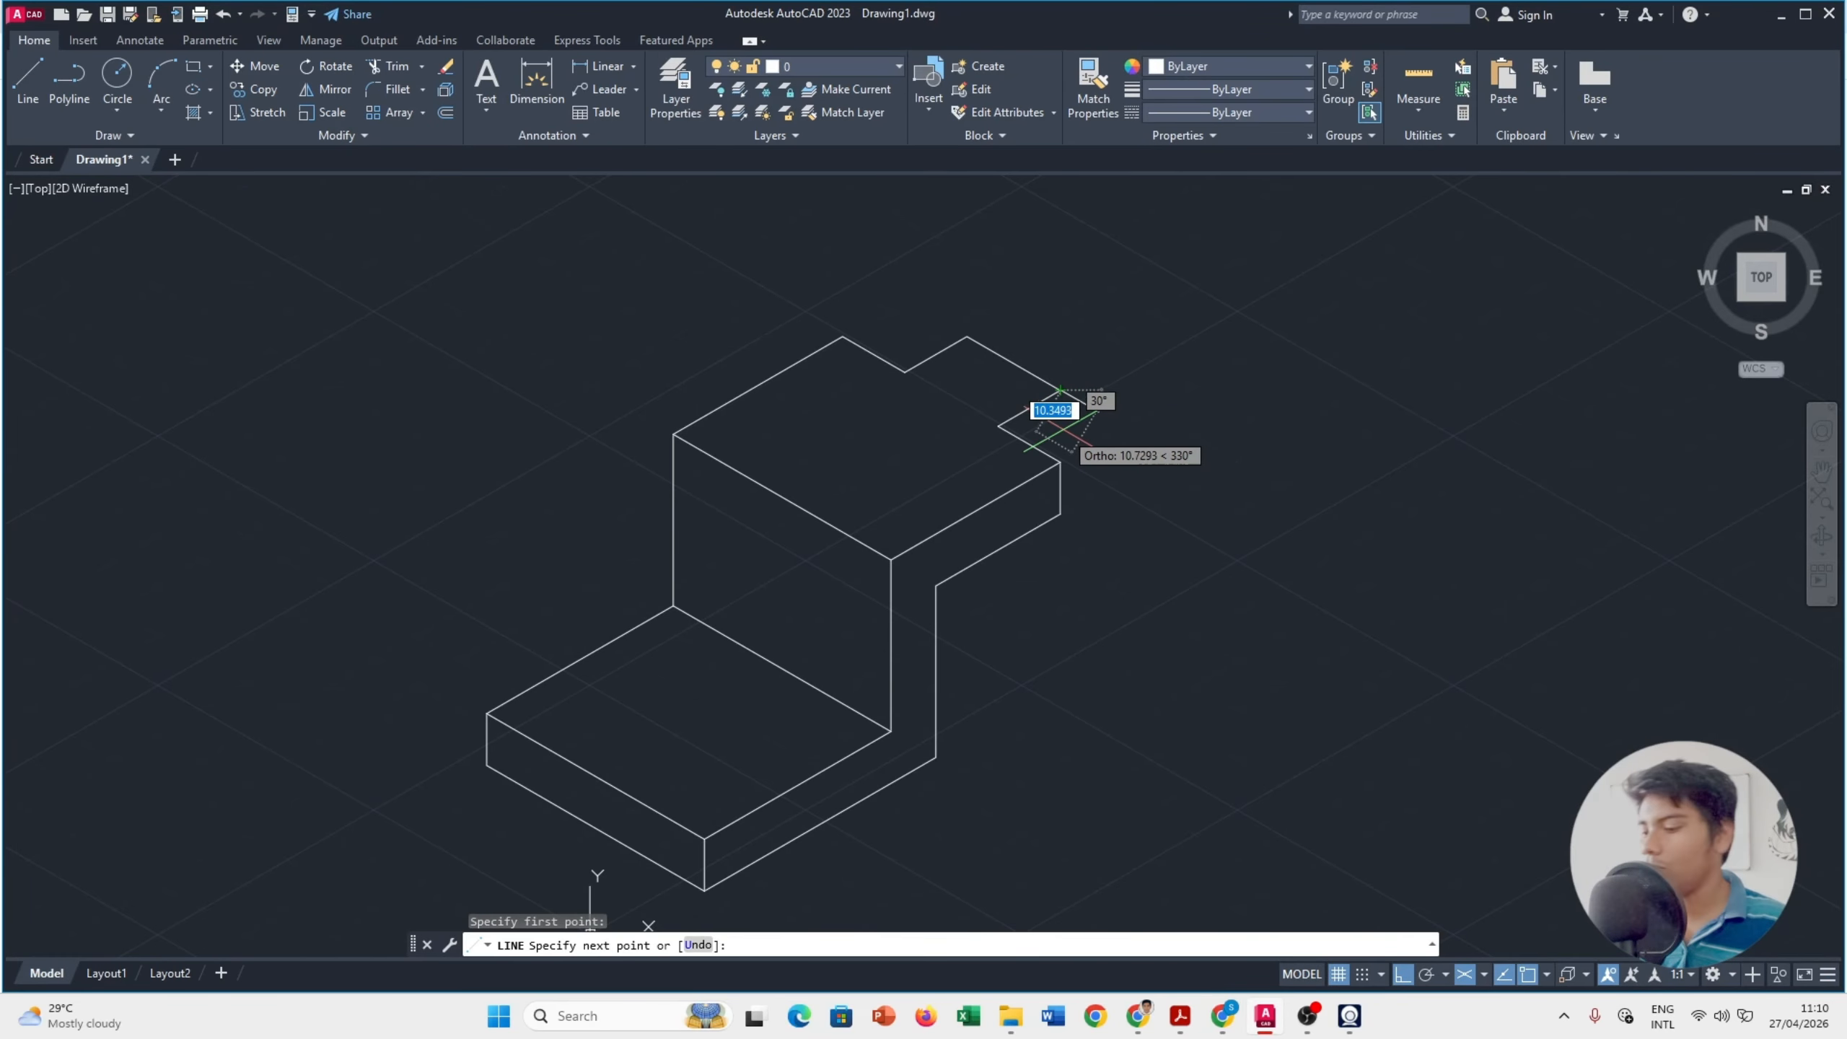
{"action": "key", "text": "F5"}
{"action": "key", "text": "alt+Tab"}
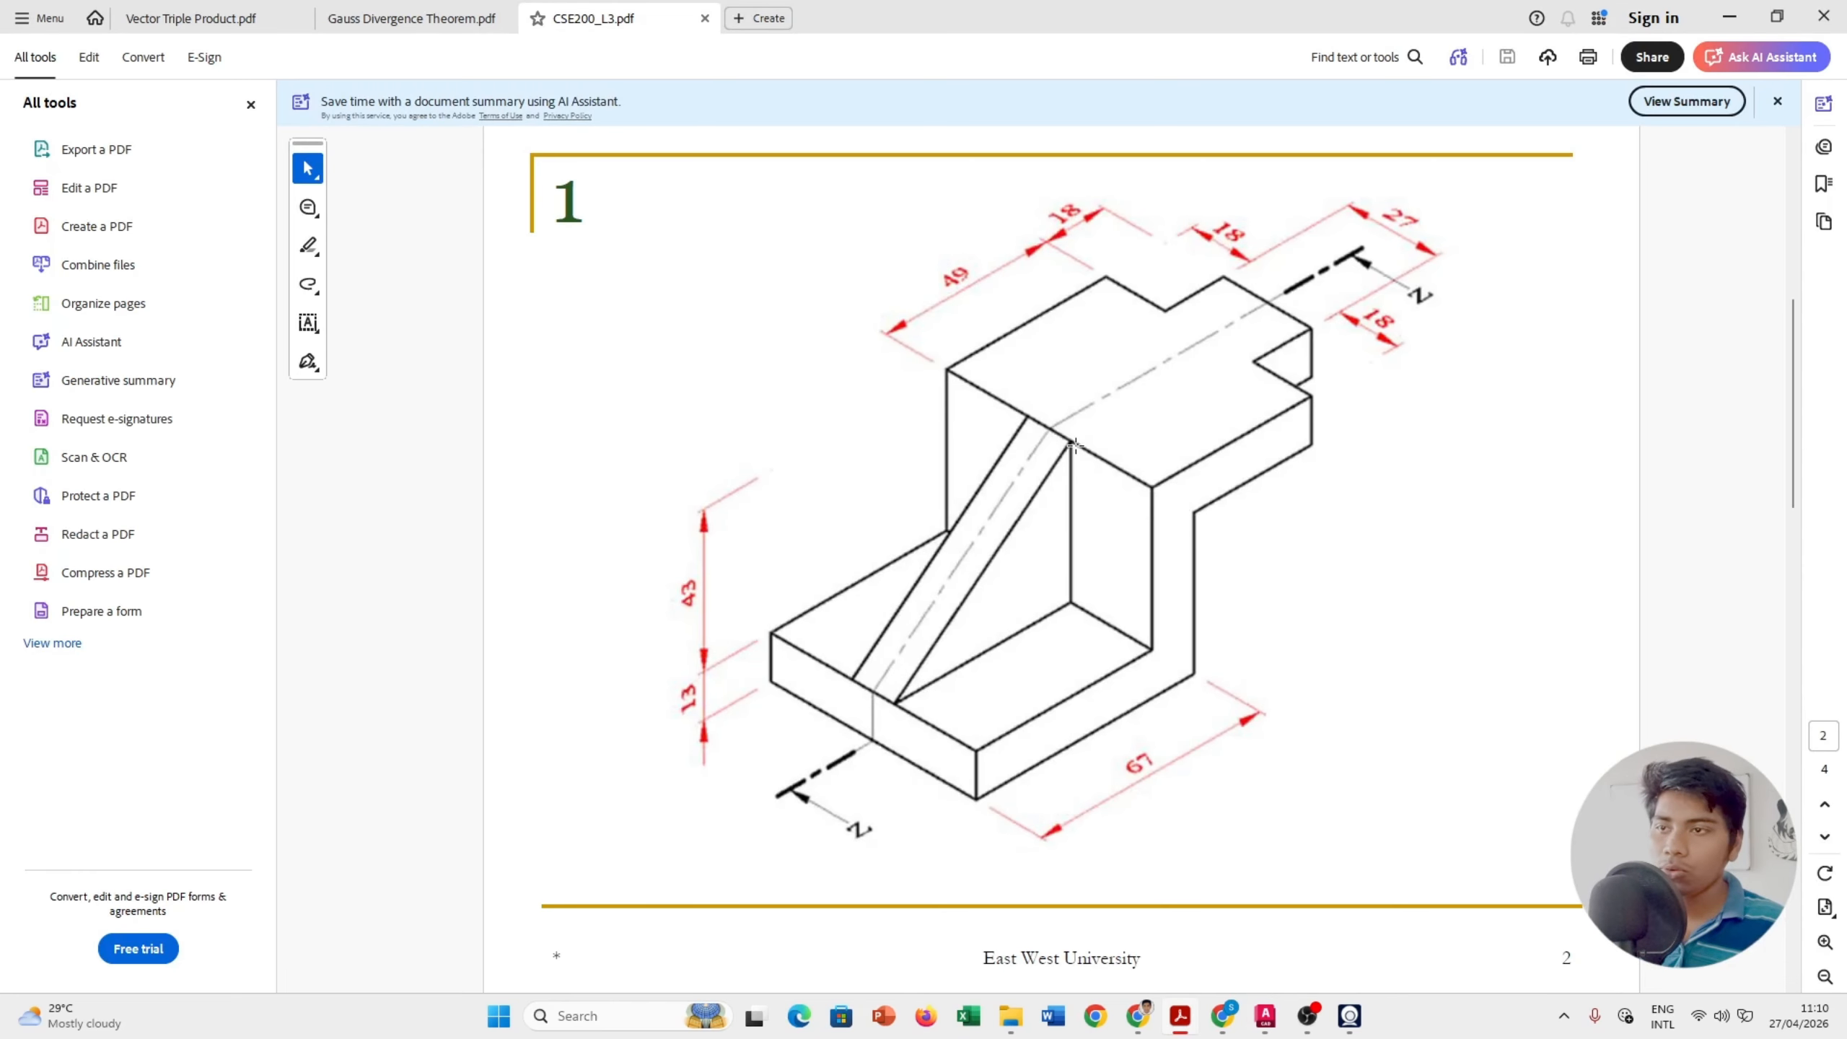
{"action": "key", "text": "alt+Tab"}
{"action": "type", "text": "13"}
{"action": "key", "text": "Return"}
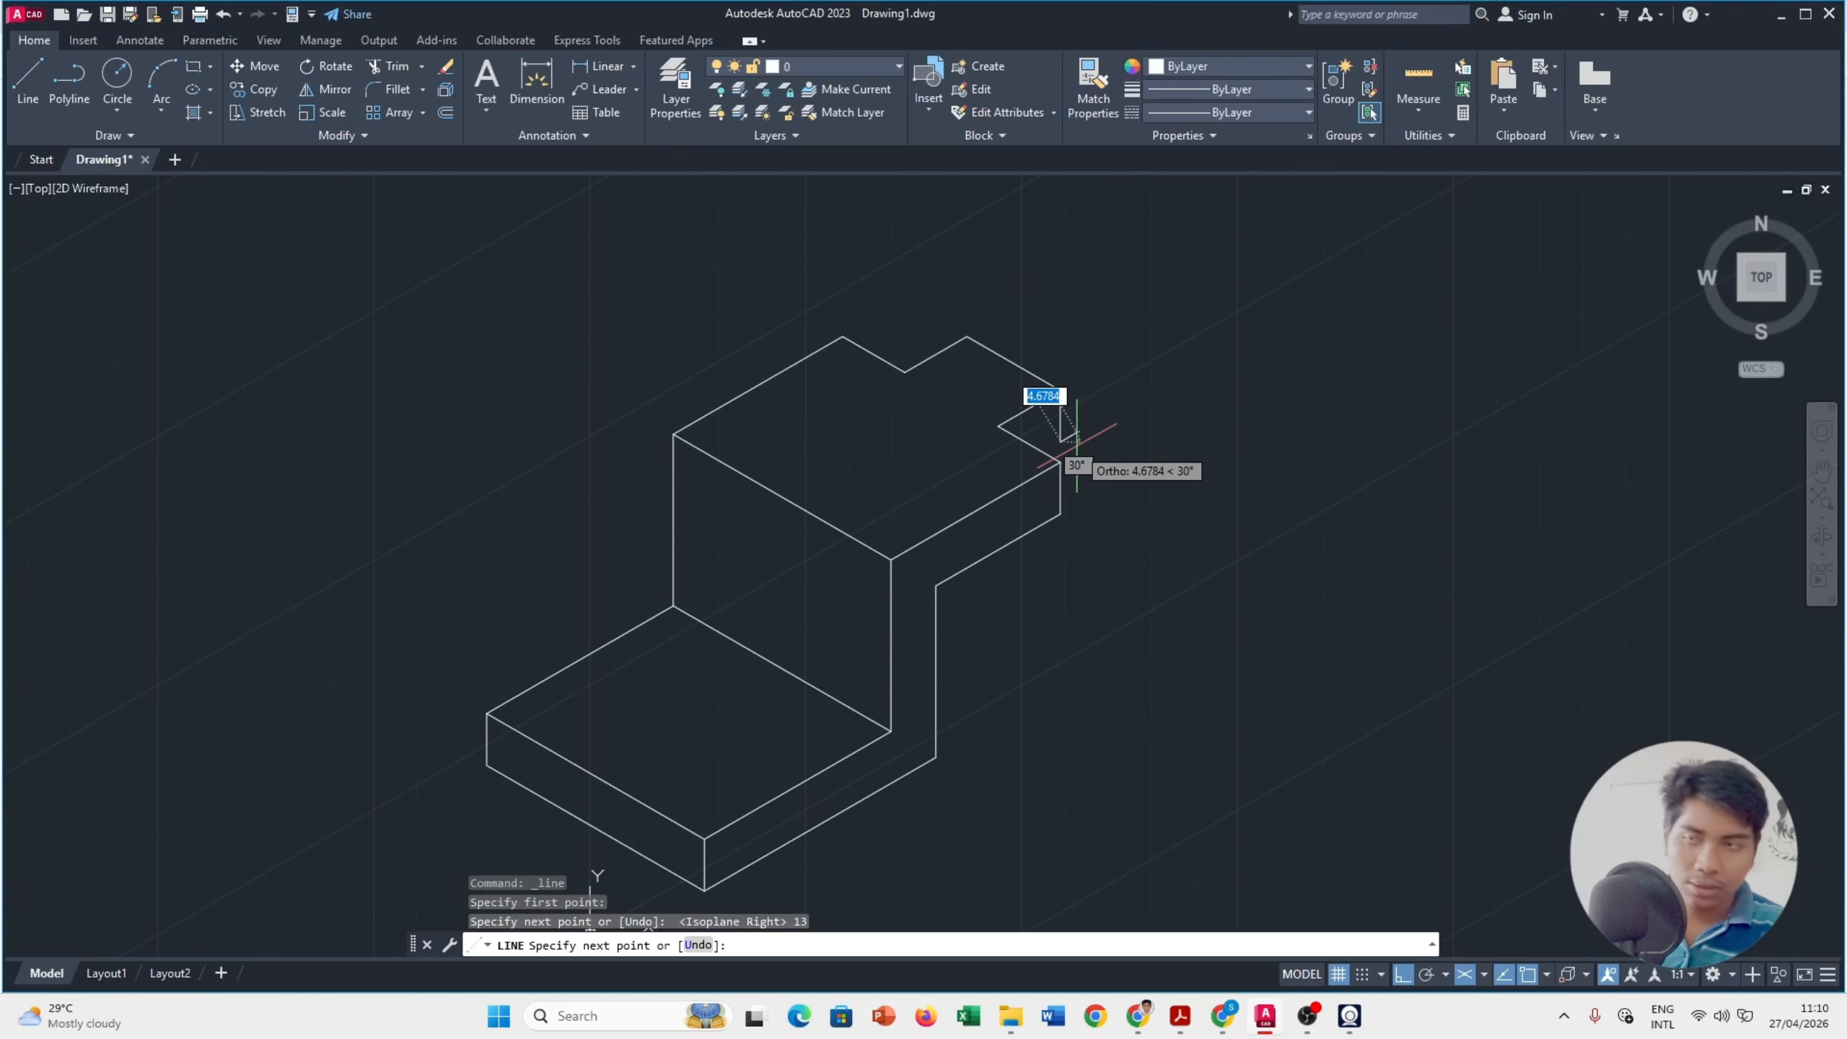
{"action": "left_click", "coordinate": [975, 485]}
{"action": "key", "text": "Escape"}
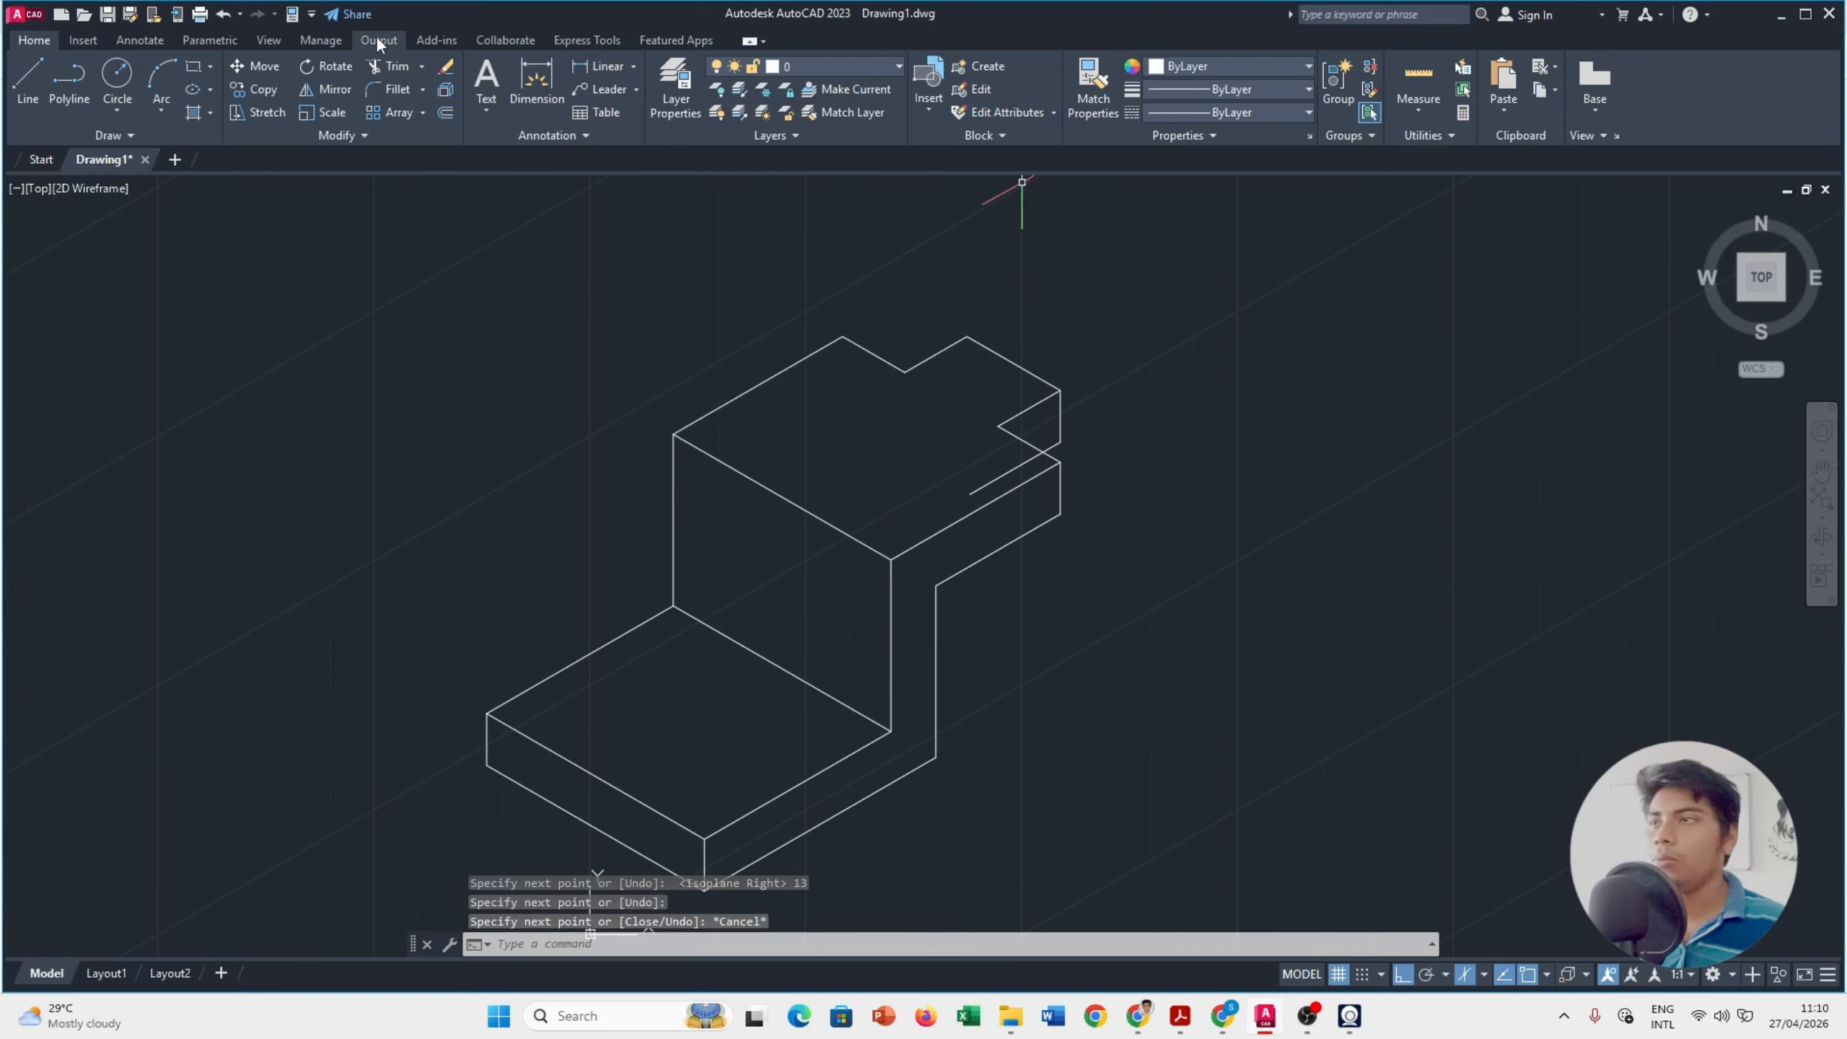
Step: Trim the part of the tab's lower edge that extends past the notch edge into the top face
{"action": "left_click", "coordinate": [406, 67]}
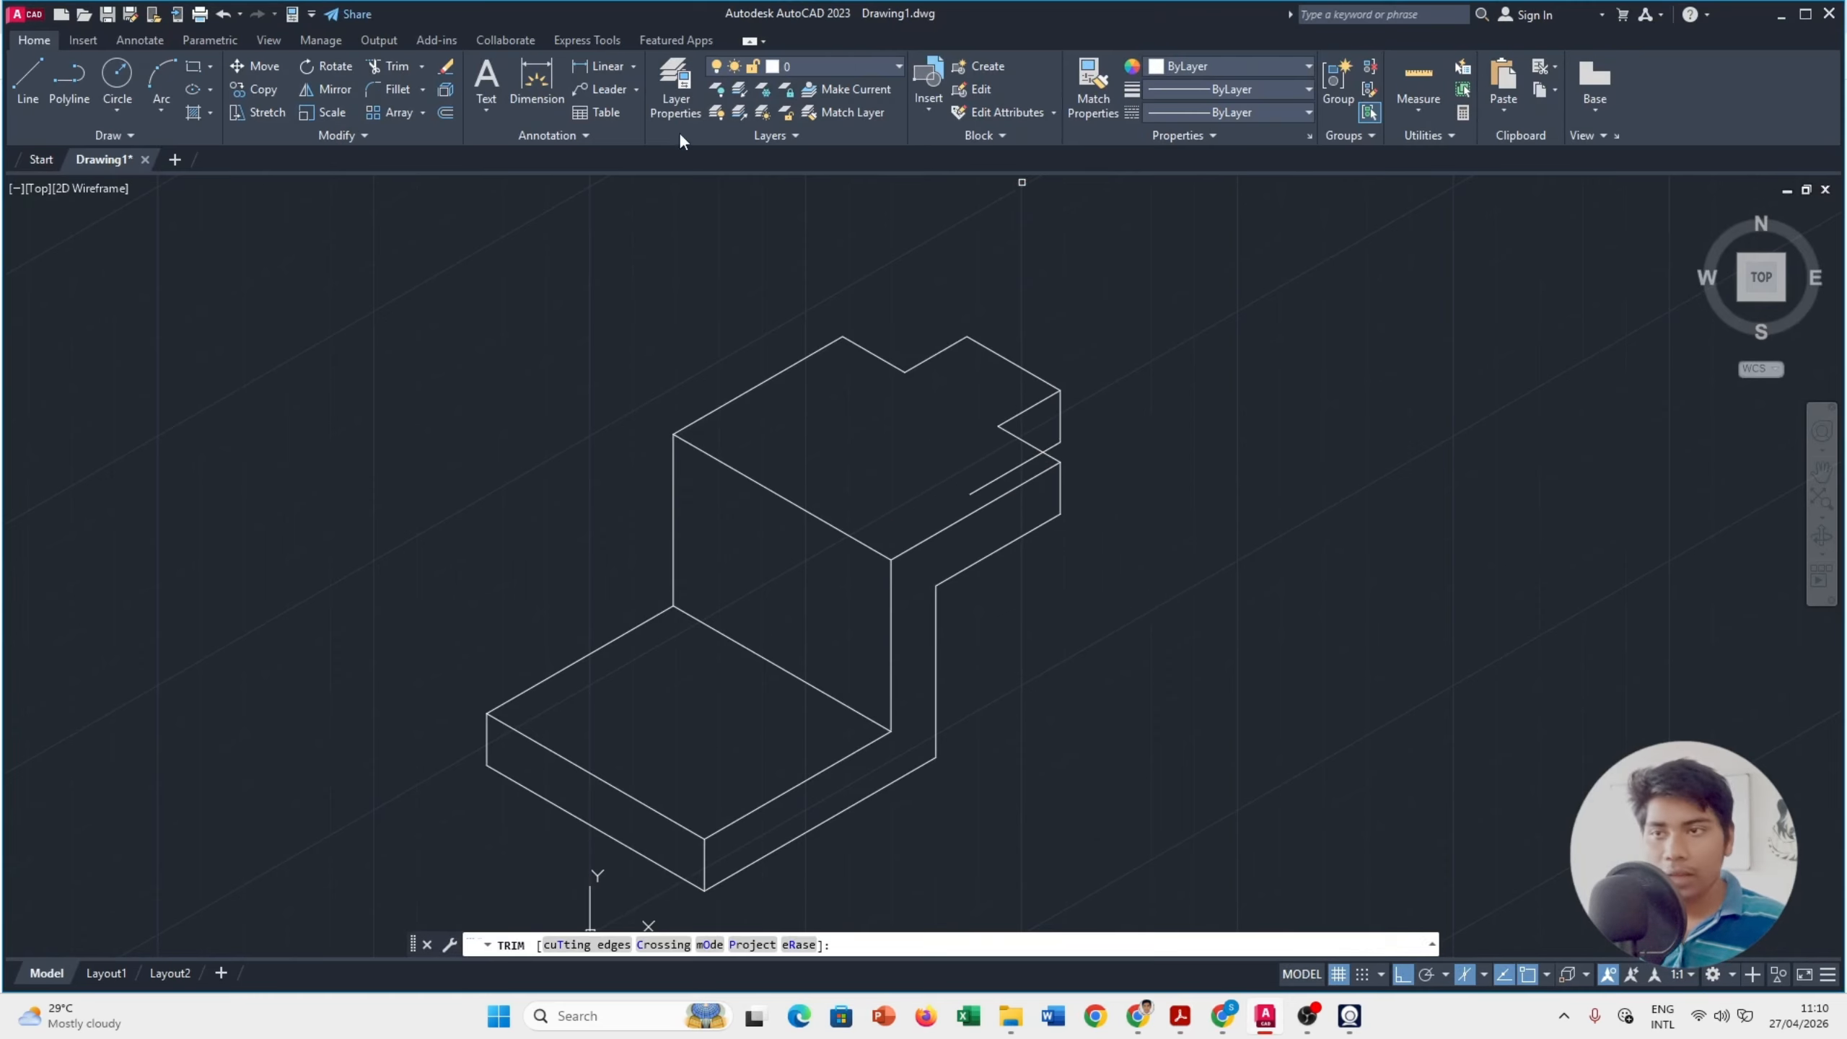
{"action": "left_click", "coordinate": [995, 482]}
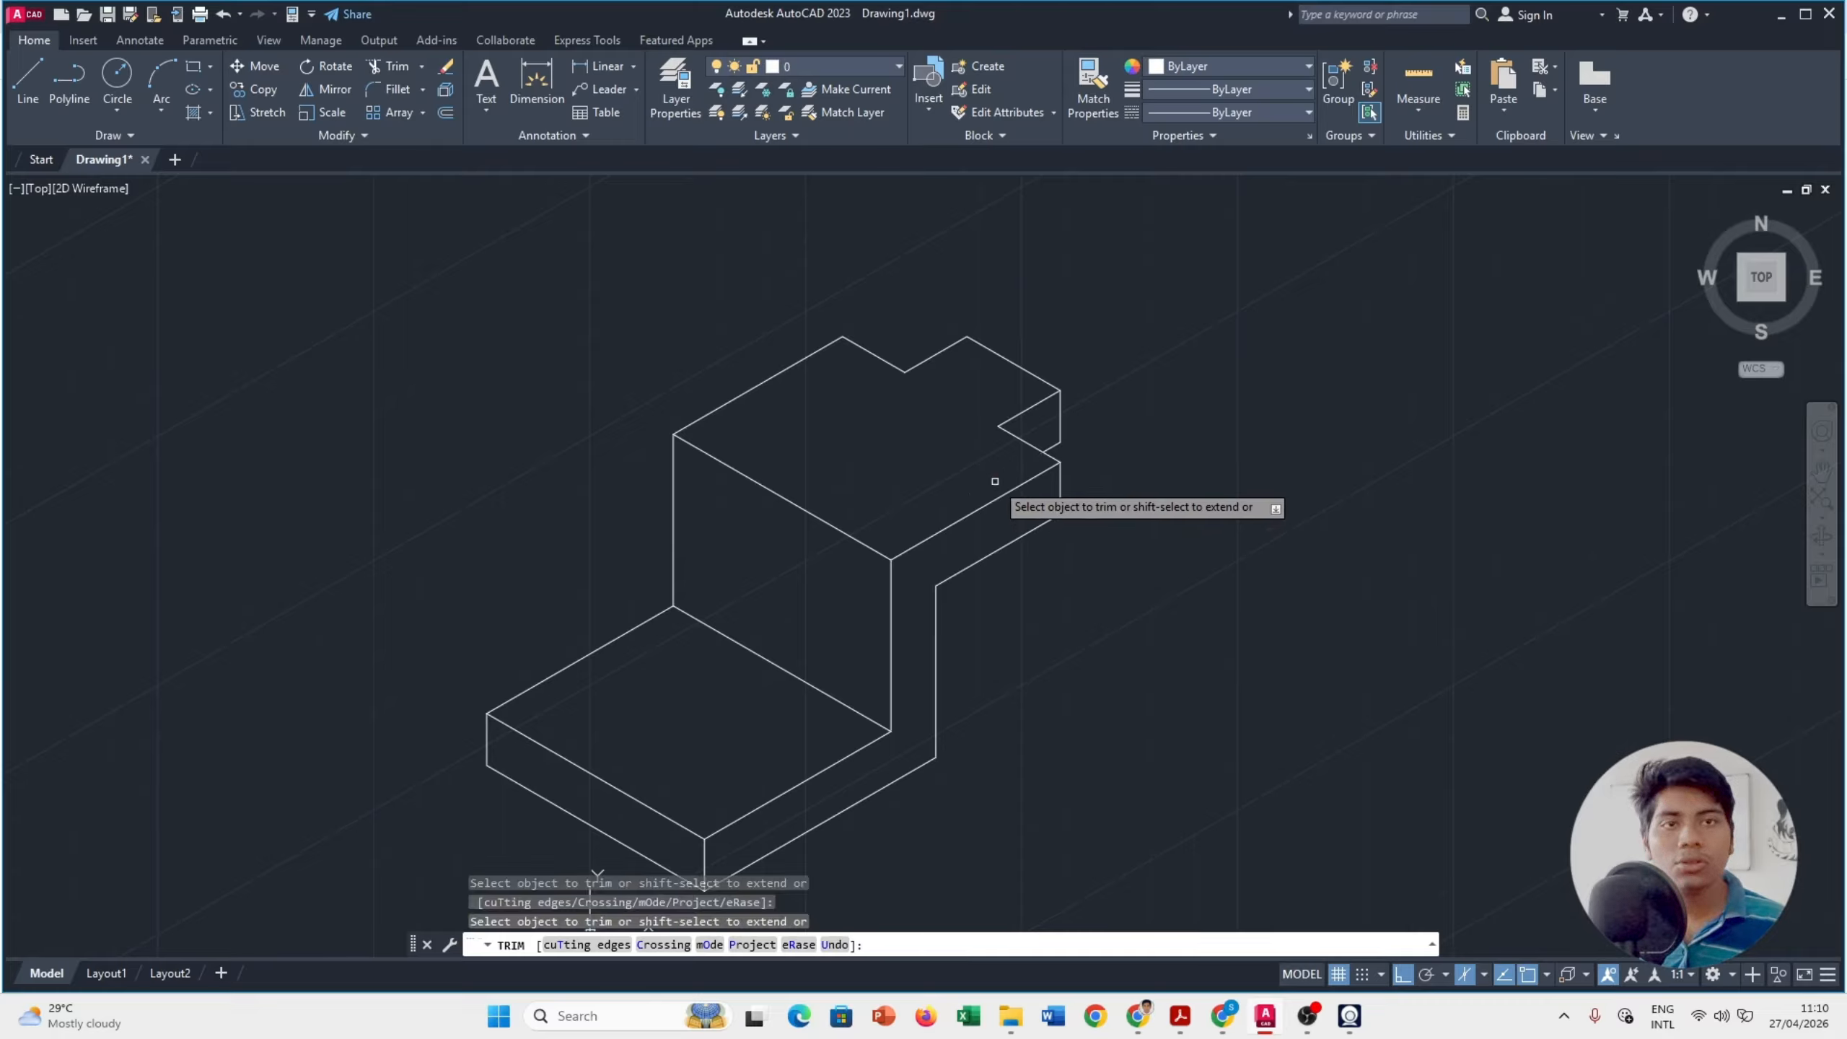
{"action": "key", "text": "Escape"}
Step: Compare the drawing with the reference PDF, examining the diagonal rib between the base and the upper block
{"action": "key", "text": "alt+Tab"}
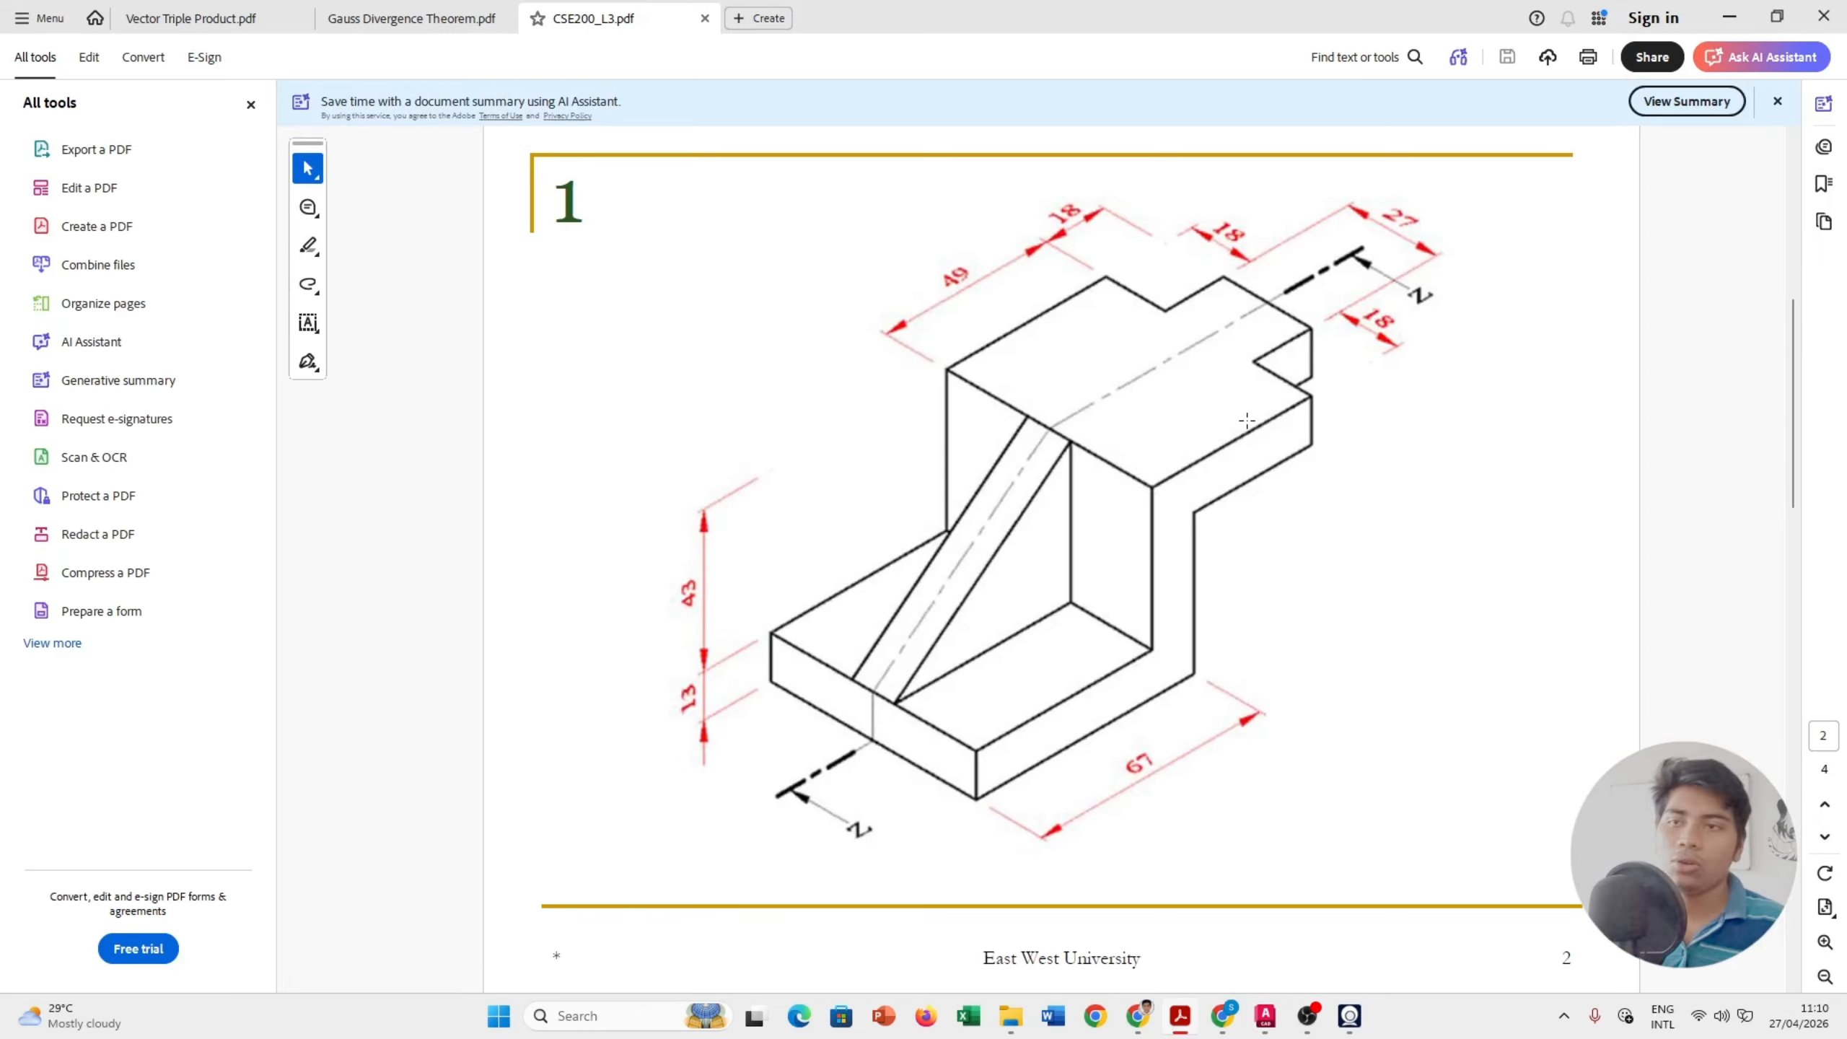
{"action": "key", "text": "alt+Tab"}
{"action": "key", "text": "alt+Tab"}
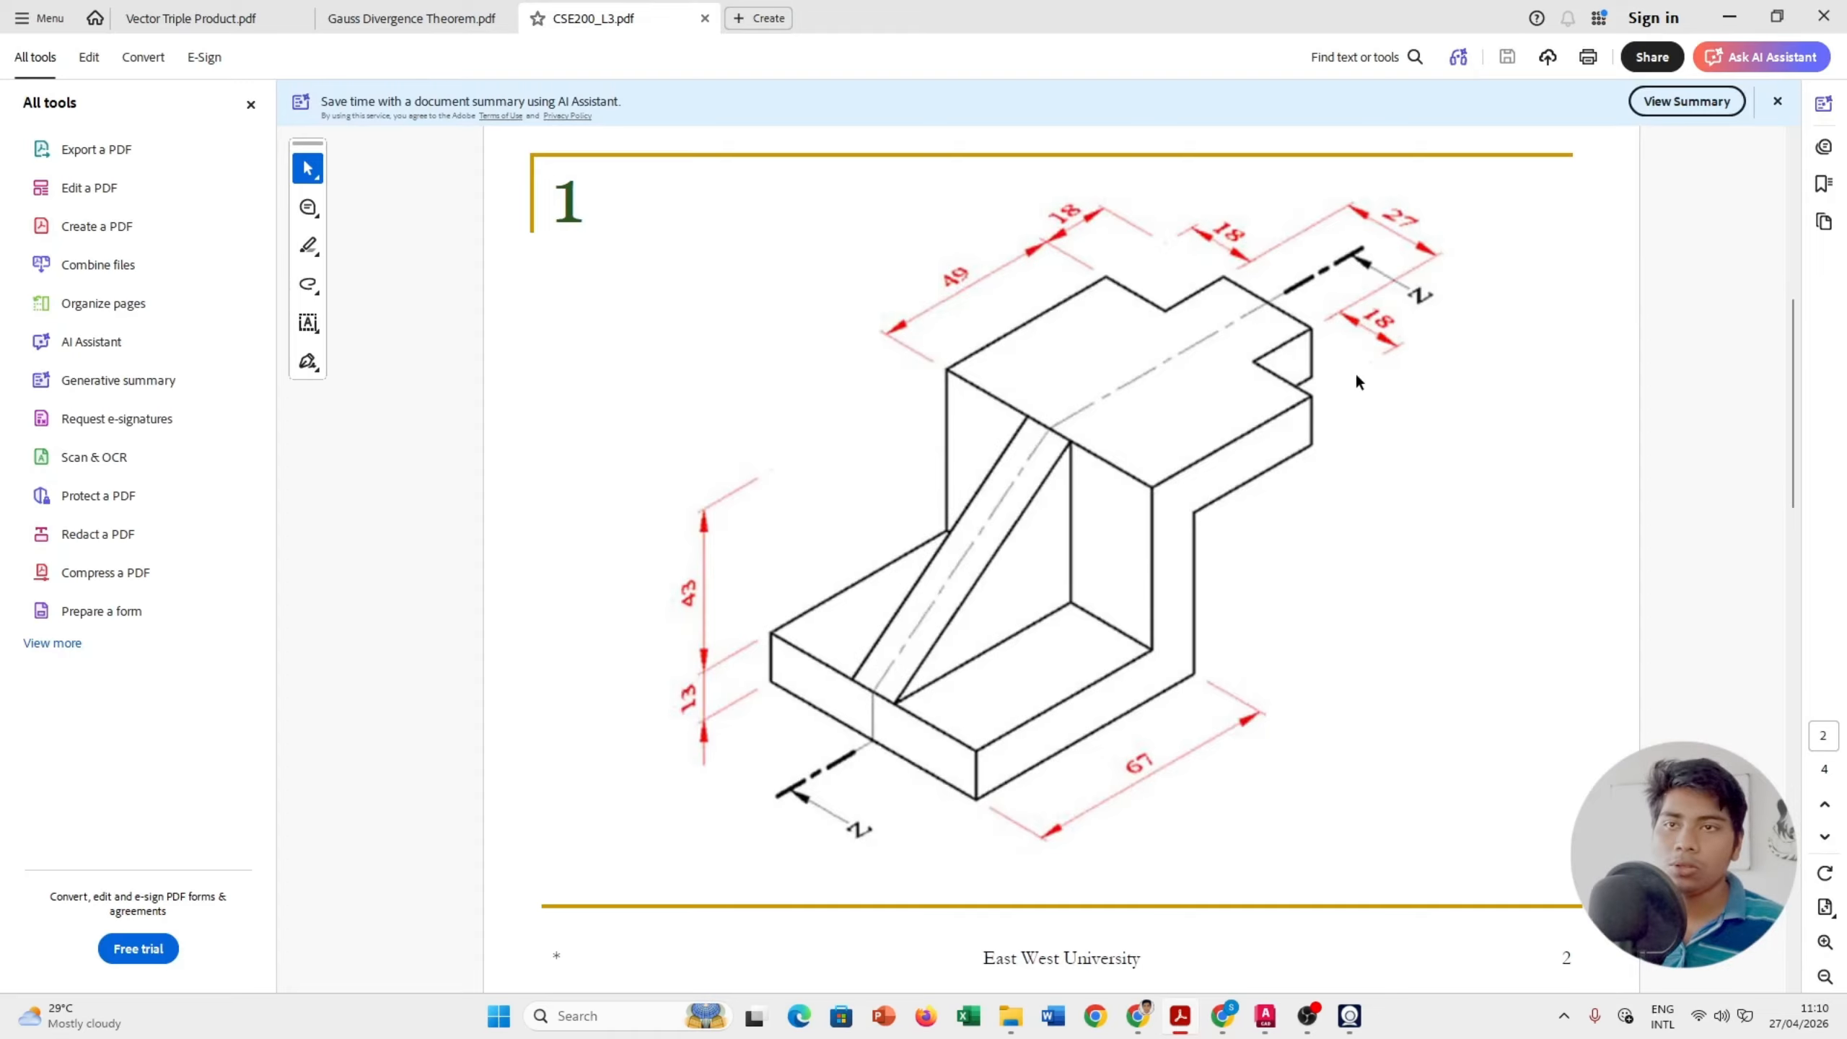
{"action": "key", "text": "alt+Tab"}
{"action": "key", "text": "alt+Tab"}
{"action": "key", "text": "alt+Tab"}
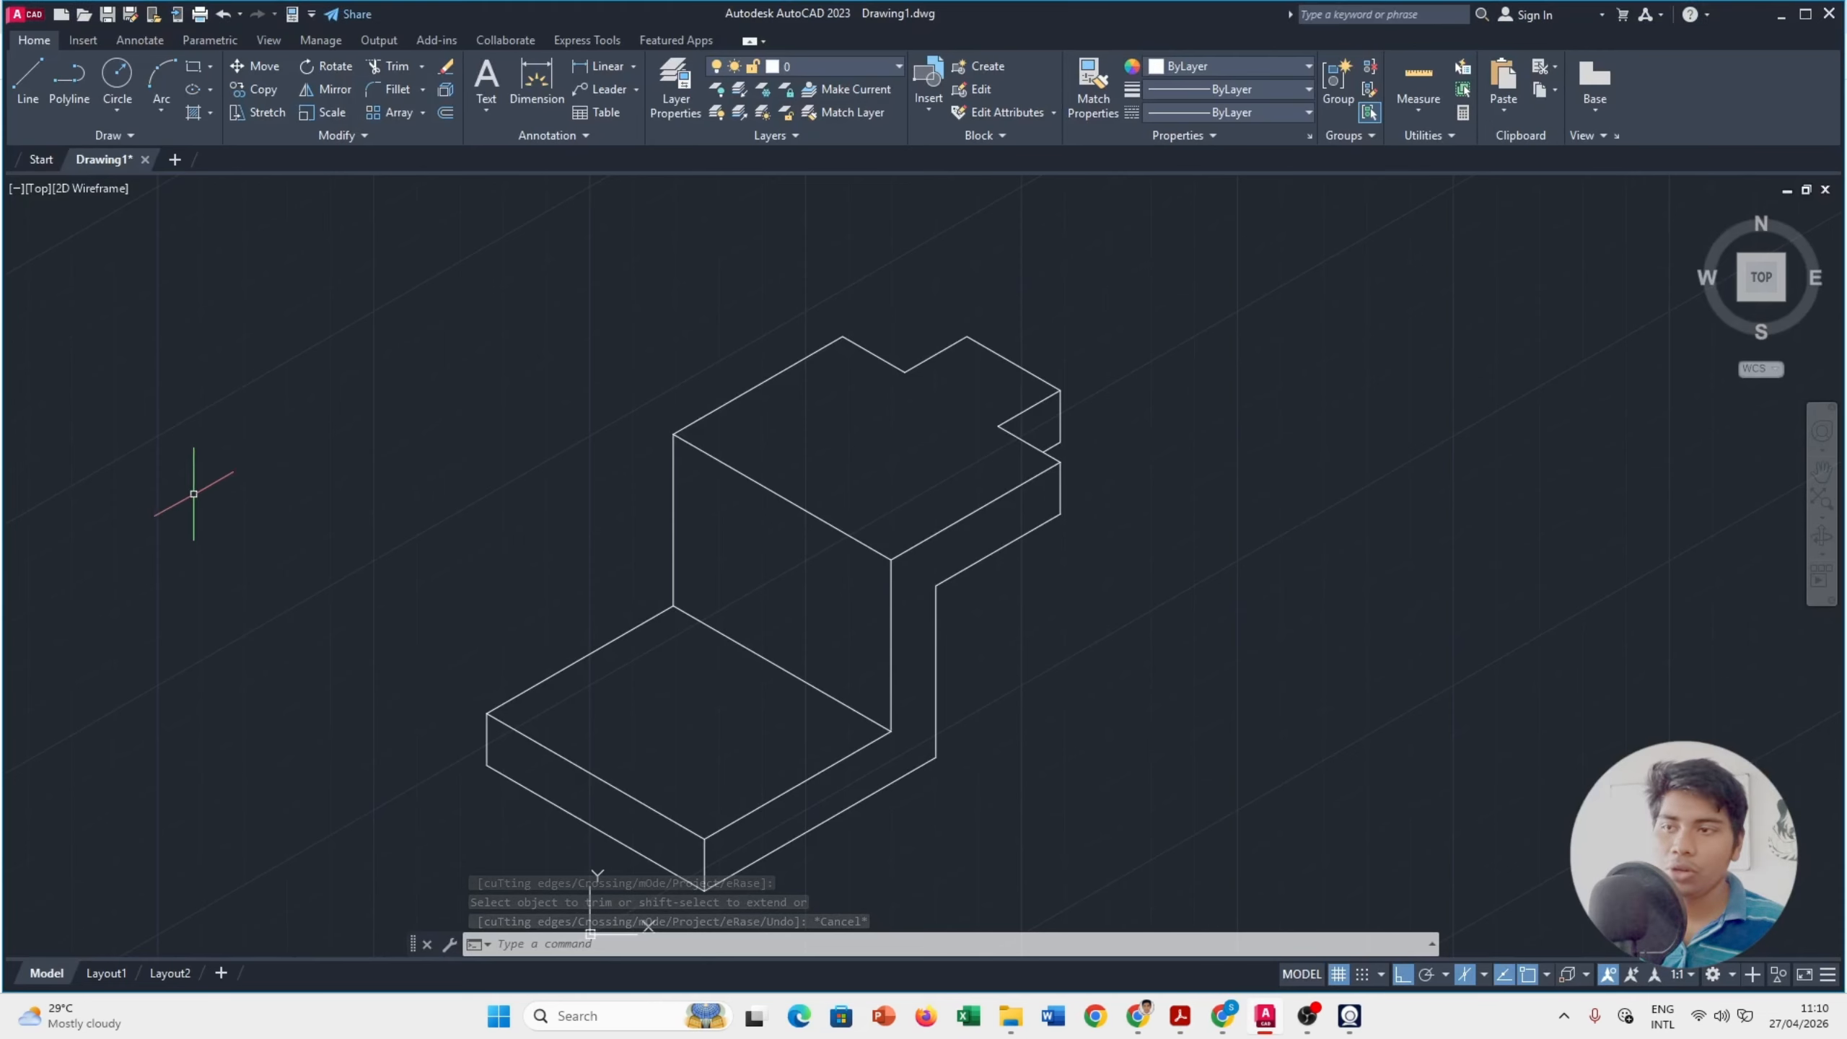
{"action": "key", "text": "alt+Tab"}
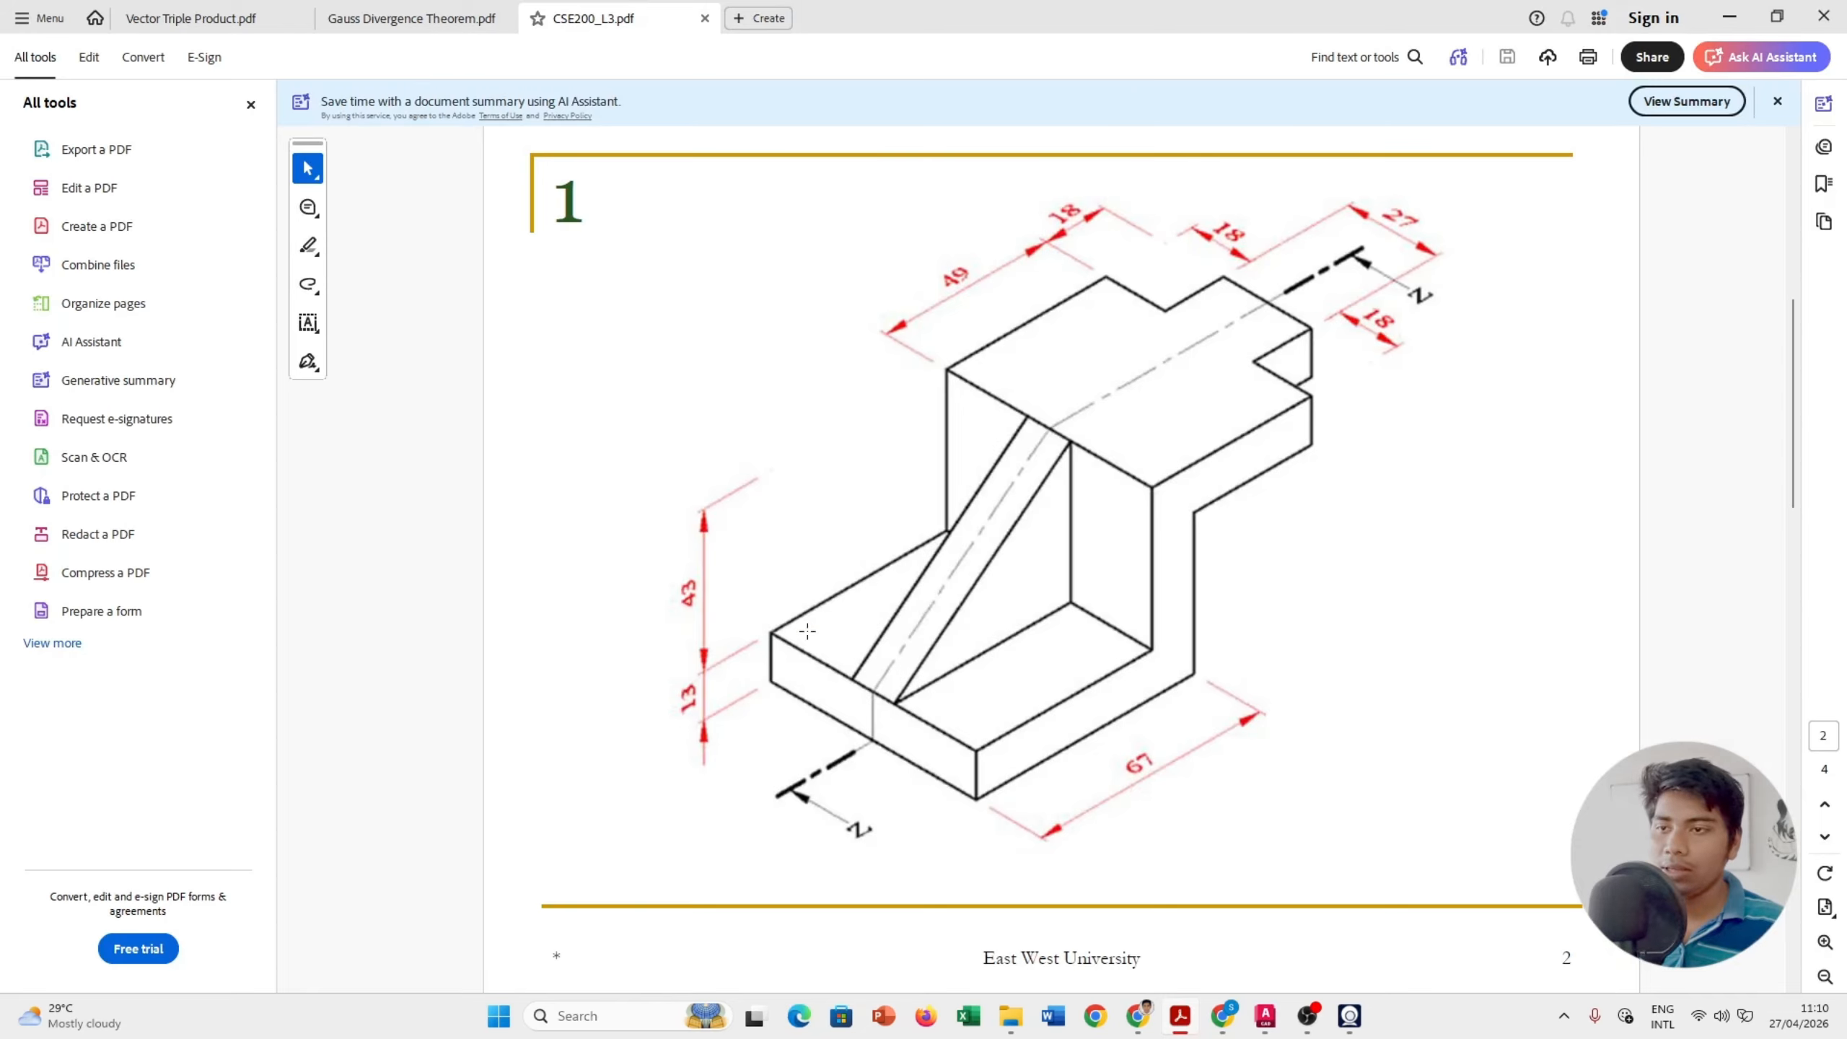
{"action": "key", "text": "alt+Tab"}
{"action": "key", "text": "alt+Tab"}
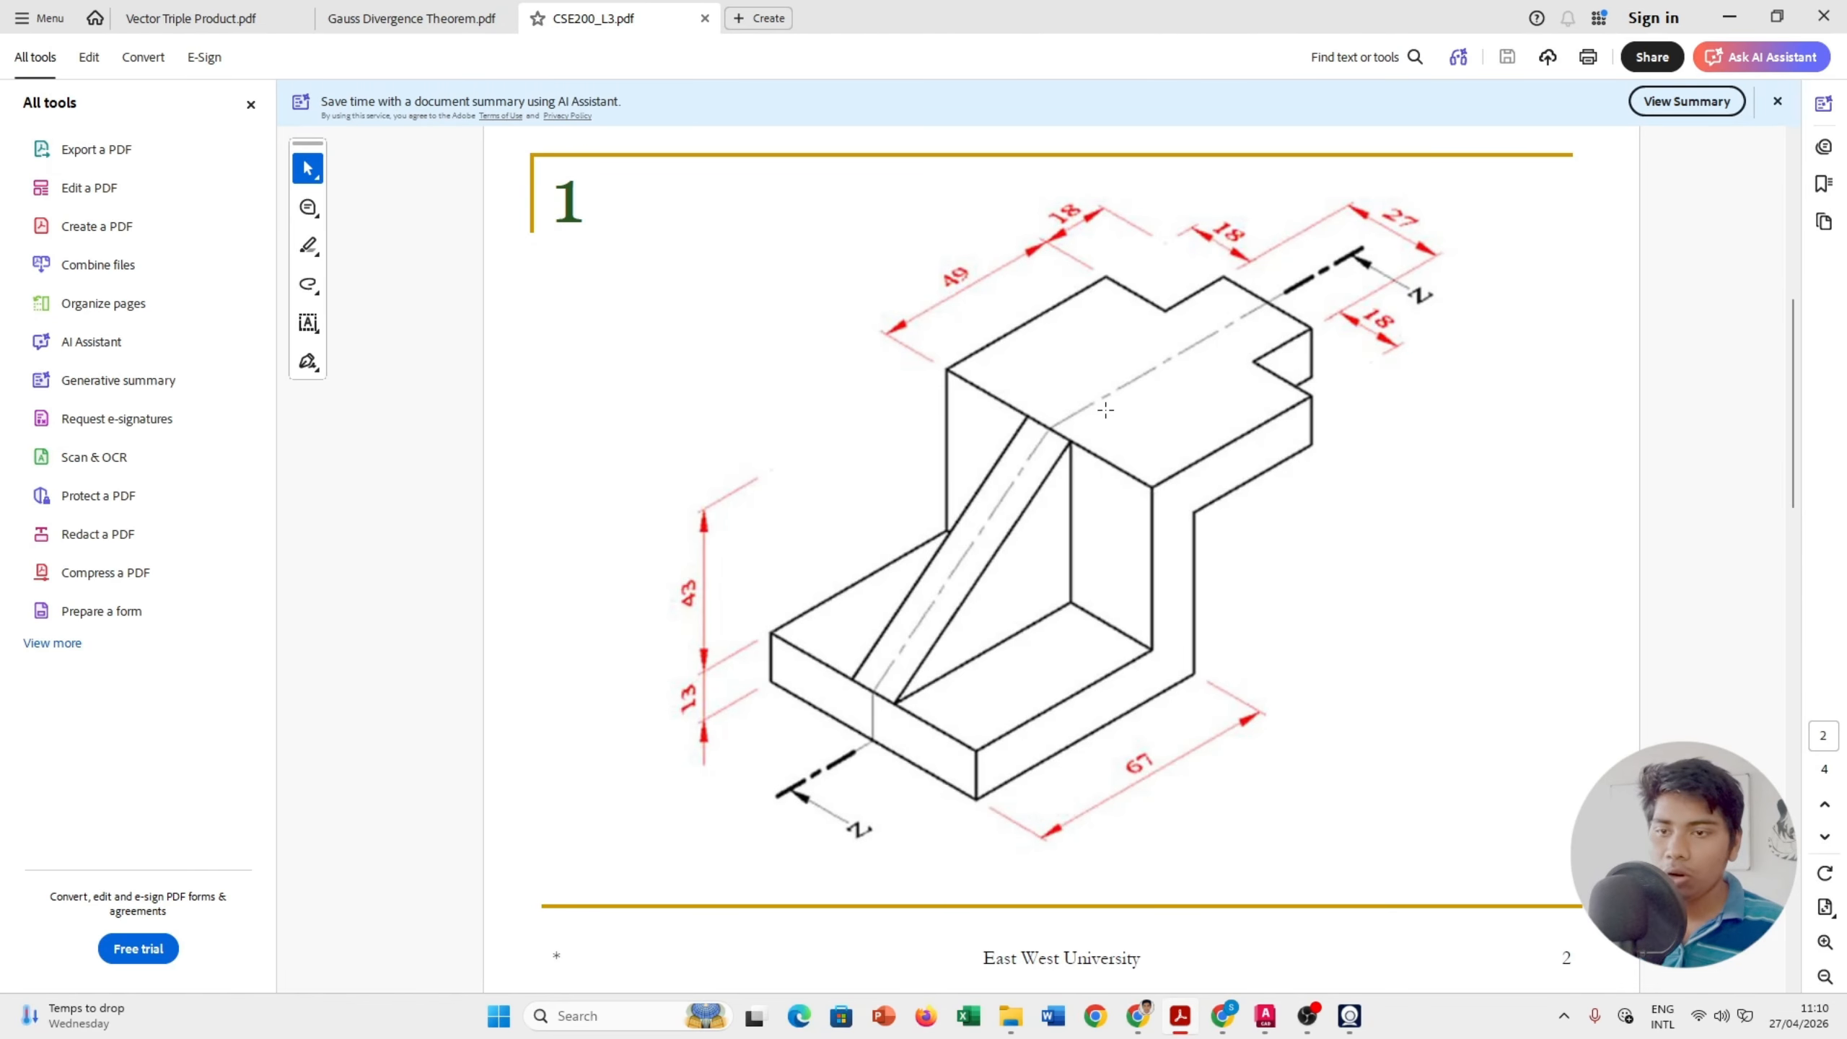
{"action": "key", "text": "alt+Tab"}
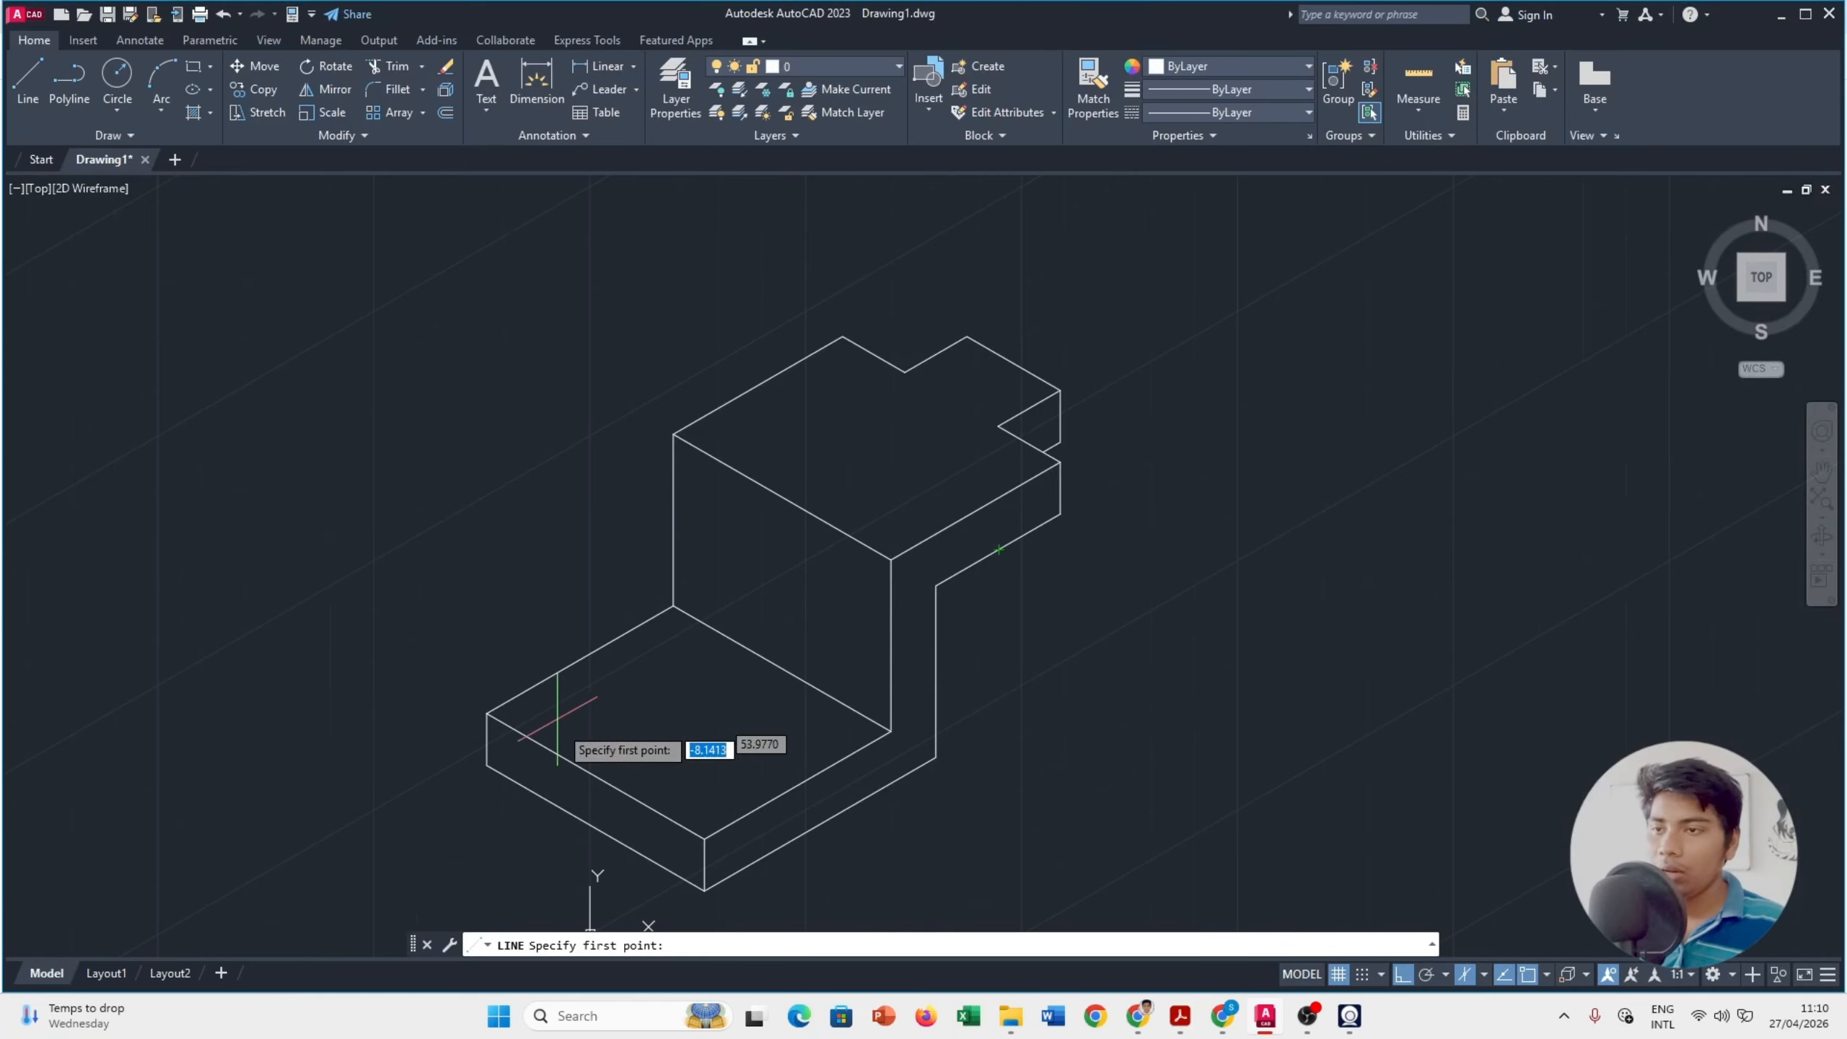
Step: Draw the rib's centreline from the midpoint of the base's front upper edge to the midpoint of the upper block's front top edge
{"action": "left_click", "coordinate": [27, 79]}
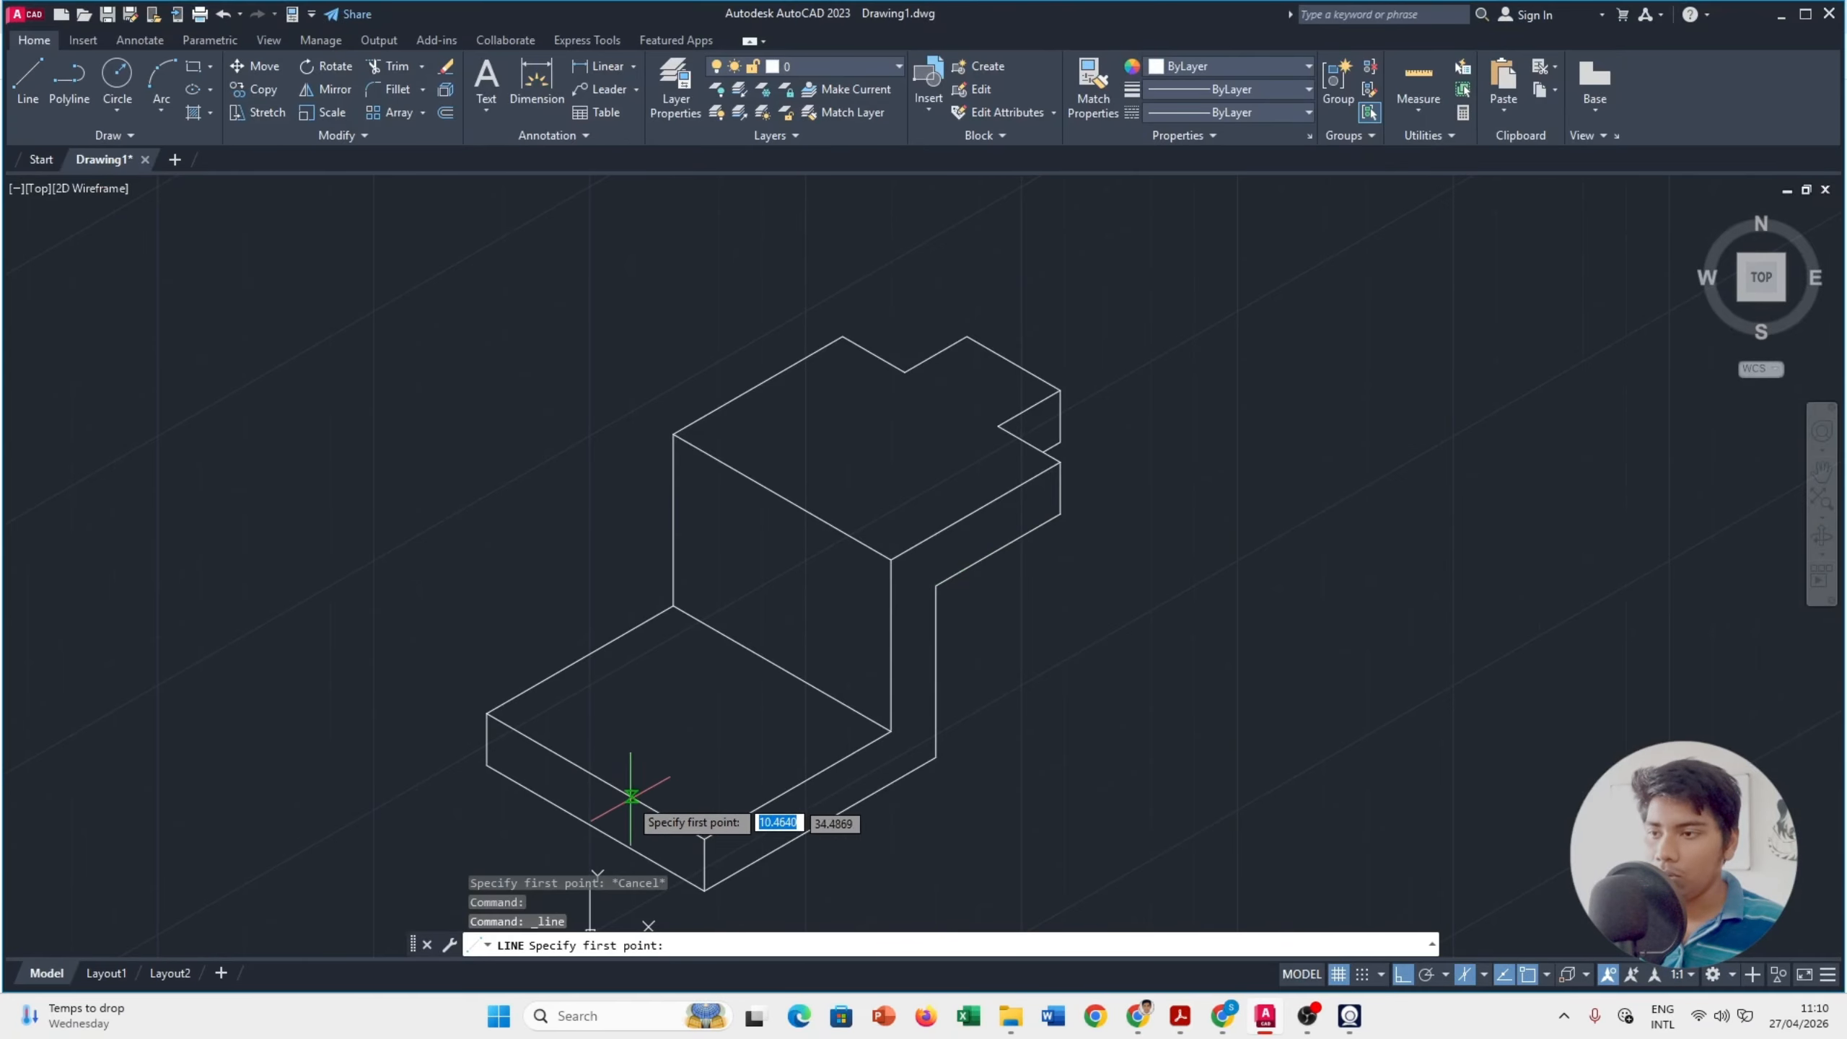
{"action": "left_click", "coordinate": [596, 774]}
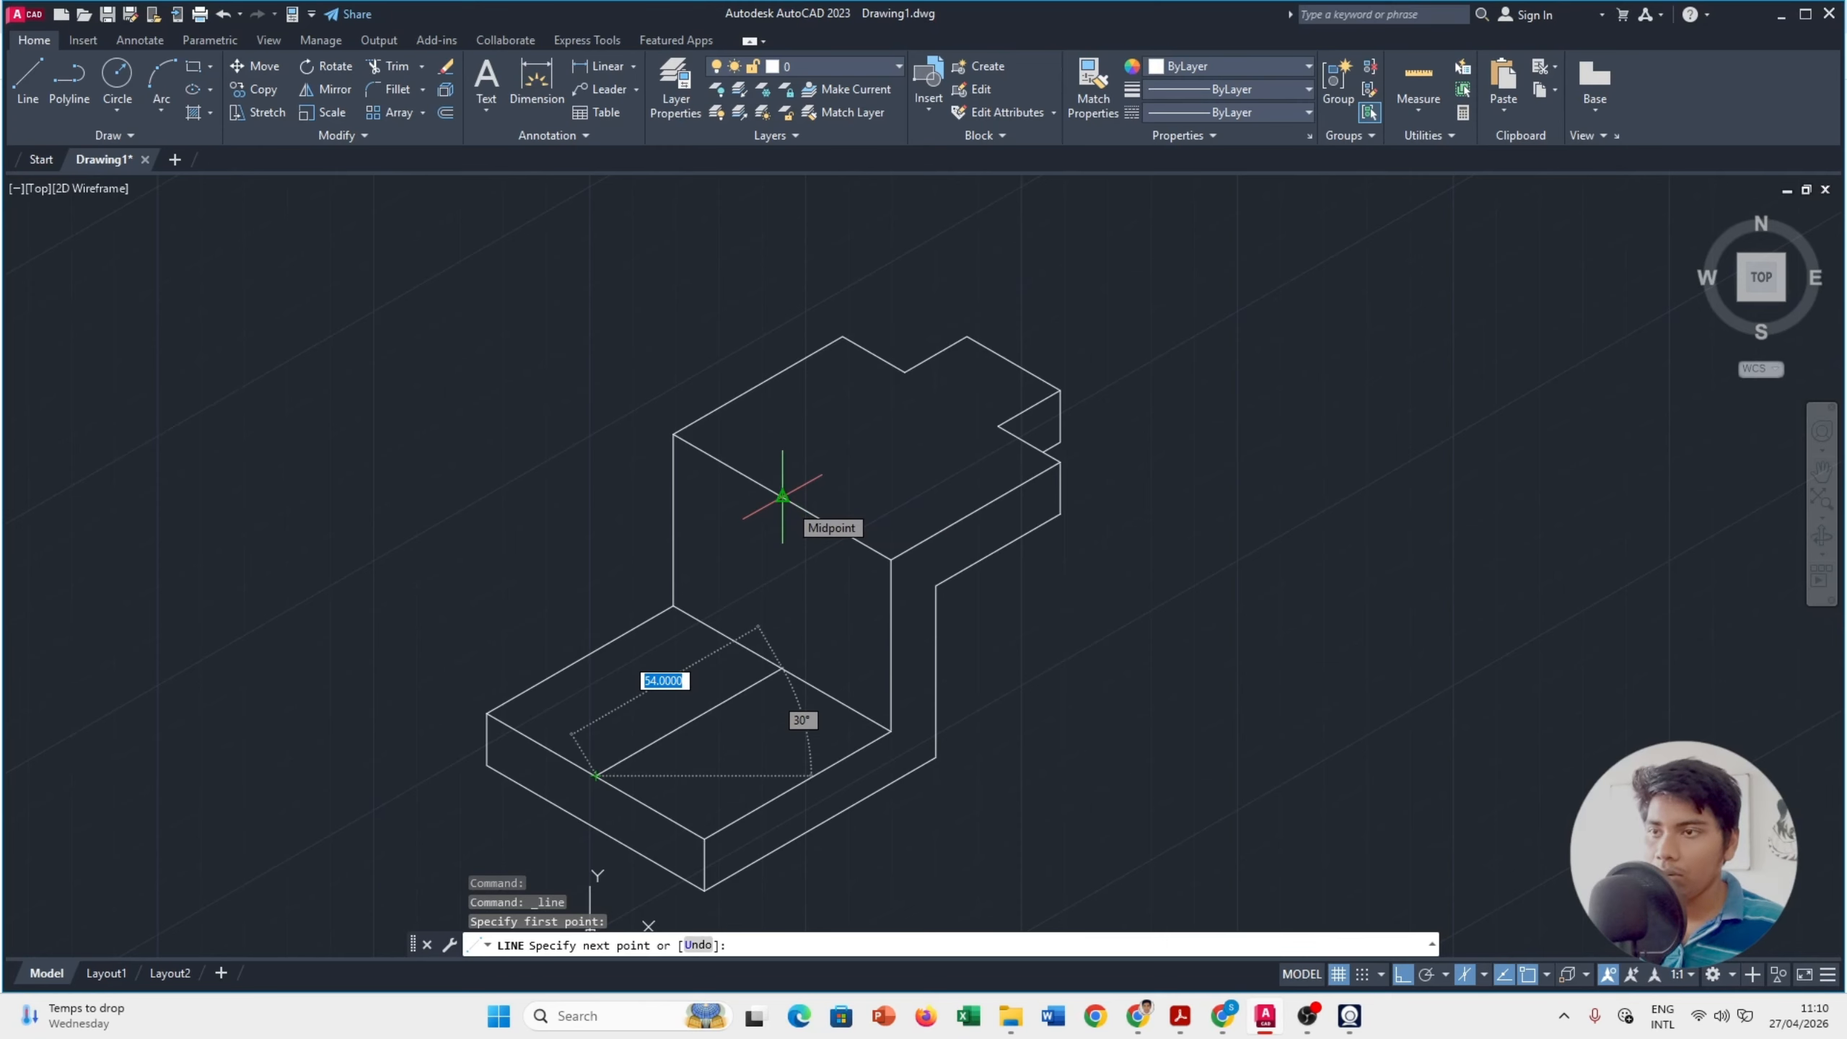
{"action": "left_click", "coordinate": [782, 497]}
{"action": "key", "text": "alt+Tab"}
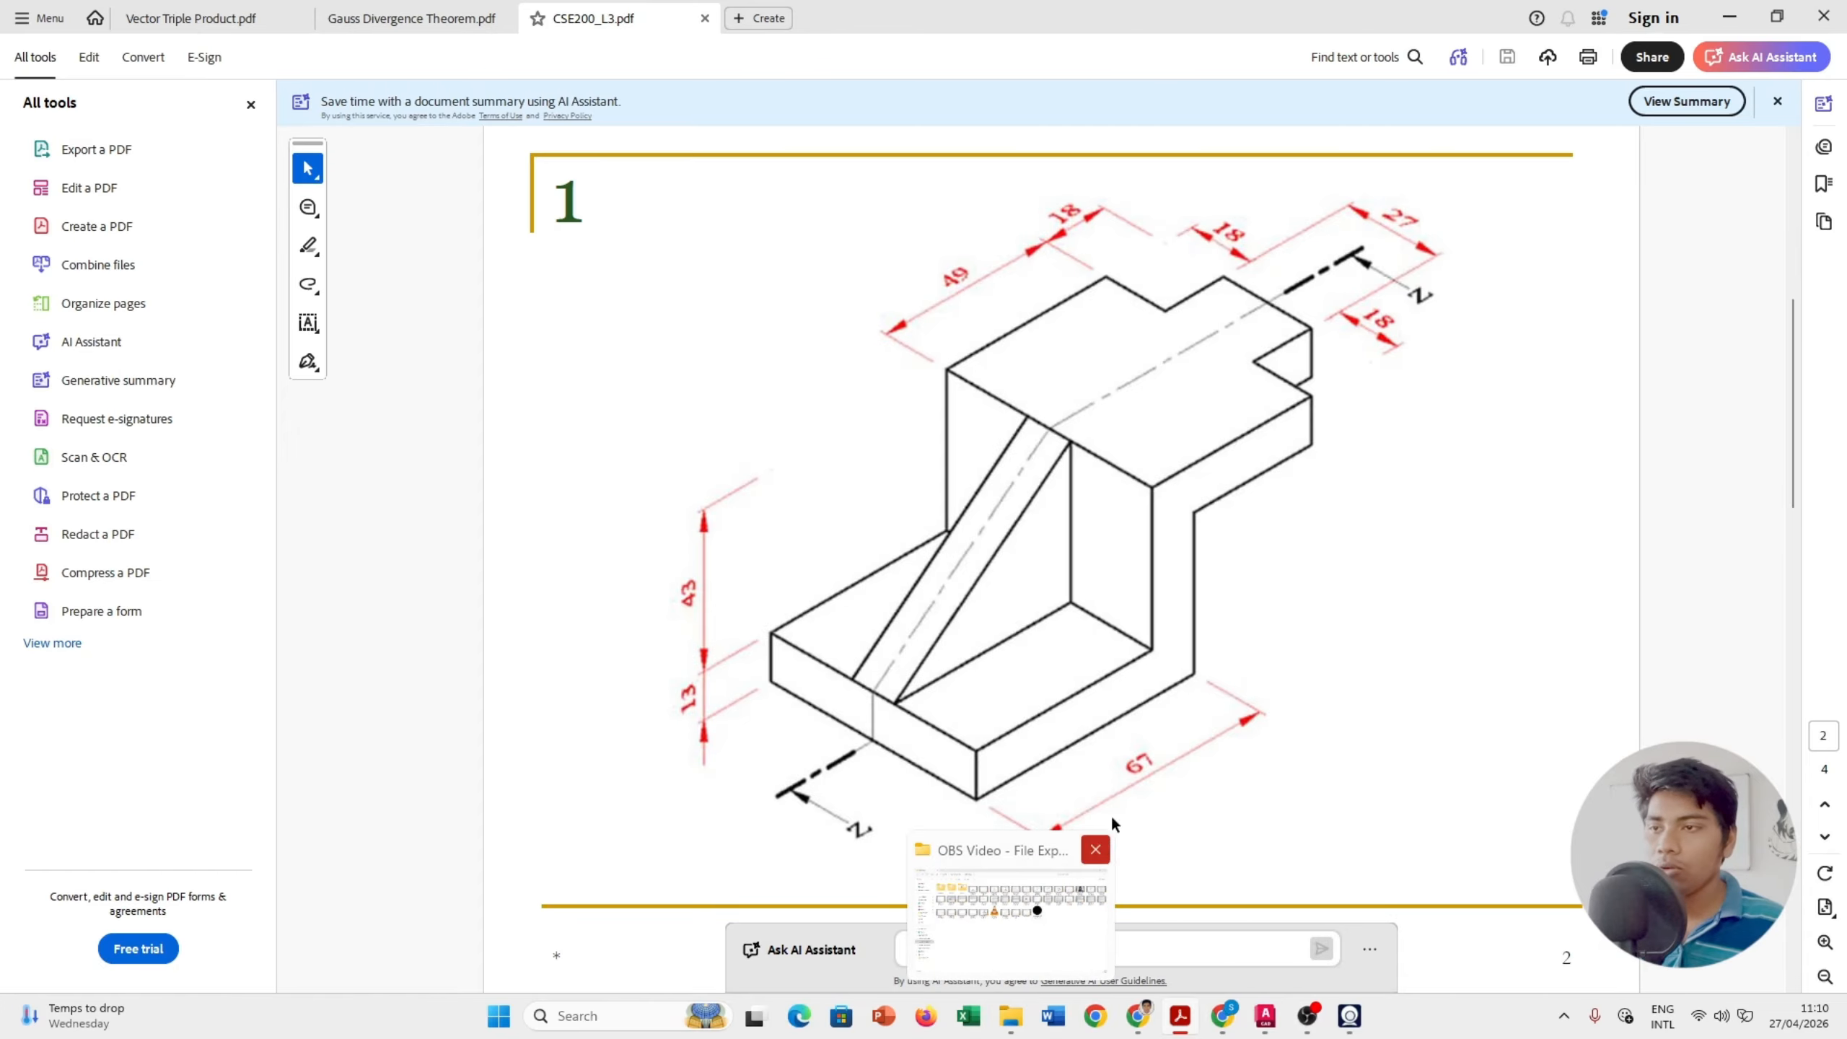
{"action": "left_click", "coordinate": [1265, 1016]}
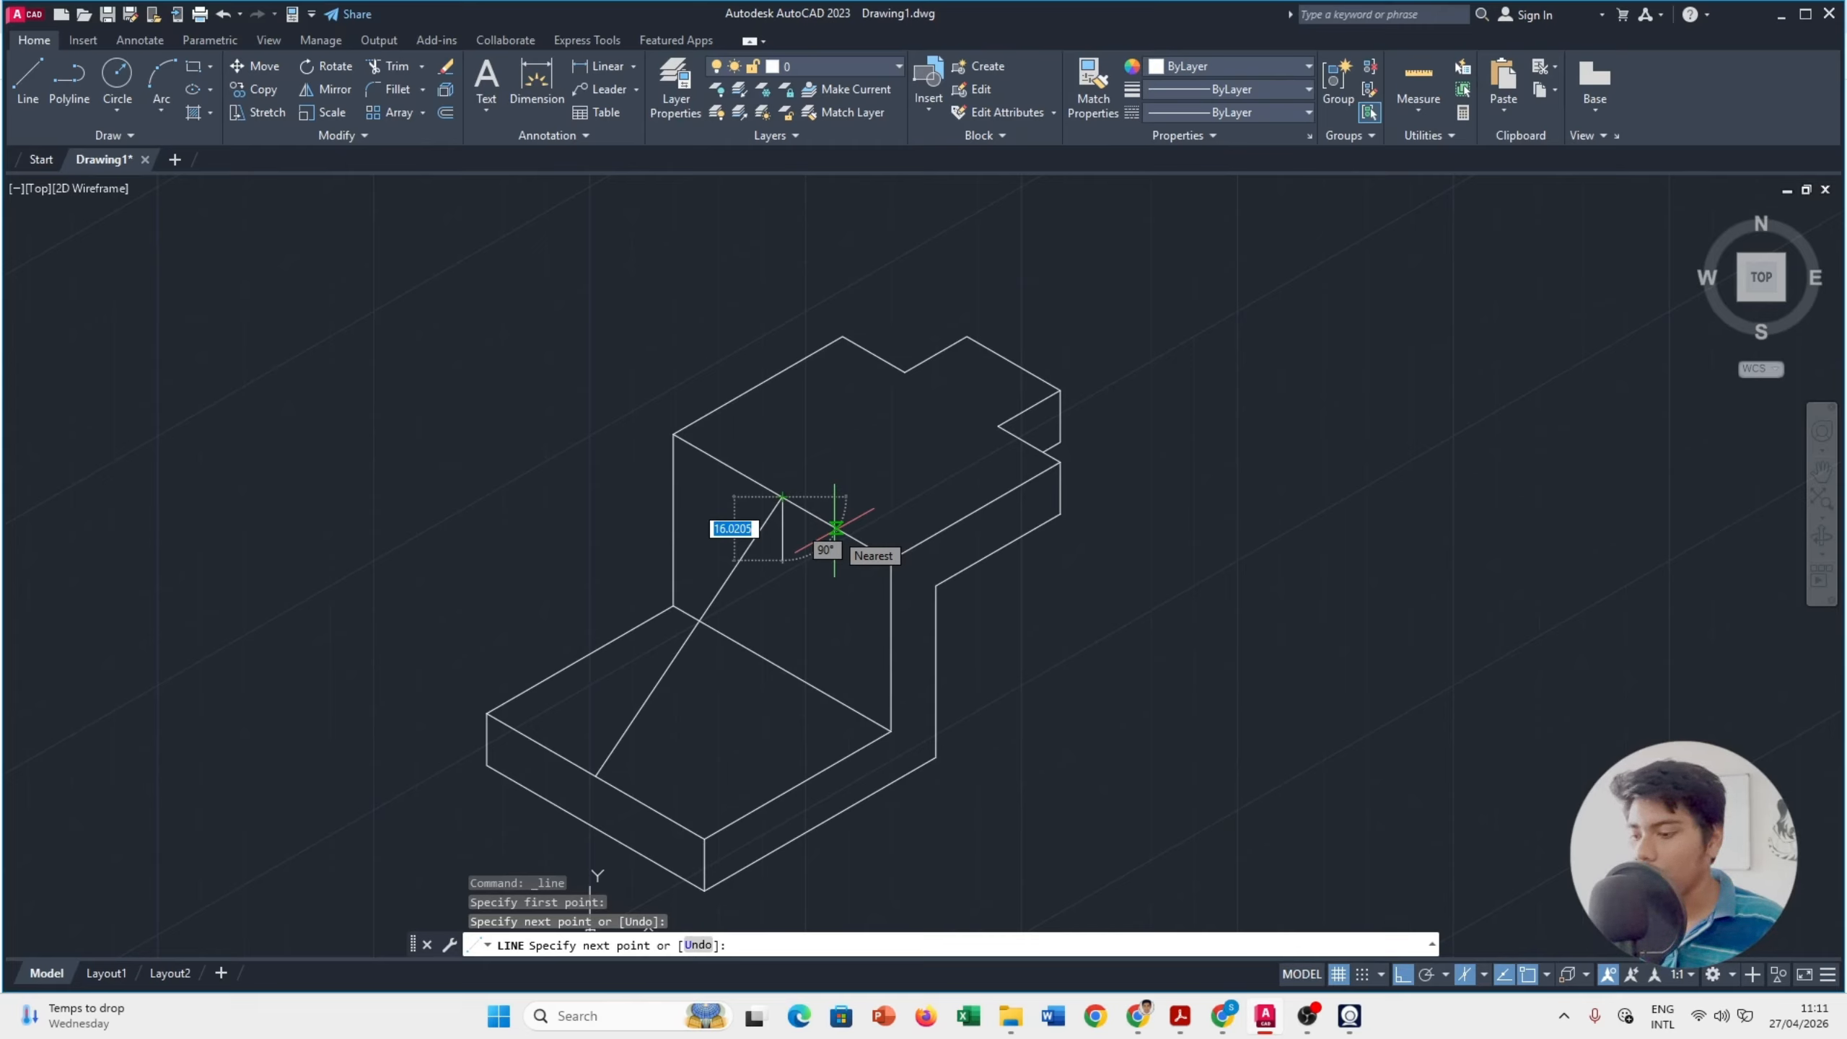
Step: On the left isoplane, draw a 6.5-unit line at 330° from the centreline's upper end along the block's top edge
{"action": "key", "text": "F5"}
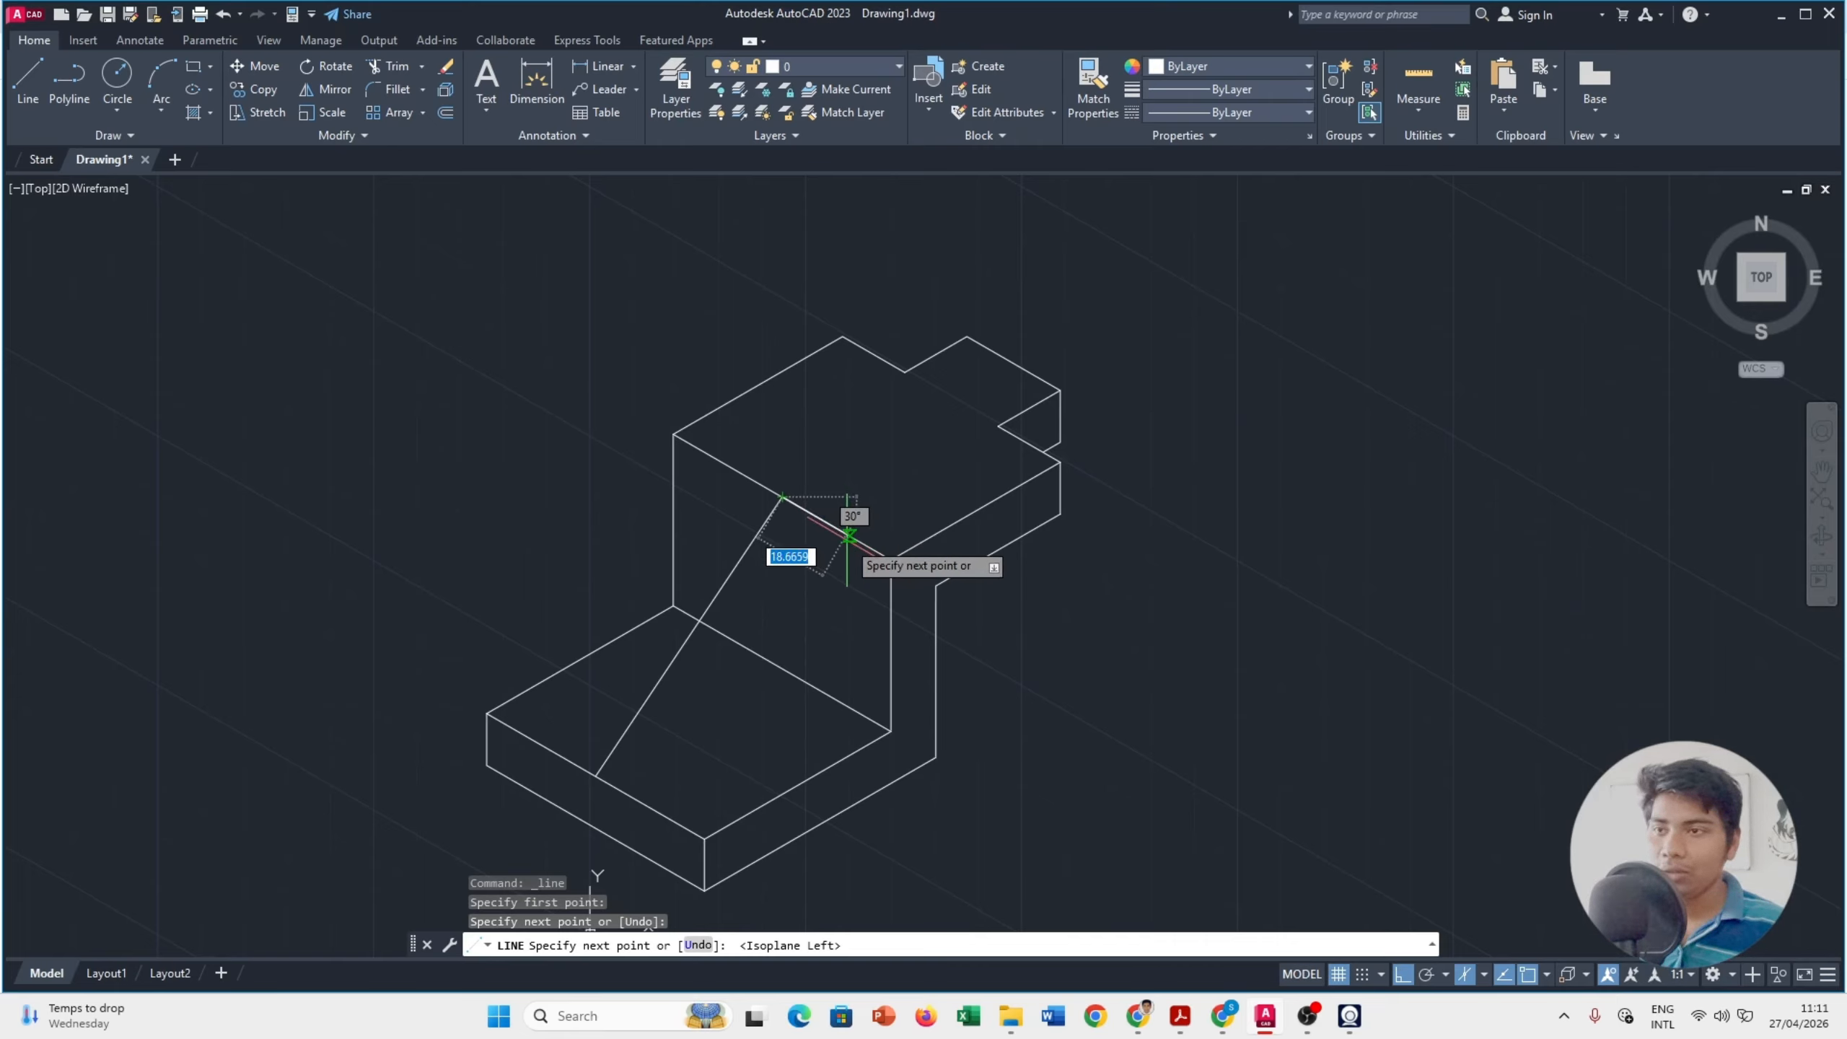
{"action": "type", "text": "6.5"}
{"action": "key", "text": "Return"}
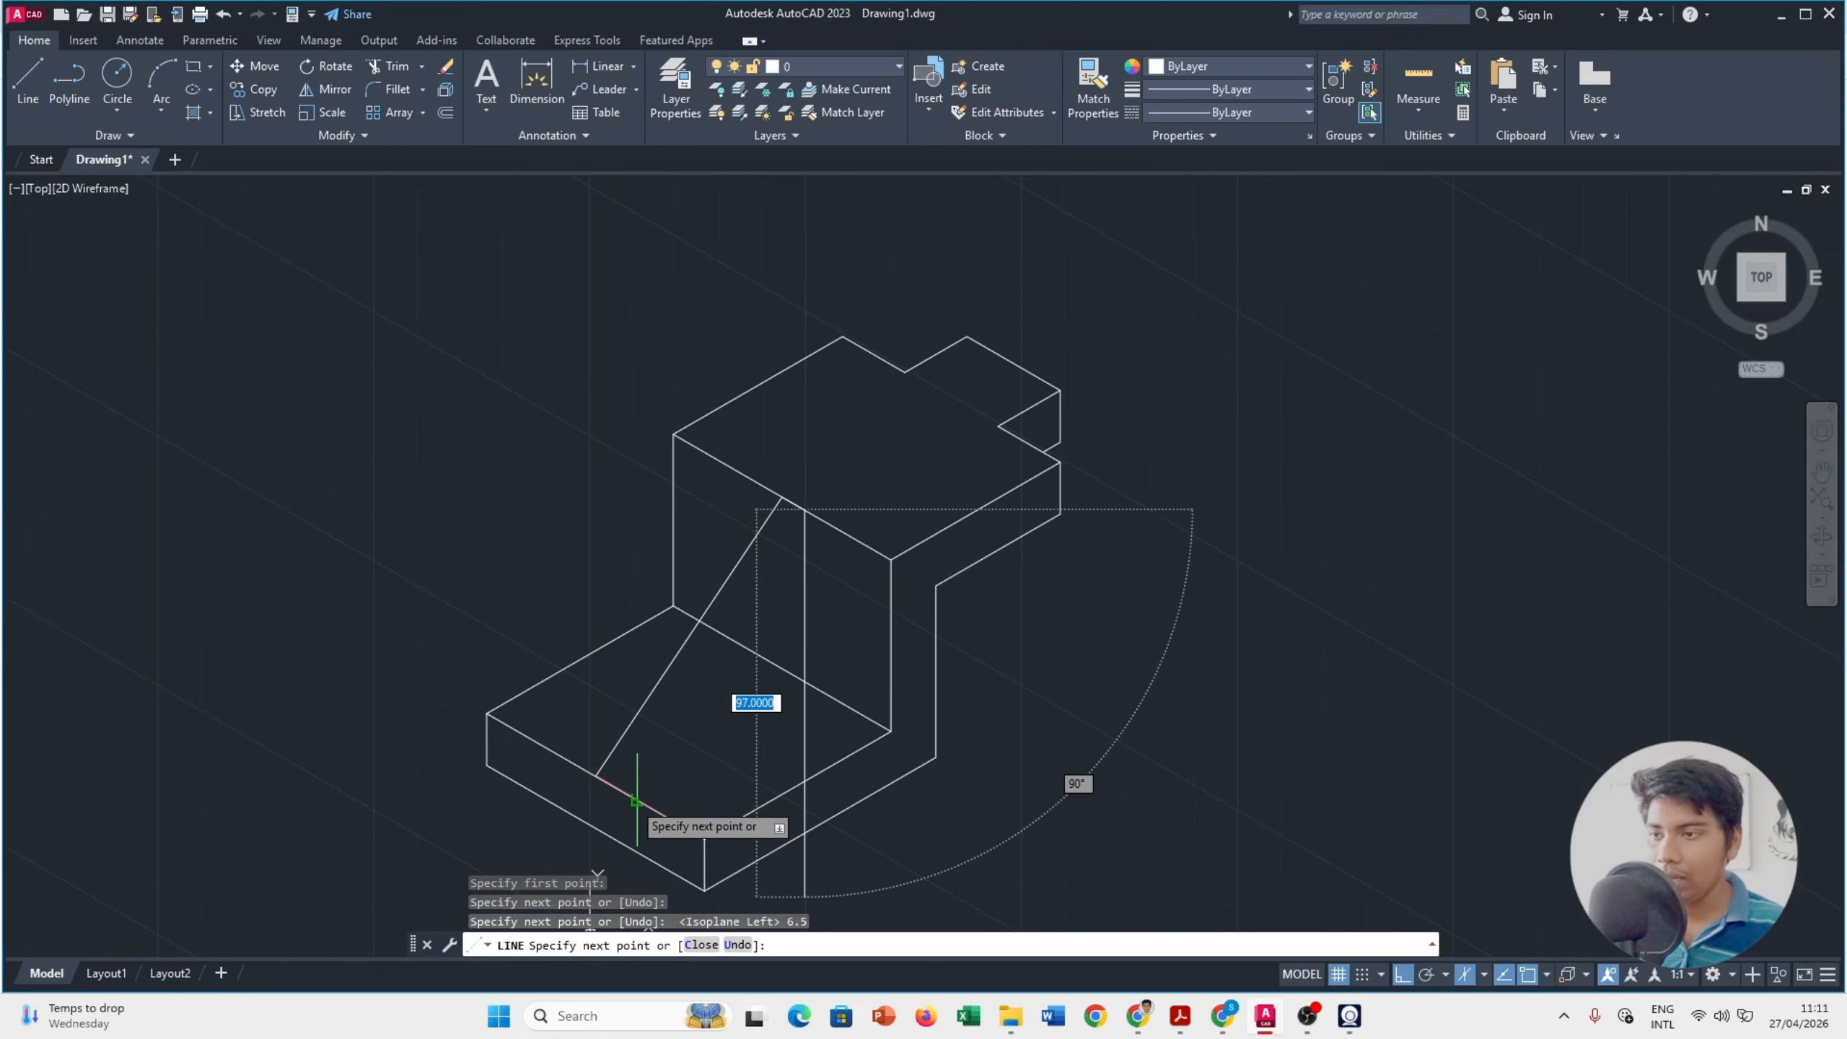
{"action": "key", "text": "Return"}
Step: Draw a 6.5-unit line at 150° from the centreline's upper end along the block's top edge
{"action": "key", "text": "Return"}
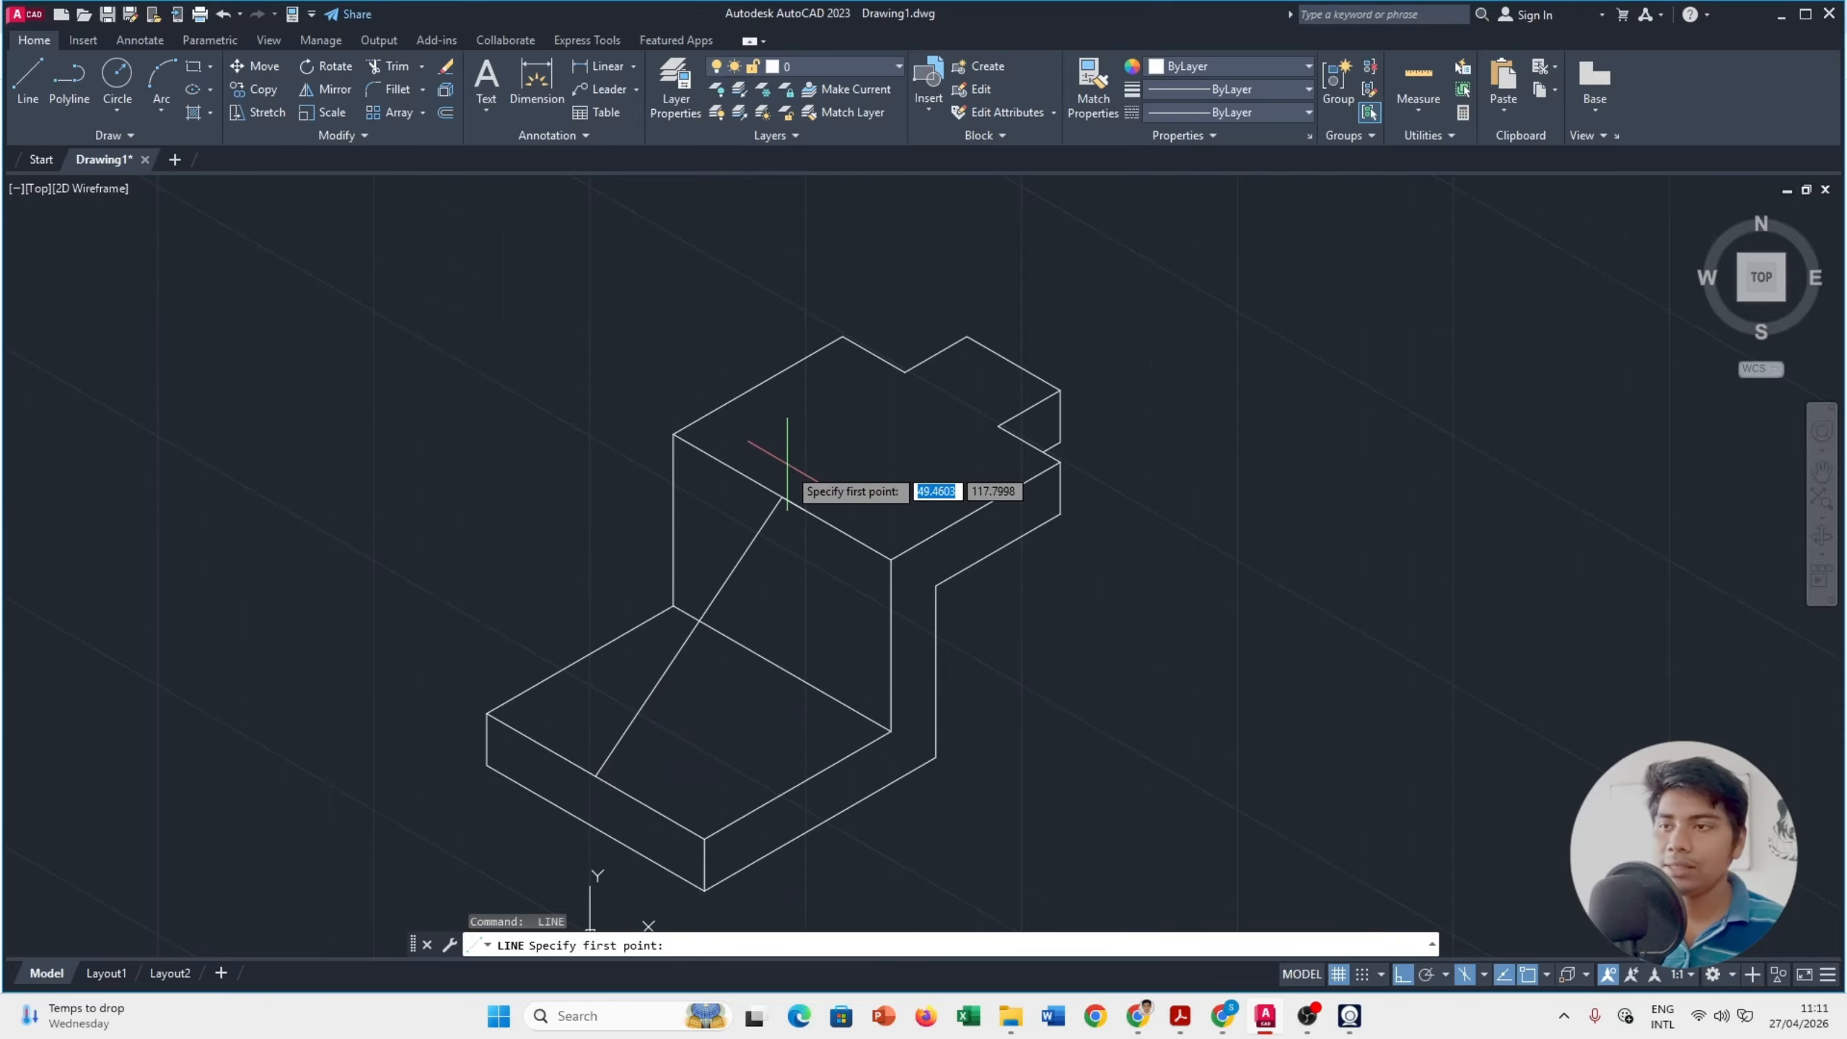
{"action": "left_click", "coordinate": [782, 498]}
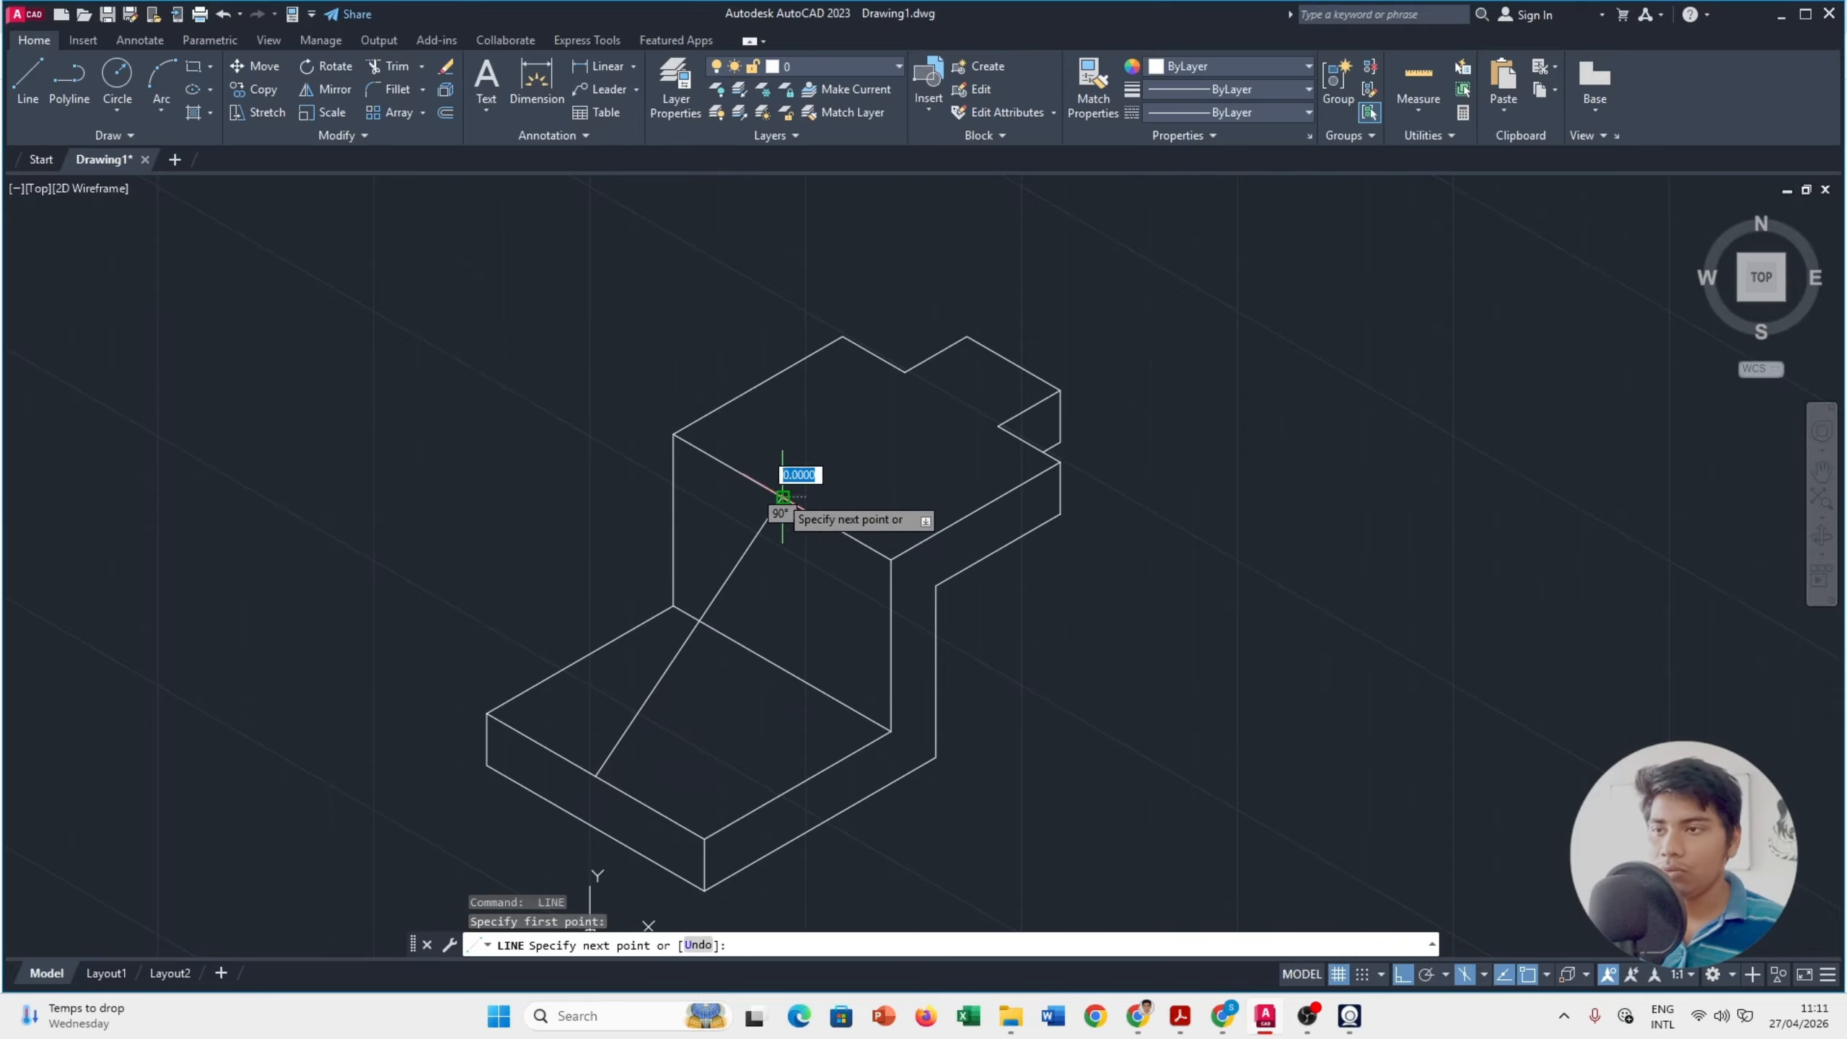
{"action": "type", "text": "6."}
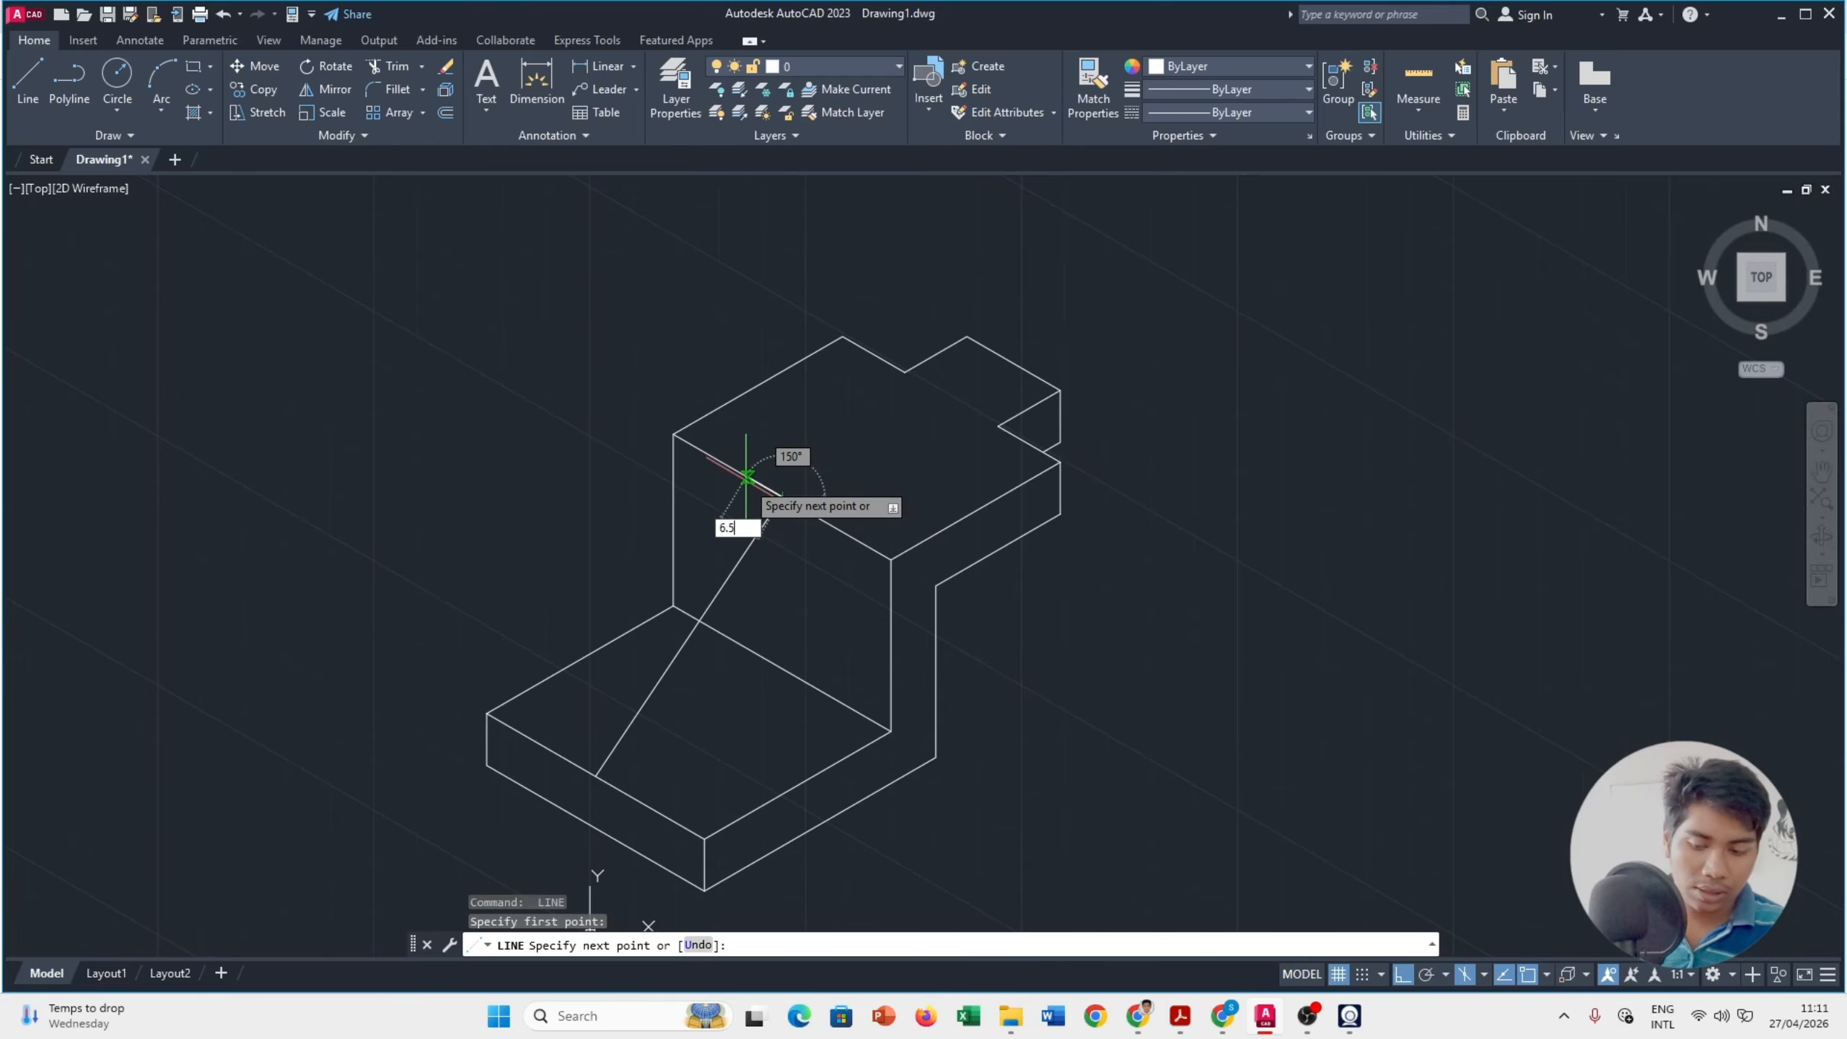
{"action": "type", "text": "5"}
{"action": "key", "text": "Return"}
{"action": "key", "text": "Return"}
Step: Draw a 6.5-unit line at 330° from the centreline's lower end along the base's front edge
{"action": "key", "text": "Return"}
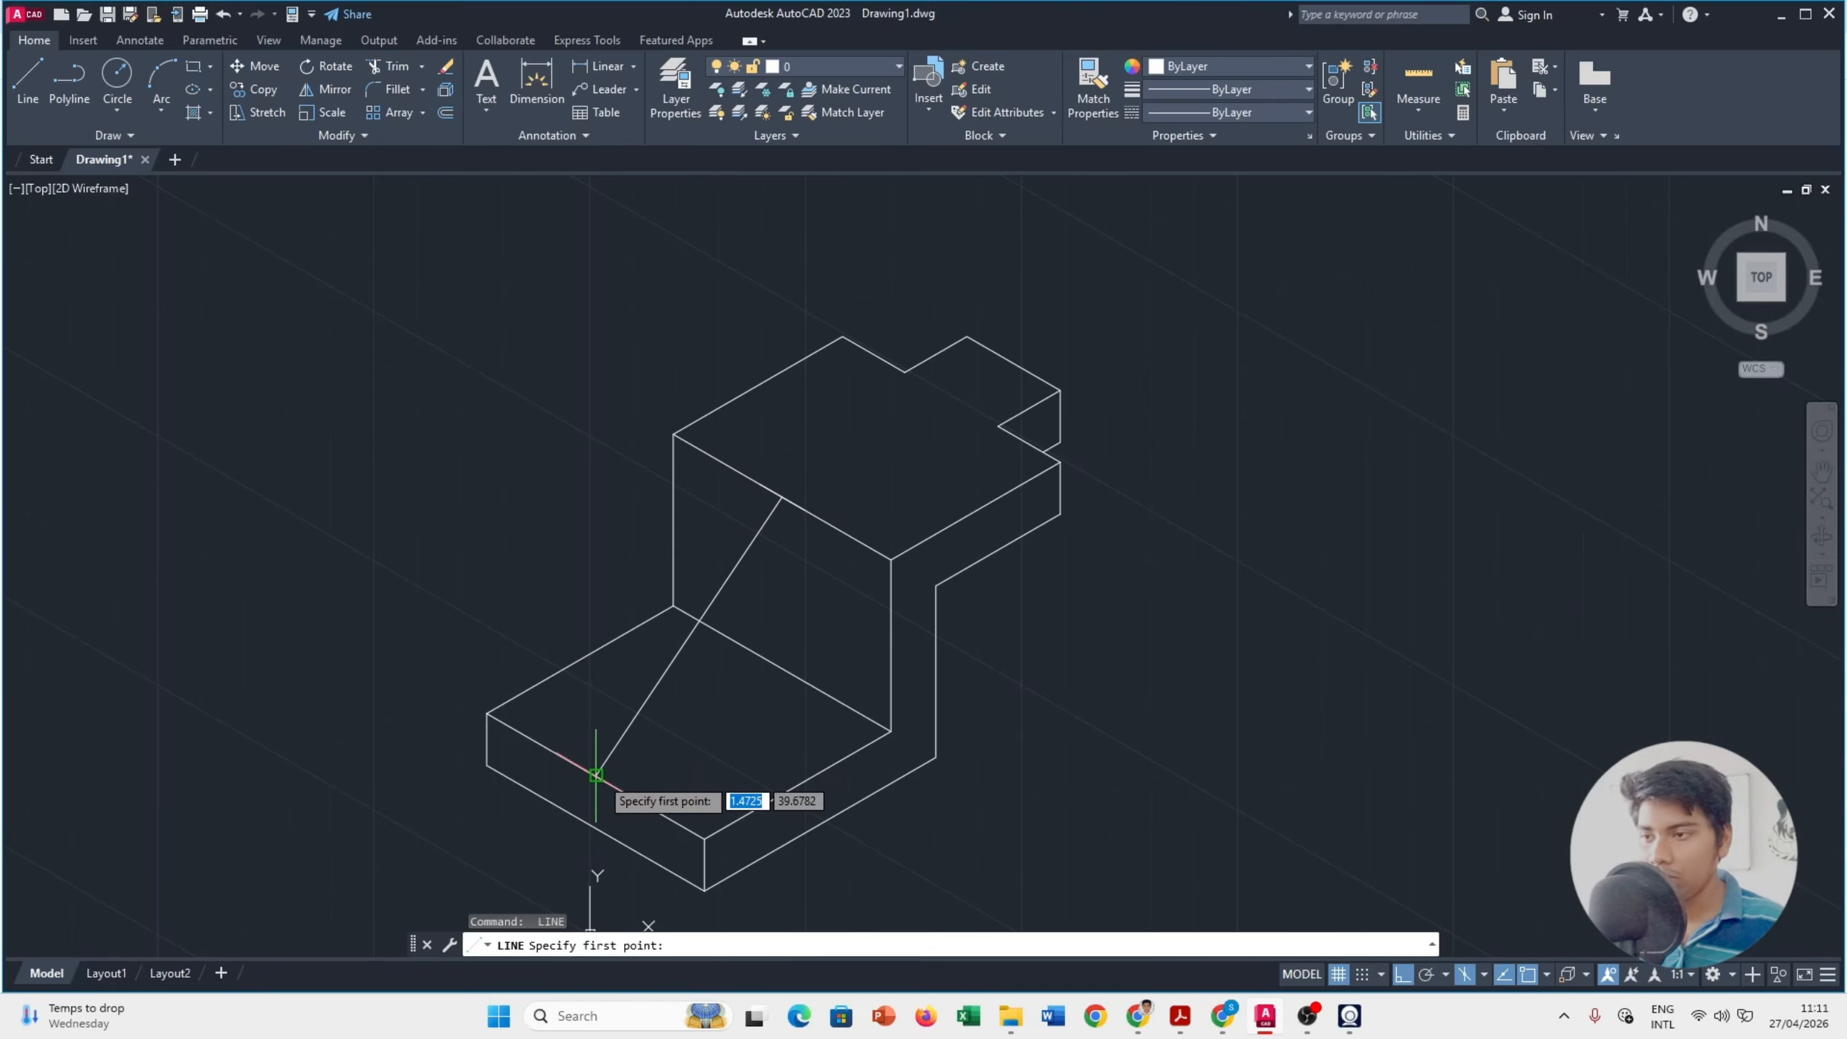
{"action": "left_click", "coordinate": [595, 774]}
{"action": "type", "text": "6."}
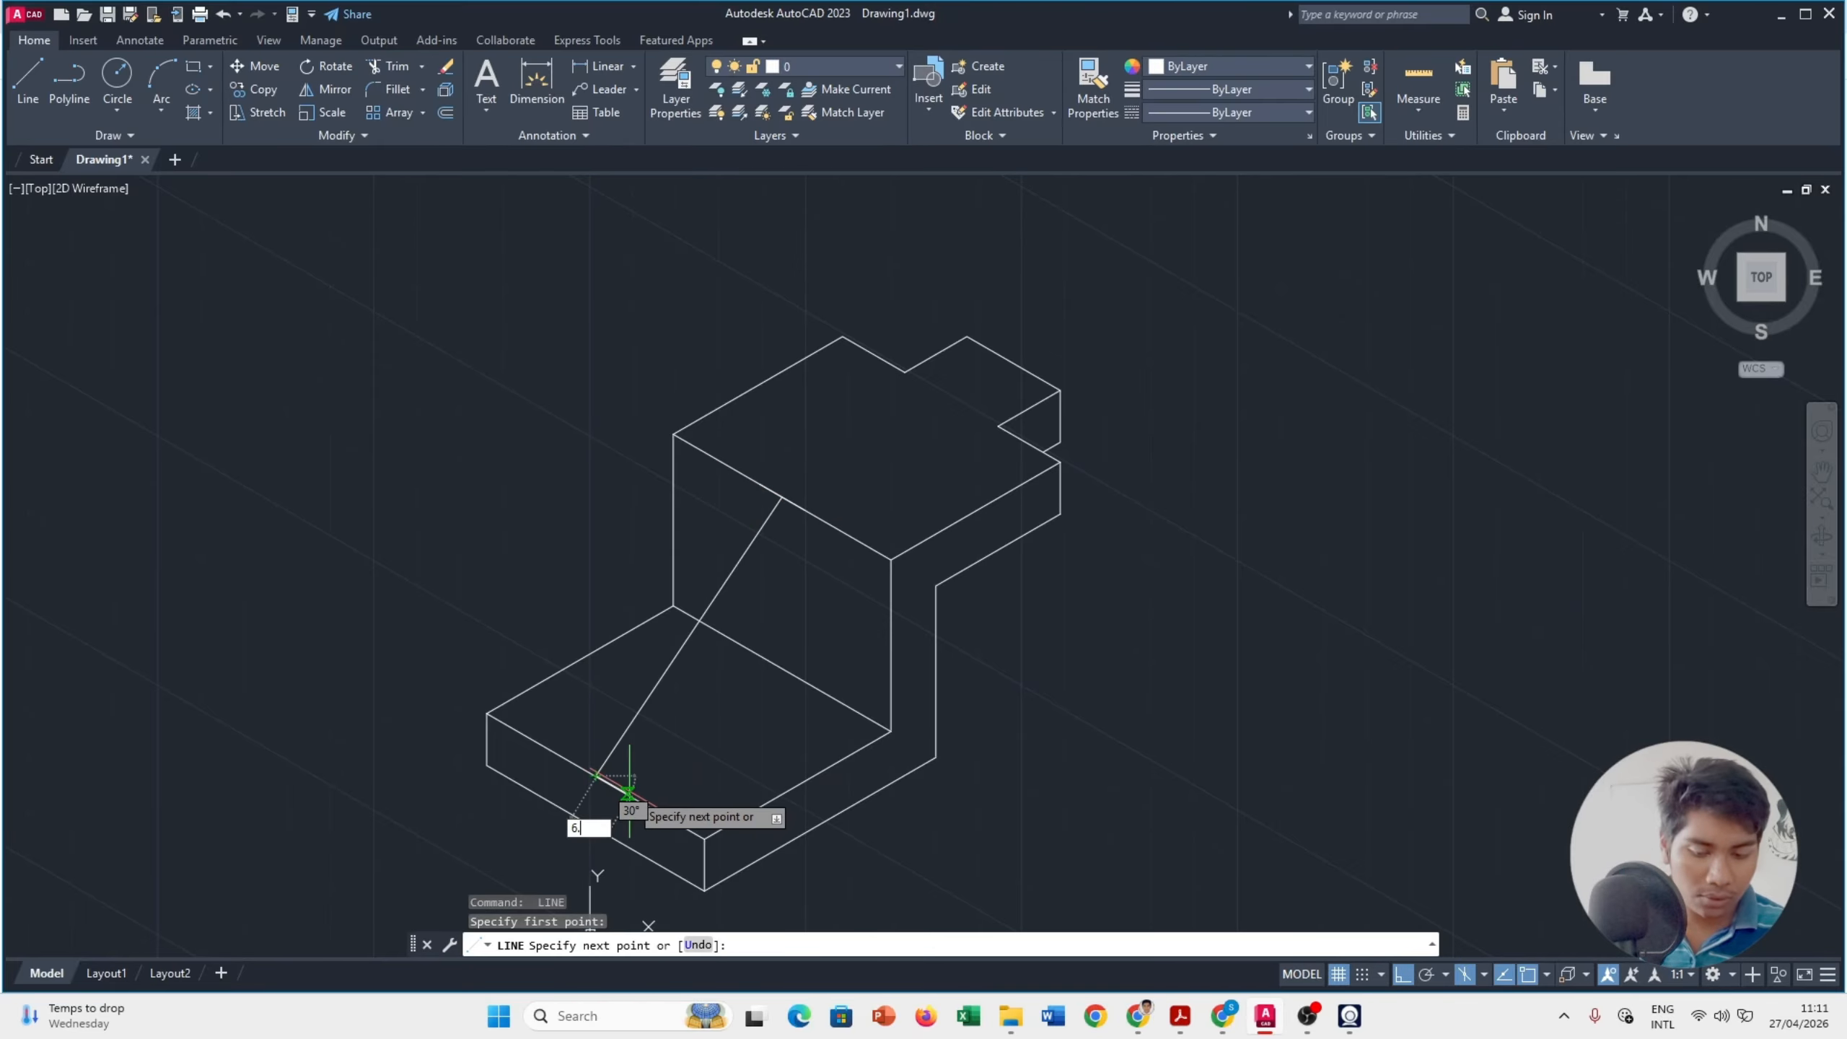
{"action": "type", "text": "5"}
{"action": "key", "text": "Return"}
{"action": "key", "text": "Return"}
Step: Draw a 6.5-unit line at 150° from the centreline's lower end and continue it as the rib's outer slanted edge up to the matching offset point
{"action": "key", "text": "Return"}
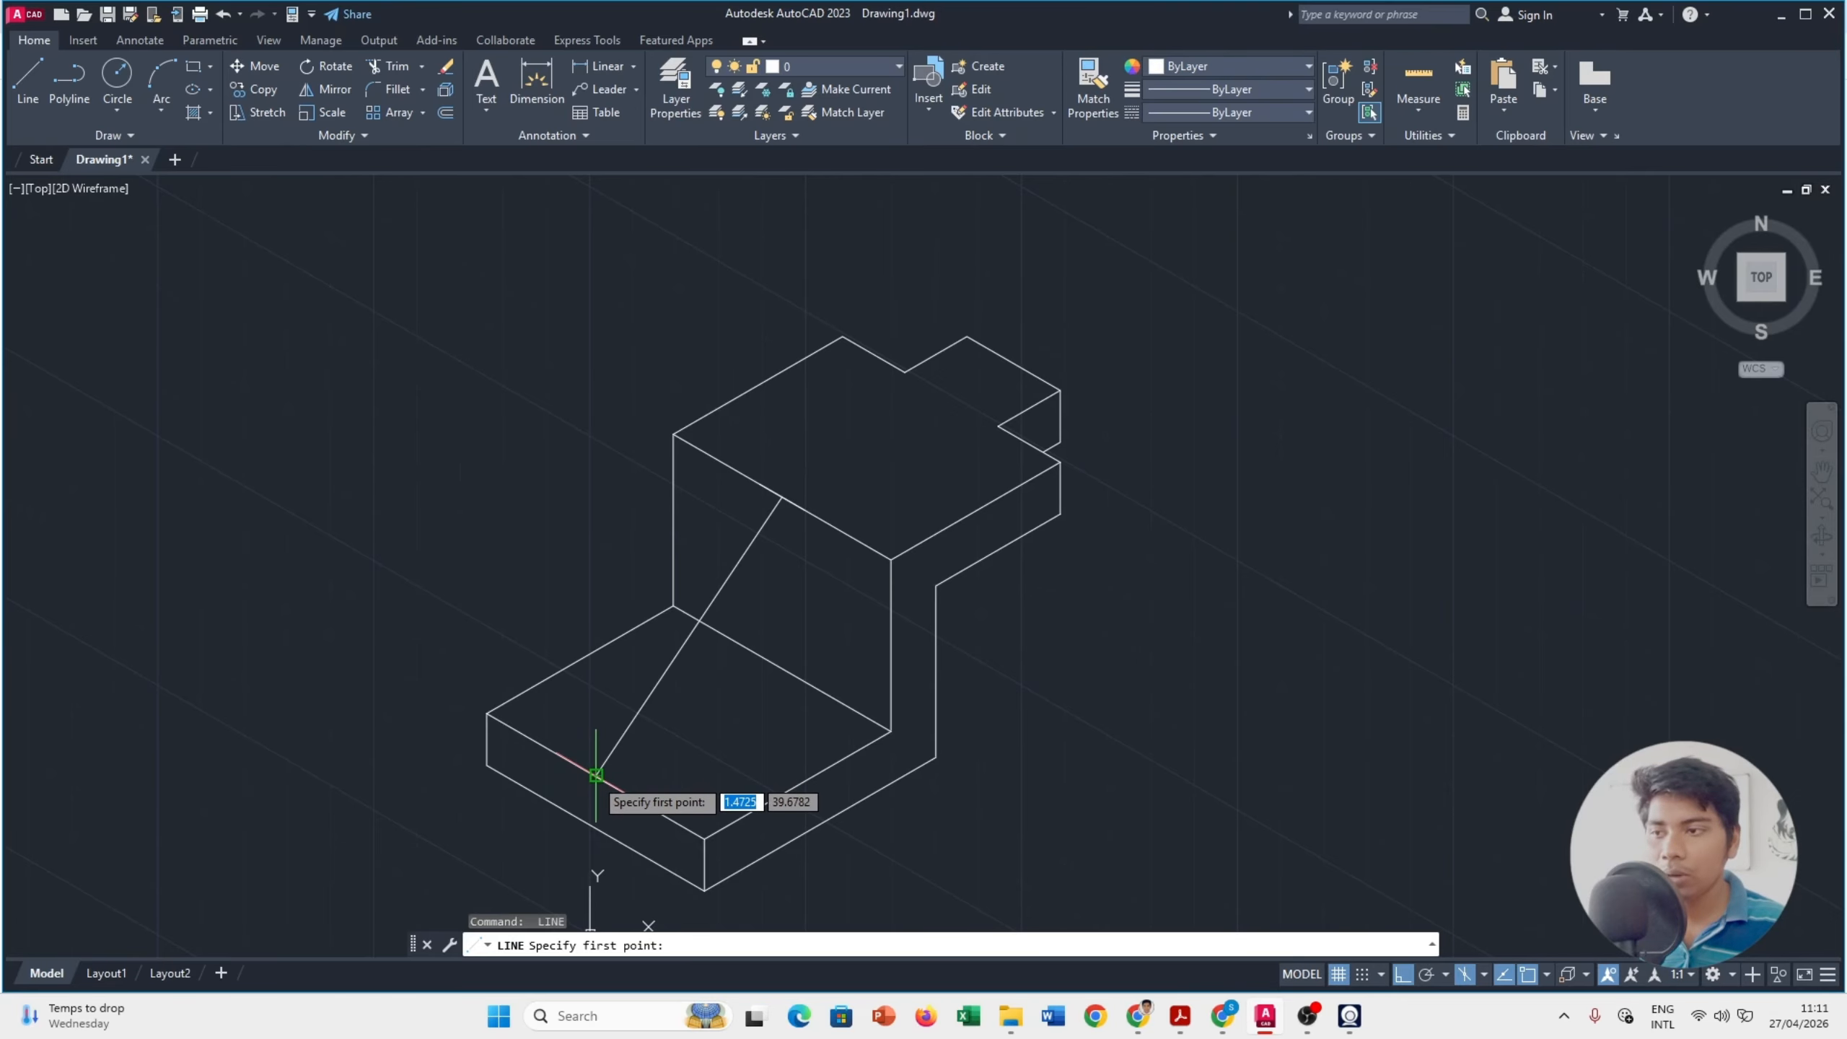
{"action": "left_click", "coordinate": [595, 774]}
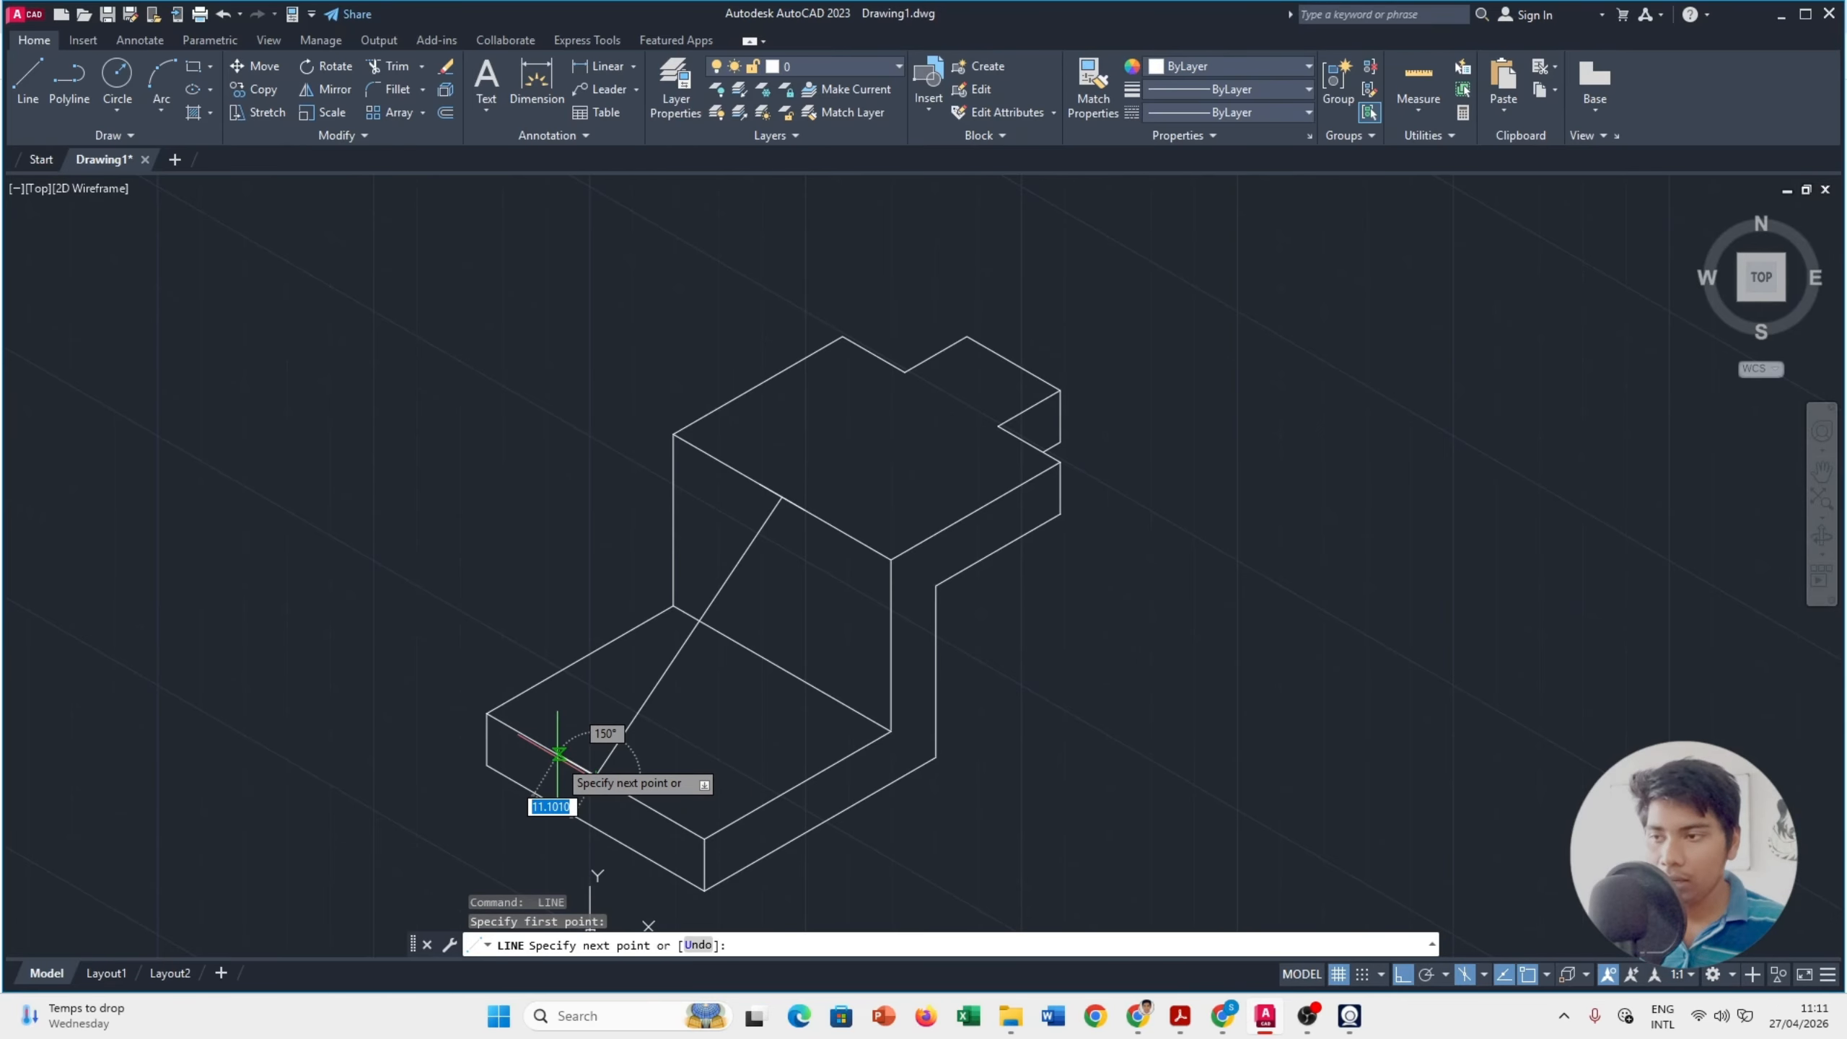
{"action": "type", "text": "6.5"}
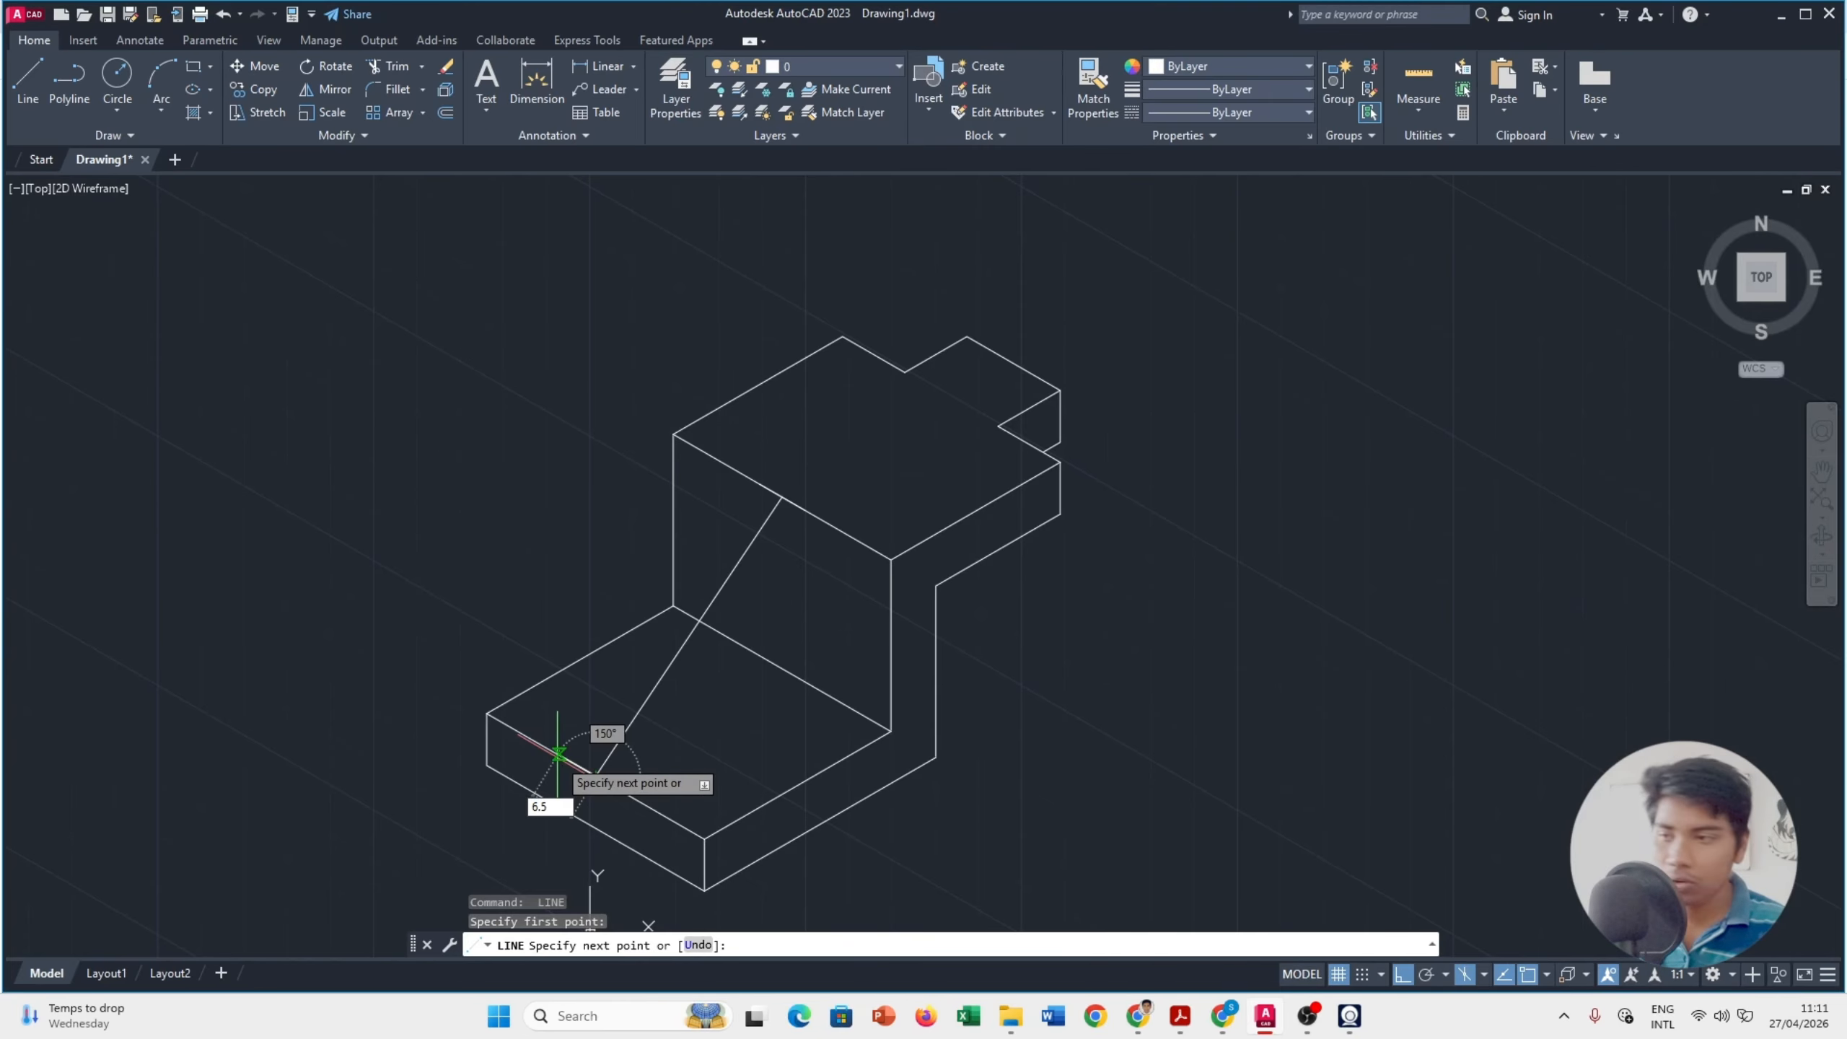
{"action": "key", "text": "Return"}
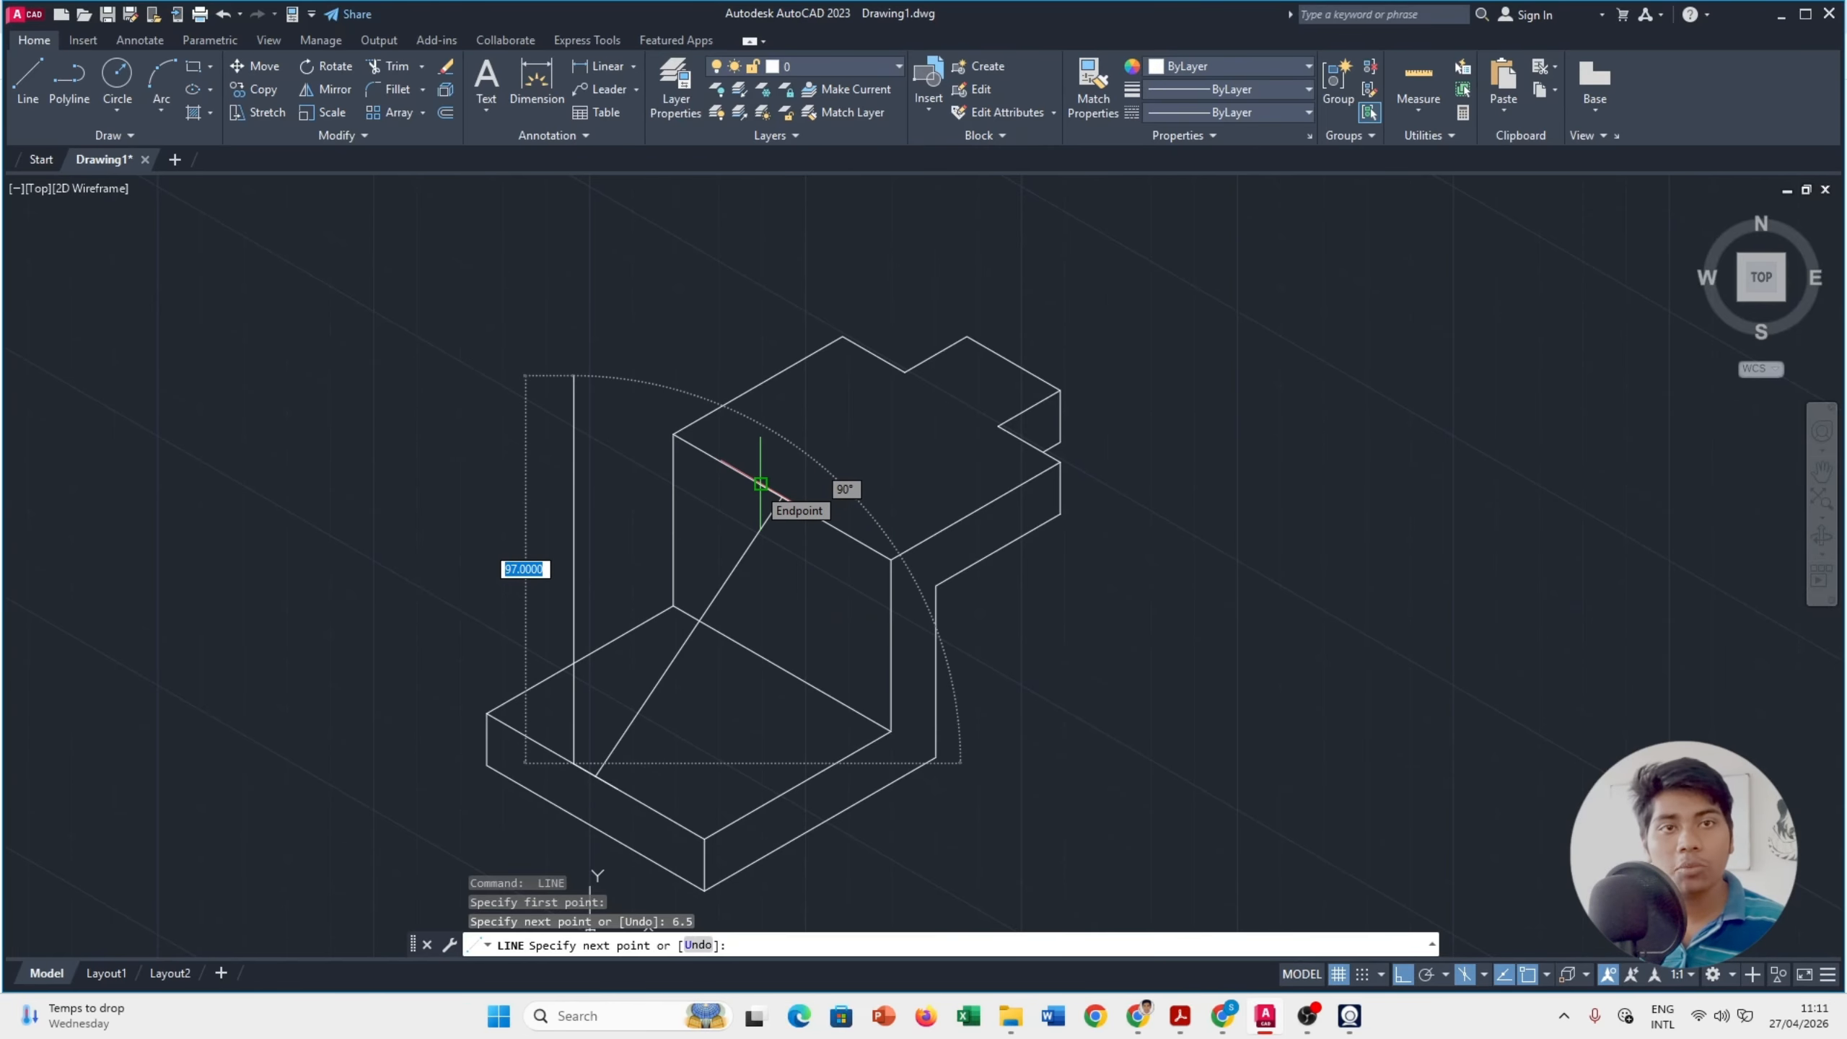
{"action": "left_click", "coordinate": [760, 484]}
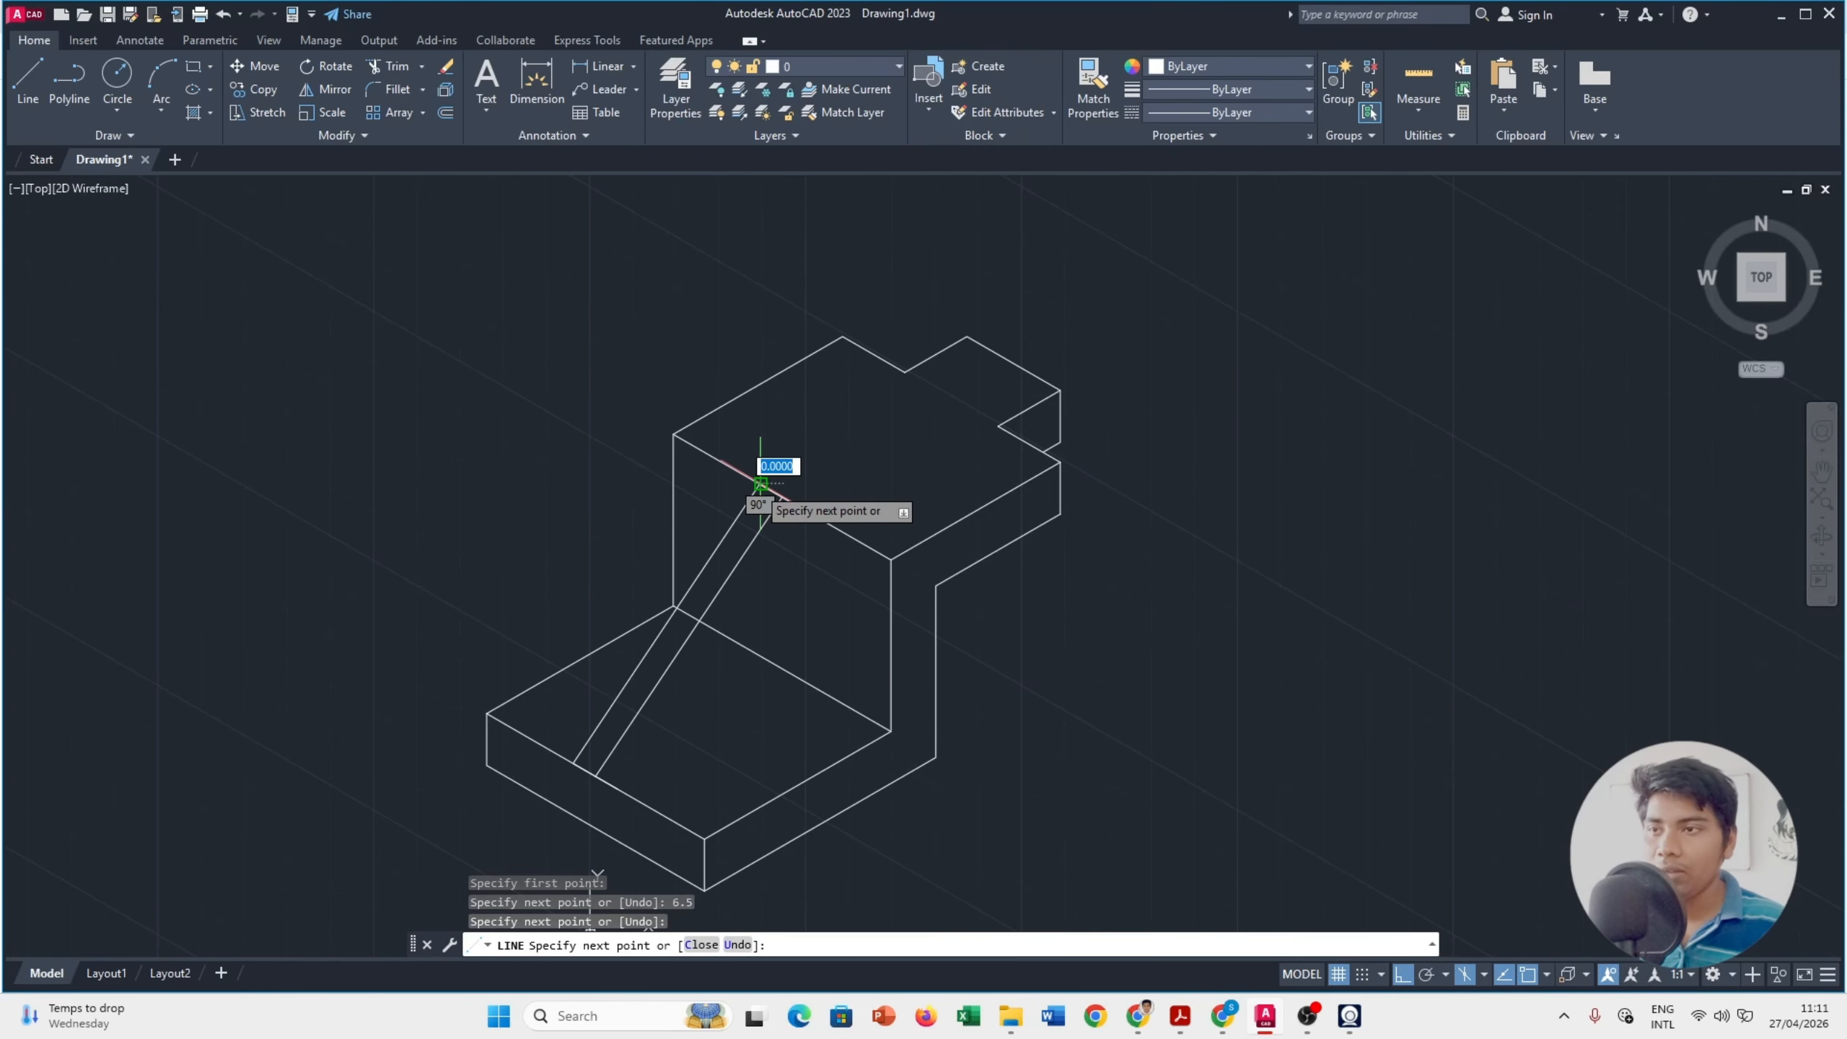
{"action": "key", "text": "Return"}
Step: Draw the rib's second slanted edge between the 330° offset points on the base's front edge and the block's top edge
{"action": "key", "text": "Return"}
{"action": "left_click", "coordinate": [618, 788]}
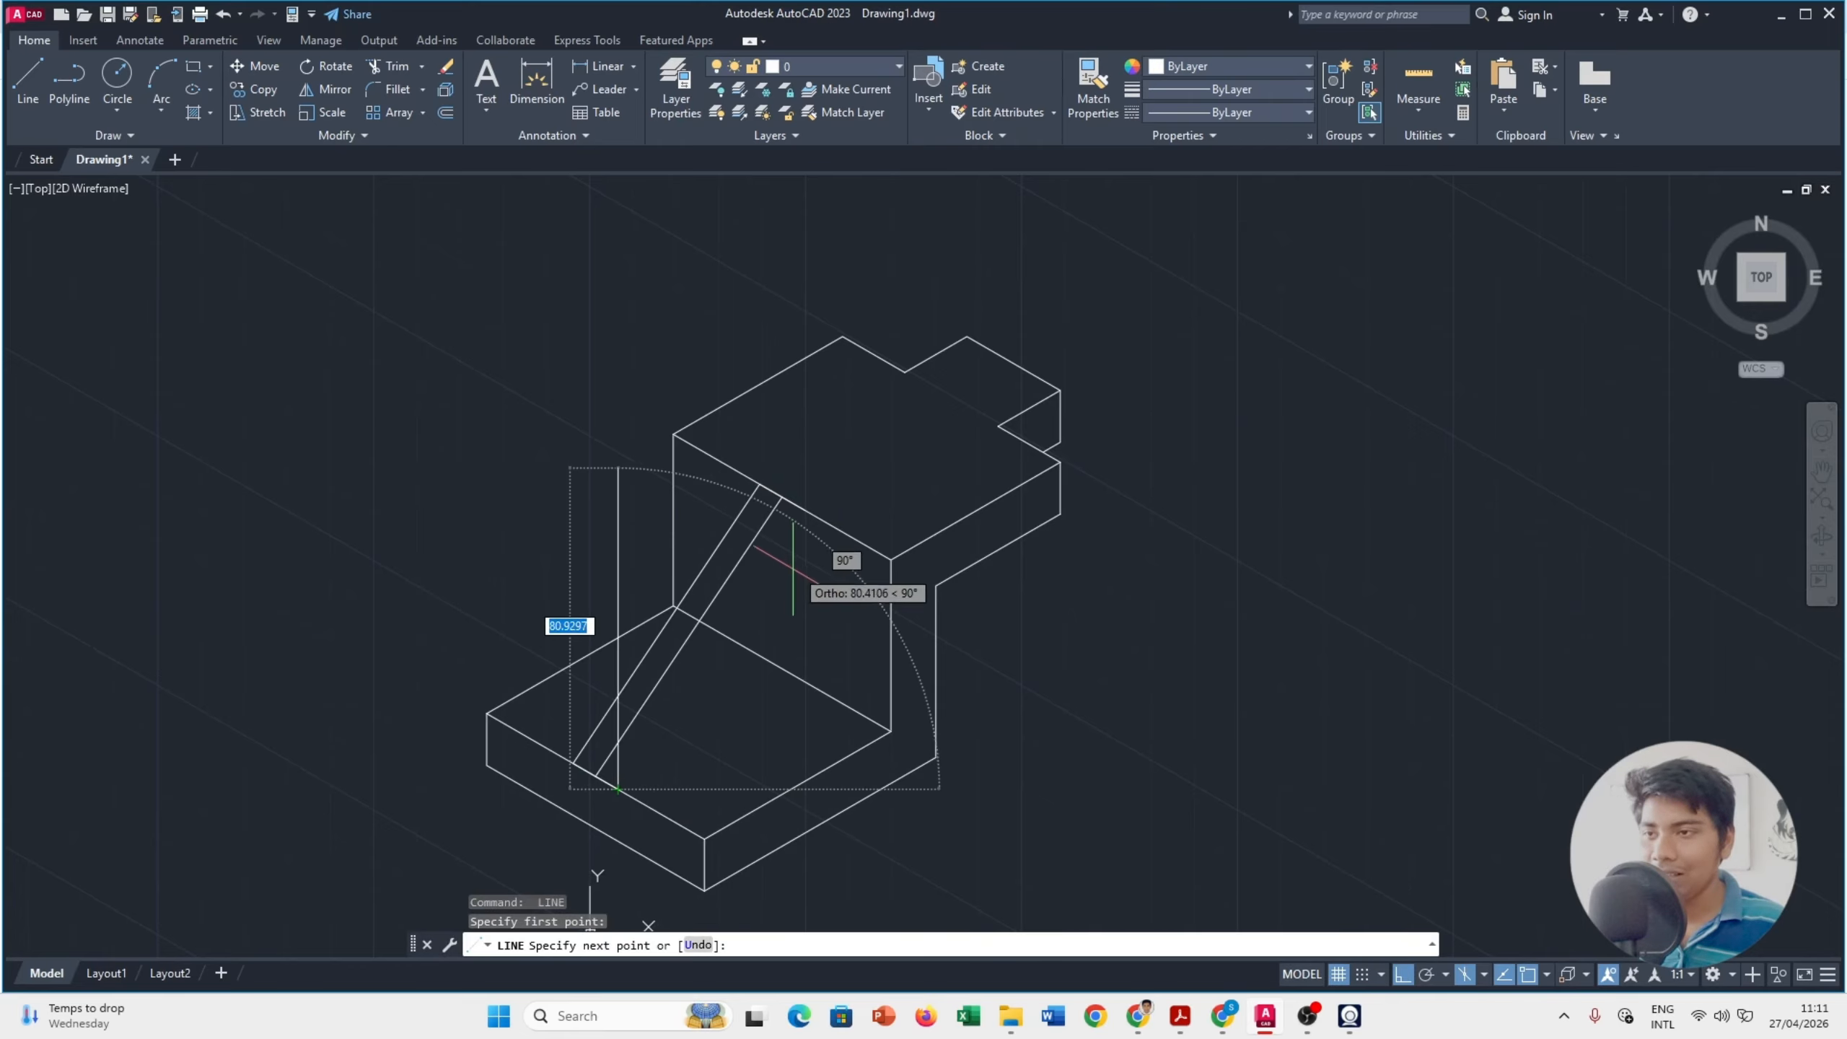
{"action": "left_click", "coordinate": [803, 512]}
{"action": "key", "text": "Escape"}
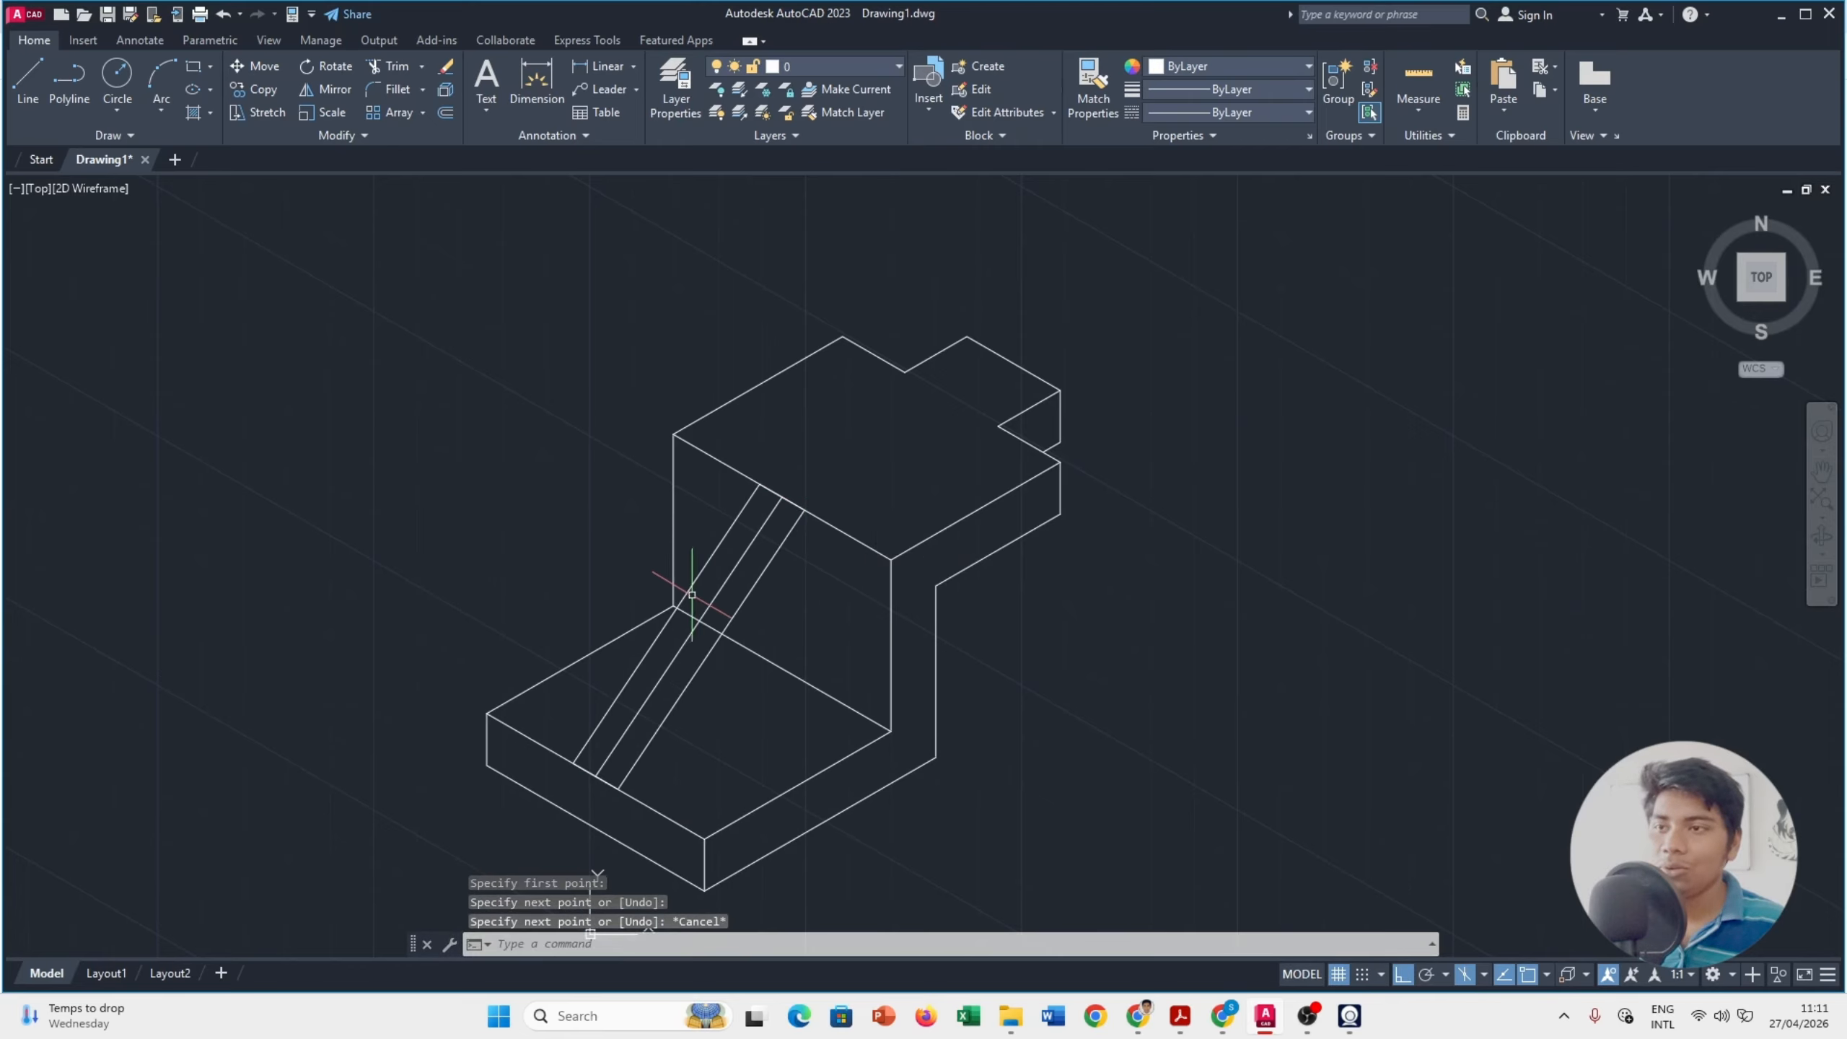
Step: Trim away the rib's centreline and the part of the base-to-block junction edge lying between the rib's slanted edges
{"action": "scroll", "coordinate": [691, 594], "scroll_direction": "up", "scroll_amount": 2}
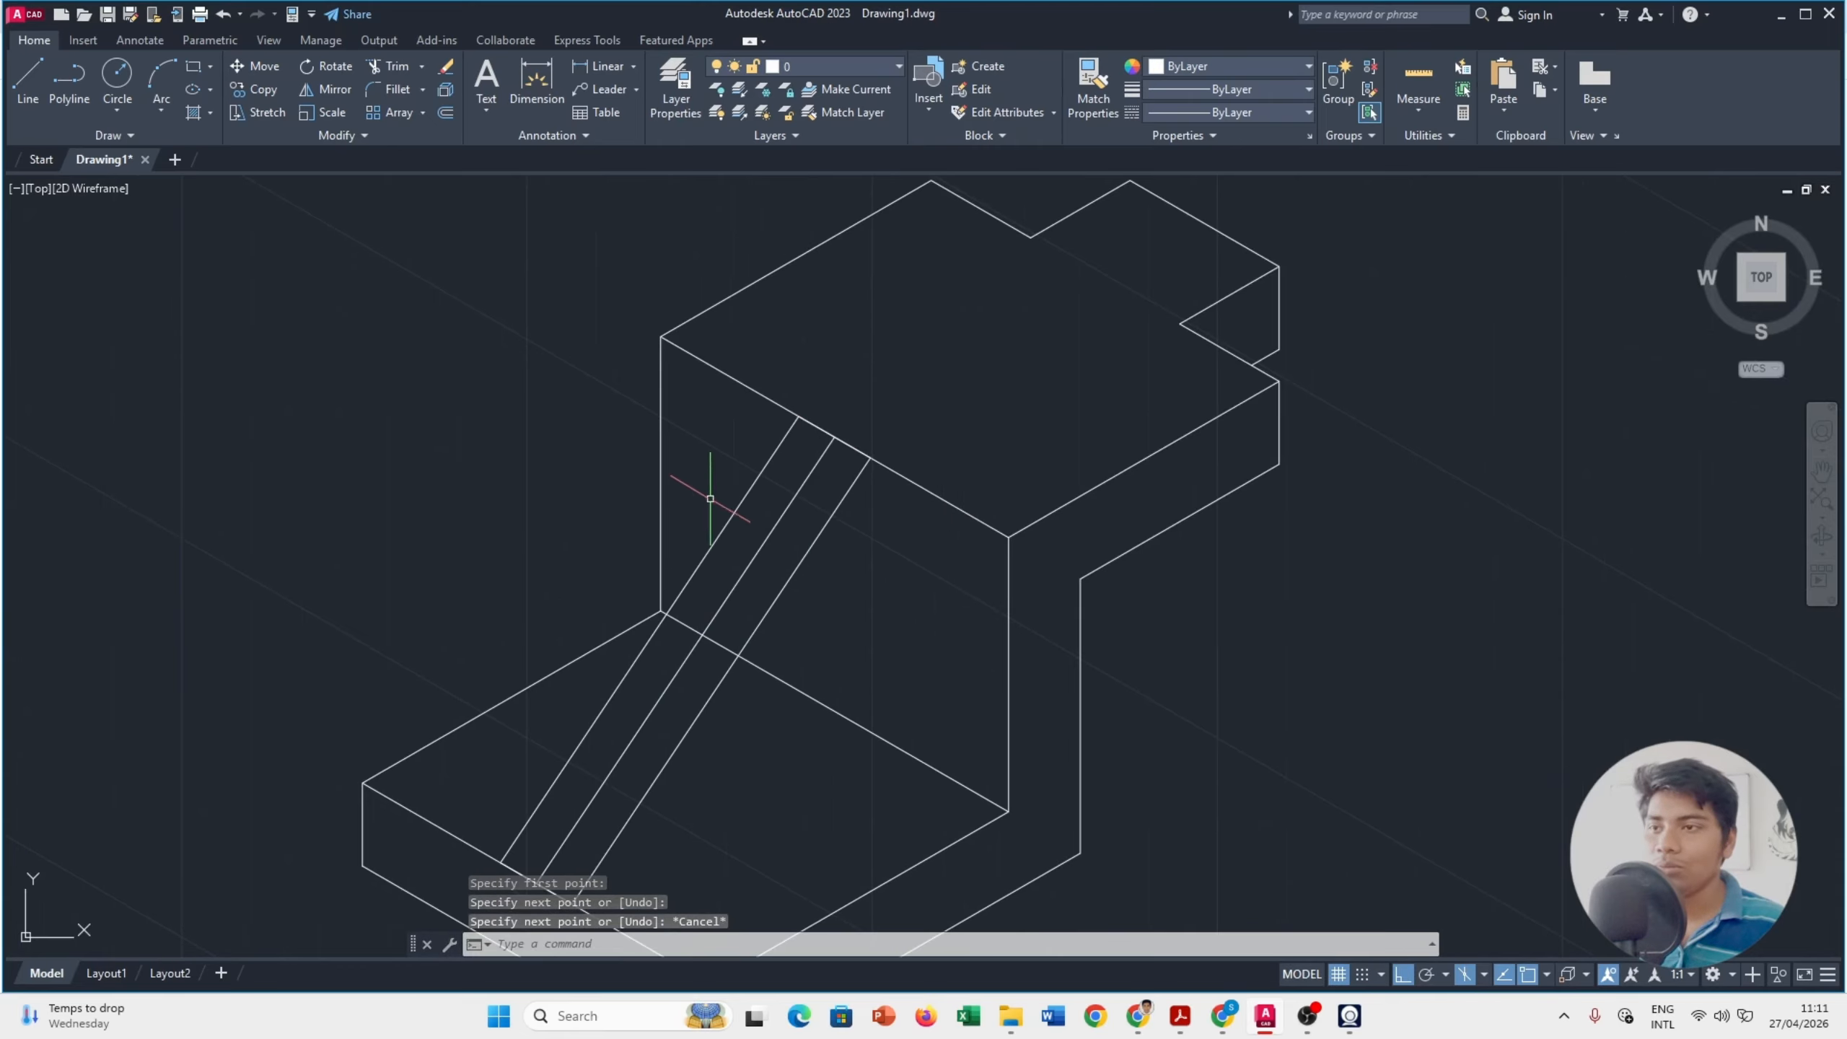
{"action": "left_click", "coordinate": [378, 70]}
{"action": "left_click", "coordinate": [717, 613]}
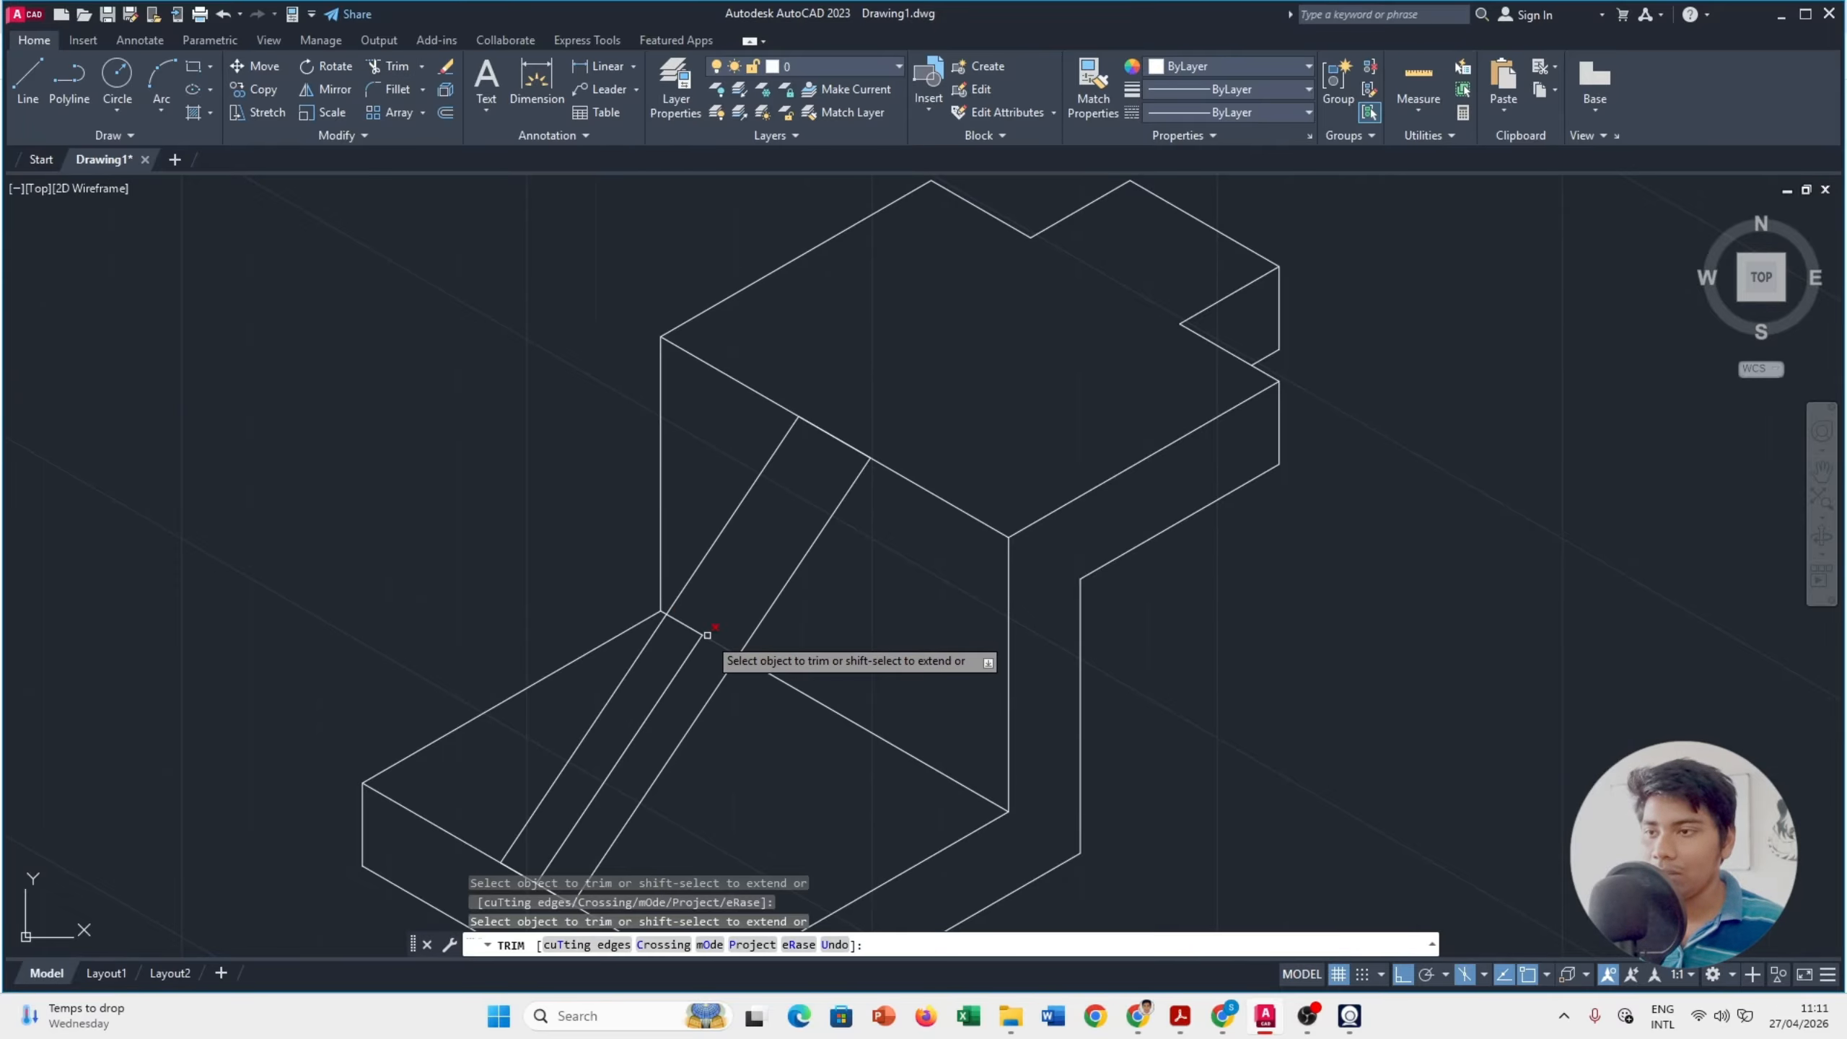
{"action": "left_click", "coordinate": [736, 624]}
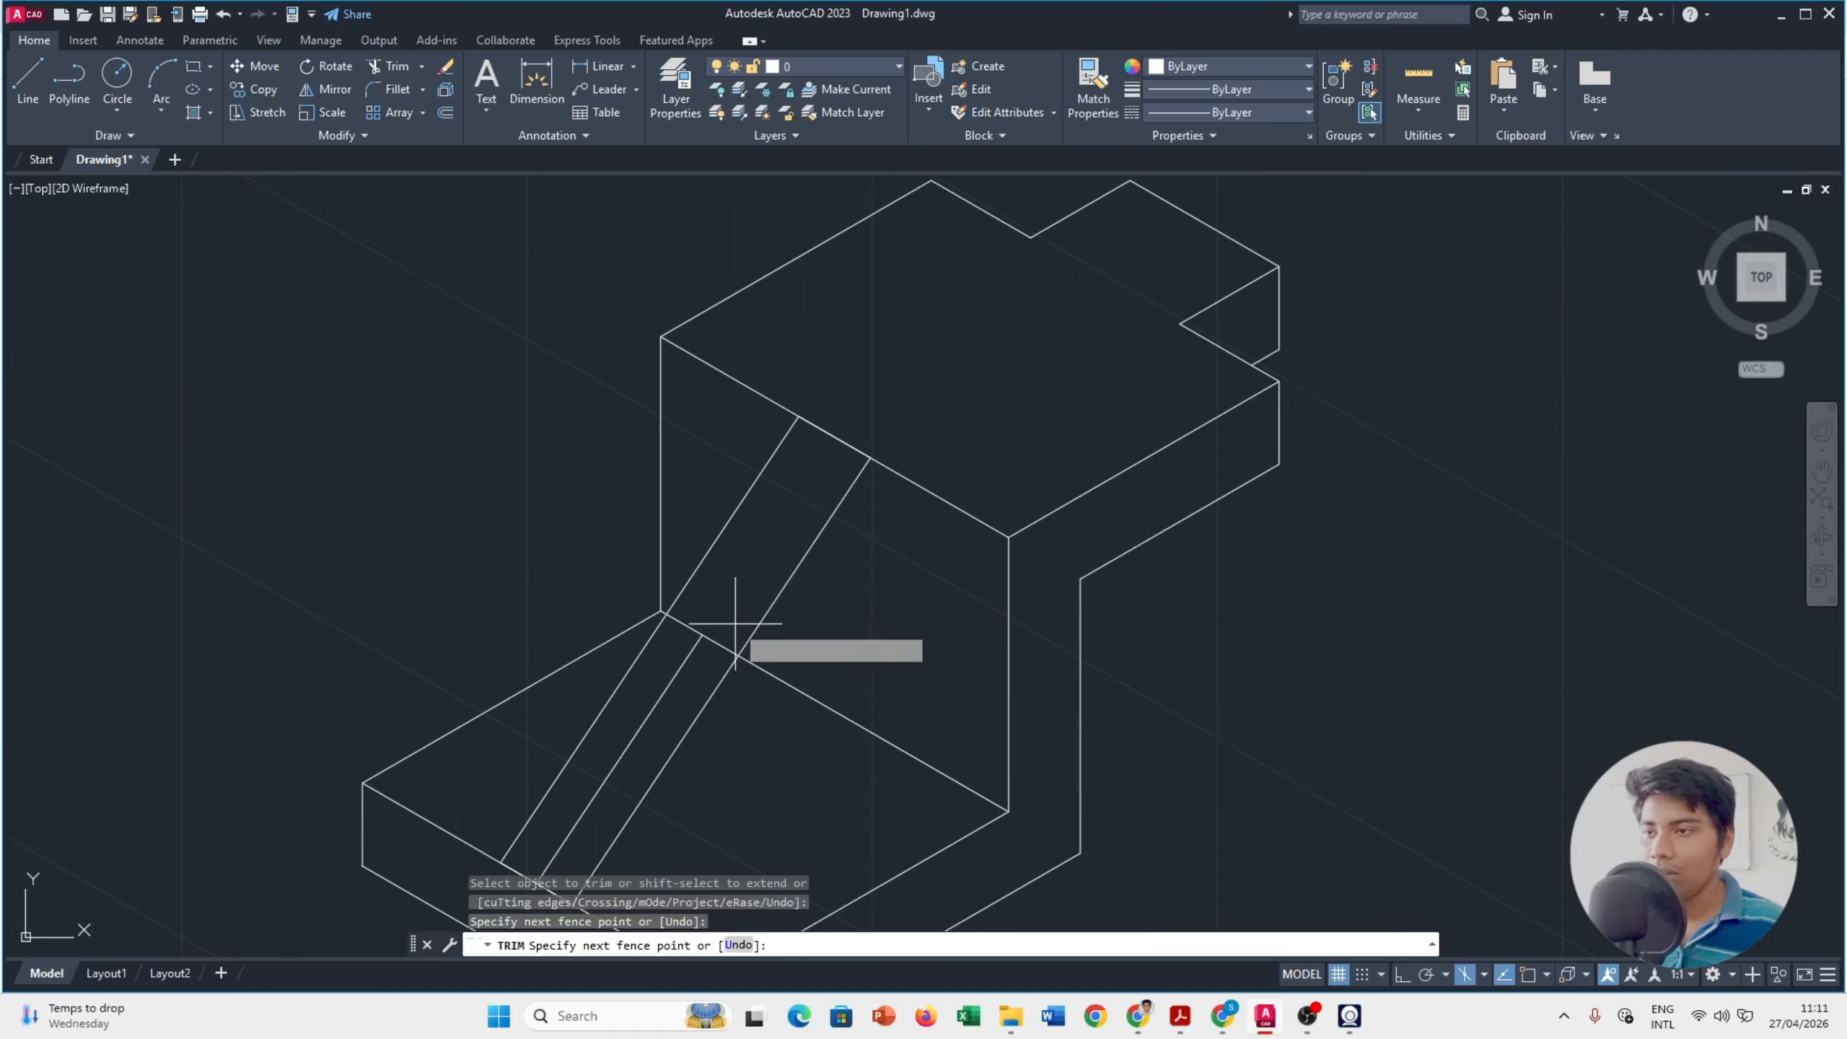
{"action": "left_click", "coordinate": [673, 657]}
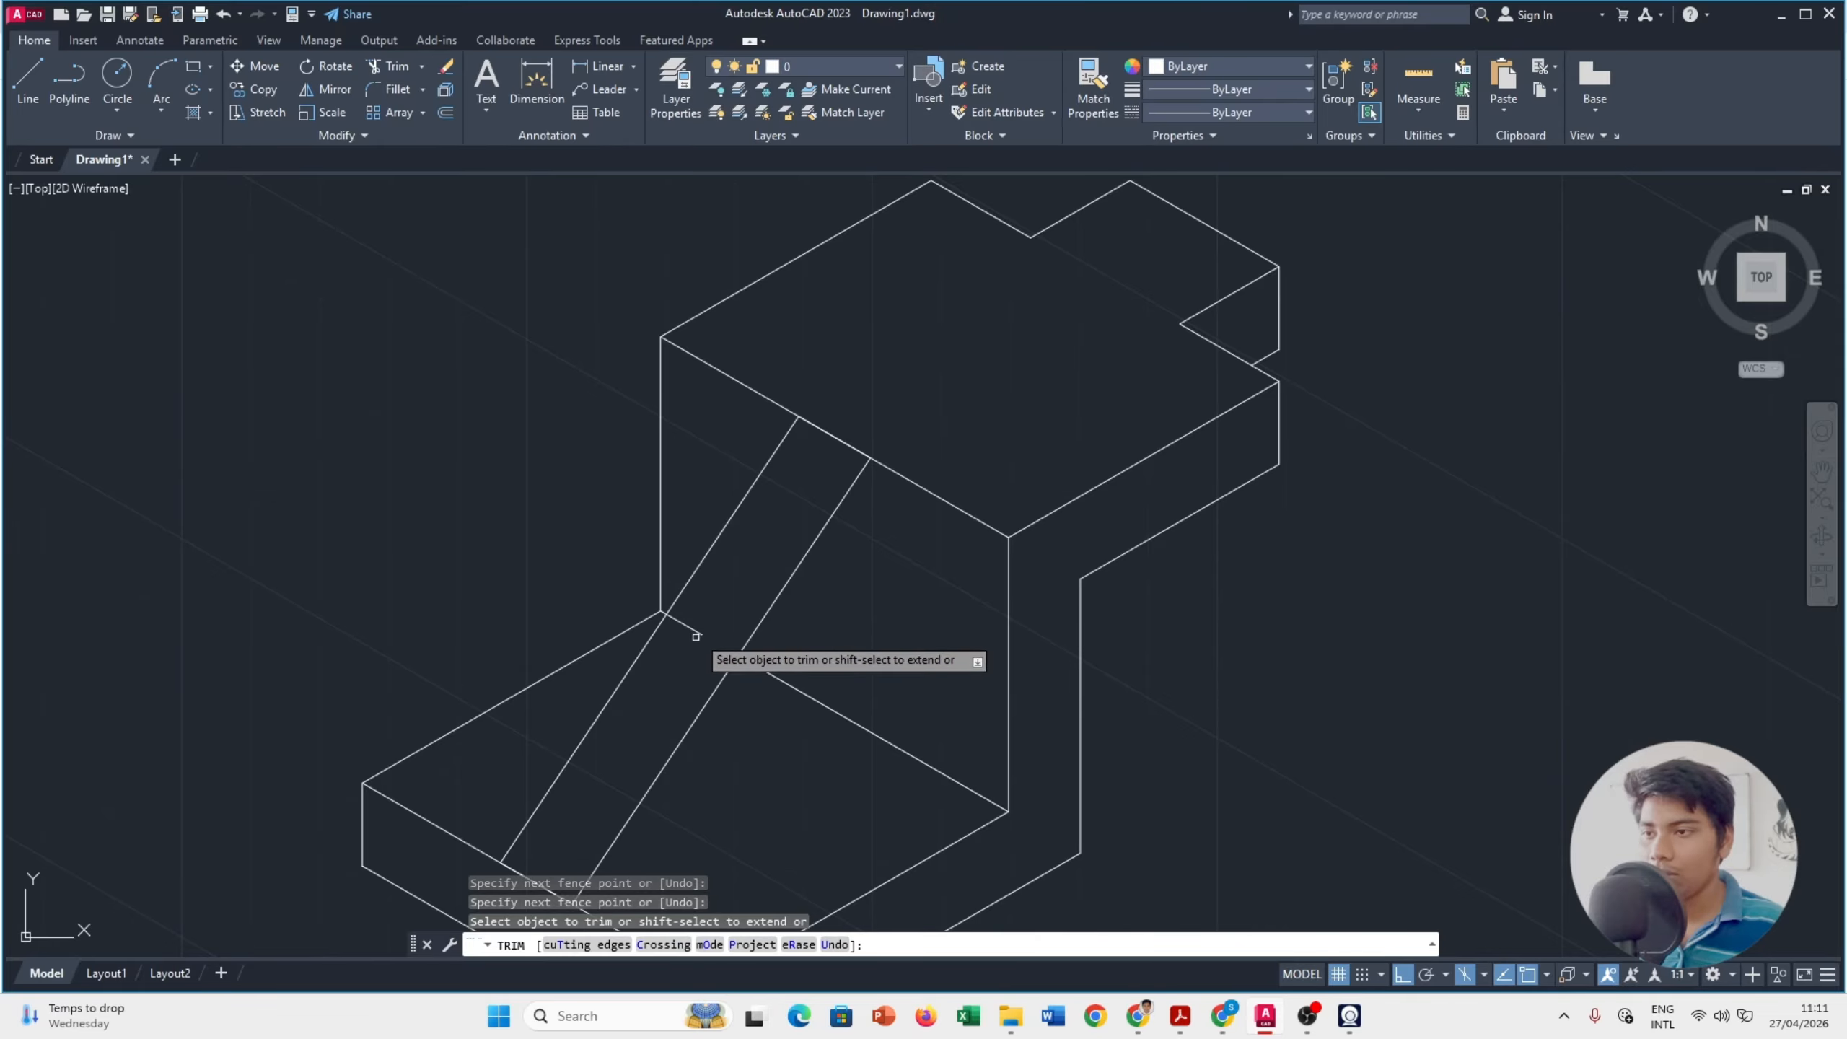
{"action": "left_click", "coordinate": [705, 608]}
{"action": "left_click", "coordinate": [671, 647]}
Step: Check in the reference PDF how the rib's side face meets the base and the upright block
{"action": "key", "text": "alt+Tab"}
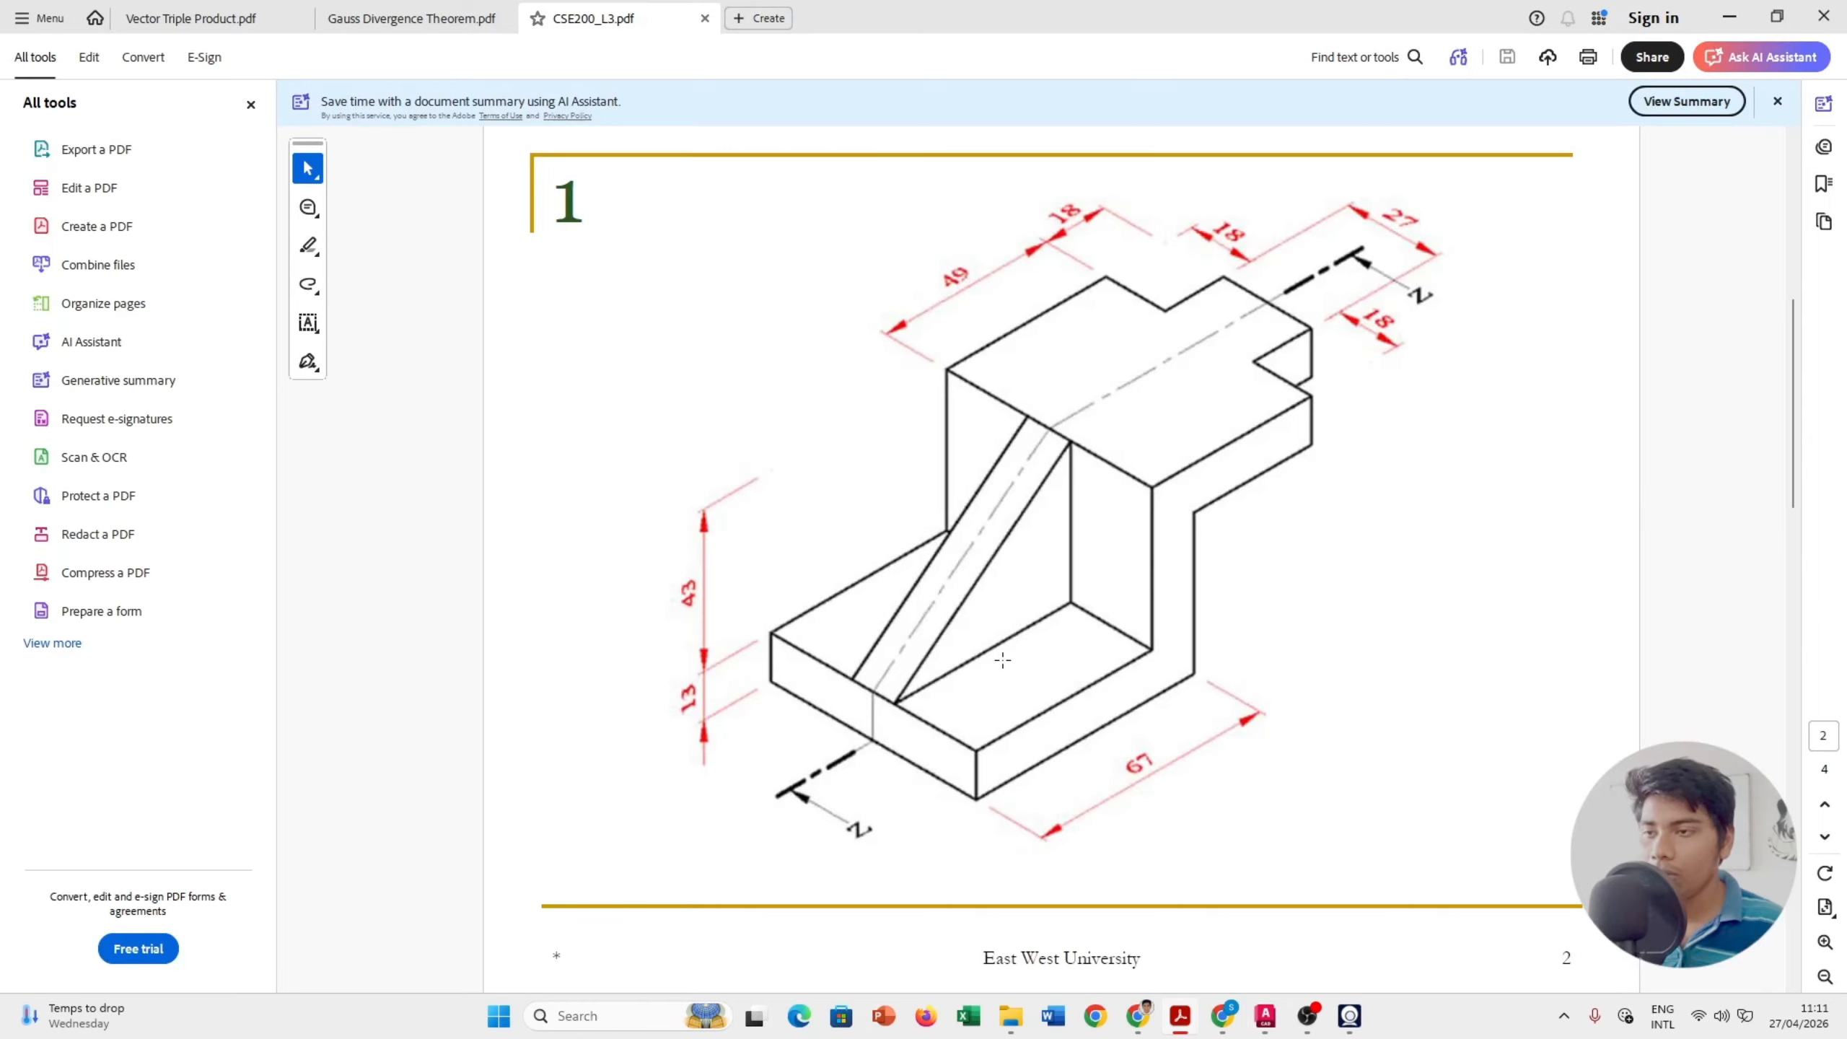
{"action": "key", "text": "alt+Tab"}
{"action": "key", "text": "alt+Tab"}
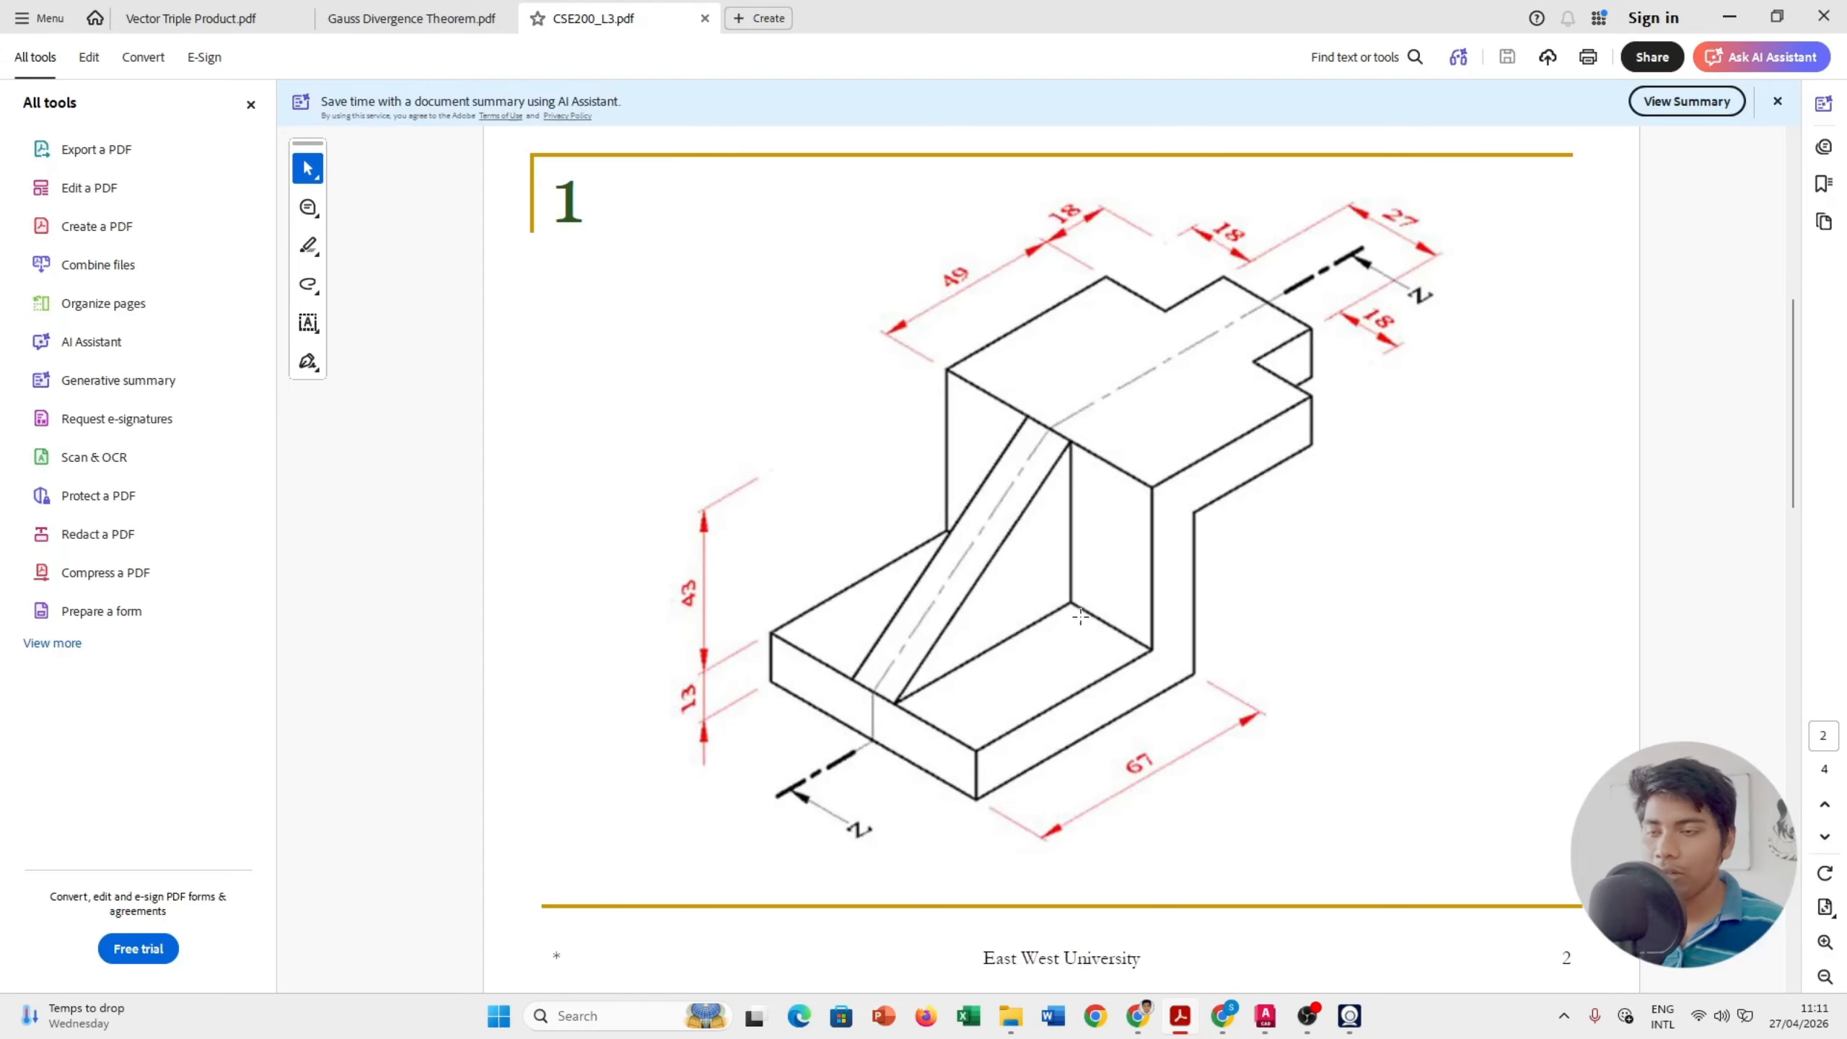
{"action": "key", "text": "alt+Tab"}
{"action": "scroll", "coordinate": [1170, 720], "scroll_direction": "down", "scroll_amount": 4}
{"action": "mouse_move", "coordinate": [1176, 749]}
{"action": "middle_mouse_down"}
{"action": "mouse_move", "coordinate": [1003, 635]}
{"action": "mouse_move", "coordinate": [971, 695]}
{"action": "middle_mouse_up"}
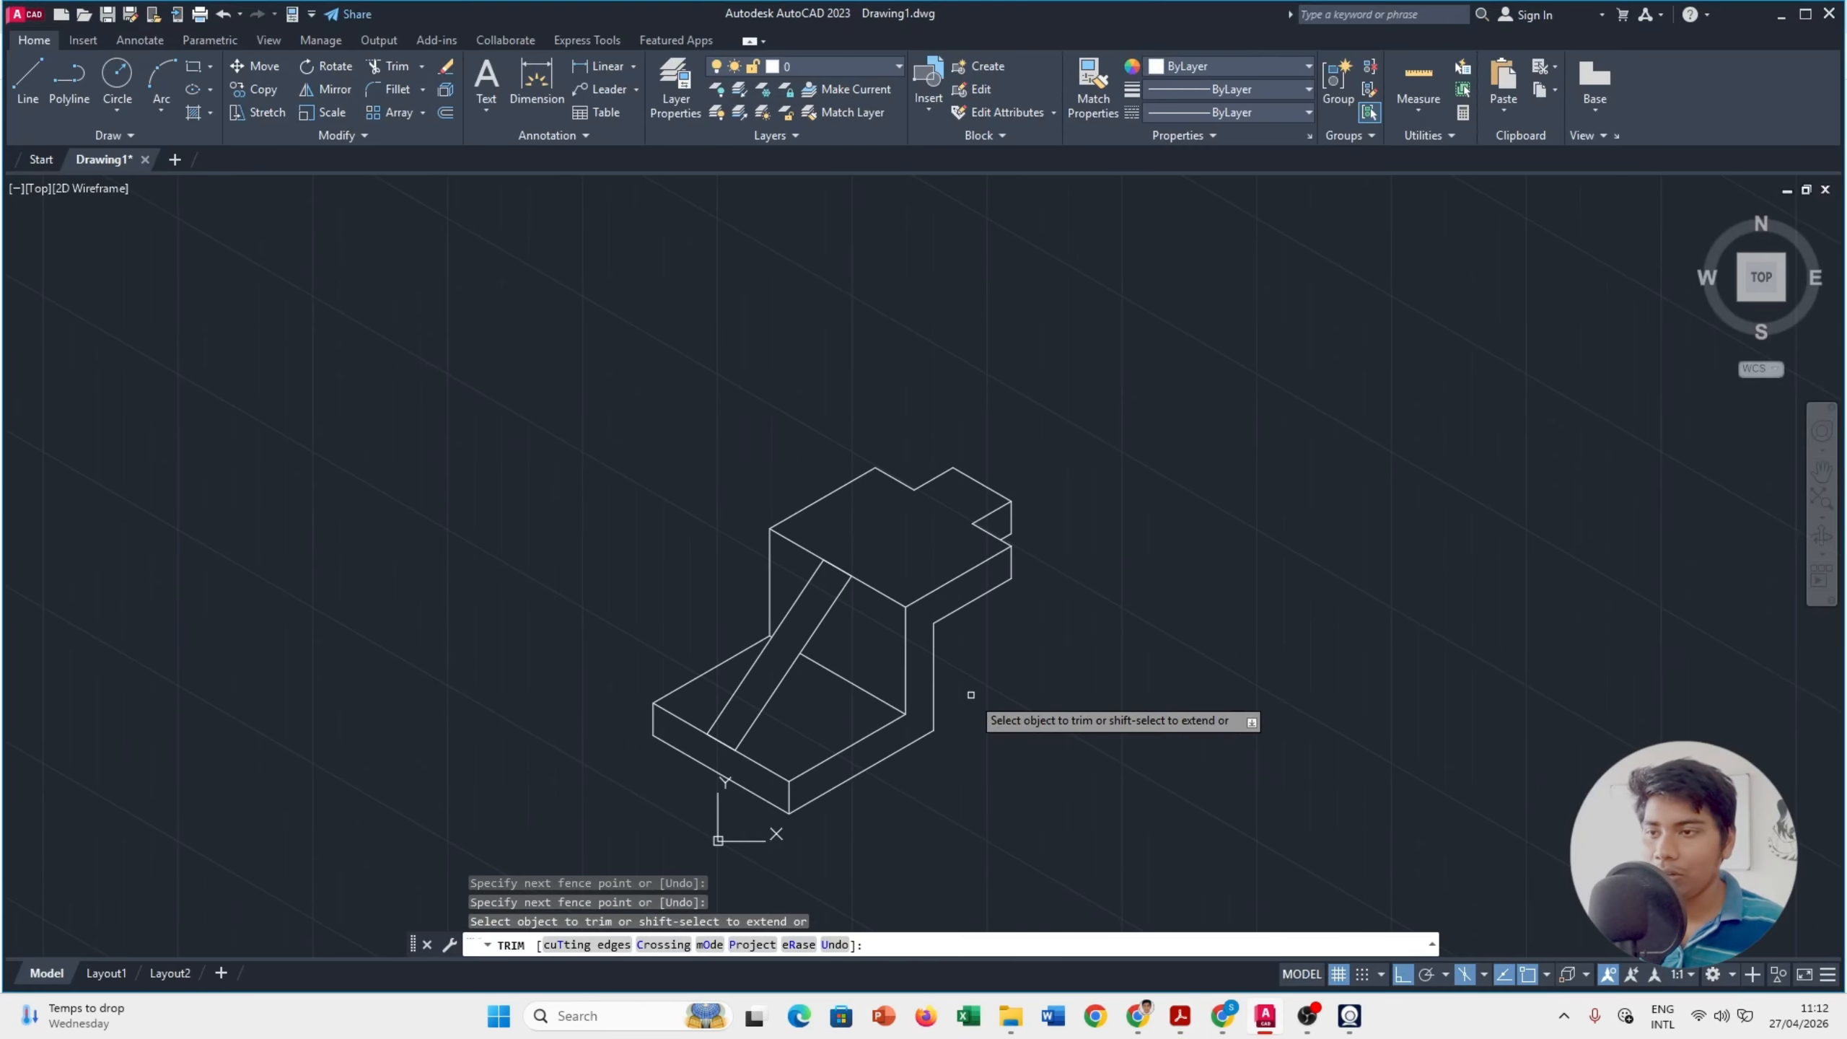
{"action": "scroll", "coordinate": [971, 696], "scroll_direction": "up", "scroll_amount": 2}
{"action": "key", "text": "alt+Tab"}
{"action": "key", "text": "alt+Tab"}
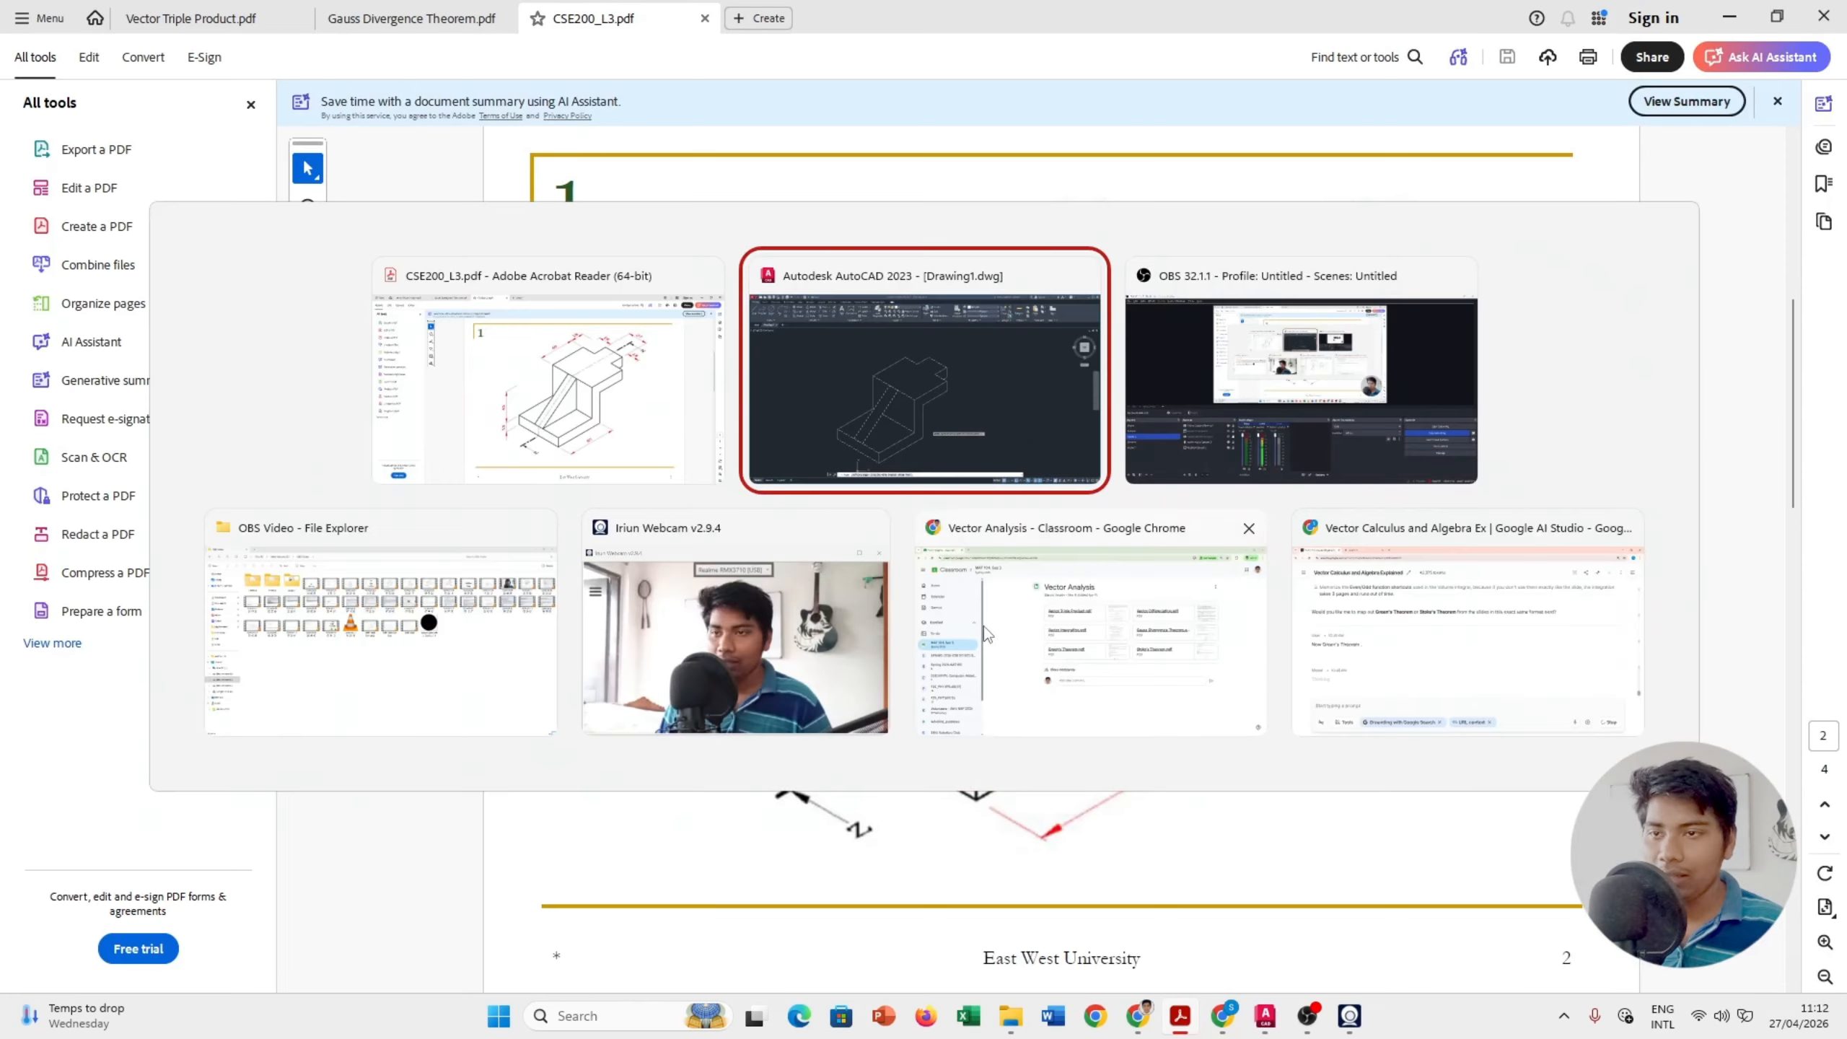
{"action": "left_click", "coordinate": [36, 72]}
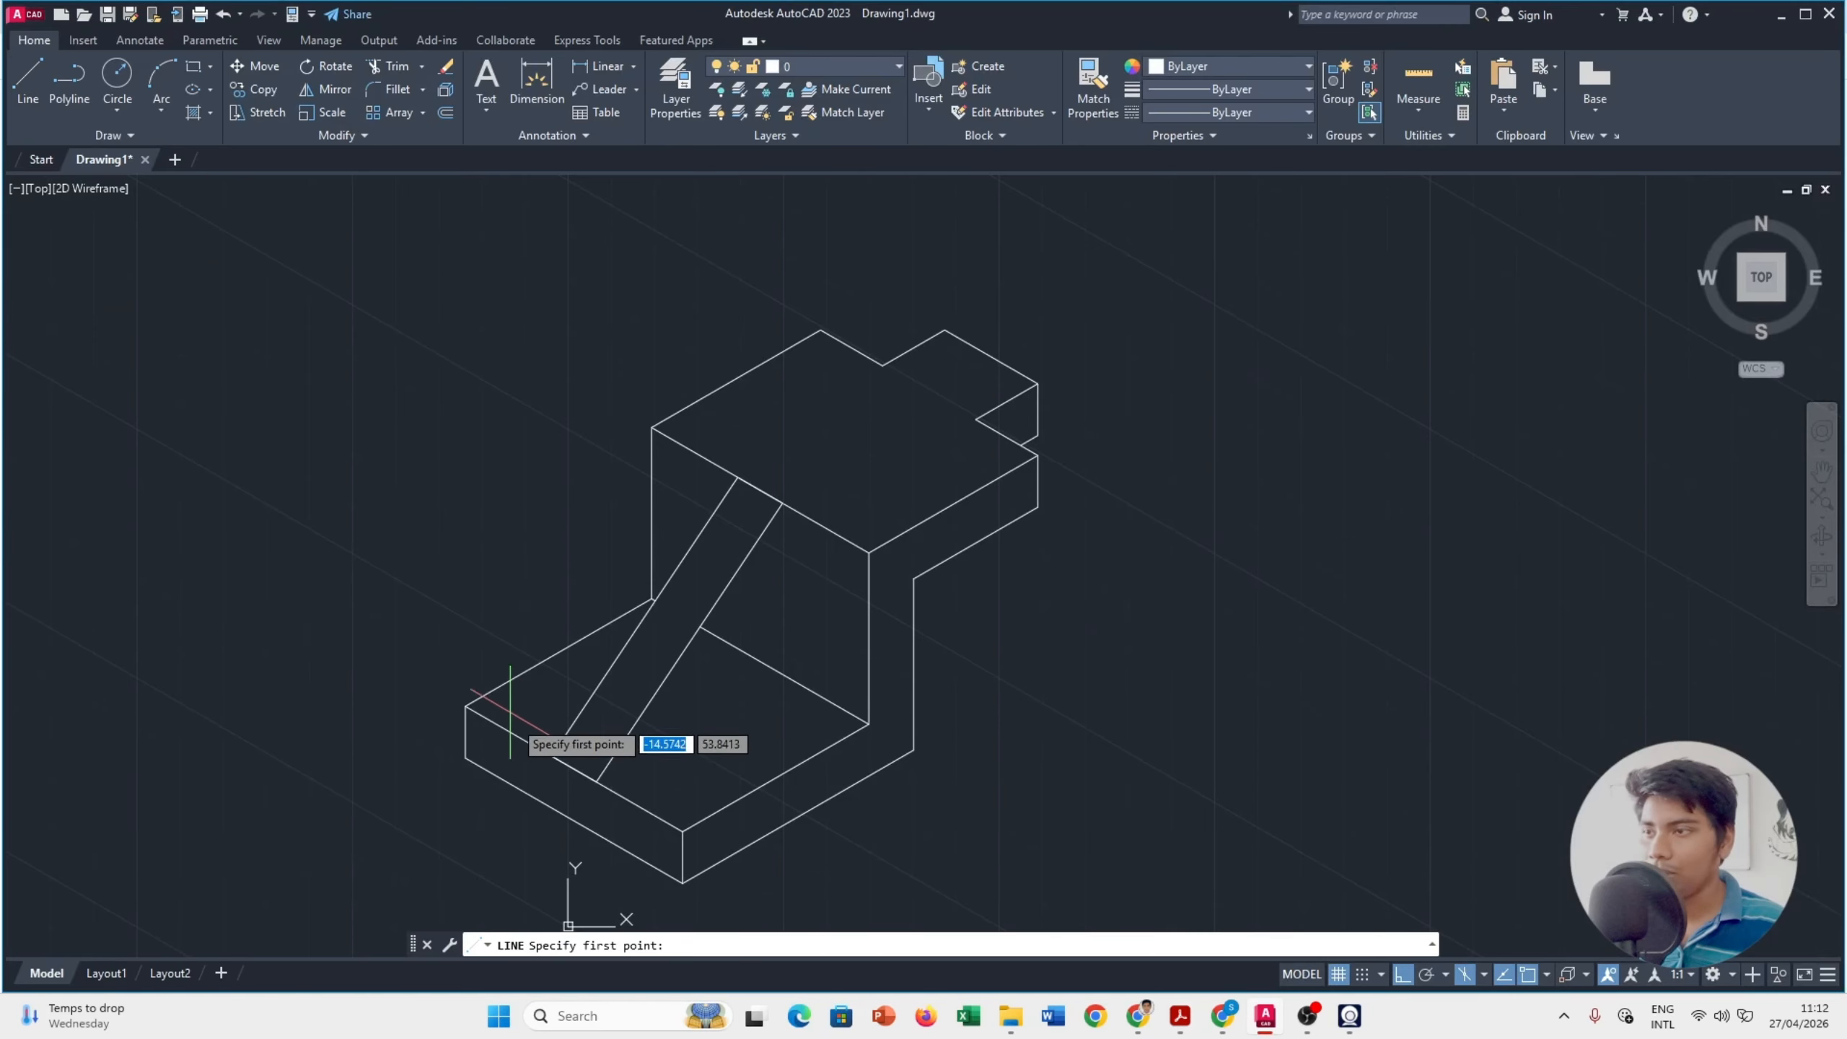
{"action": "left_click", "coordinate": [596, 782]}
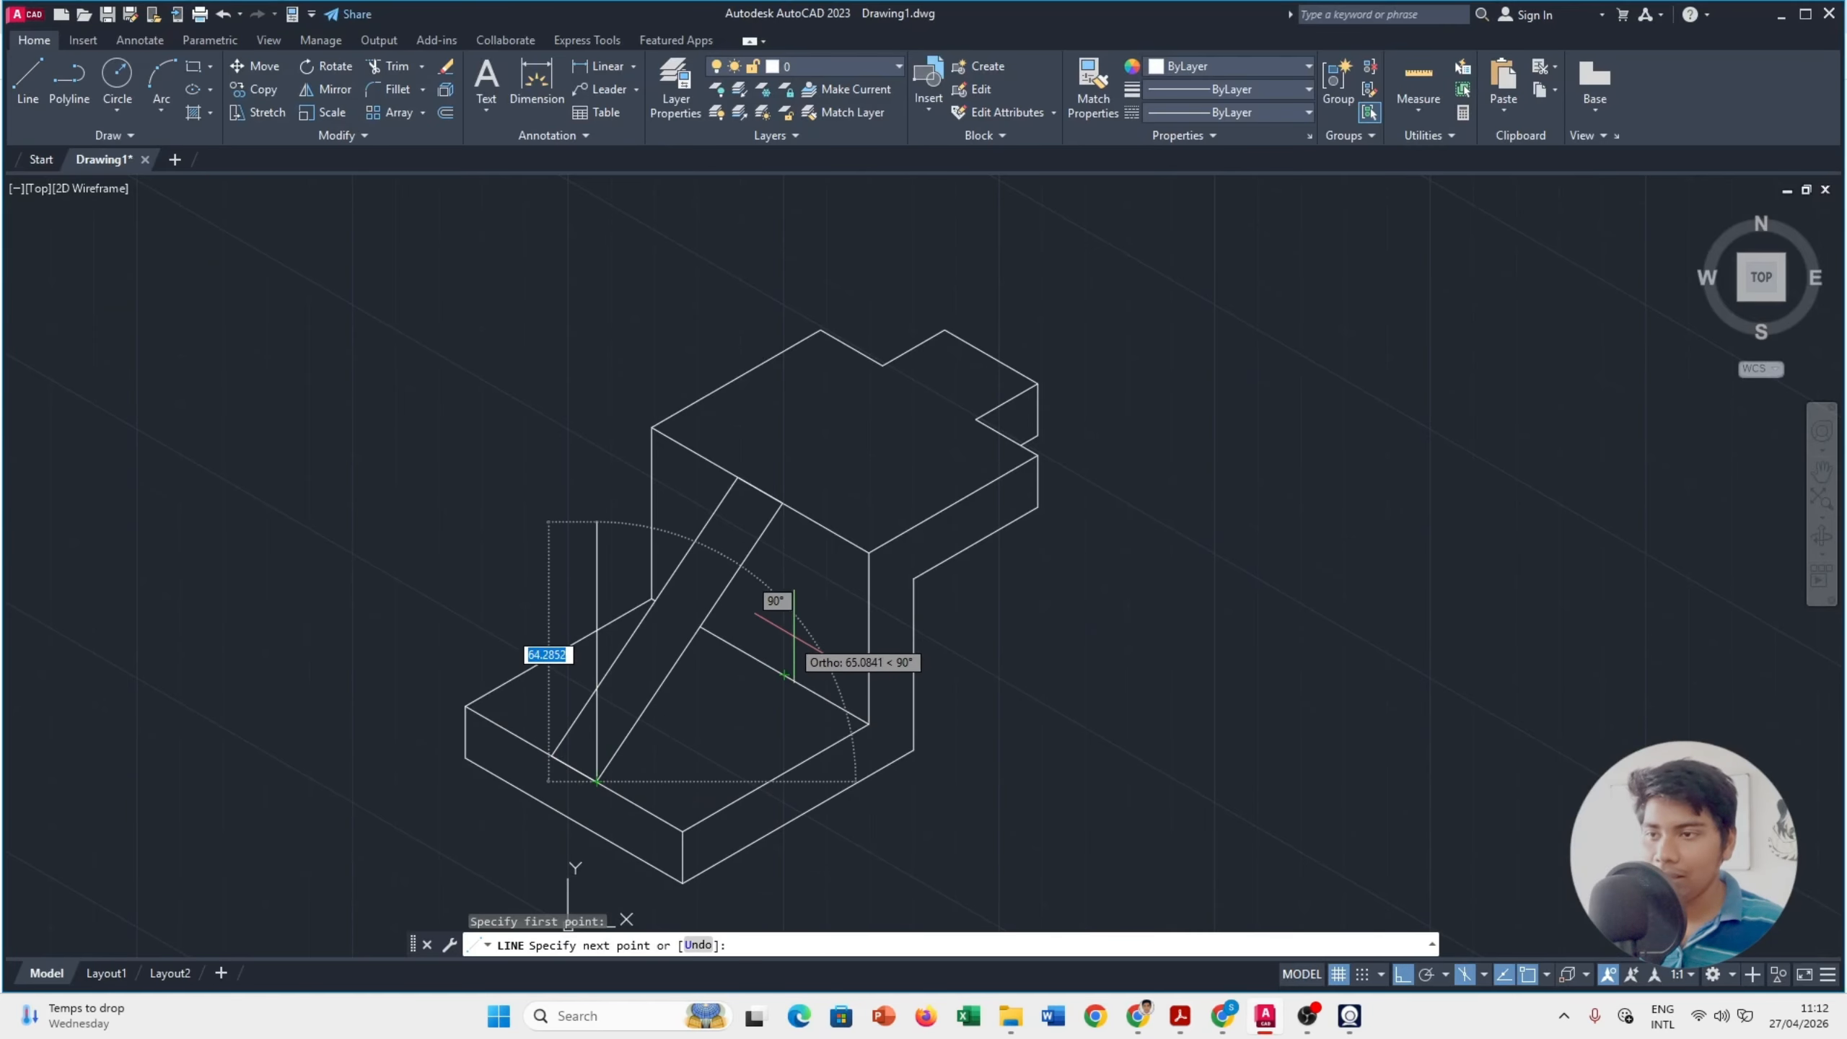
{"action": "key", "text": "Escape"}
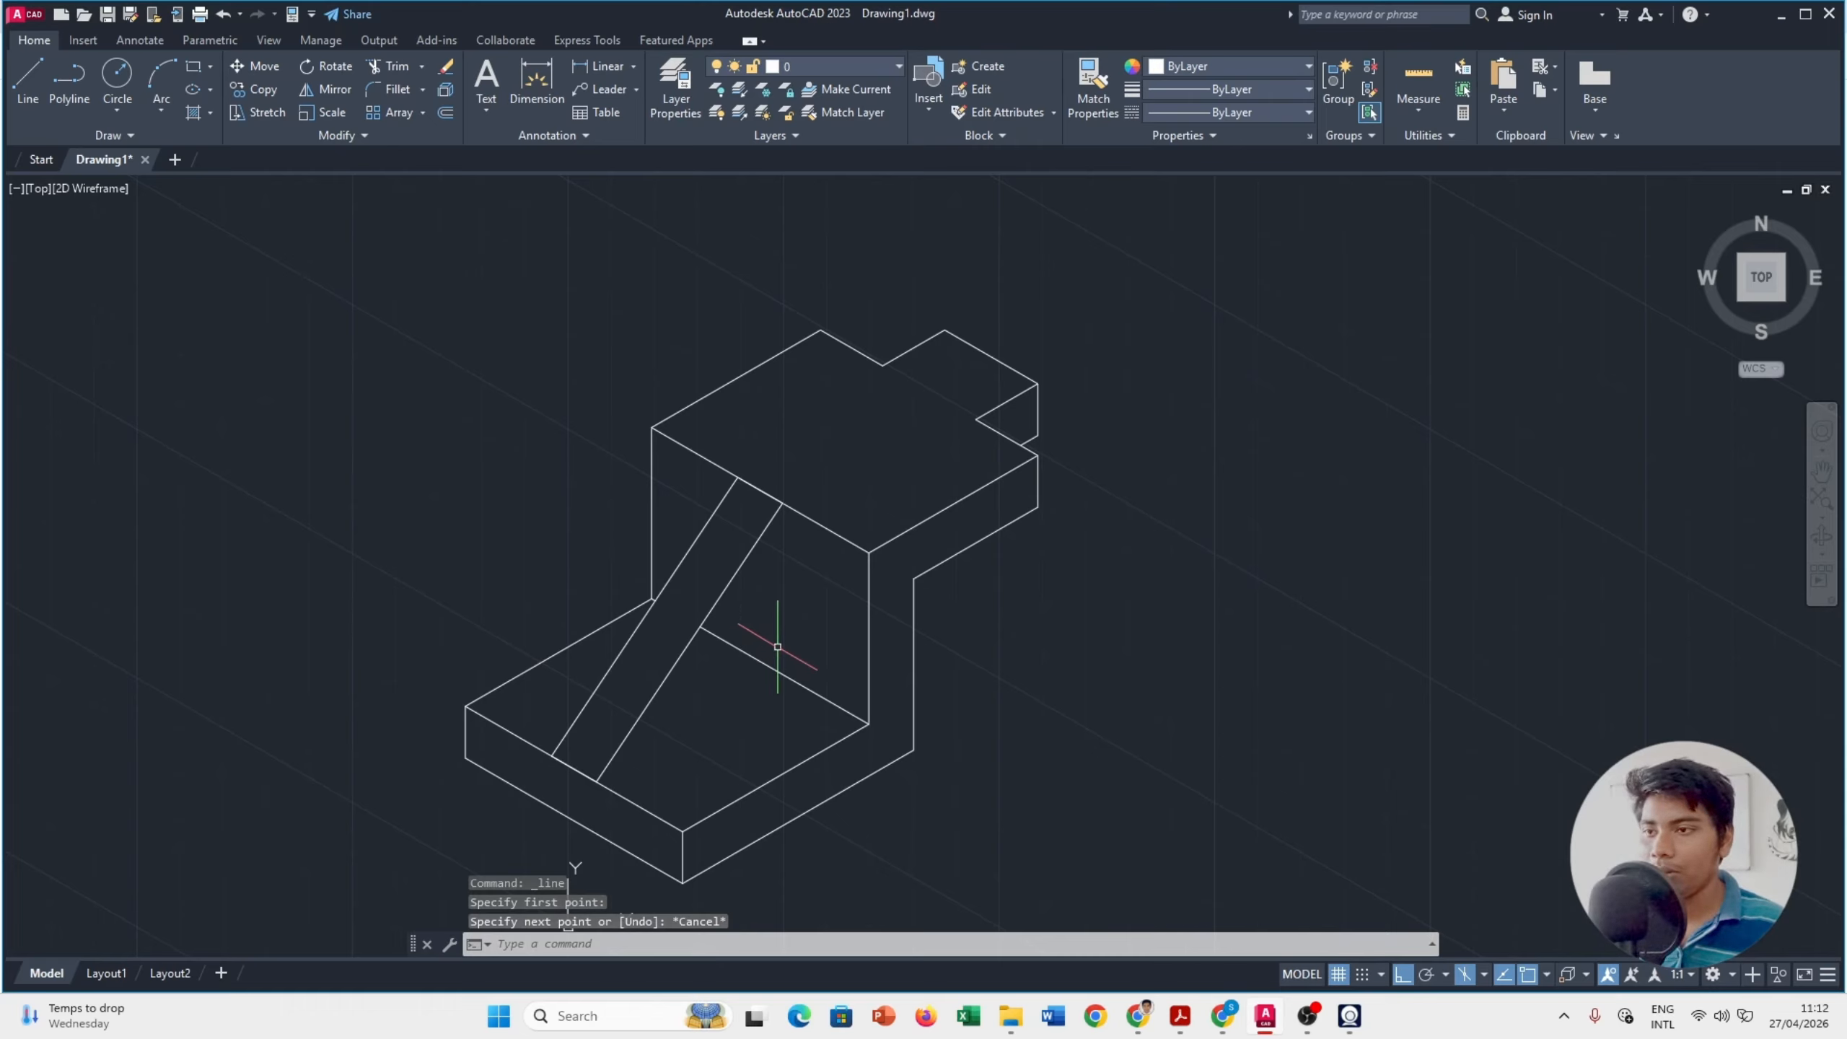
Step: Draw the rib's bottom edge at 30° from the inner slanted edge's foot to the base-to-block junction edge, and recheck the reference PDF
{"action": "key", "text": "F5"}
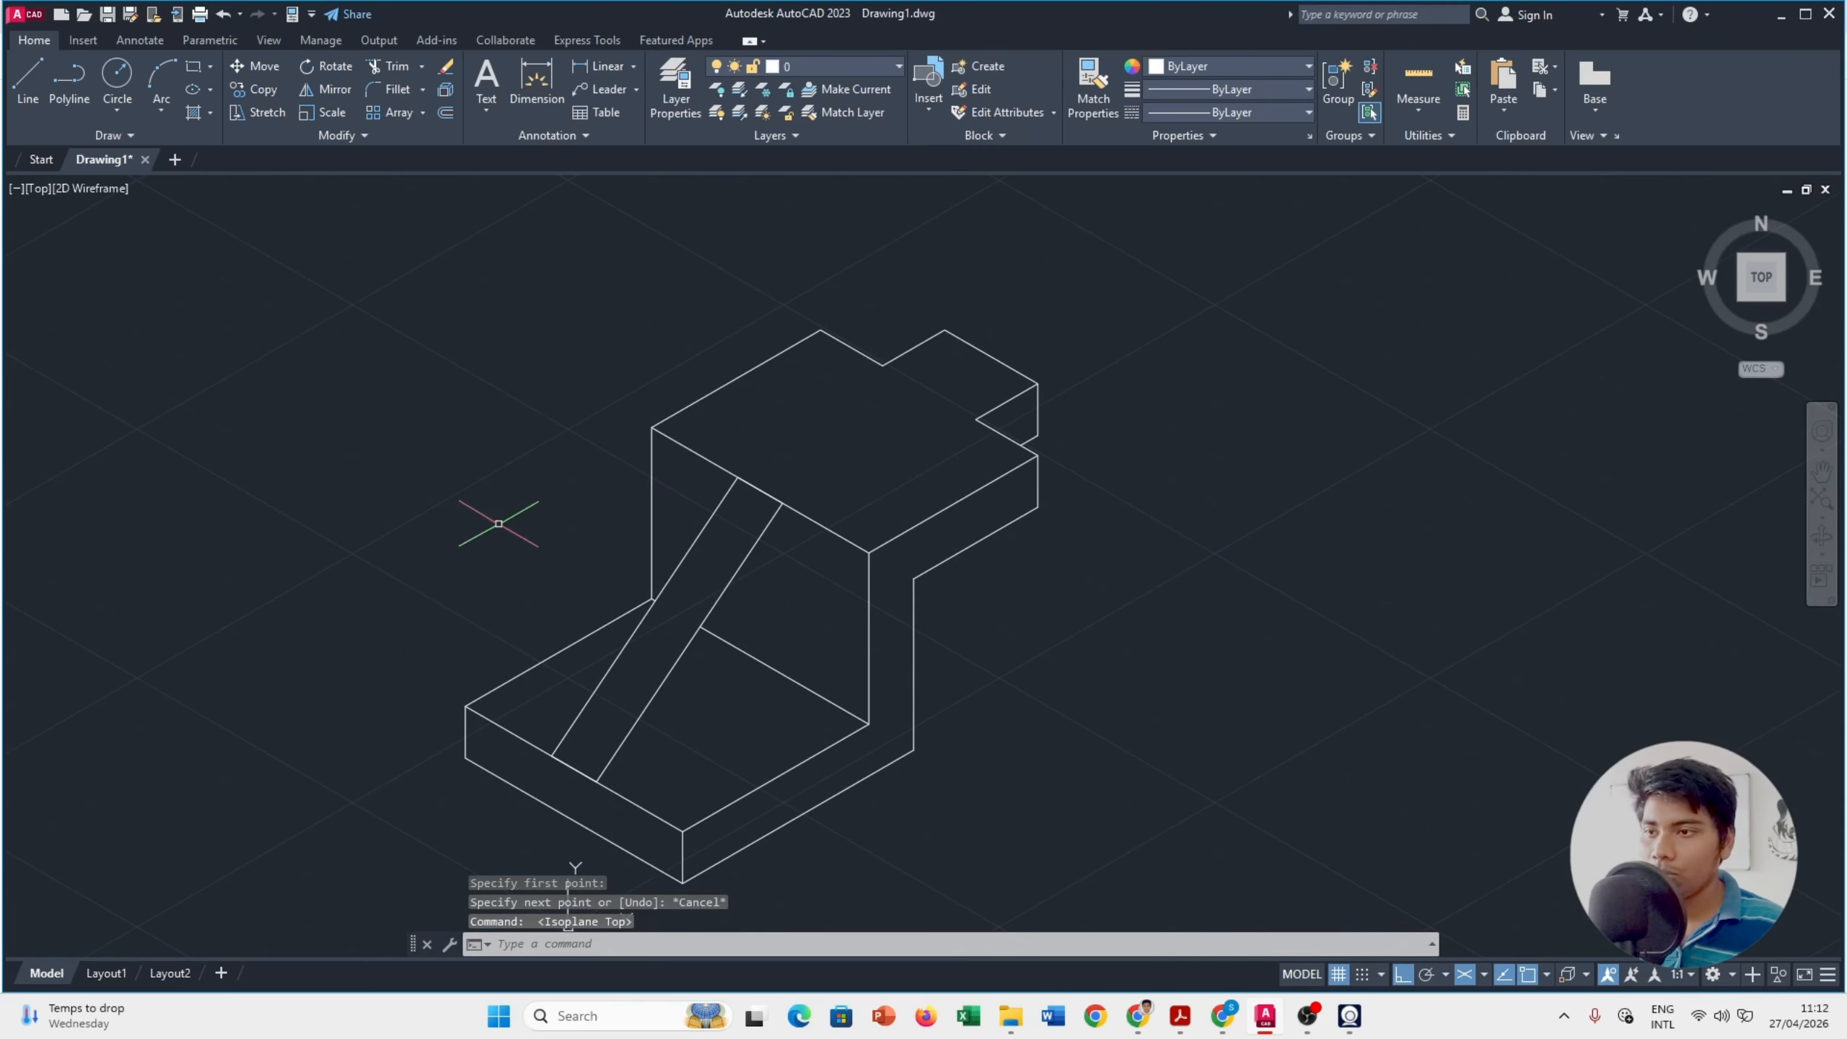
{"action": "left_click", "coordinate": [27, 78]}
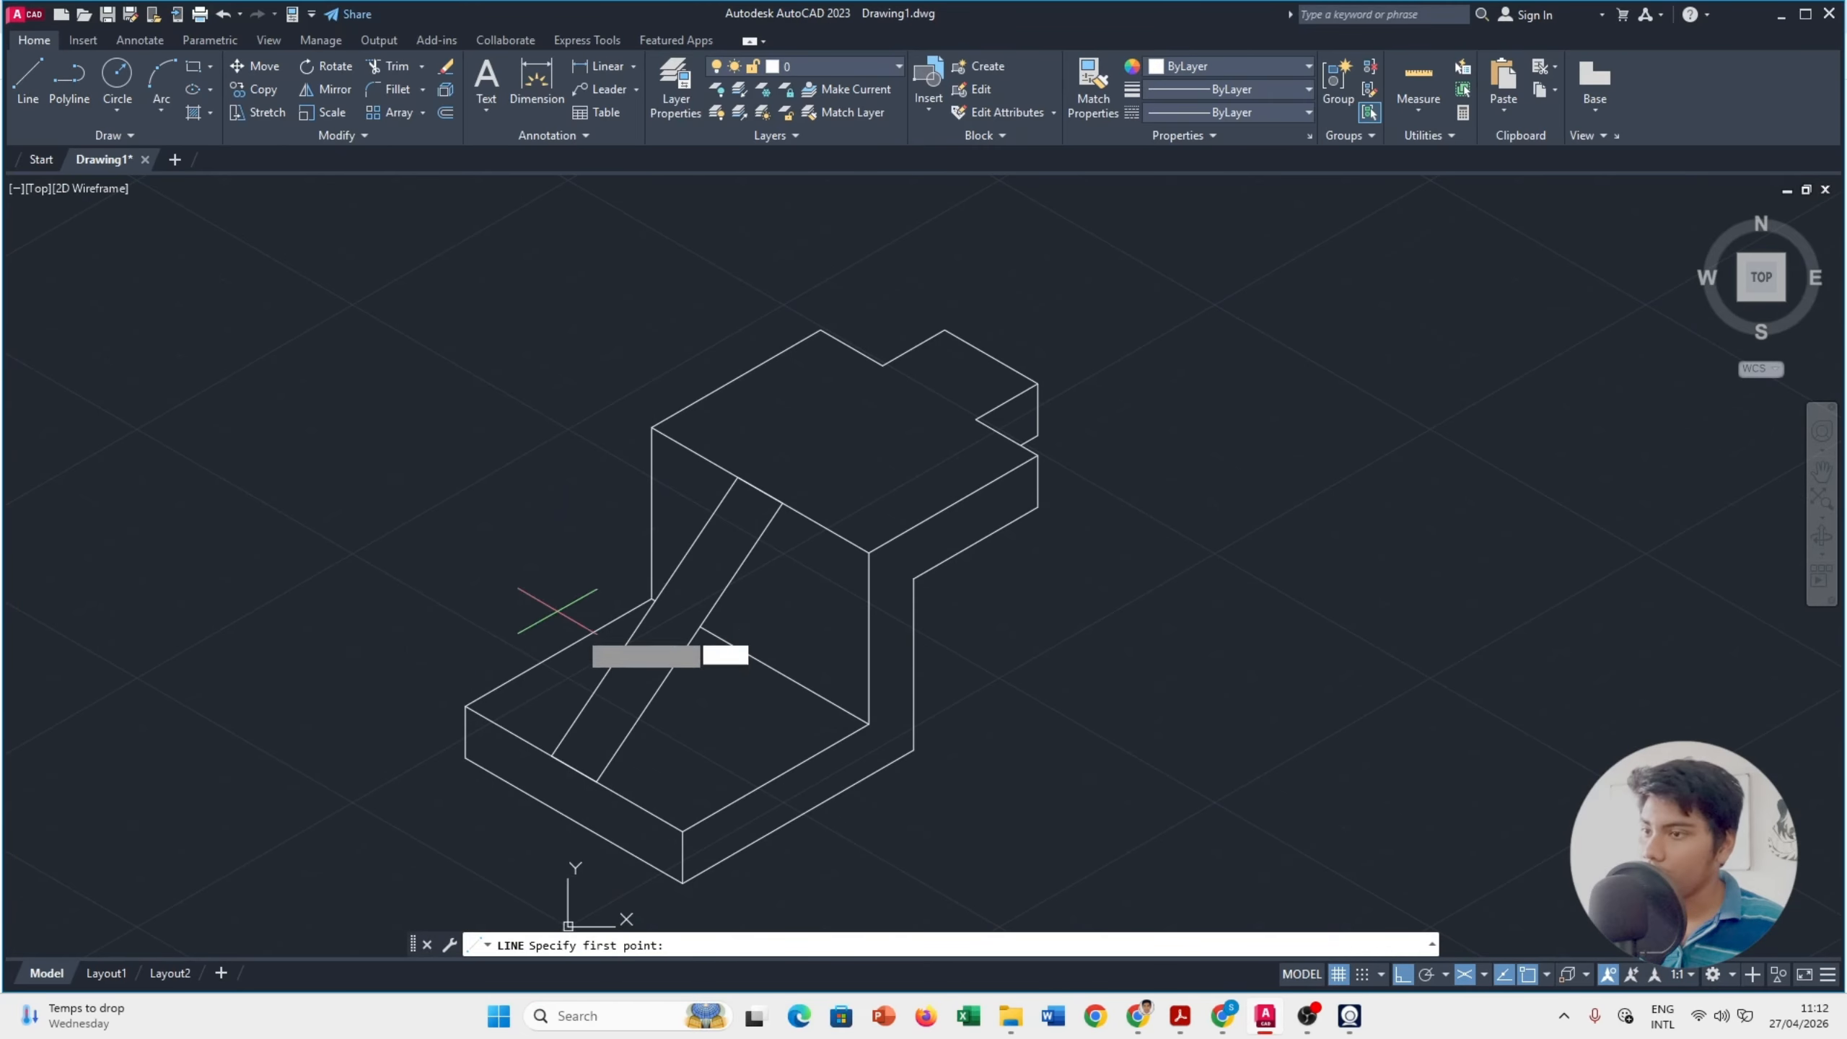
{"action": "left_click", "coordinate": [596, 782]}
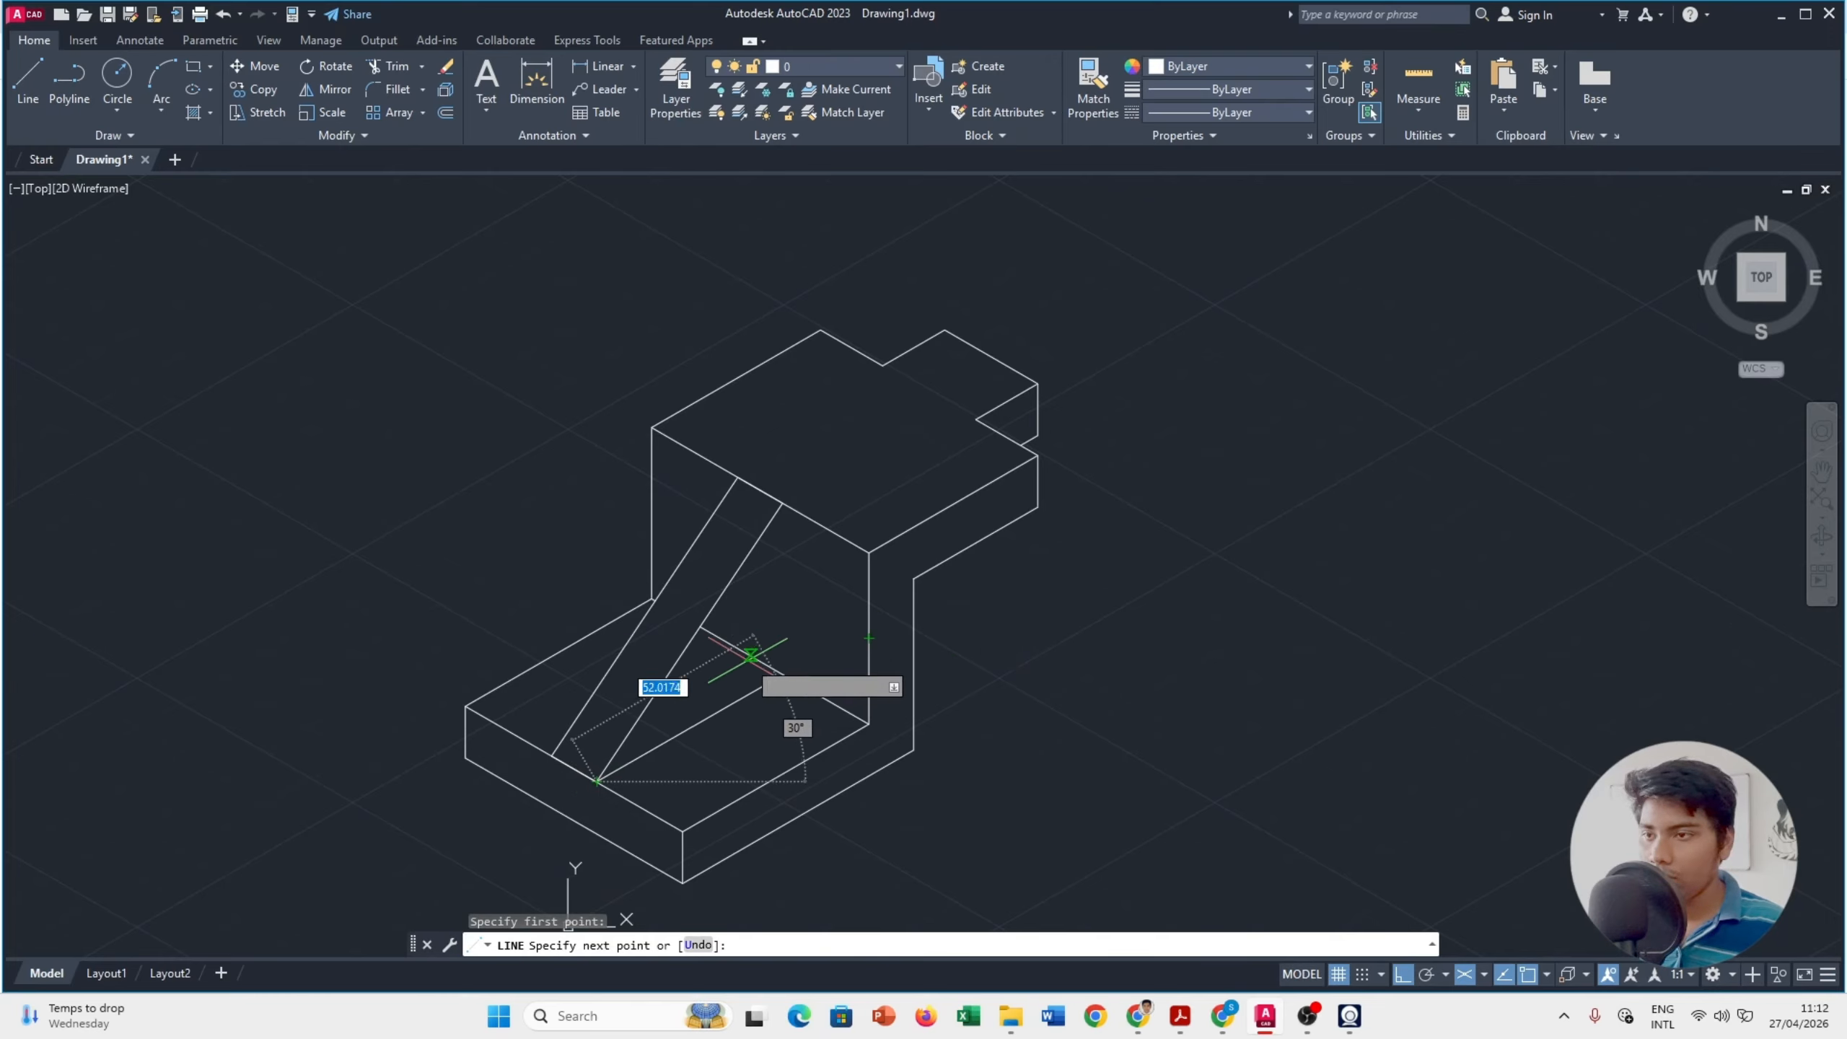
{"action": "key", "text": "F5"}
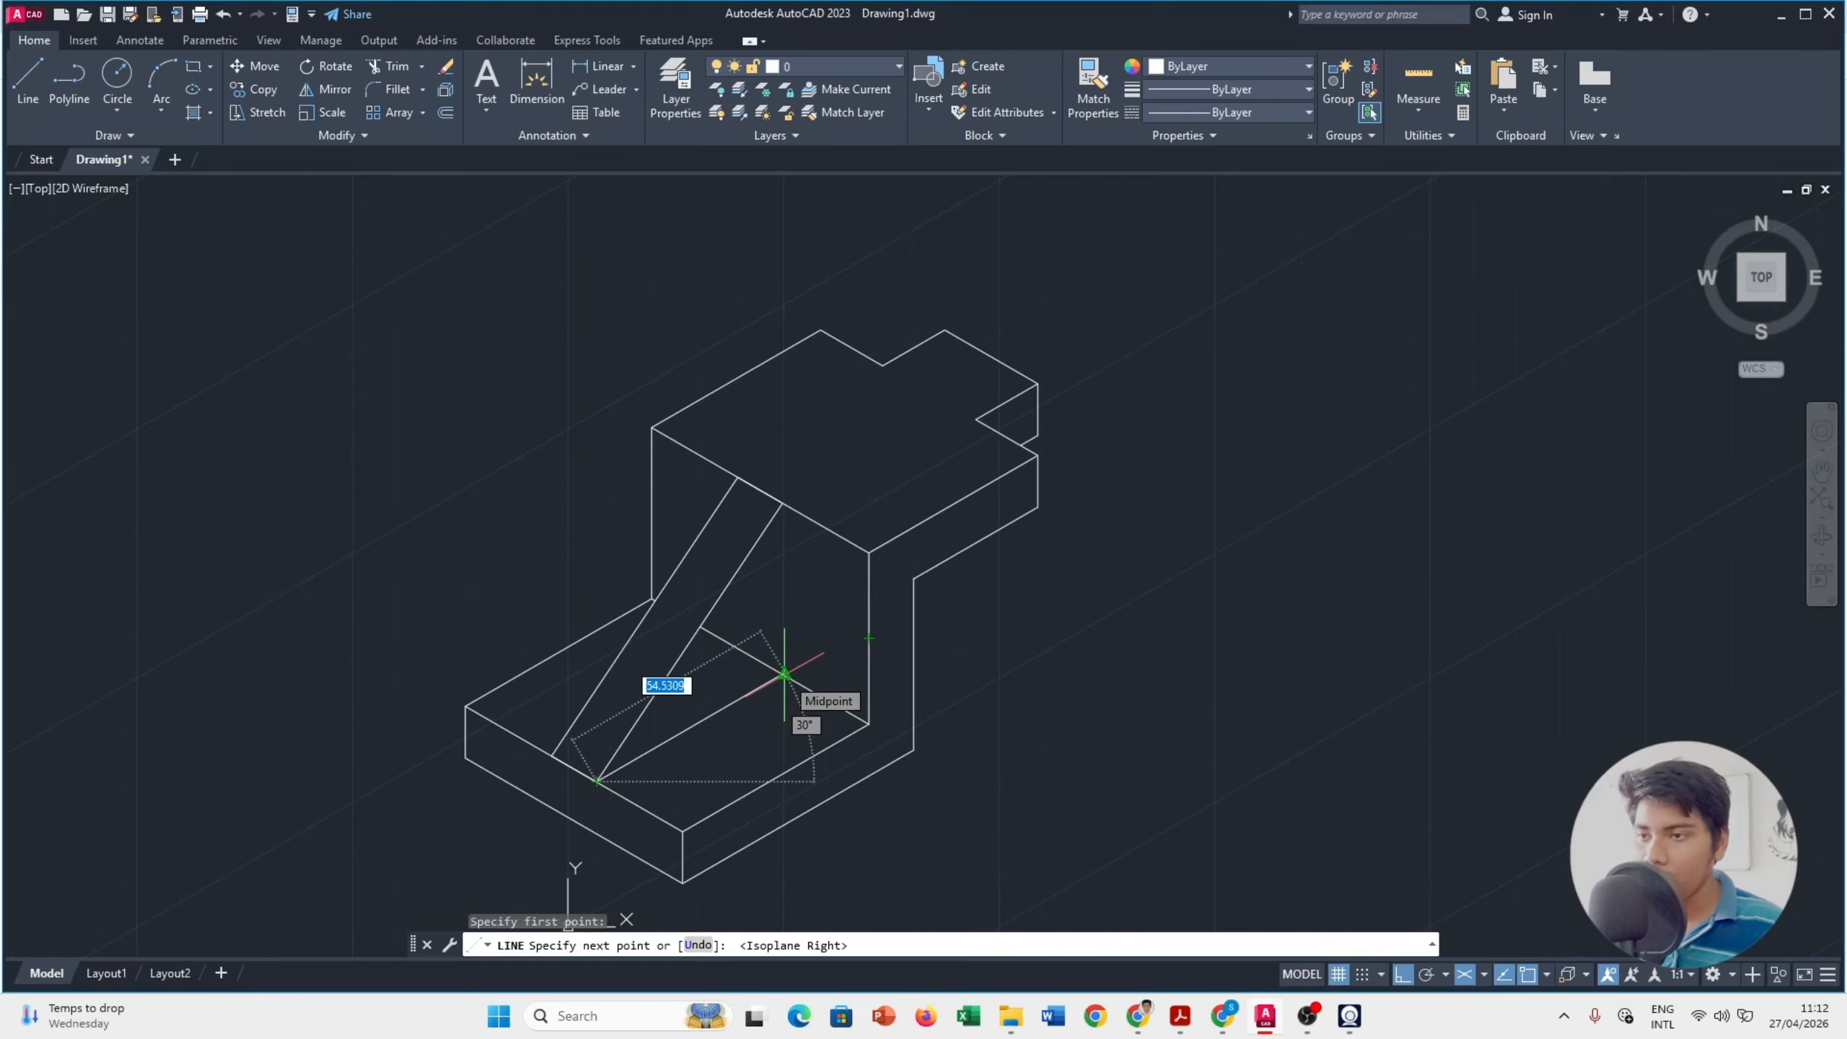
{"action": "key", "text": "Escape"}
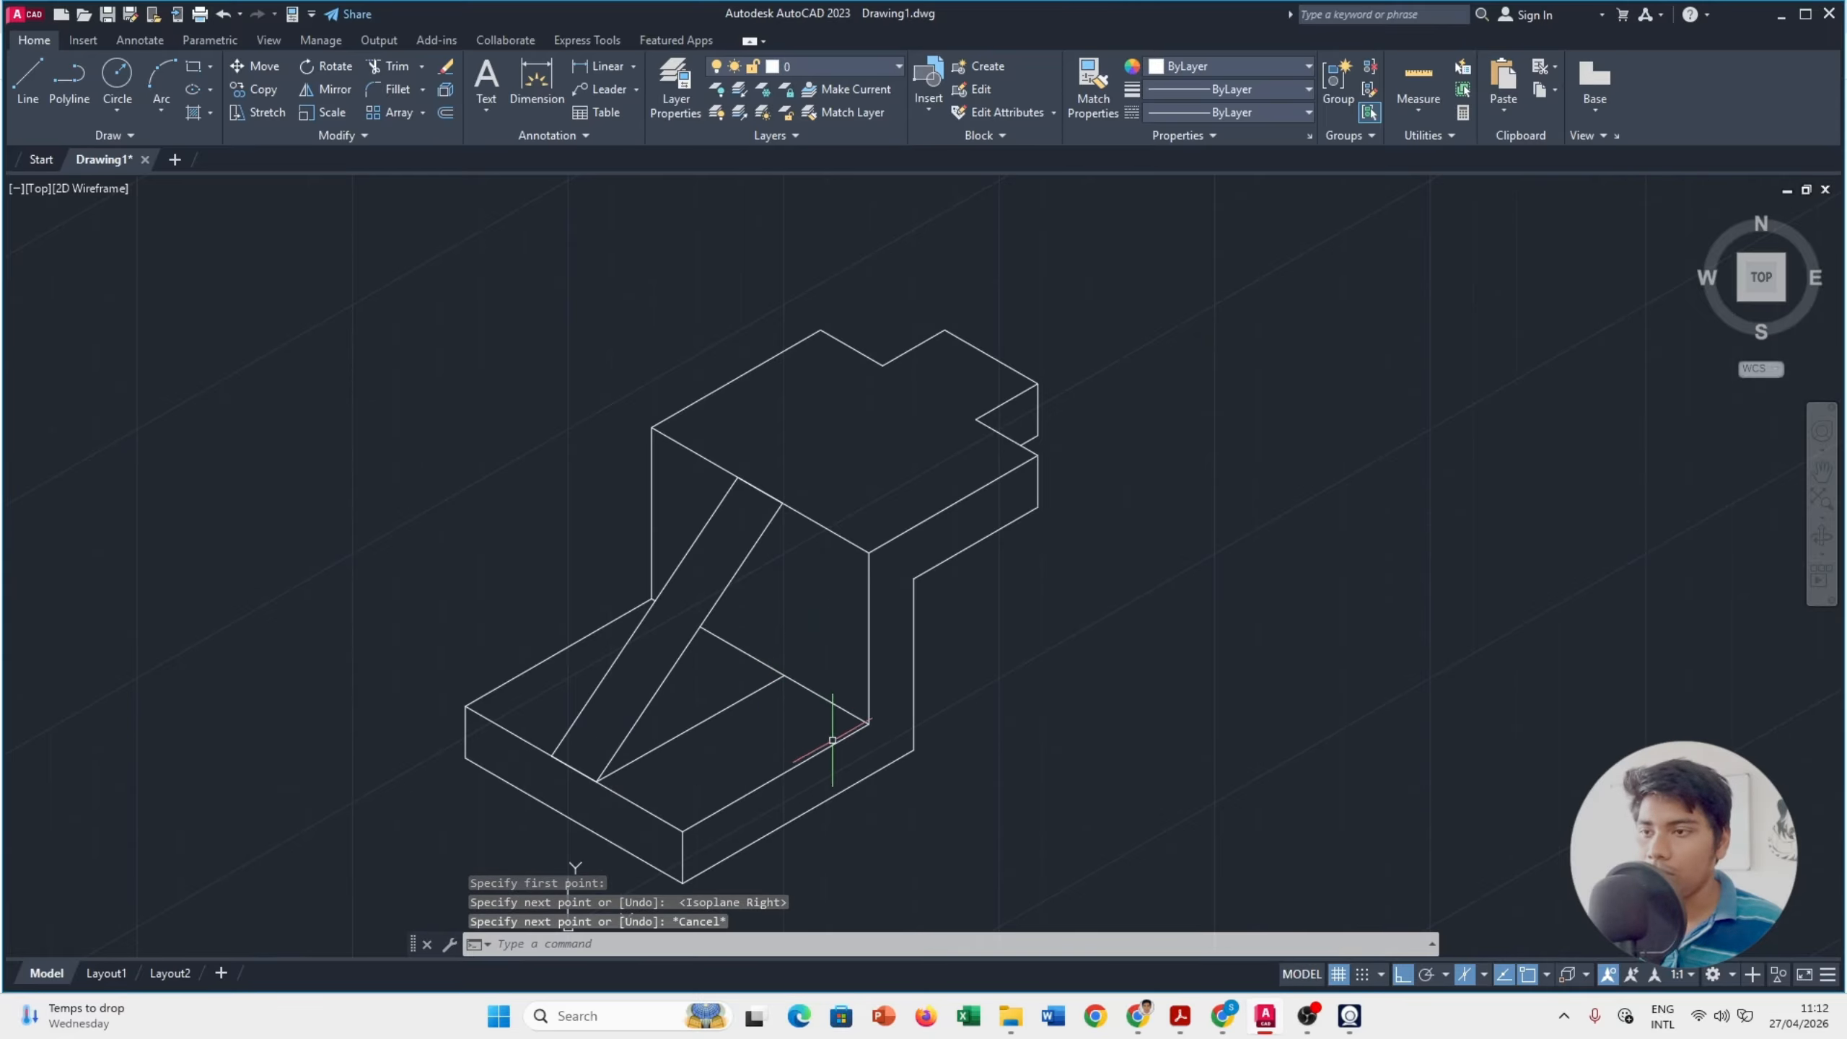
{"action": "key", "text": "alt+Tab"}
{"action": "key", "text": "alt+Tab"}
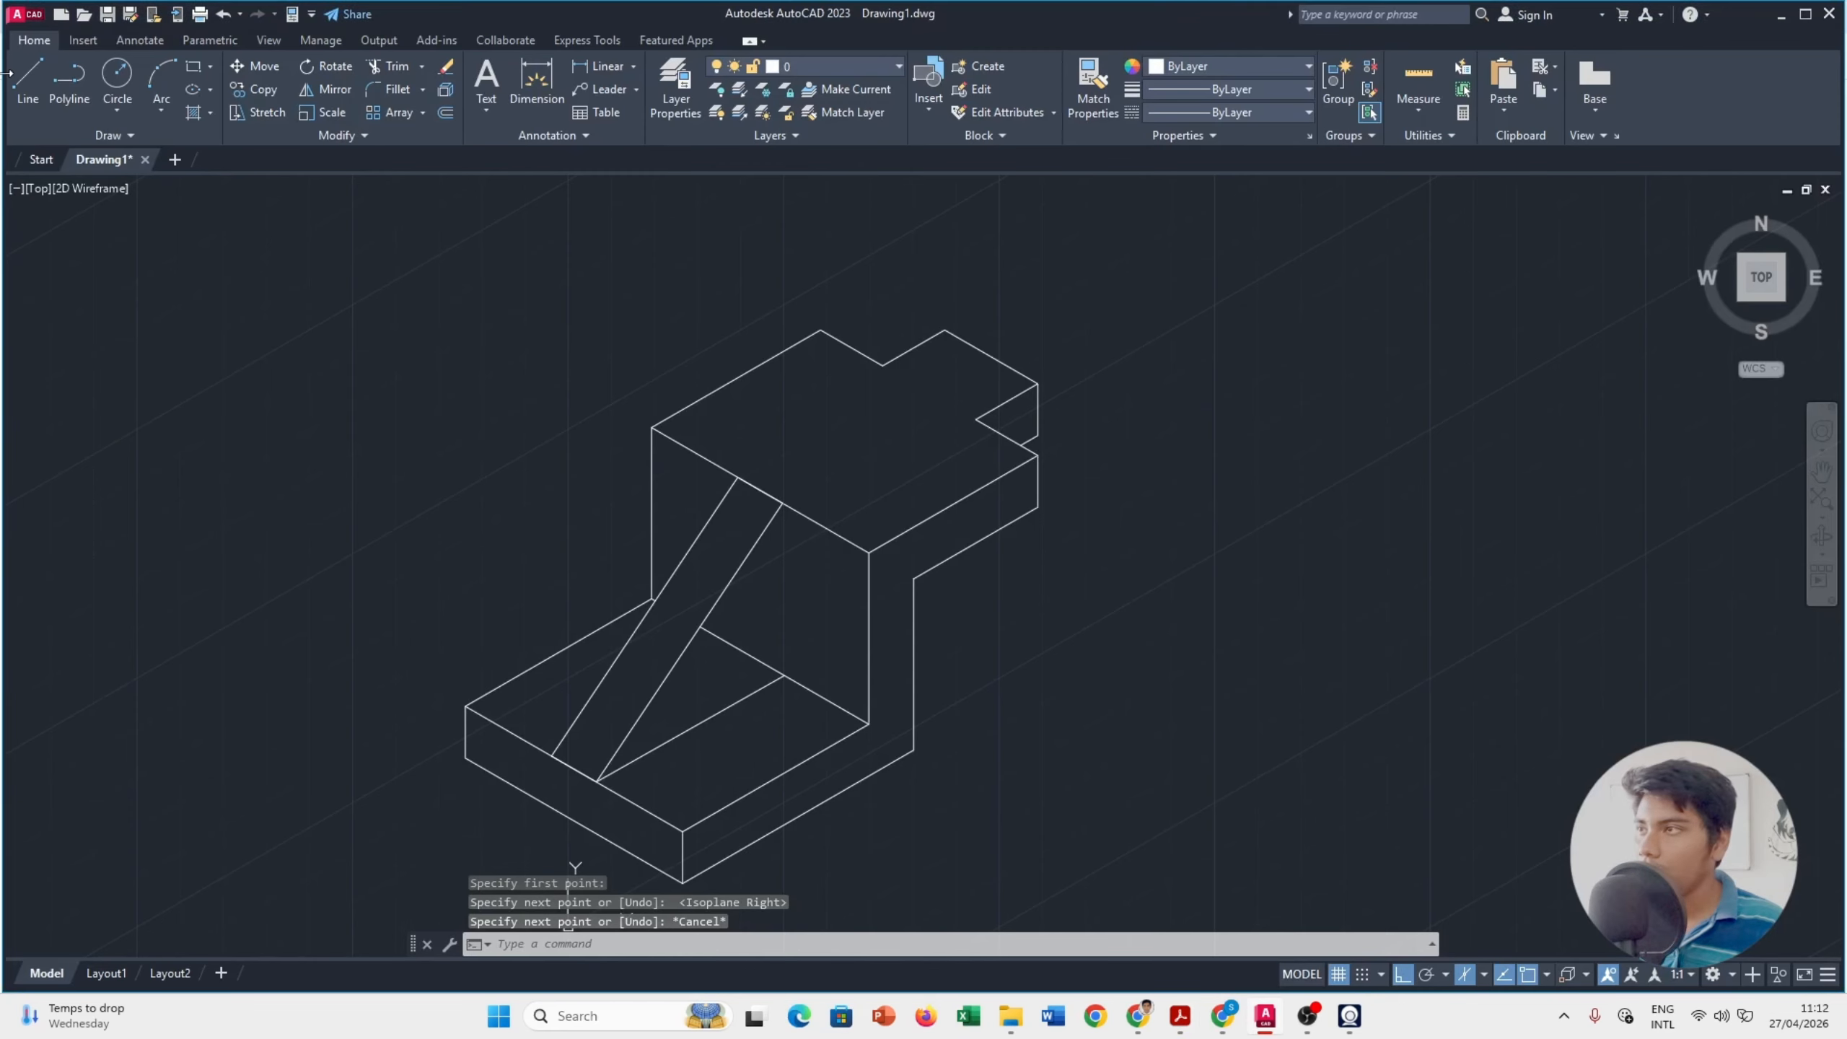
Step: Draw the rib's vertical back edge from its bottom edge's inner end to the inner slanted edge's top, and trim the hidden base-to-block junction segment
{"action": "left_click", "coordinate": [18, 91]}
{"action": "left_click", "coordinate": [783, 675]}
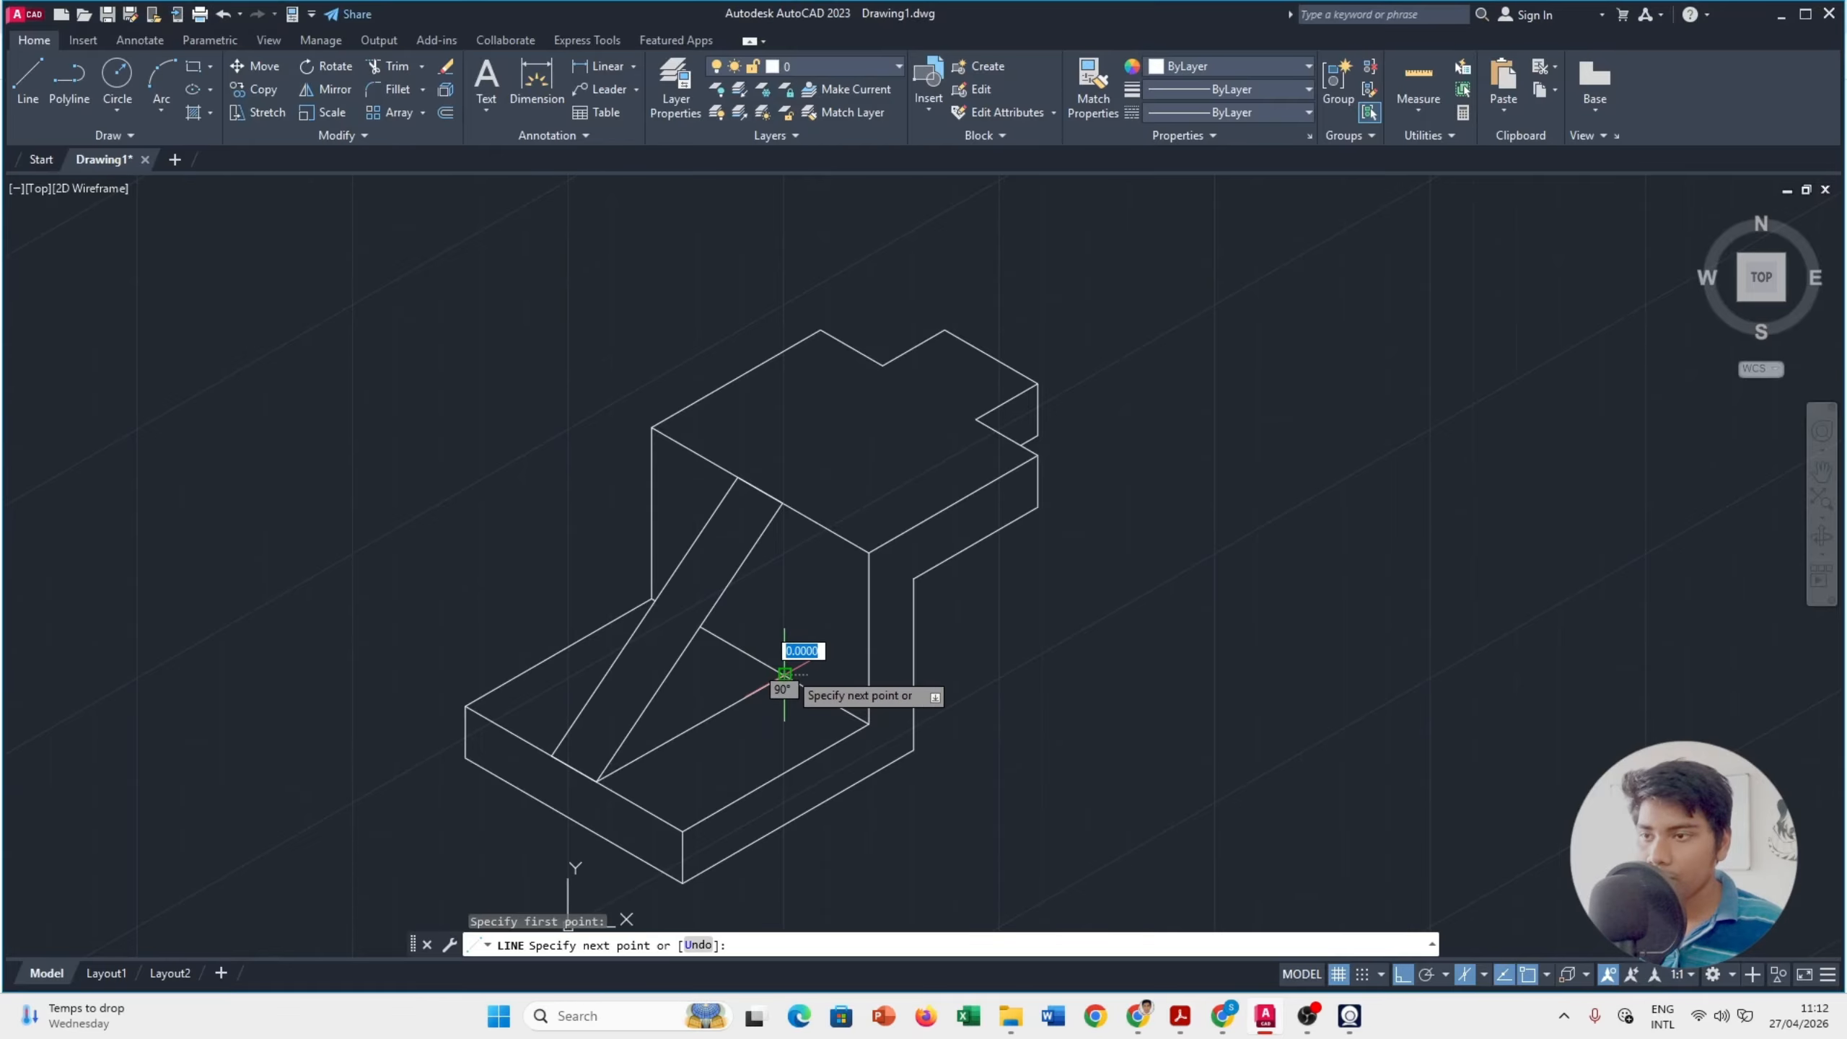
{"action": "left_click", "coordinate": [783, 503]}
{"action": "key", "text": "Escape"}
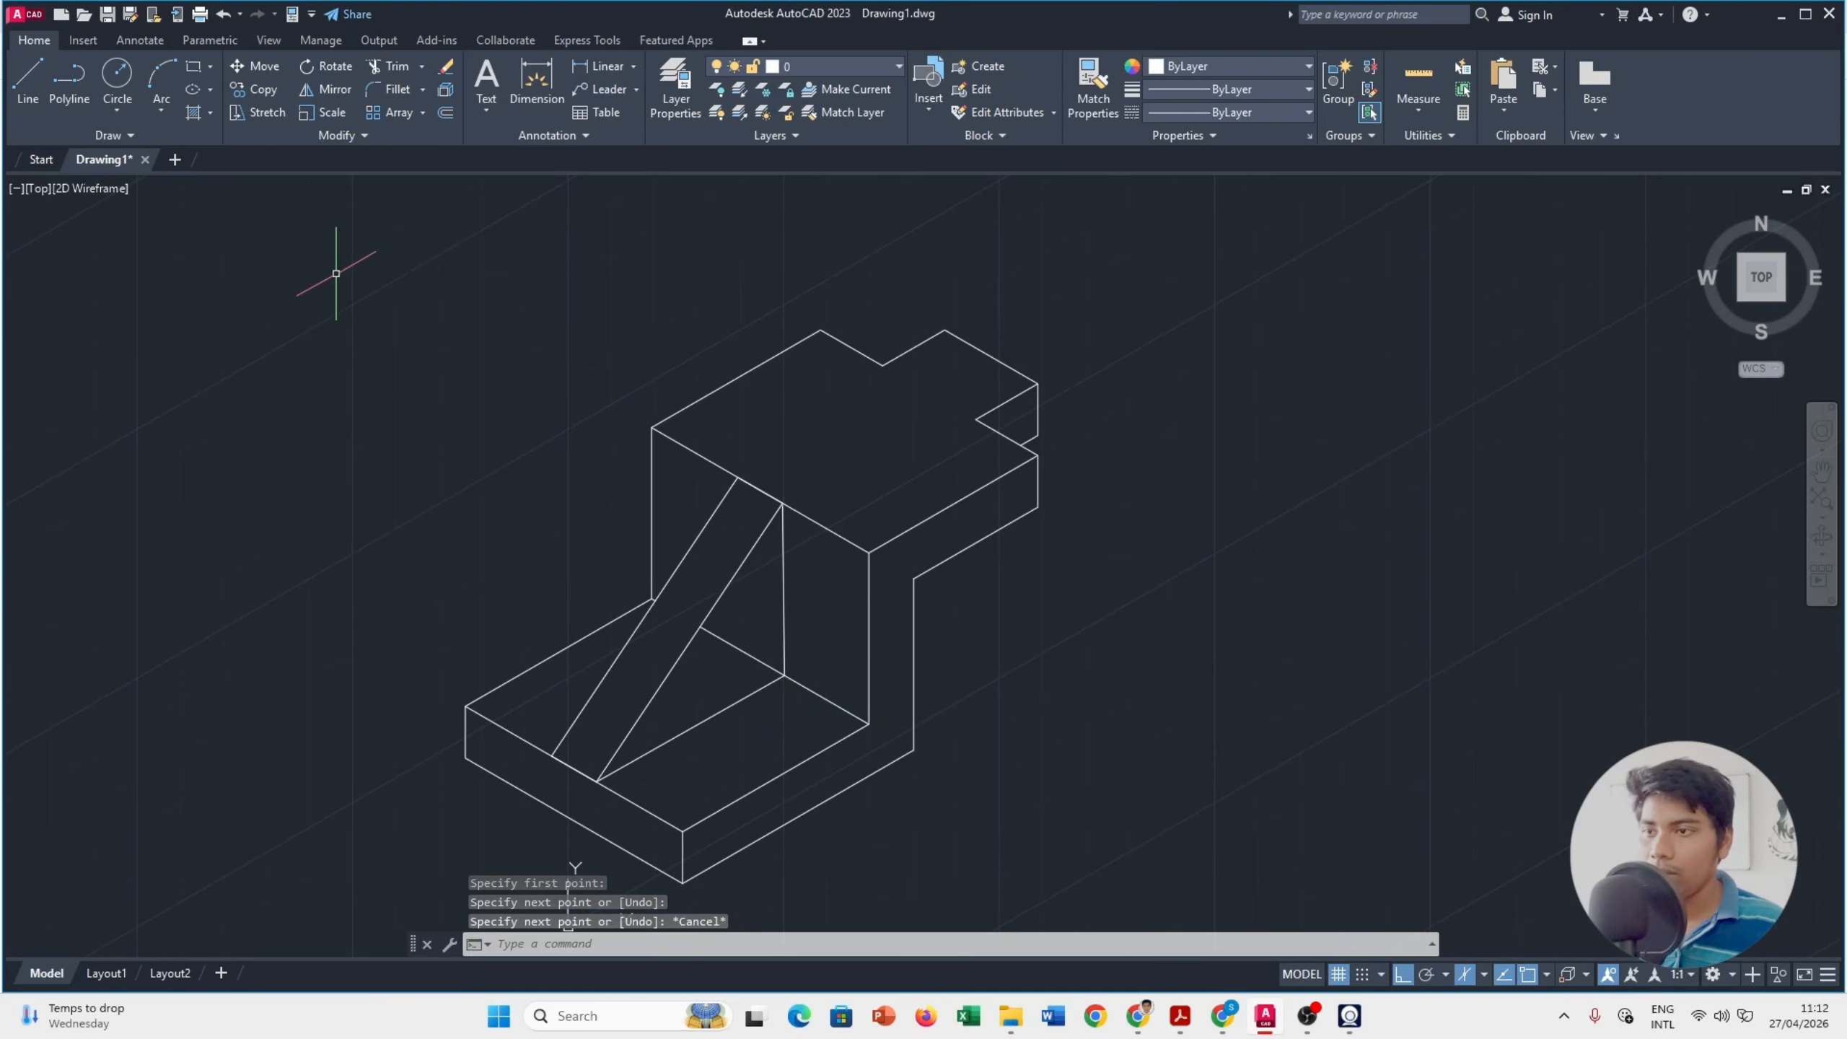
{"action": "left_click", "coordinate": [393, 67]}
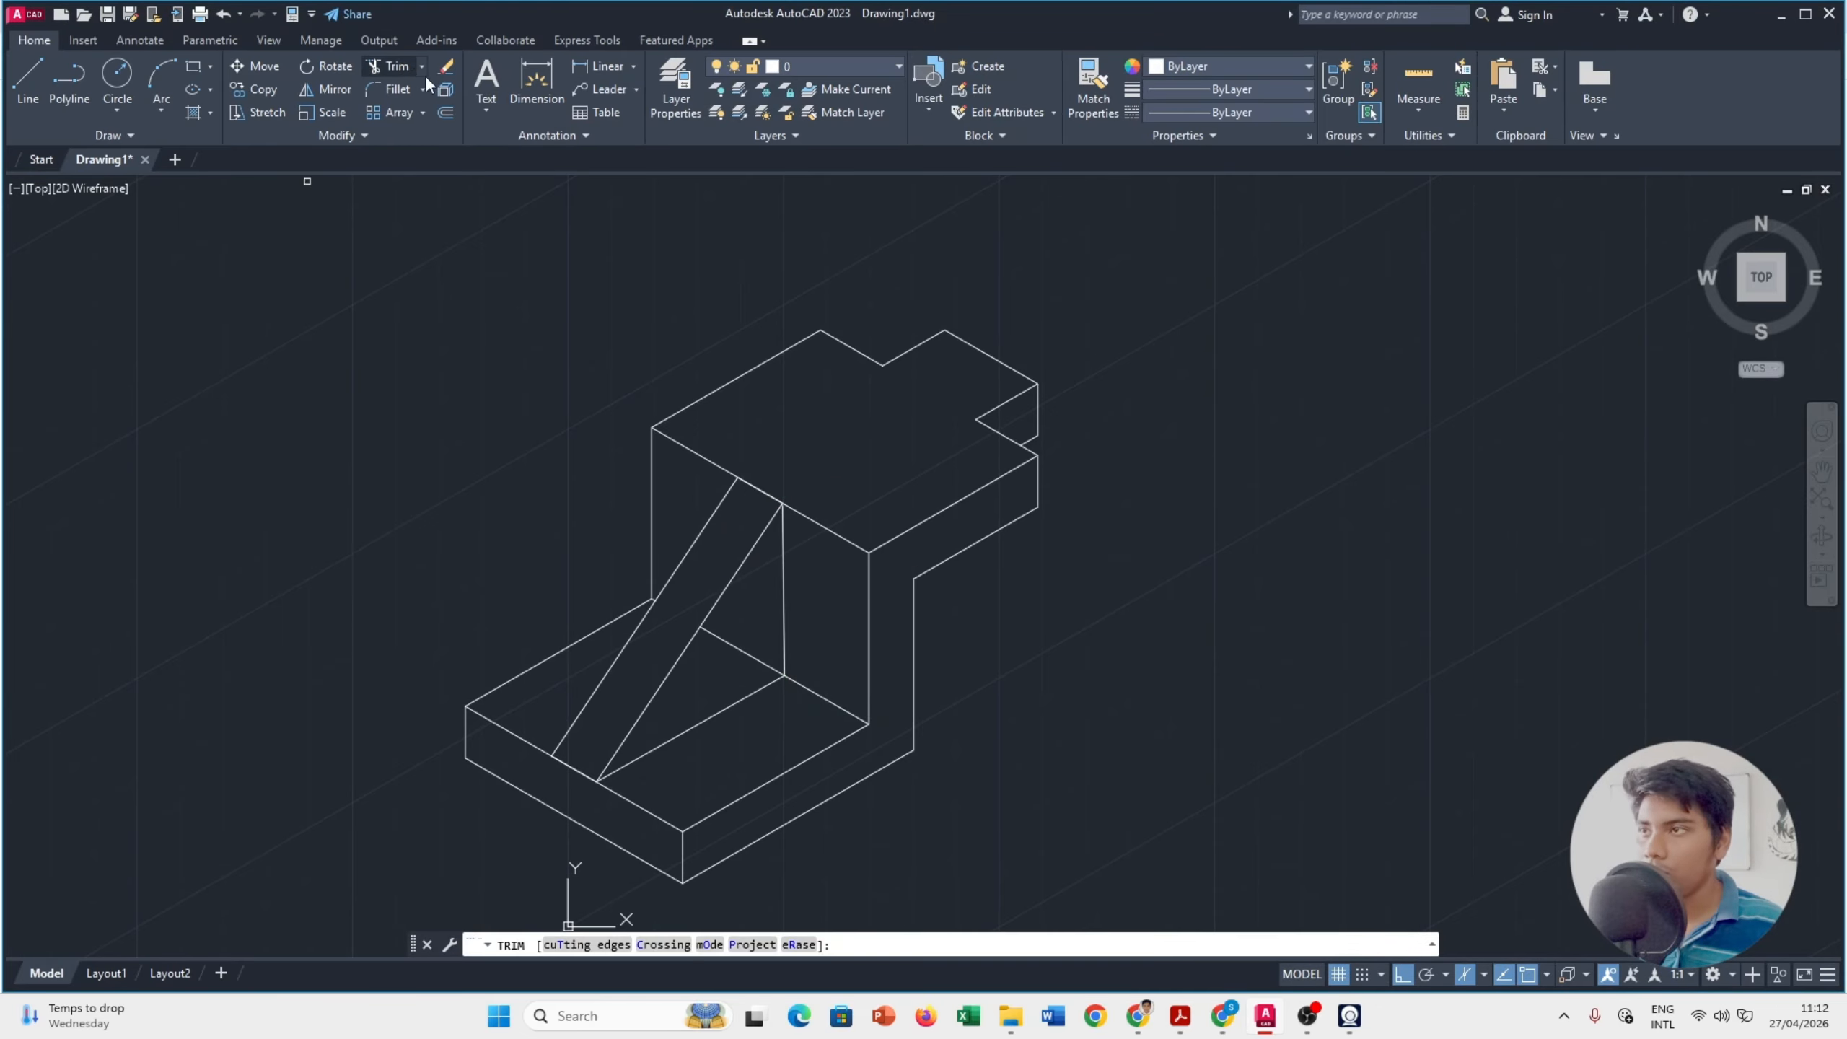
{"action": "left_click", "coordinate": [743, 650]}
Step: Compare the finished bracket outline with the isometric view in the reference PDF
{"action": "key", "text": "alt+Tab"}
{"action": "key", "text": "alt+Tab"}
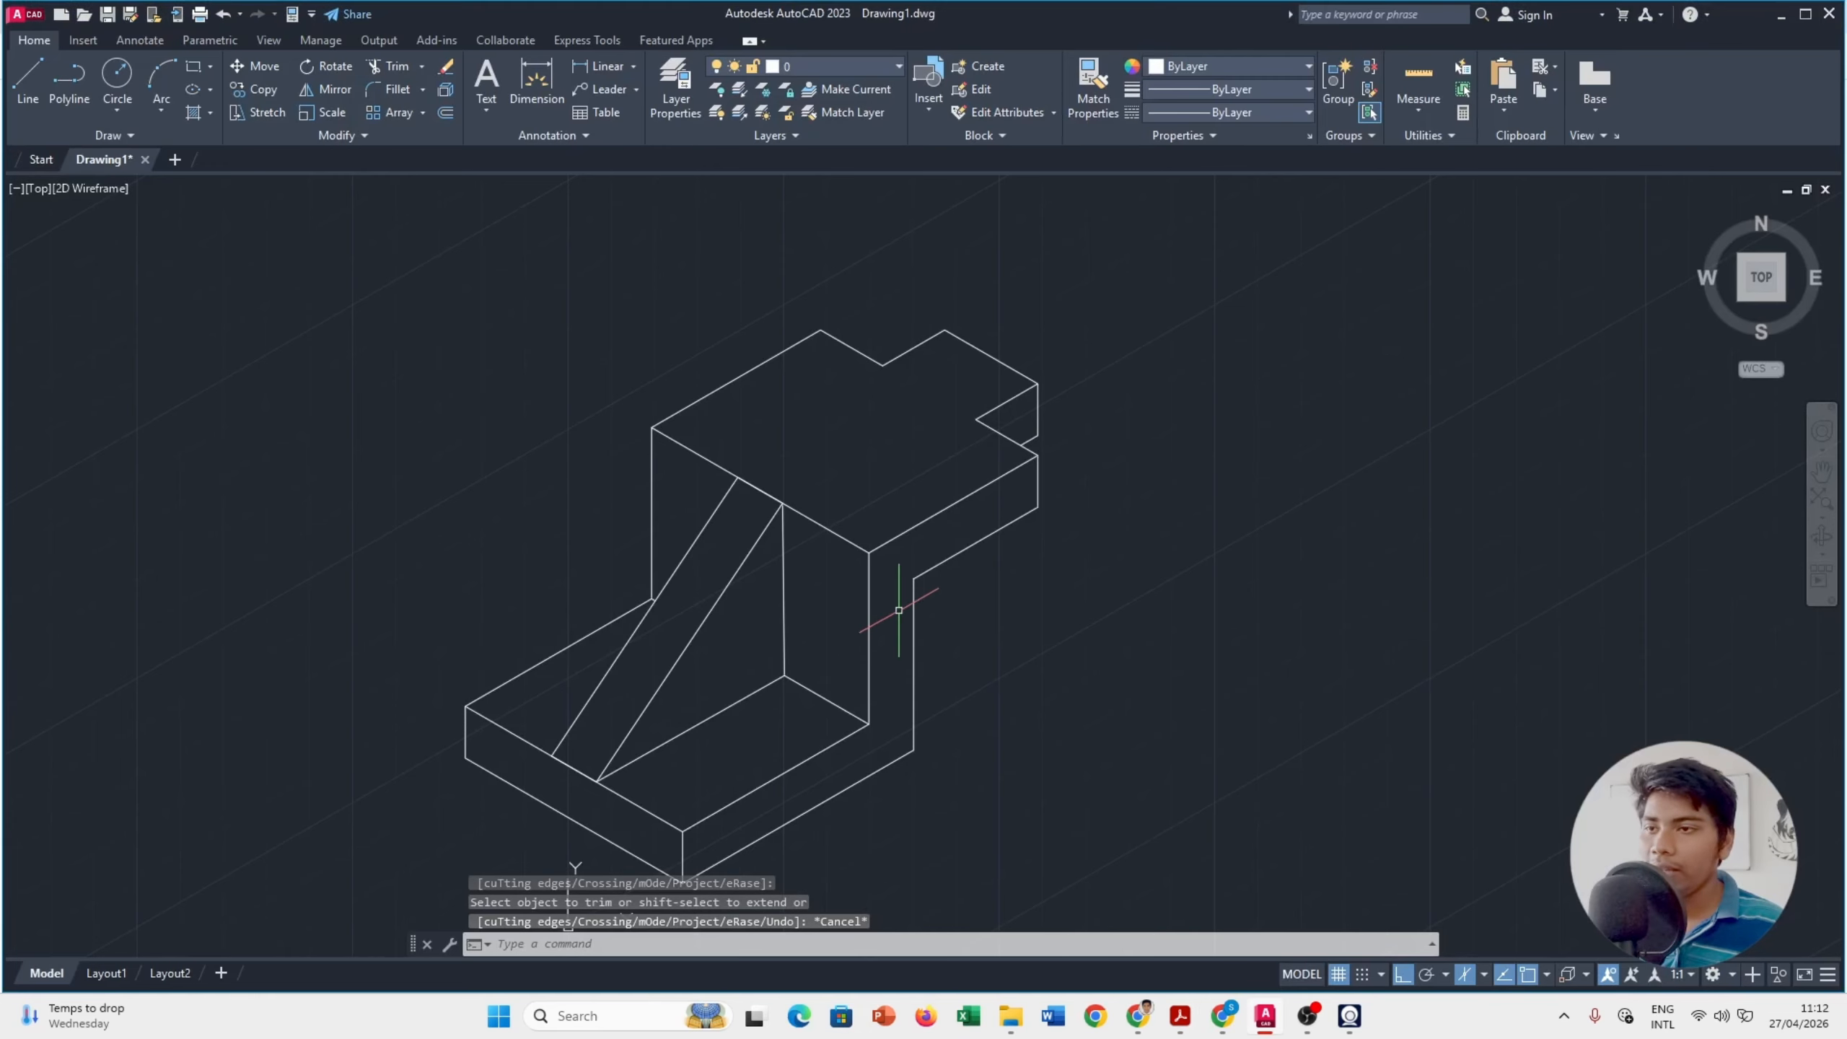
{"action": "key", "text": "alt+Tab"}
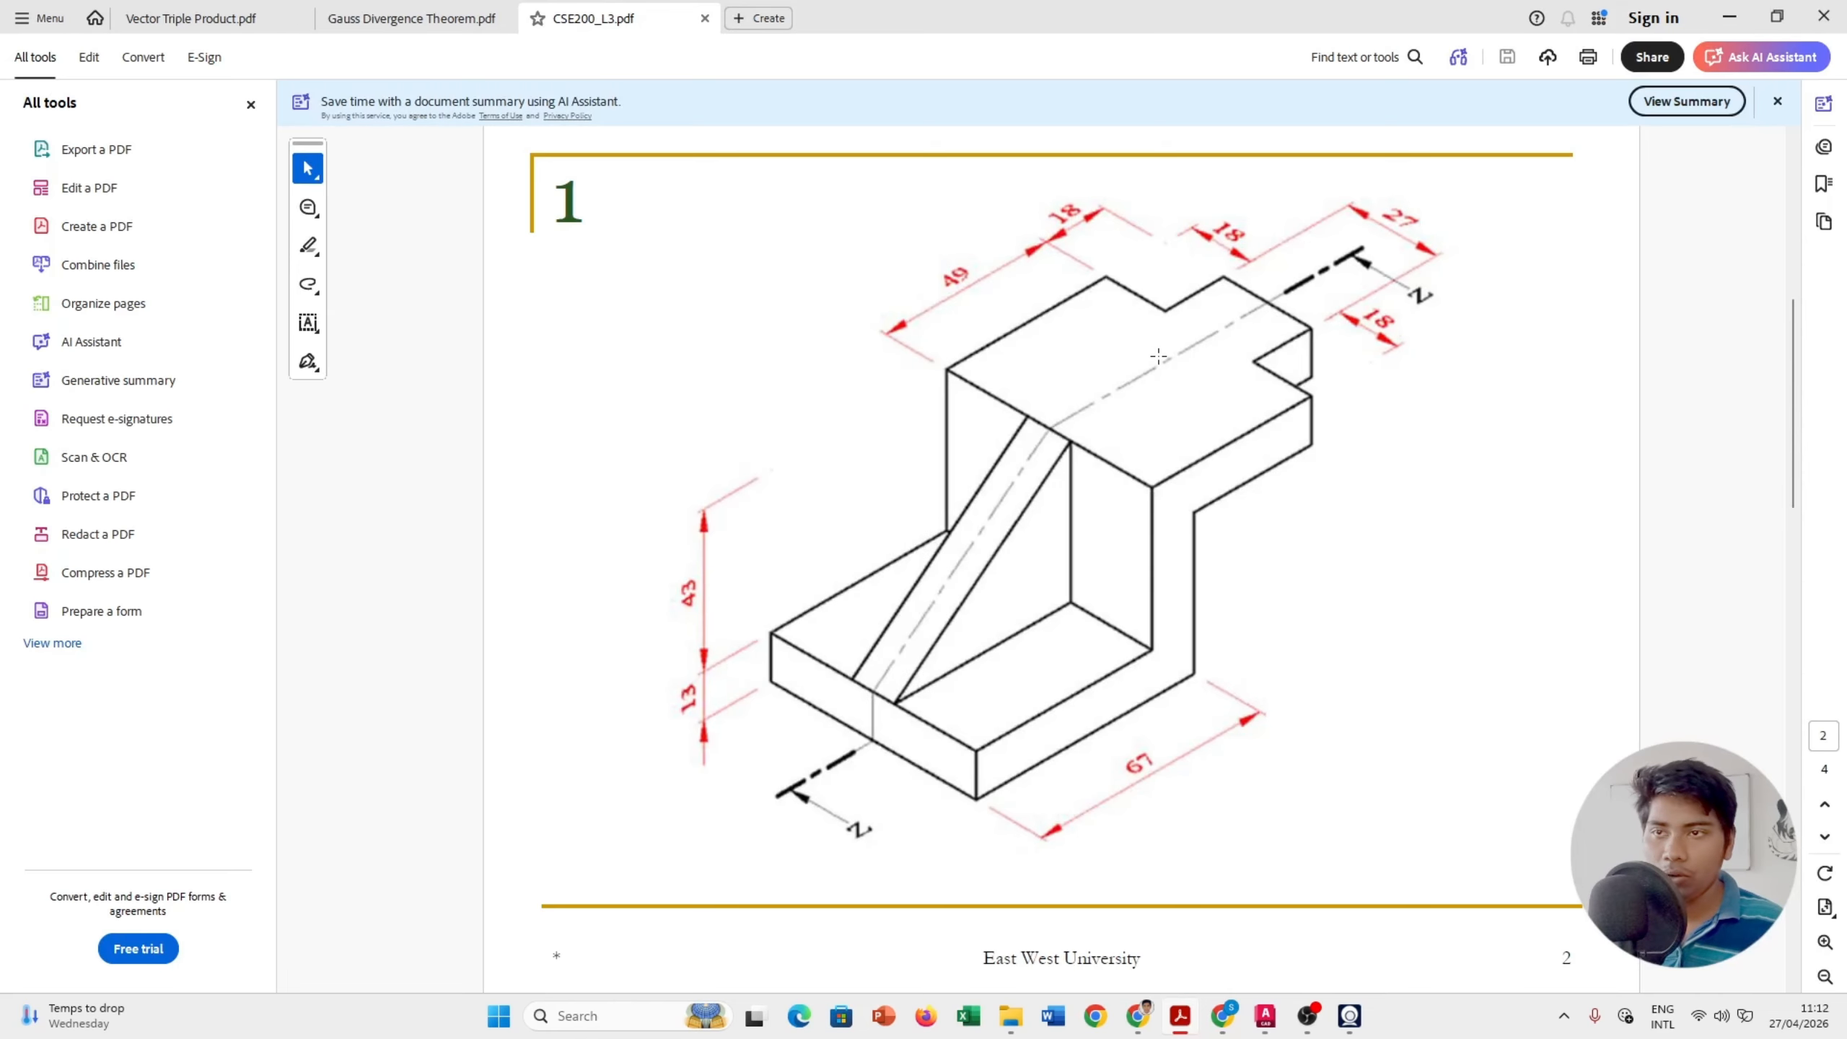
{"action": "key", "text": "alt+Tab"}
{"action": "scroll", "coordinate": [1340, 480], "scroll_direction": "up", "scroll_amount": 2}
{"action": "scroll", "coordinate": [1308, 503], "scroll_direction": "down", "scroll_amount": 2}
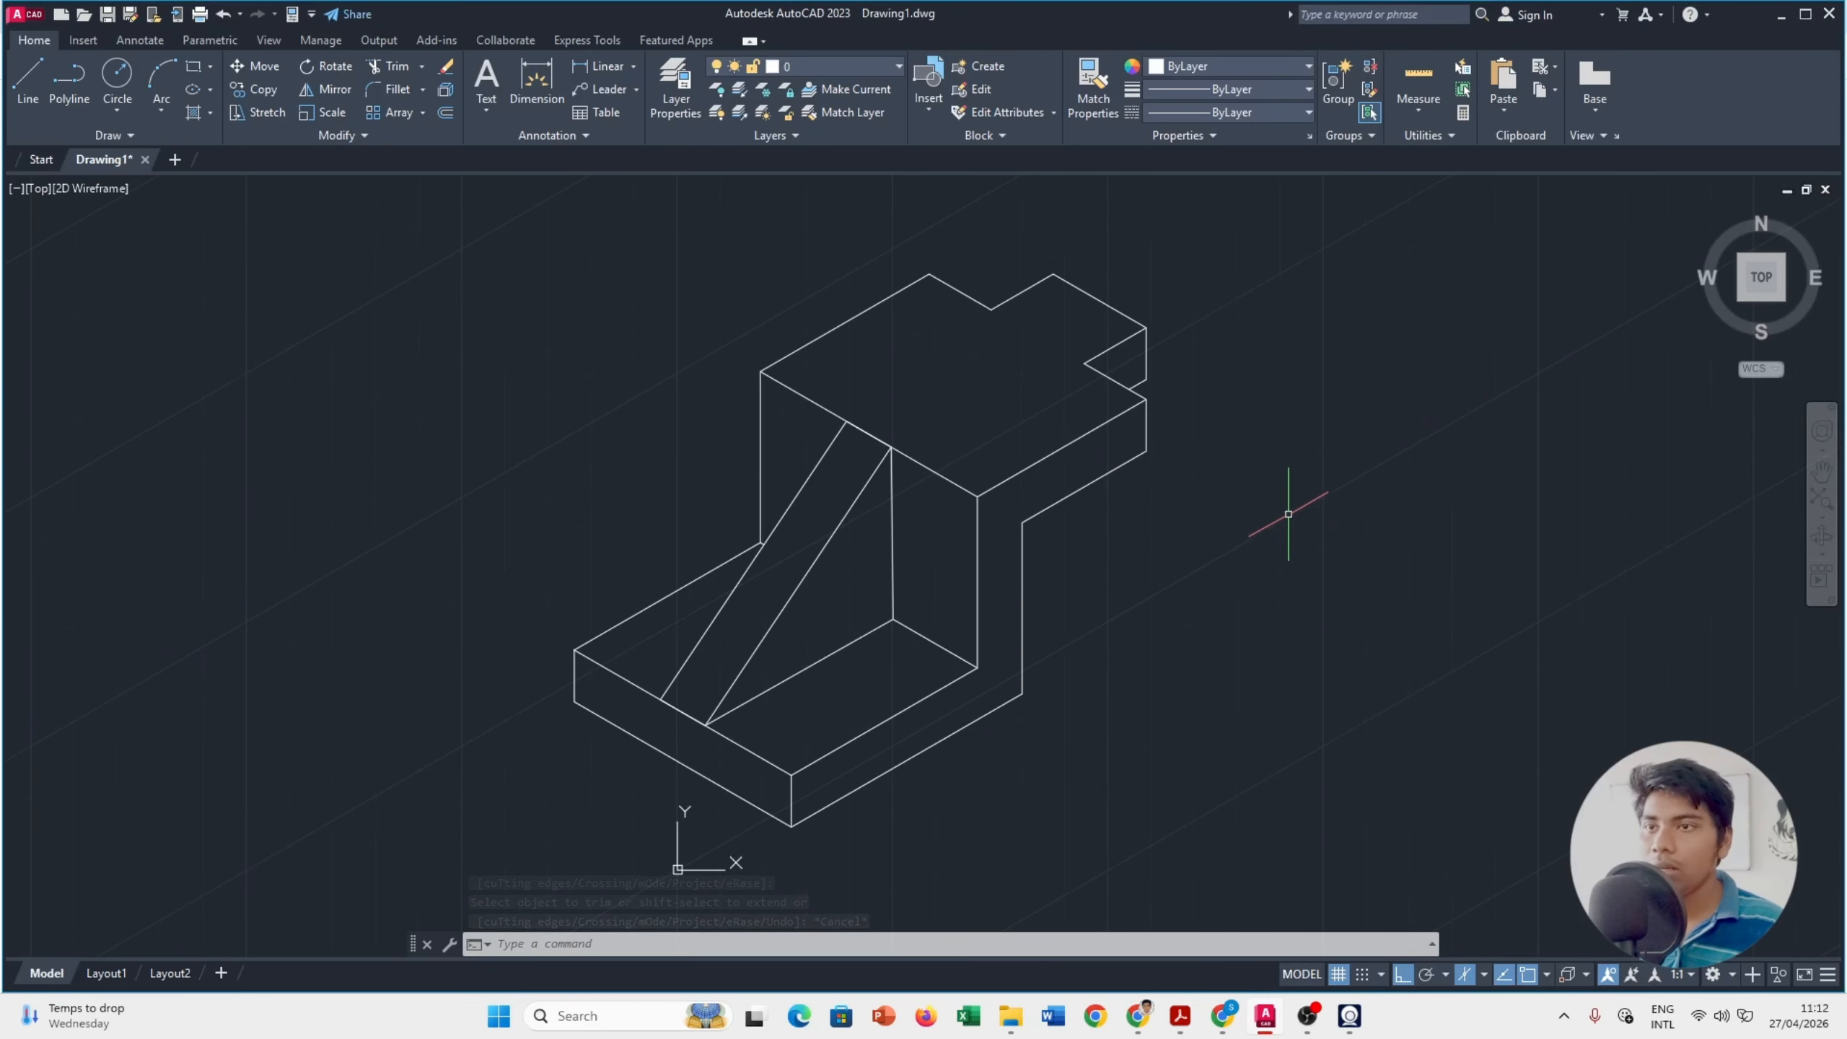
{"action": "scroll", "coordinate": [1324, 571], "scroll_direction": "up", "scroll_amount": 2}
{"action": "scroll", "coordinate": [1236, 538], "scroll_direction": "down", "scroll_amount": 2}
{"action": "key", "text": "alt+Tab"}
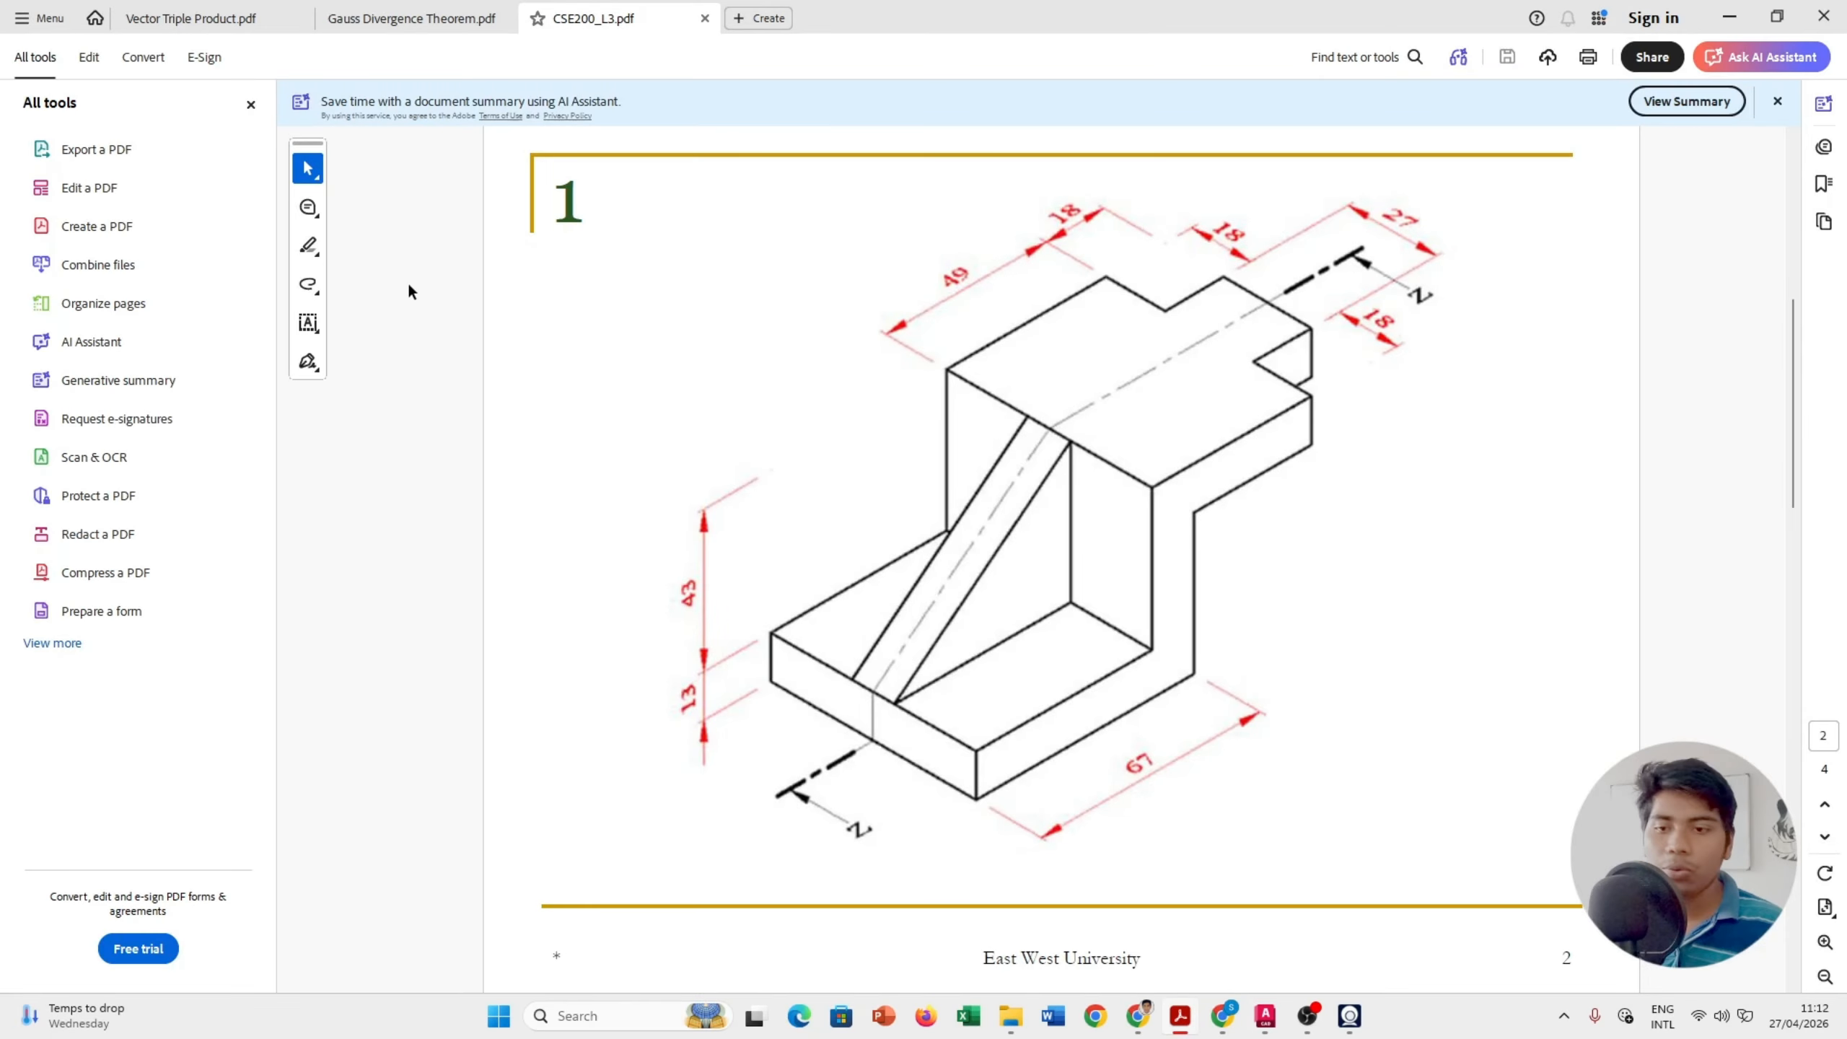
{"action": "key", "text": "alt+Tab"}
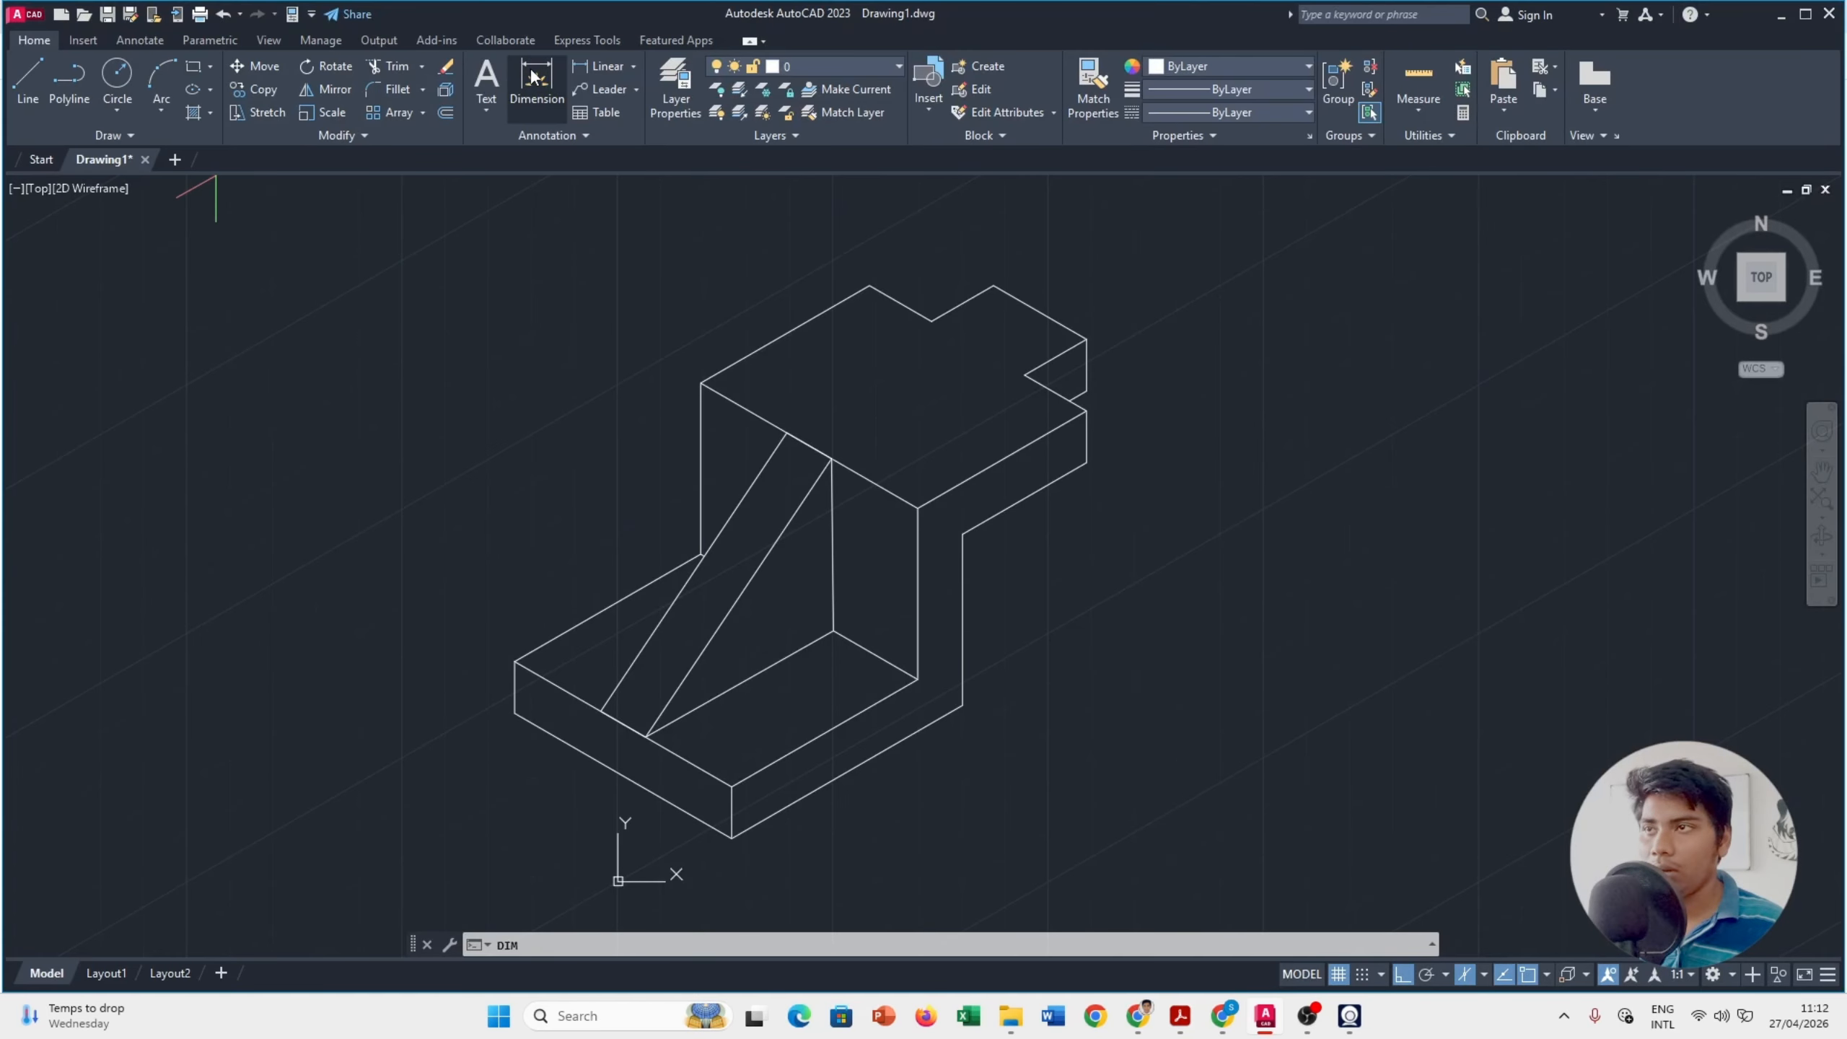
Step: Try to dimension the base's height at its leftmost vertical edge, and undo that dimension
{"action": "left_click", "coordinate": [514, 662]}
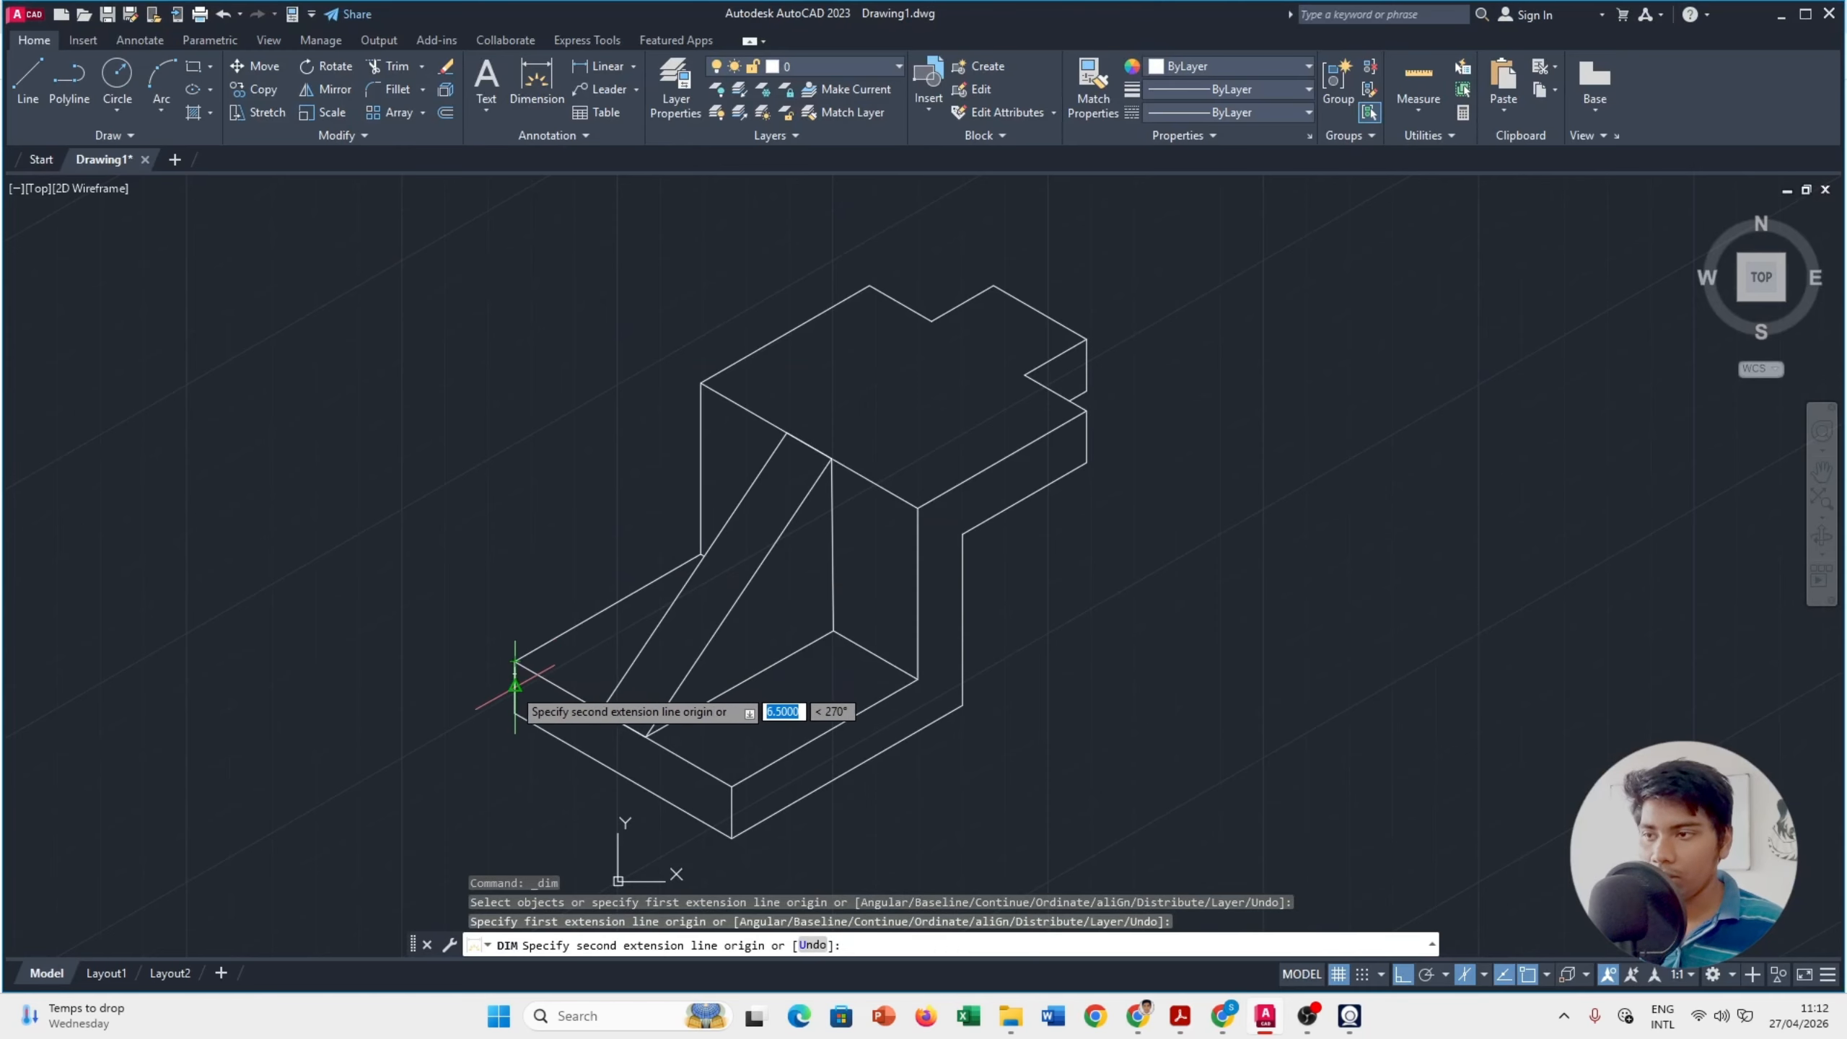
{"action": "left_click", "coordinate": [515, 713]}
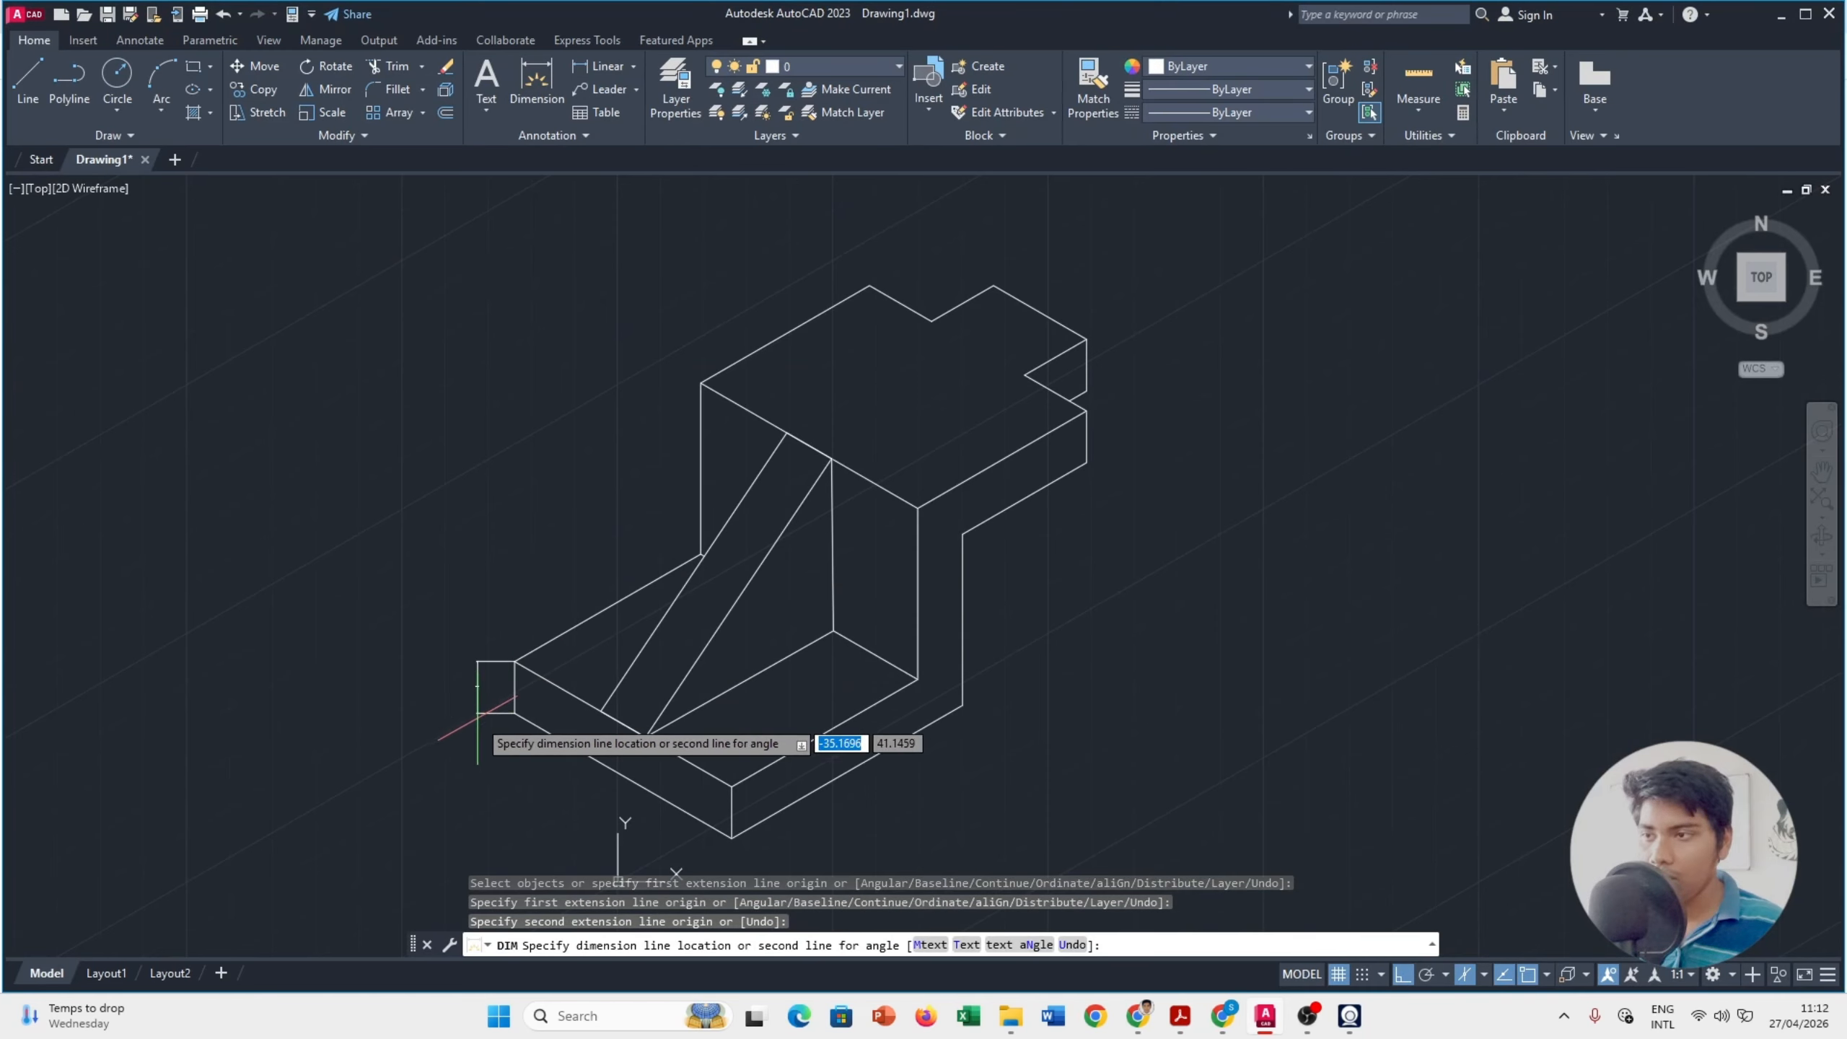
{"action": "left_click", "coordinate": [477, 717]}
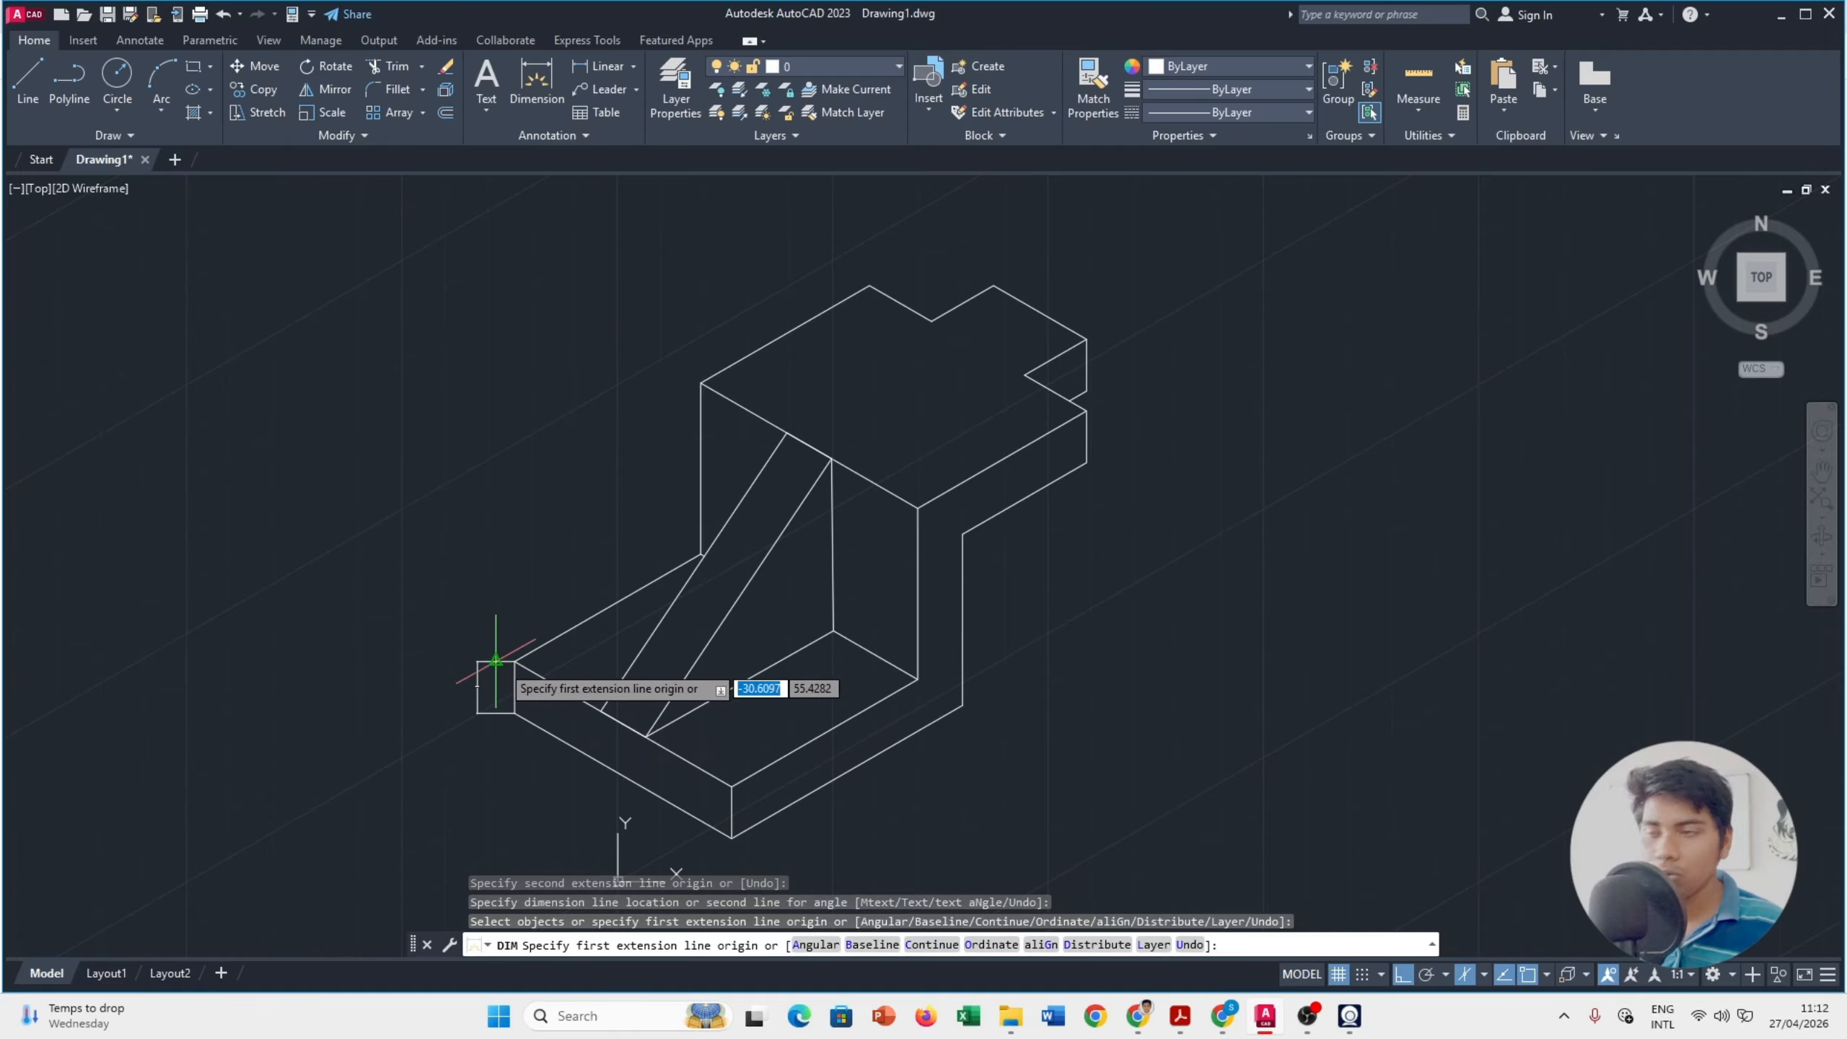
{"action": "type", "text": "u"}
{"action": "key", "text": "Return"}
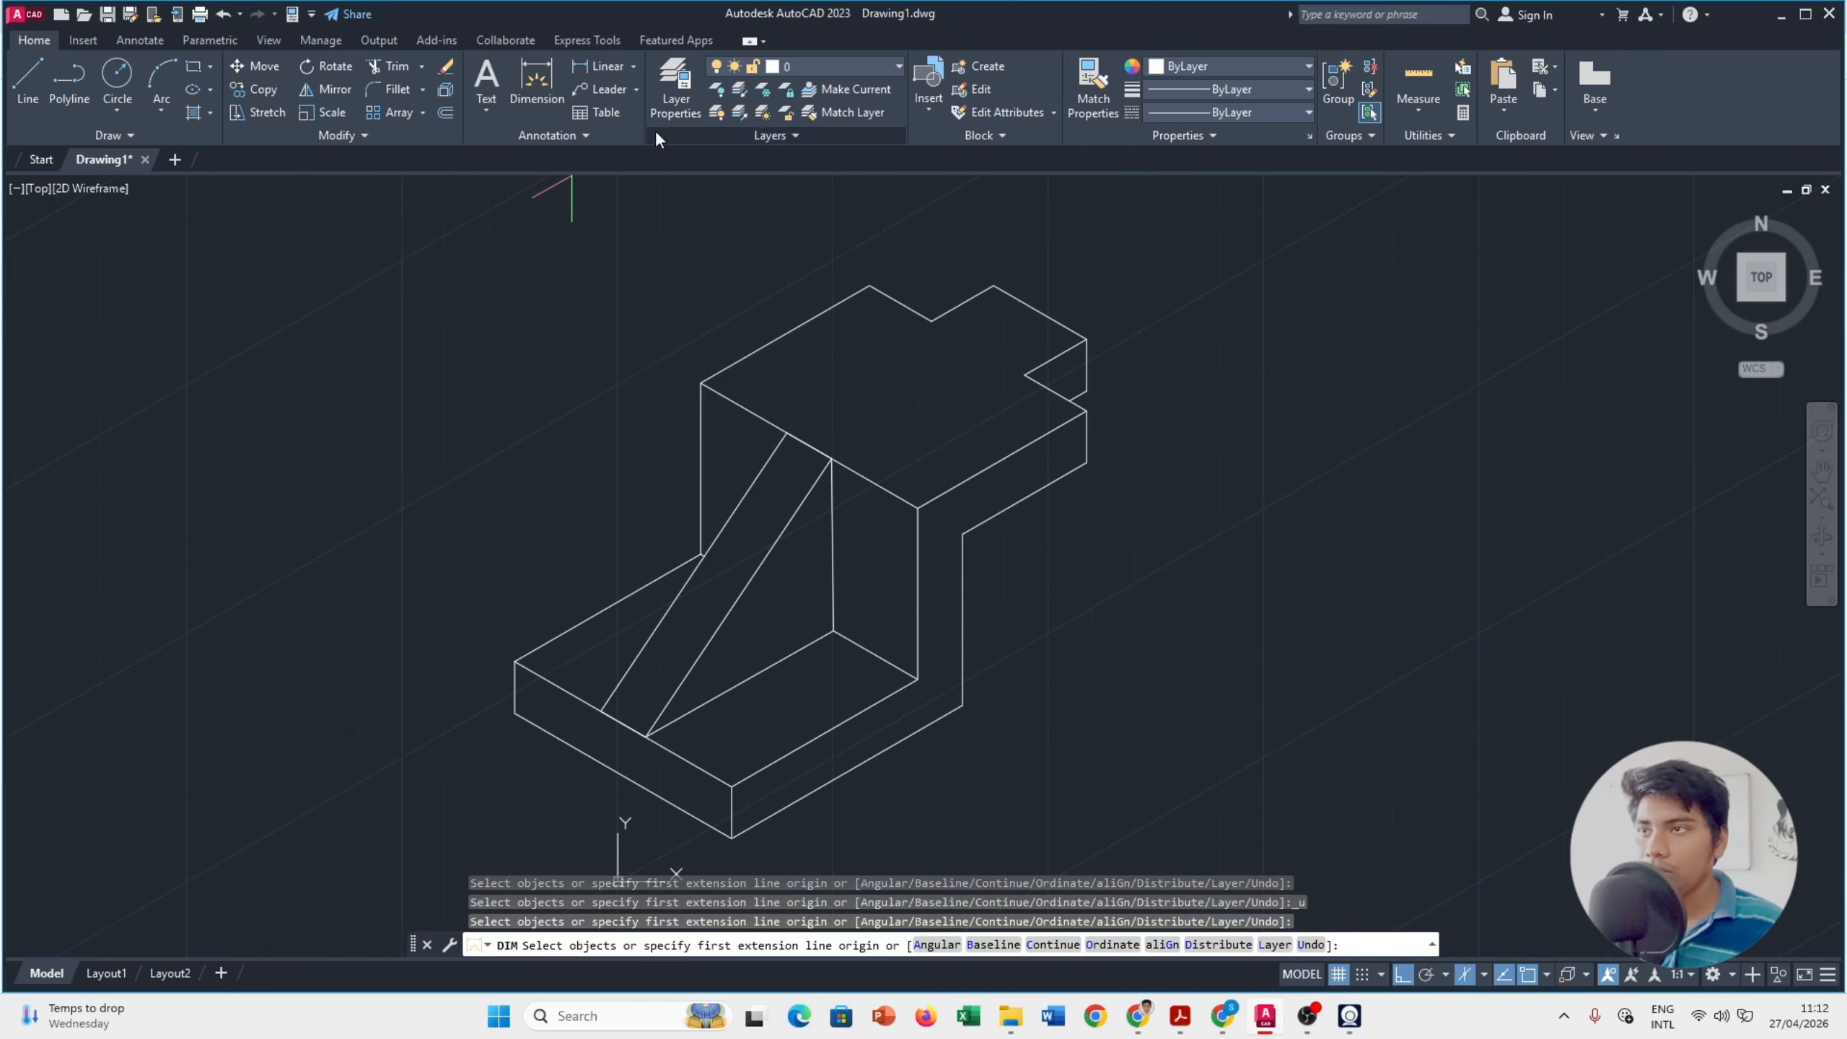
Step: Set both the dimension line colour and the extension line colour of the Annotative dimension style to Cyan
{"action": "left_click", "coordinate": [198, 44]}
{"action": "left_click", "coordinate": [100, 44]}
{"action": "left_click", "coordinate": [132, 44]}
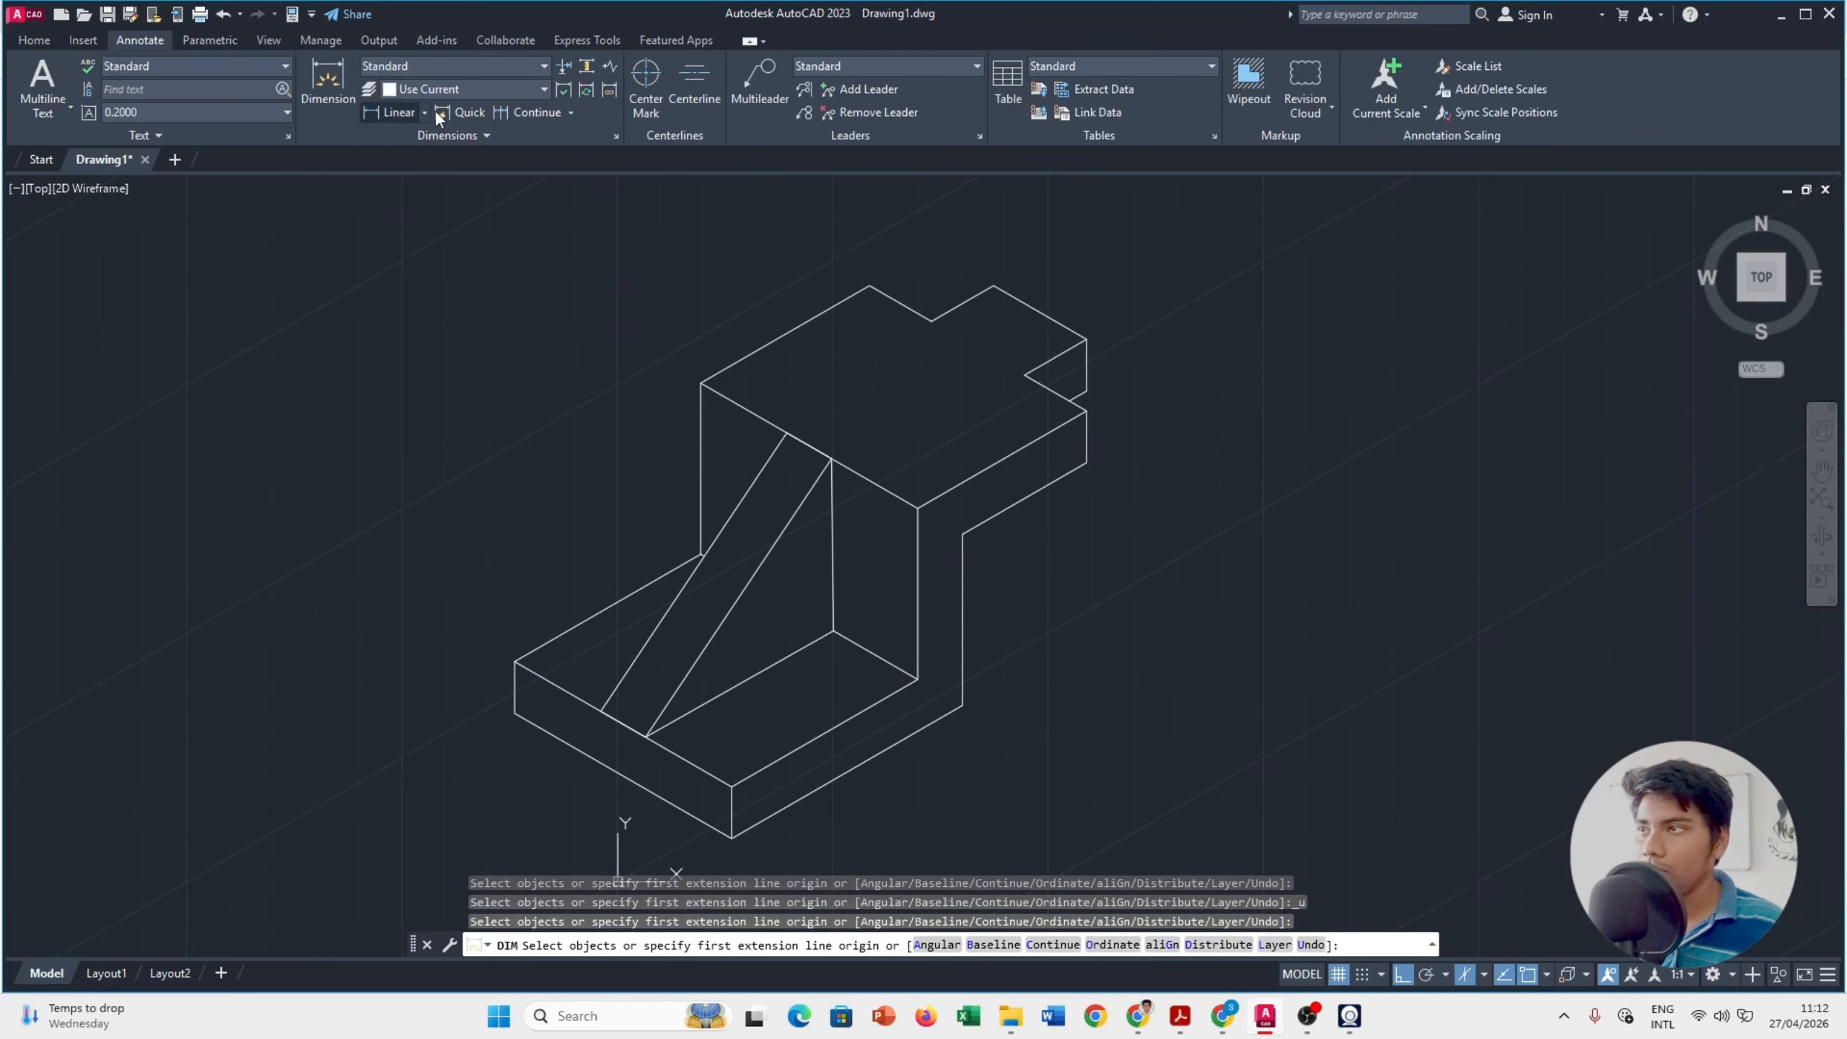
{"action": "left_click", "coordinate": [616, 137]}
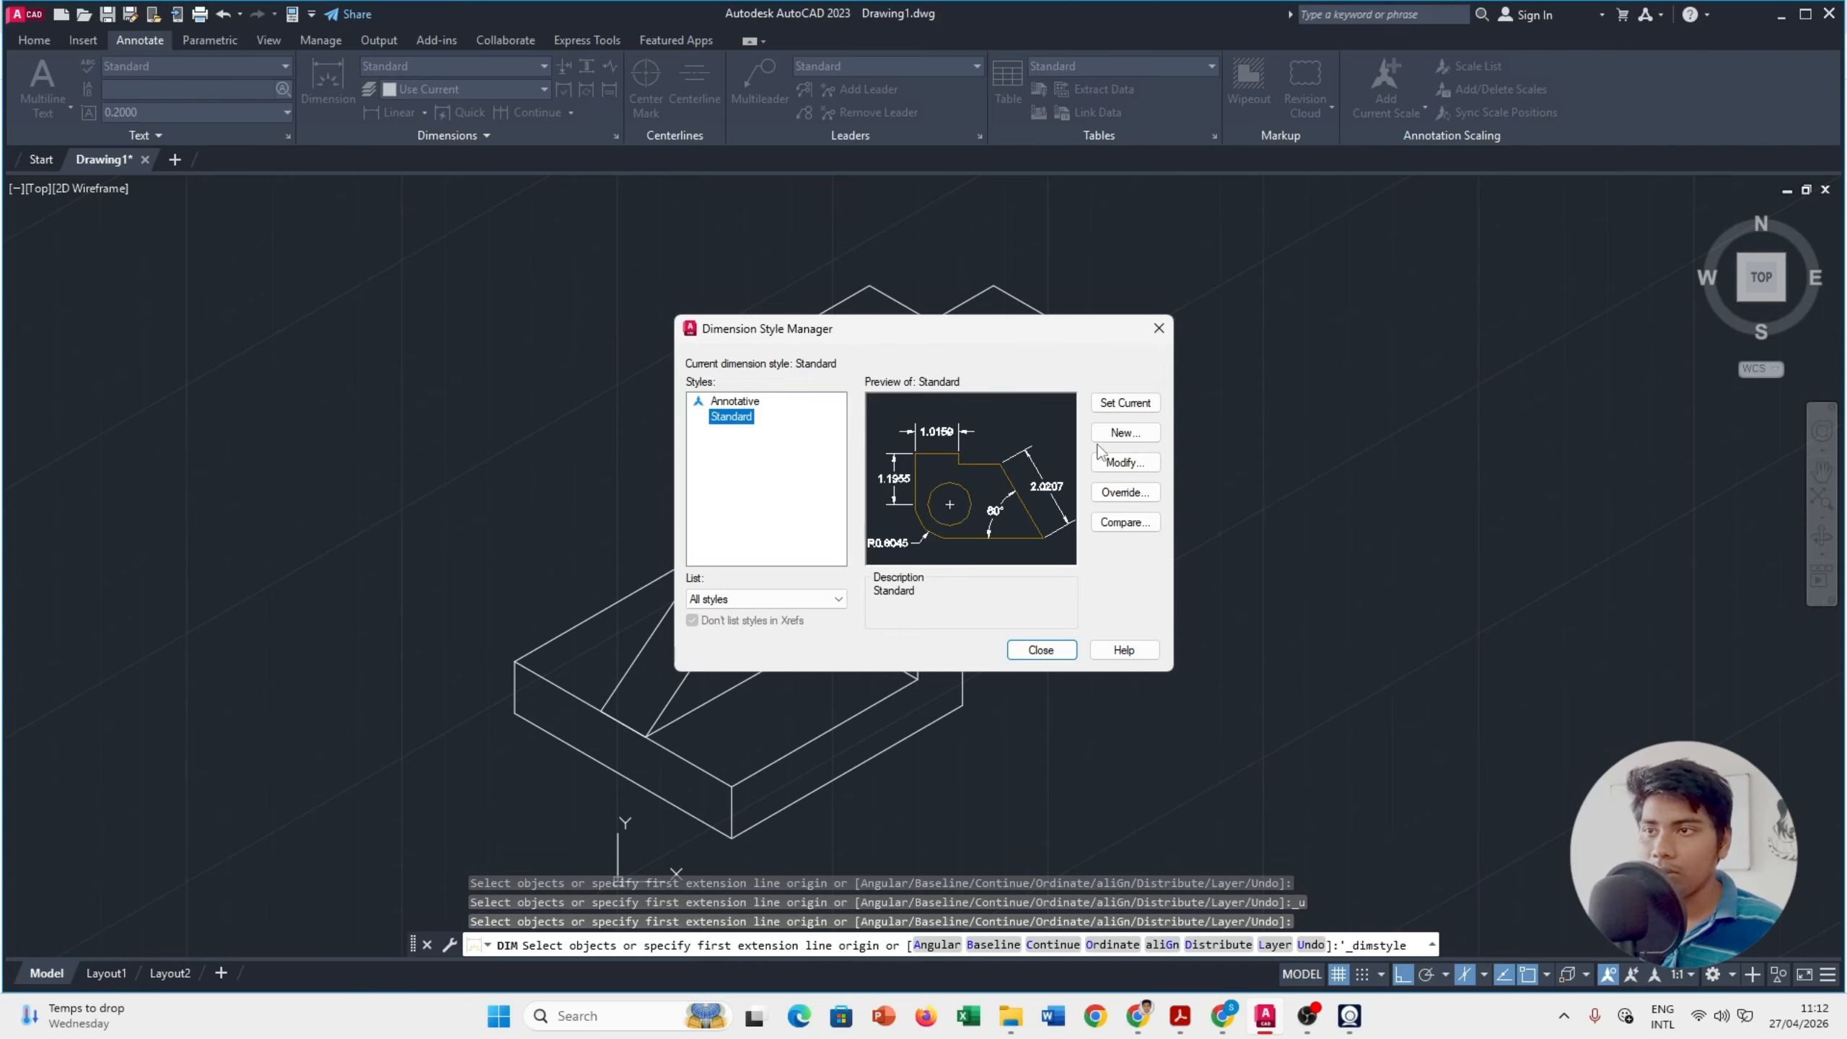
{"action": "left_click", "coordinate": [733, 401]}
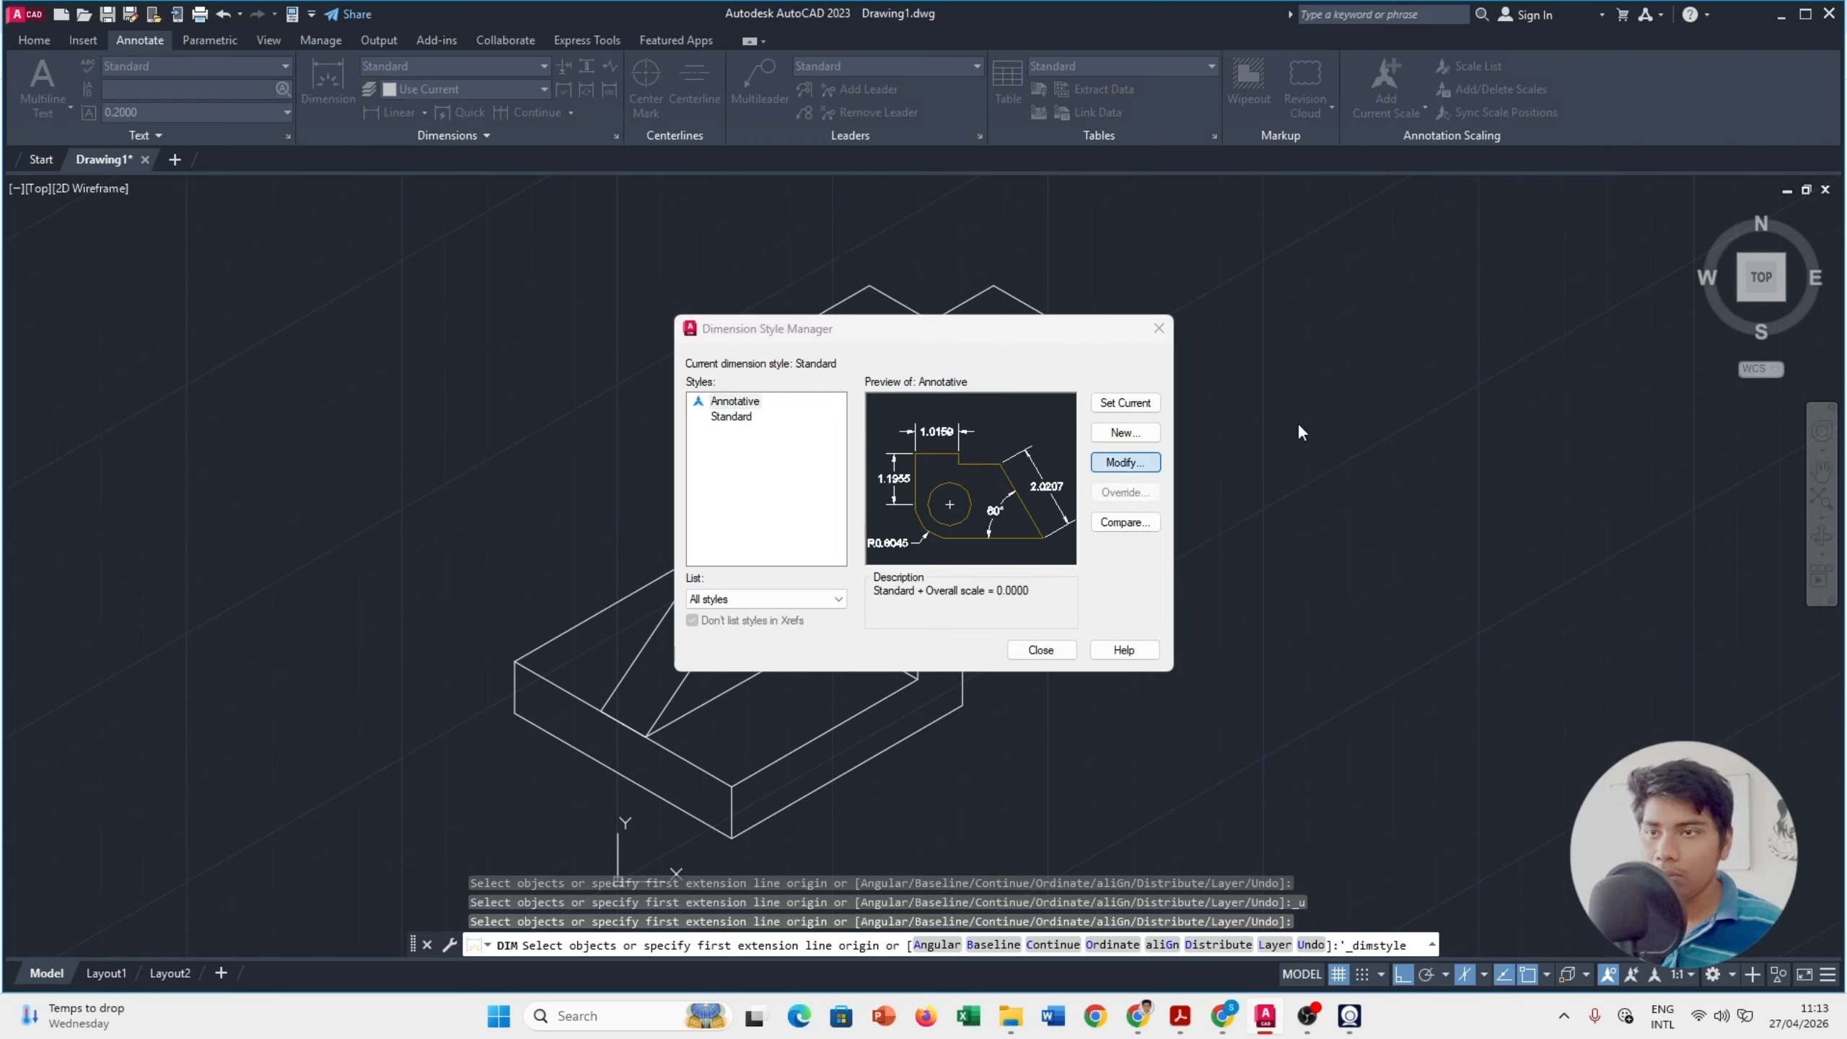
{"action": "left_click", "coordinate": [1125, 462]}
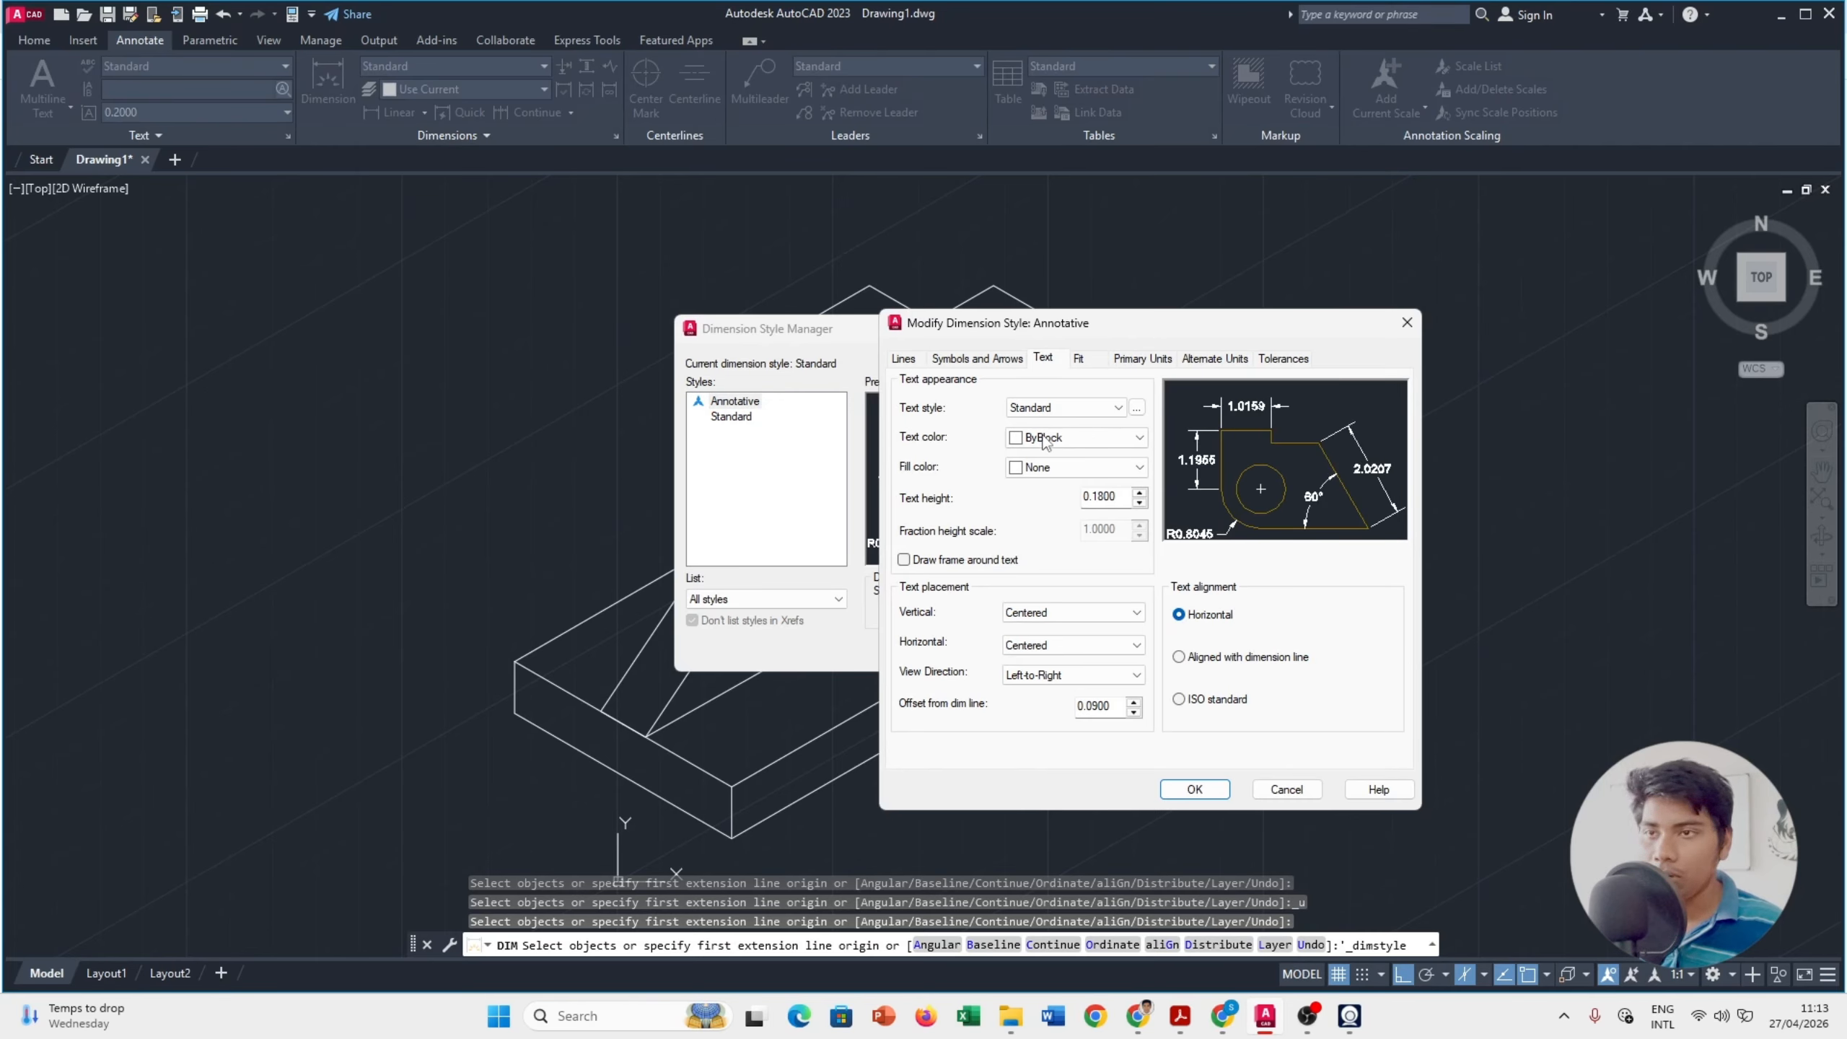
{"action": "left_click", "coordinate": [1047, 408]}
{"action": "left_click", "coordinate": [905, 358]}
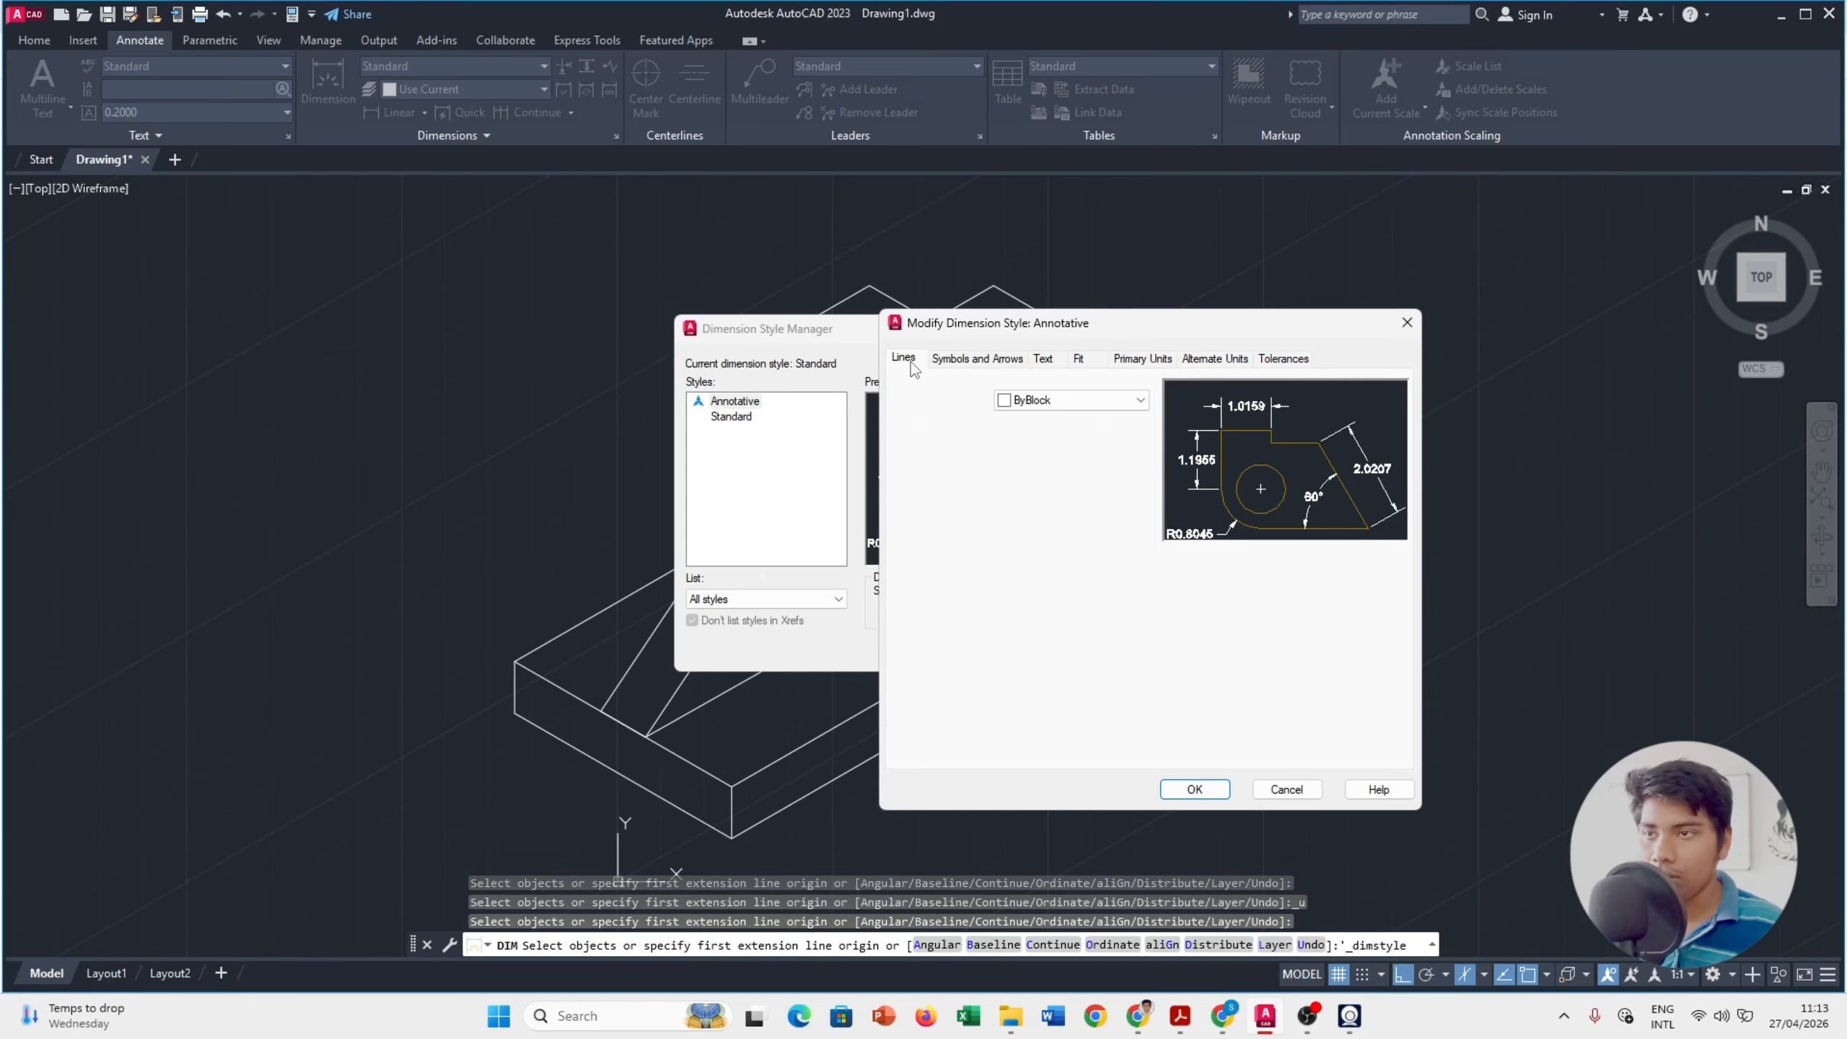
{"action": "left_click", "coordinate": [1069, 400]}
{"action": "left_click", "coordinate": [1065, 507]}
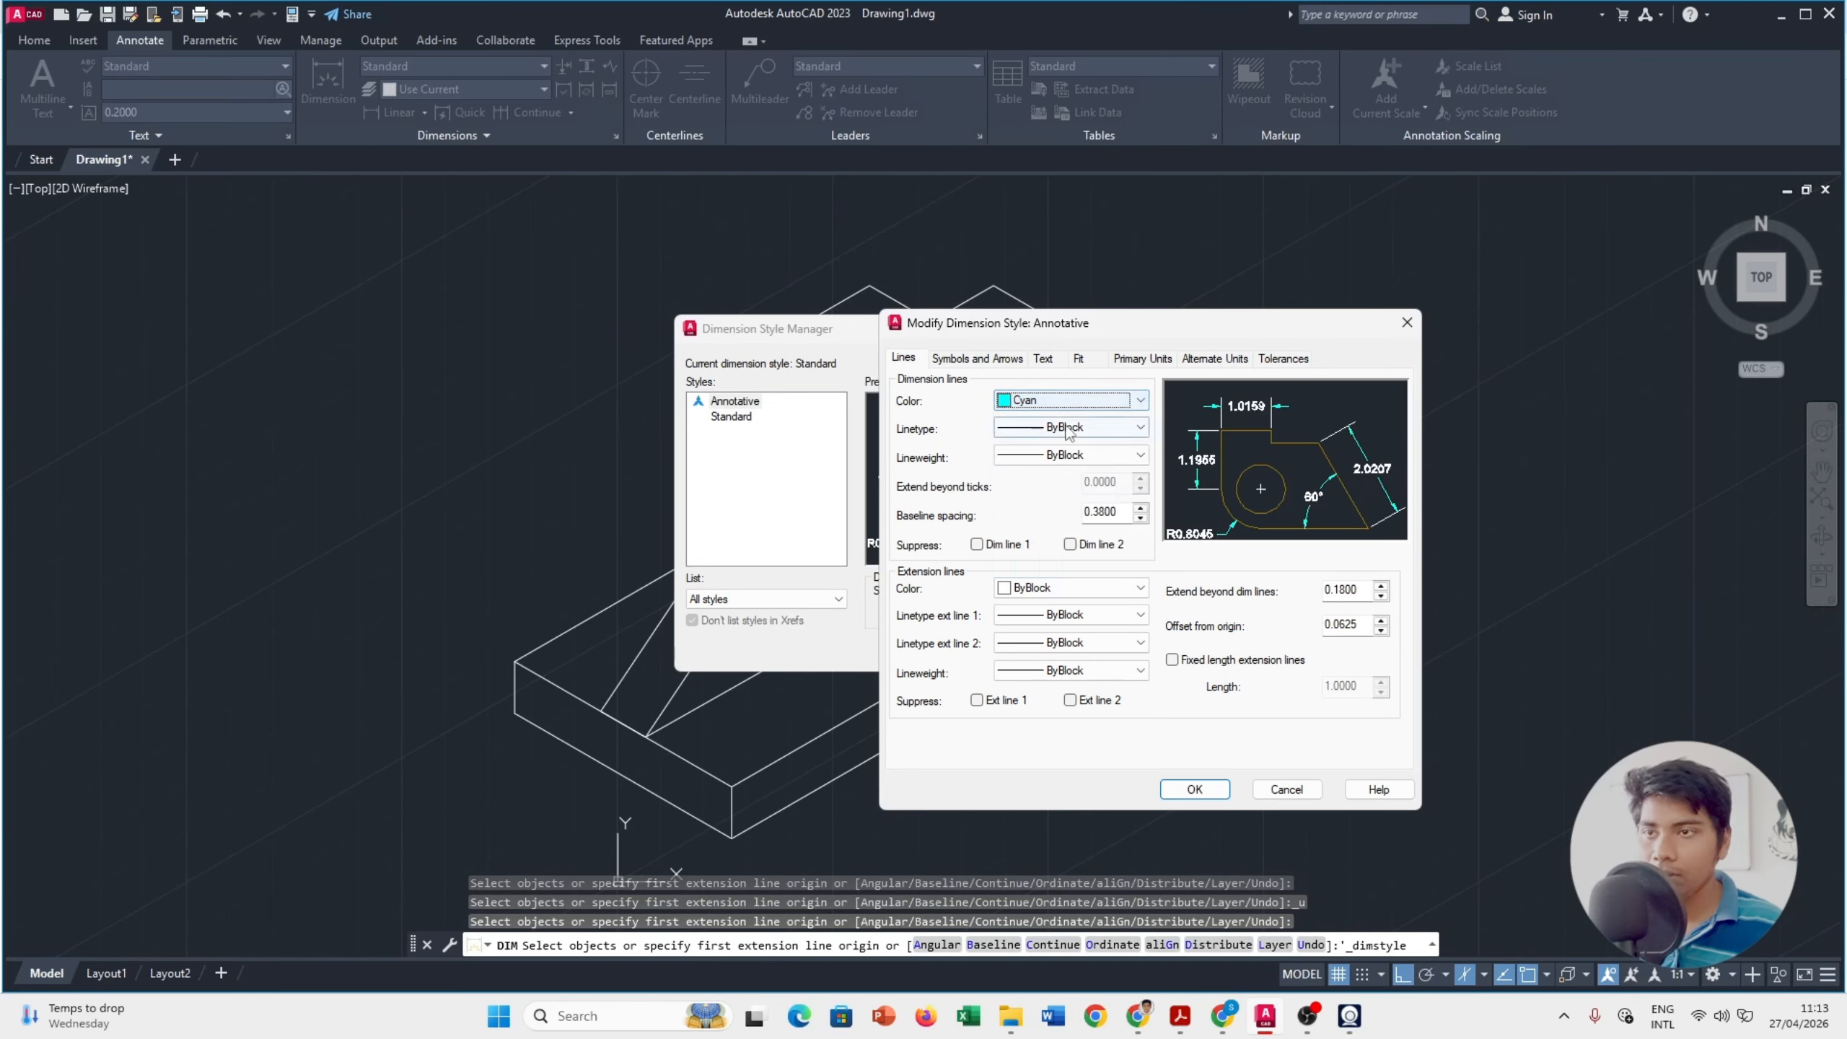
{"action": "left_click", "coordinate": [1069, 588]}
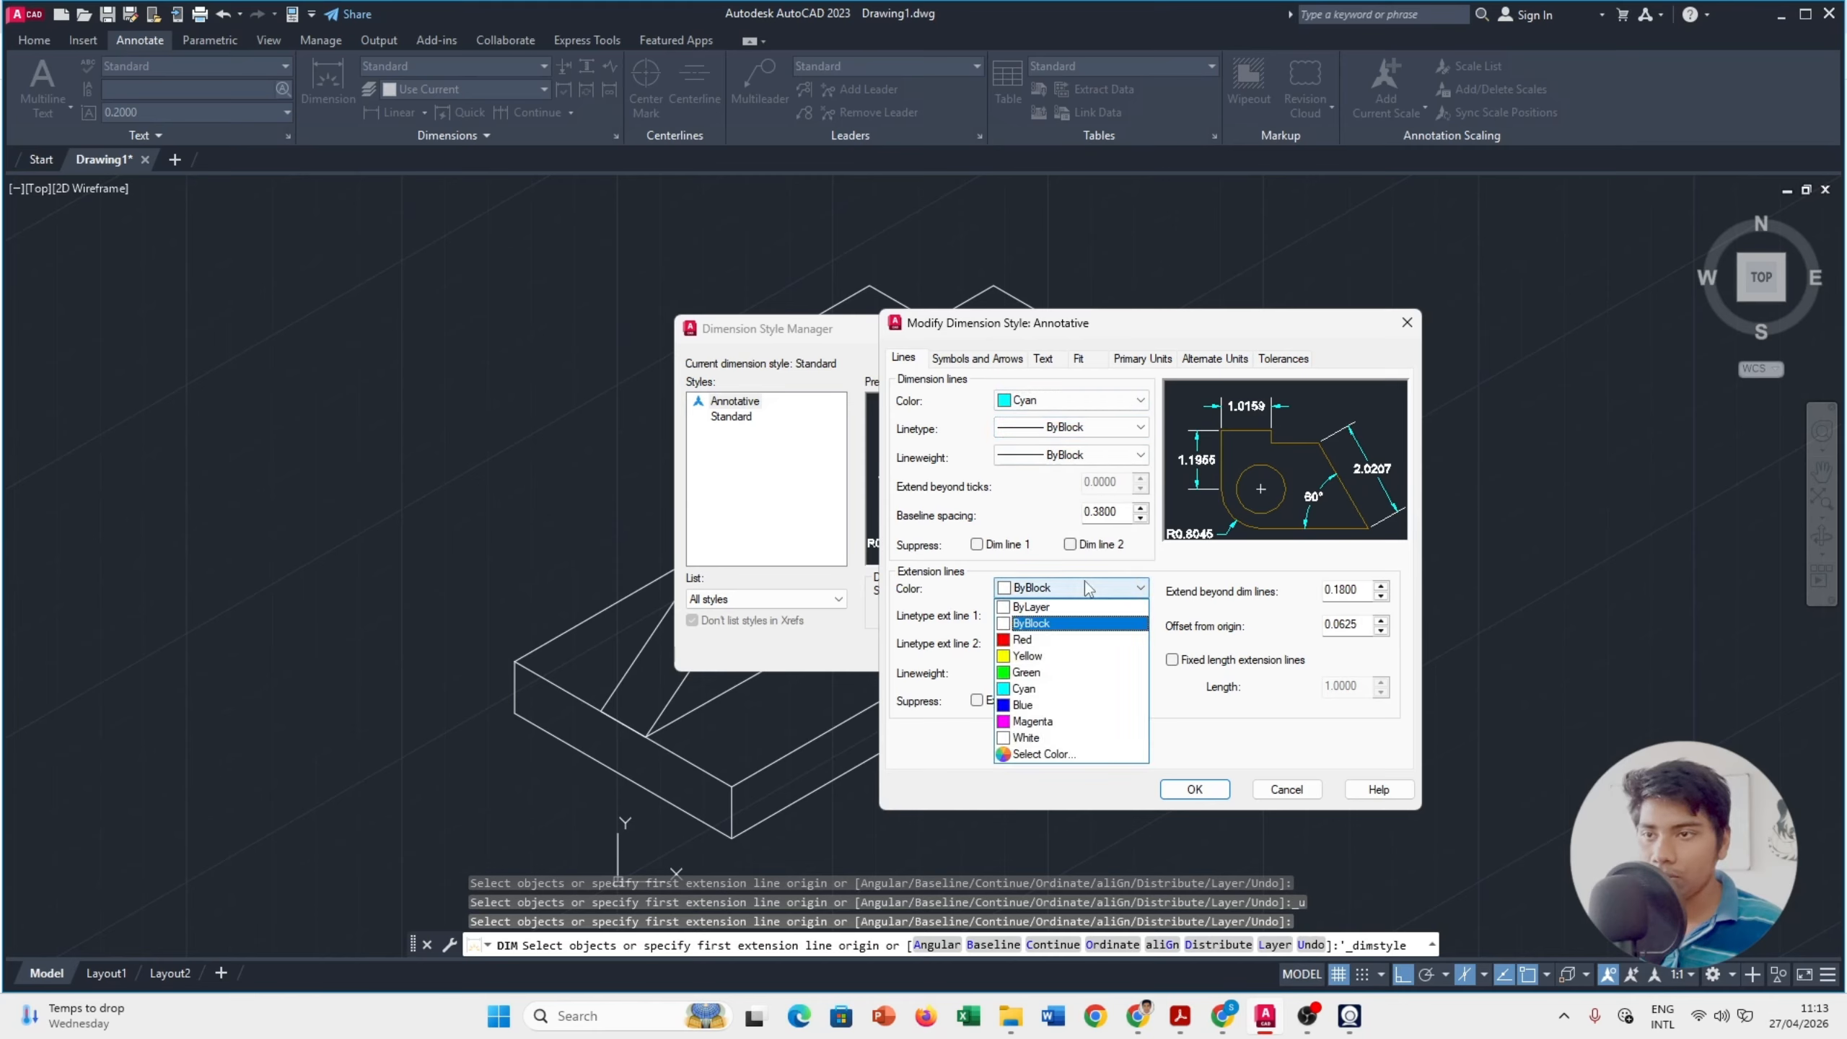
{"action": "left_click", "coordinate": [1073, 688]}
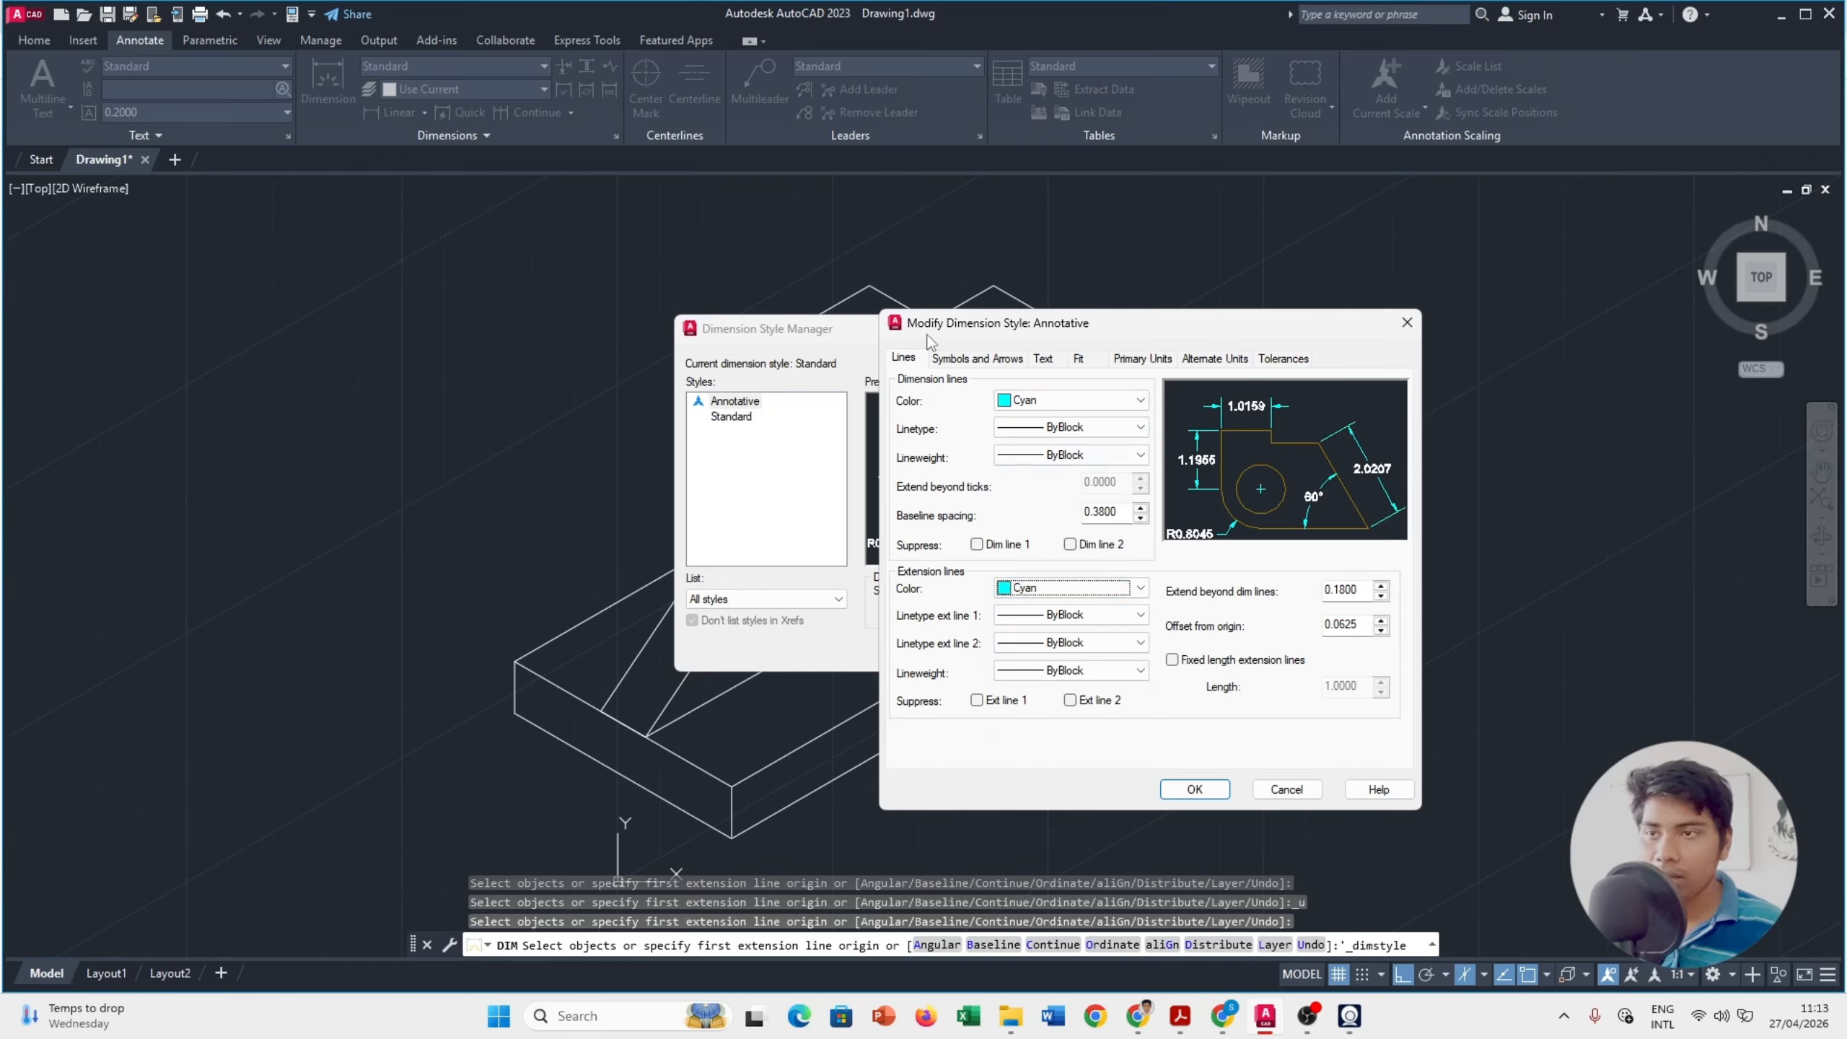
Step: Set the Annotative style's arrow size to 2 and its text height to 2
{"action": "left_click", "coordinate": [961, 360]}
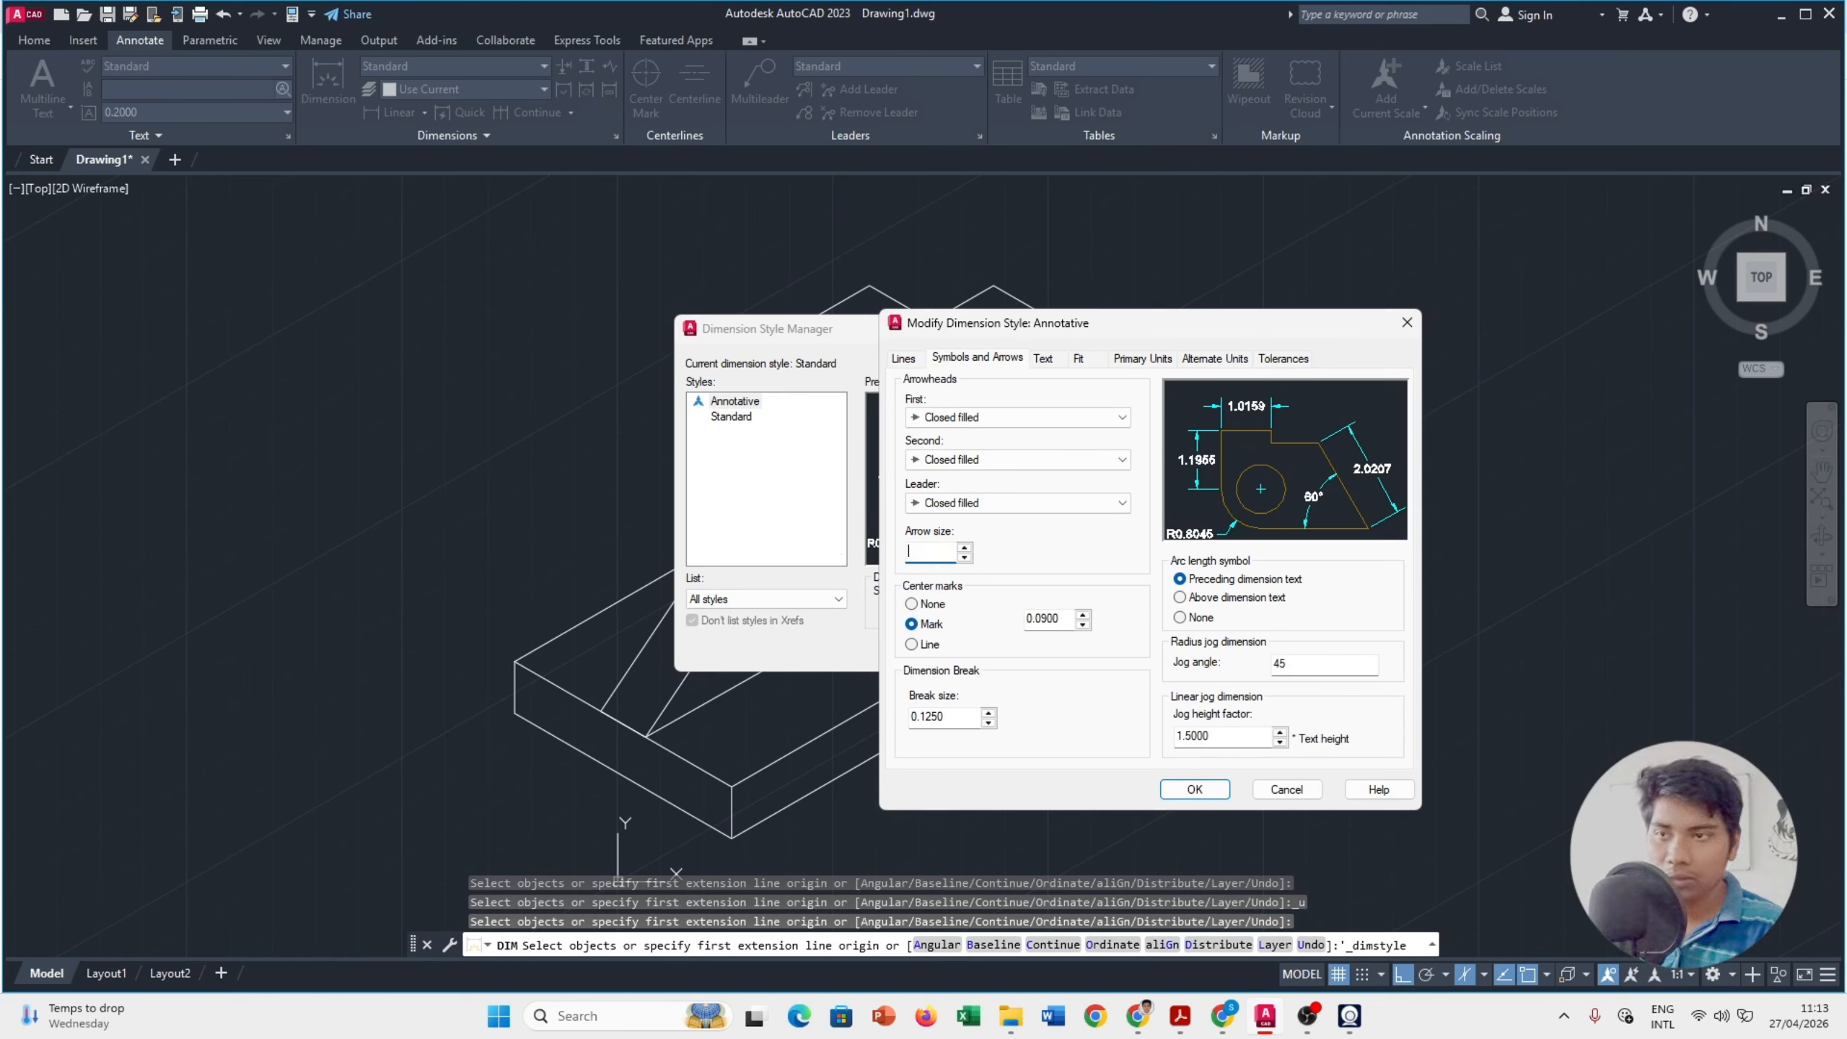
{"action": "type", "text": "2"}
{"action": "key", "text": "Return"}
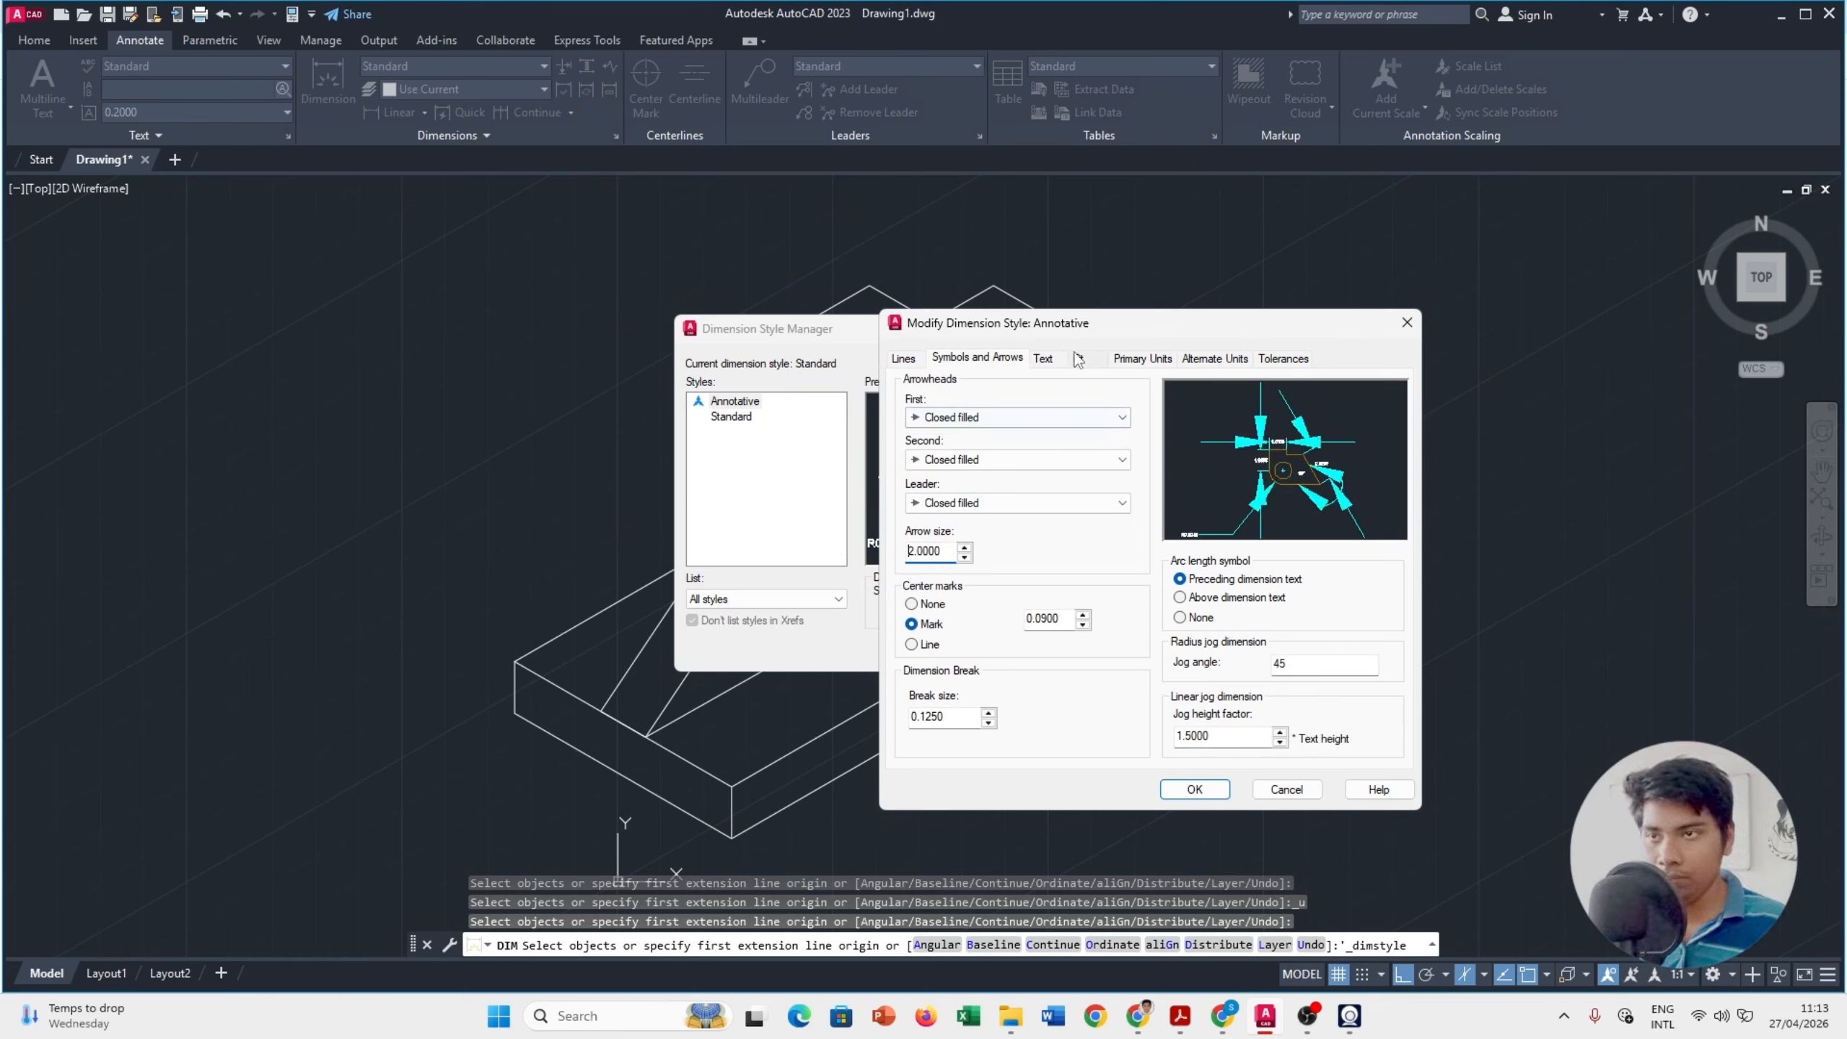
{"action": "left_click", "coordinate": [1047, 359]}
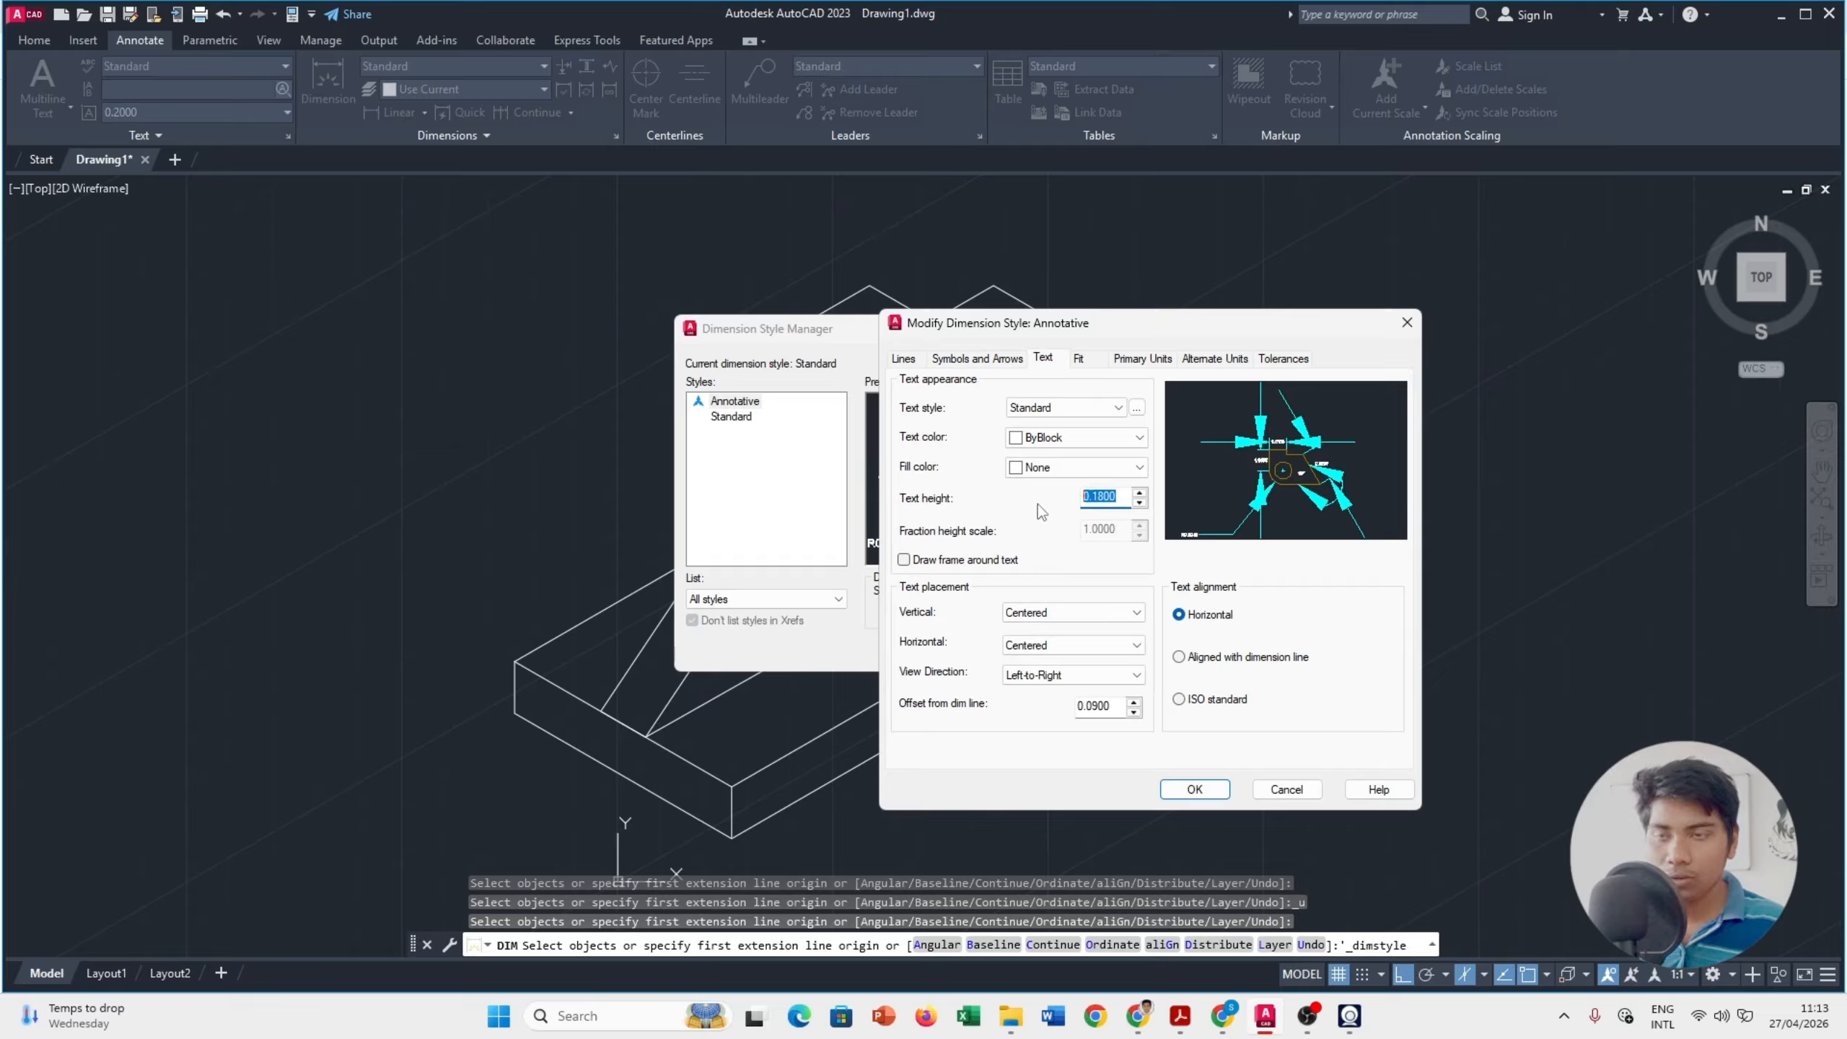
{"action": "key", "text": "Return"}
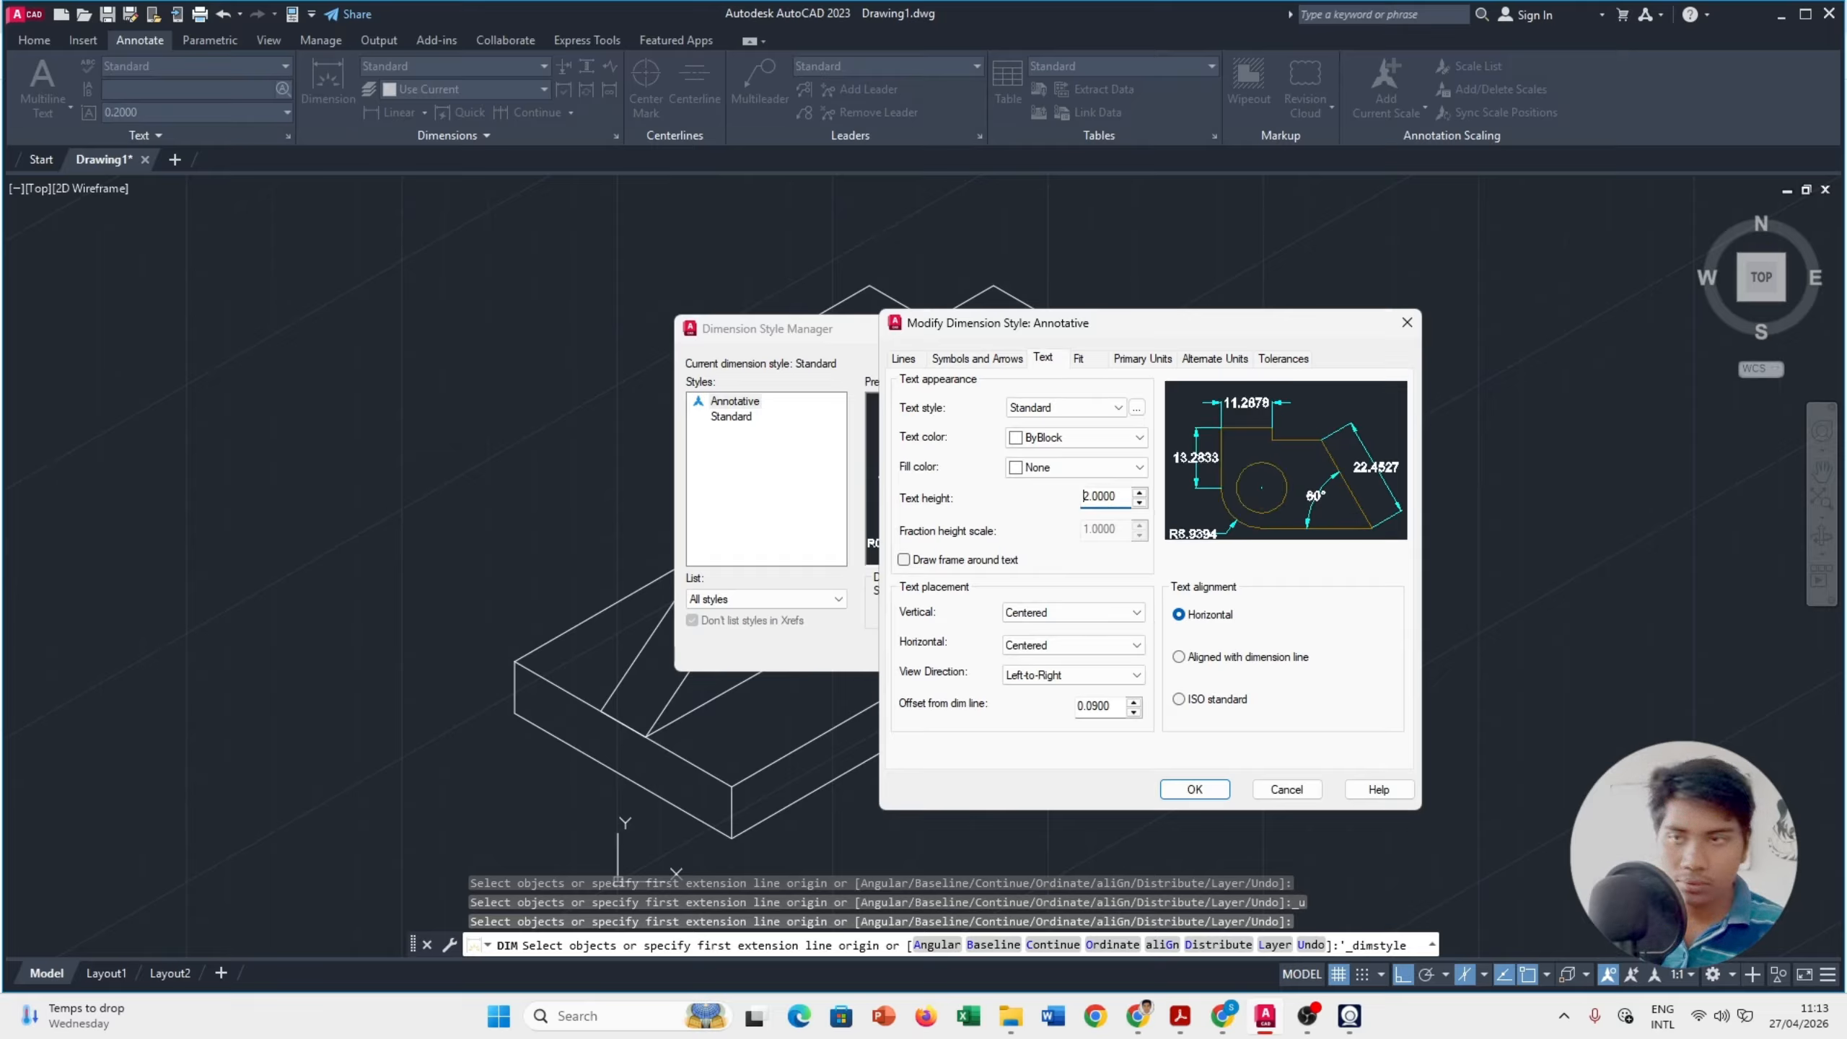
Step: Save the changes to the Annotative dimension style and make it the current style
{"action": "left_click", "coordinate": [1193, 790]}
{"action": "left_click", "coordinate": [1125, 402]}
{"action": "left_click", "coordinate": [1158, 328]}
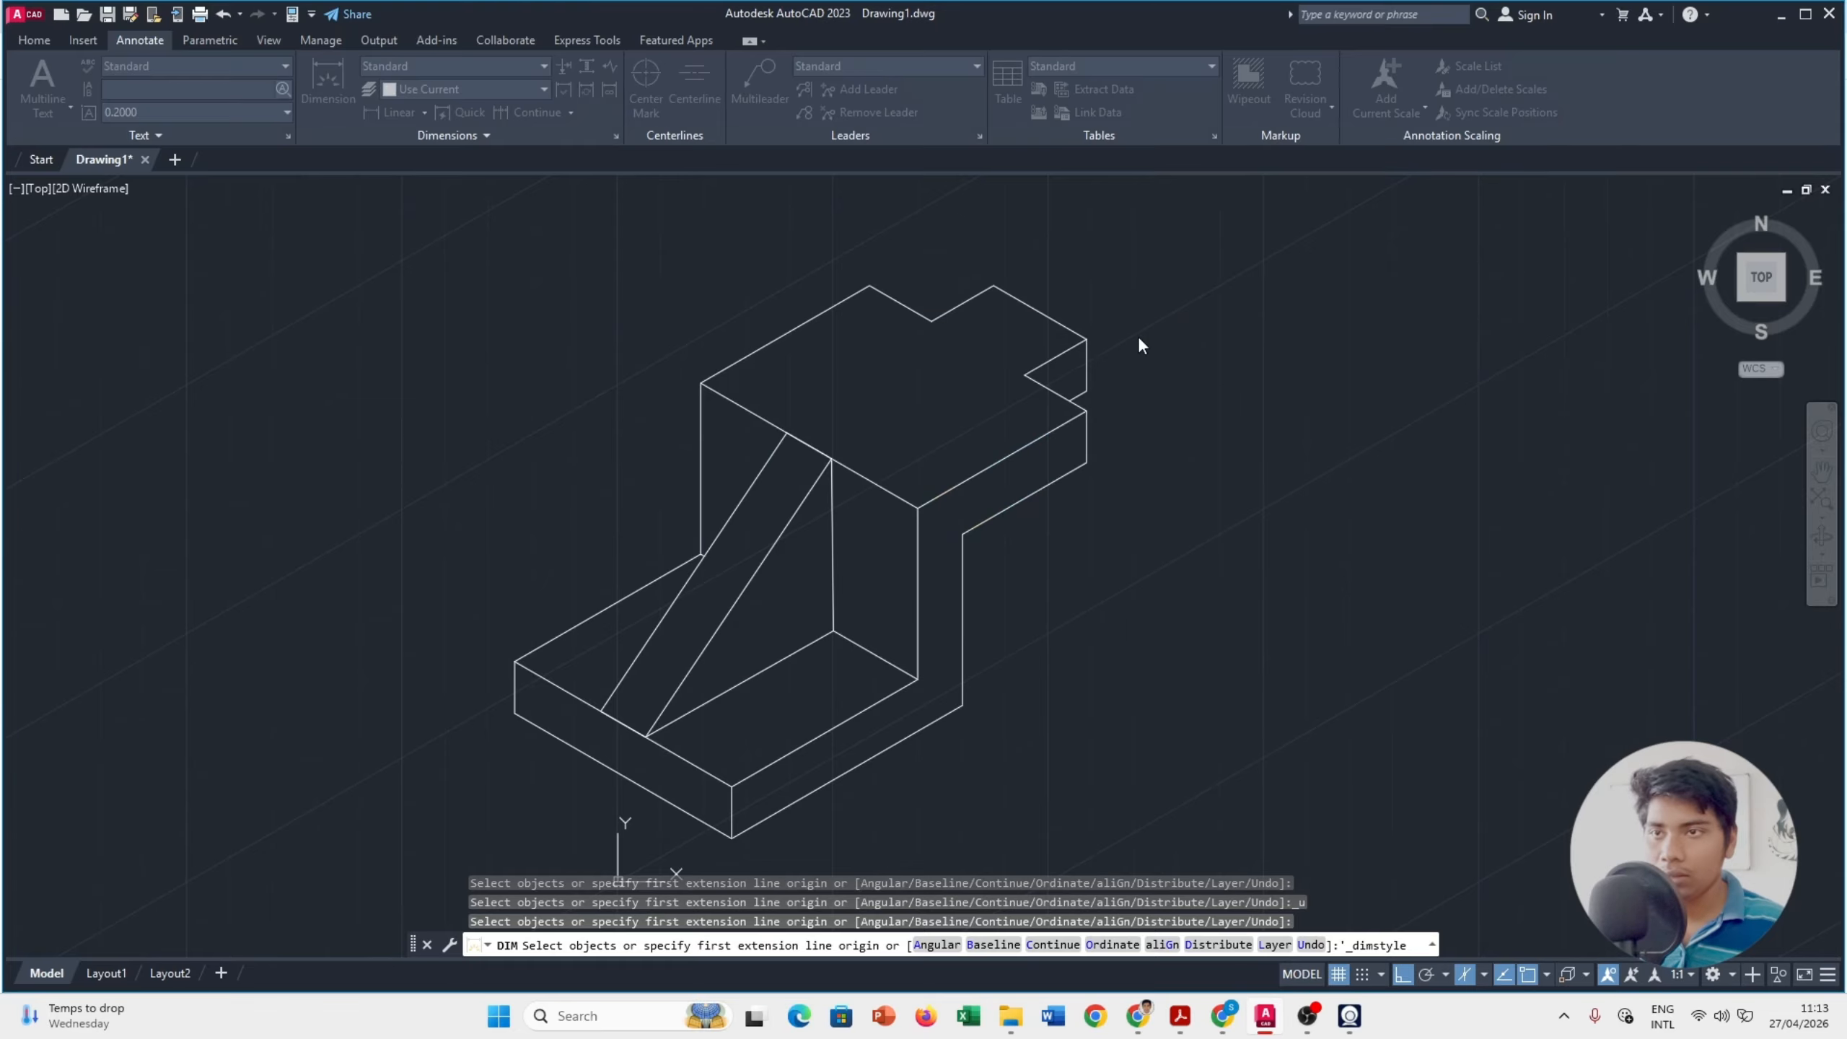
Step: Dimension the base's height at its leftmost vertical edge, placing the dimension line just outside the bracket
{"action": "left_click", "coordinate": [942, 574]}
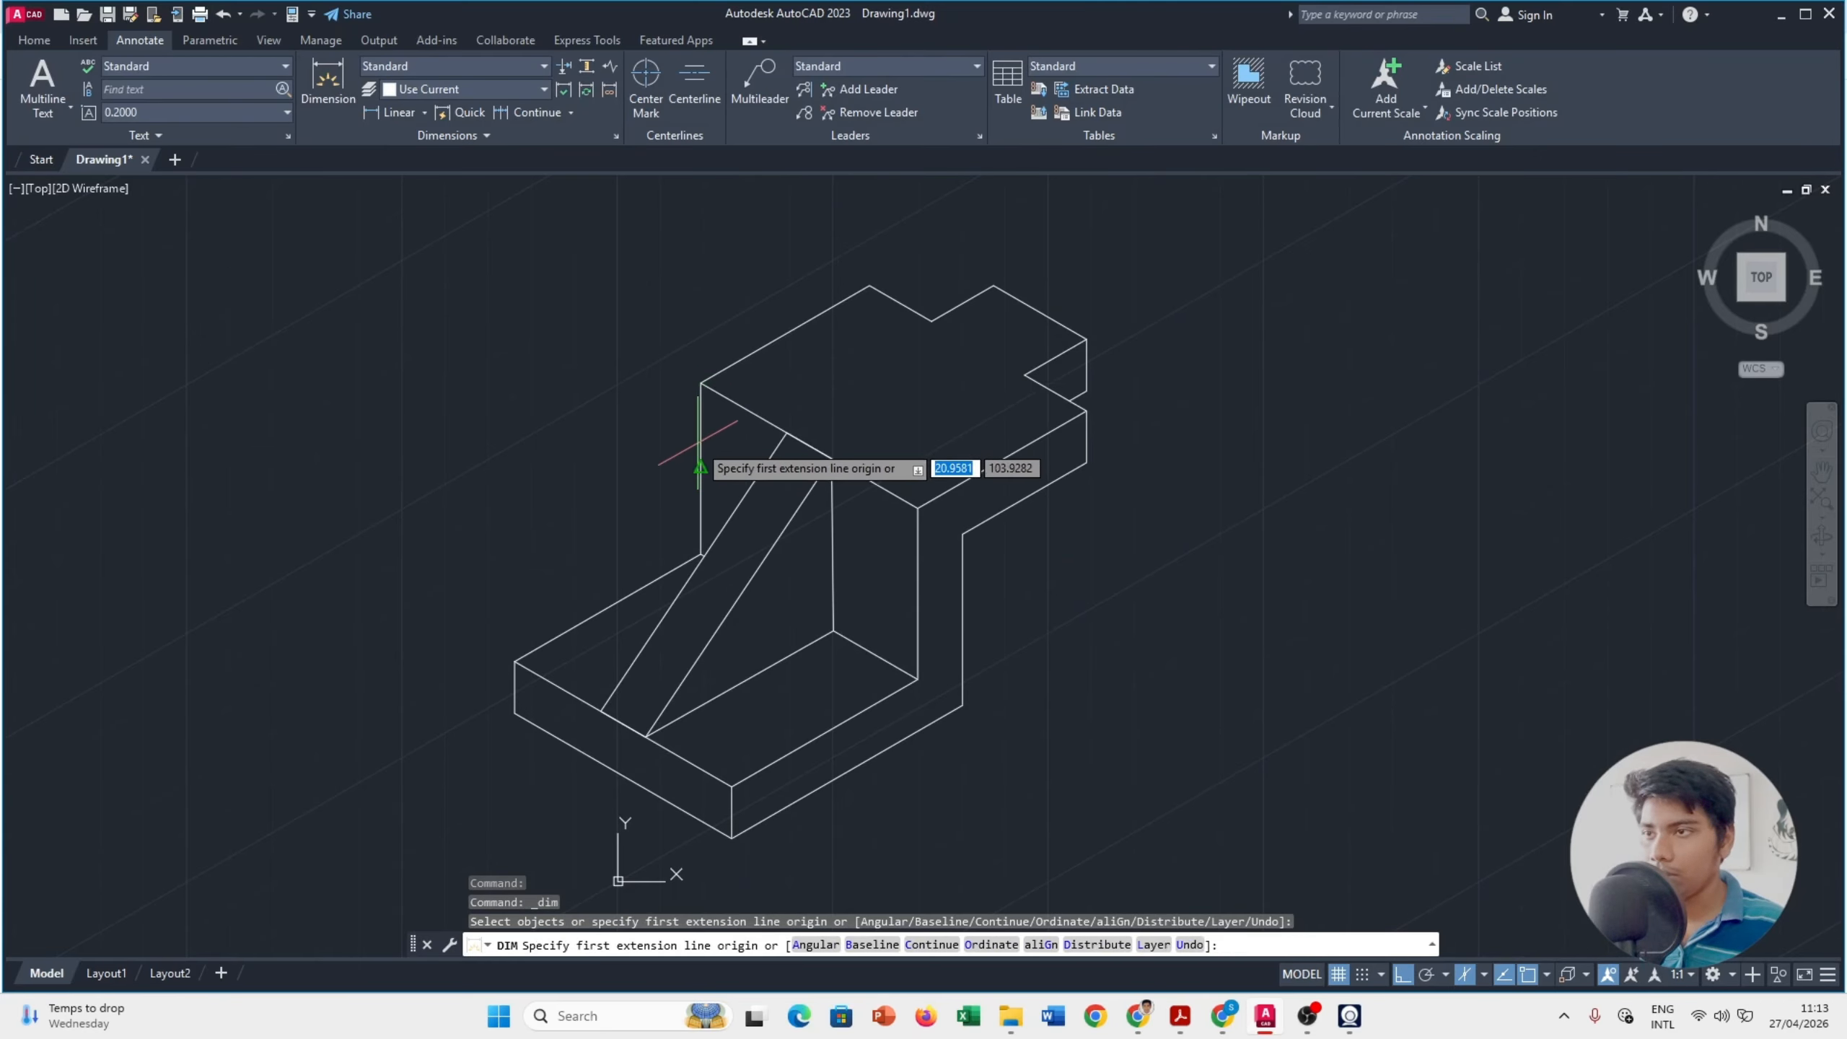
{"action": "left_click", "coordinate": [515, 661]}
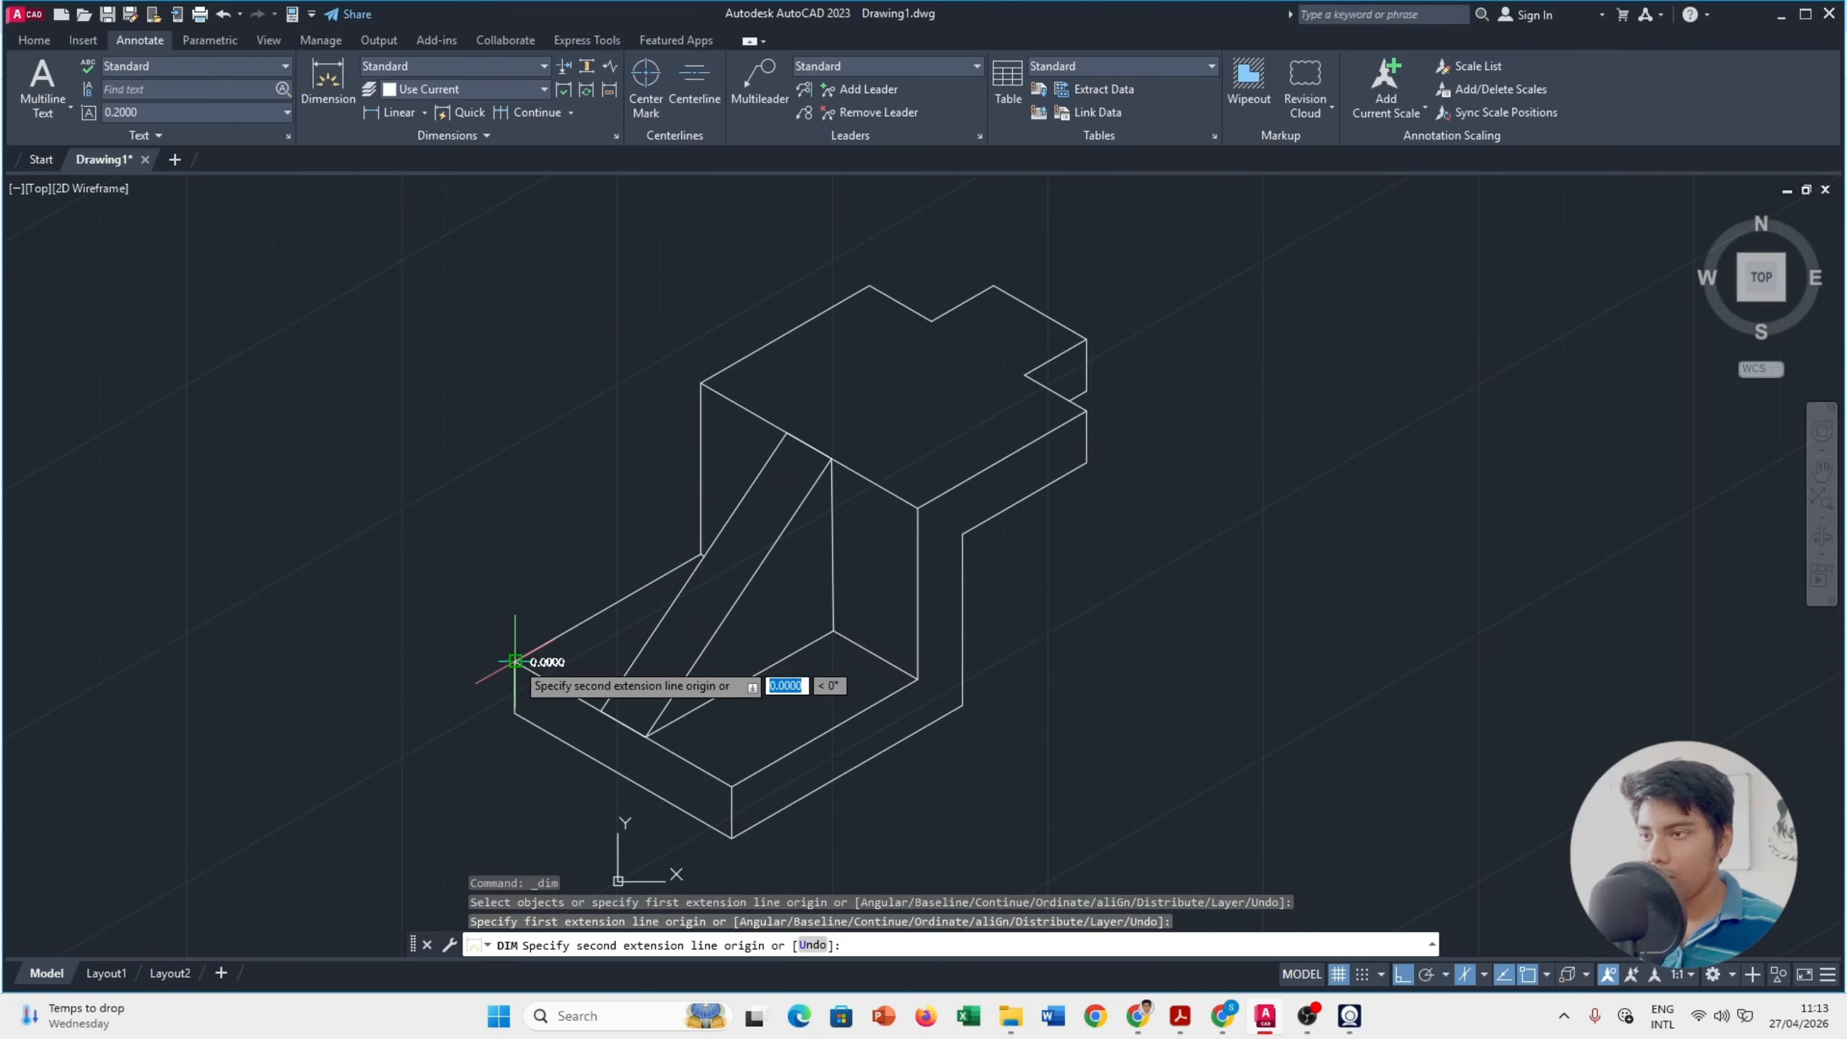
{"action": "left_click", "coordinate": [515, 712]}
{"action": "left_click", "coordinate": [474, 716]}
{"action": "scroll", "coordinate": [476, 698], "scroll_direction": "up", "scroll_amount": 4}
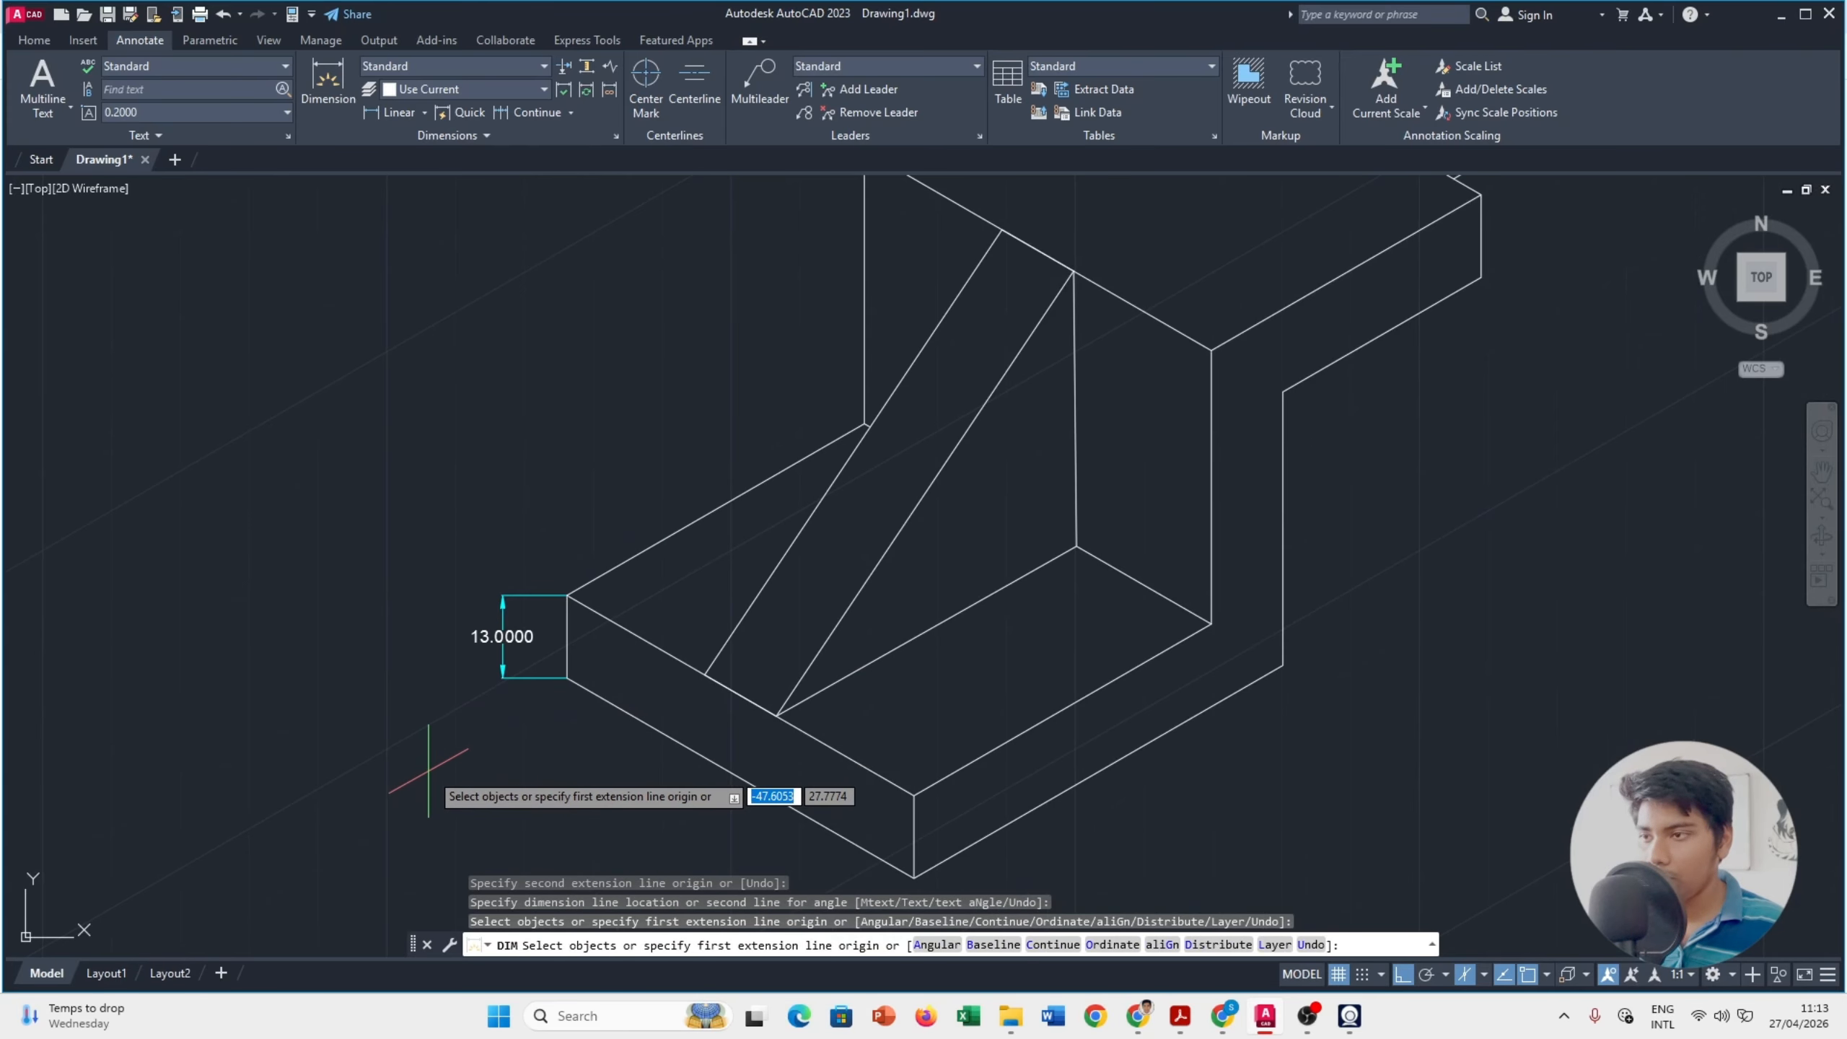
Step: Dimension the height of the upright block's outer left edge above the base, placing the dimension line clear of the bracket
{"action": "scroll", "coordinate": [647, 606], "scroll_direction": "down", "scroll_amount": 4}
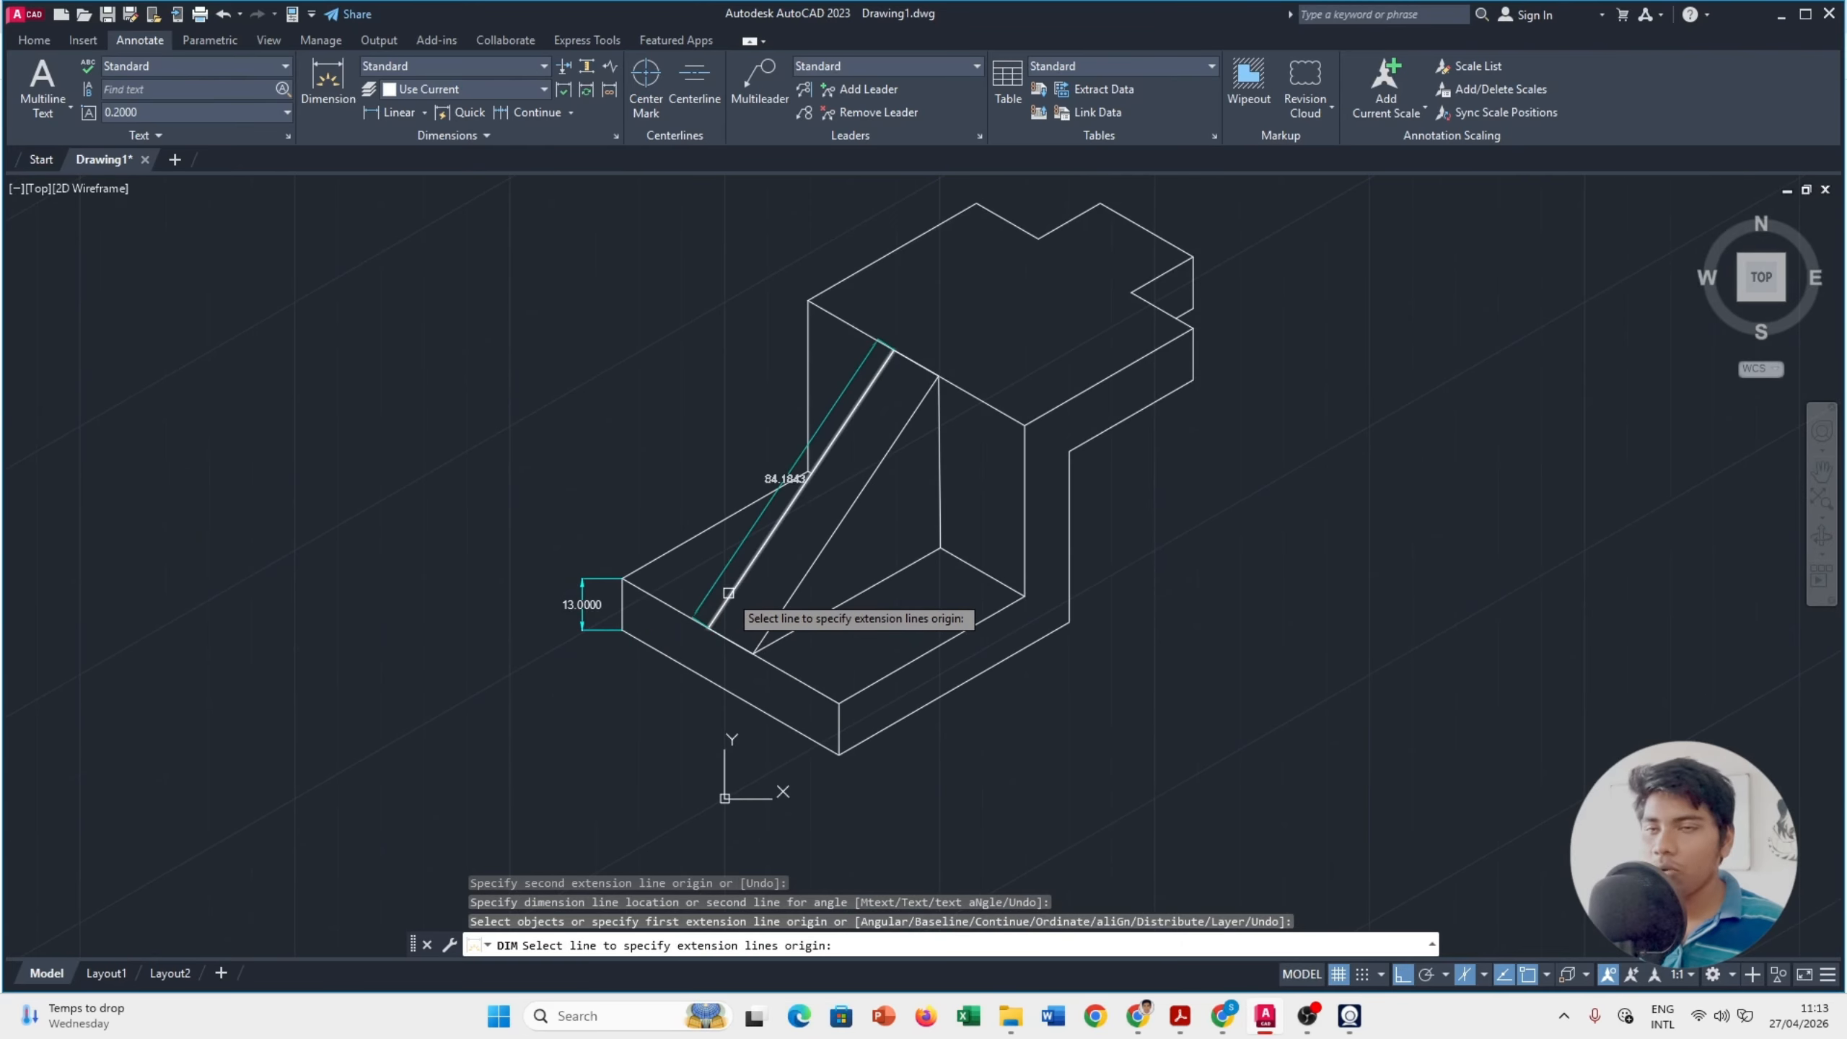
{"action": "left_click", "coordinate": [808, 299]}
{"action": "left_click", "coordinate": [808, 471]}
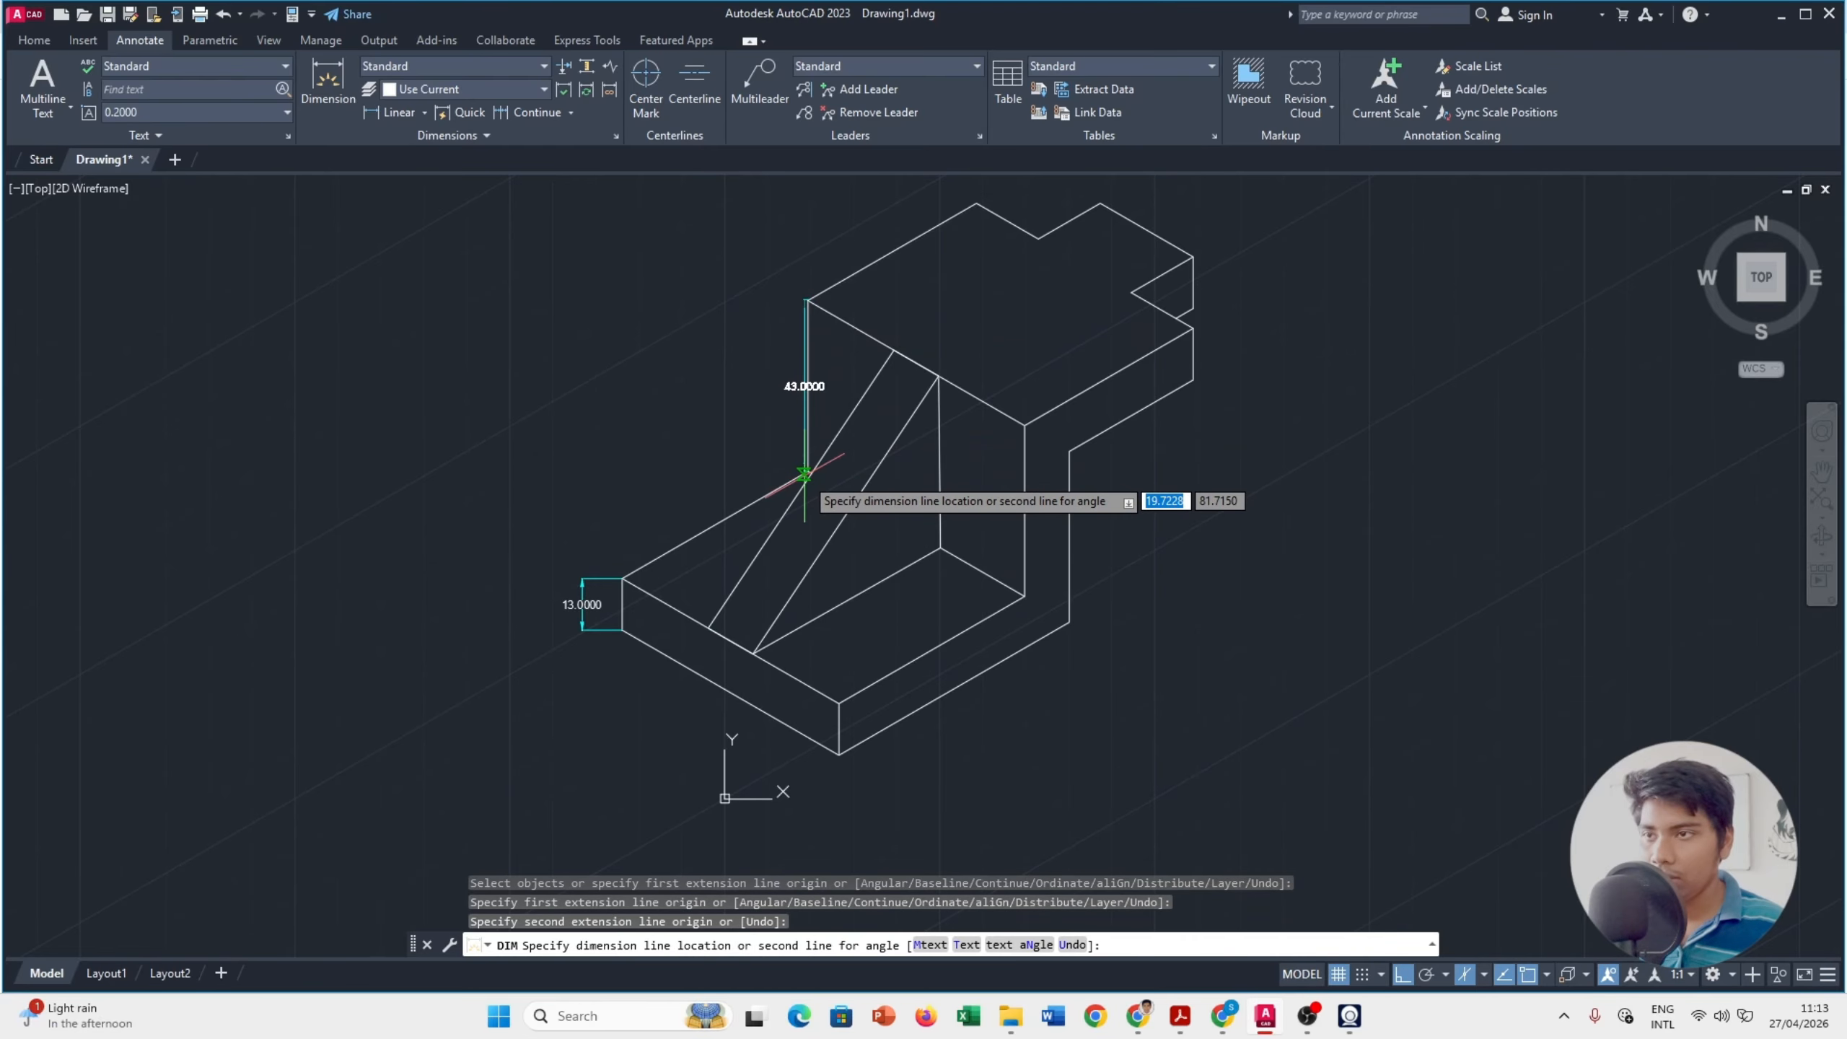
{"action": "left_click", "coordinate": [702, 482]}
{"action": "middle_click_drag", "start_coordinate": [1089, 579], "coordinate": [1290, 618]}
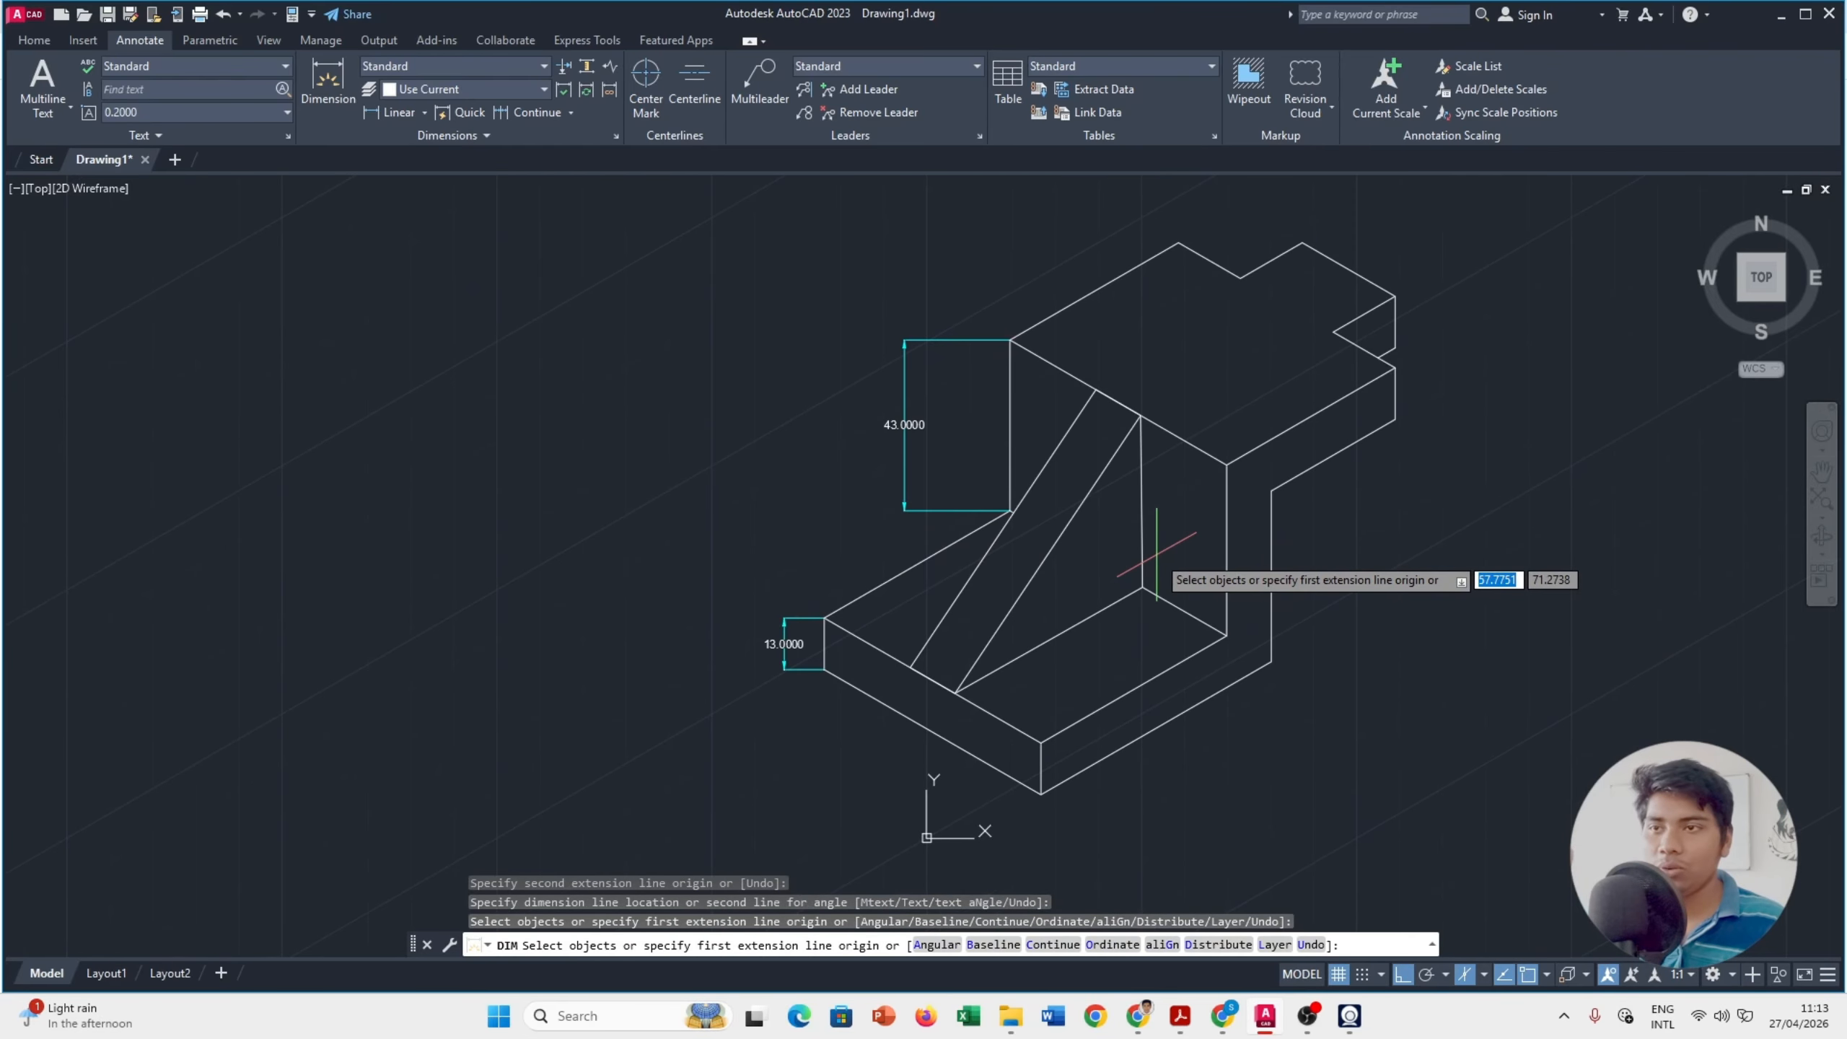
Step: Check the dimension placement in the reference PDF and dimension the block's long top edge from its left corner to the corner before the notch
{"action": "key", "text": "alt+Tab"}
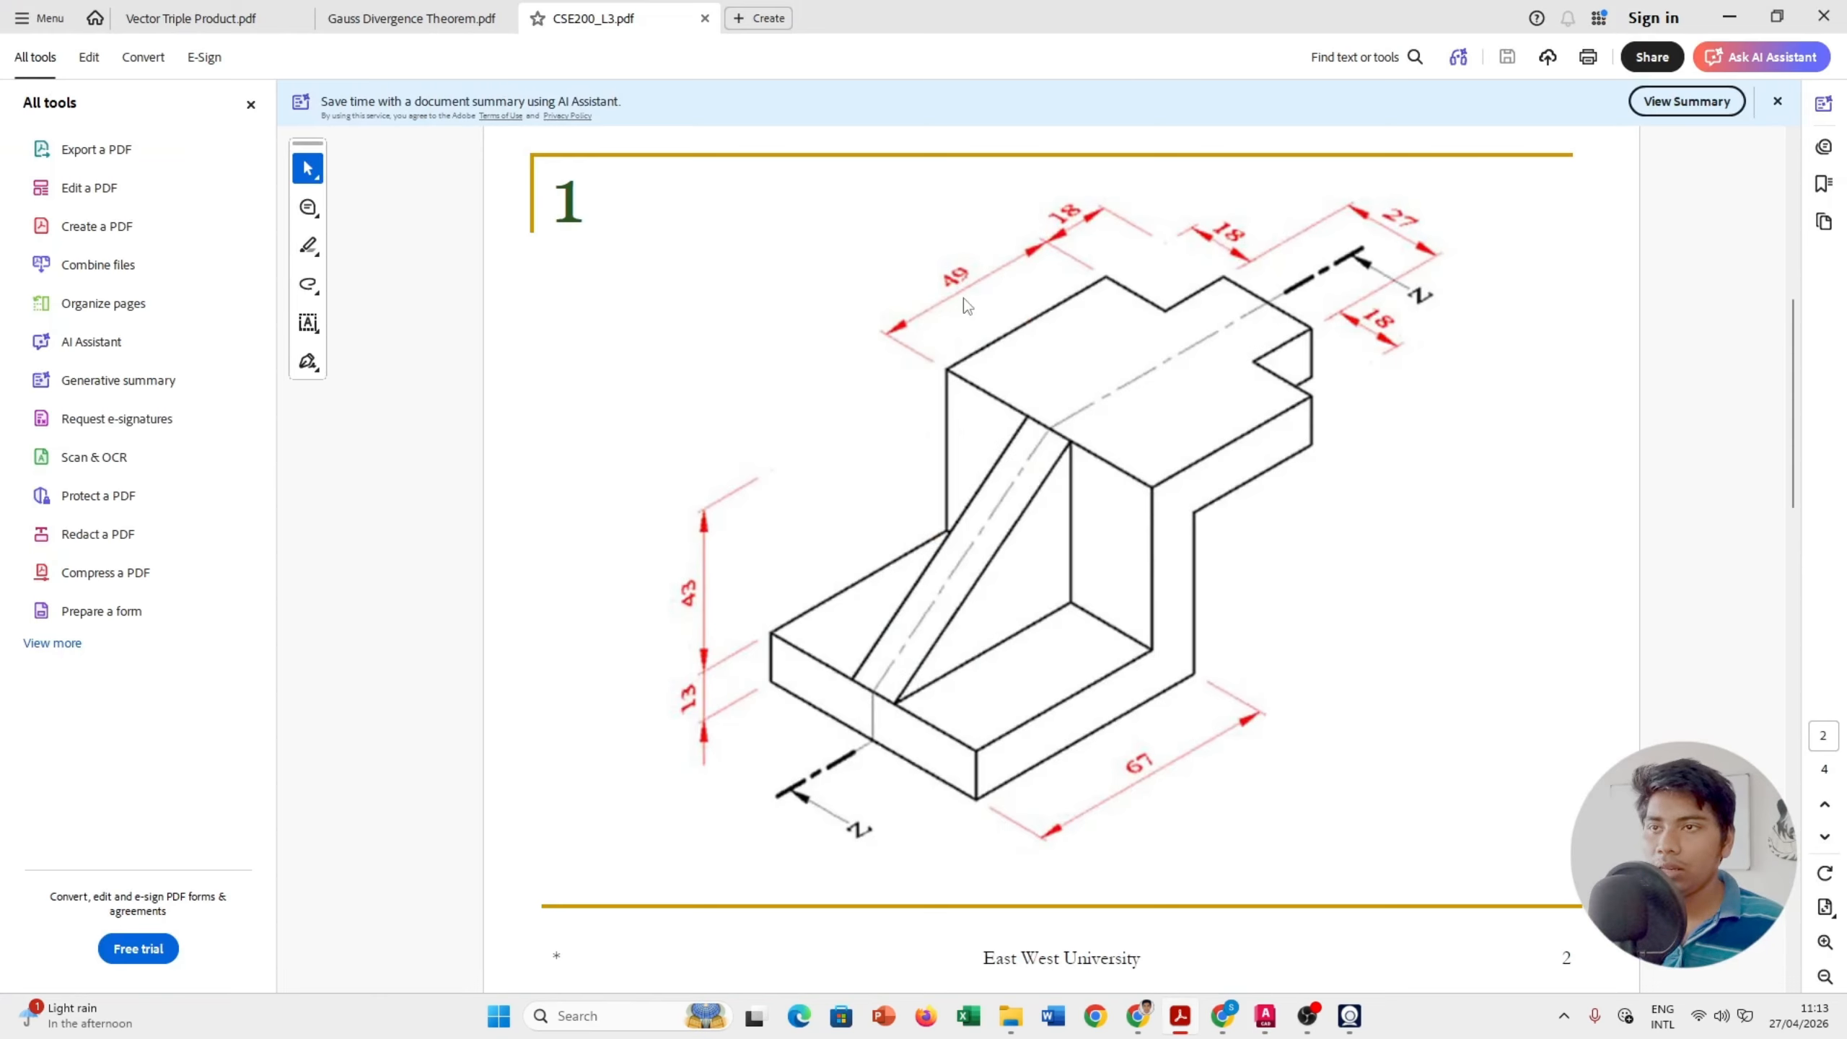
{"action": "key", "text": "alt+Tab"}
{"action": "middle_click_drag", "start_coordinate": [1081, 338], "coordinate": [933, 450]}
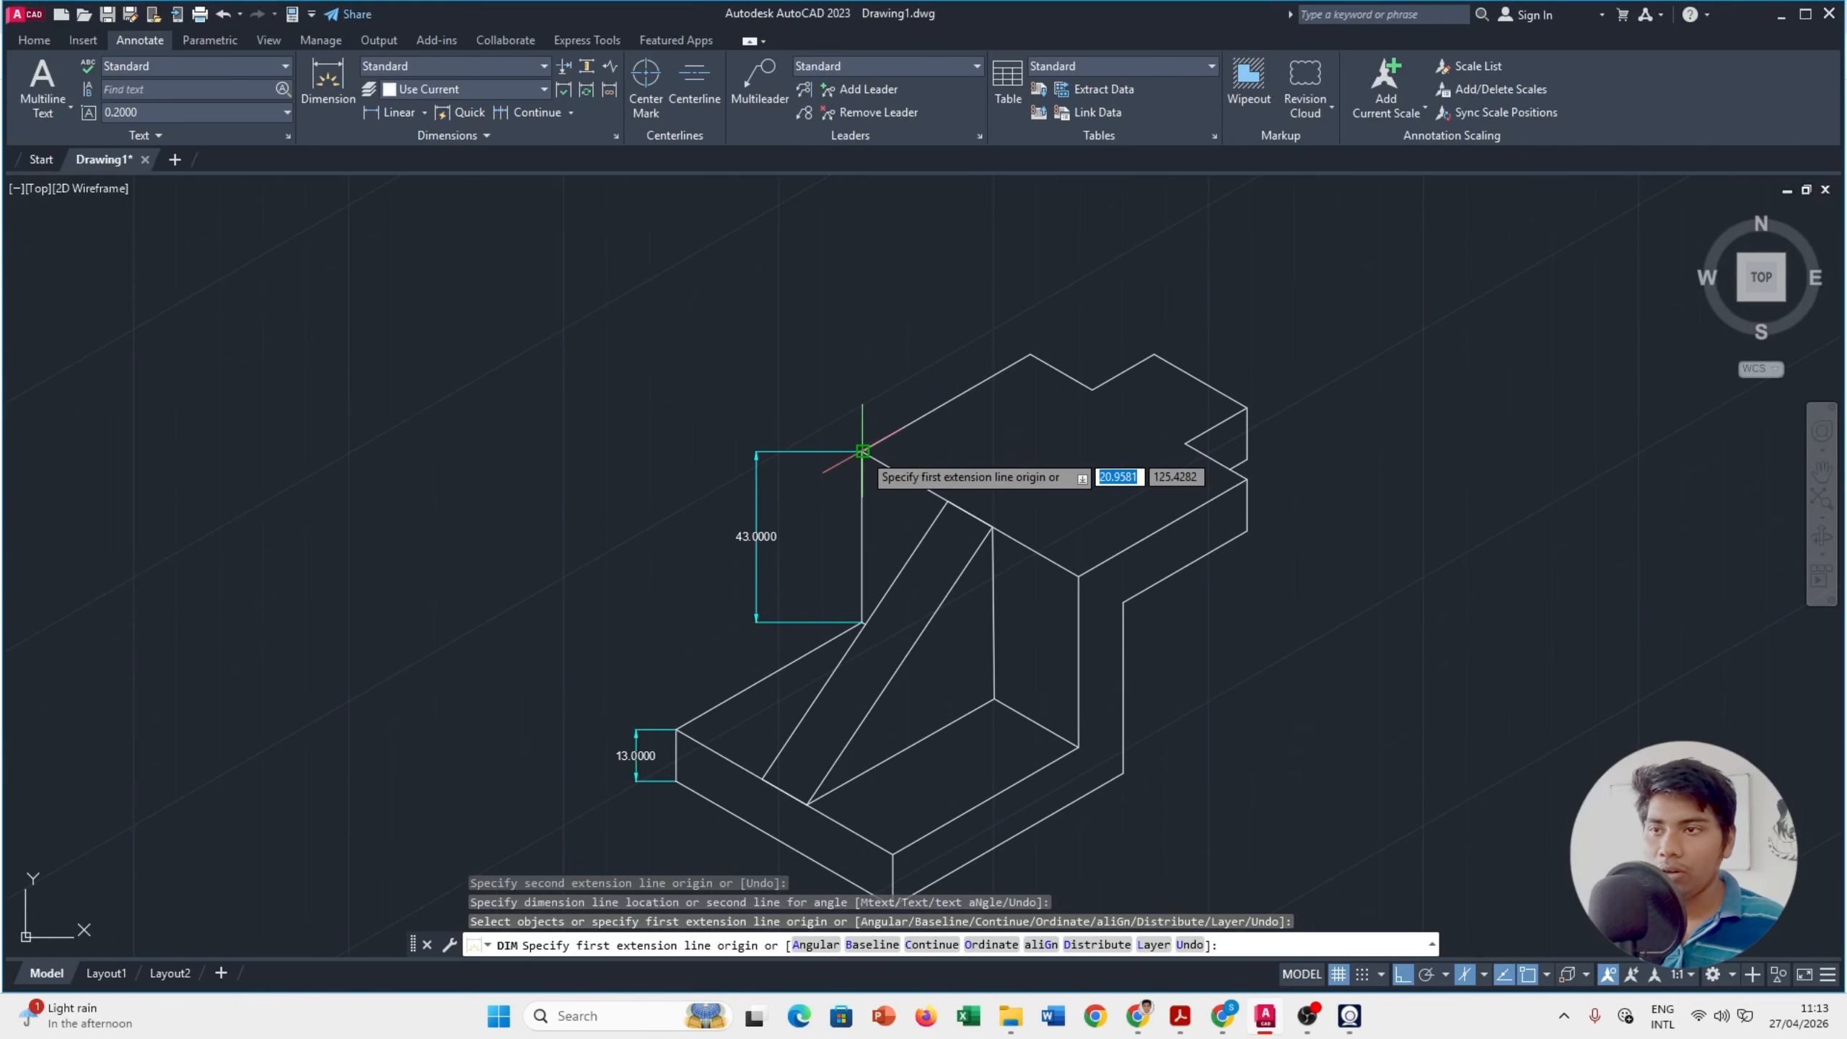
{"action": "left_click", "coordinate": [863, 451]}
{"action": "left_click", "coordinate": [1029, 354]}
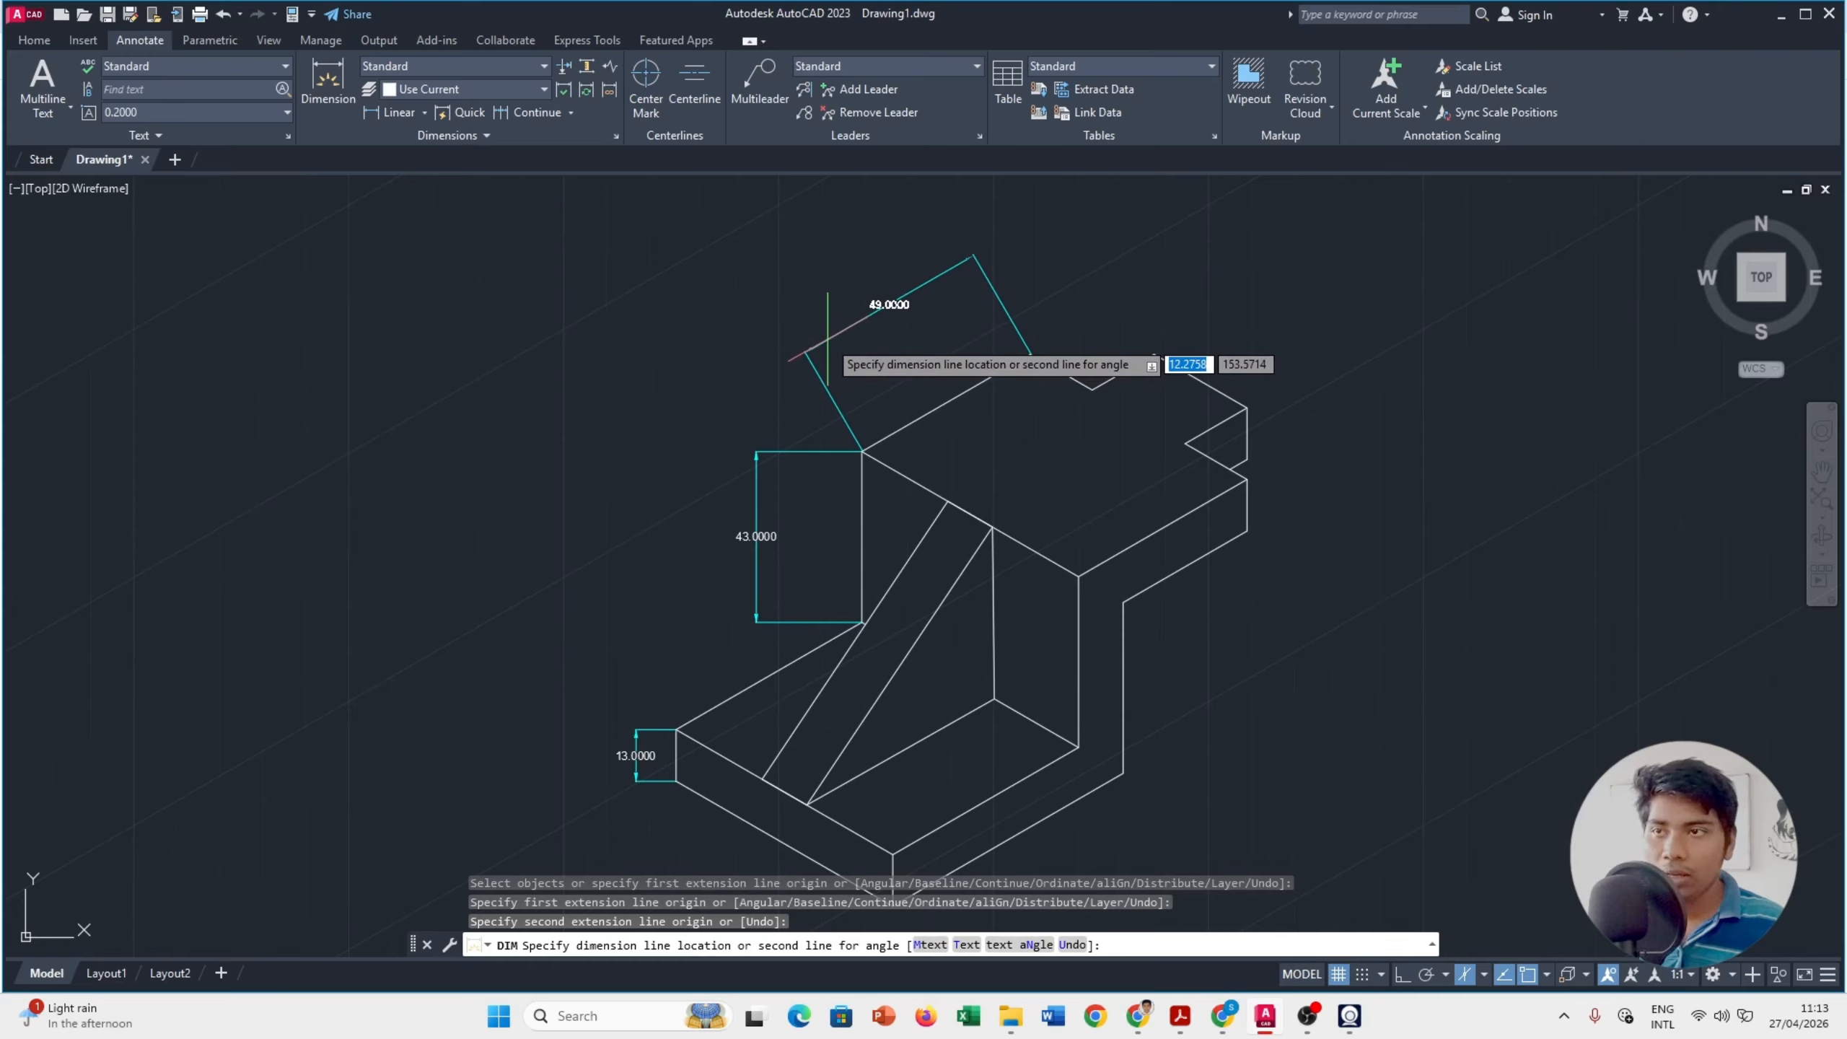
{"action": "left_click", "coordinate": [835, 343]}
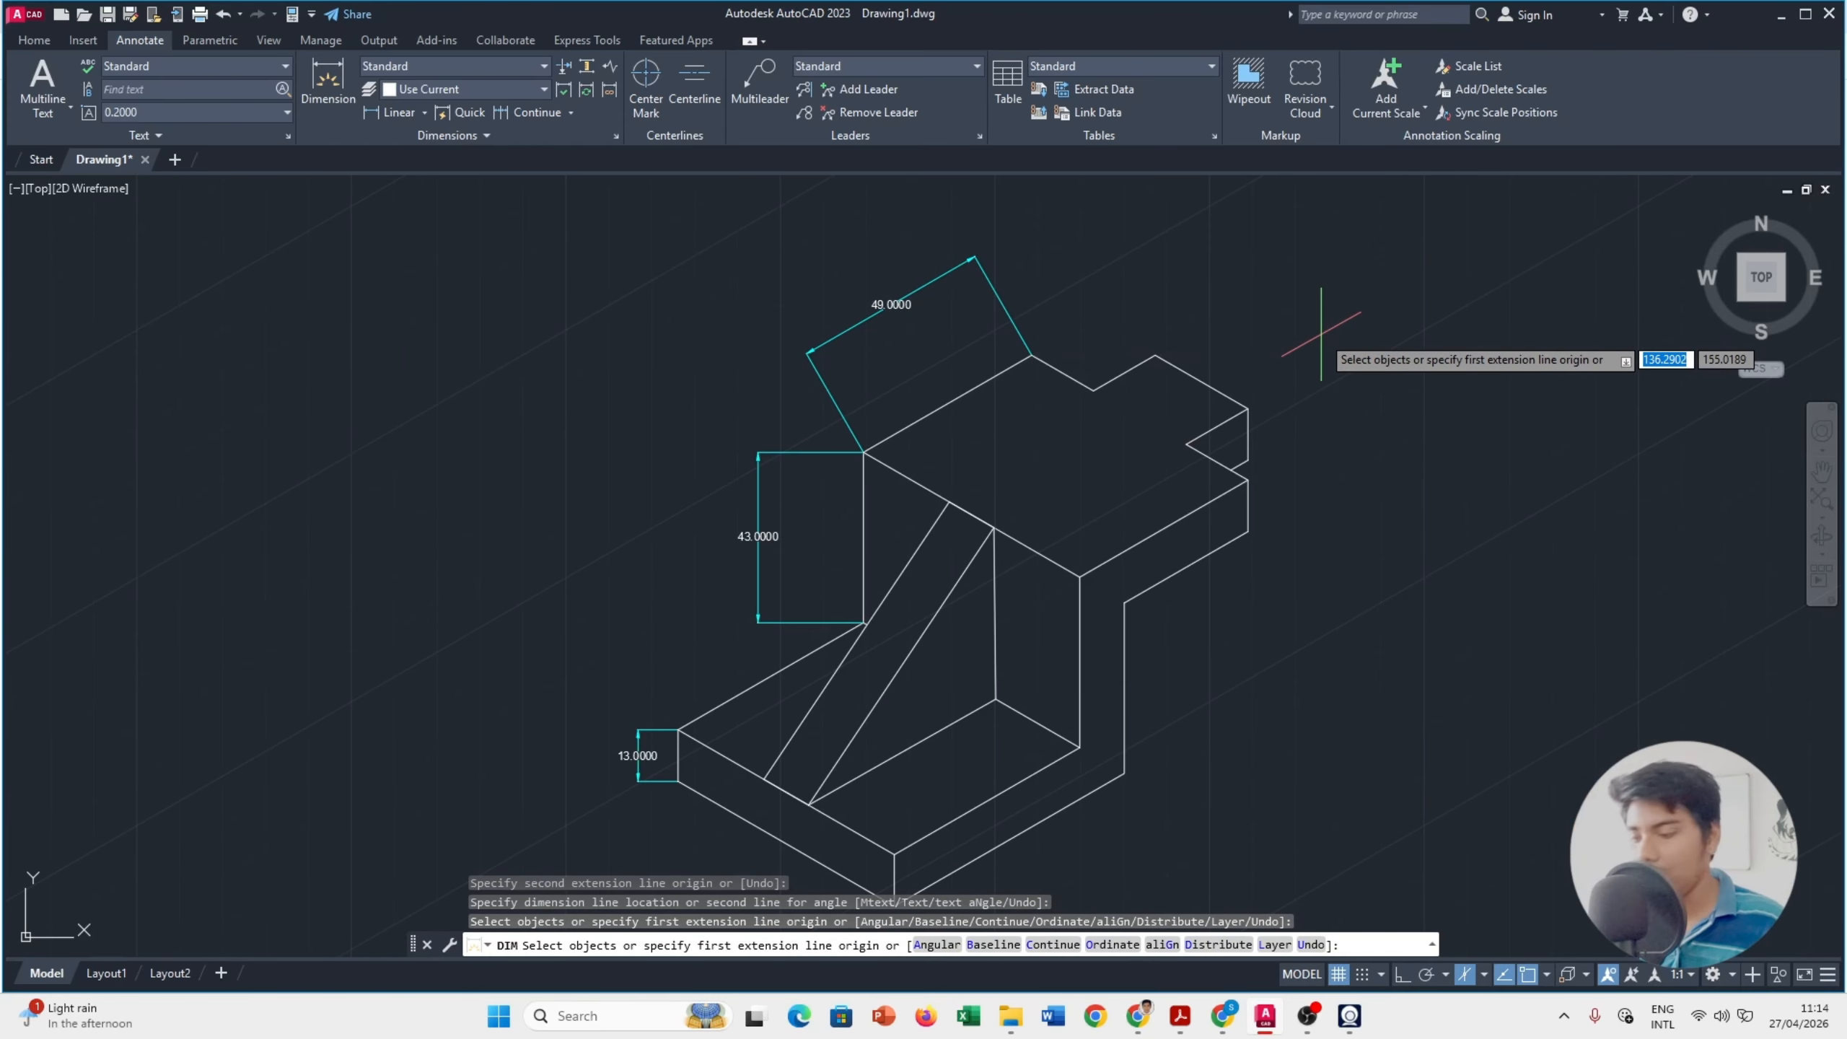
{"action": "key", "text": "F8"}
{"action": "type", "text": "DIM"}
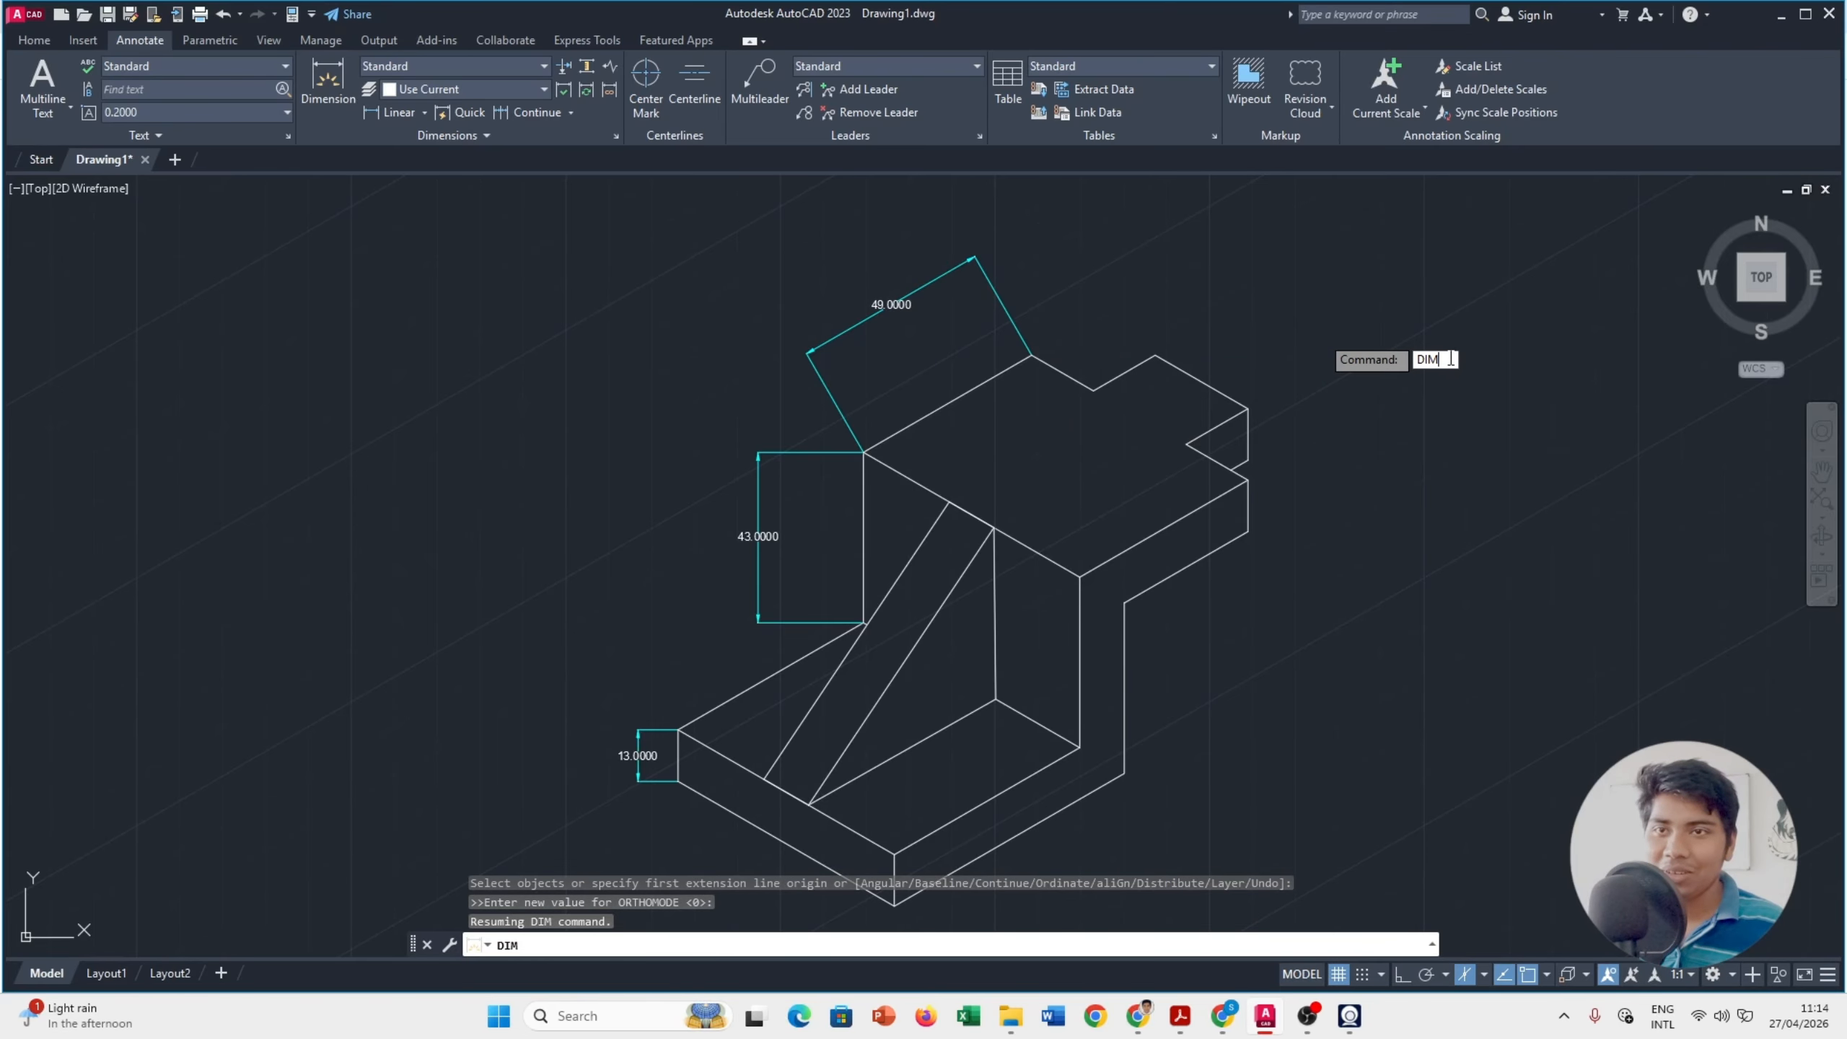
{"action": "key", "text": "Escape"}
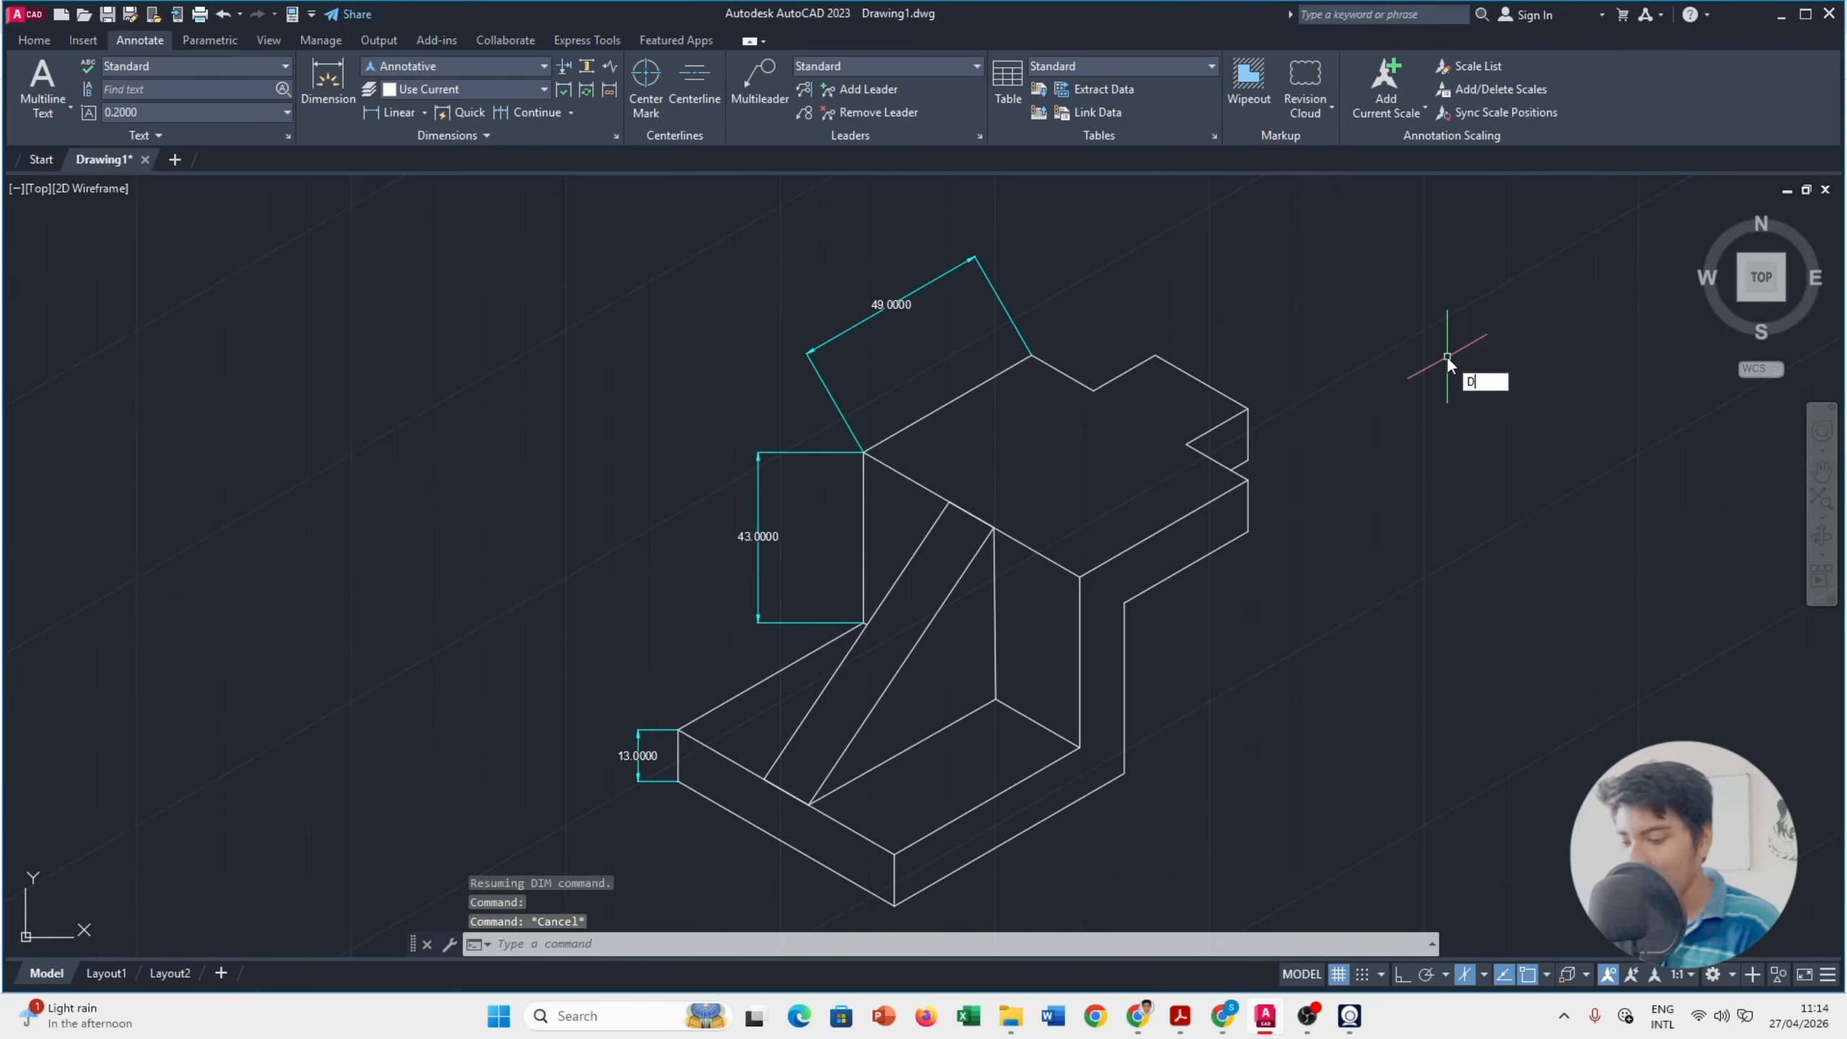
Step: Try to oblique the block's top-edge and height dimensions together, picking two points in the vertical direction for the obliquing angle
{"action": "key", "text": "BackSpace"}
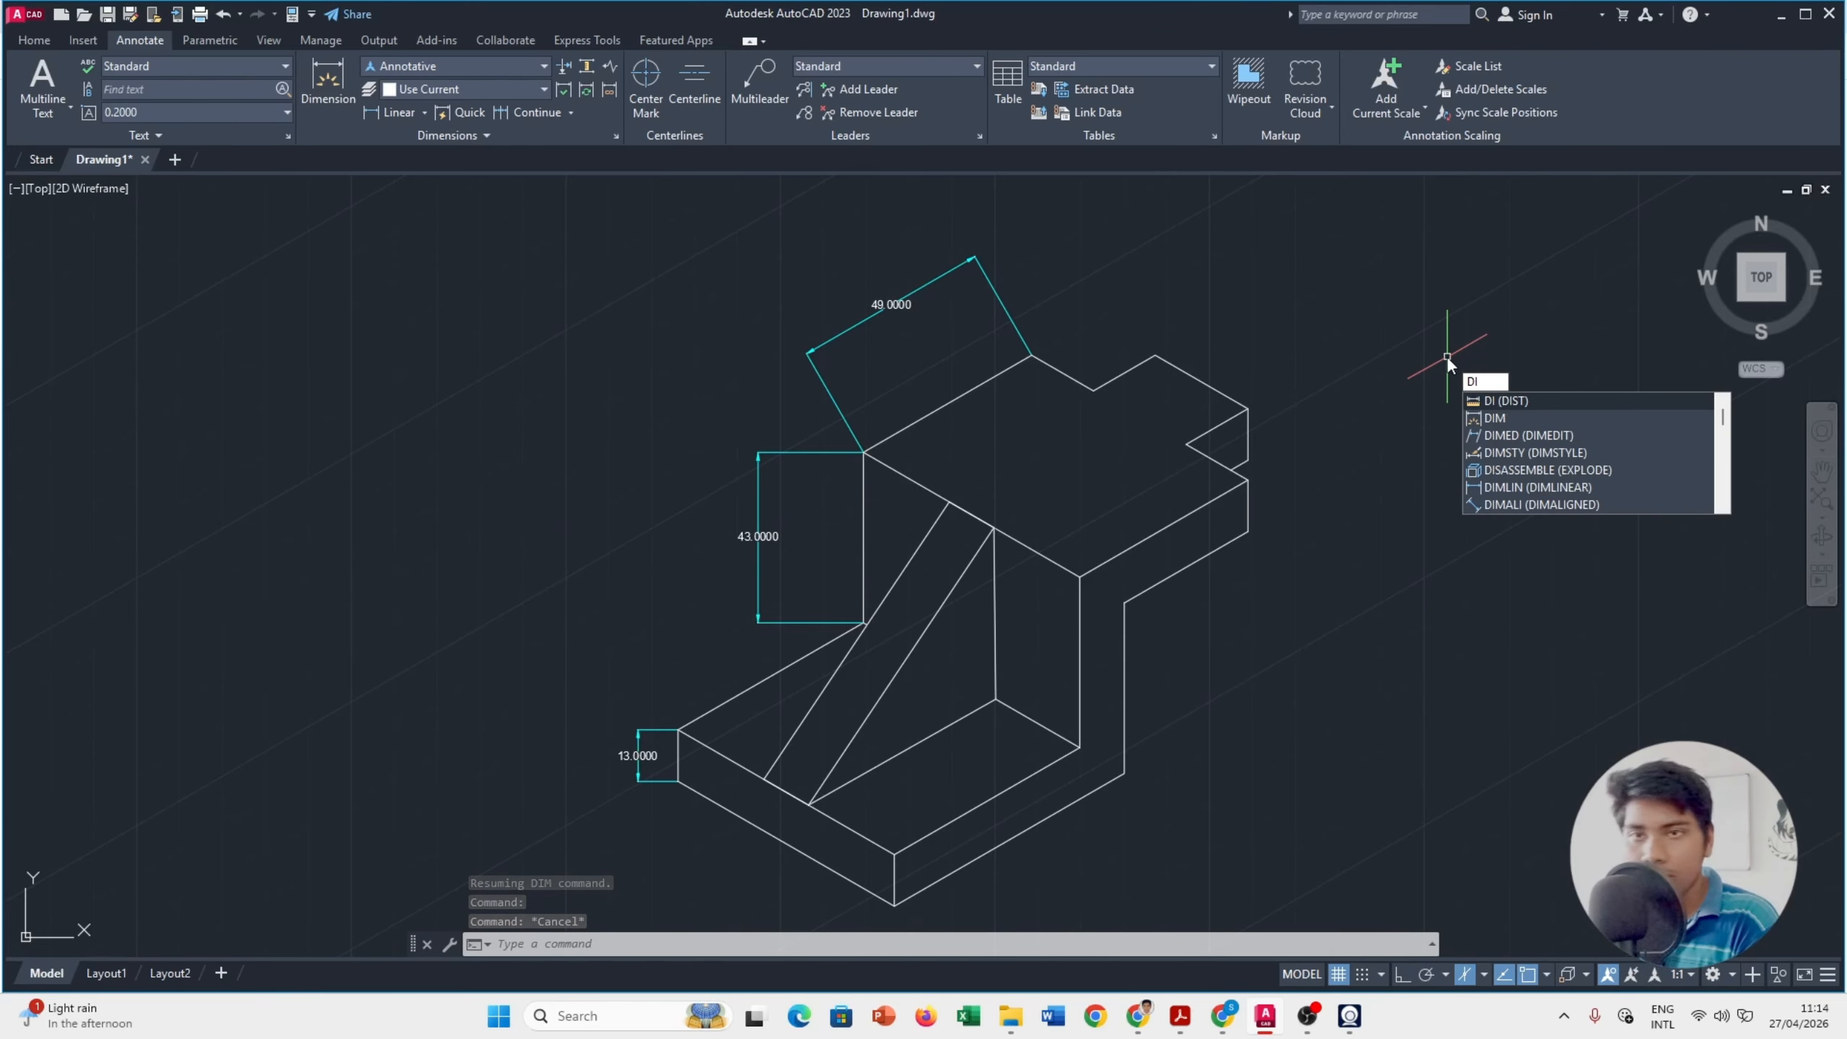
{"action": "type", "text": "M"}
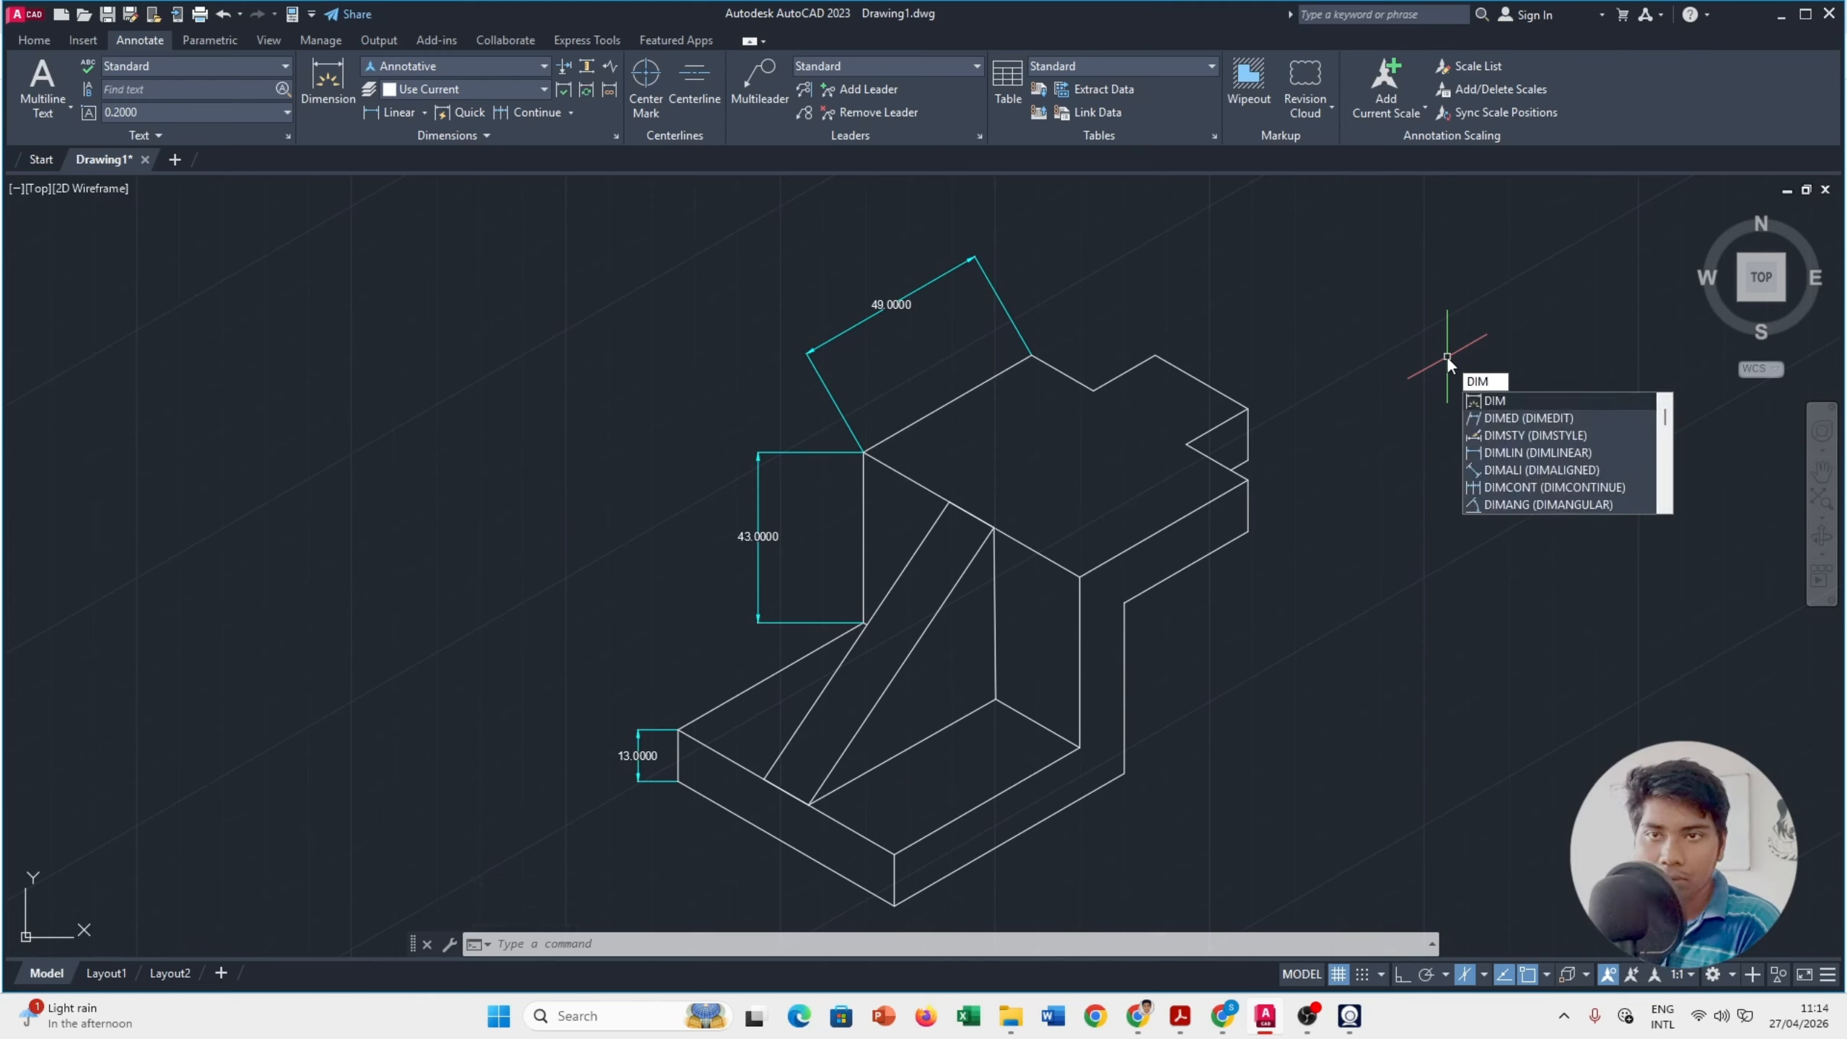
{"action": "left_click", "coordinate": [1527, 423]}
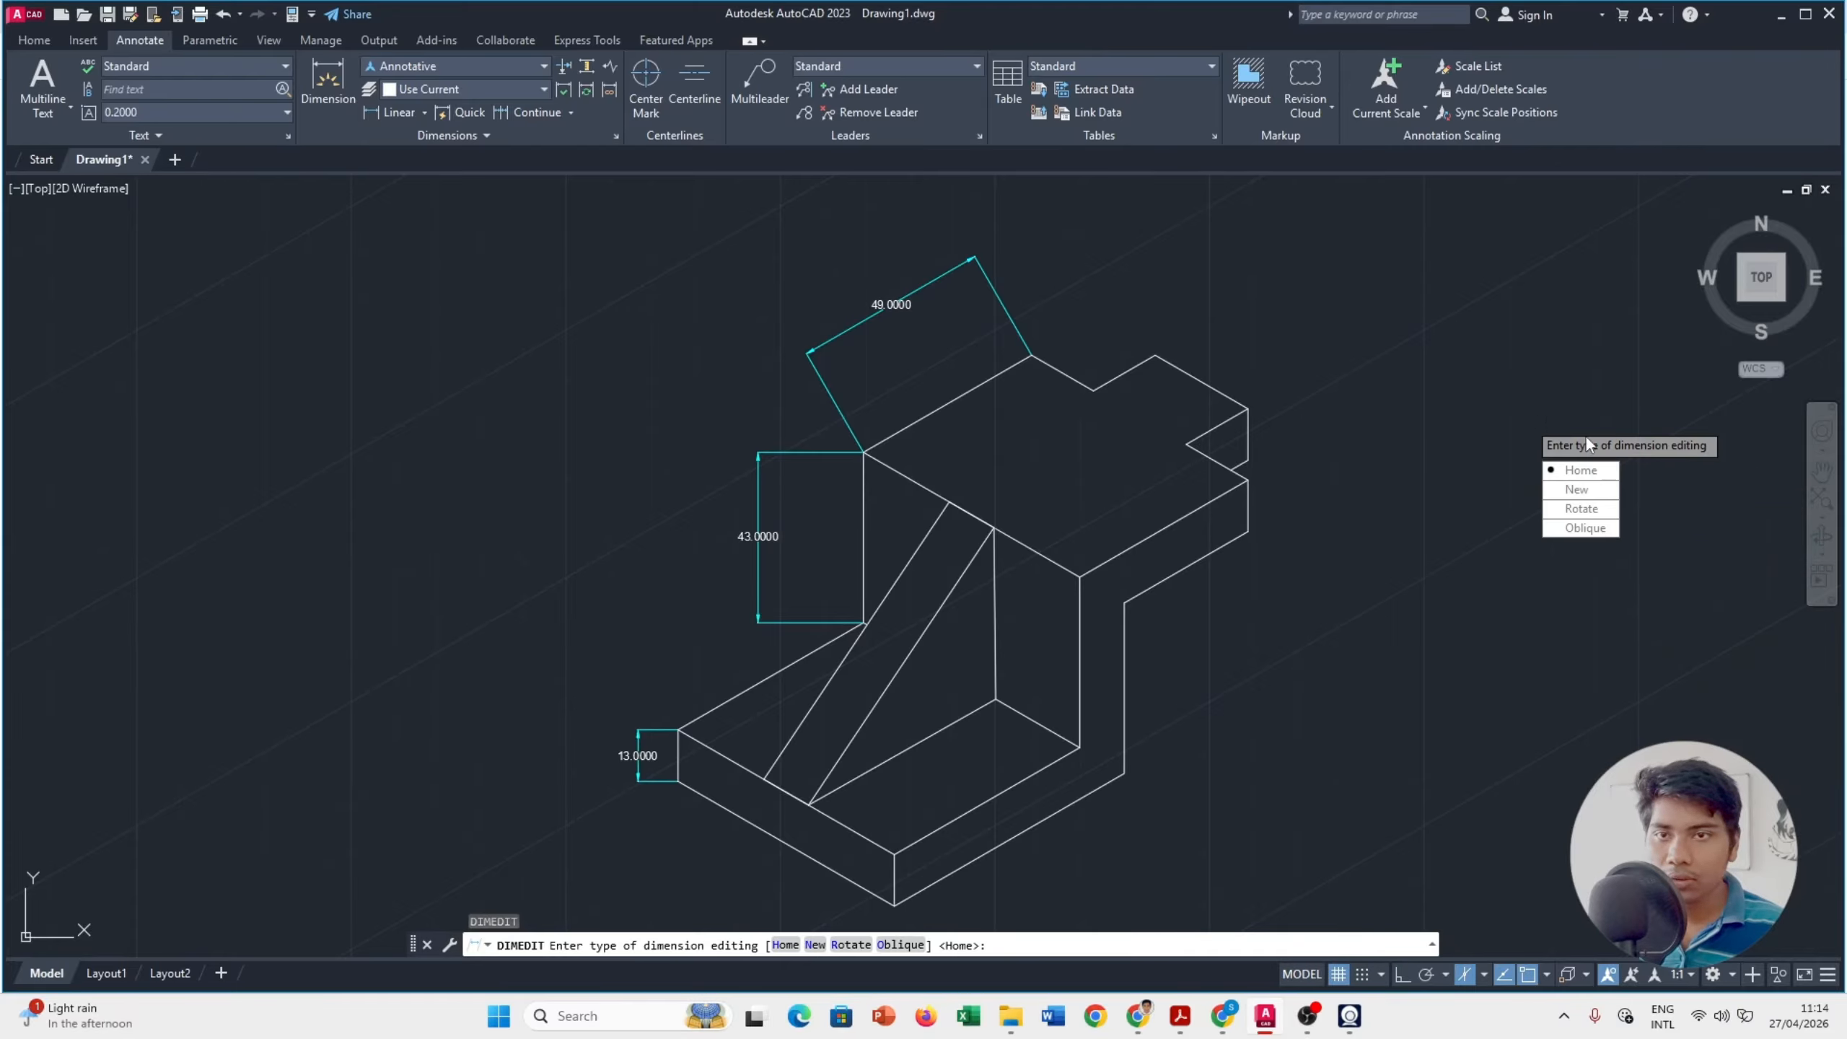
{"action": "left_click", "coordinate": [1567, 526]}
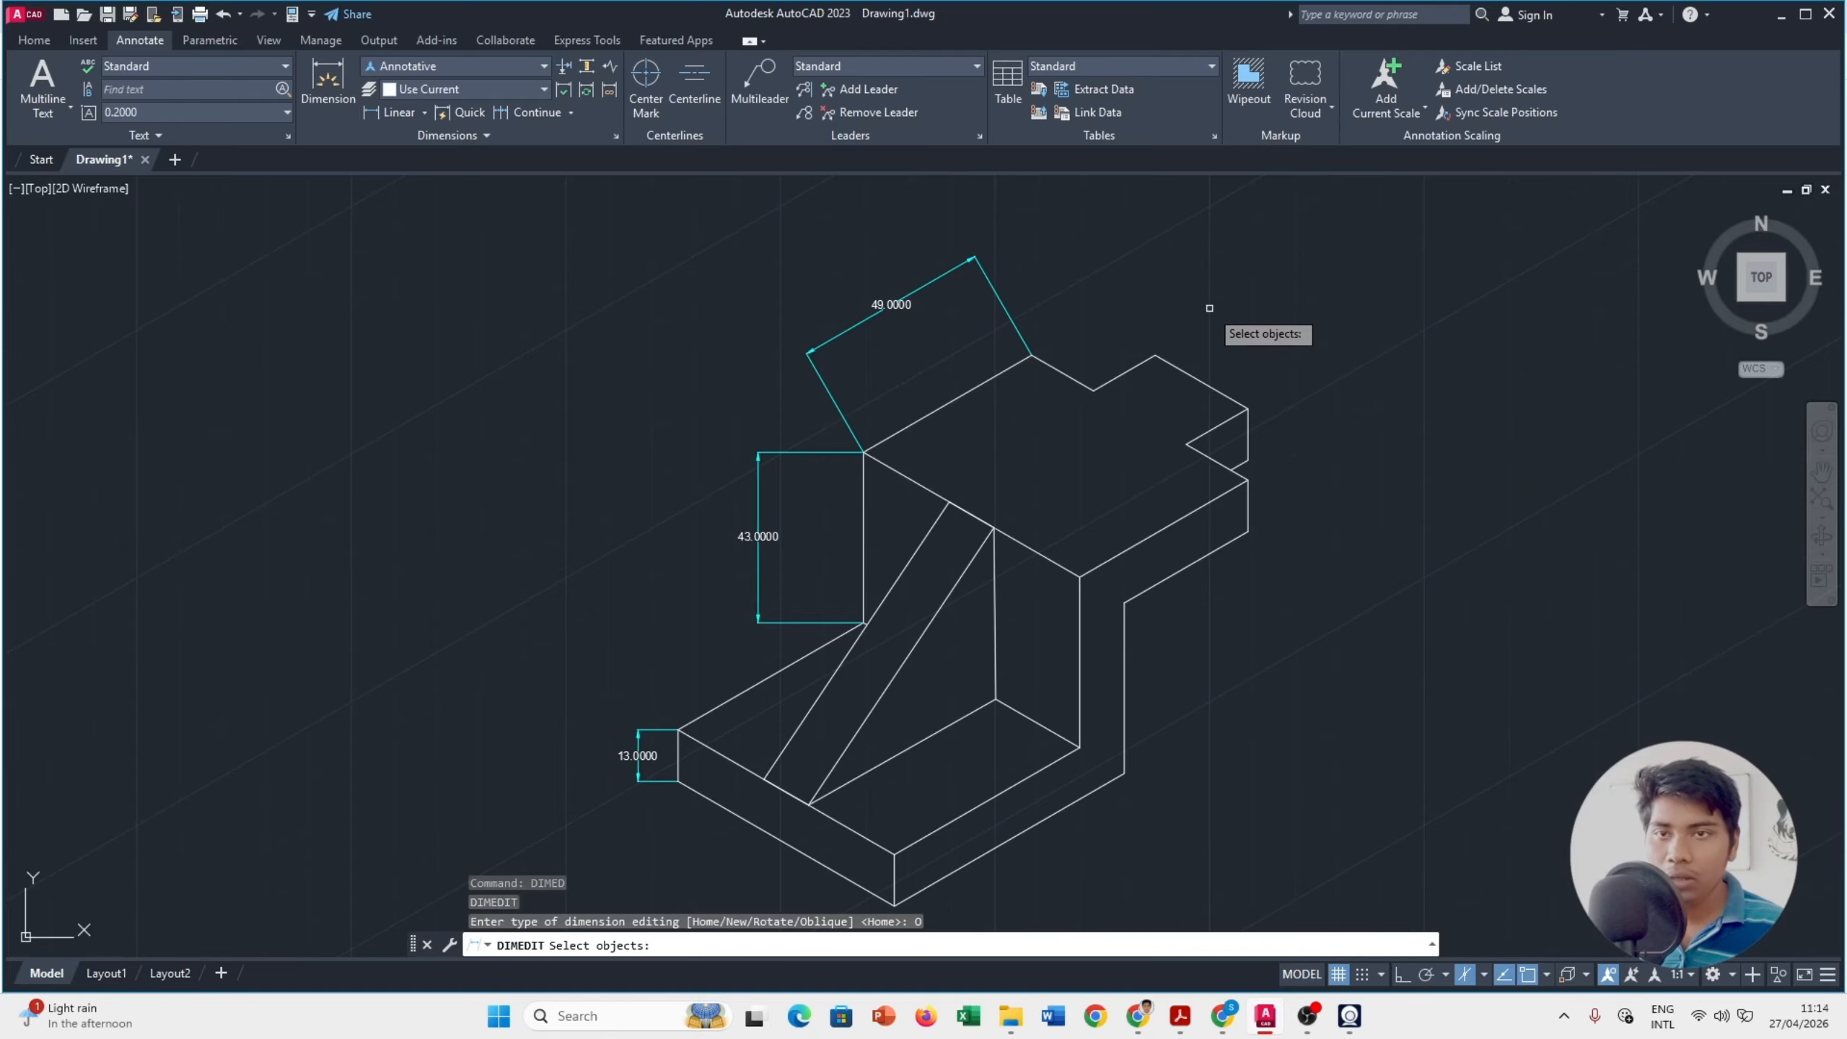
{"action": "left_click", "coordinate": [1002, 301]}
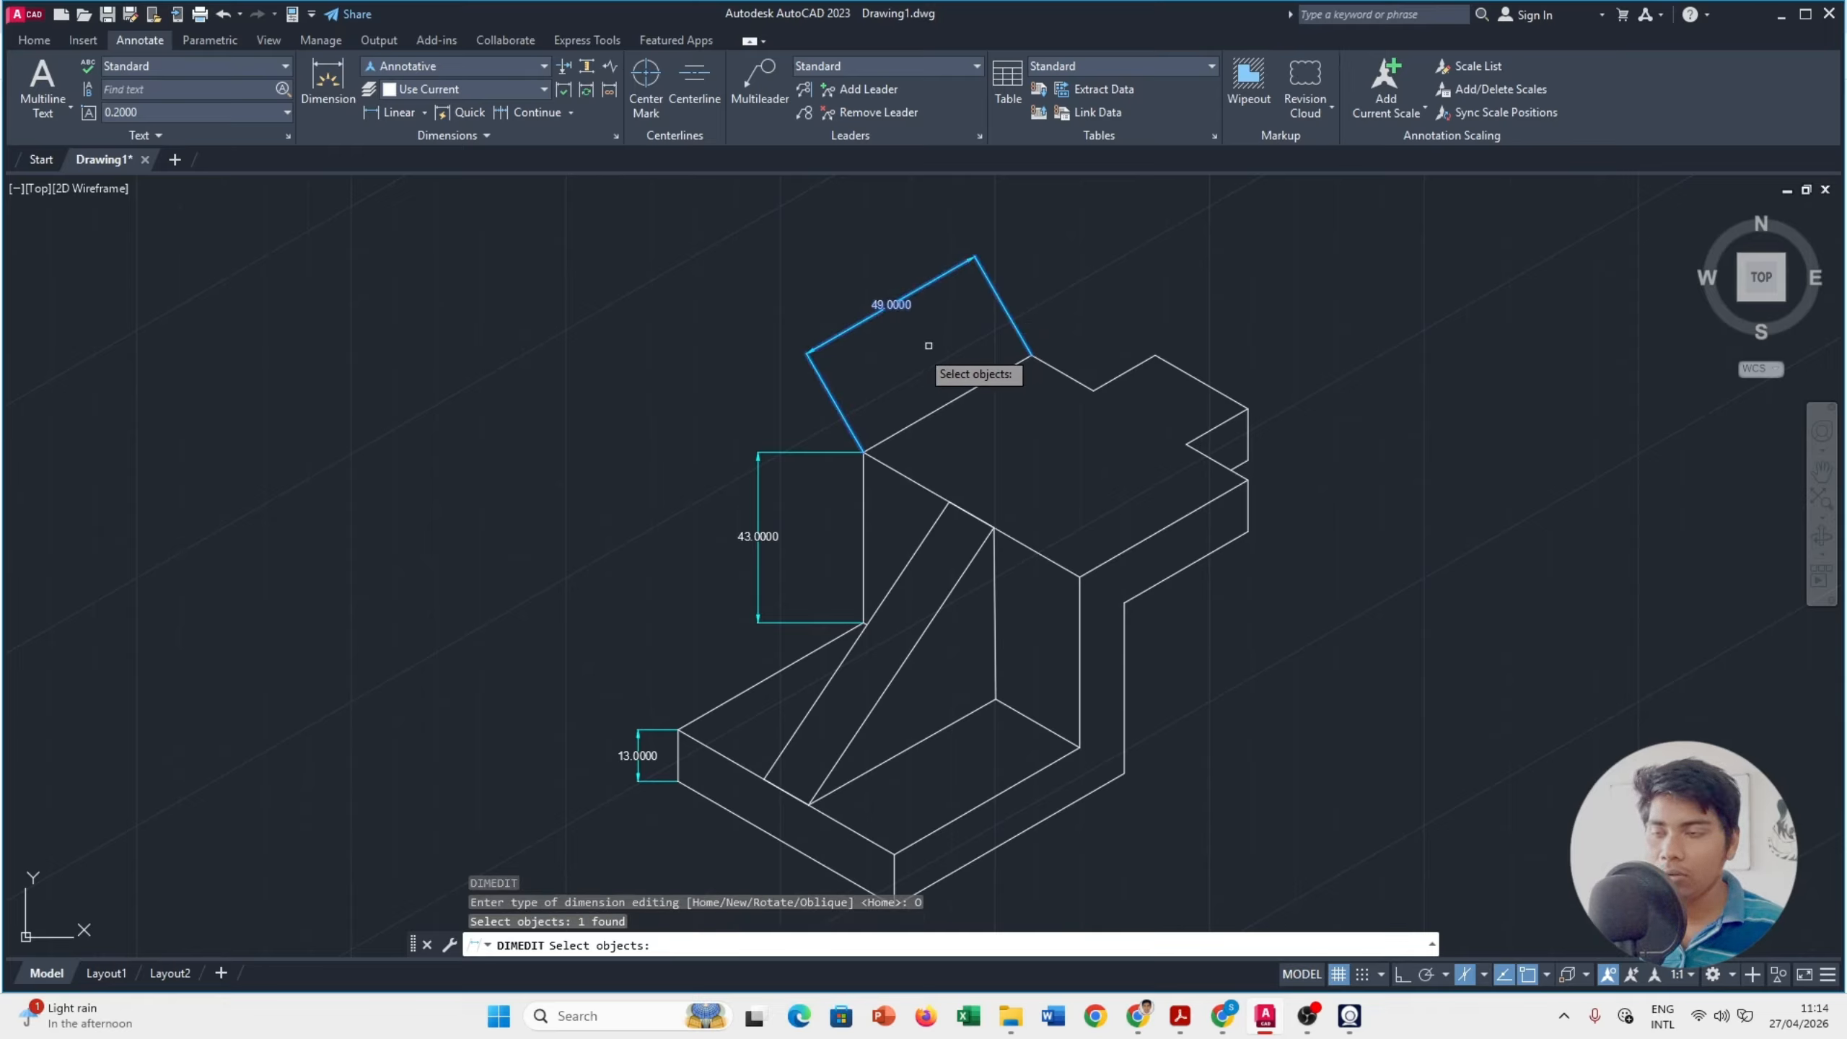
{"action": "left_click", "coordinate": [835, 435]}
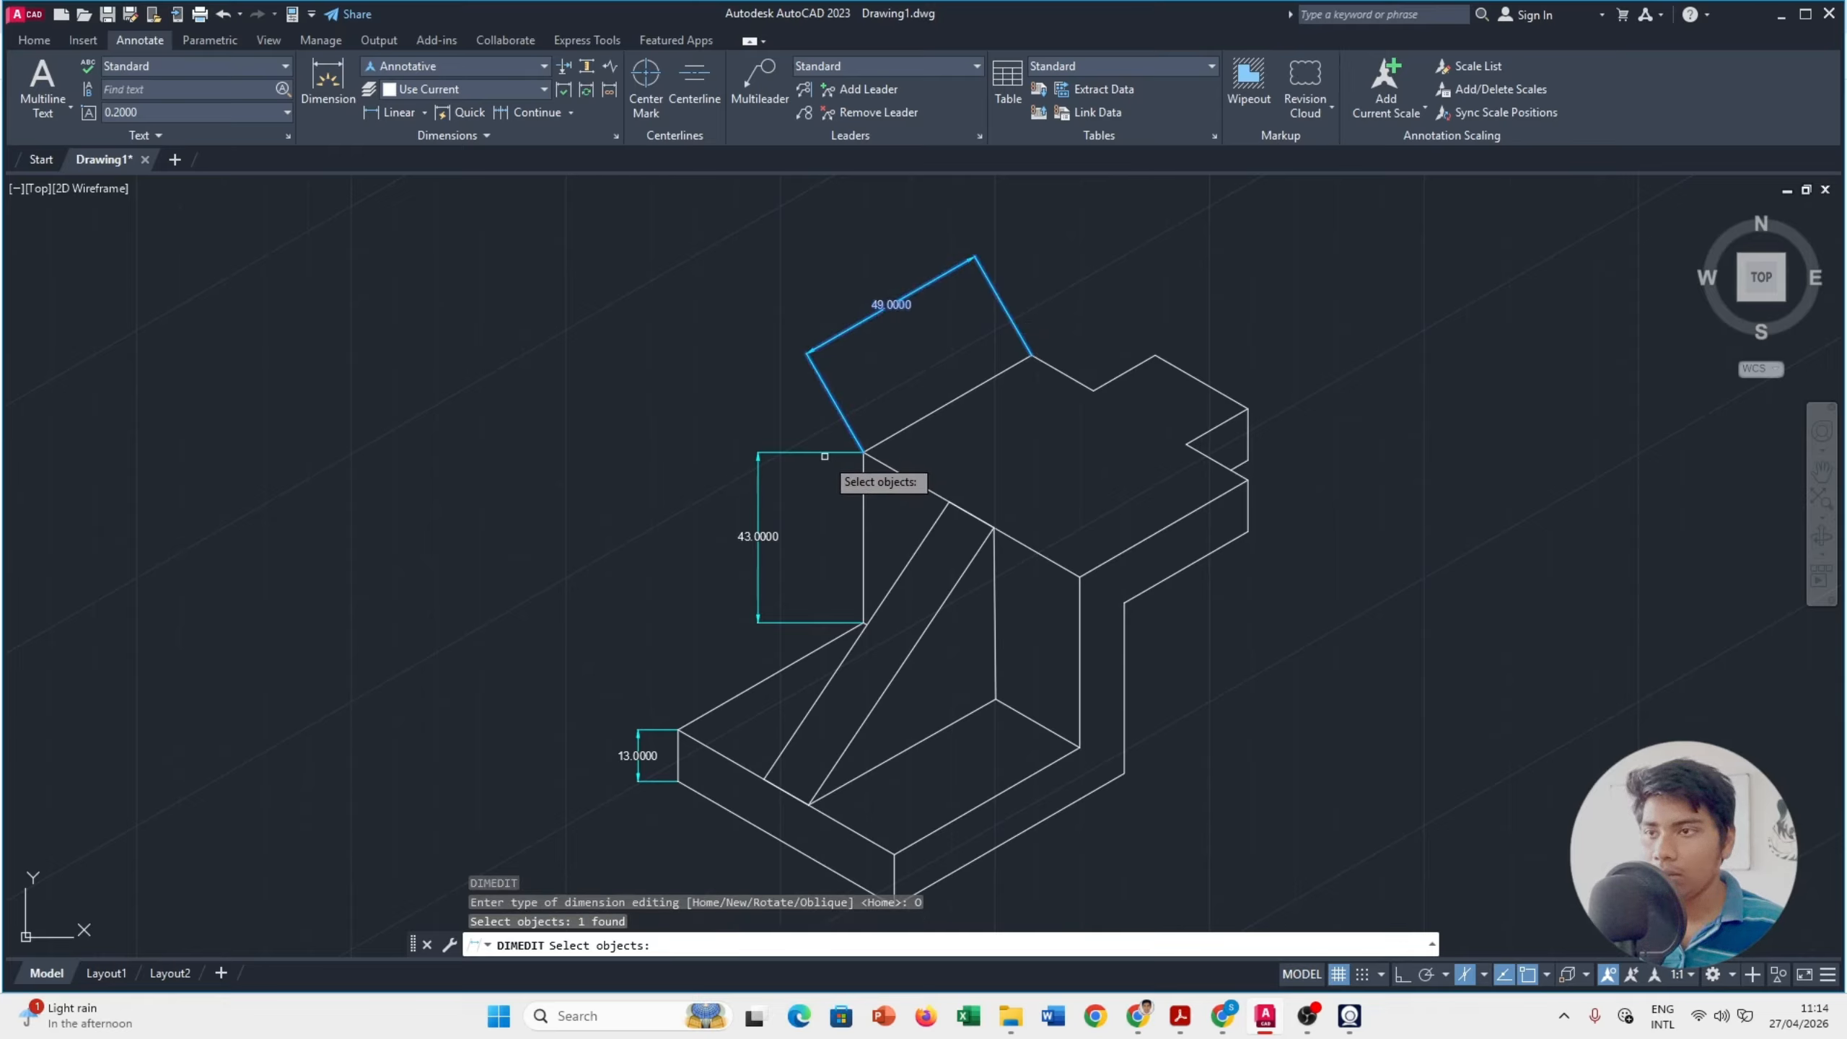
{"action": "left_click", "coordinate": [924, 390]}
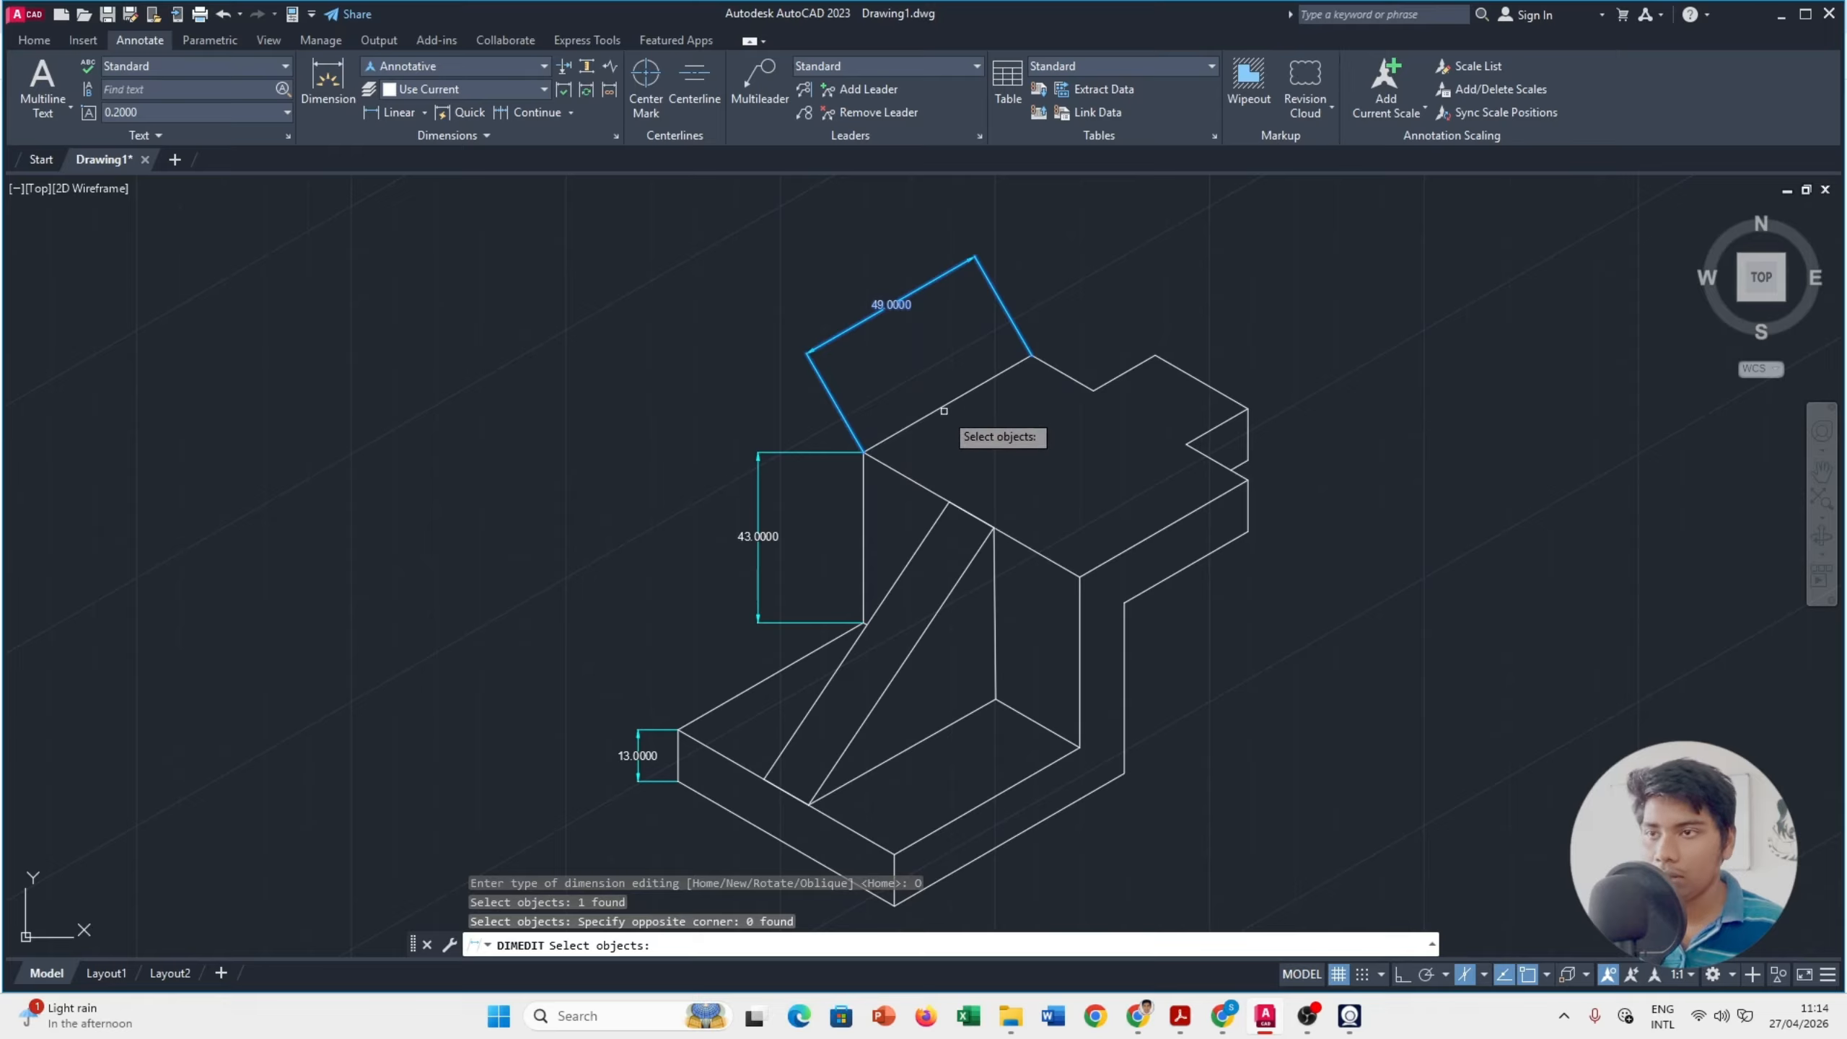
{"action": "left_click", "coordinate": [830, 432]}
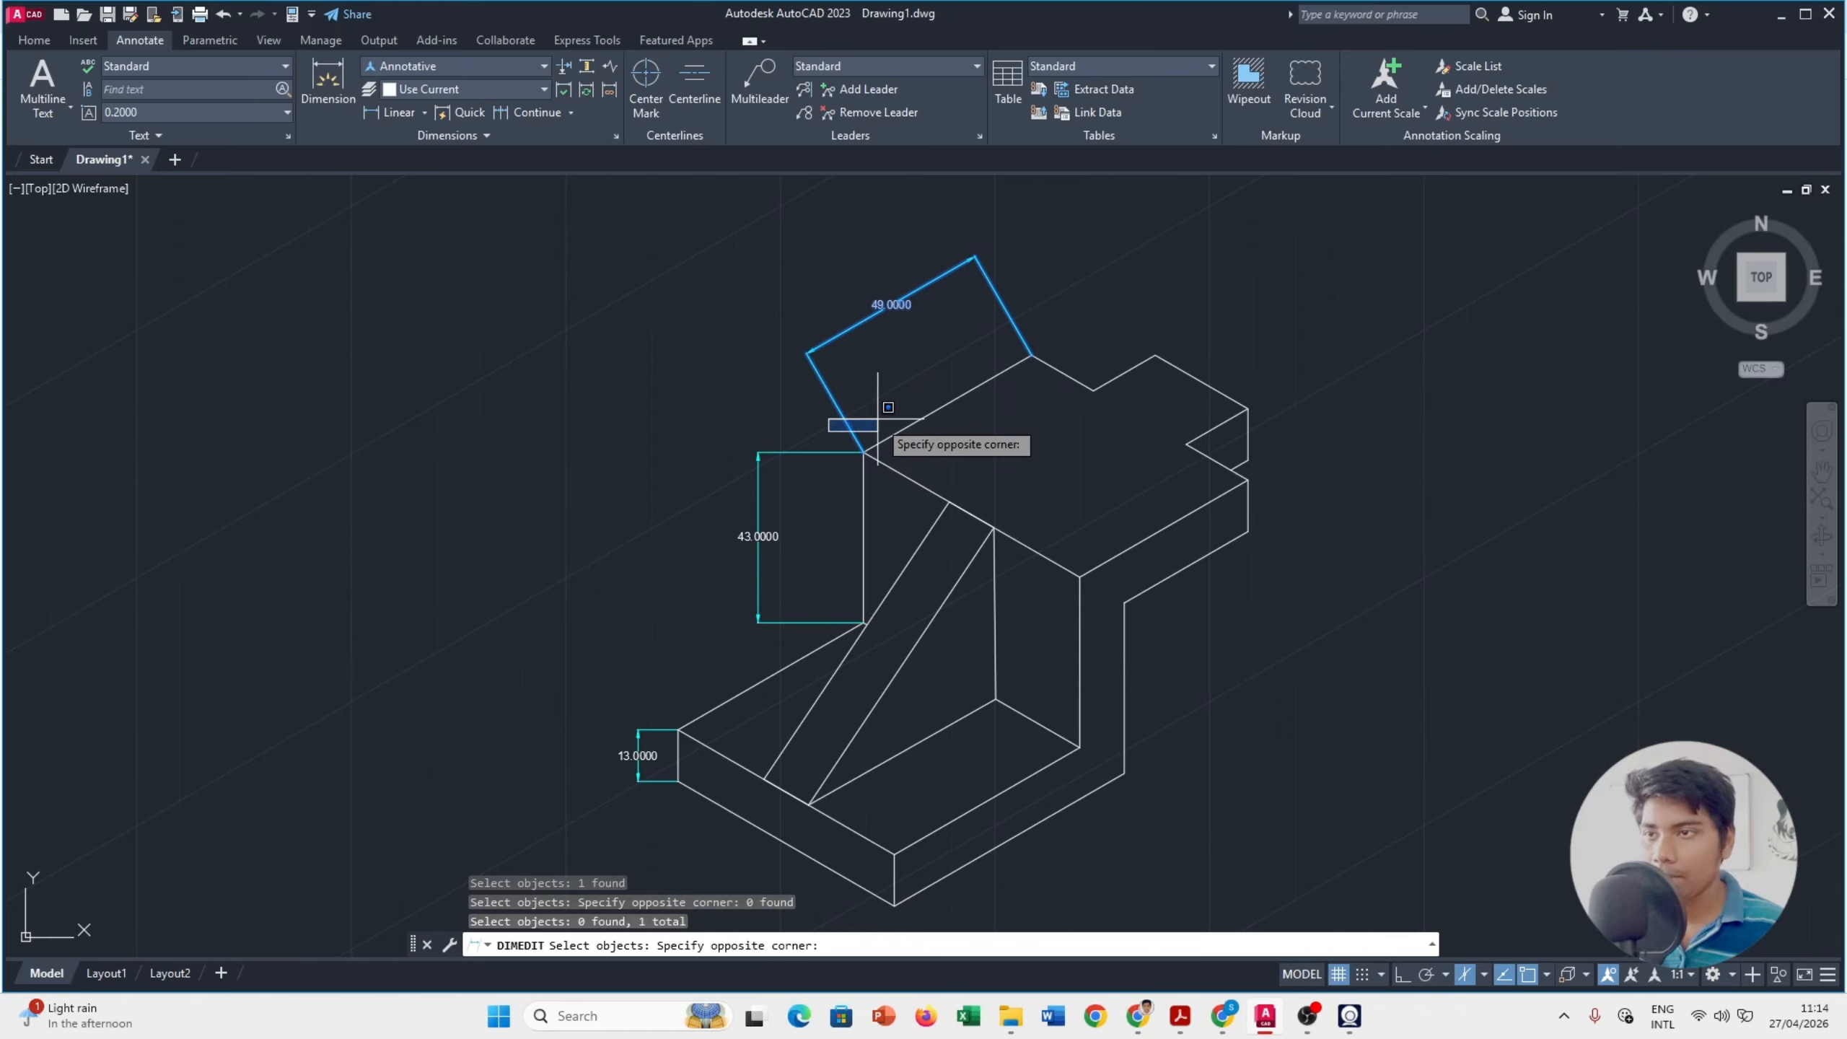
{"action": "key", "text": "Escape"}
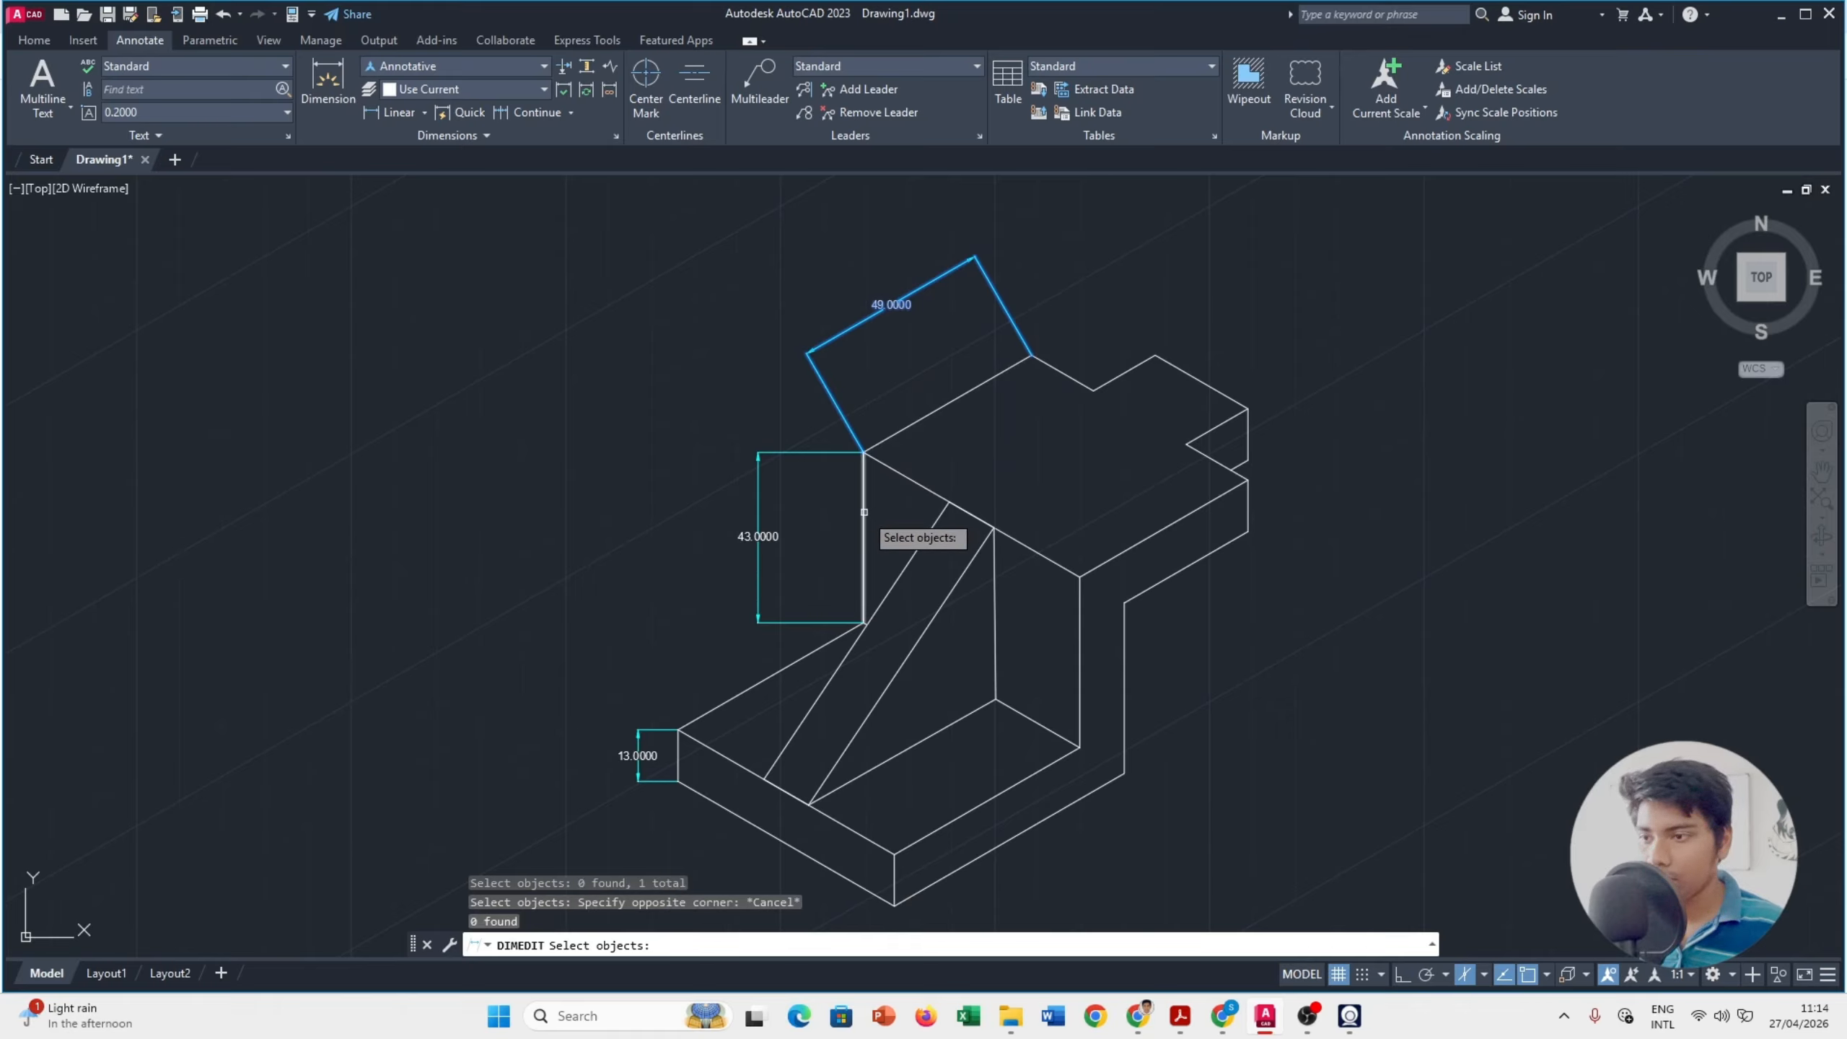
{"action": "left_click", "coordinate": [827, 453]}
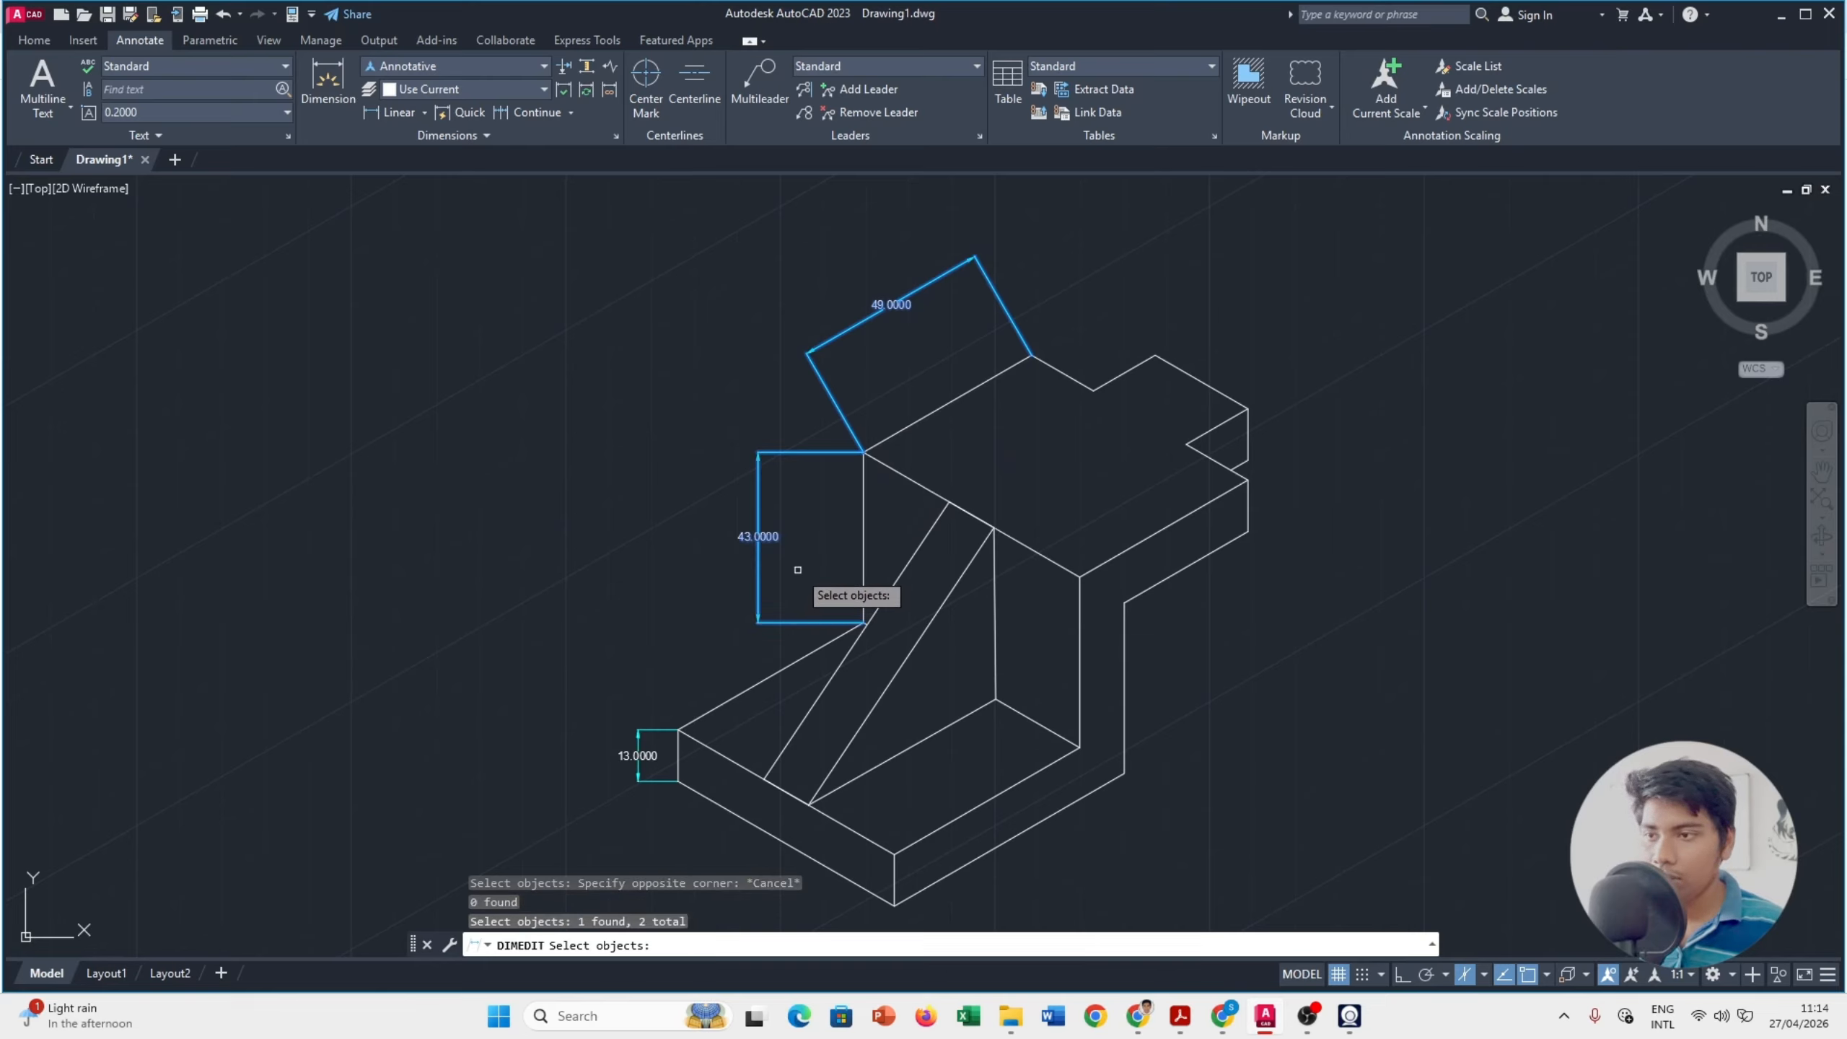
{"action": "key", "text": "Return"}
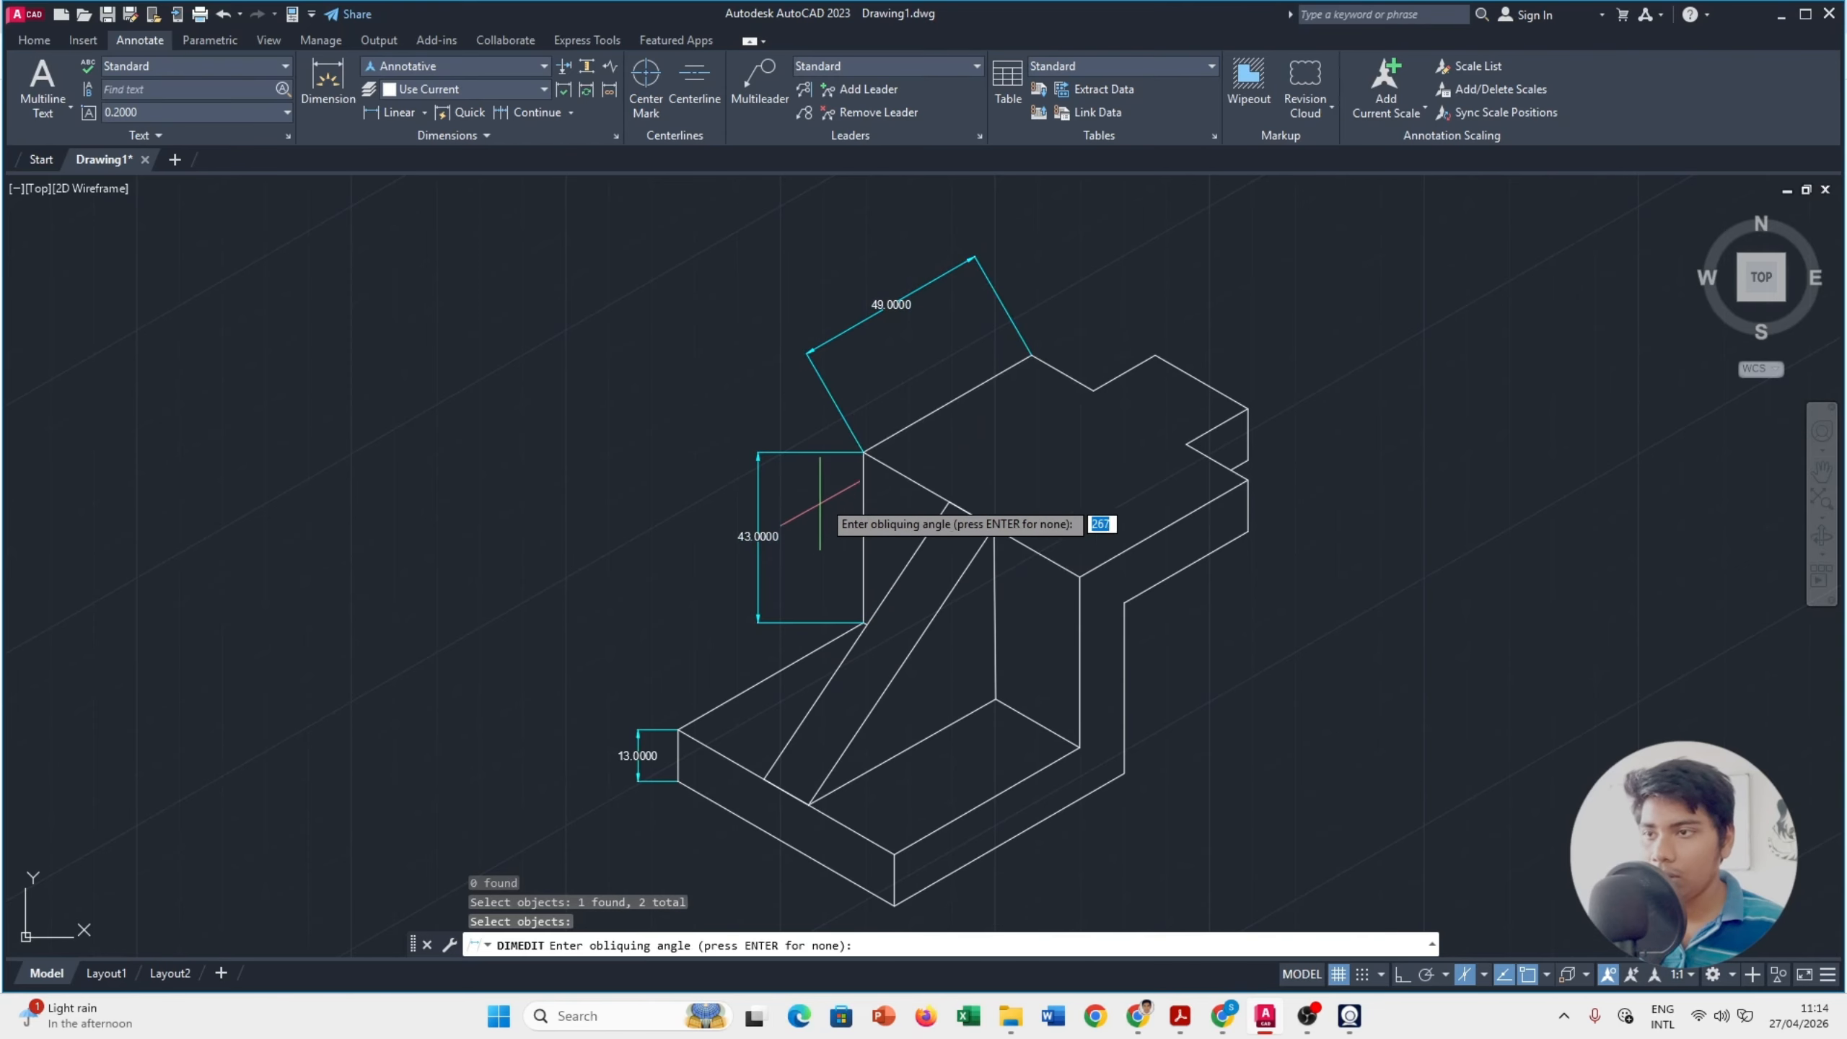
{"action": "left_click", "coordinate": [806, 353]}
{"action": "left_click", "coordinate": [808, 553]}
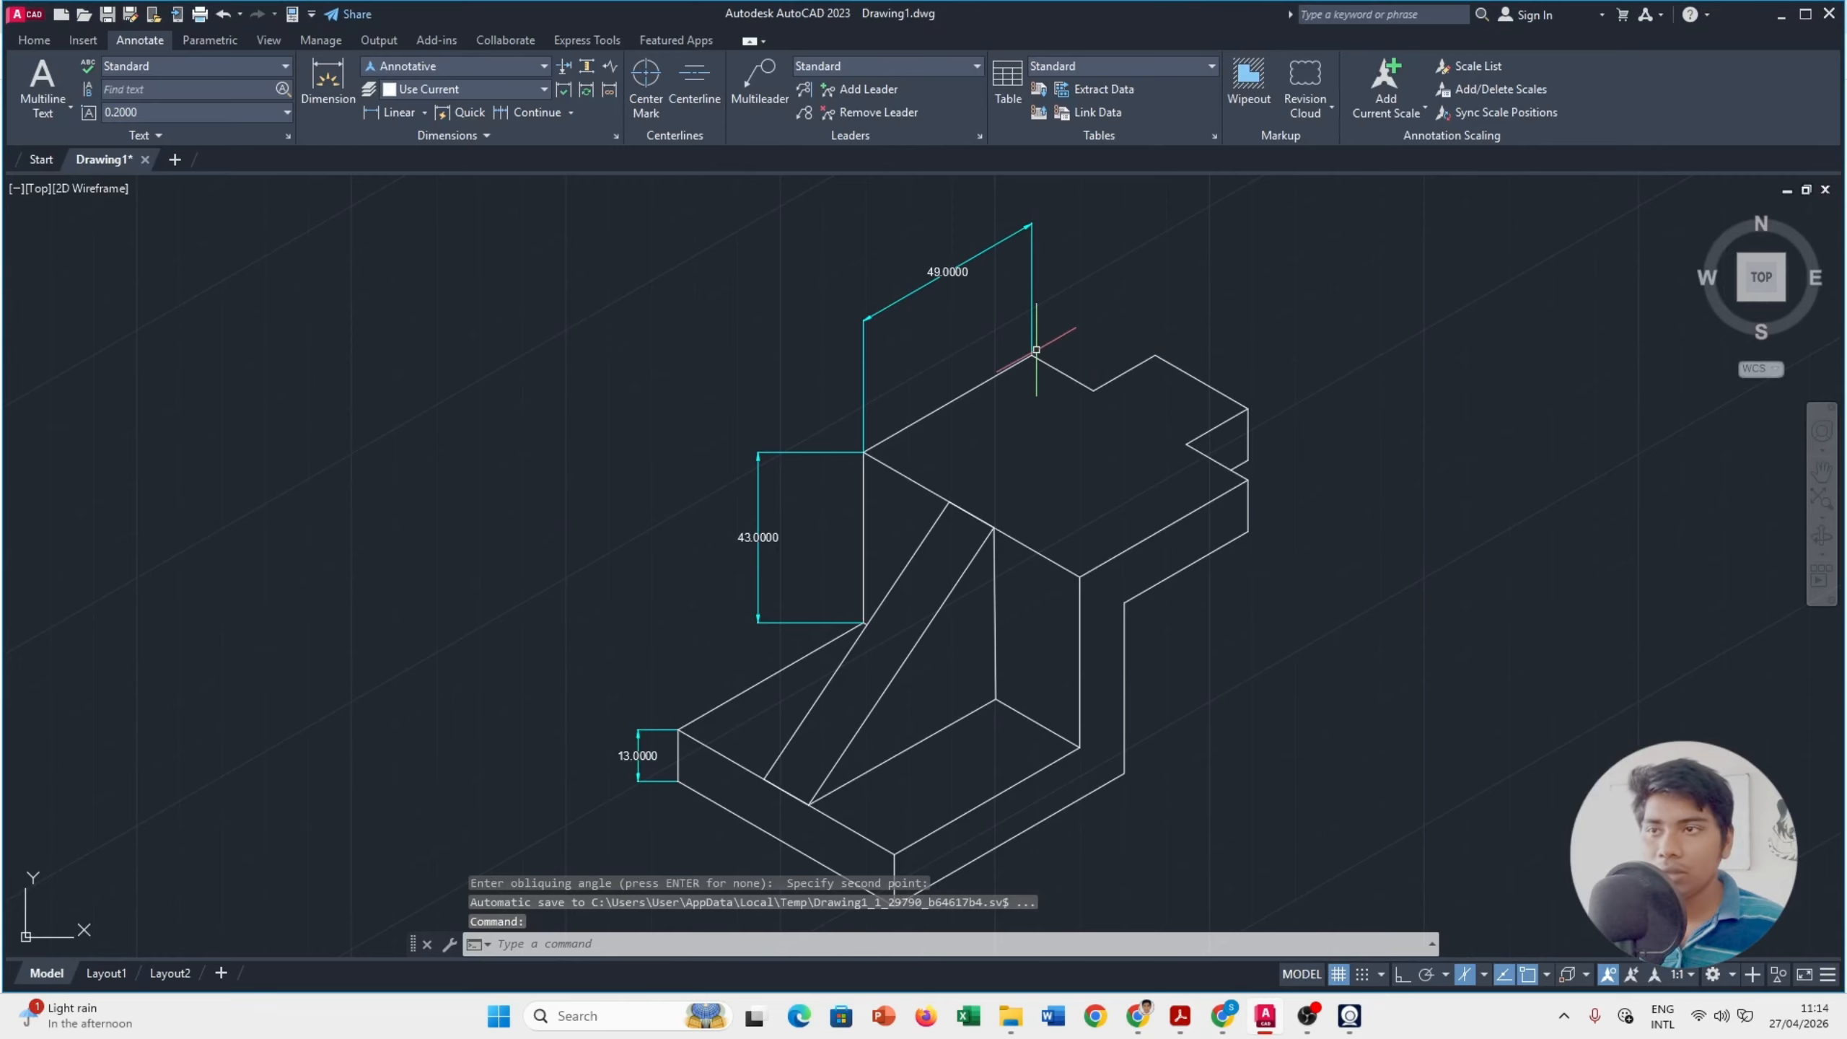
Step: Undo the obliquing of the two dimensions along with the last view change
{"action": "middle_click_drag", "start_coordinate": [1035, 352], "coordinate": [977, 445]}
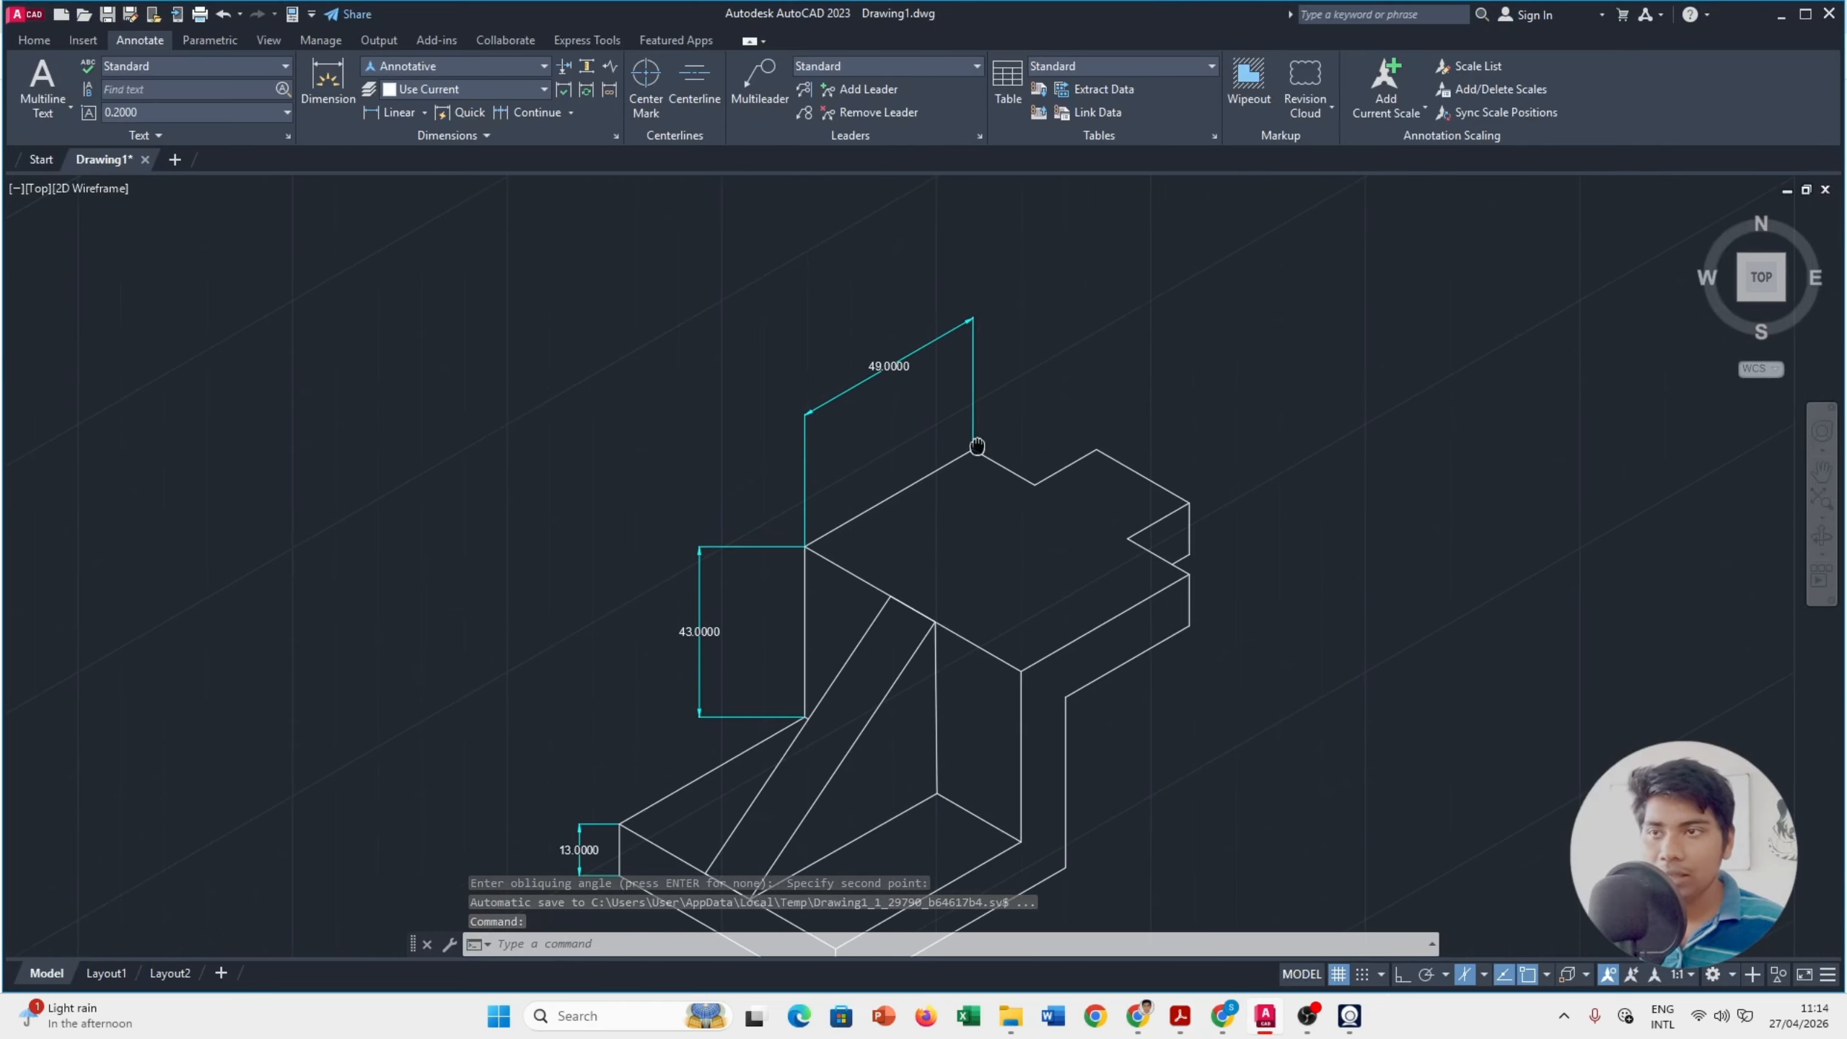
{"action": "right_click", "coordinate": [1180, 388]}
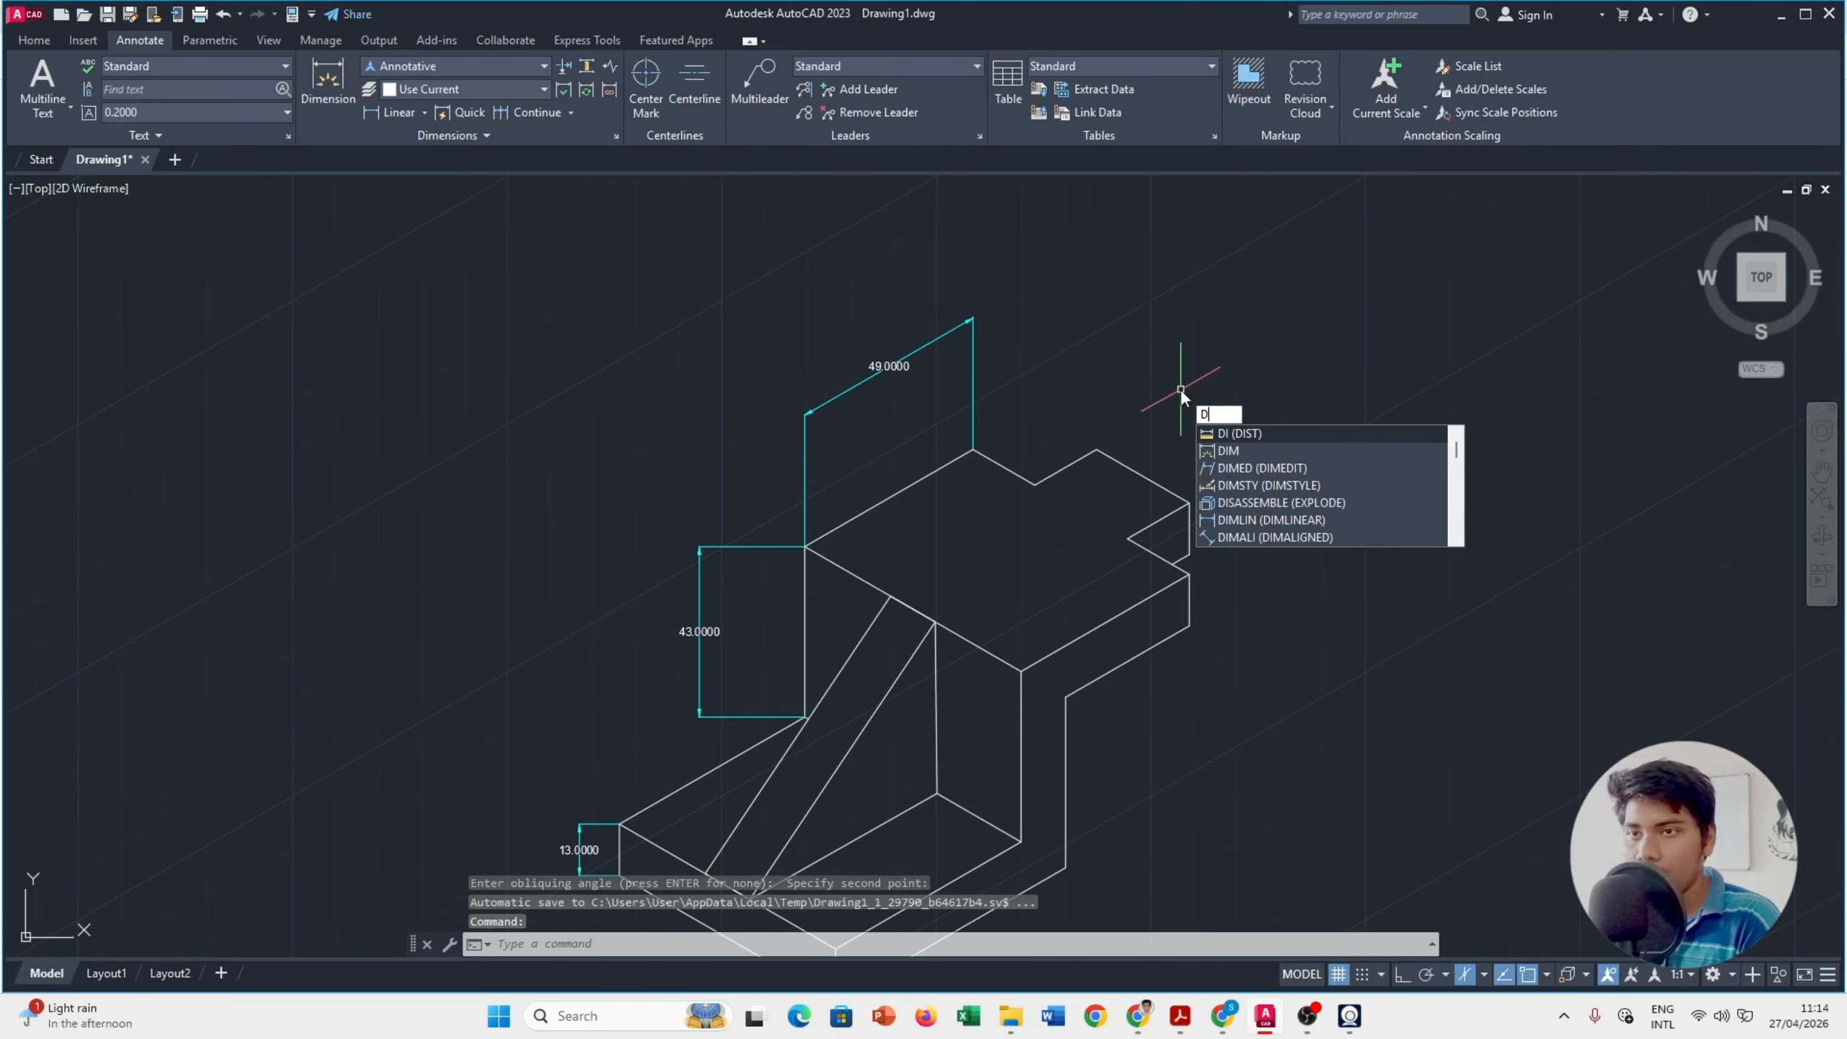
{"action": "key", "text": "Escape"}
{"action": "key", "text": "Escape"}
{"action": "key", "text": "ctrl+z"}
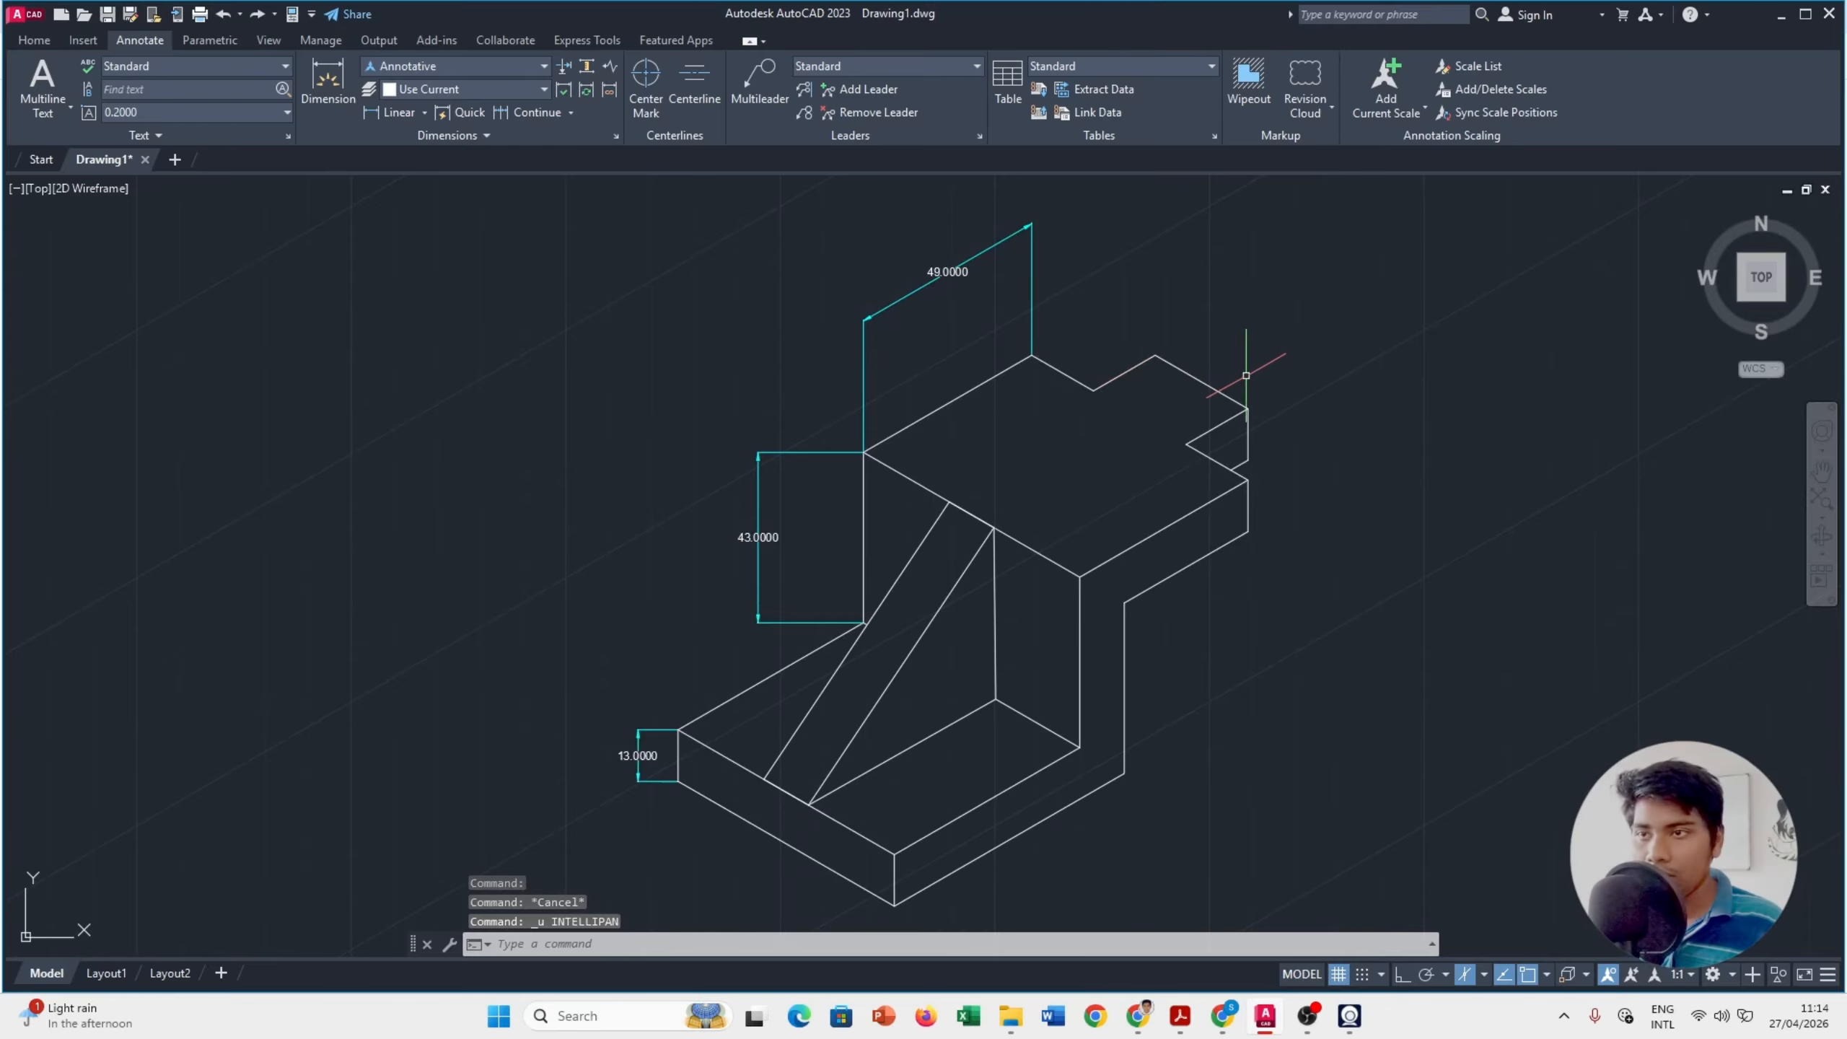
{"action": "key", "text": "ctrl+z"}
Step: Oblique only the top-edge dimension, using the Top isoplane with ortho on to align its extension lines with the block's front top edge
{"action": "middle_click_drag", "start_coordinate": [1381, 355], "coordinate": [1249, 445]}
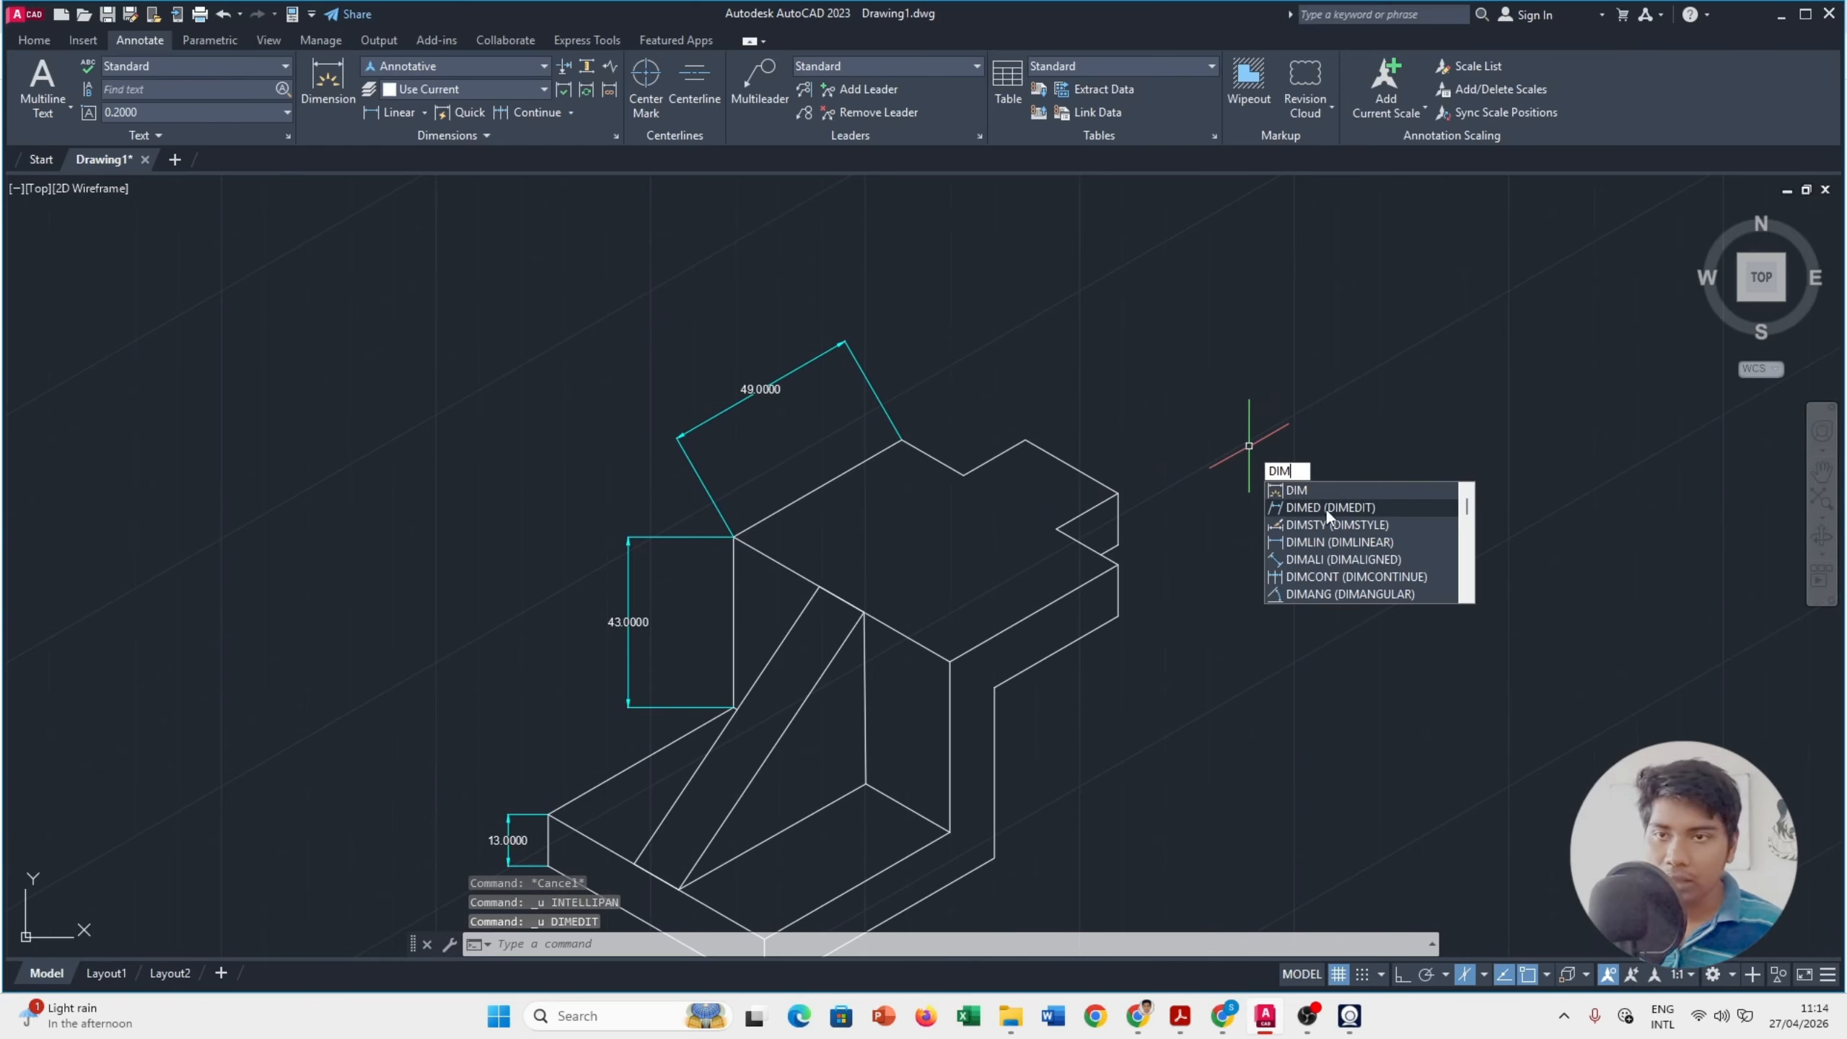
{"action": "left_click", "coordinate": [1328, 508]}
{"action": "left_click", "coordinate": [1388, 617]}
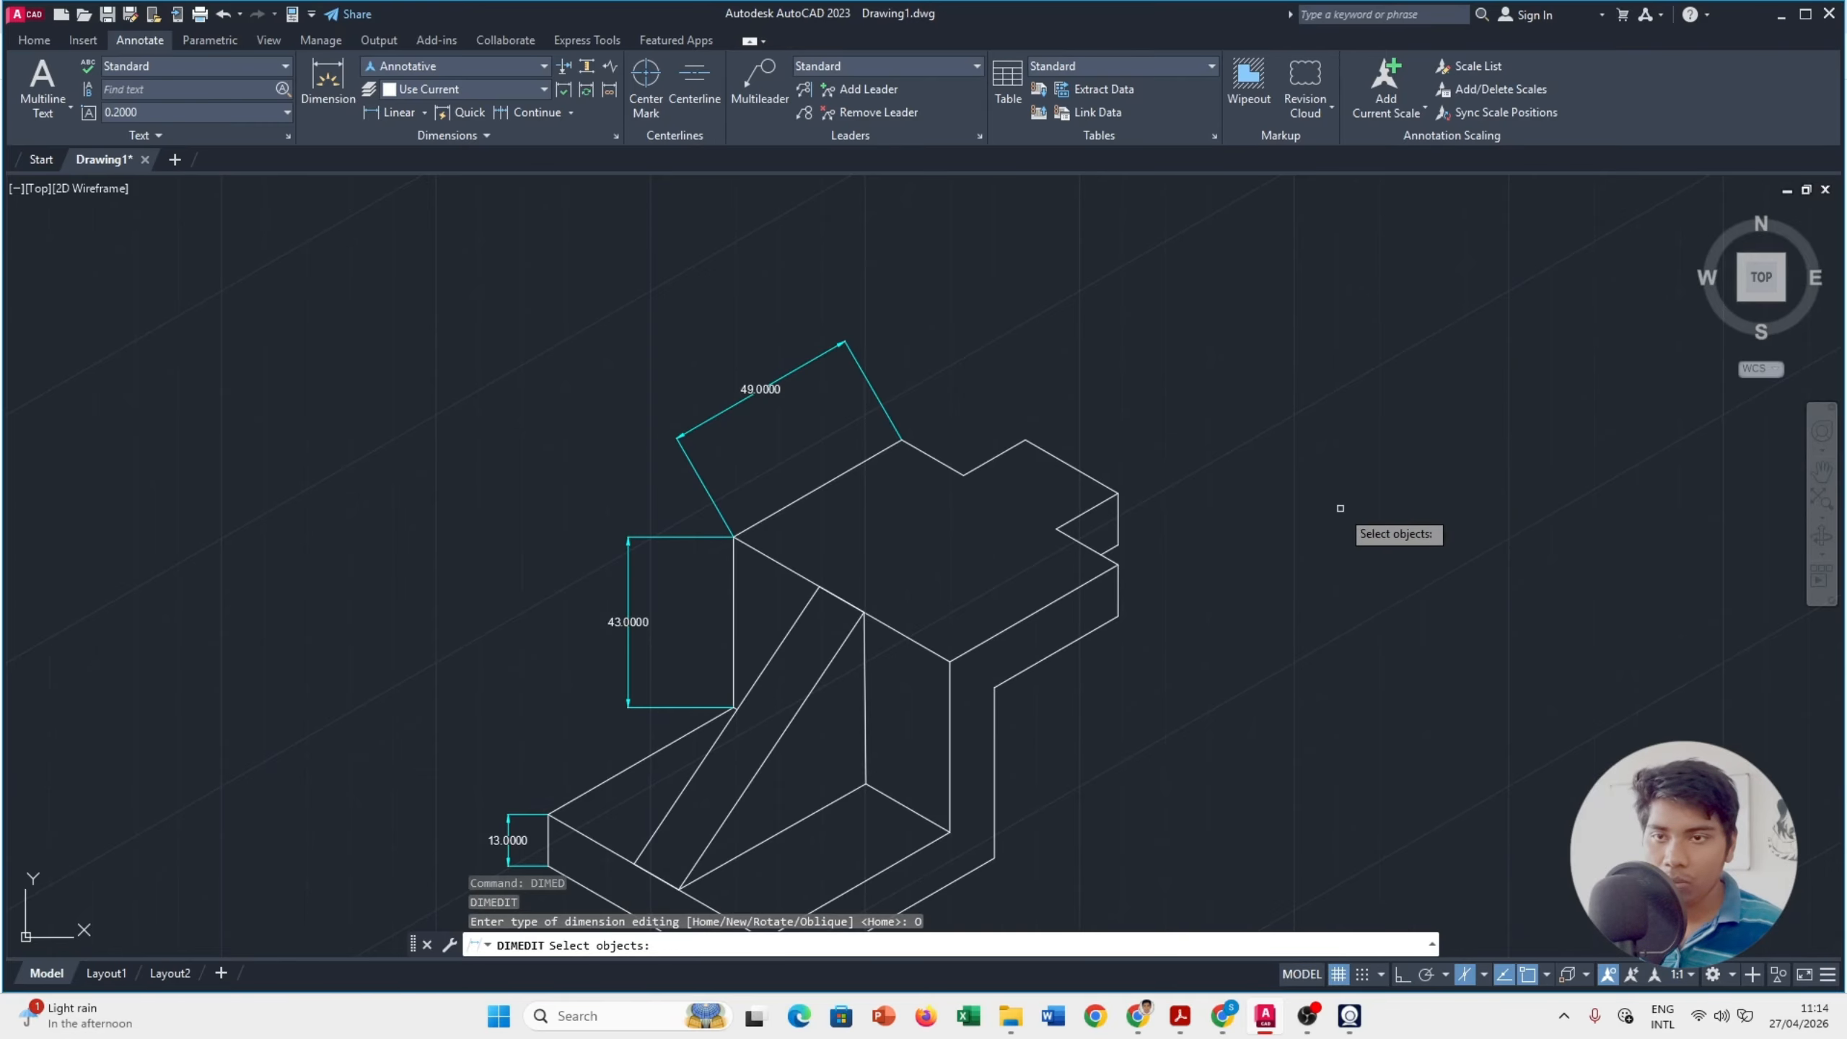
{"action": "left_click", "coordinate": [733, 406]}
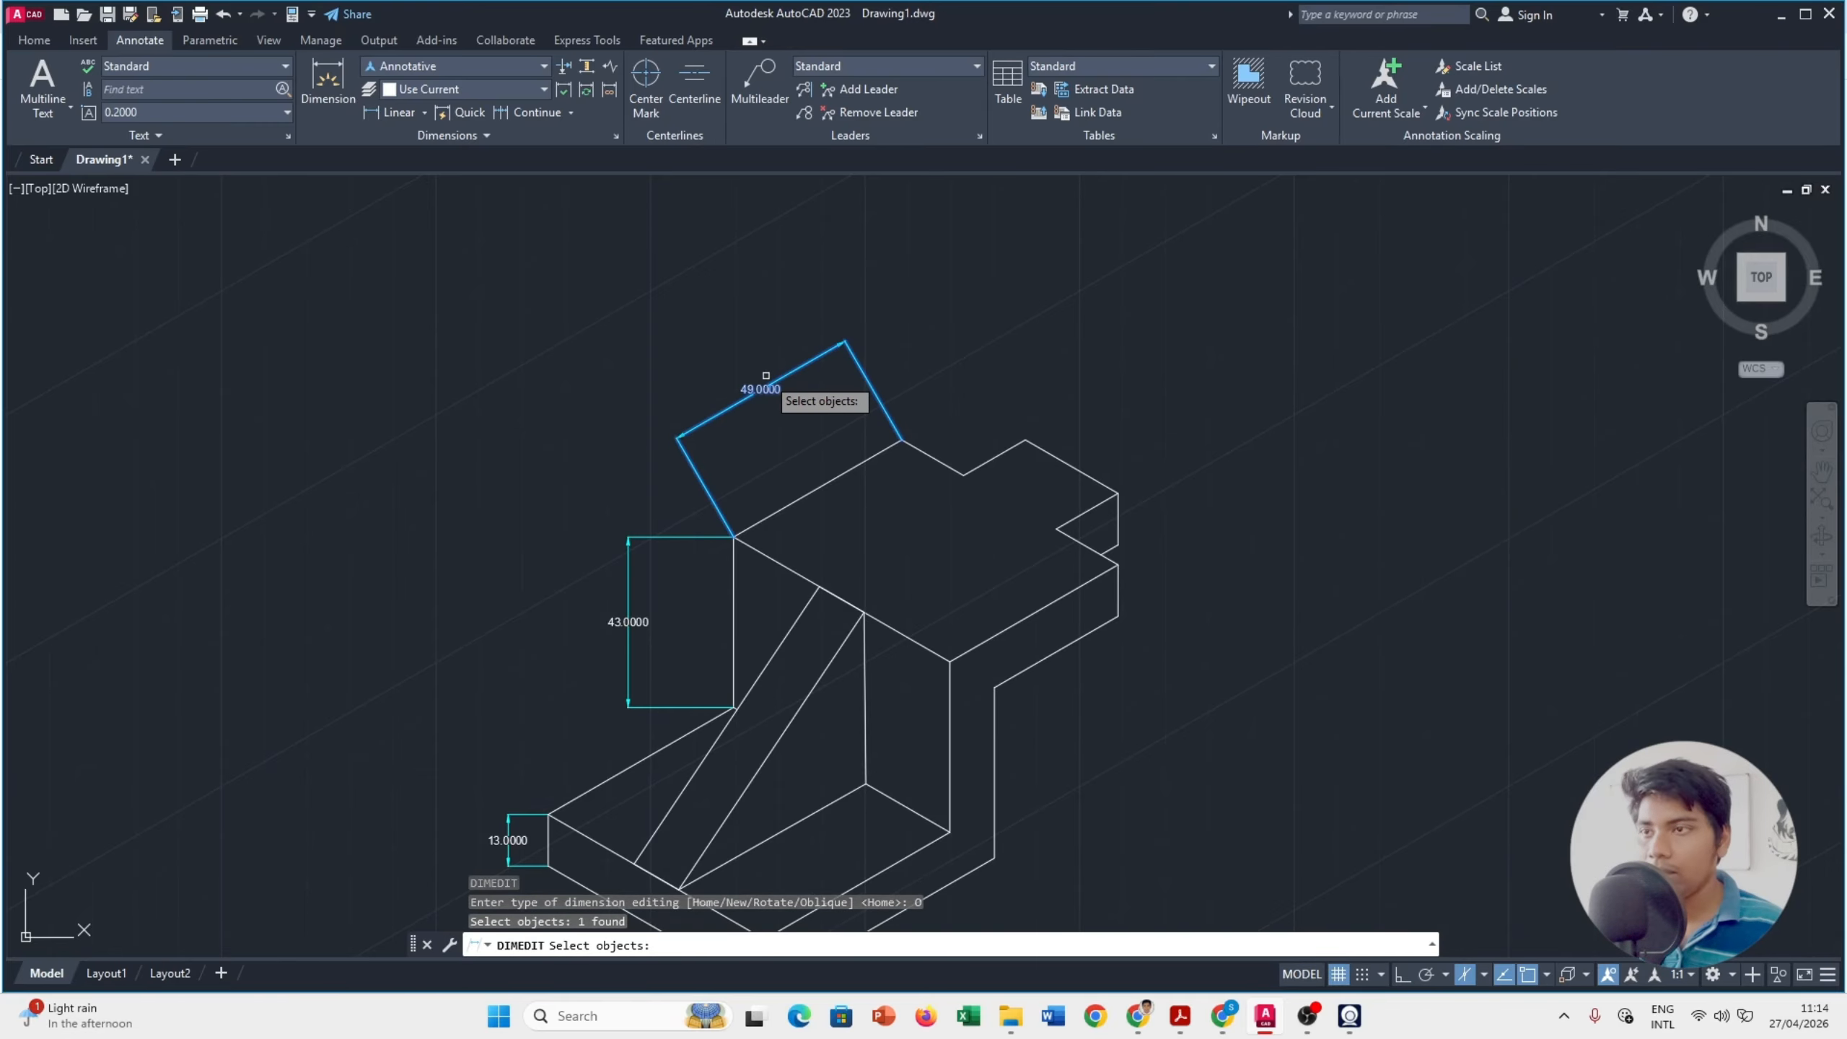
{"action": "key", "text": "Return"}
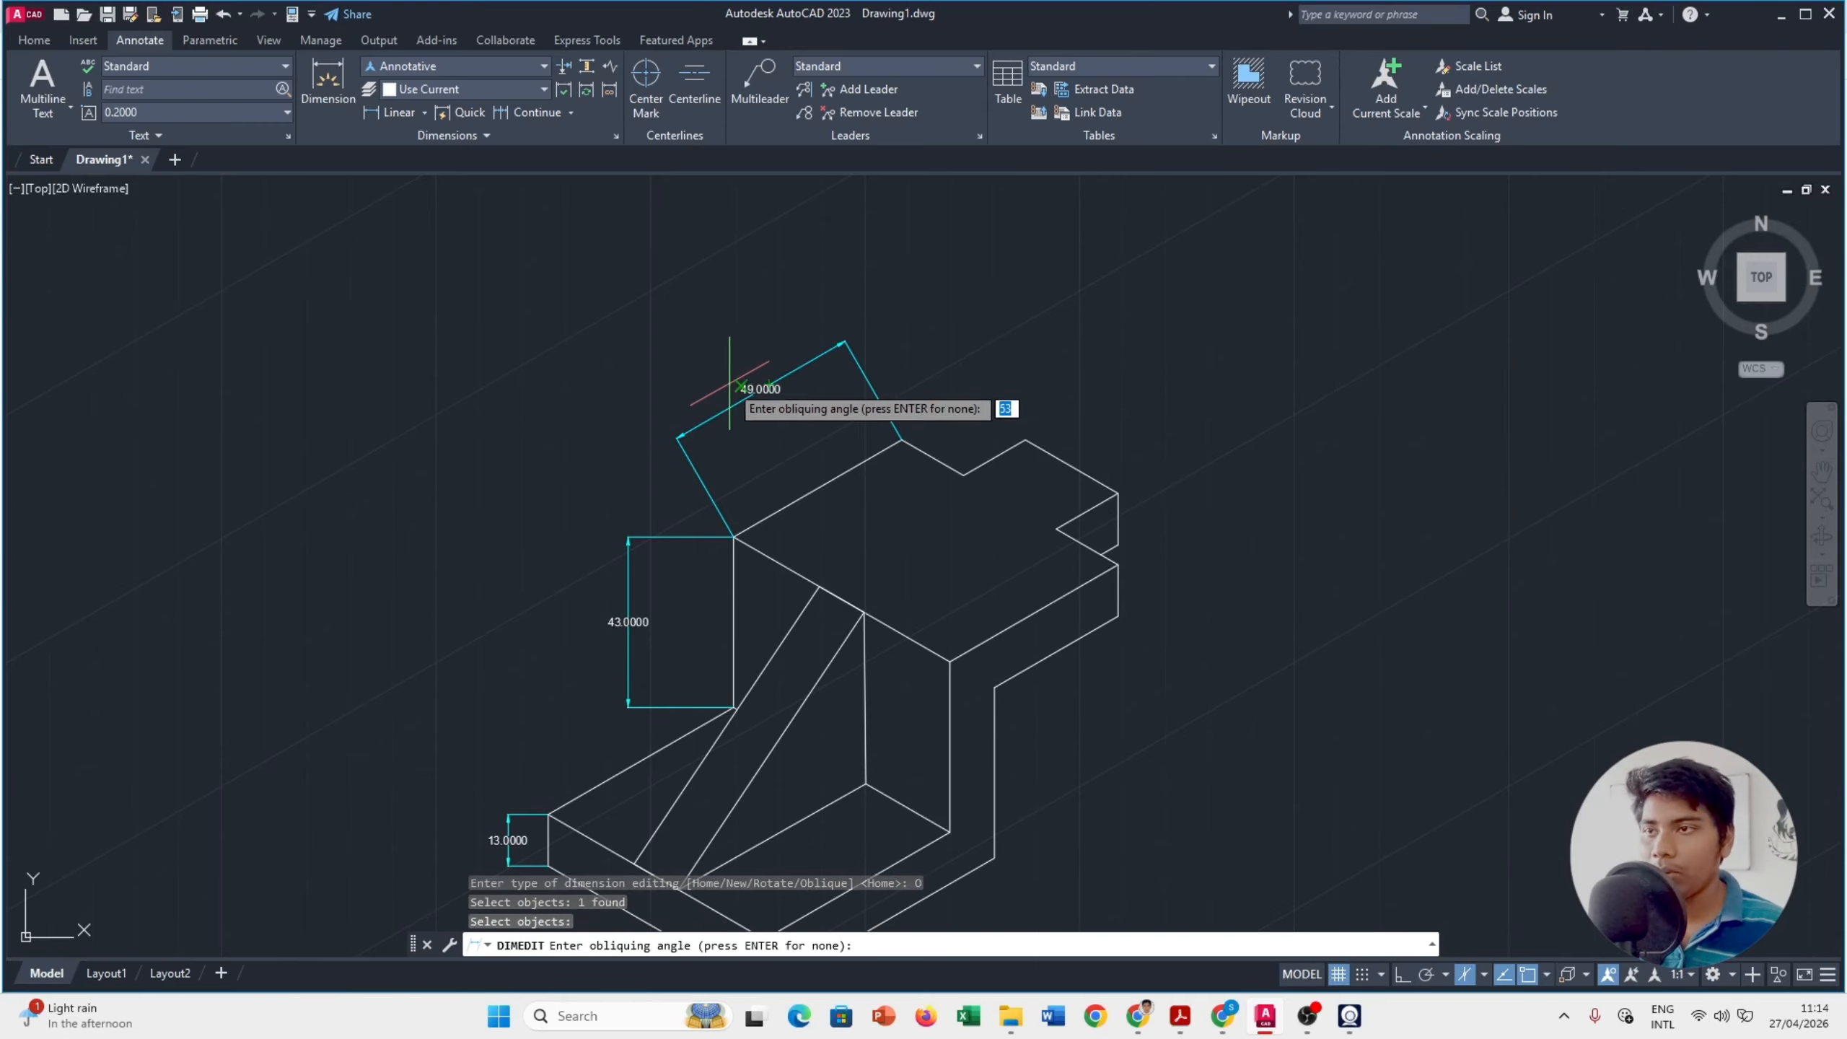
{"action": "left_click", "coordinate": [677, 437]}
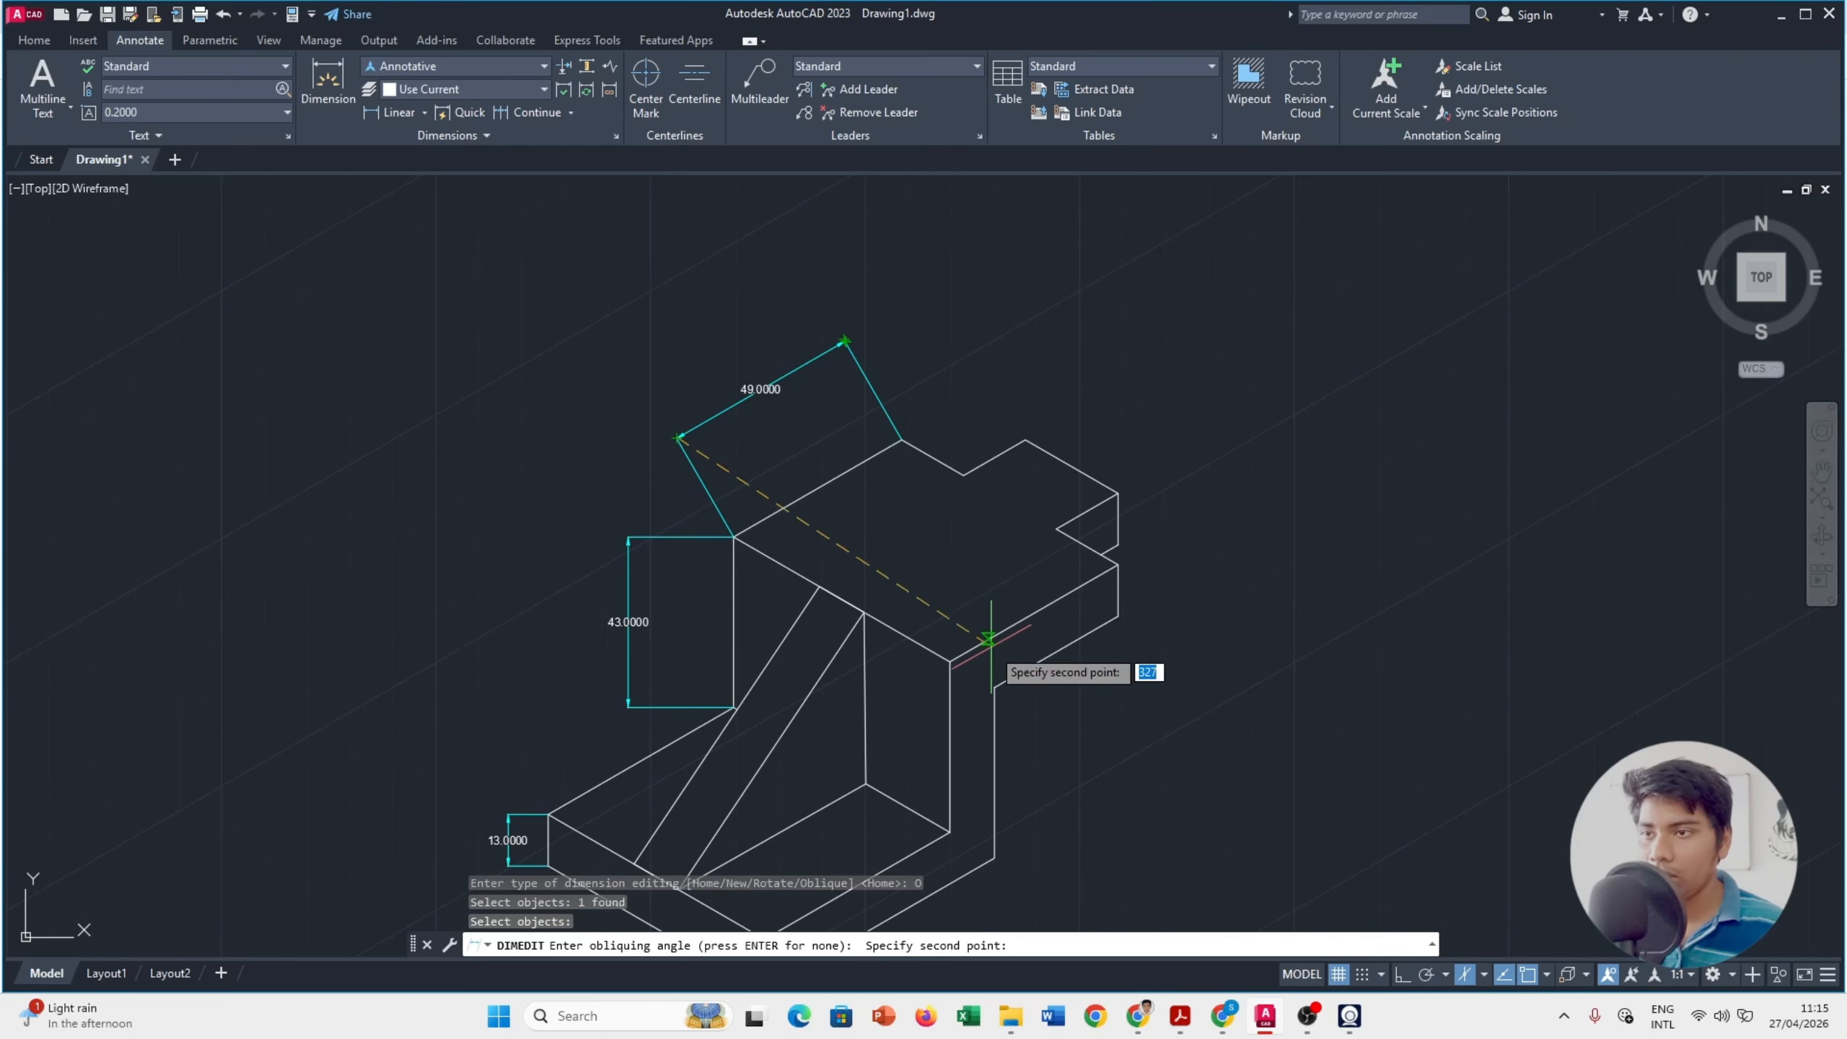
{"action": "key", "text": "F5"}
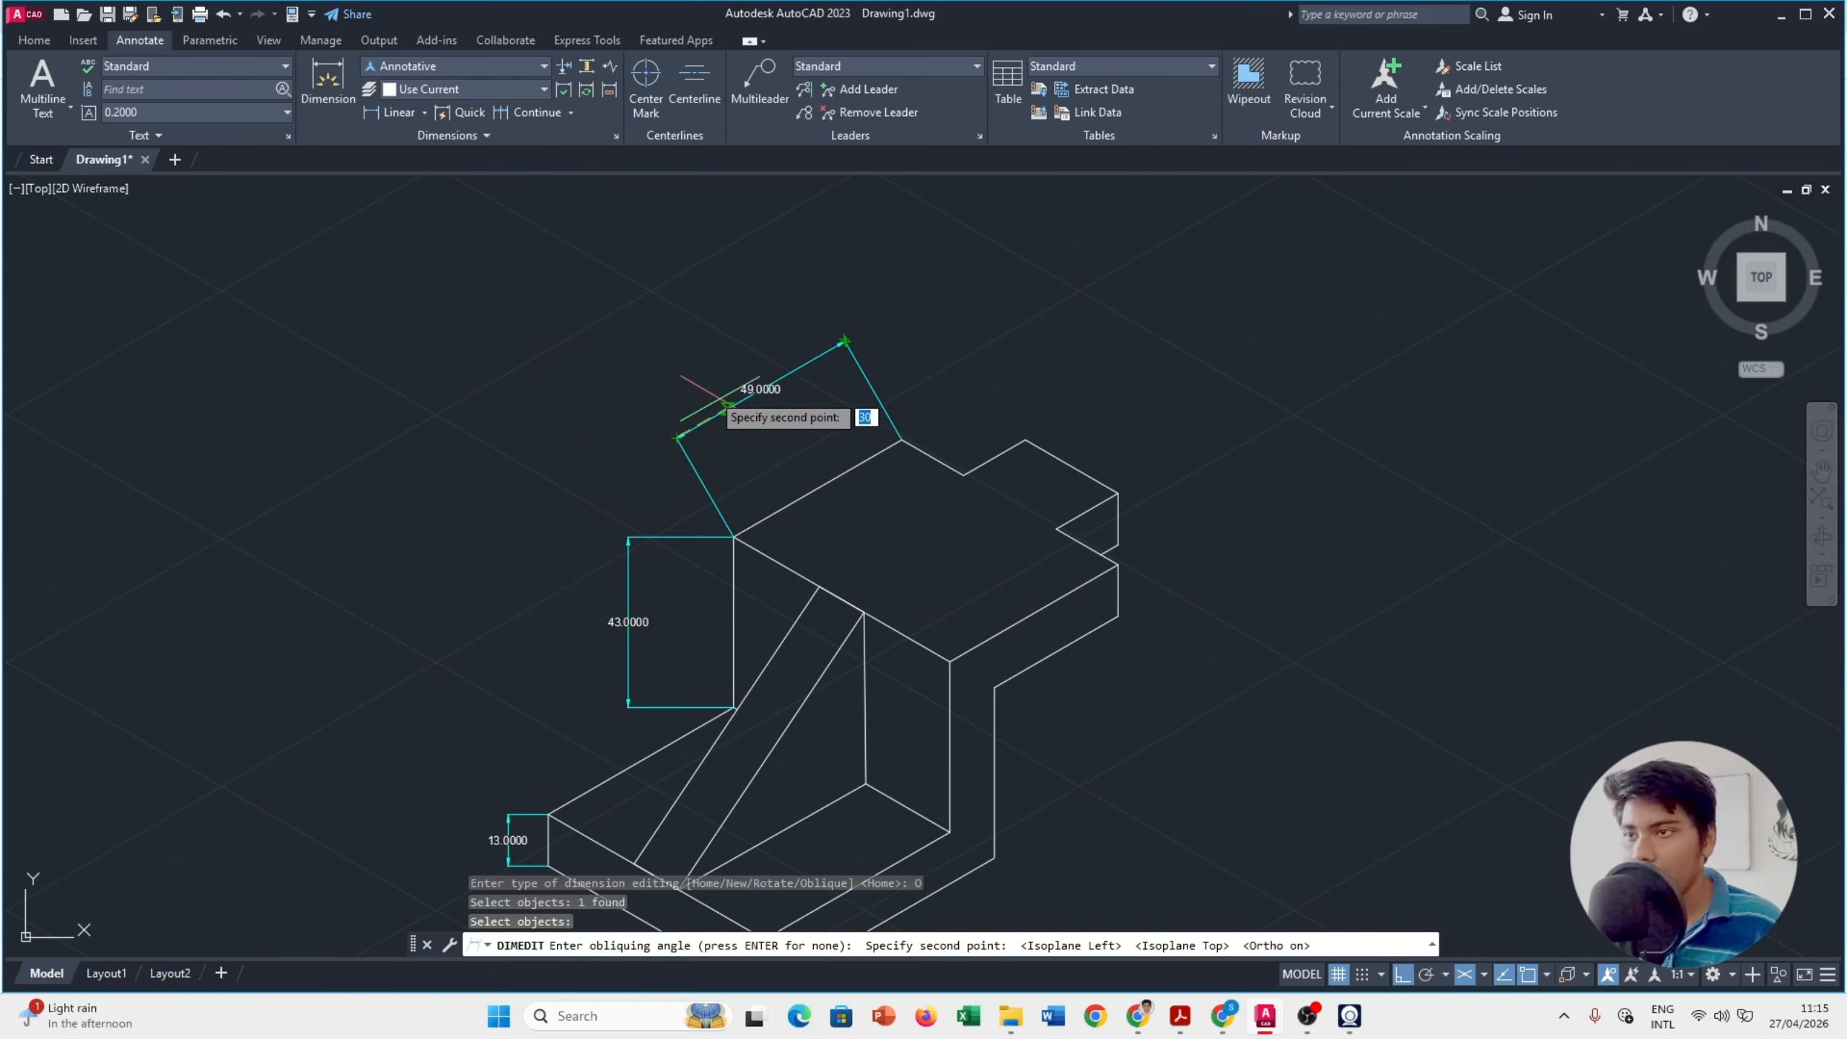
{"action": "key", "text": "F8"}
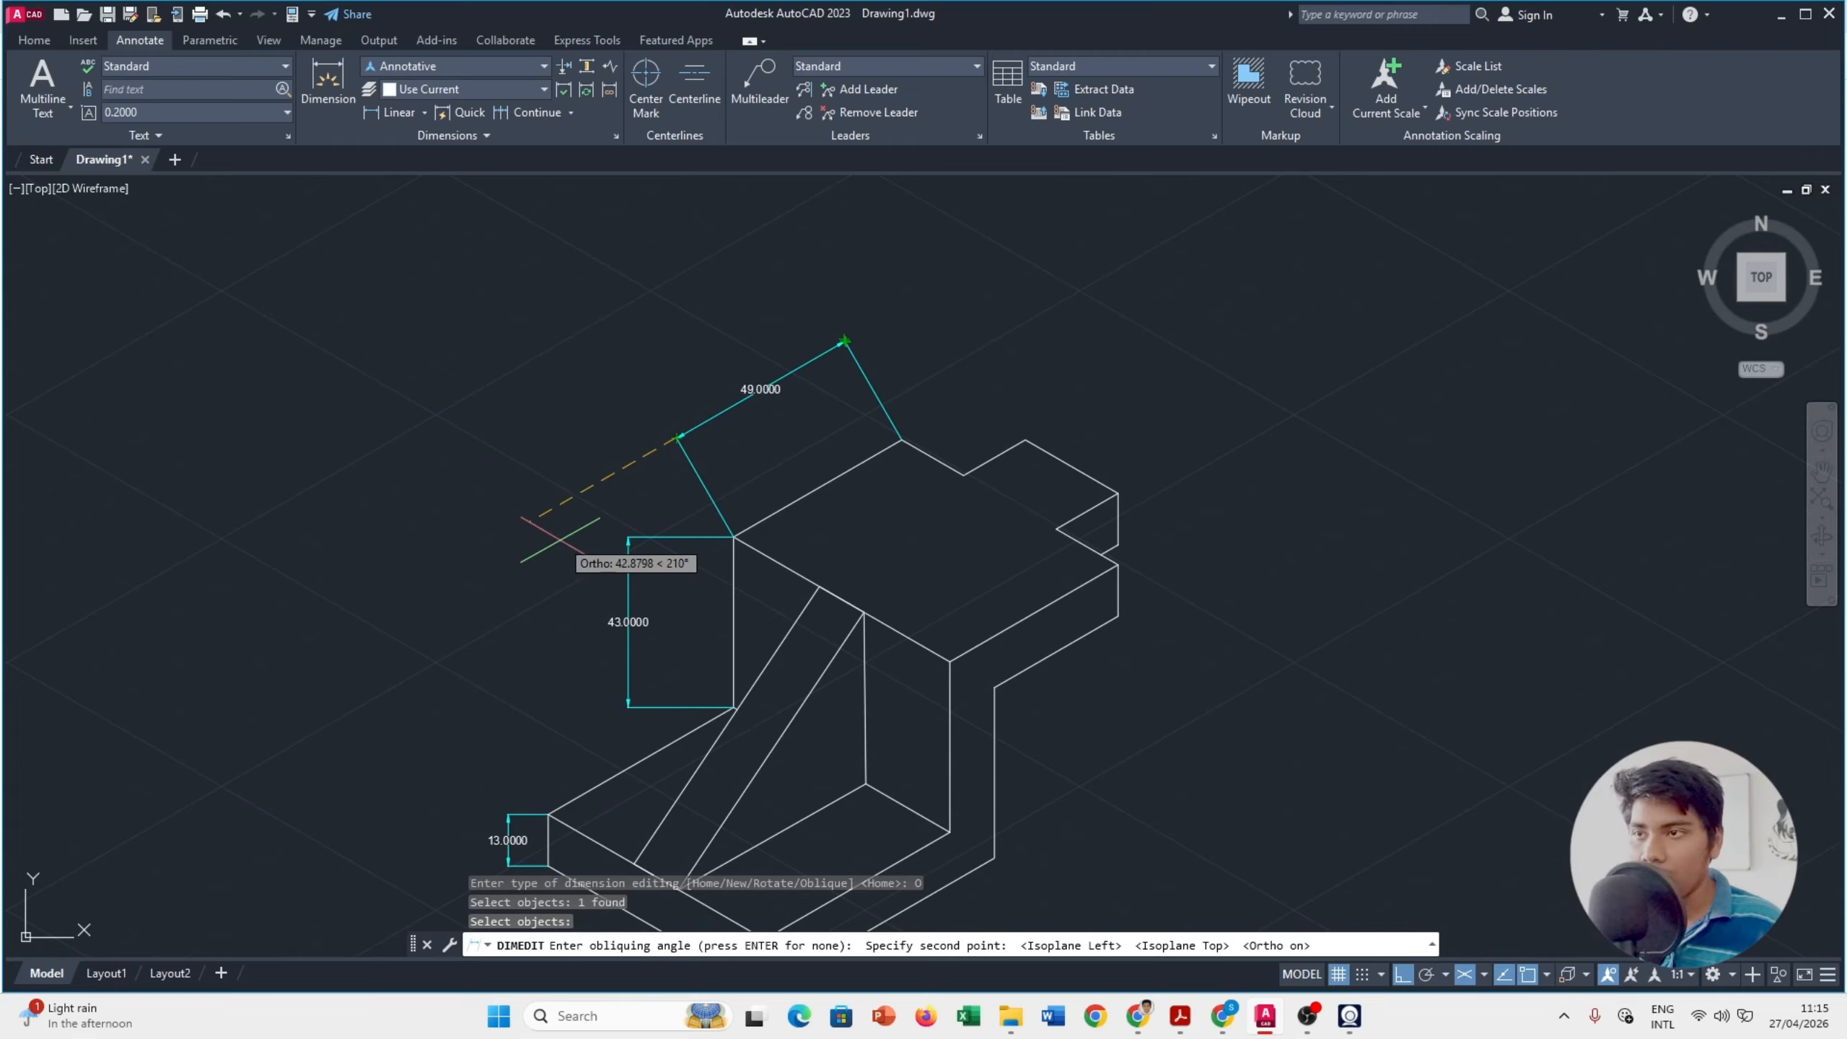
{"action": "left_click", "coordinate": [546, 332]}
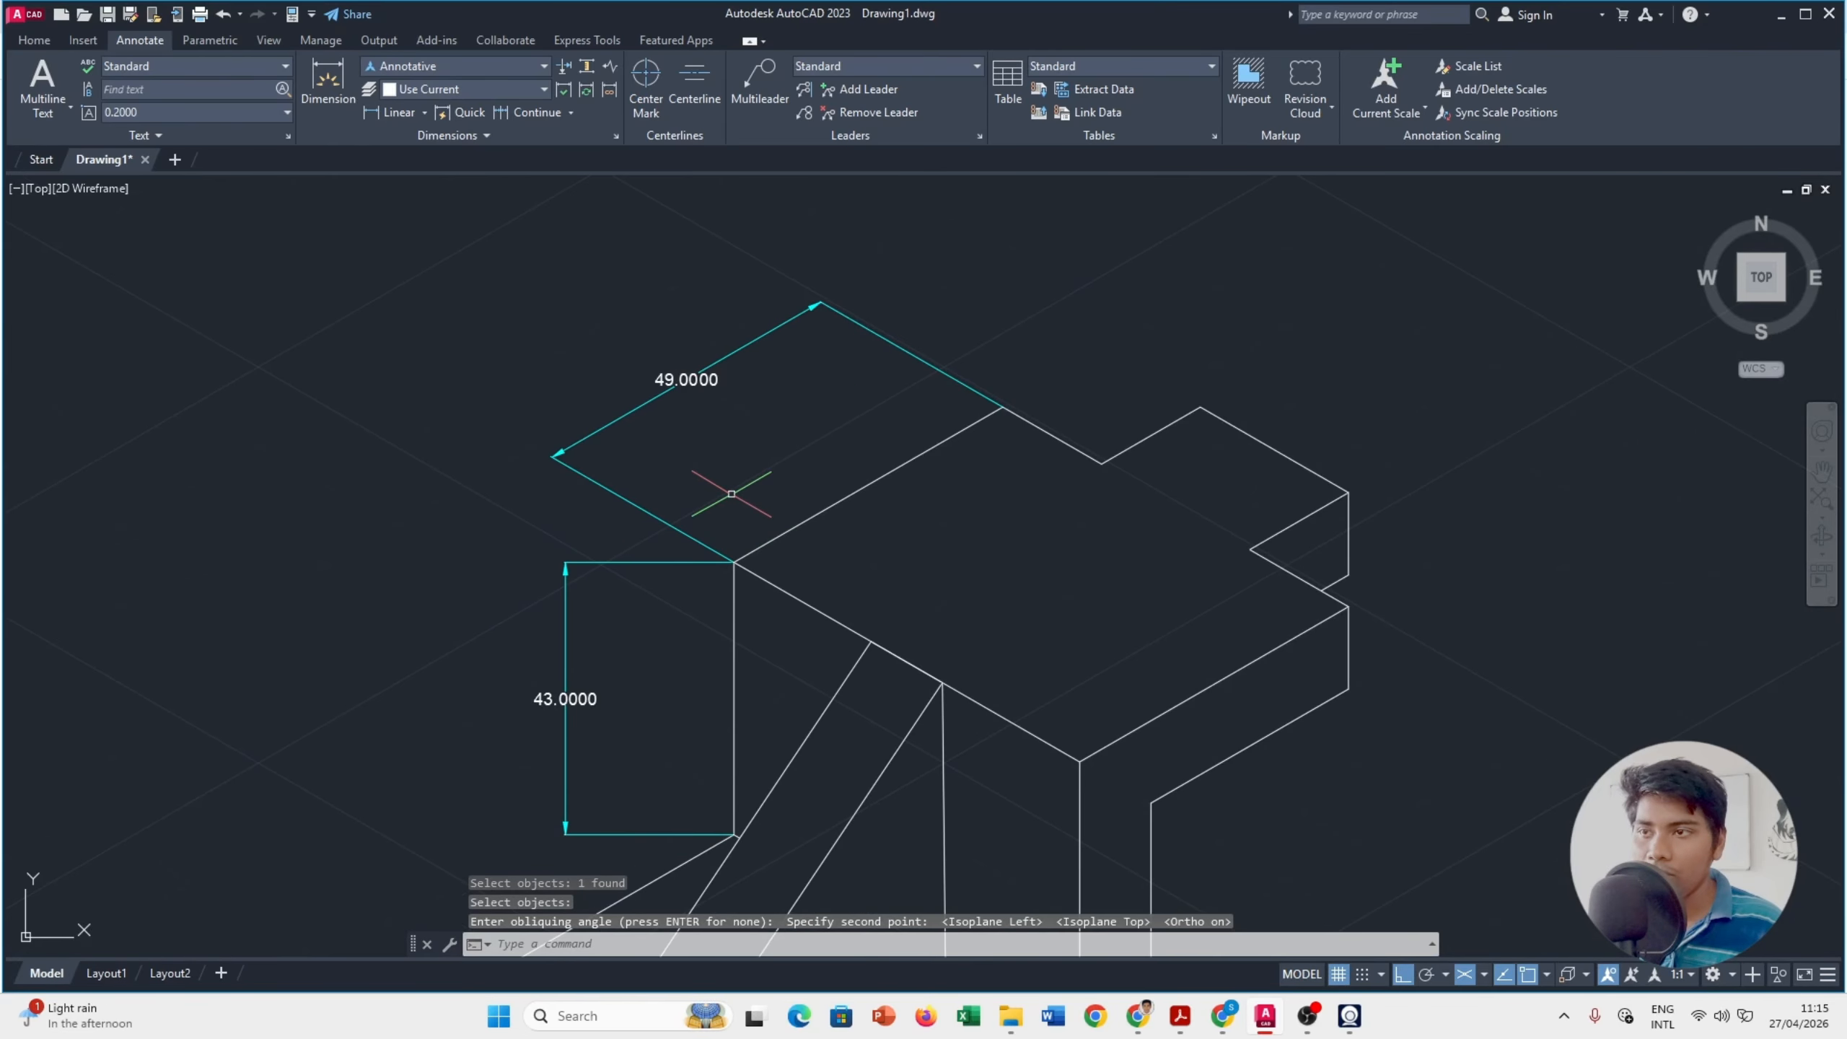
Step: Compare the bracket's dimensions with the dimension placement shown for exercise 1 in CSE200_L3.pdf
{"action": "key", "text": "alt+Tab"}
{"action": "key", "text": "alt+Tab"}
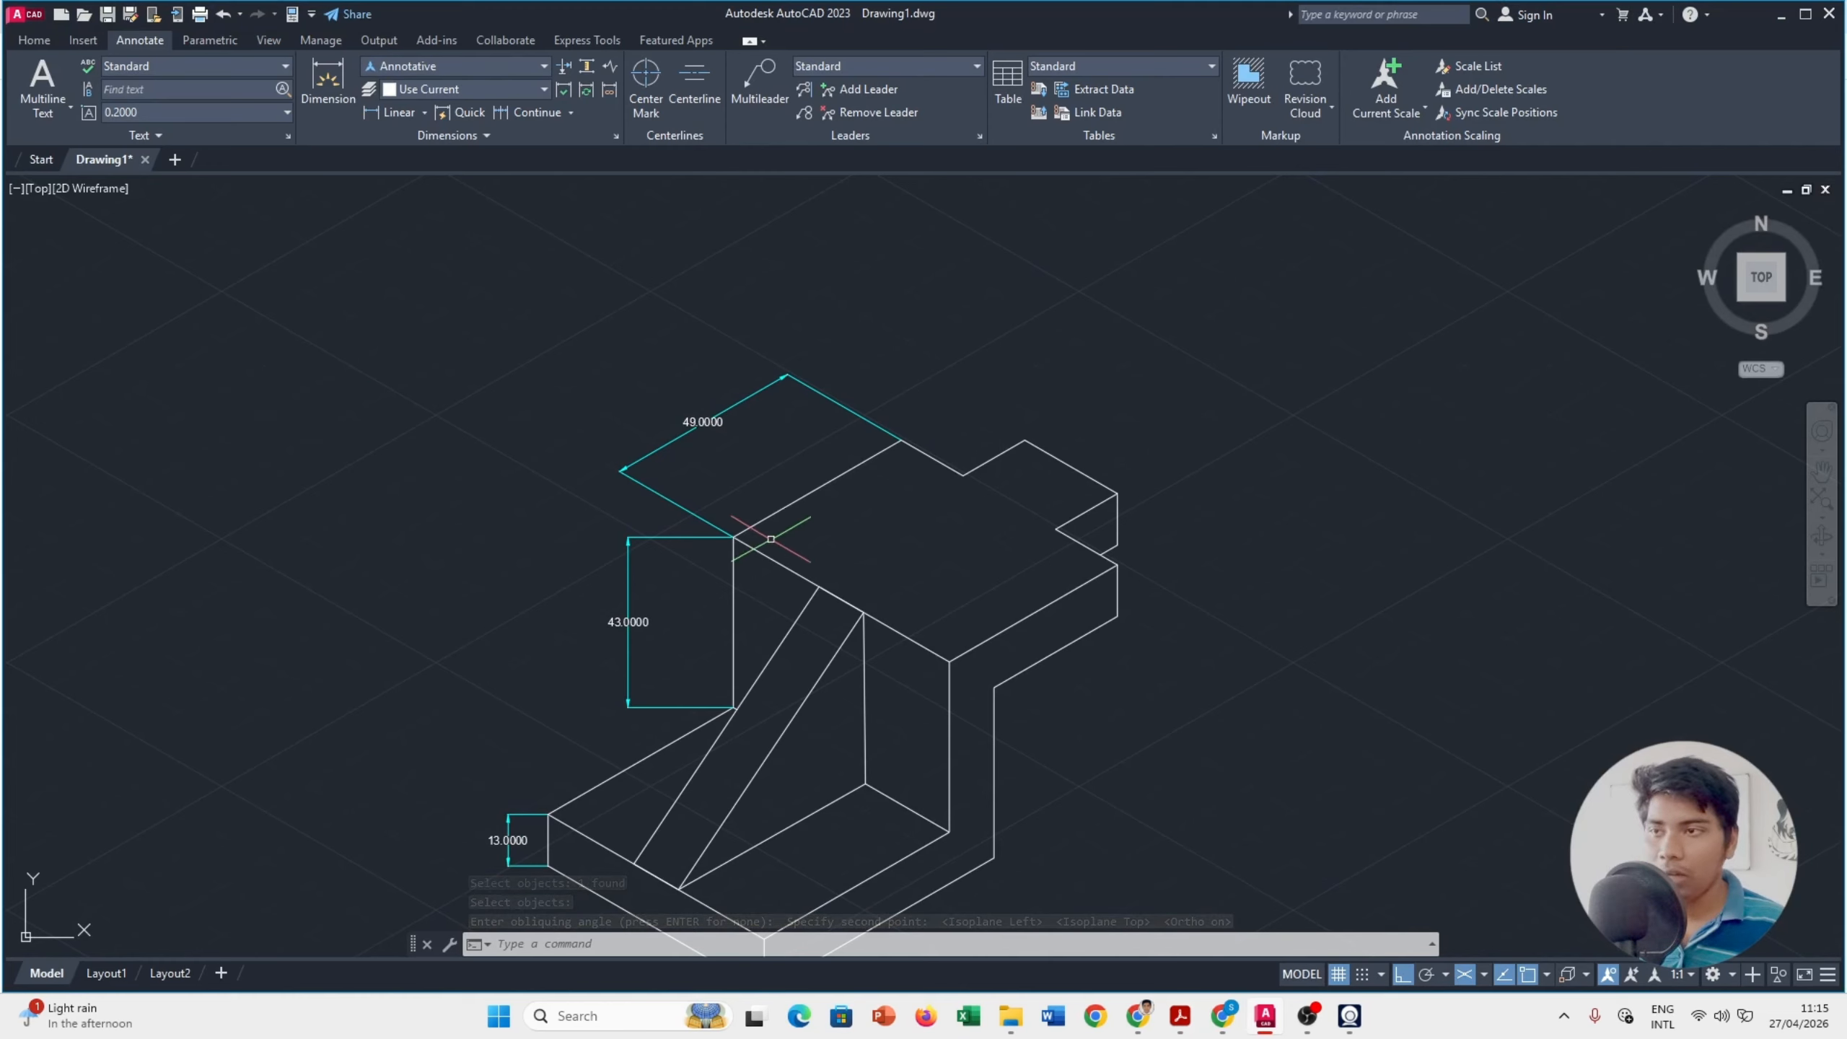
{"action": "key", "text": "alt+Tab"}
{"action": "key", "text": "alt+Tab"}
{"action": "mouse_move", "coordinate": [1071, 484]}
{"action": "middle_mouse_down"}
{"action": "mouse_move", "coordinate": [1192, 437]}
{"action": "mouse_move", "coordinate": [1223, 403]}
{"action": "middle_mouse_up"}
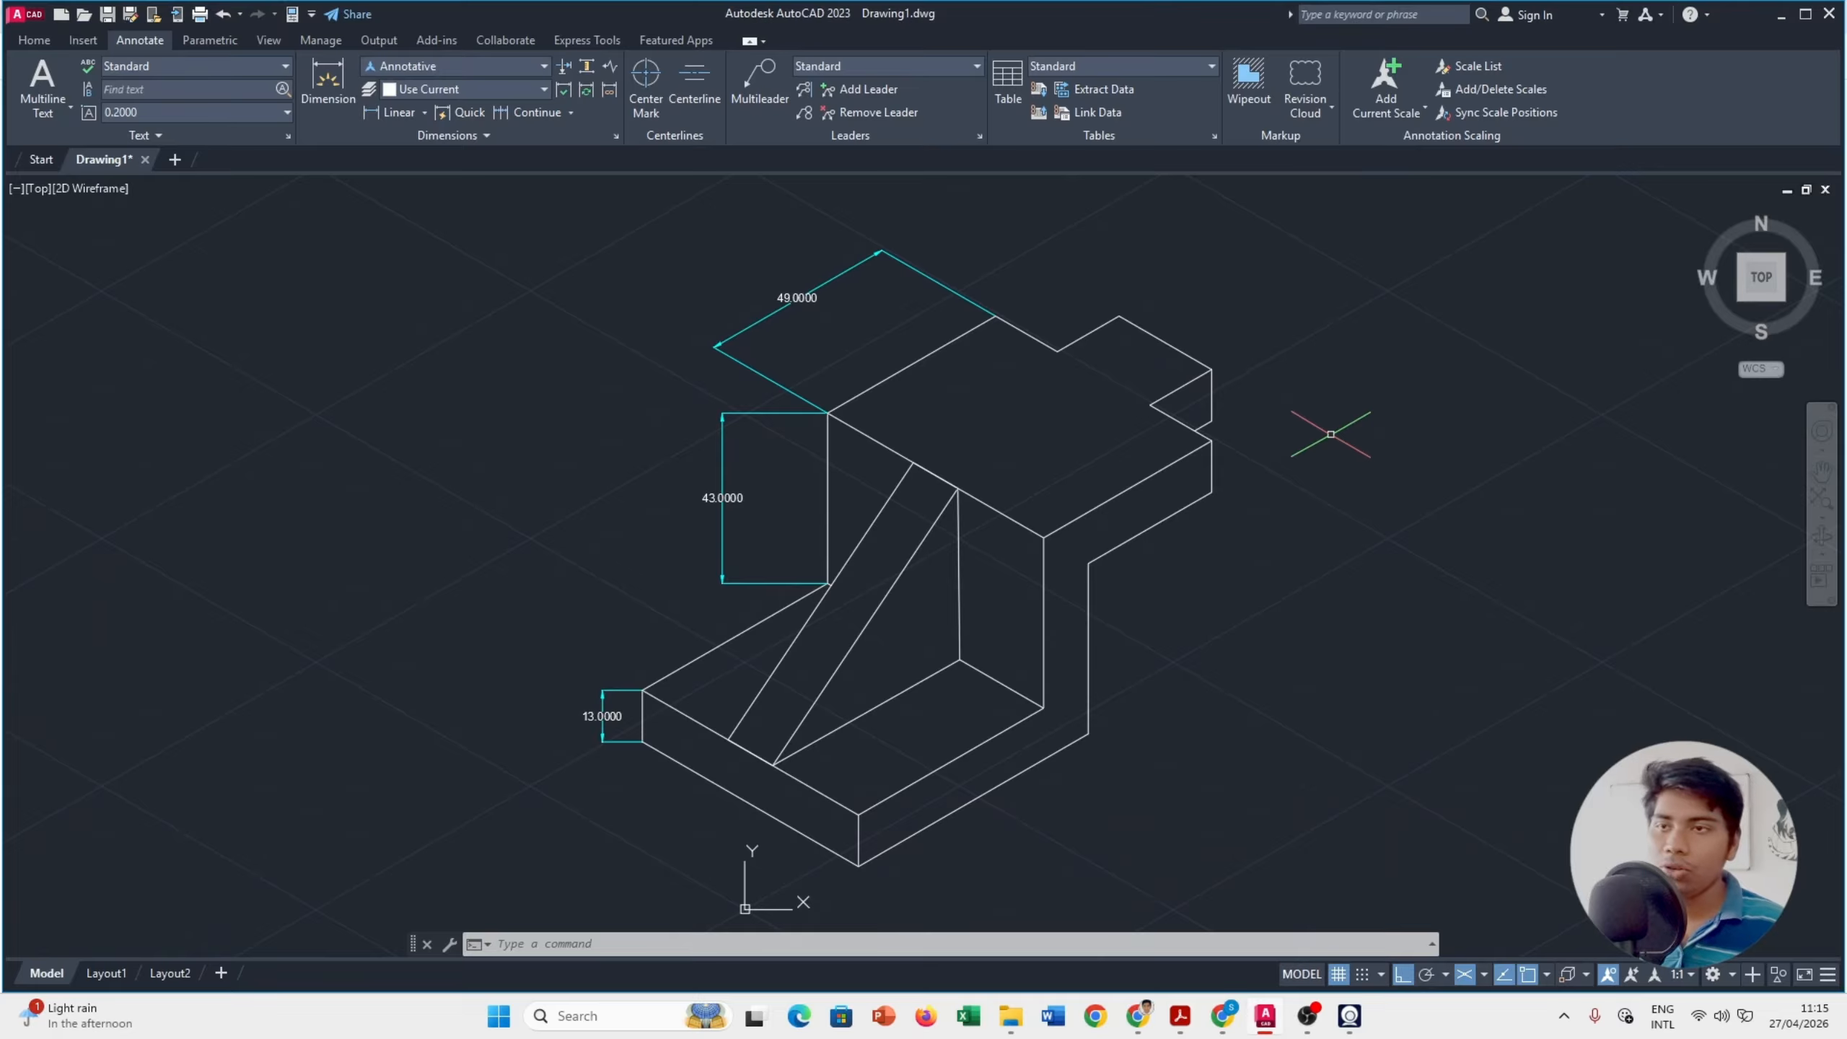
{"action": "middle_click_drag", "start_coordinate": [1330, 435], "coordinate": [1266, 487]}
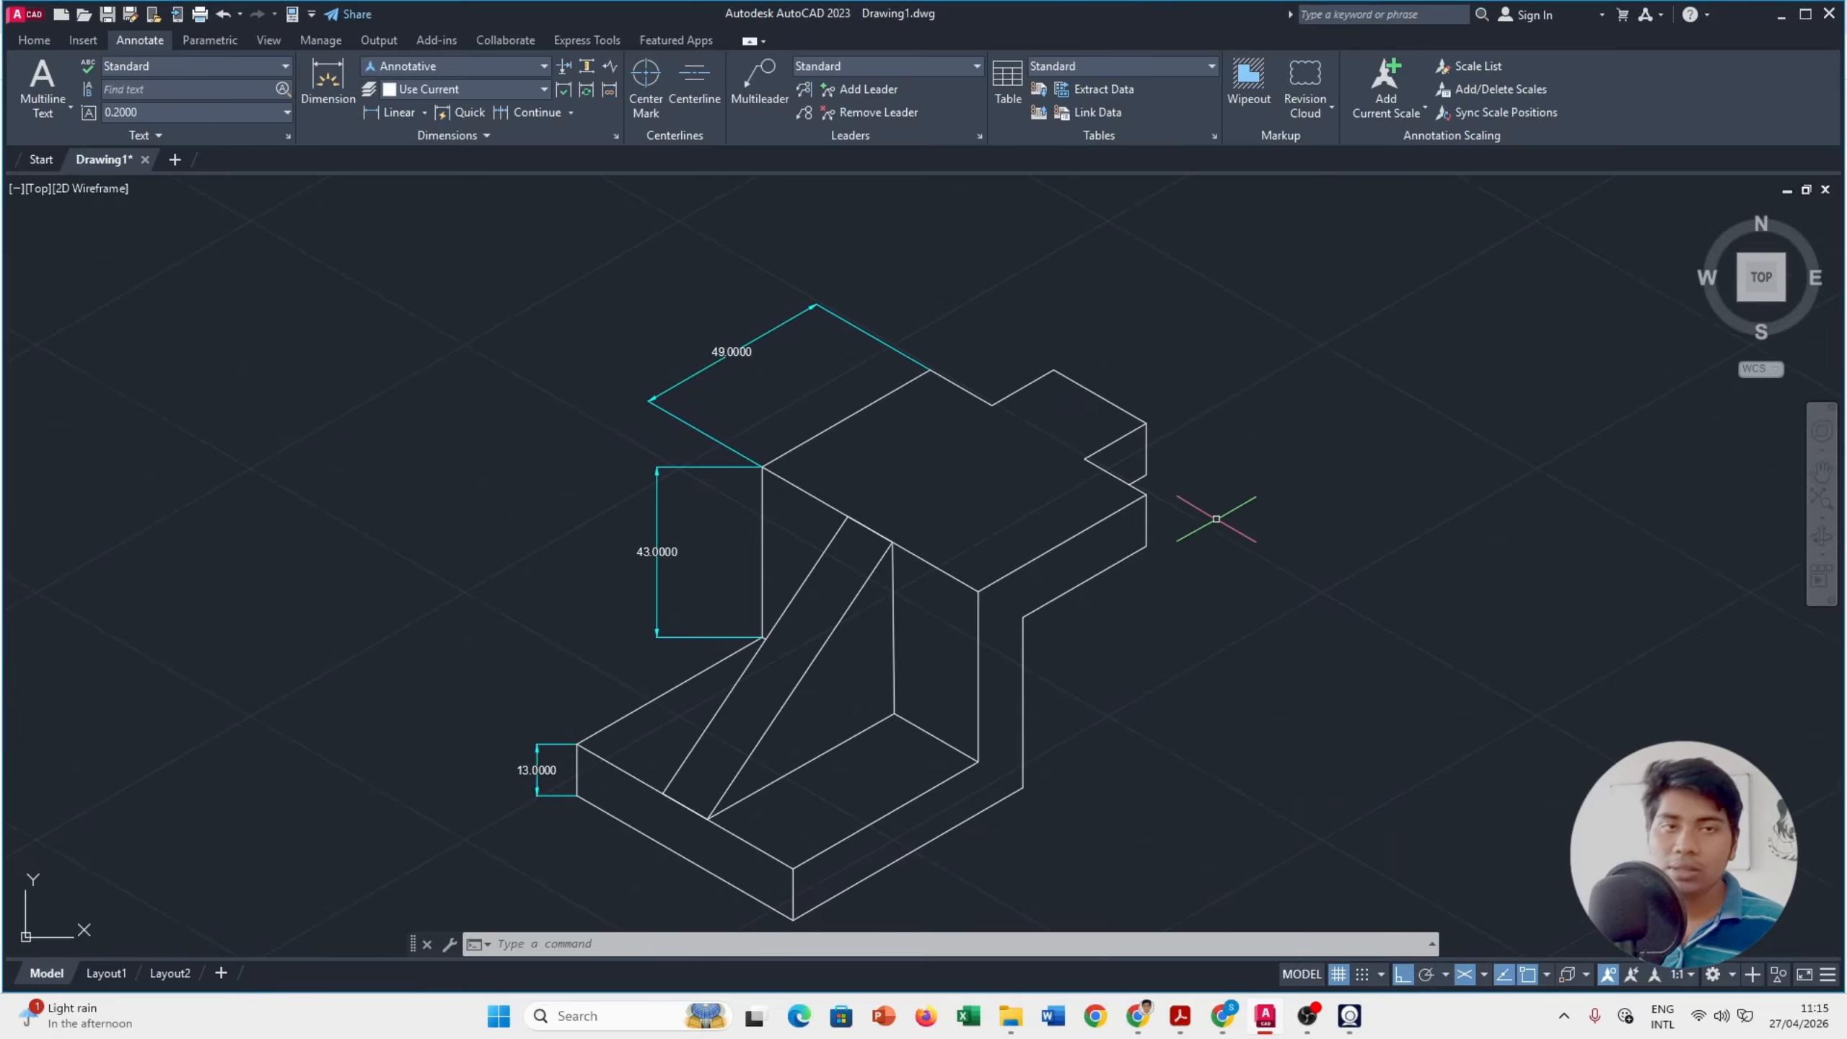
{"action": "scroll", "coordinate": [1216, 519], "scroll_direction": "down", "scroll_amount": 2}
{"action": "scroll", "coordinate": [837, 422], "scroll_direction": "up", "scroll_amount": 2}
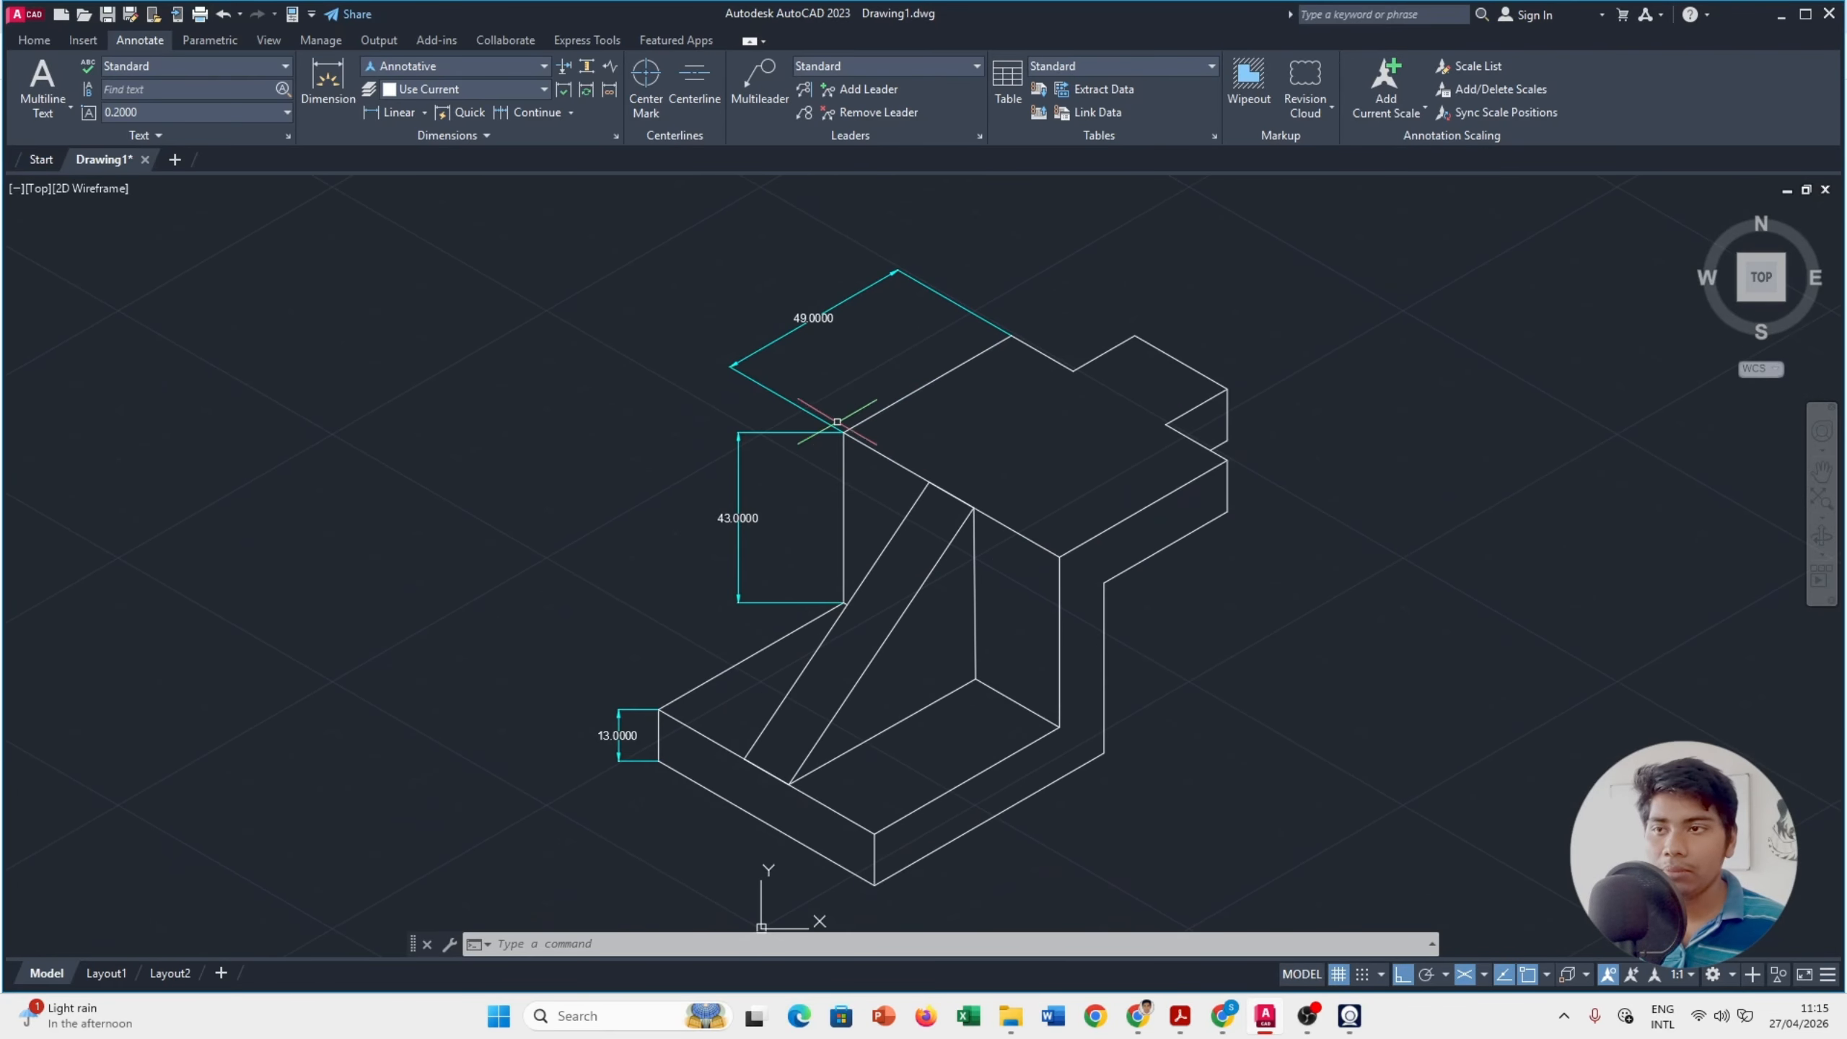
{"action": "key", "text": "alt+Tab"}
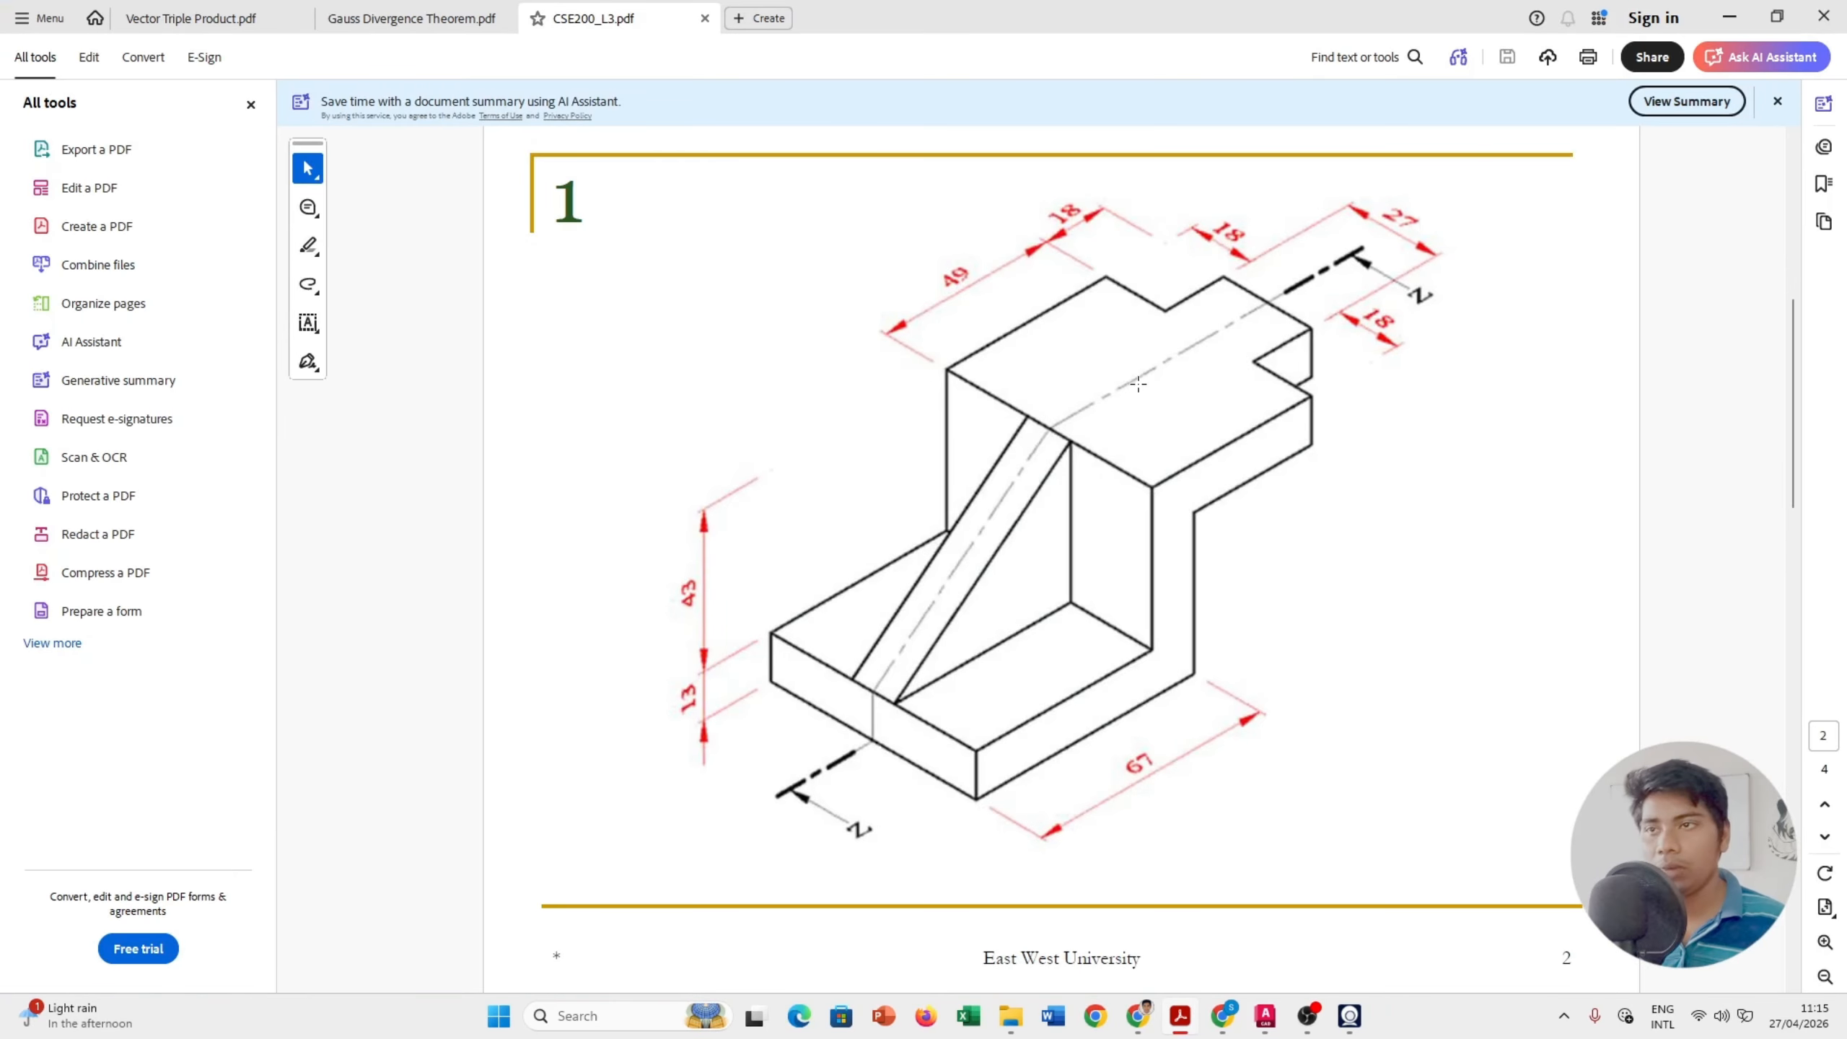
{"action": "key", "text": "alt+Tab"}
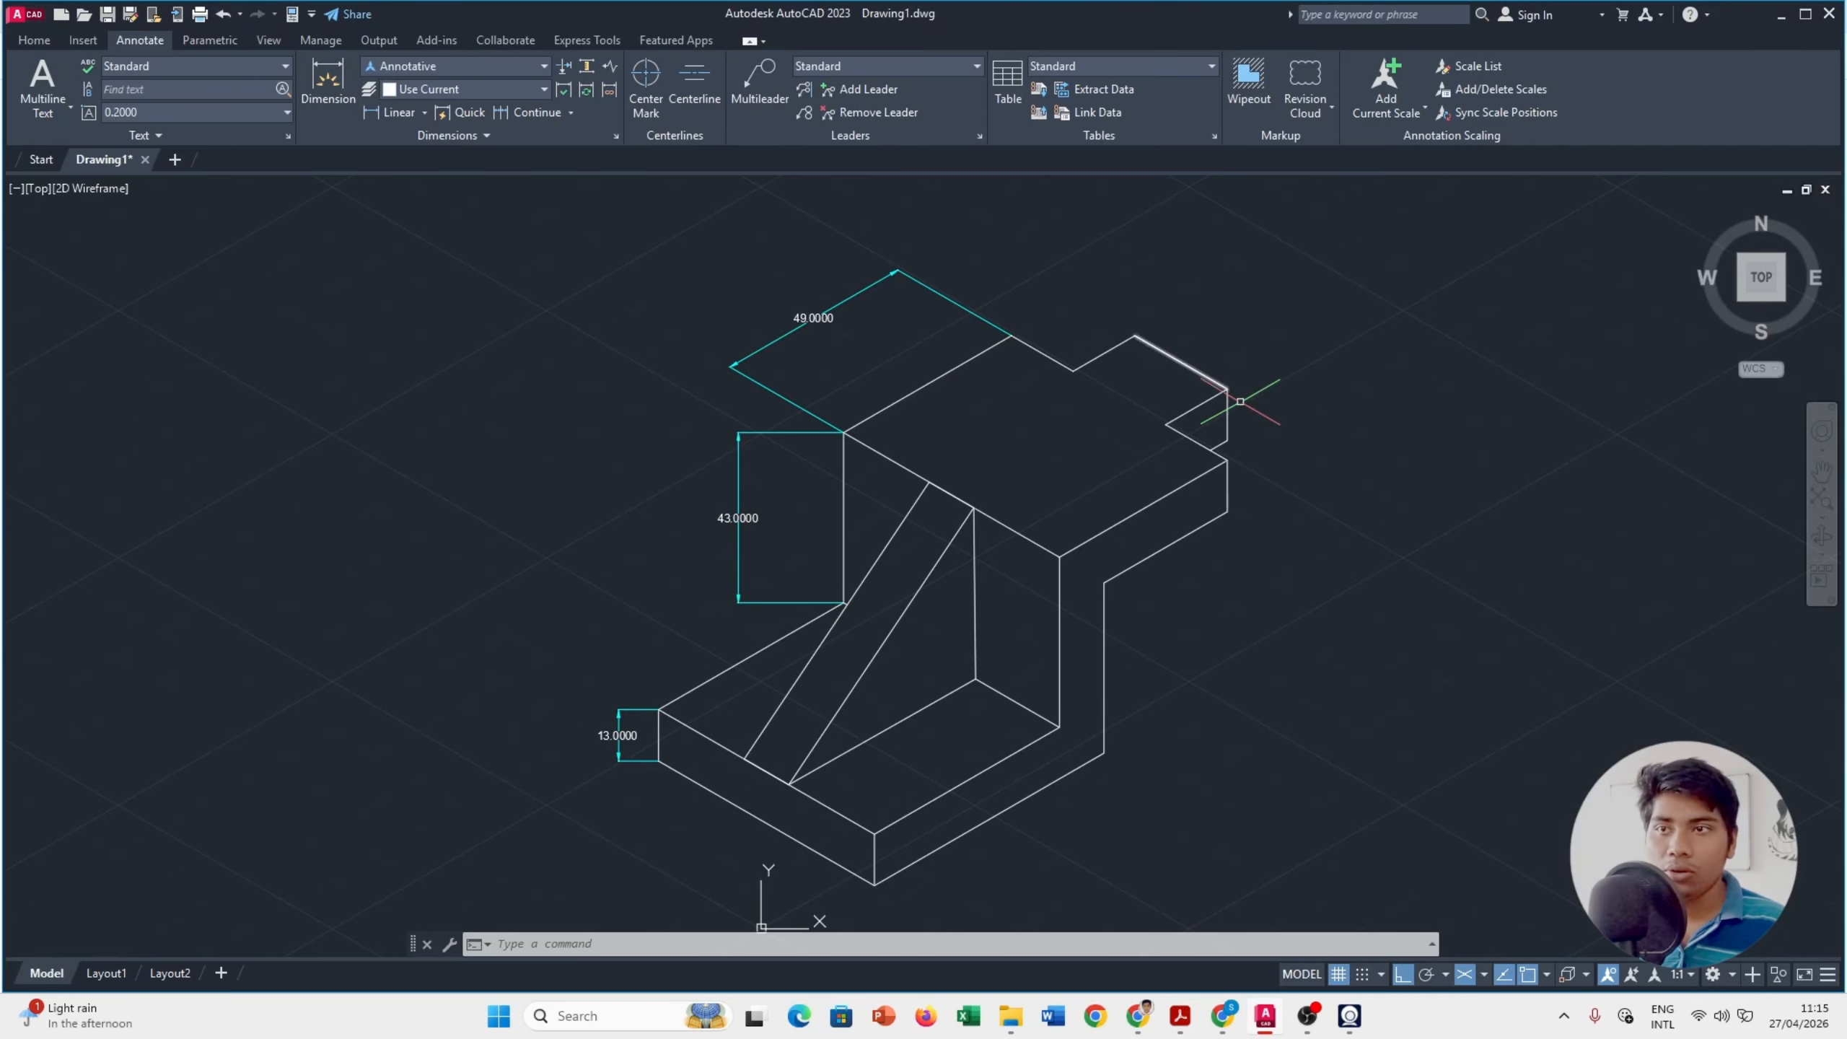
{"action": "mouse_move", "coordinate": [1241, 405]}
{"action": "middle_mouse_down"}
{"action": "mouse_move", "coordinate": [1090, 408]}
{"action": "mouse_move", "coordinate": [1128, 384]}
{"action": "middle_mouse_up"}
Step: Switch to CSE200_L3.pdf and examine the dimensioned isometric drawing of exercise 2 on page 3
{"action": "key", "text": "alt+Tab"}
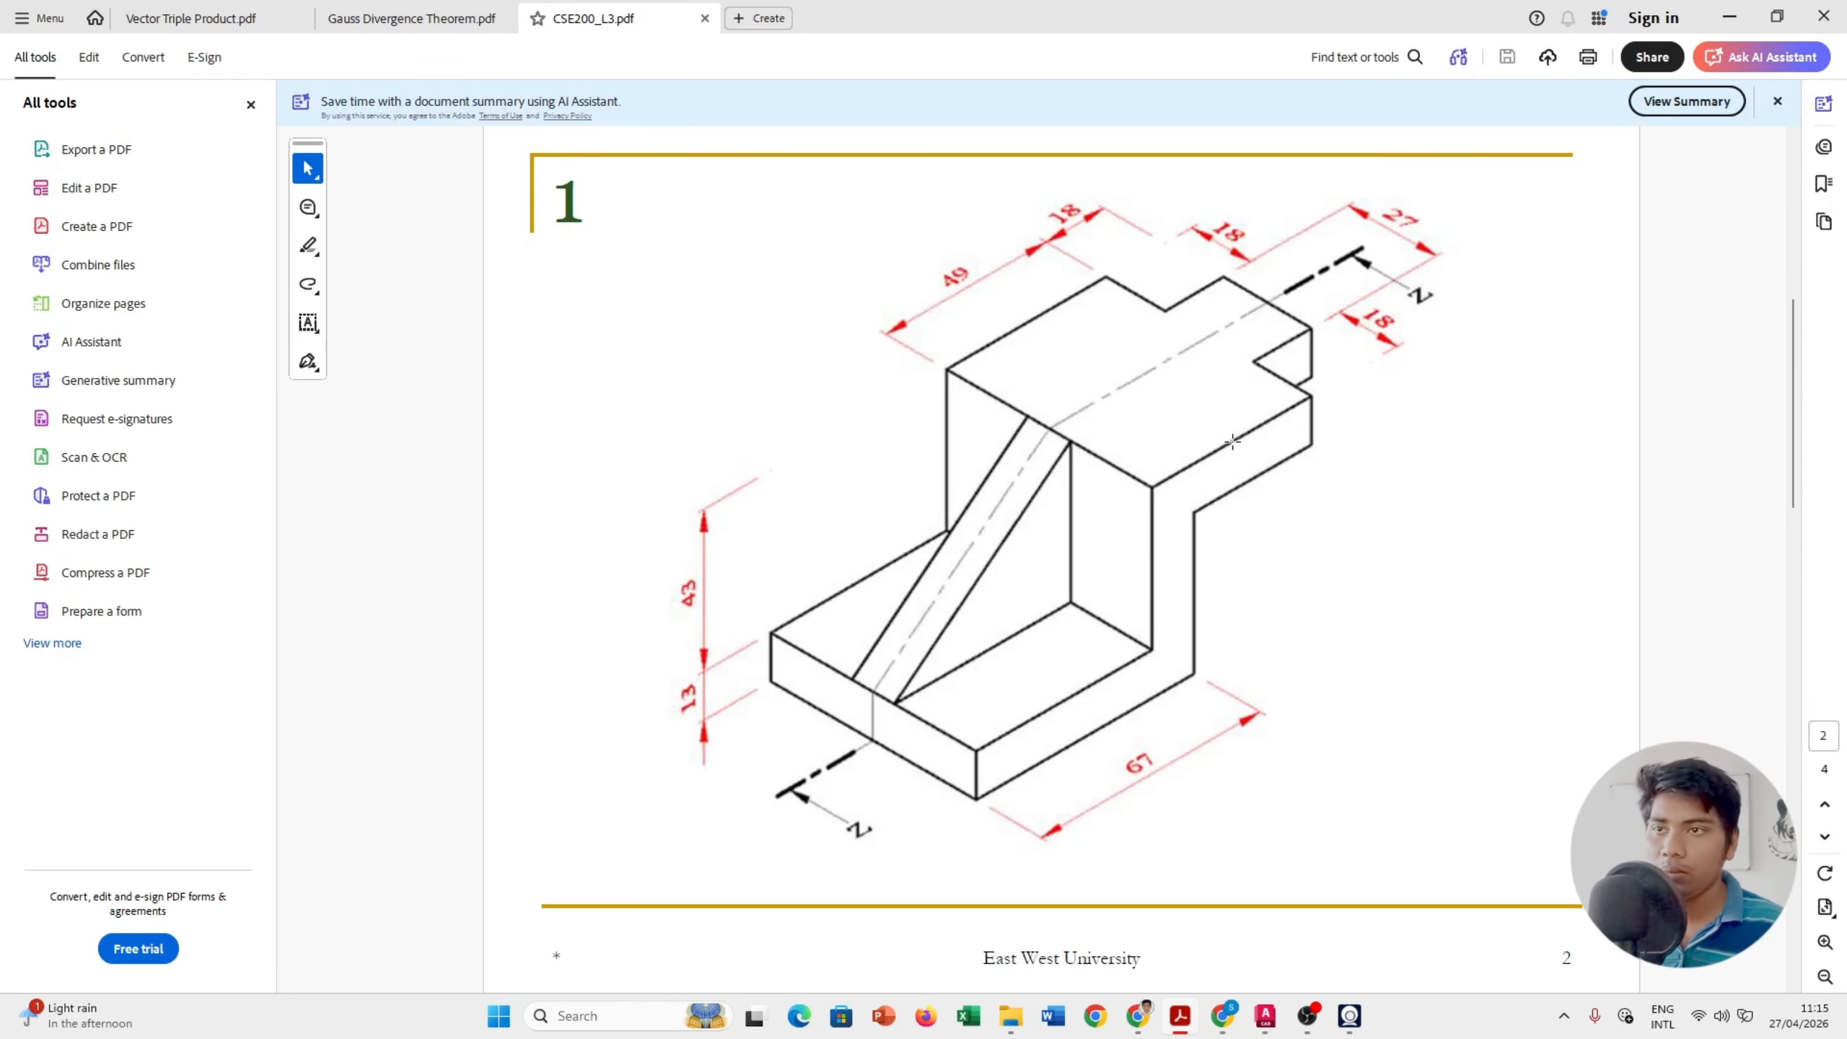
{"action": "scroll", "coordinate": [1209, 446], "scroll_direction": "down", "scroll_amount": 1}
{"action": "scroll", "coordinate": [1209, 446], "scroll_direction": "up", "scroll_amount": 1}
{"action": "scroll", "coordinate": [1190, 447], "scroll_direction": "down", "scroll_amount": 1}
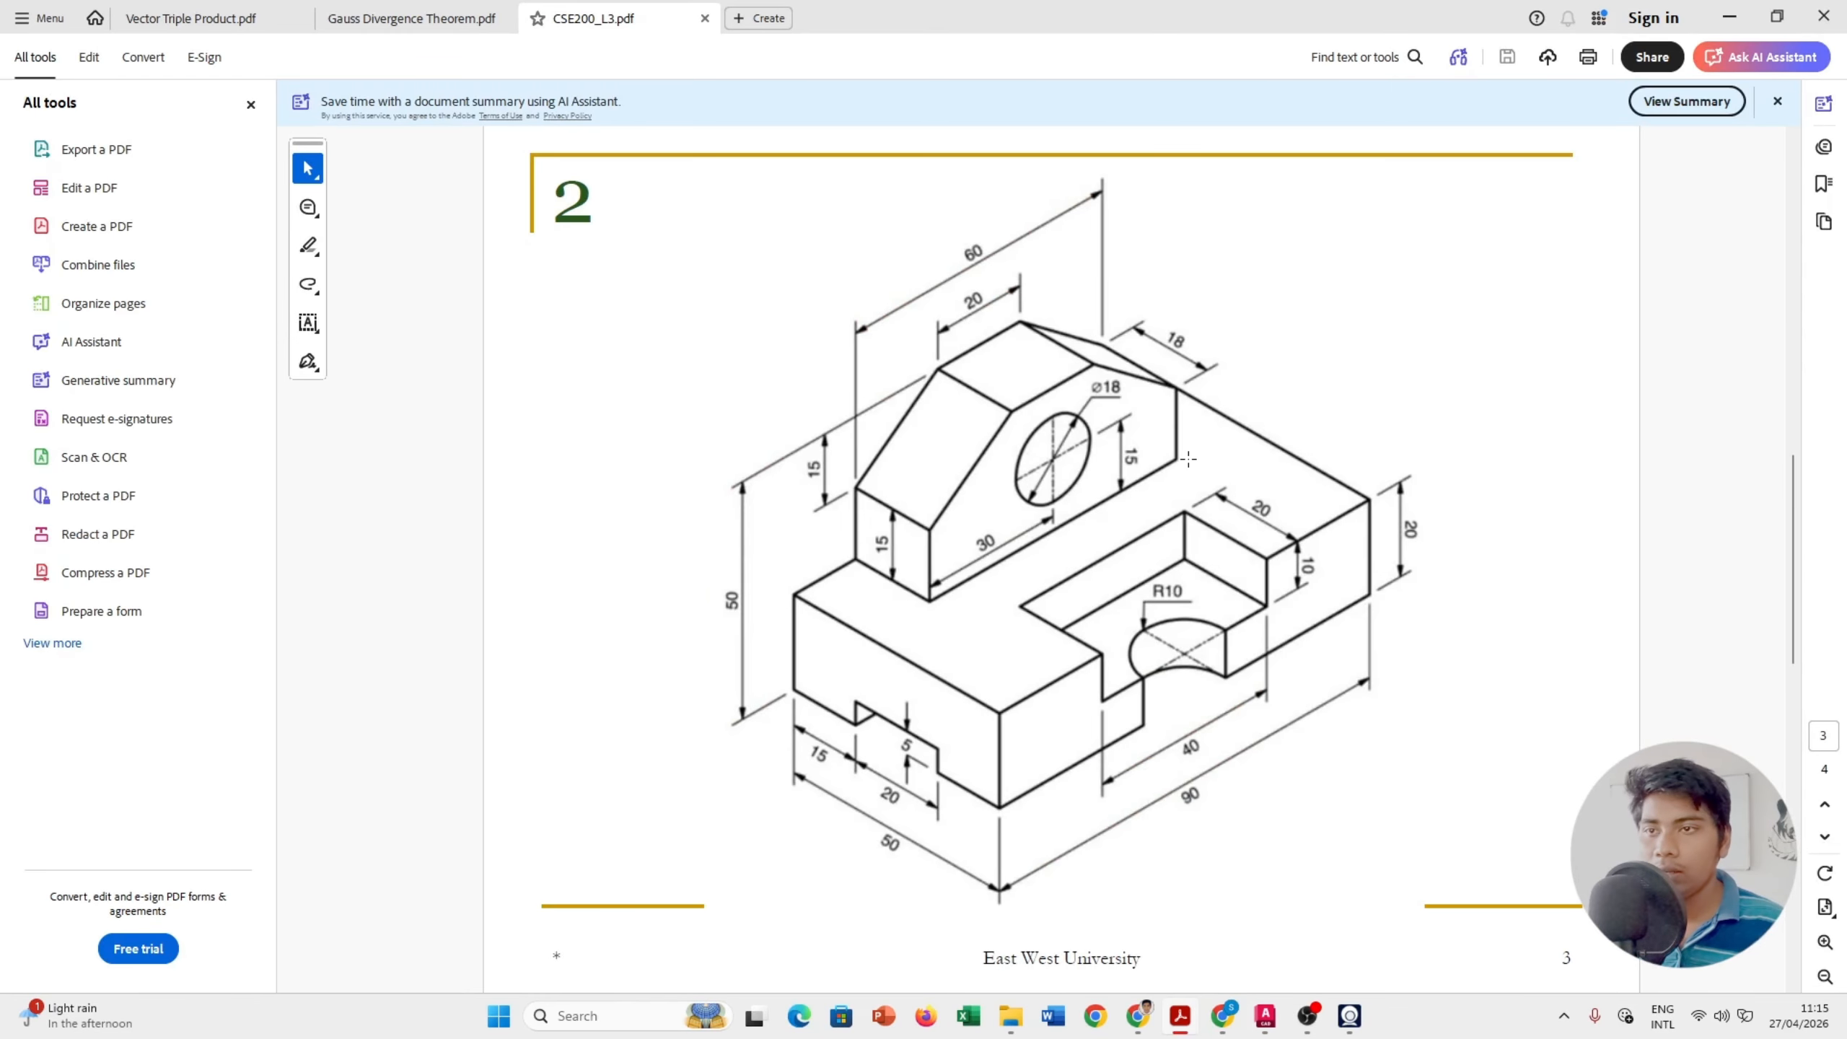
{"action": "key", "text": "alt+Tab"}
{"action": "key", "text": "alt+Tab"}
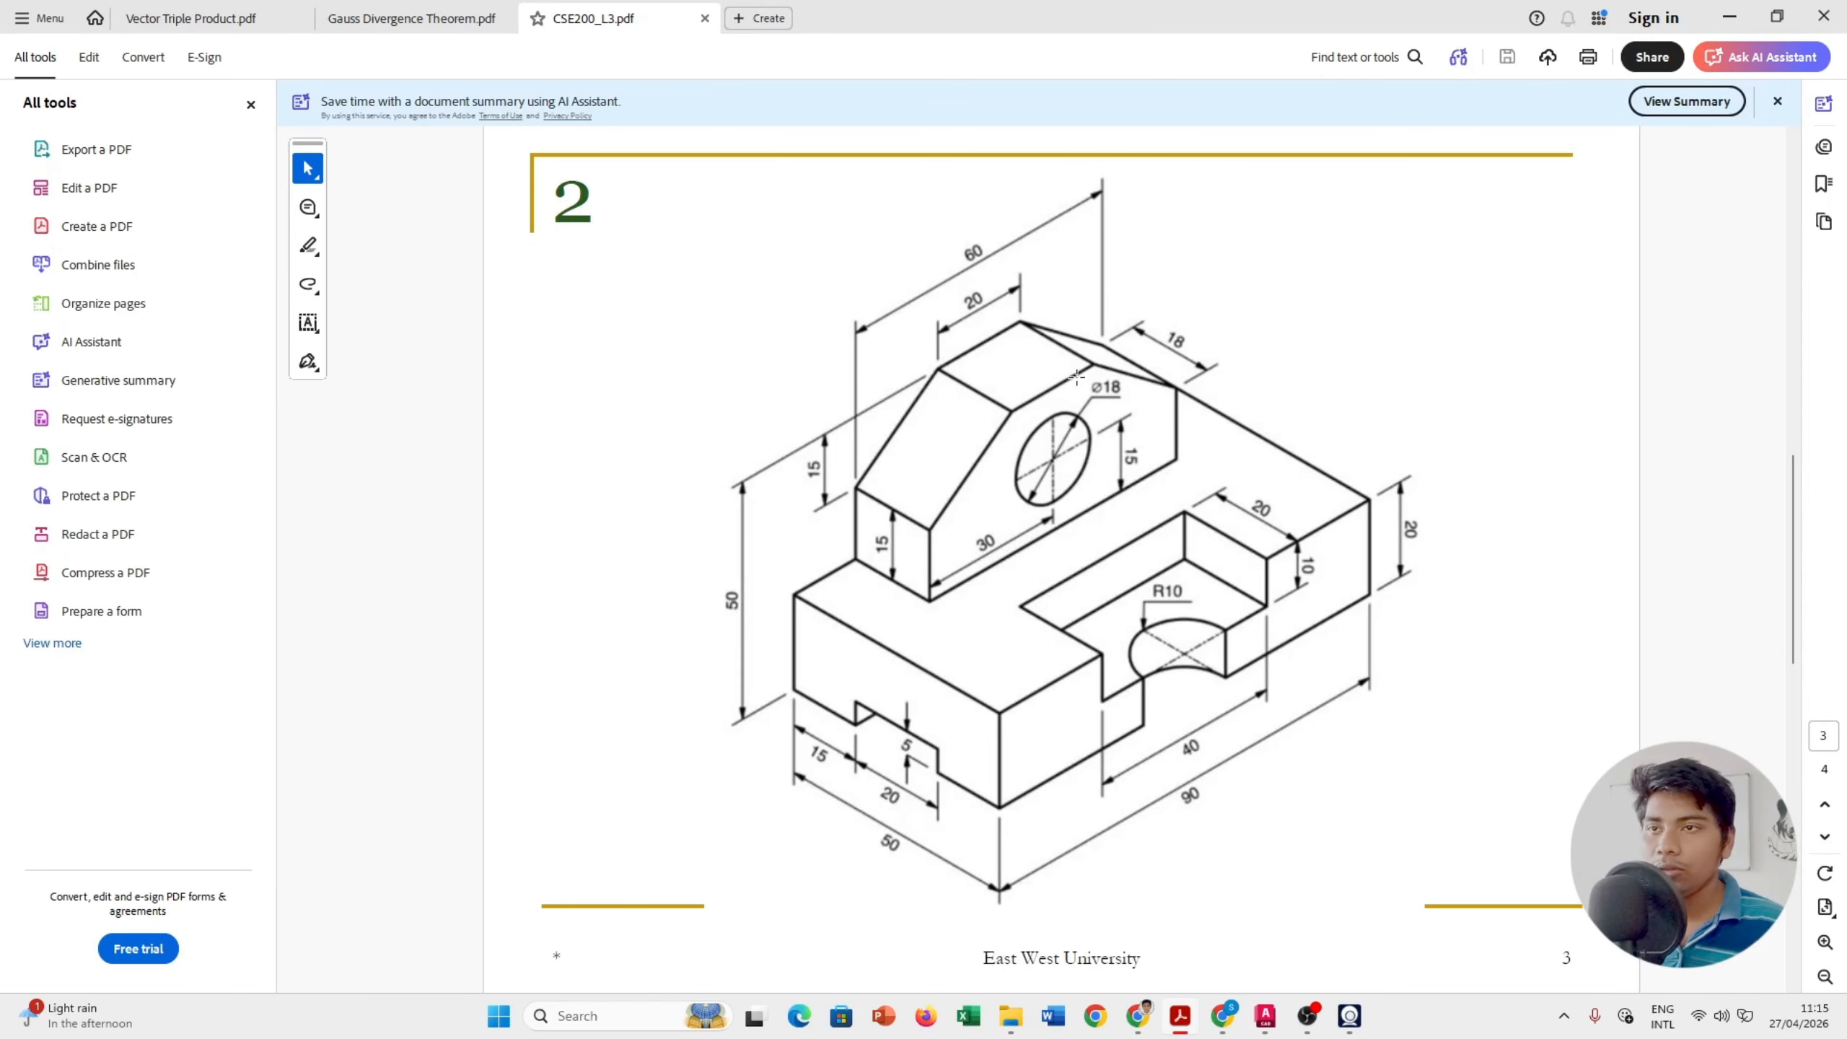